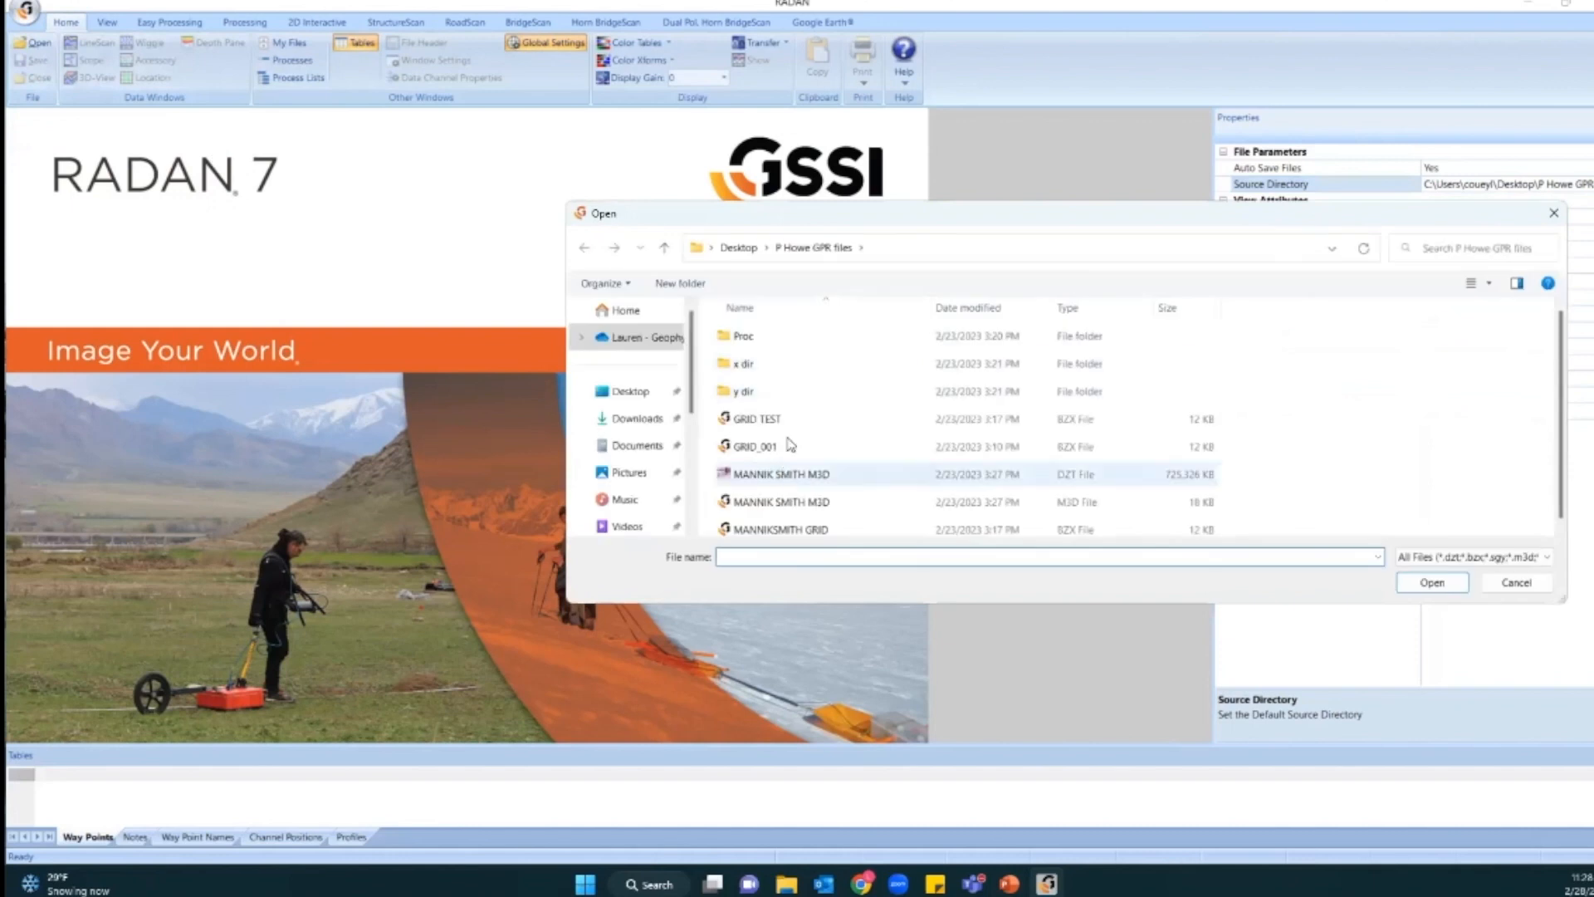
{"action": "left_click", "coordinate": [628, 391]}
{"action": "double_click", "coordinate": [767, 364]}
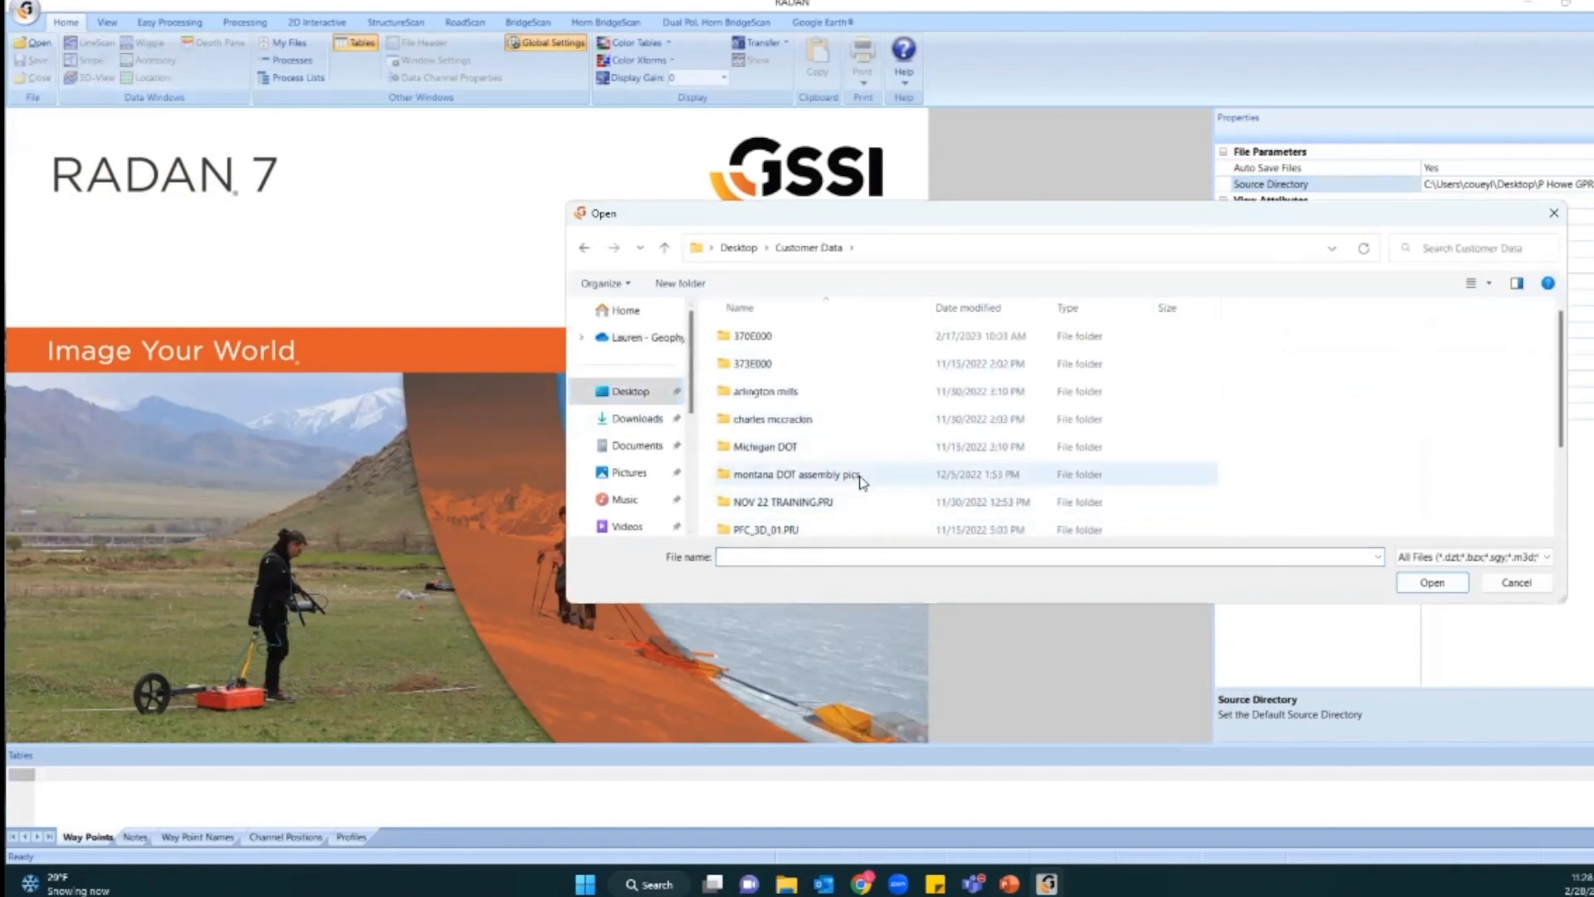
{"action": "left_click", "coordinate": [1512, 582]}
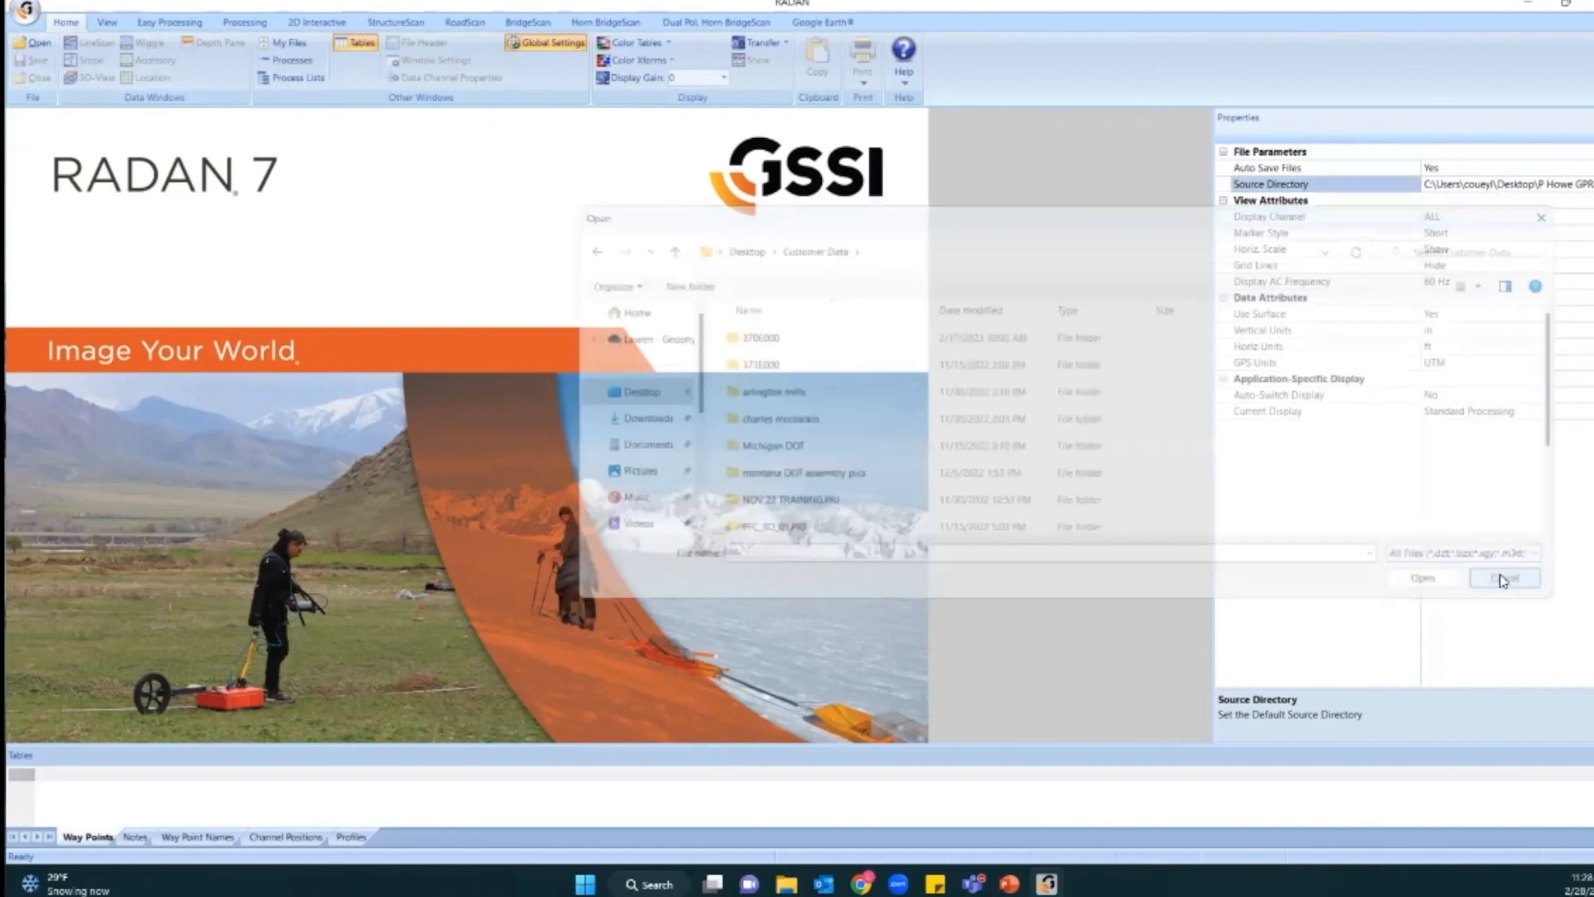
{"action": "left_click", "coordinate": [1467, 184]}
{"action": "left_click", "coordinate": [1467, 184]}
{"action": "left_click", "coordinate": [1467, 185]}
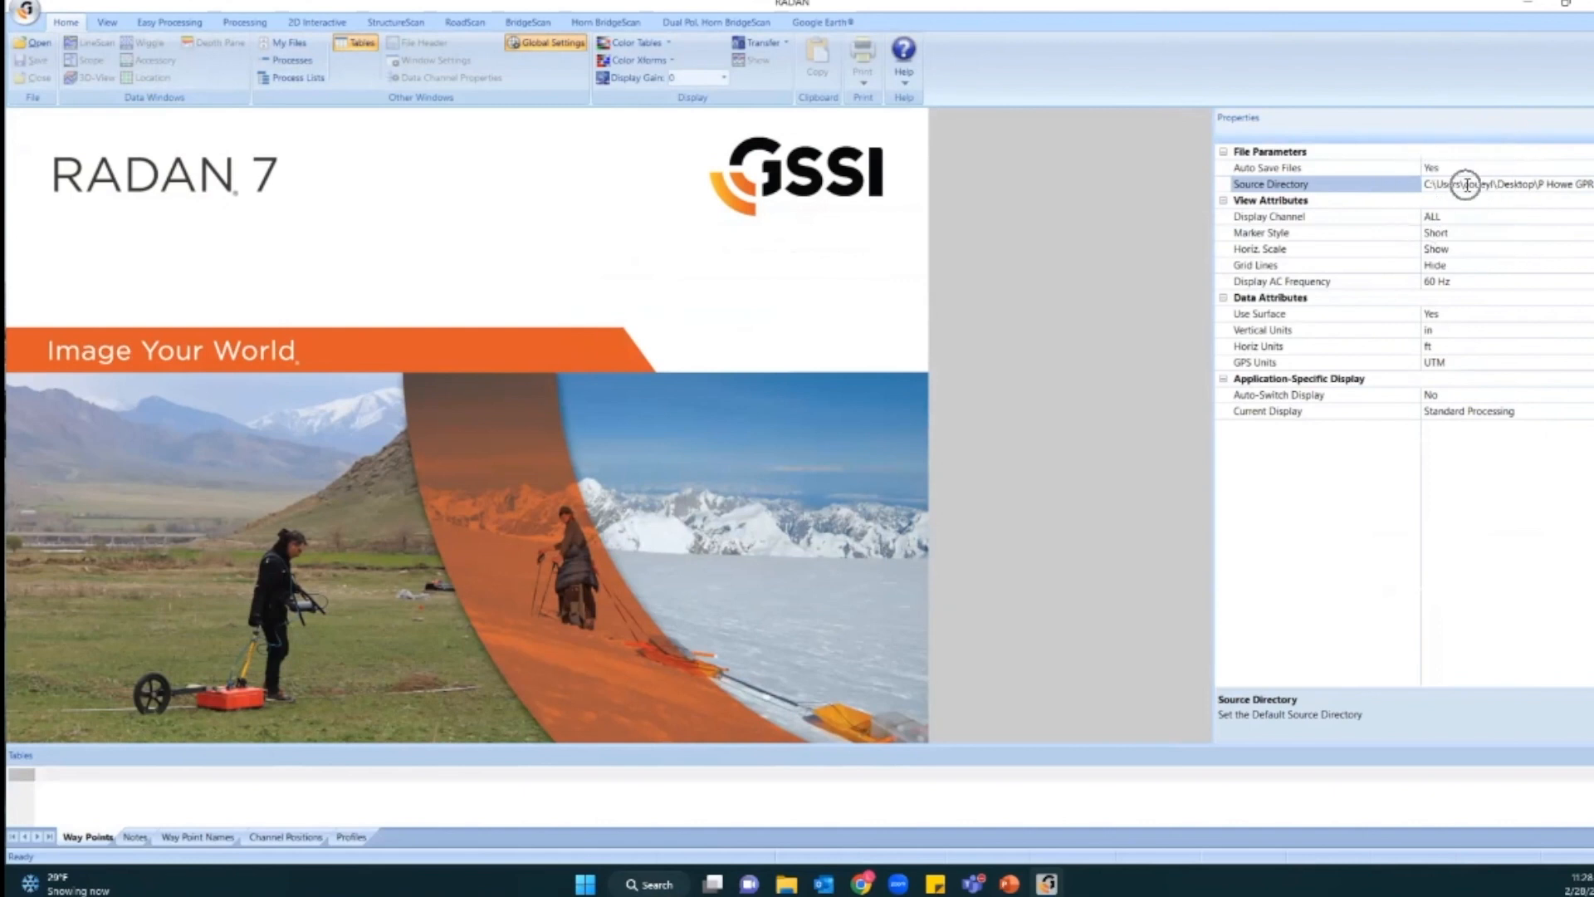
{"action": "left_click", "coordinate": [1467, 184]}
{"action": "left_click", "coordinate": [1304, 191]}
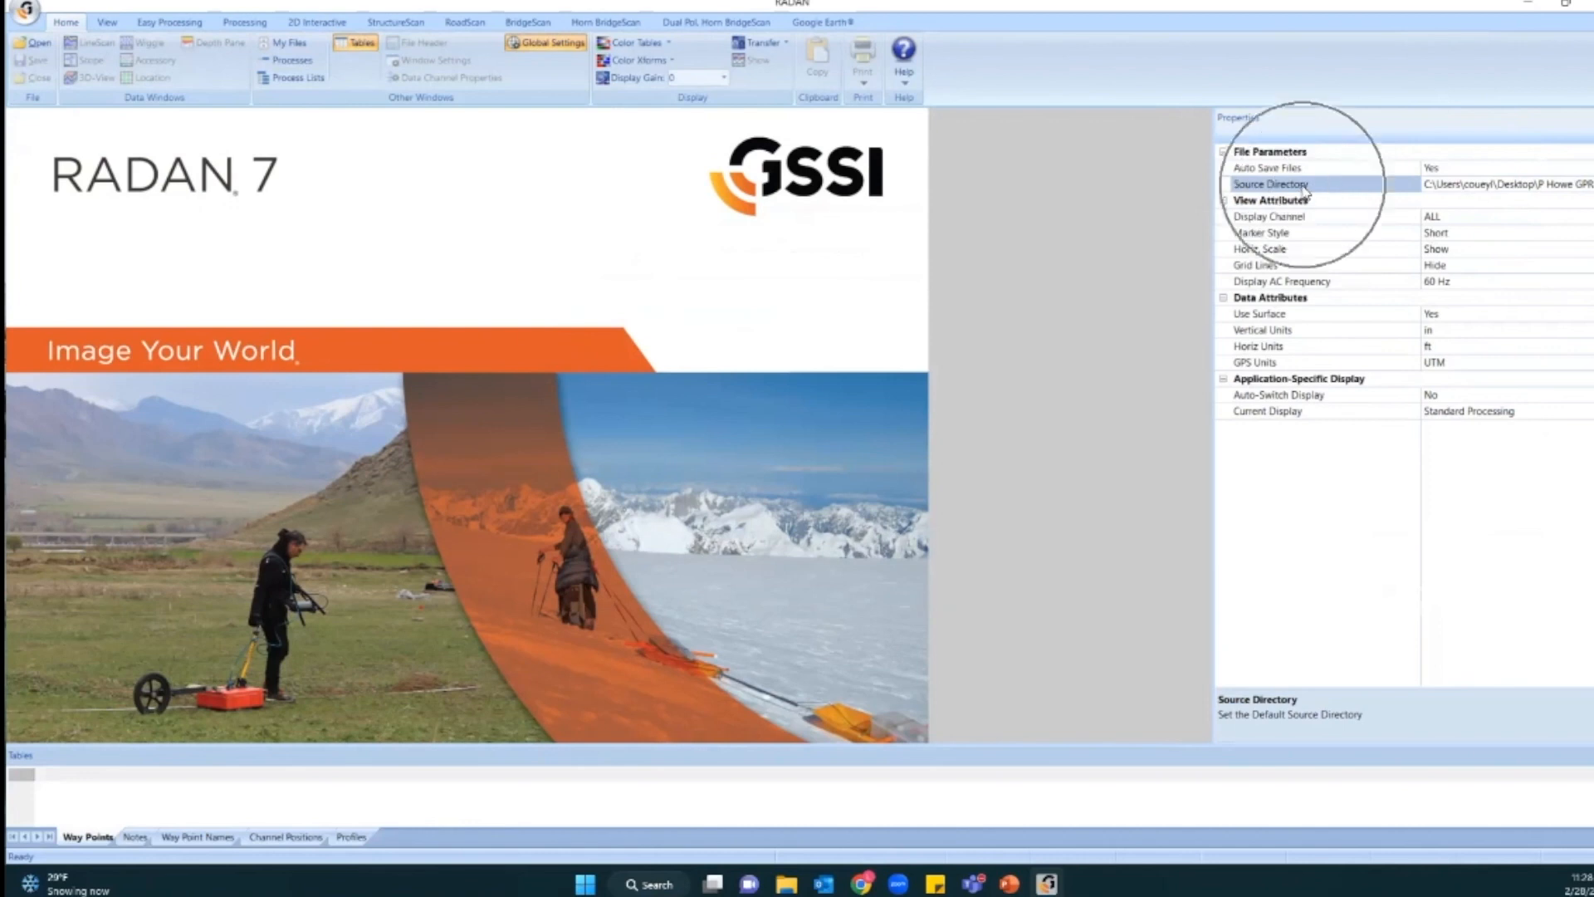
{"action": "left_click", "coordinate": [1304, 190]}
{"action": "left_click", "coordinate": [1304, 190]}
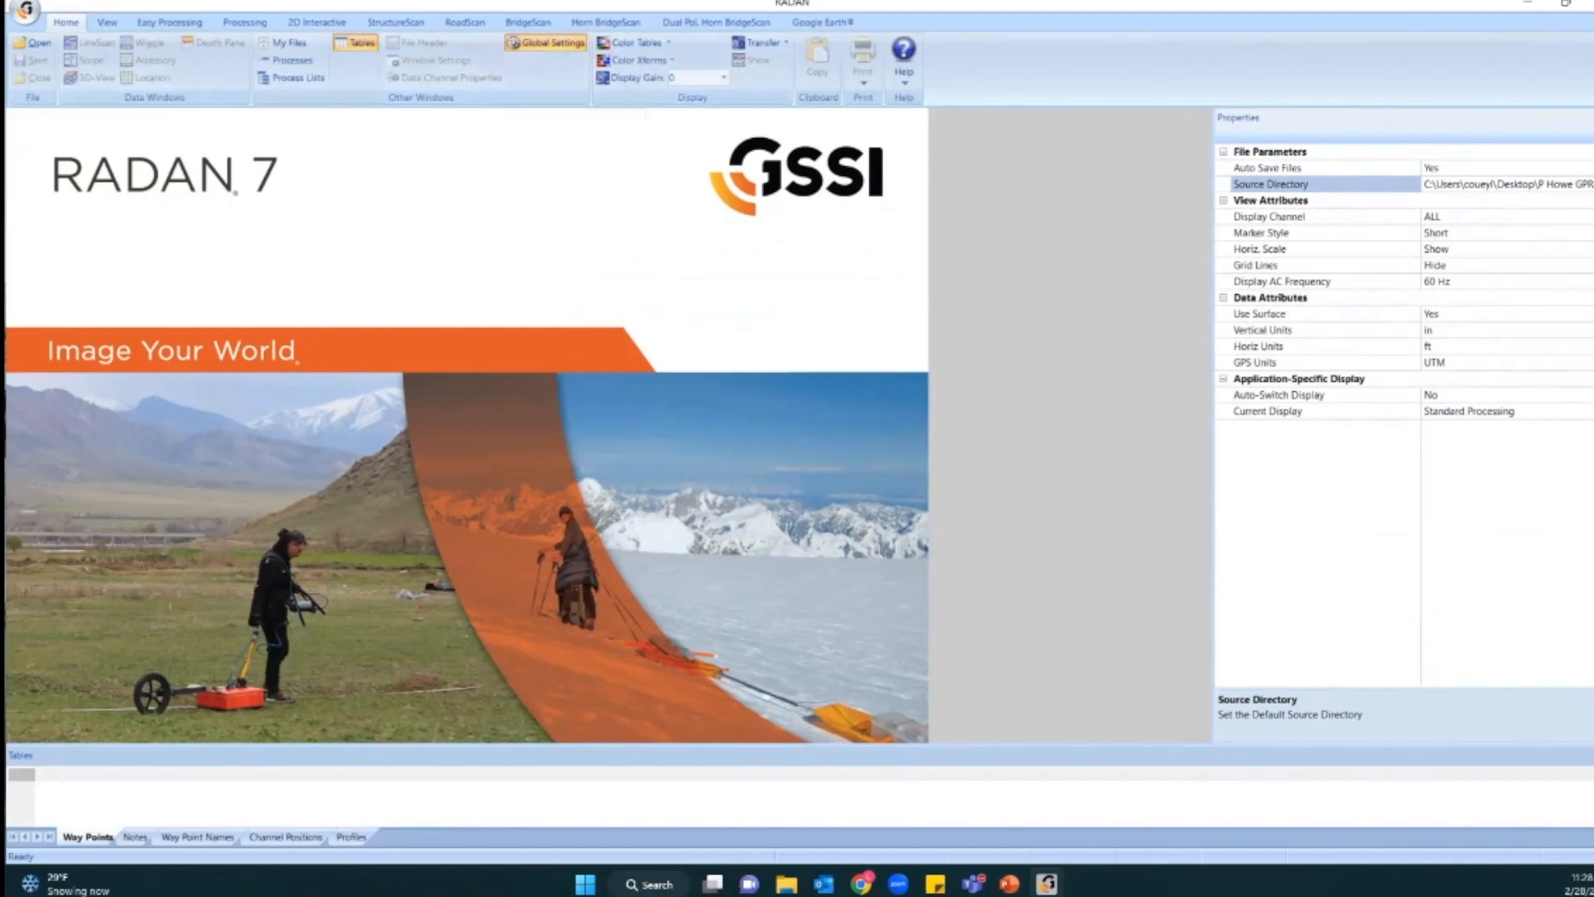
Set the source directory in the global settings to the IDAHO DOT.PRJ folder on the Desktop.
{"action": "left_click", "coordinate": [64, 27]}
{"action": "left_click", "coordinate": [546, 45]}
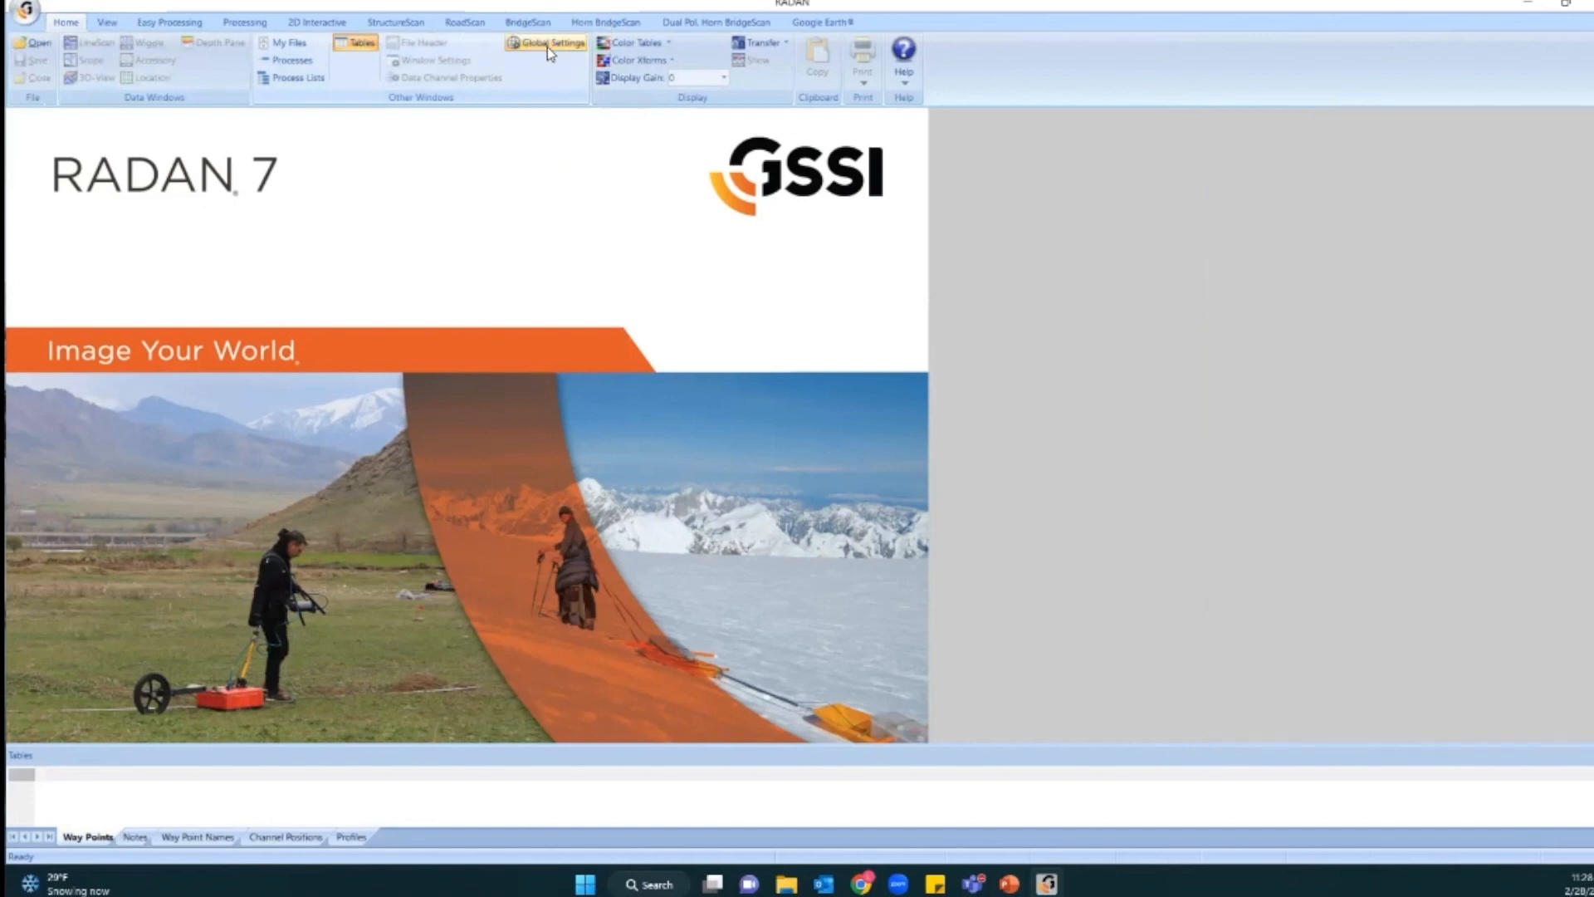
{"action": "left_click", "coordinate": [548, 46]}
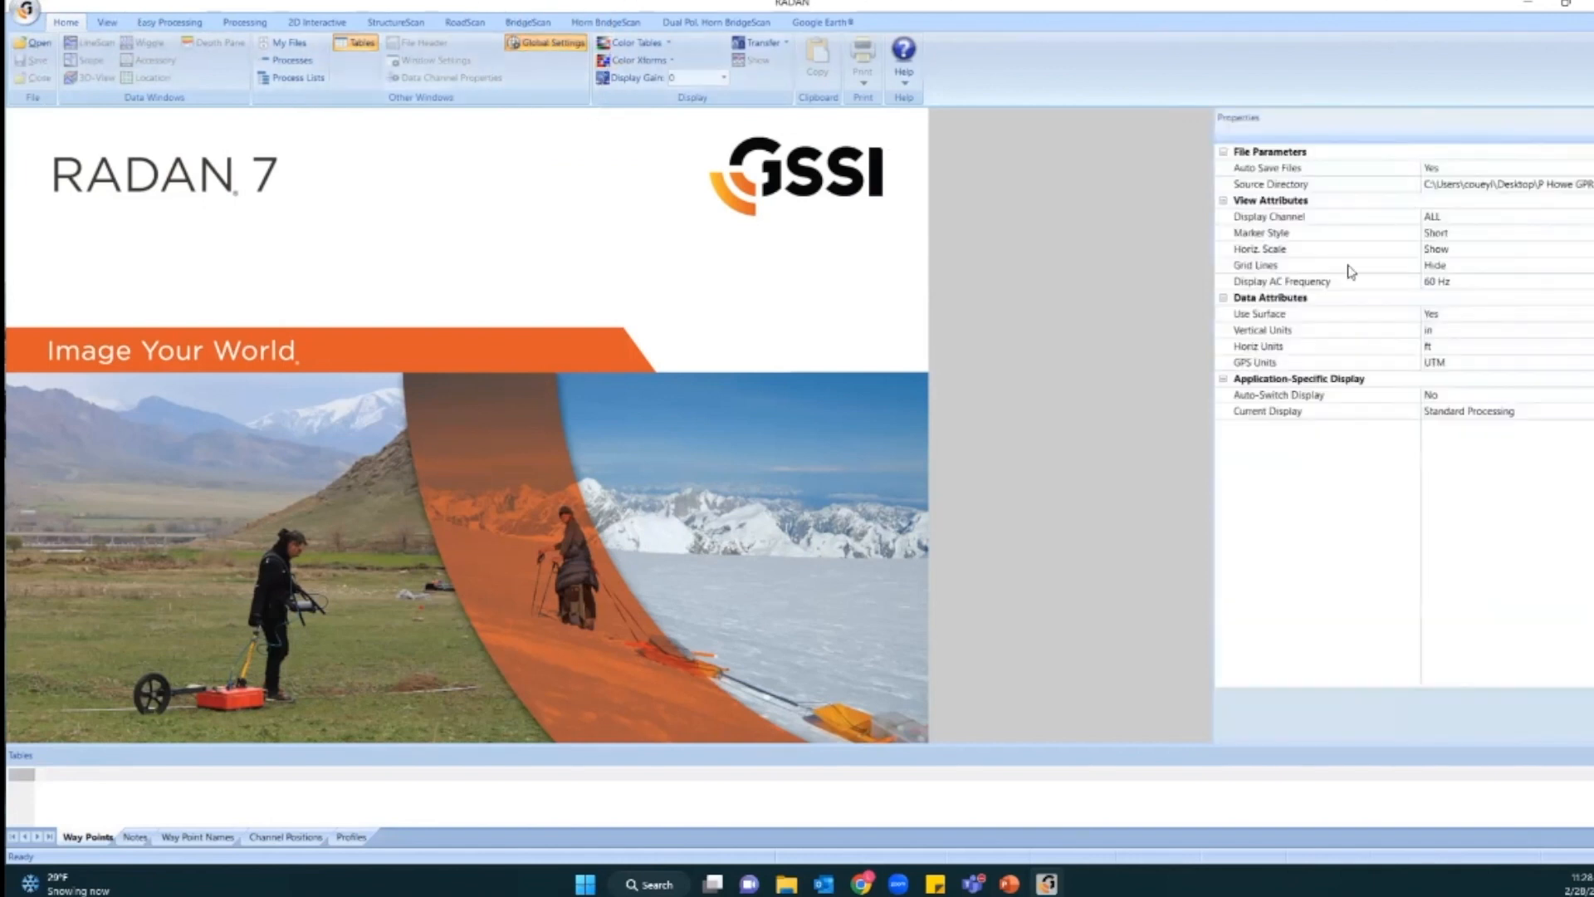
{"action": "double_click", "coordinate": [1326, 183]}
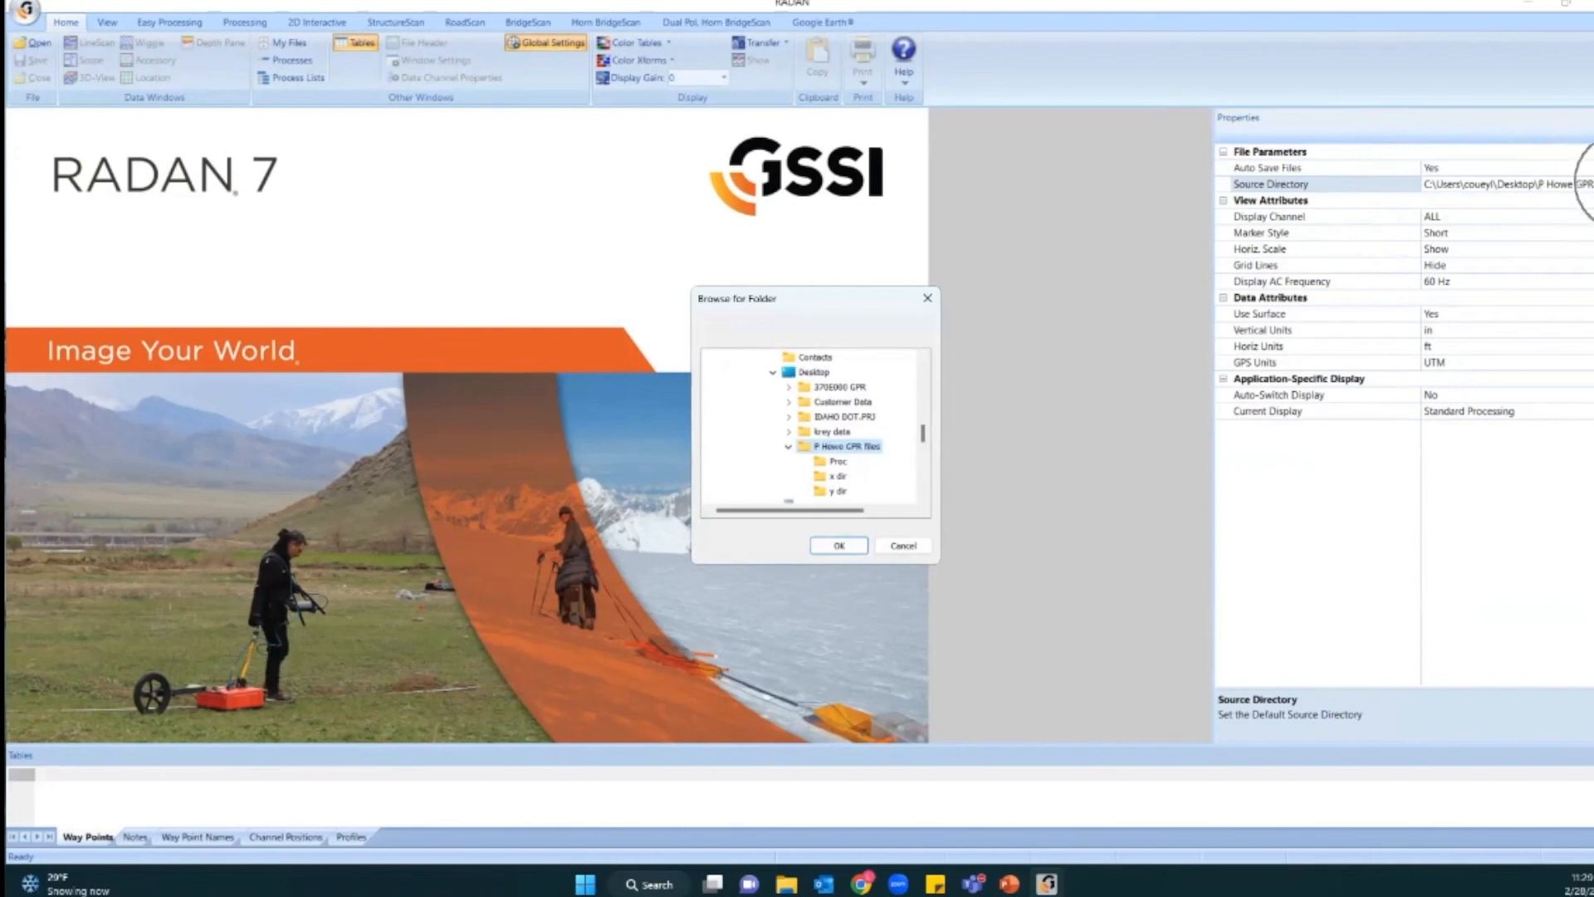
{"action": "left_click", "coordinate": [790, 448]}
{"action": "left_click", "coordinate": [834, 417]}
{"action": "left_click", "coordinate": [790, 416]}
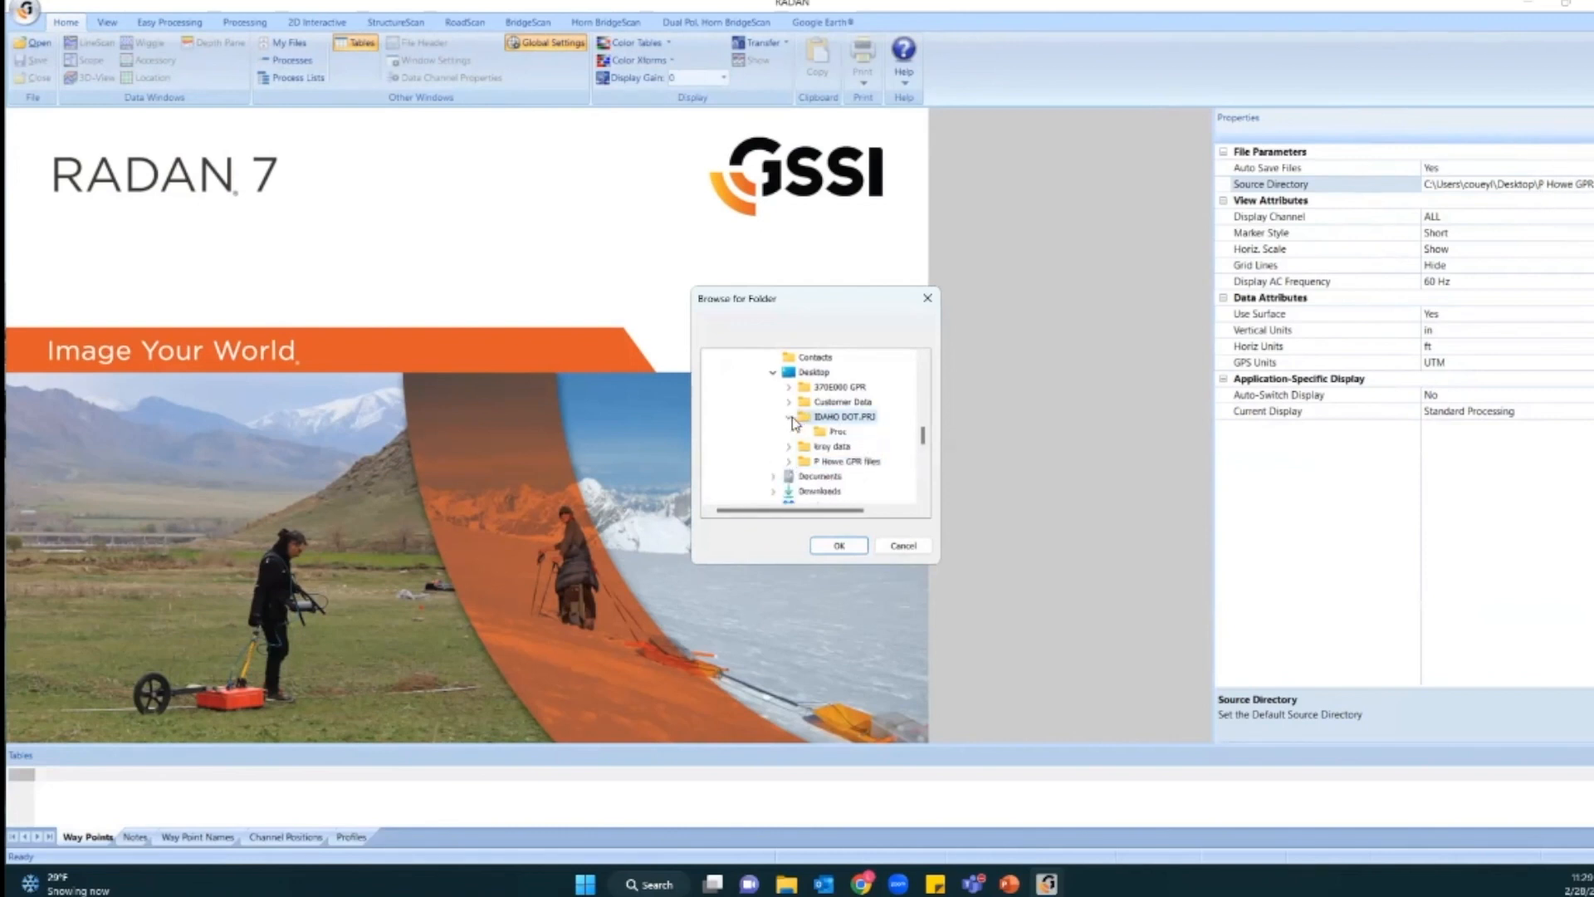
{"action": "left_click", "coordinate": [790, 418]}
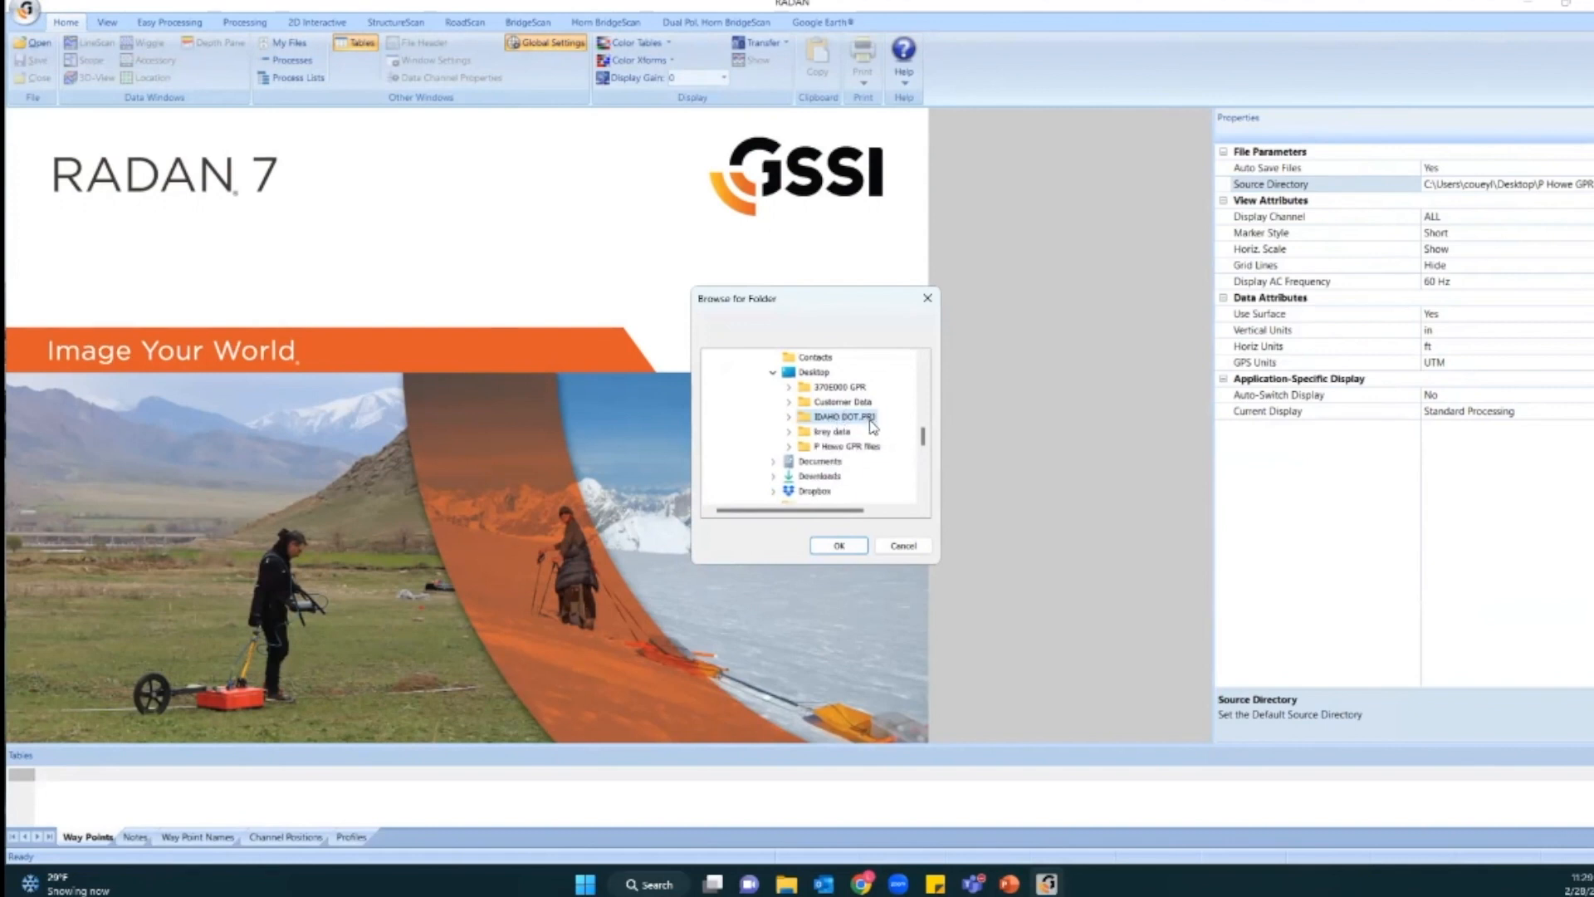
{"action": "left_click", "coordinate": [840, 545]}
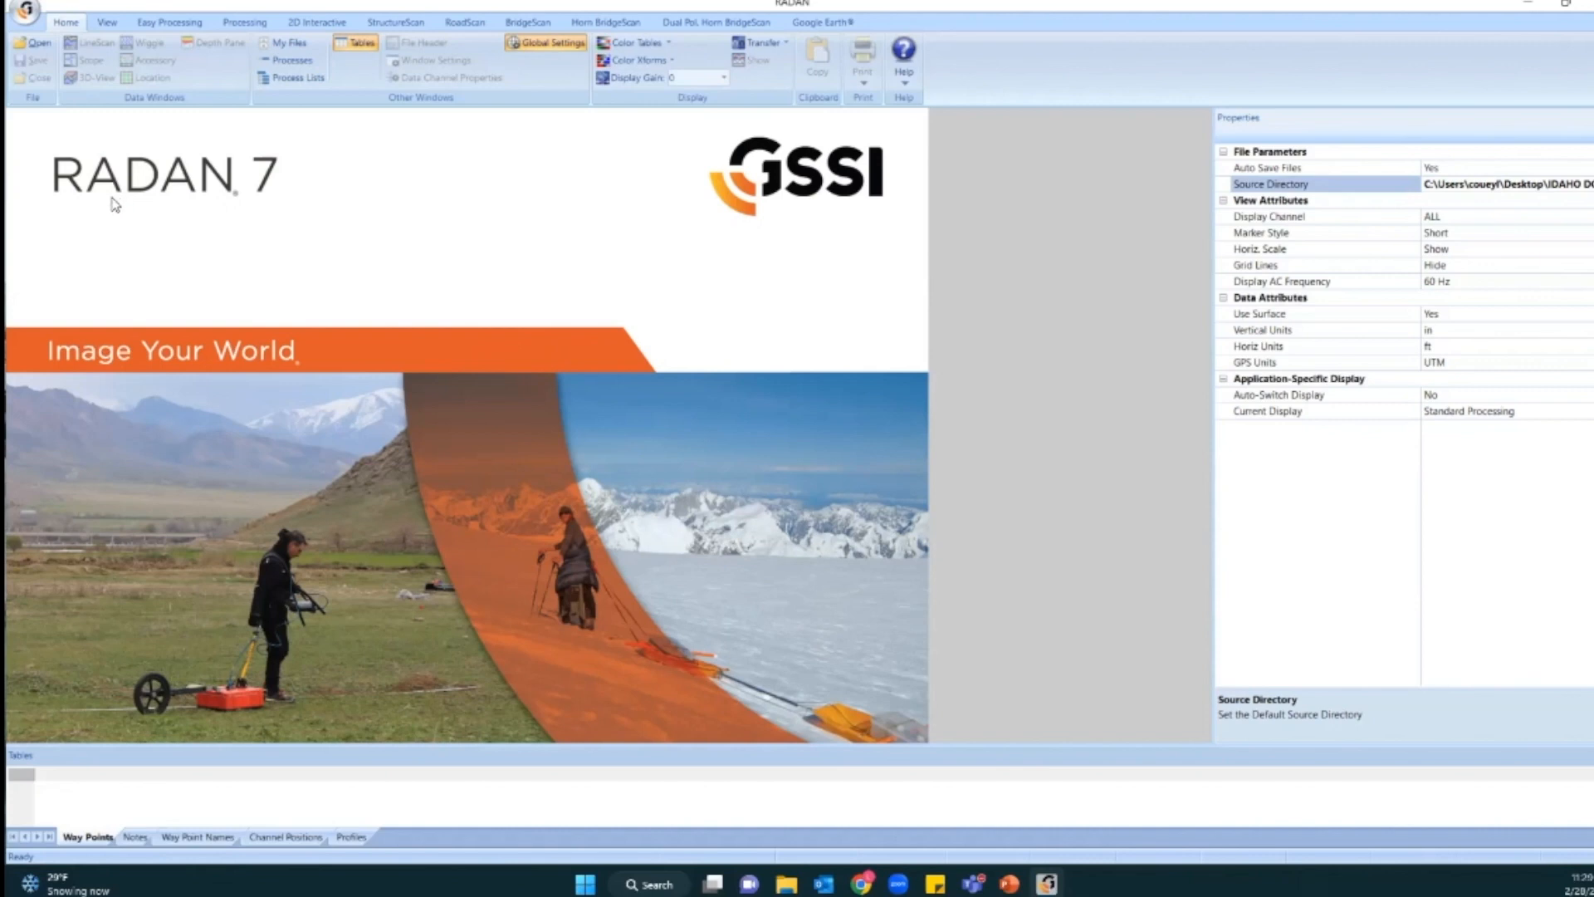
Open the IDAHO DOT_METAL PLATE_1 data file and compare its raw profile with the processed P_1 copy.
{"action": "left_click", "coordinate": [36, 47]}
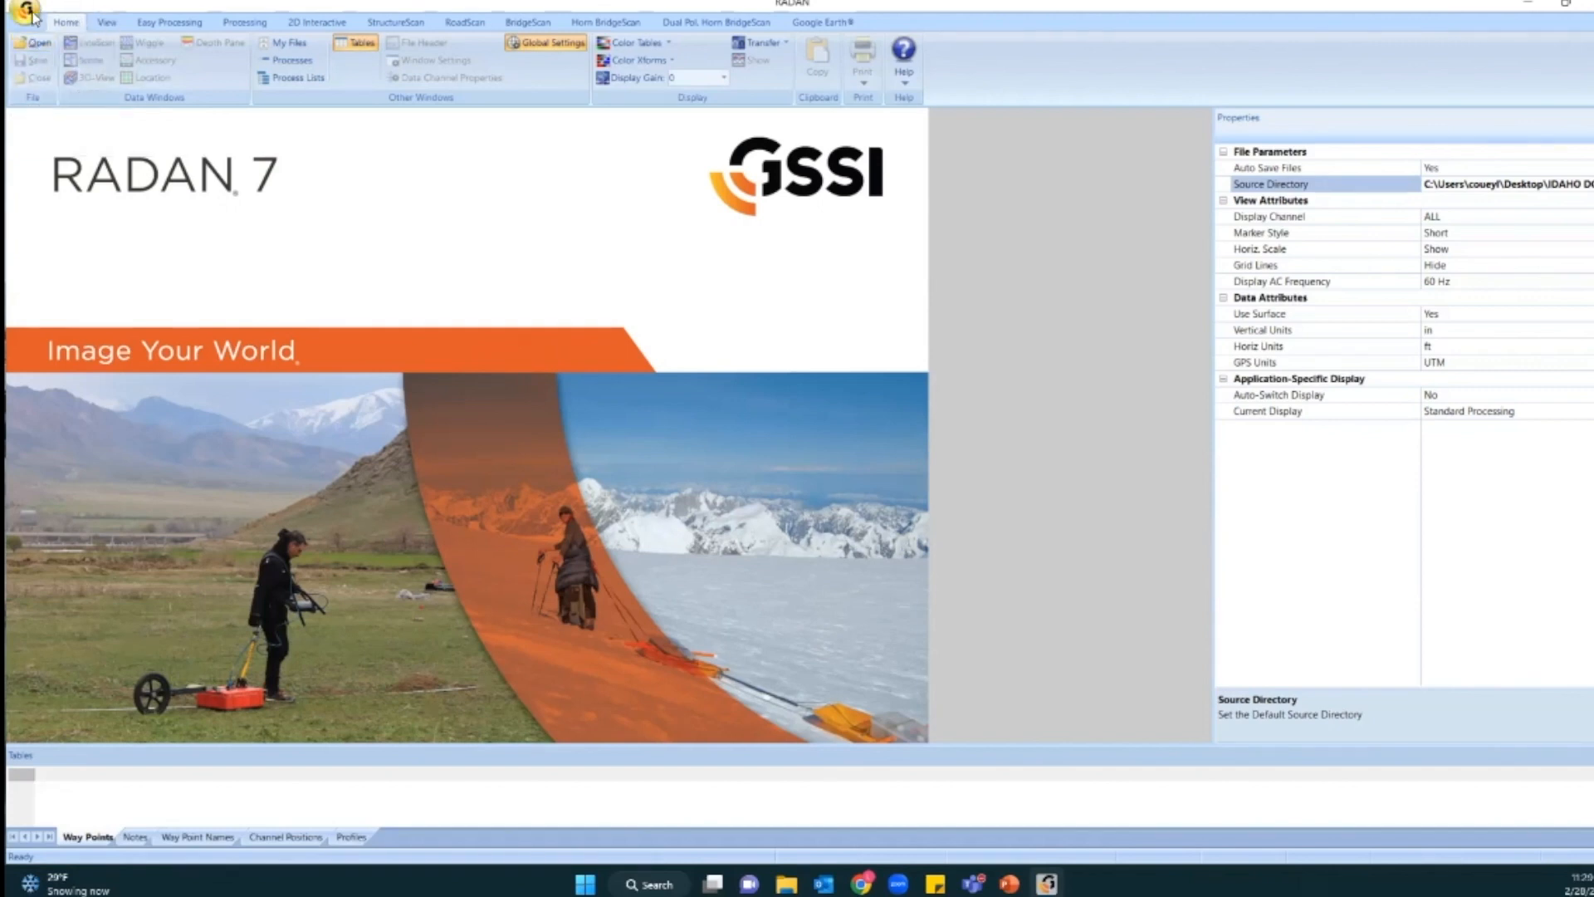
{"action": "left_click", "coordinate": [30, 11]}
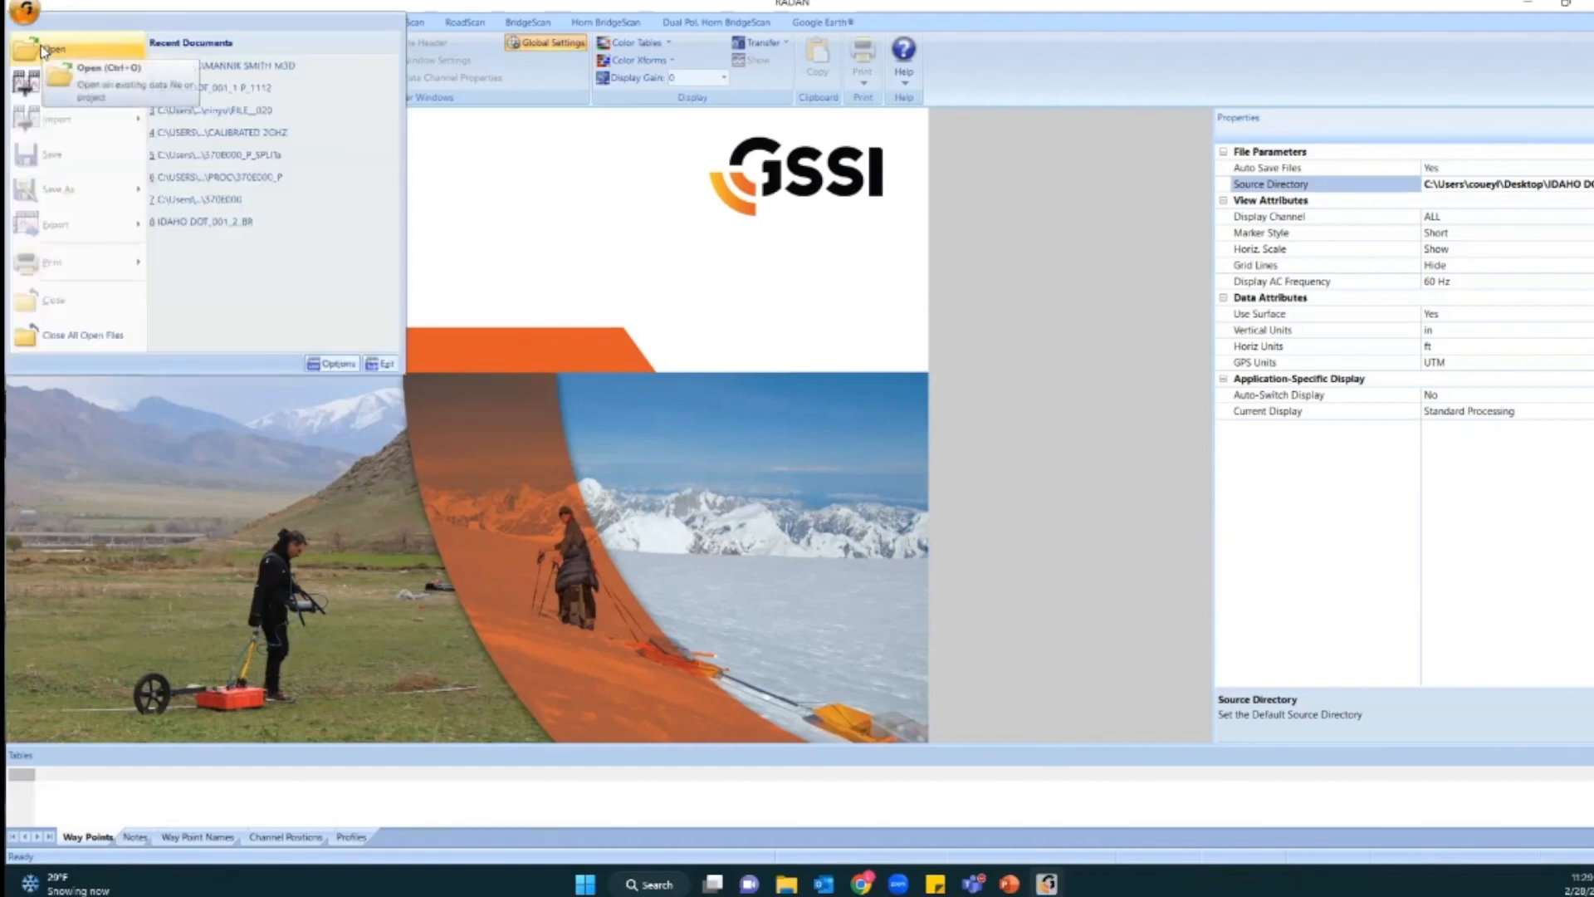
{"action": "left_click", "coordinate": [41, 50]}
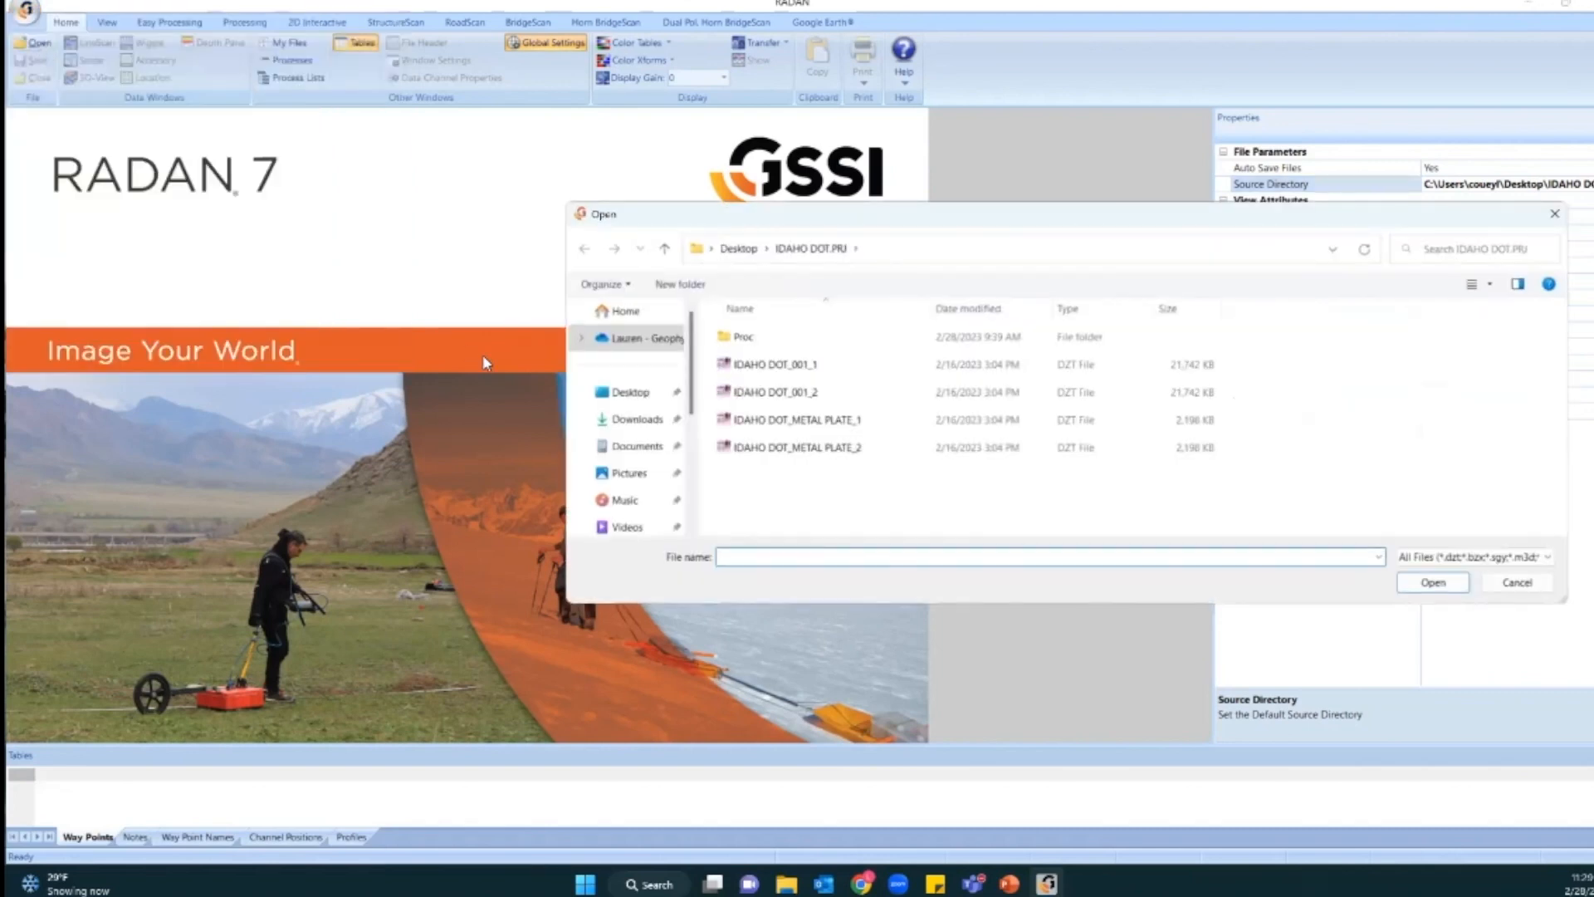
{"action": "left_click", "coordinate": [810, 249]}
{"action": "left_click", "coordinate": [810, 249]}
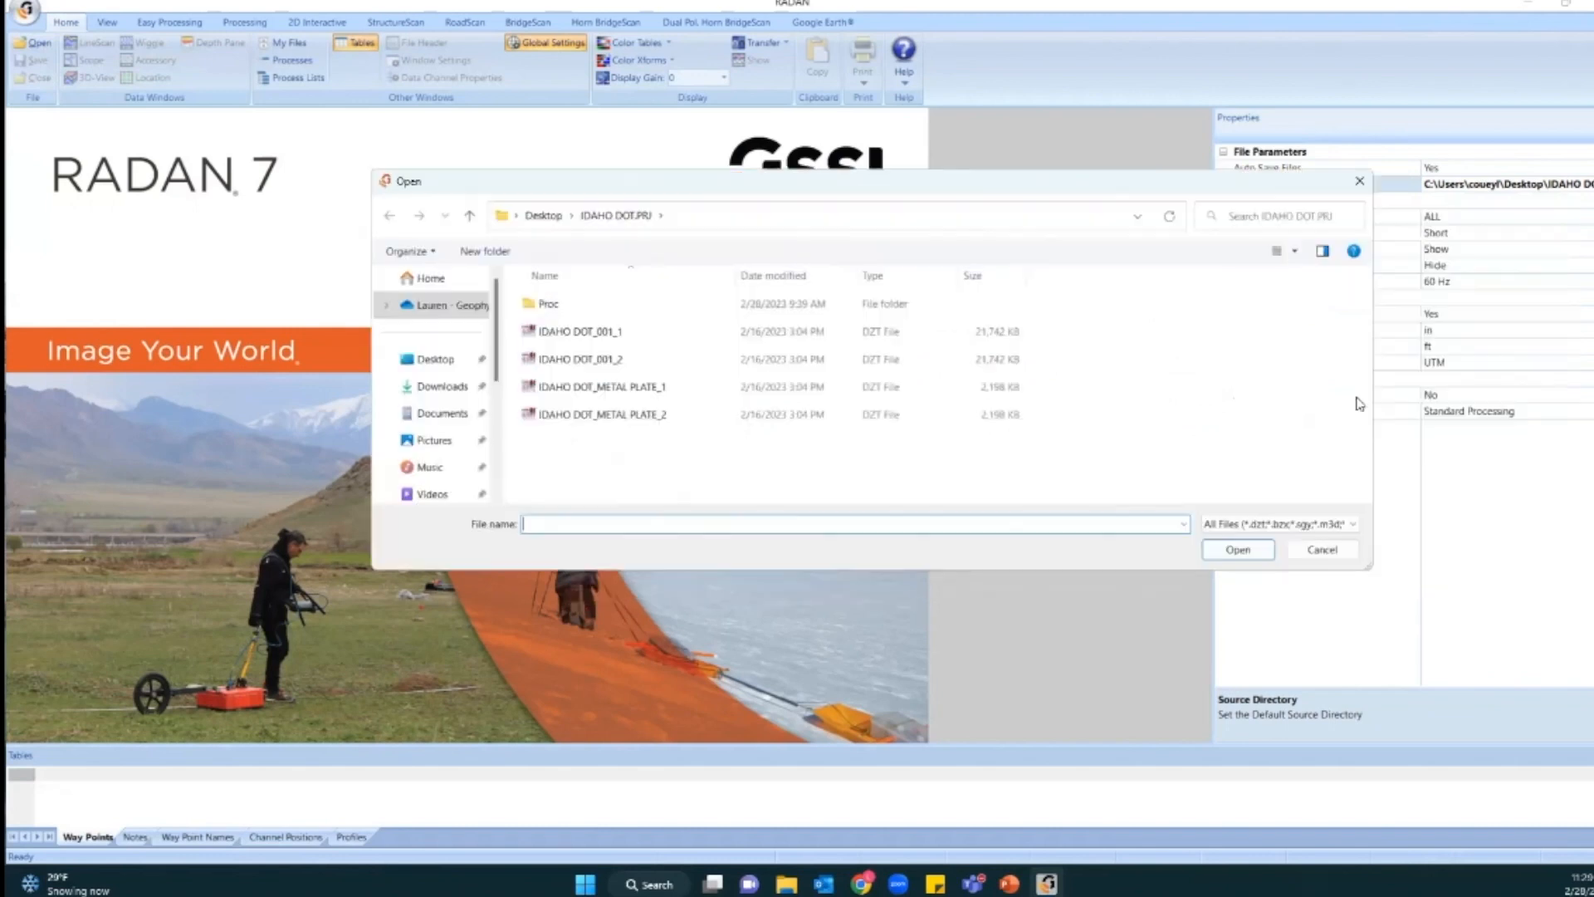
{"action": "left_click_drag", "start_coordinate": [1371, 404], "coordinate": [1159, 407]}
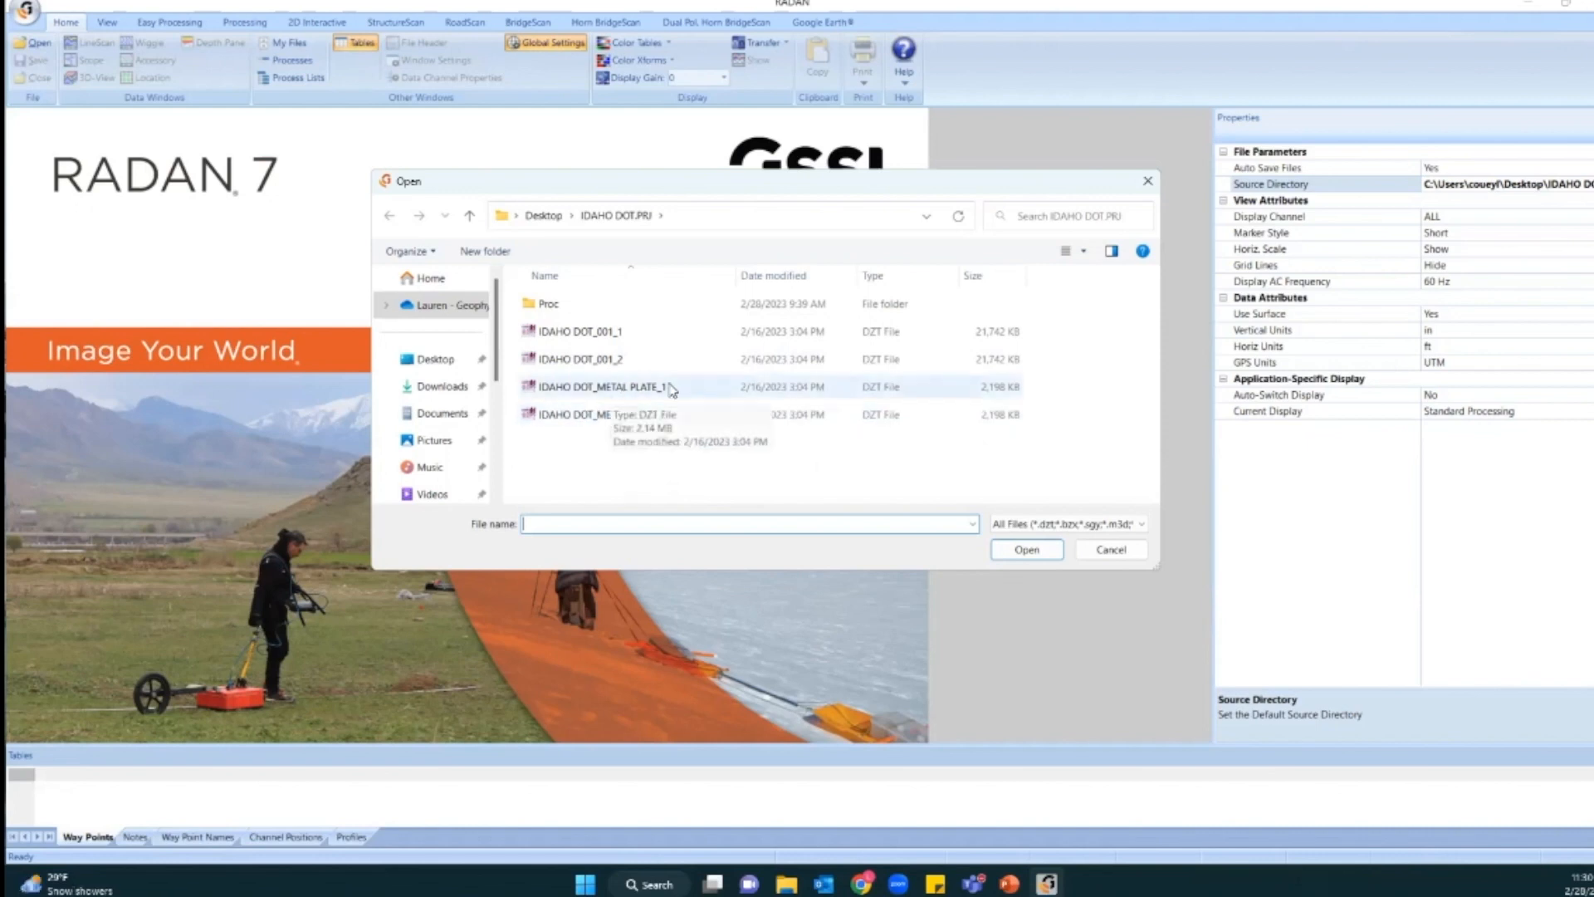
{"action": "double_click", "coordinate": [658, 389]}
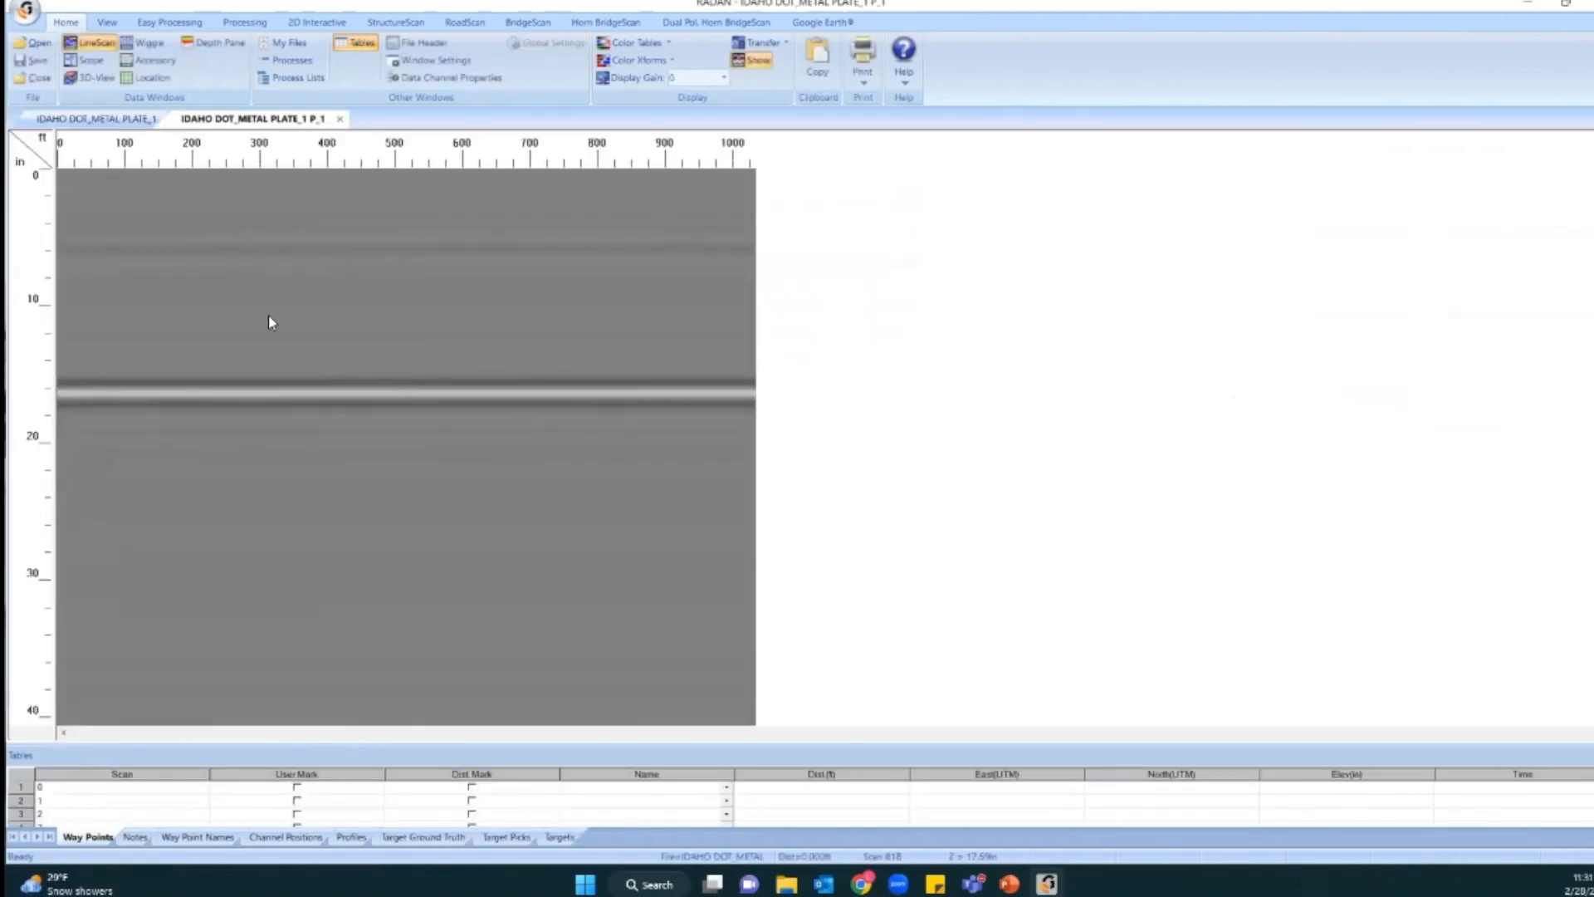
{"action": "left_click", "coordinate": [95, 118]}
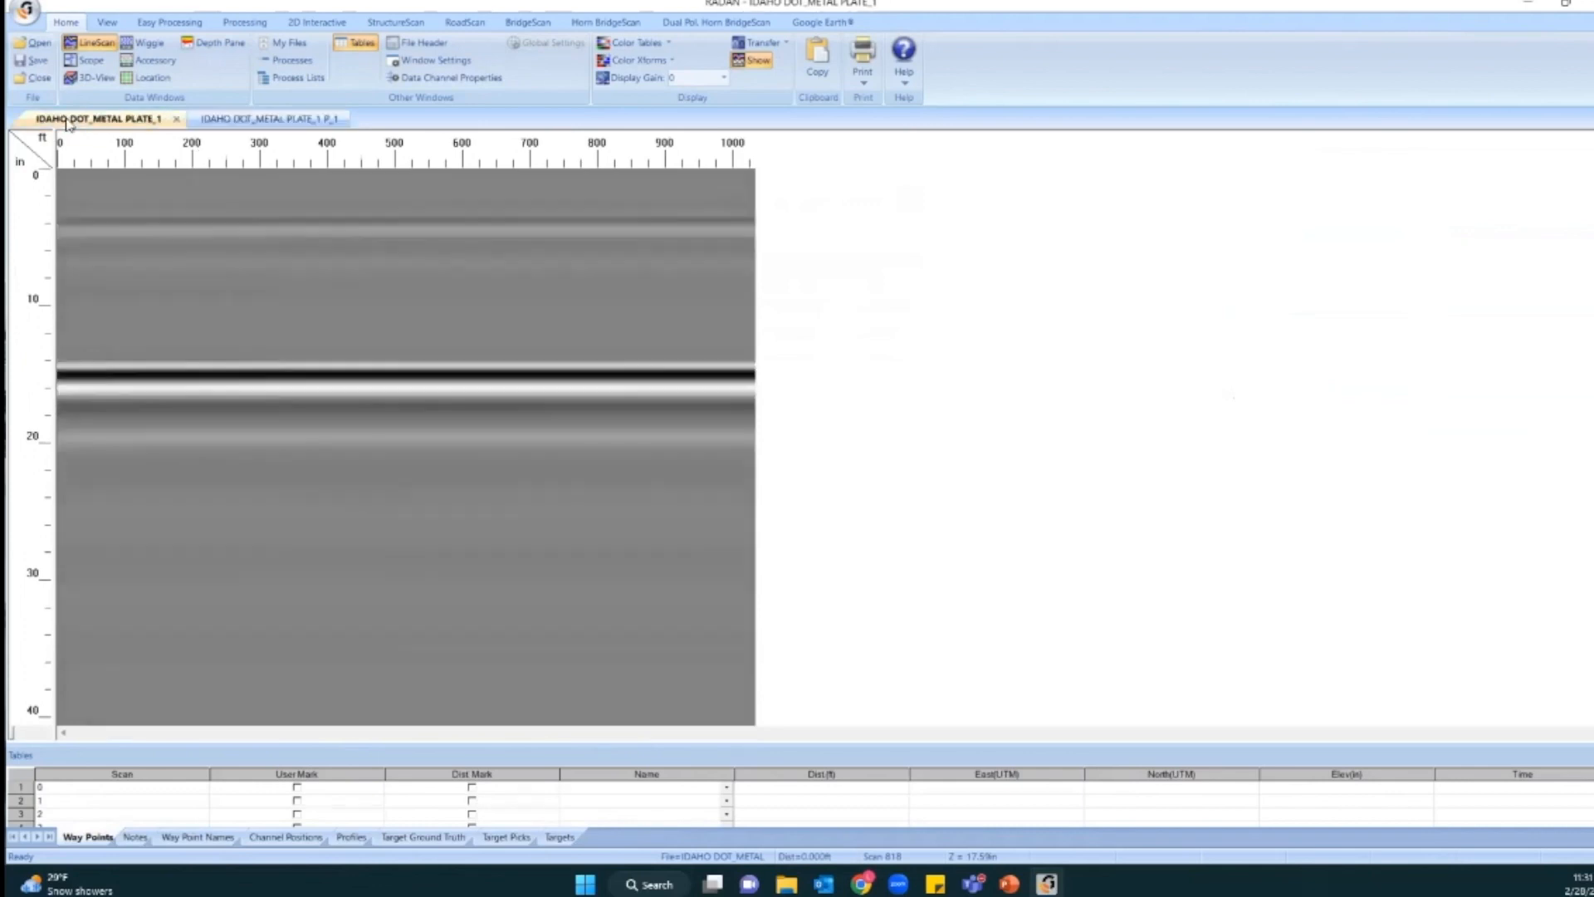
{"action": "left_click", "coordinate": [227, 120]}
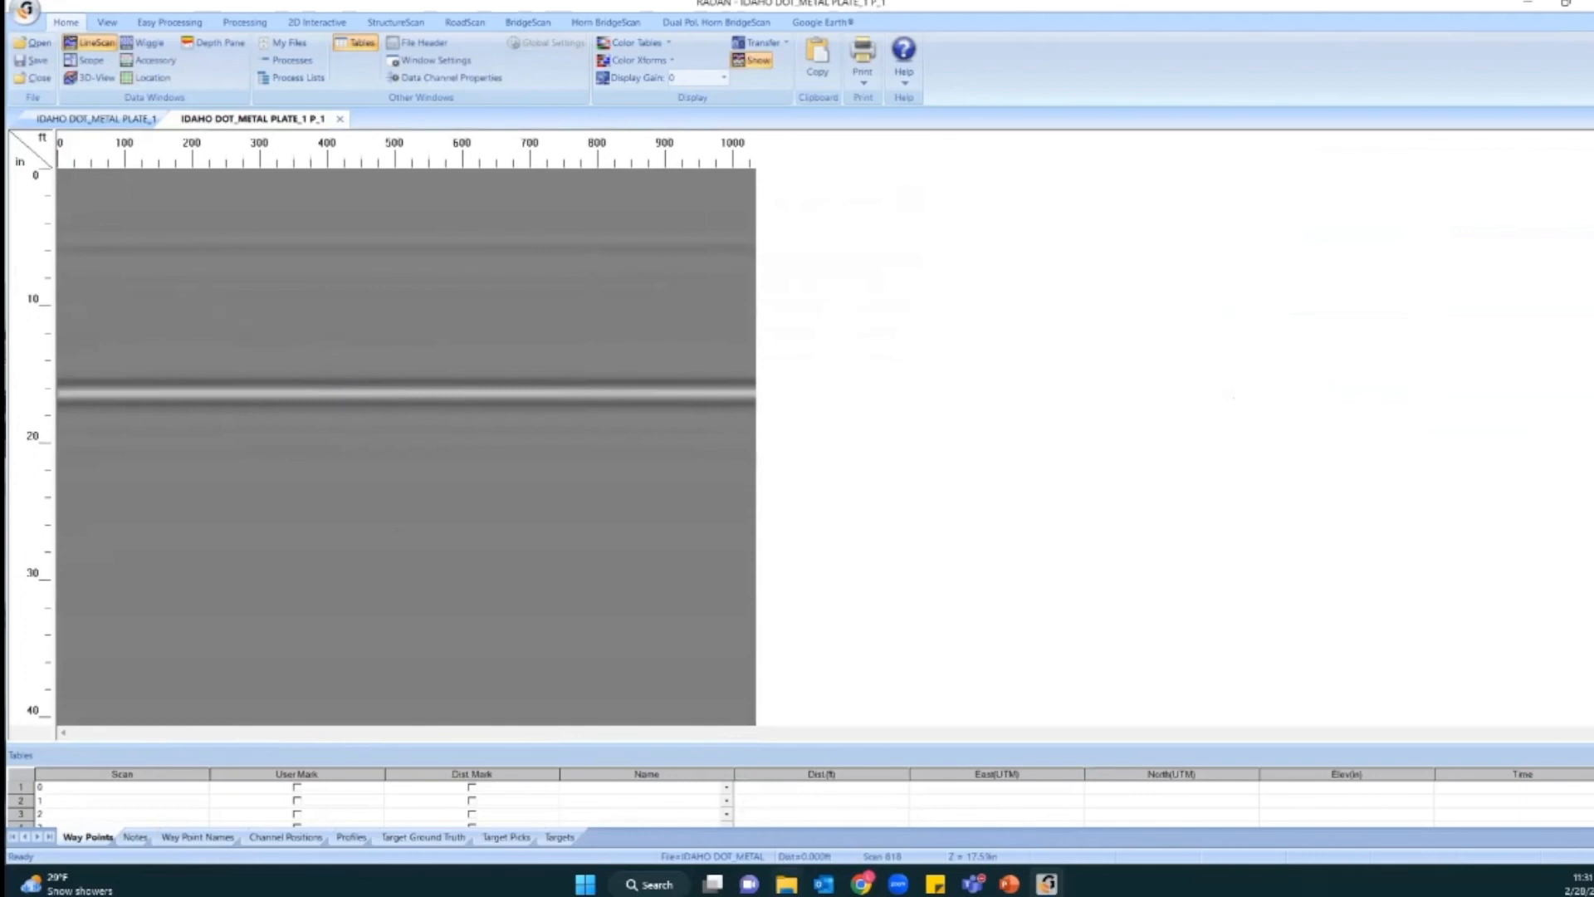
Switch to File Explorer, open the IDAHO DOT.PRJ folder on the Desktop and examine its DZG, DZT and DZX file types.
{"action": "left_click", "coordinate": [786, 885]}
{"action": "left_click", "coordinate": [206, 316]}
{"action": "double_click", "coordinate": [453, 312]}
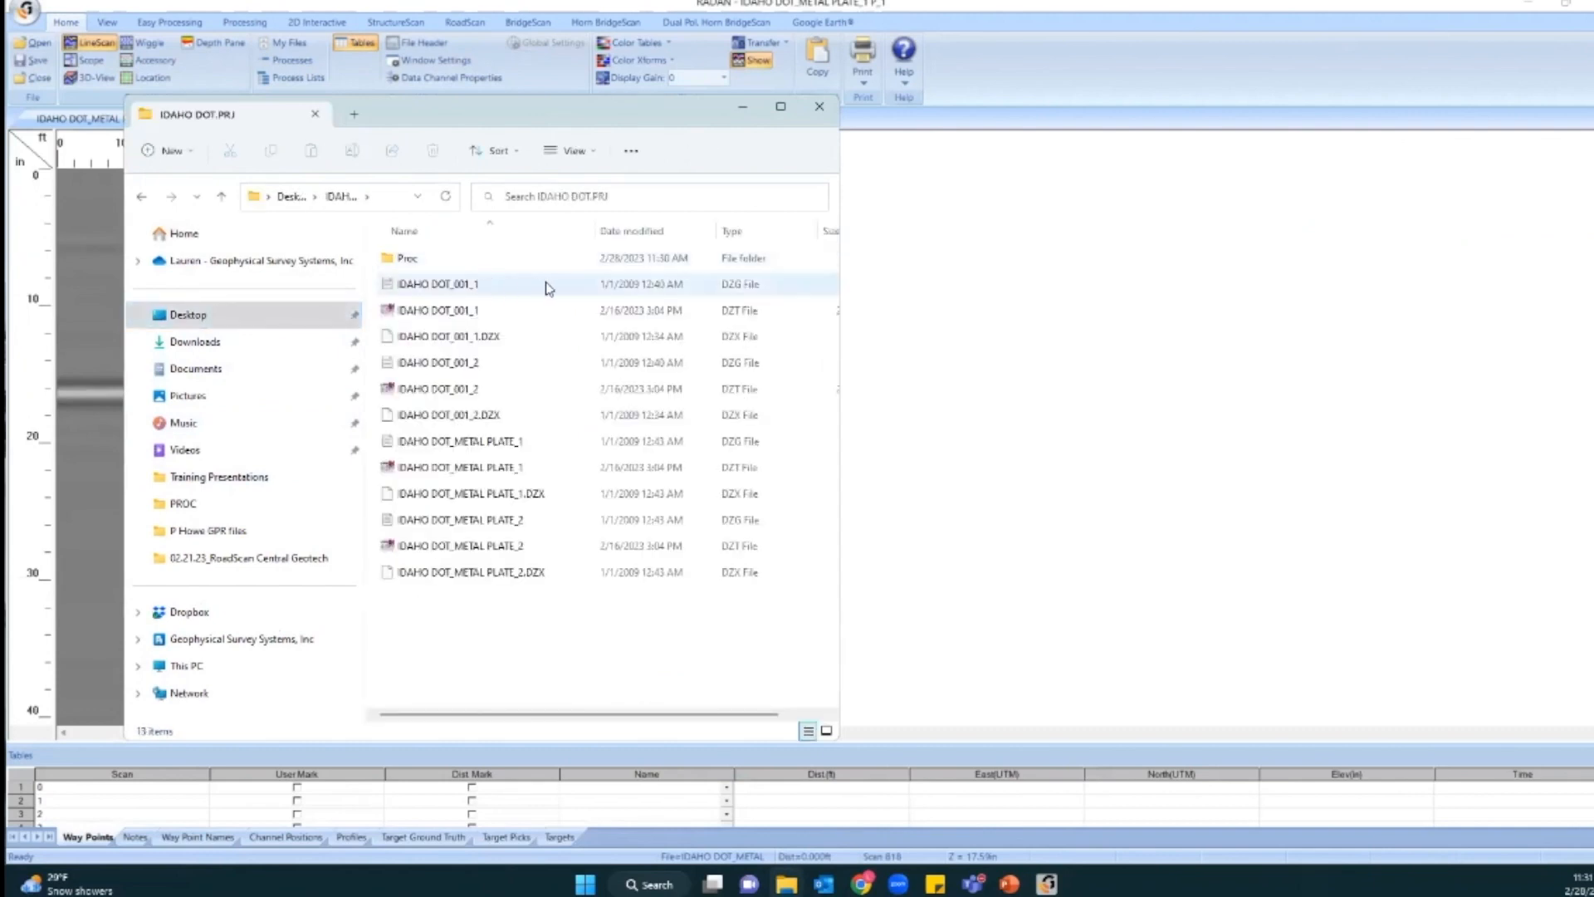
{"action": "left_click", "coordinate": [752, 288]}
{"action": "left_click", "coordinate": [751, 288]}
{"action": "left_click", "coordinate": [746, 315]}
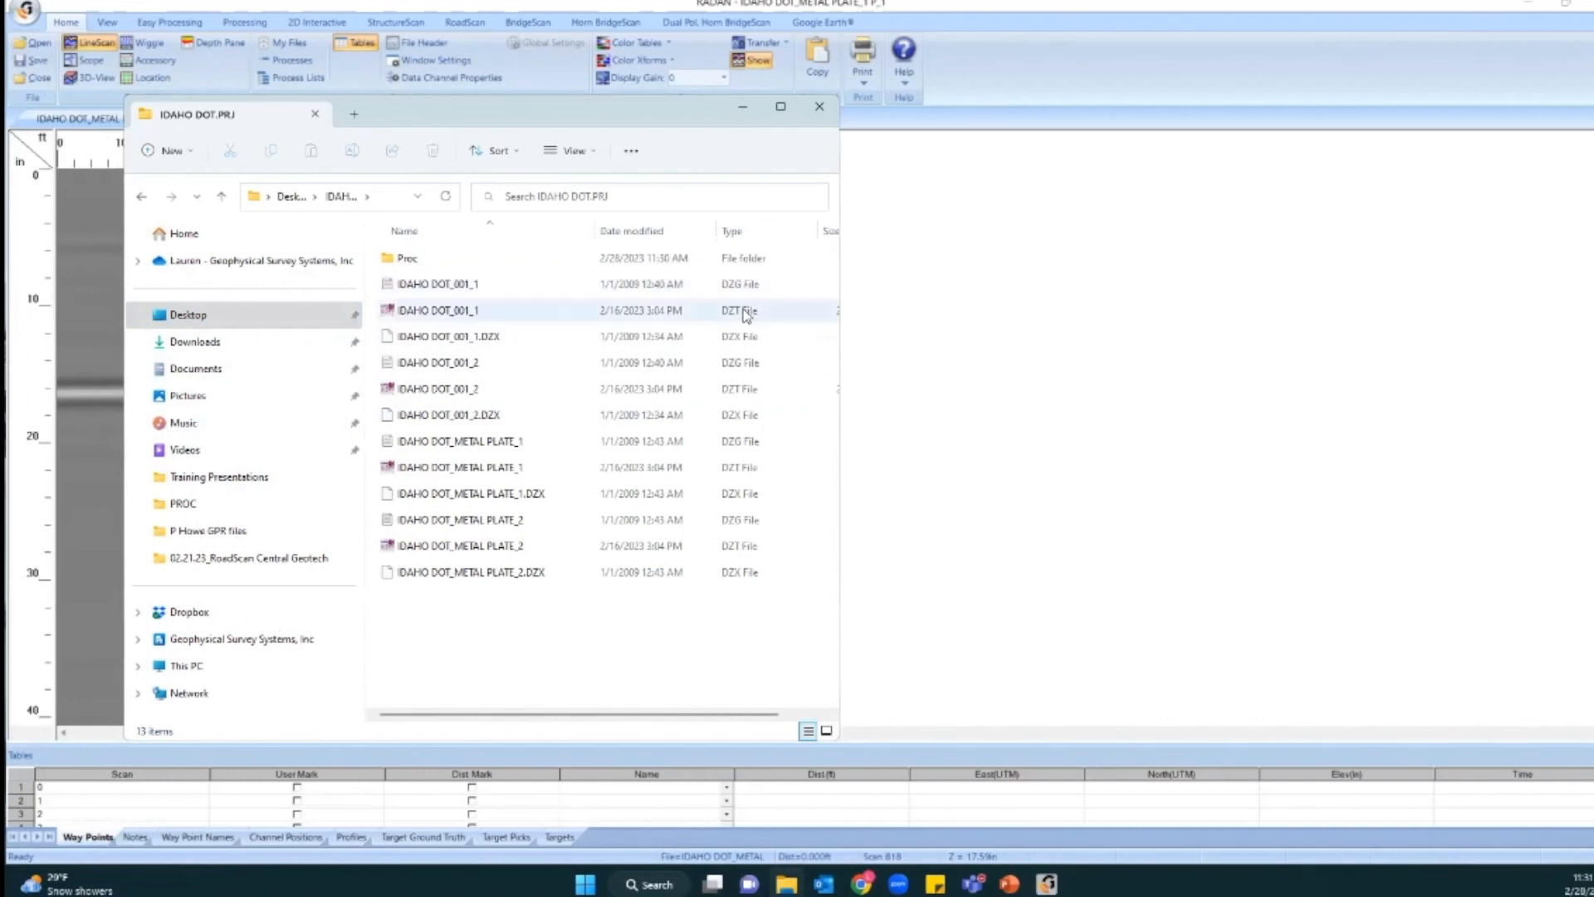
{"action": "left_click", "coordinate": [743, 339]}
{"action": "left_click", "coordinate": [743, 341]}
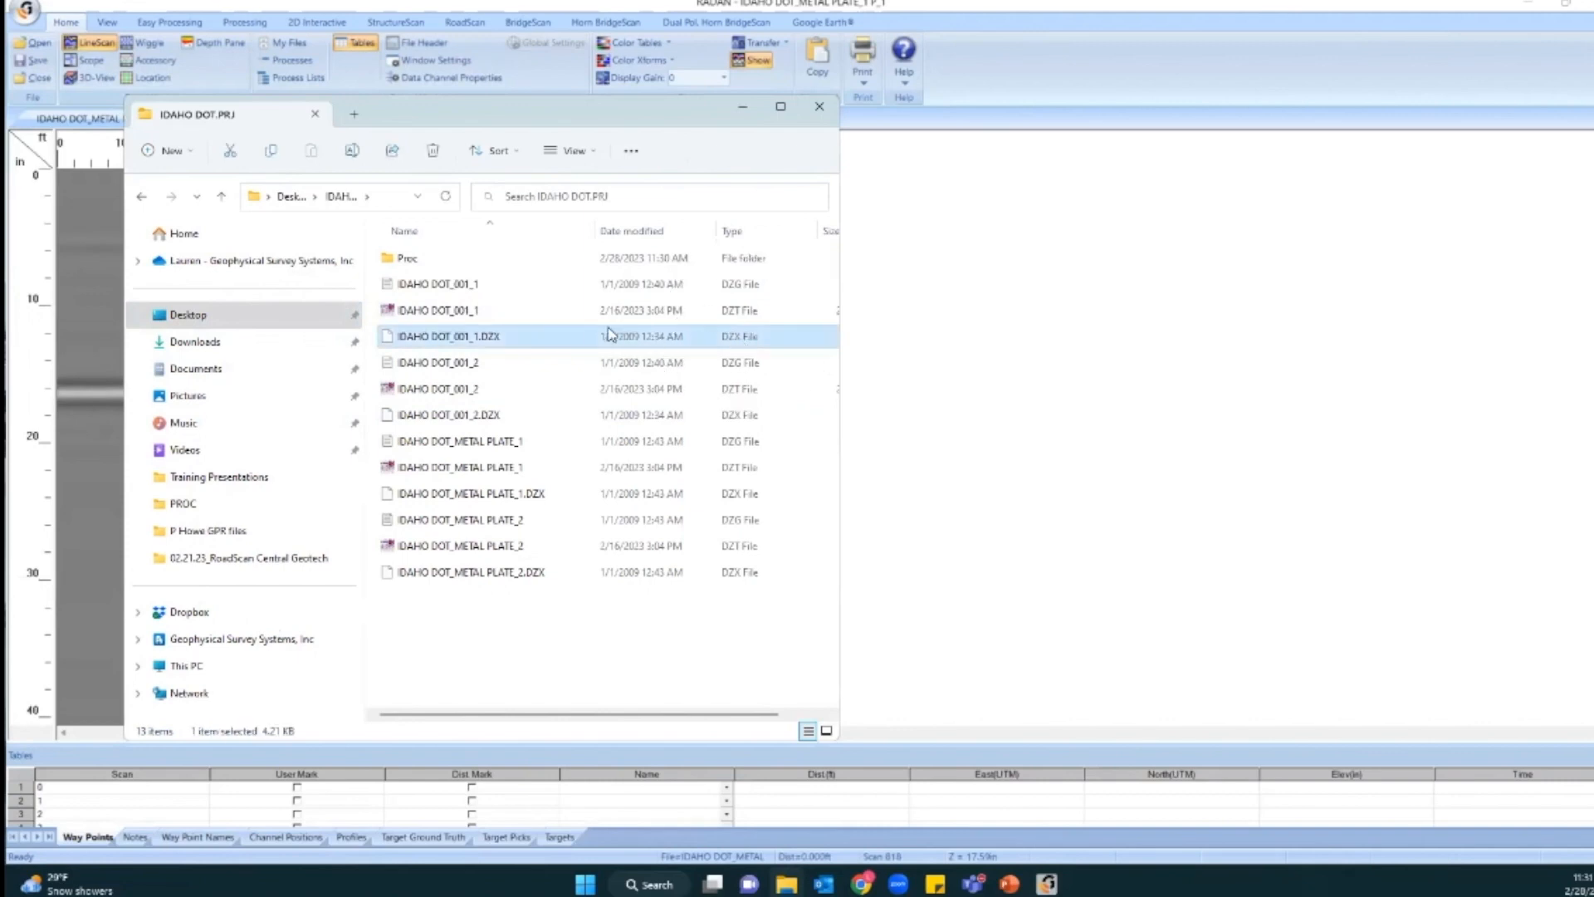
Open IDAHO DOT_001_1.DZX in Notepad to examine its contents, and close both Notepad and File Explorer.
{"action": "right_click", "coordinate": [519, 340]}
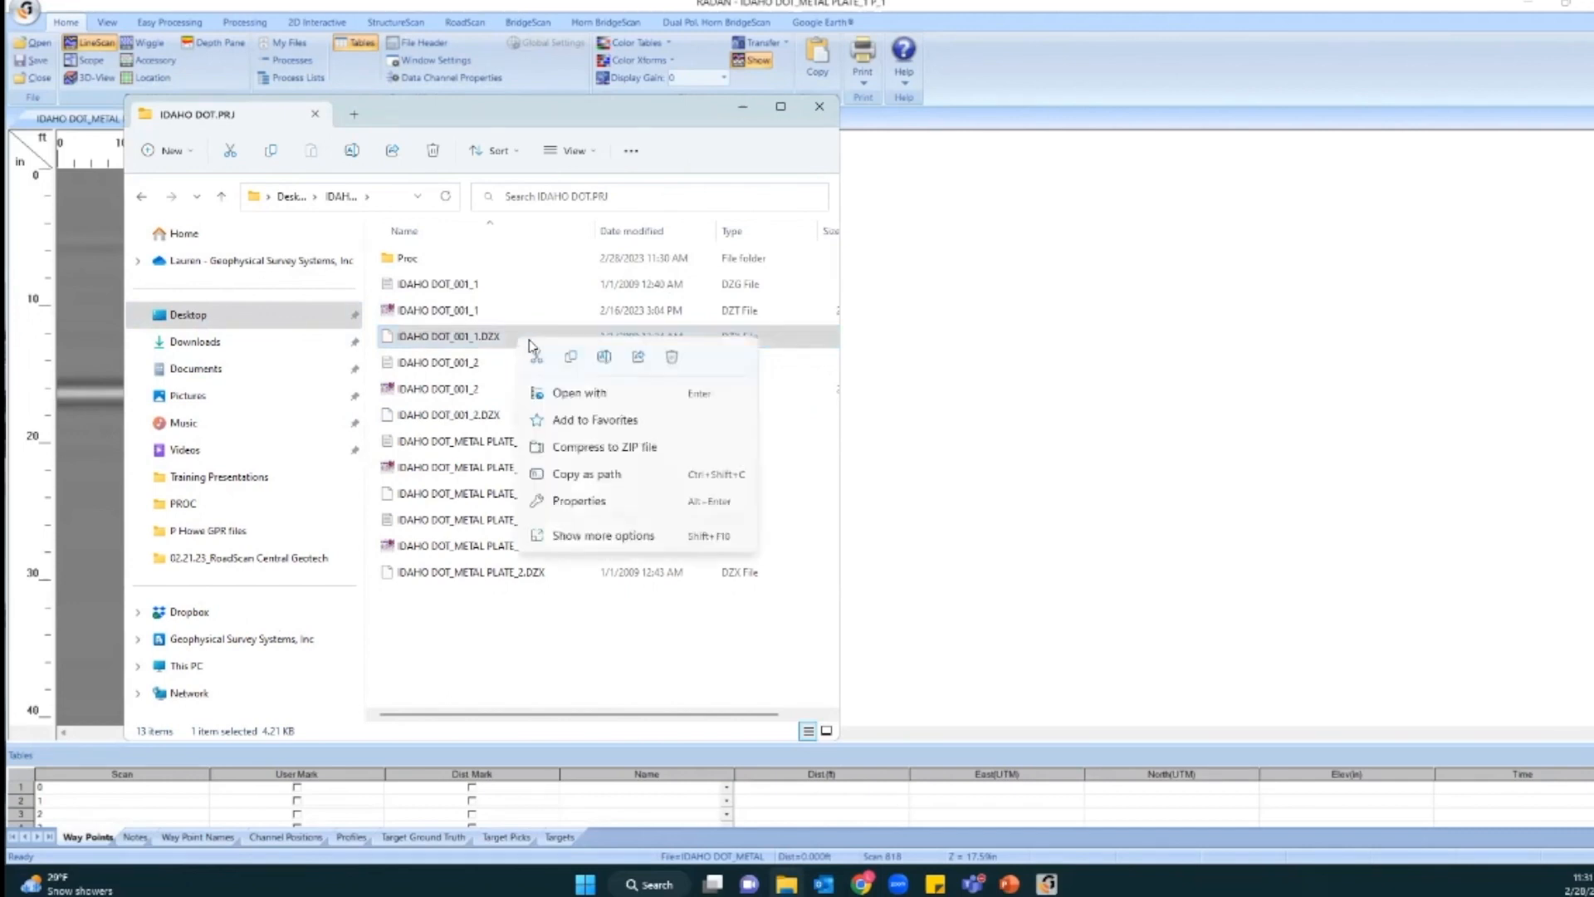
{"action": "left_click", "coordinate": [573, 393]}
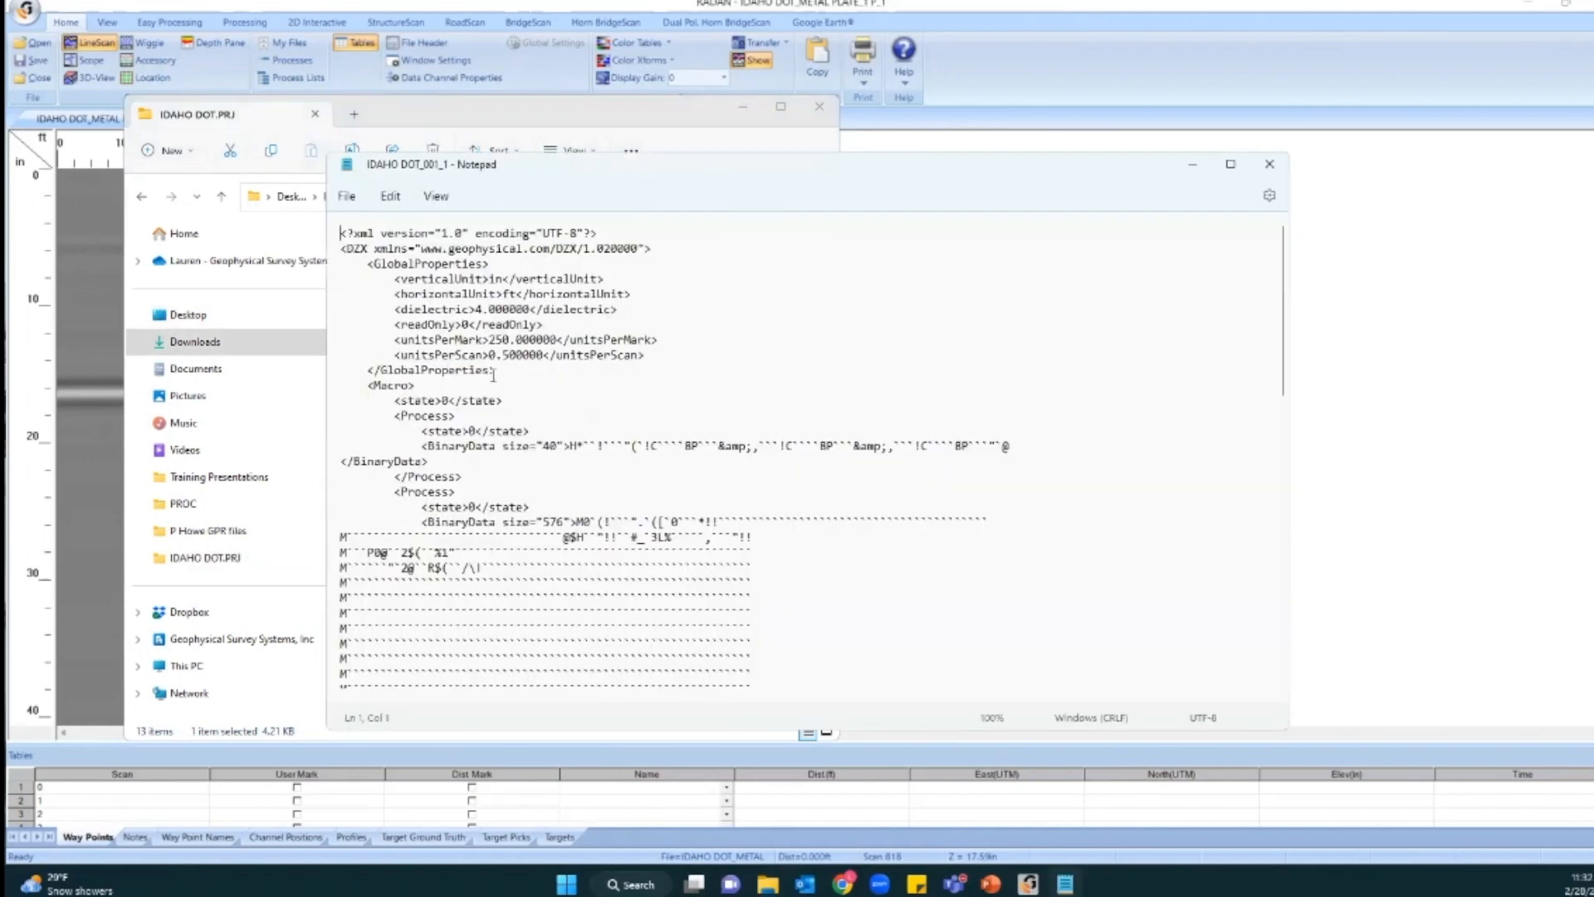
{"action": "scroll", "coordinate": [493, 375], "scroll_direction": "down", "scroll_amount": 15}
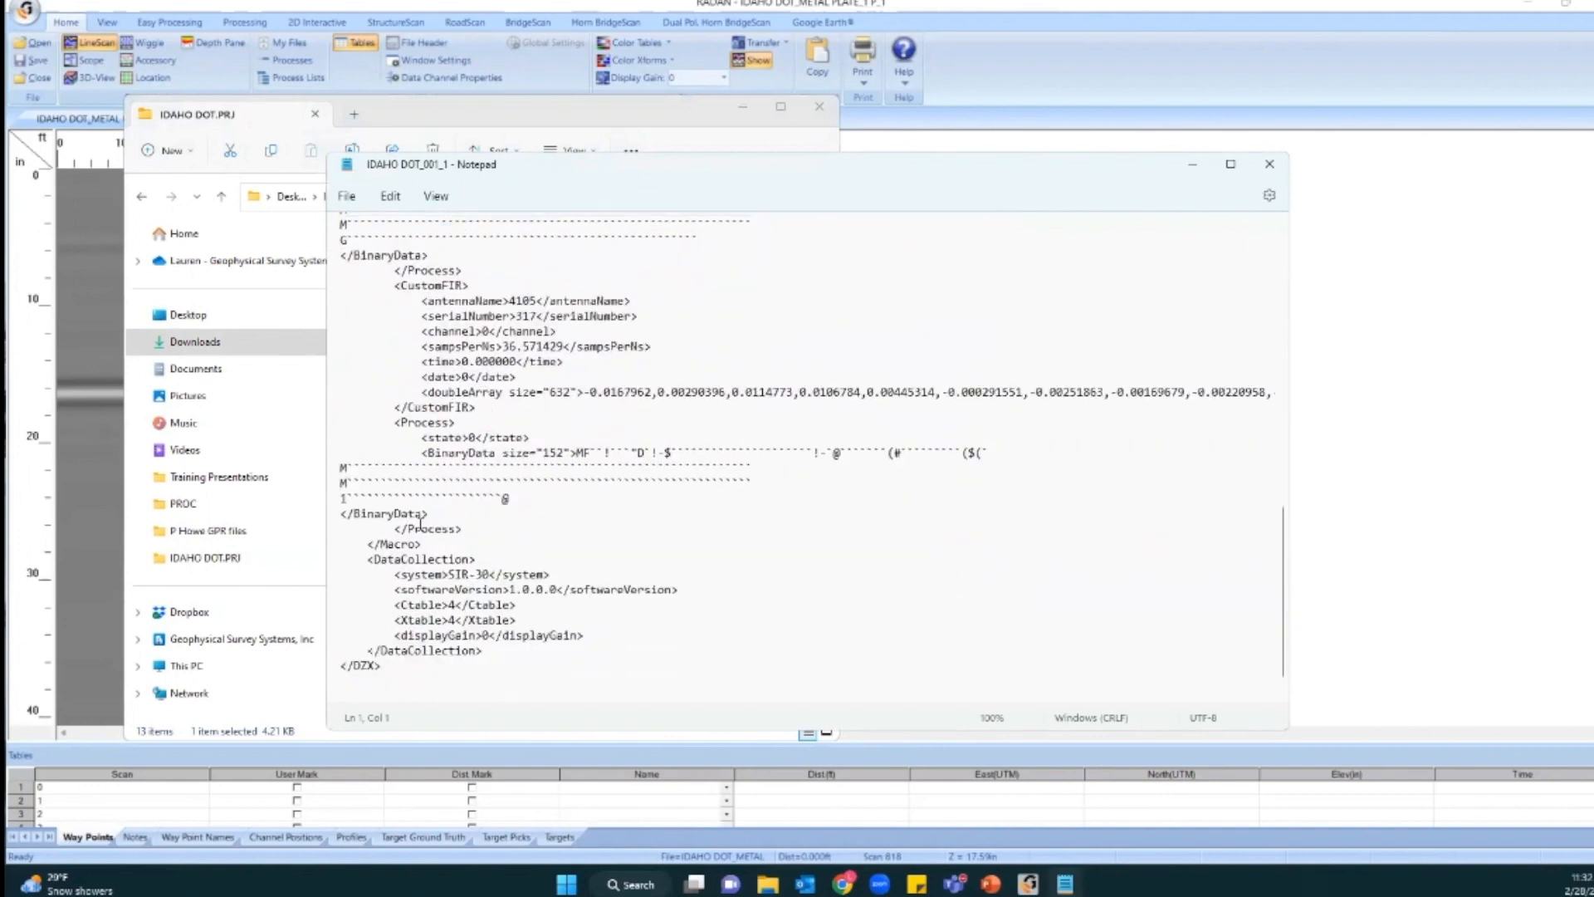
{"action": "scroll", "coordinate": [548, 581], "scroll_direction": "up", "scroll_amount": 15}
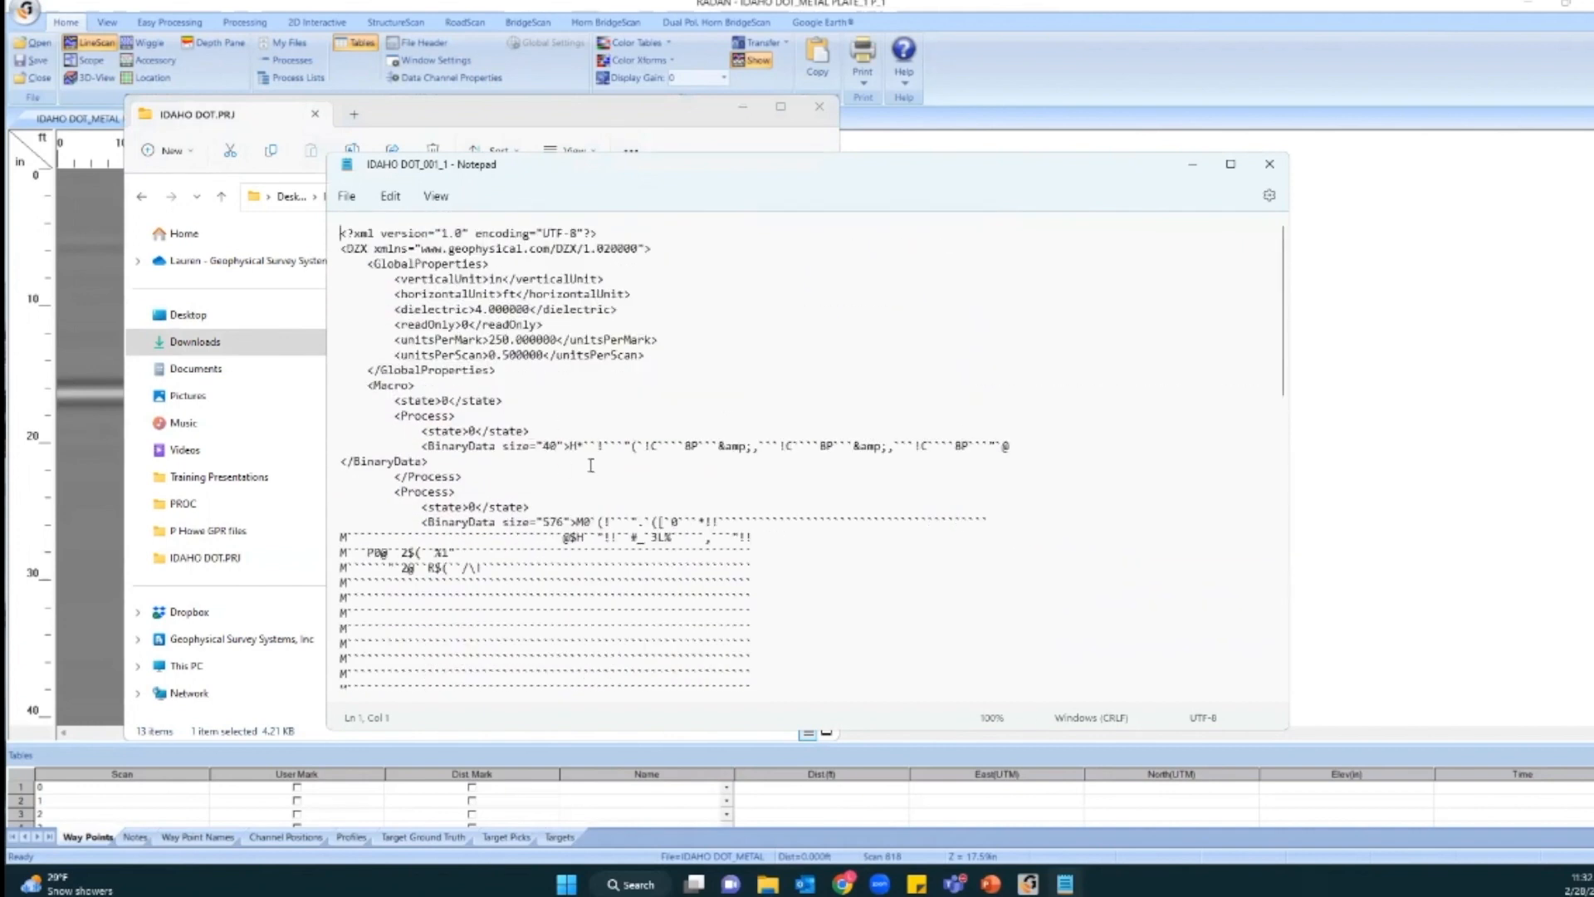
{"action": "key", "text": "alt+F4"}
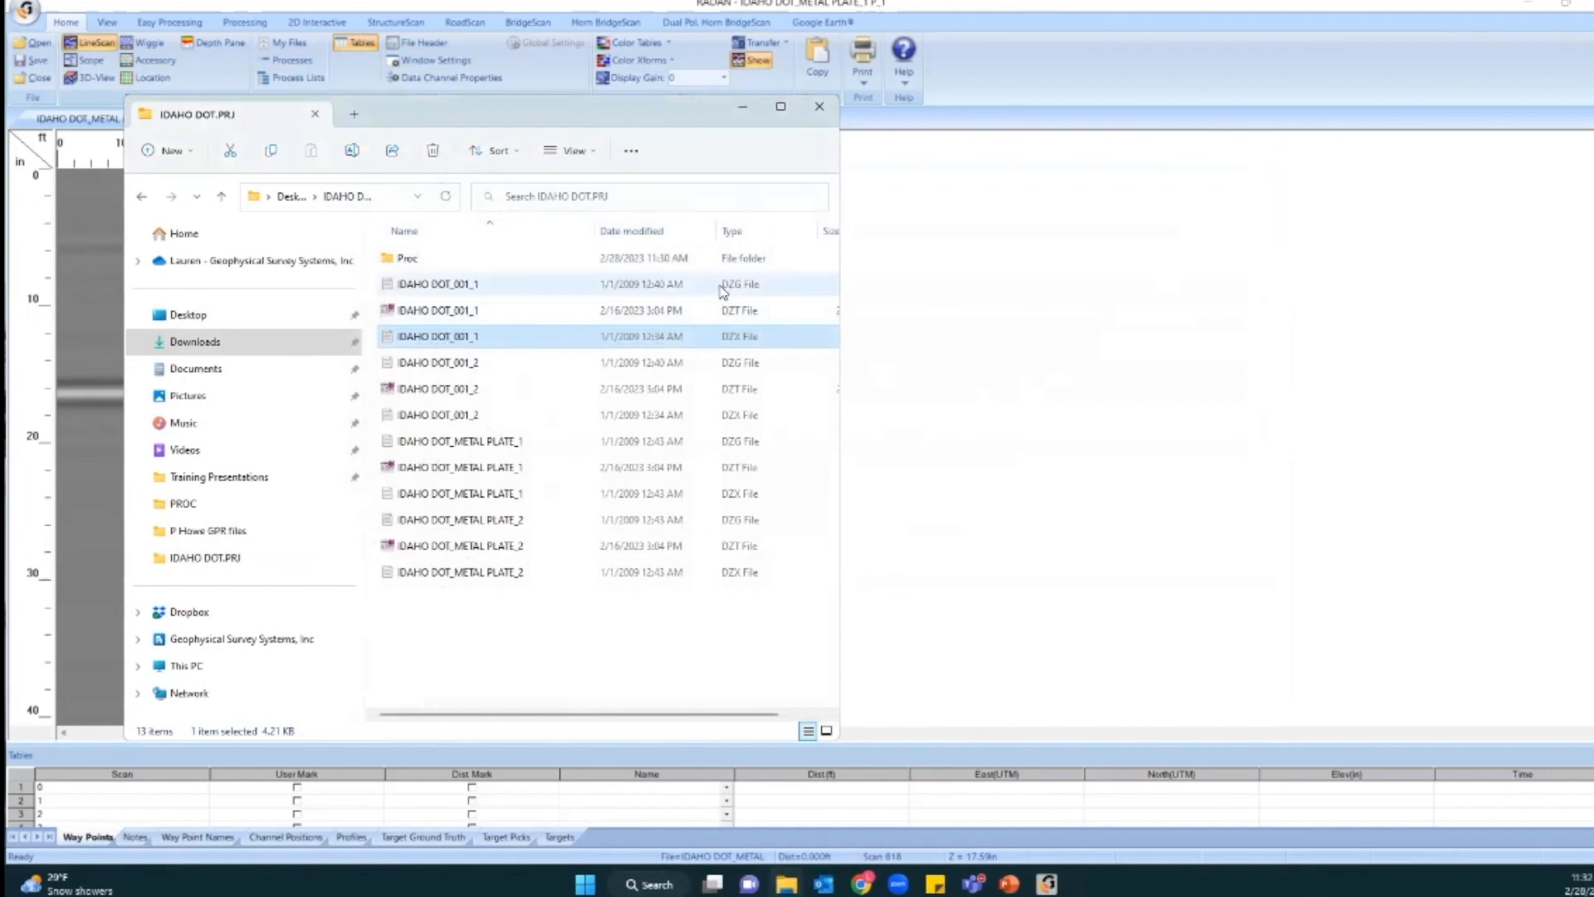
{"action": "key", "text": "alt+F4"}
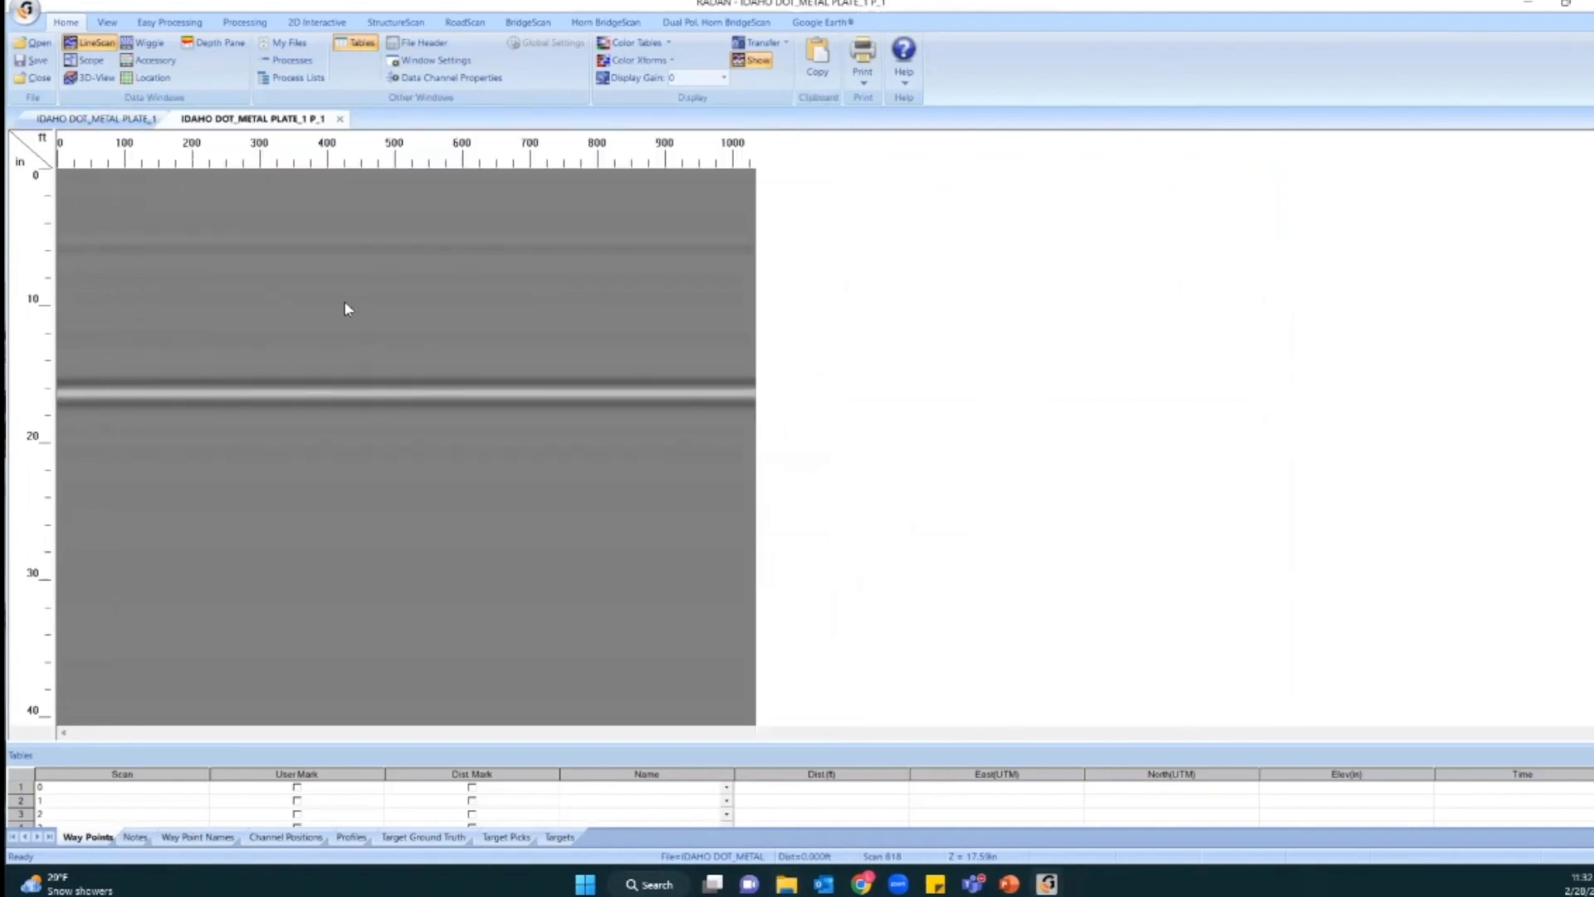
Compare the metal plate reflection in the raw IDAHO DOT_METAL PLATE_1 profile with the one in the processed P_1 profile.
{"action": "left_click", "coordinate": [73, 121]}
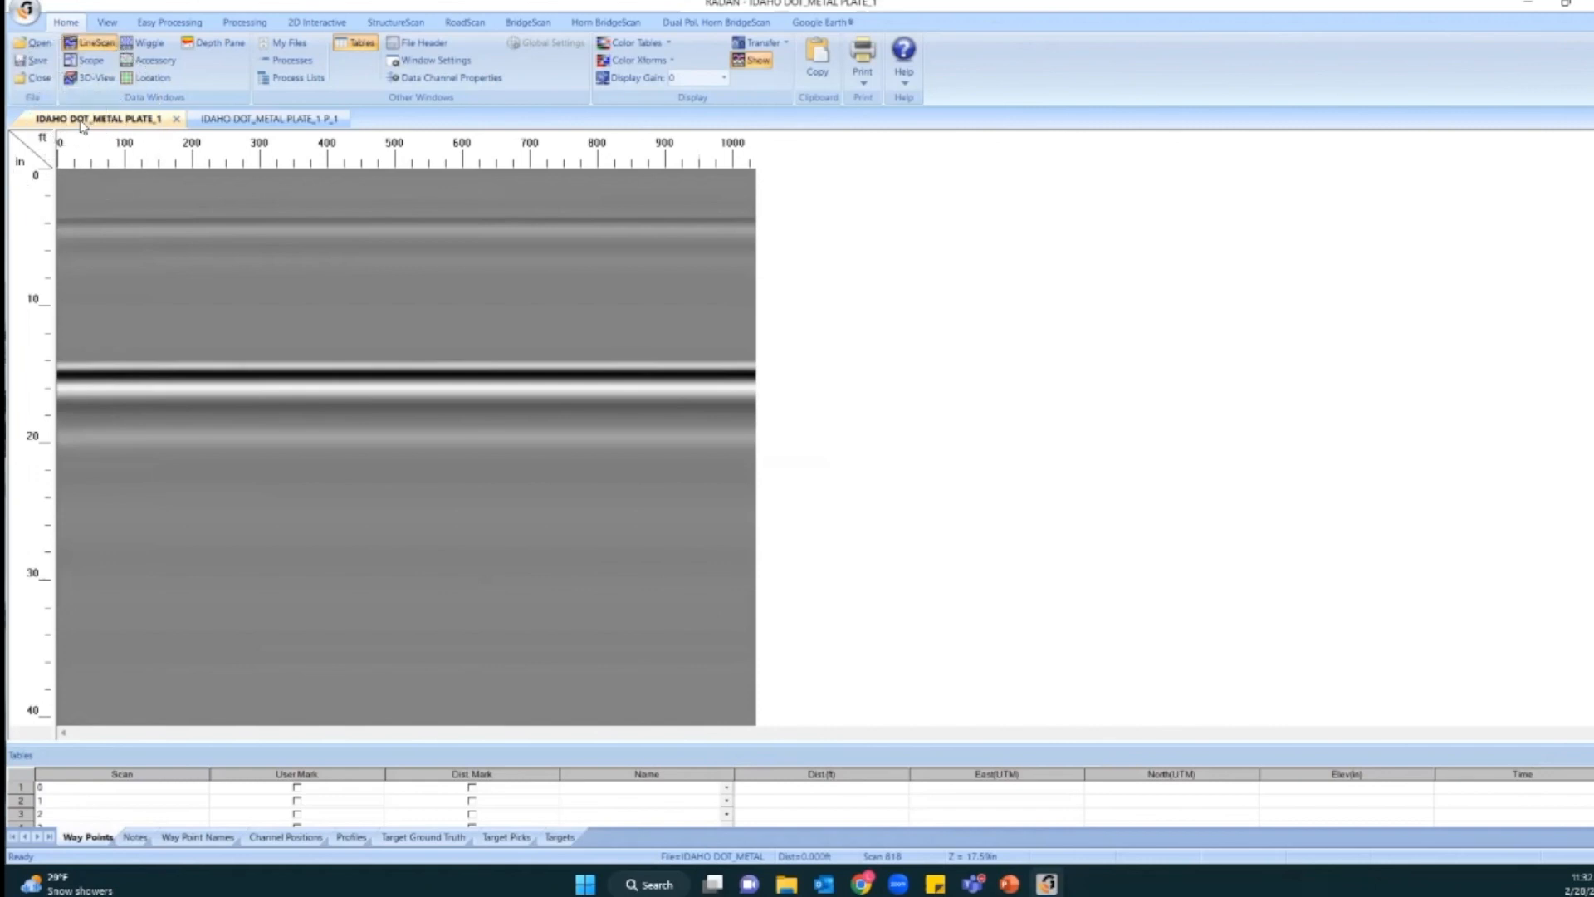
{"action": "left_click", "coordinate": [266, 119]}
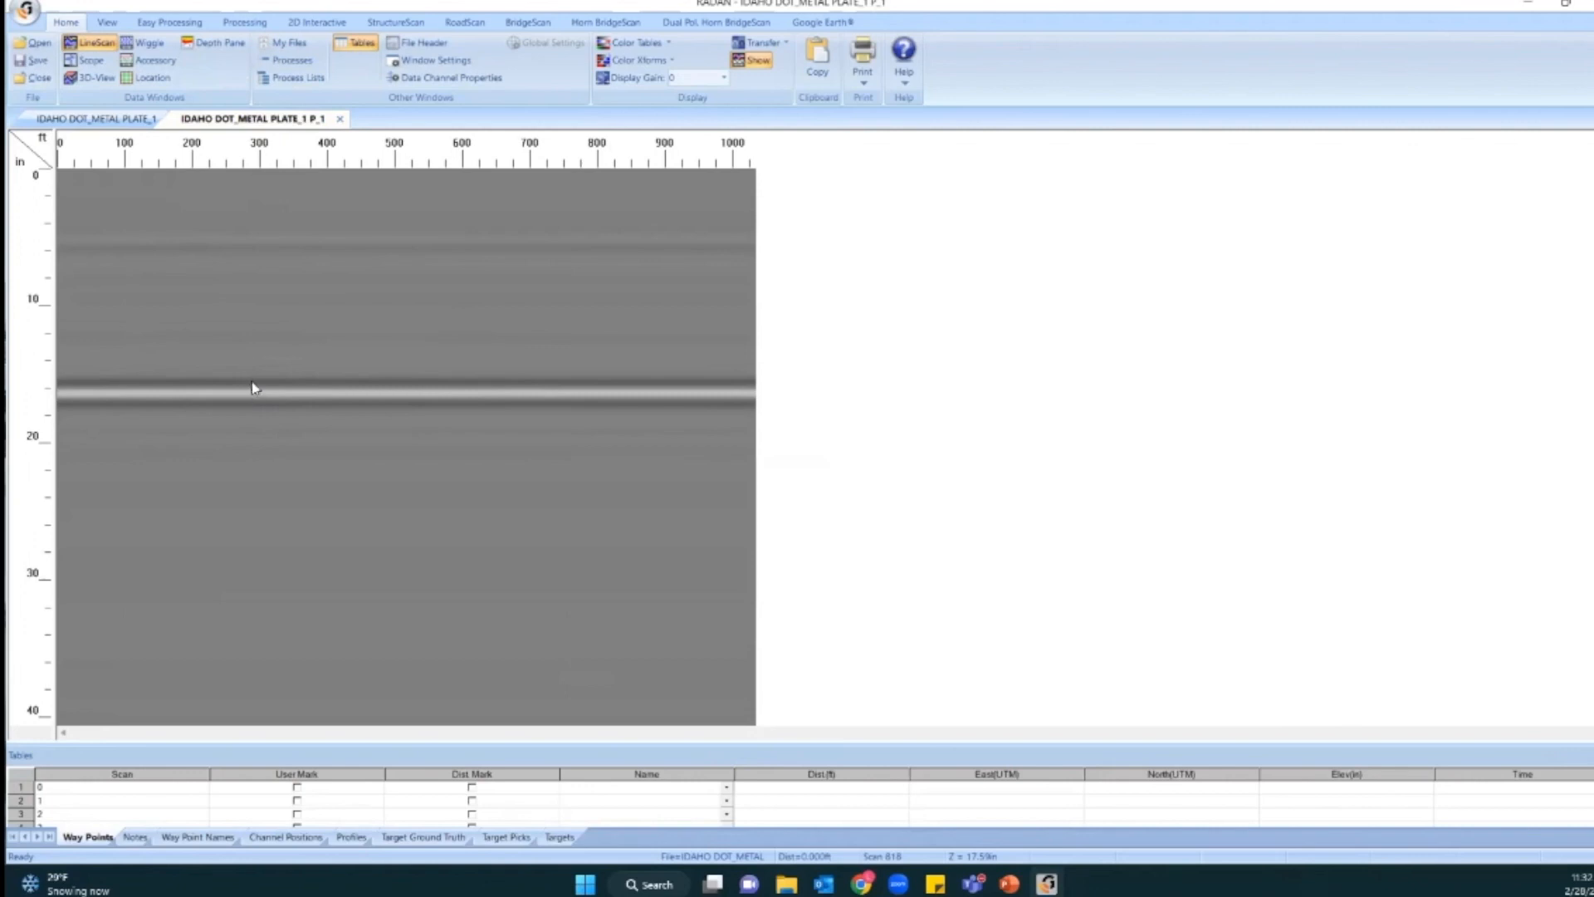
{"action": "left_click", "coordinate": [95, 119]}
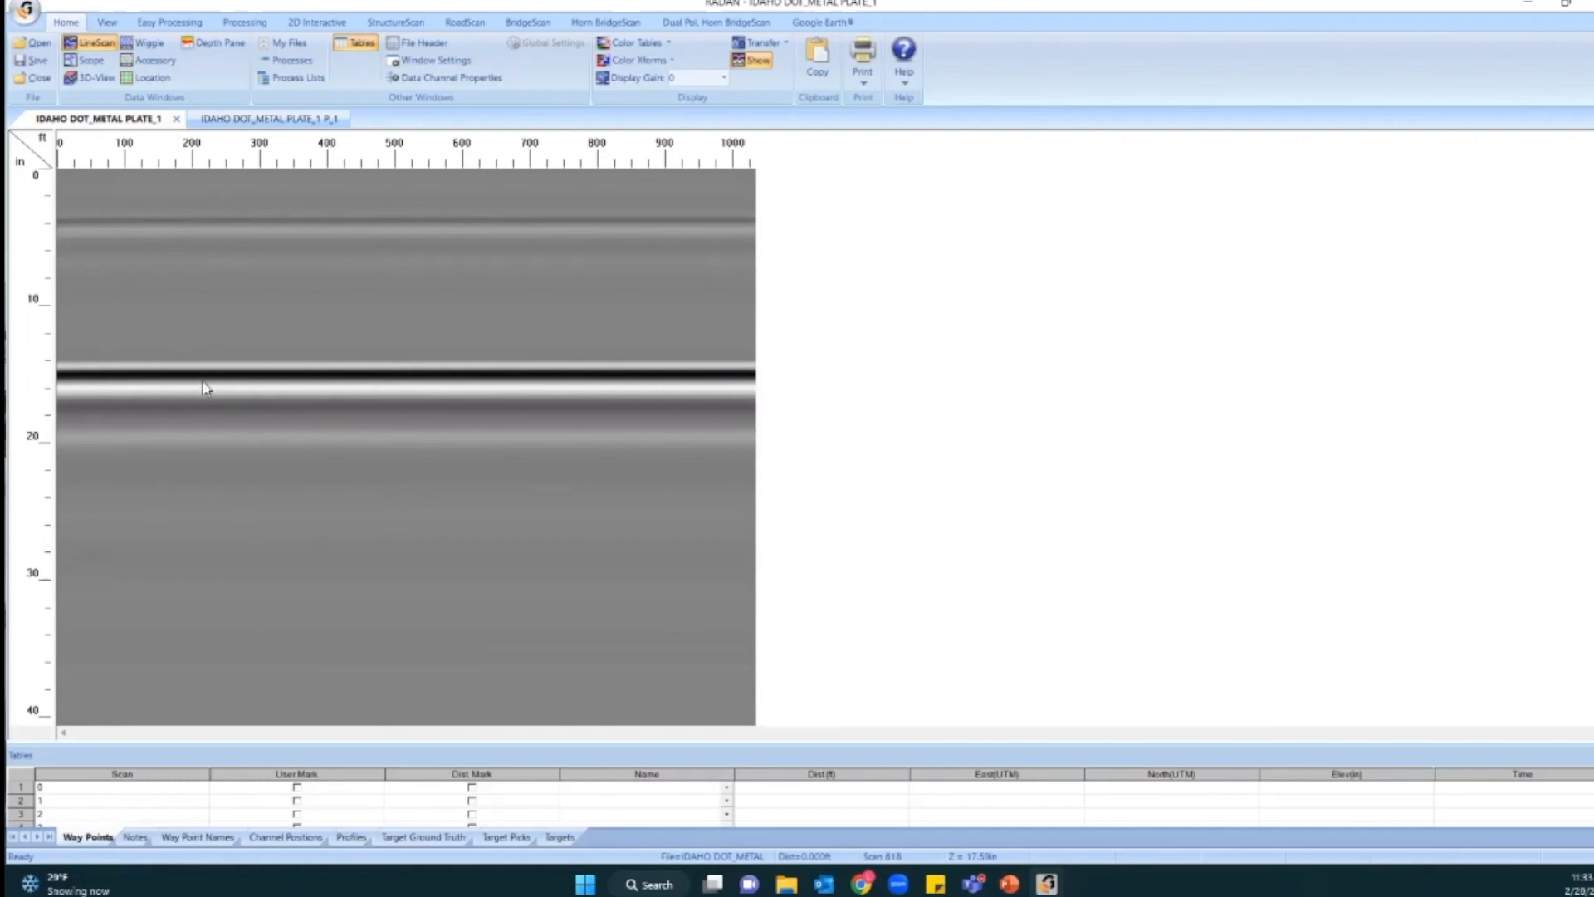
{"action": "left_click", "coordinate": [235, 118]}
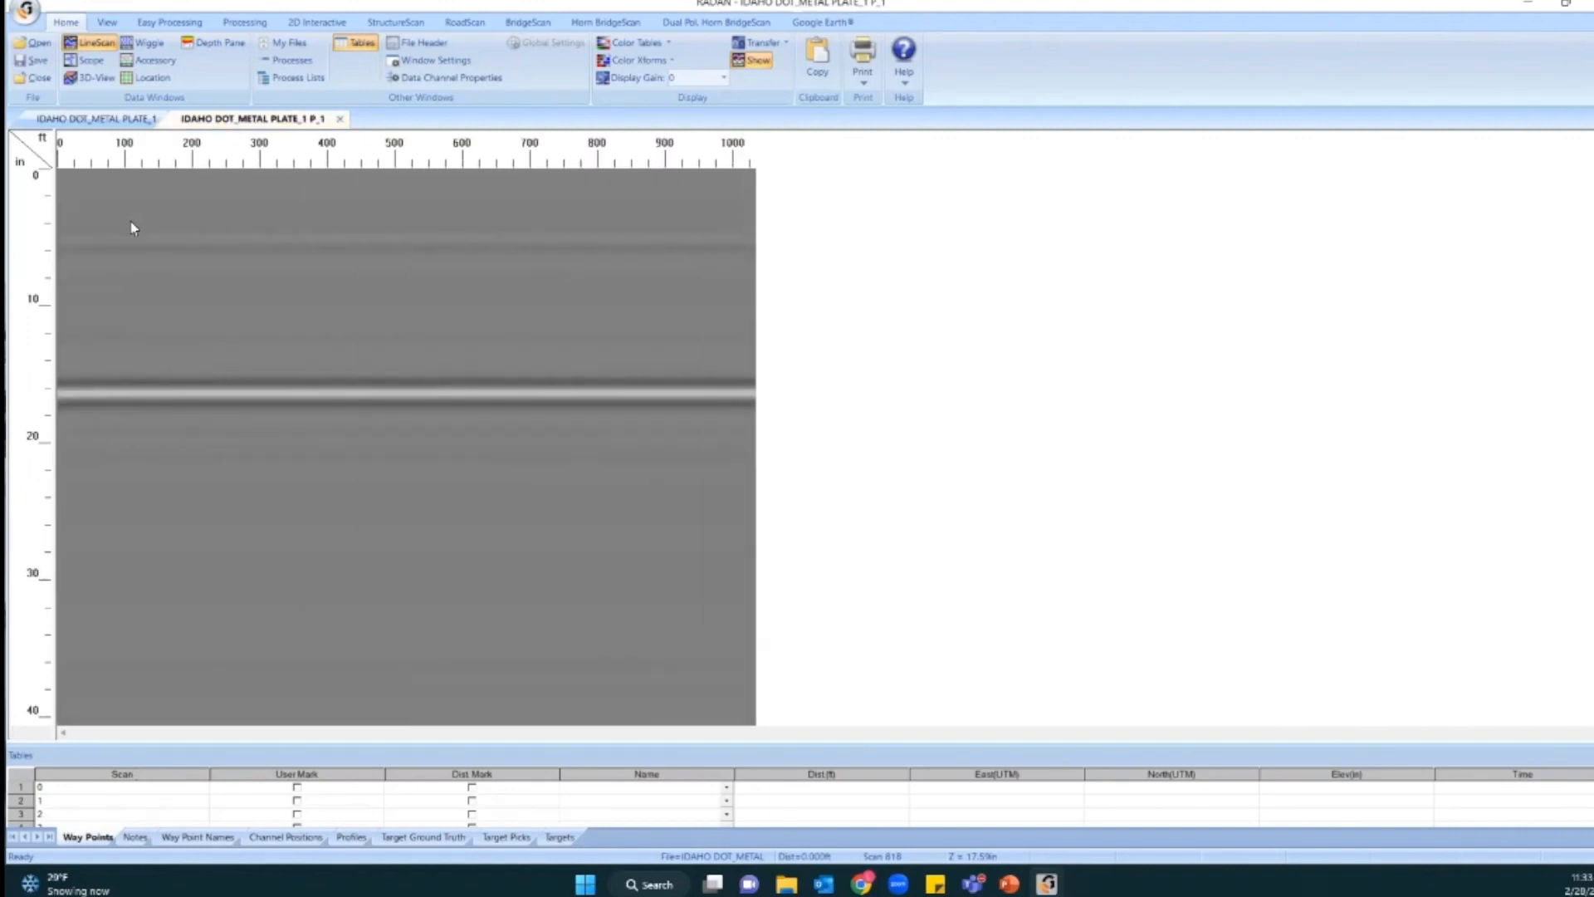
Display the file header for the raw IDAHO DOT_METAL PLATE_1 file and compare its processing history with the processed P_1 file.
{"action": "left_click", "coordinate": [95, 118]}
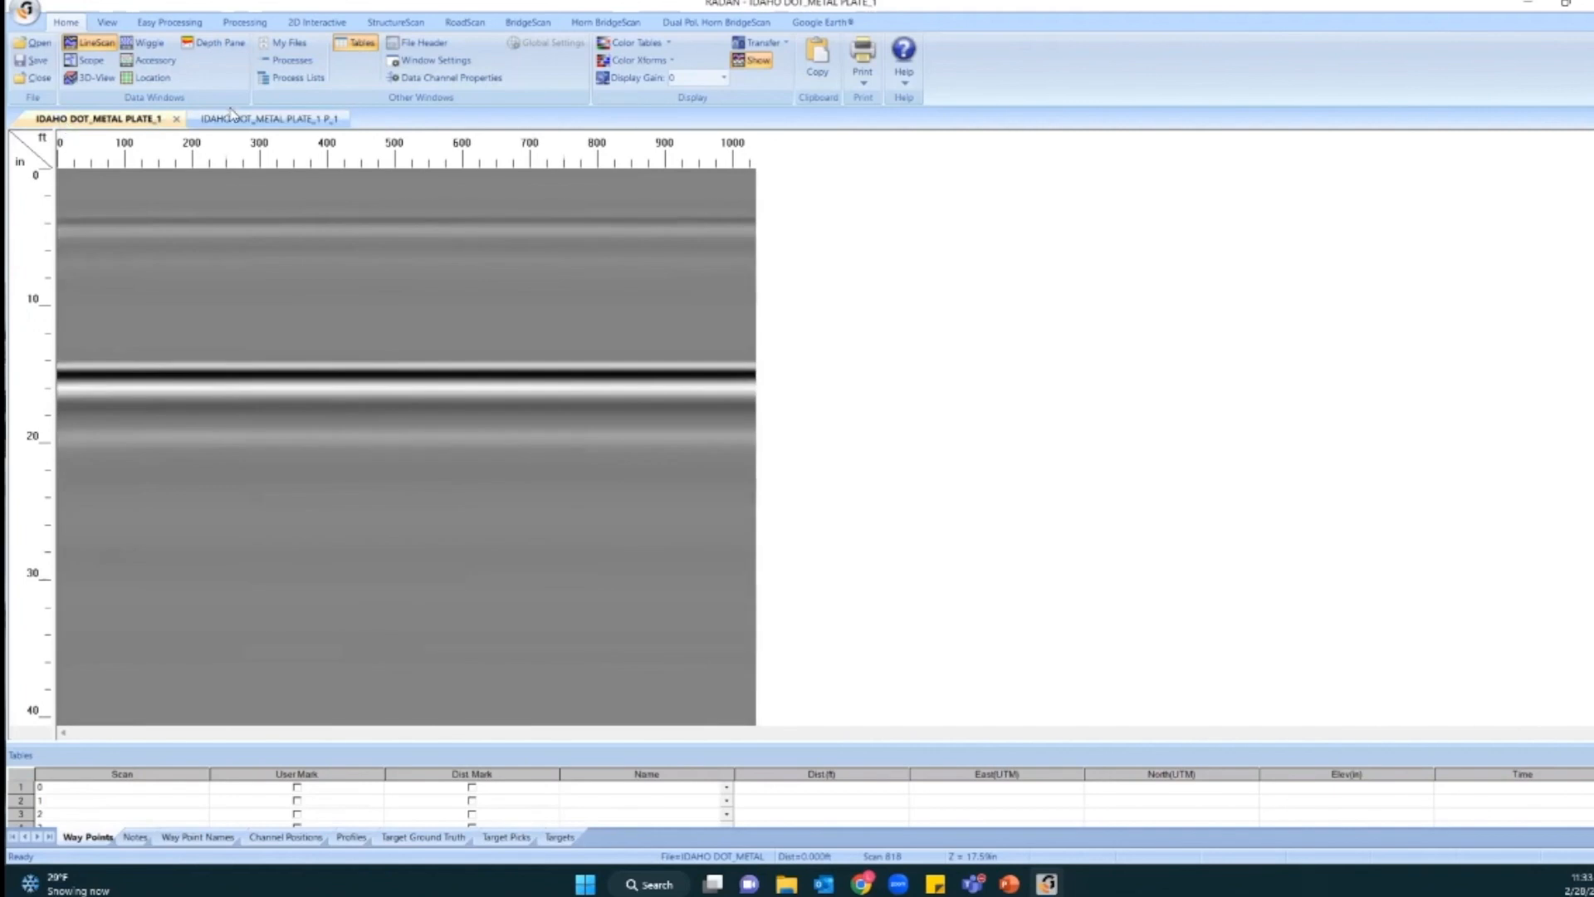
{"action": "left_click", "coordinate": [413, 44]}
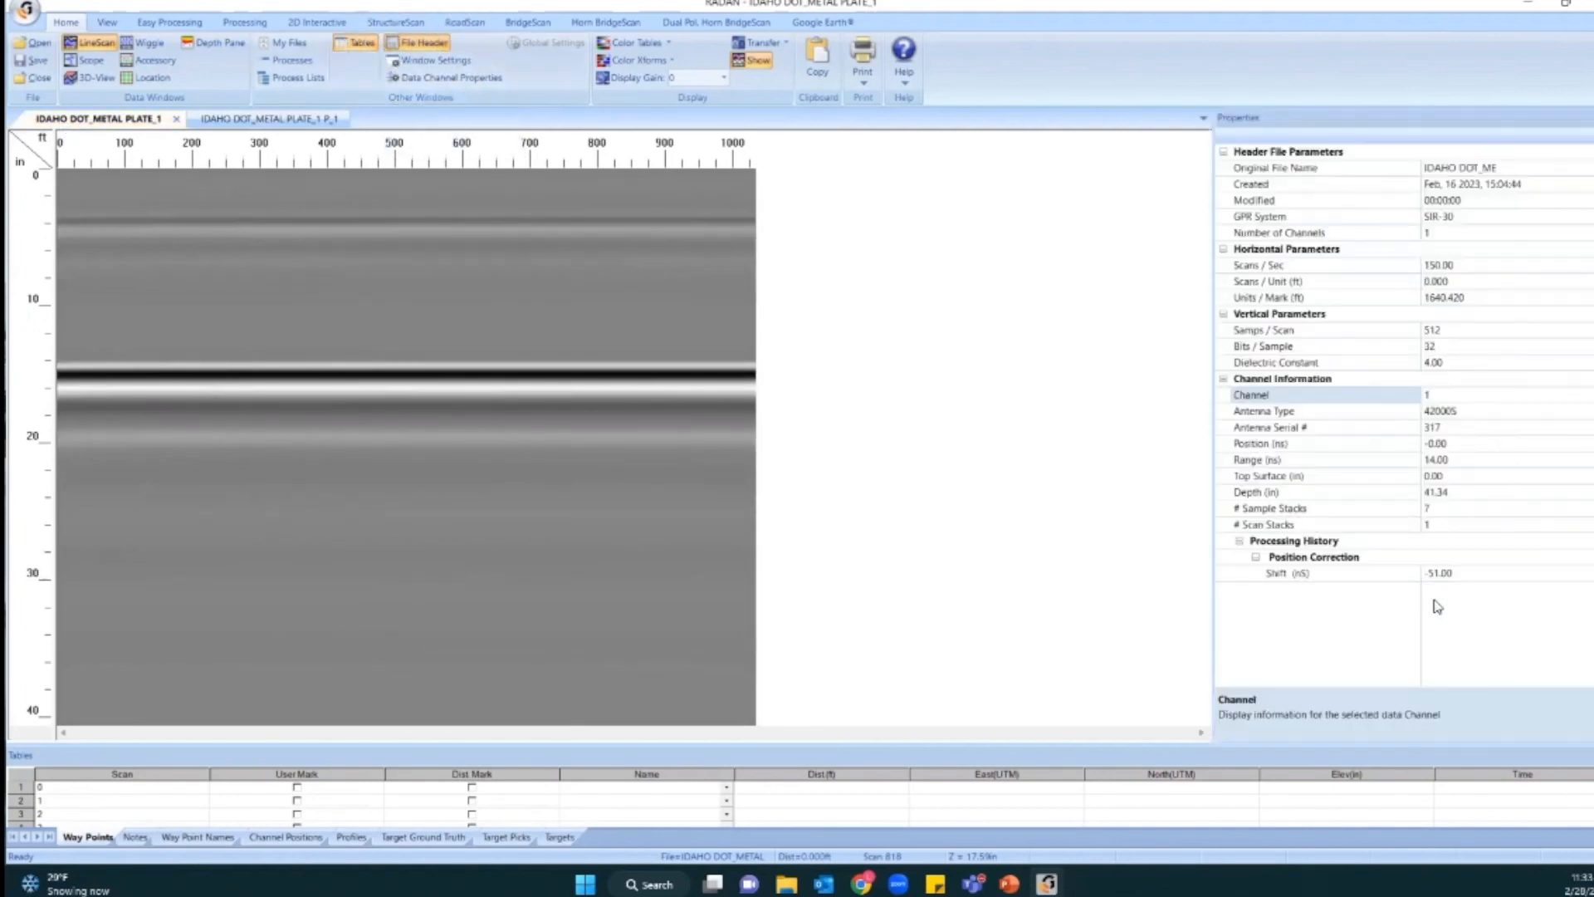
{"action": "left_click", "coordinate": [1445, 184]}
{"action": "left_click", "coordinate": [1447, 301]}
{"action": "left_click", "coordinate": [1298, 573]}
{"action": "left_click", "coordinate": [246, 121]}
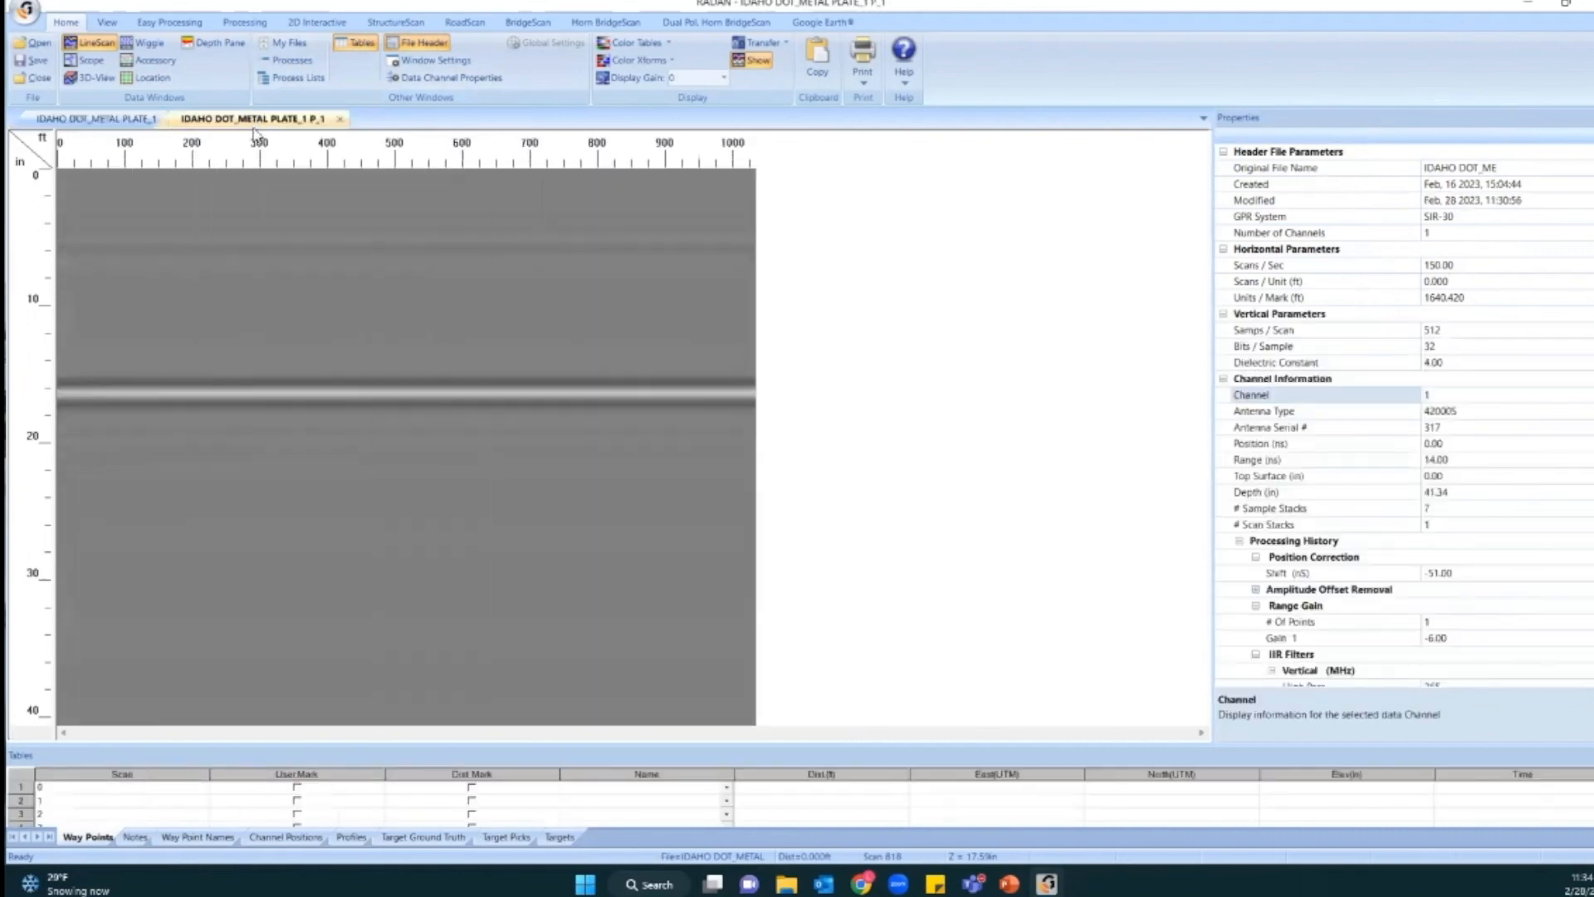
Examine the full processing history in the file header of the processed IDAHO DOT_METAL PLATE_1 P_1 profile.
{"action": "scroll", "coordinate": [1561, 564], "scroll_direction": "down", "scroll_amount": 3}
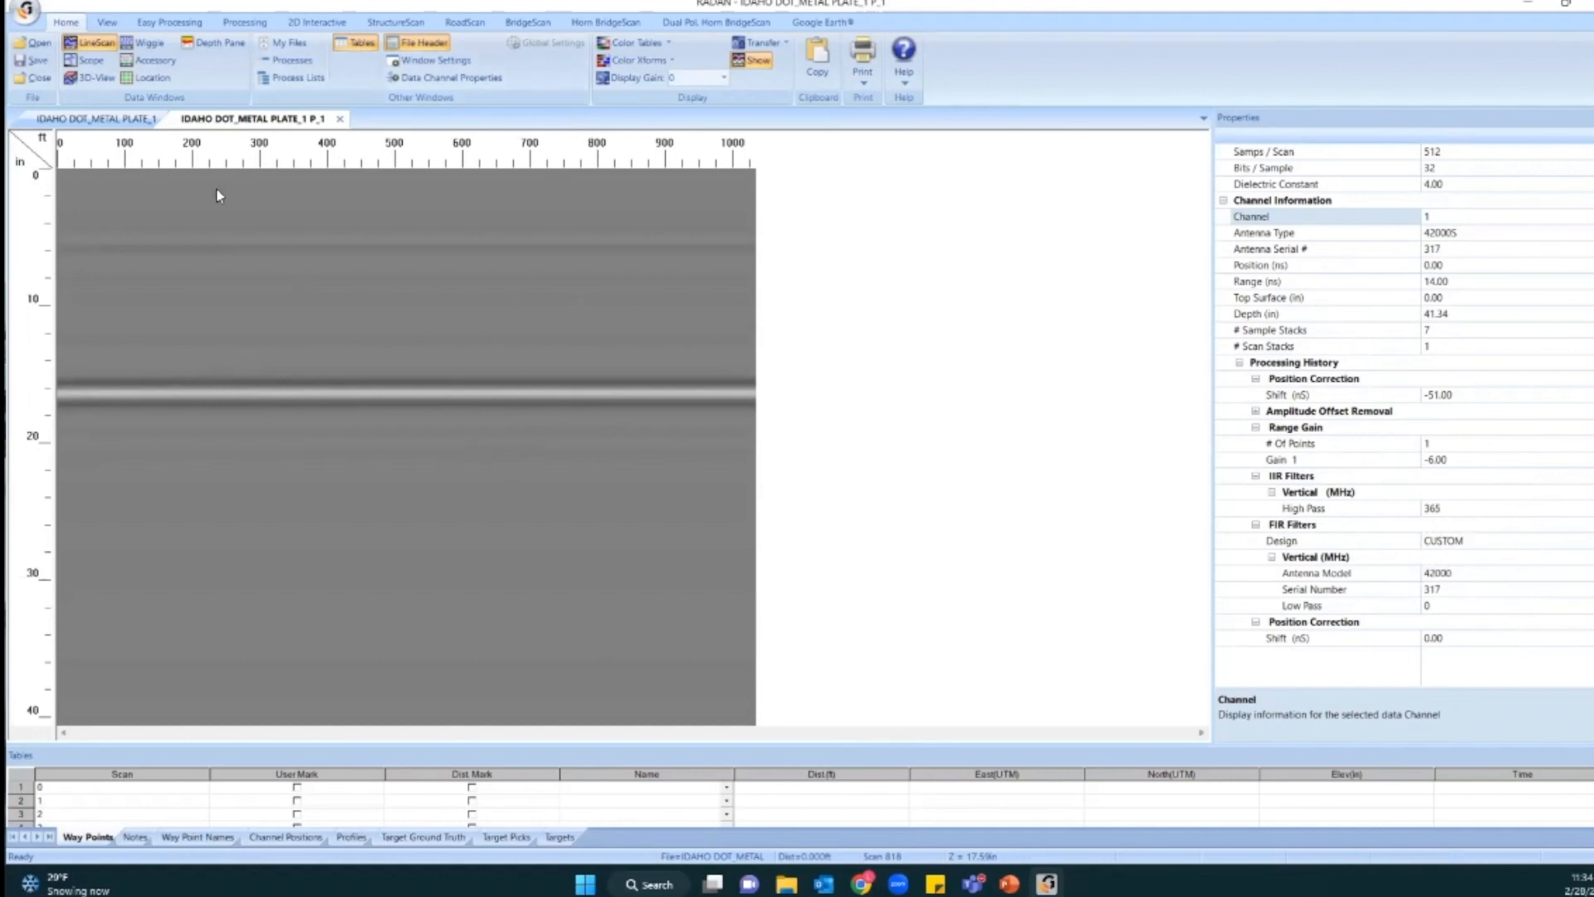
{"action": "left_click", "coordinate": [223, 120]}
{"action": "left_click", "coordinate": [269, 121]}
{"action": "key", "text": "ctrl"}
{"action": "key", "text": "ctrl"}
{"action": "key", "text": "ctrl"}
{"action": "key", "text": "ctrl"}
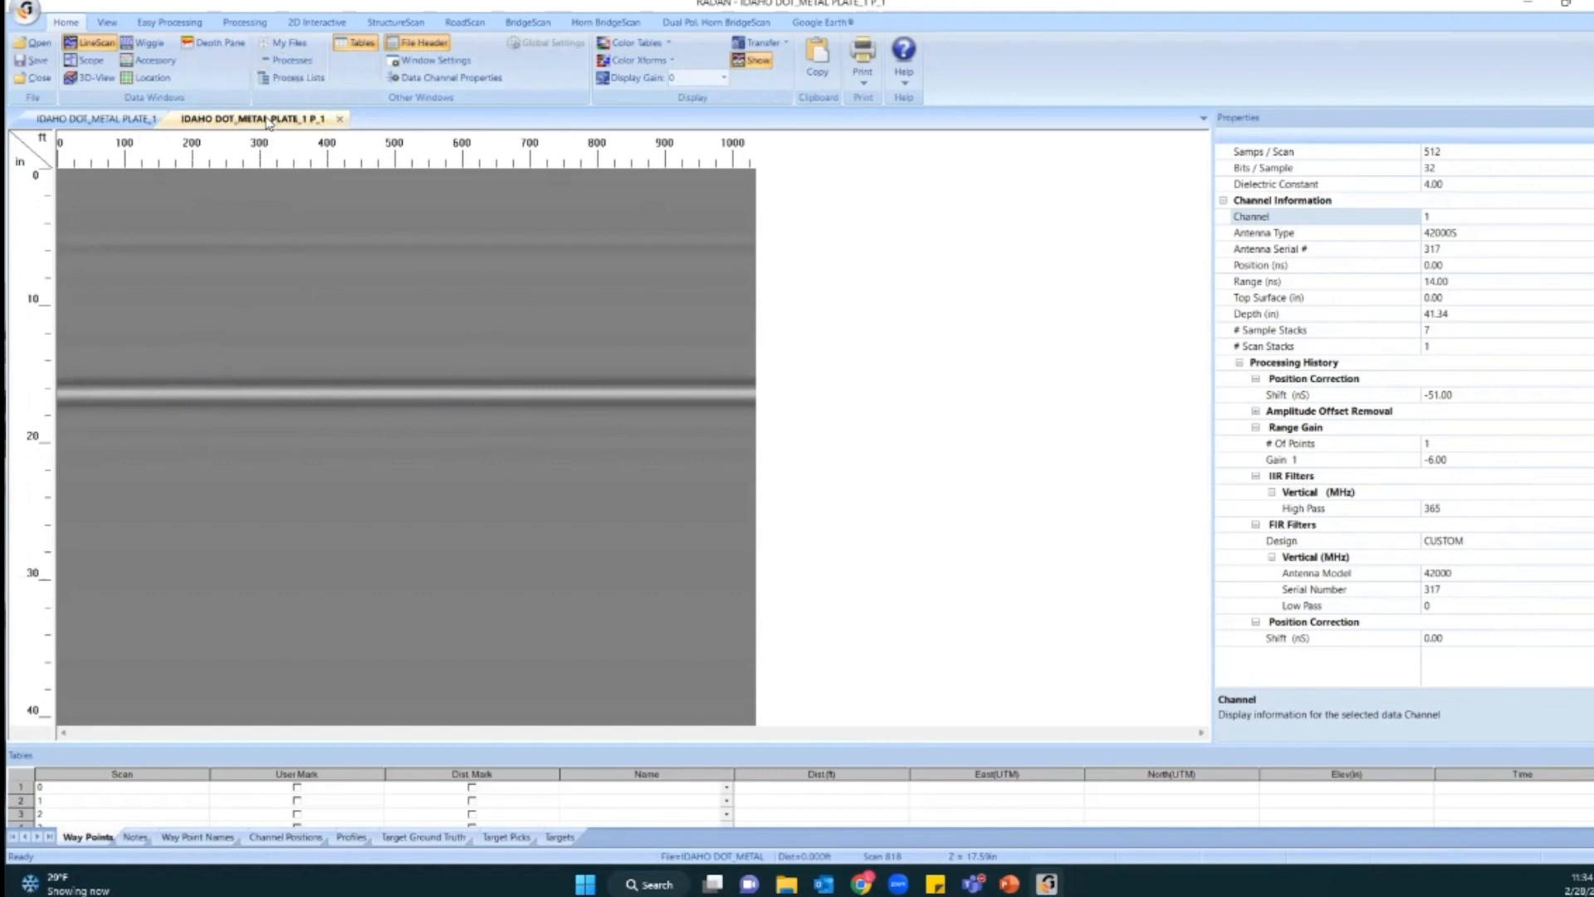
Close the raw IDAHO DOT_METAL PLATE_1 profile and run RoadScan Horn Calibration on the processed P_1 profile with Automatic Mode set to Yes.
{"action": "left_click", "coordinate": [92, 120]}
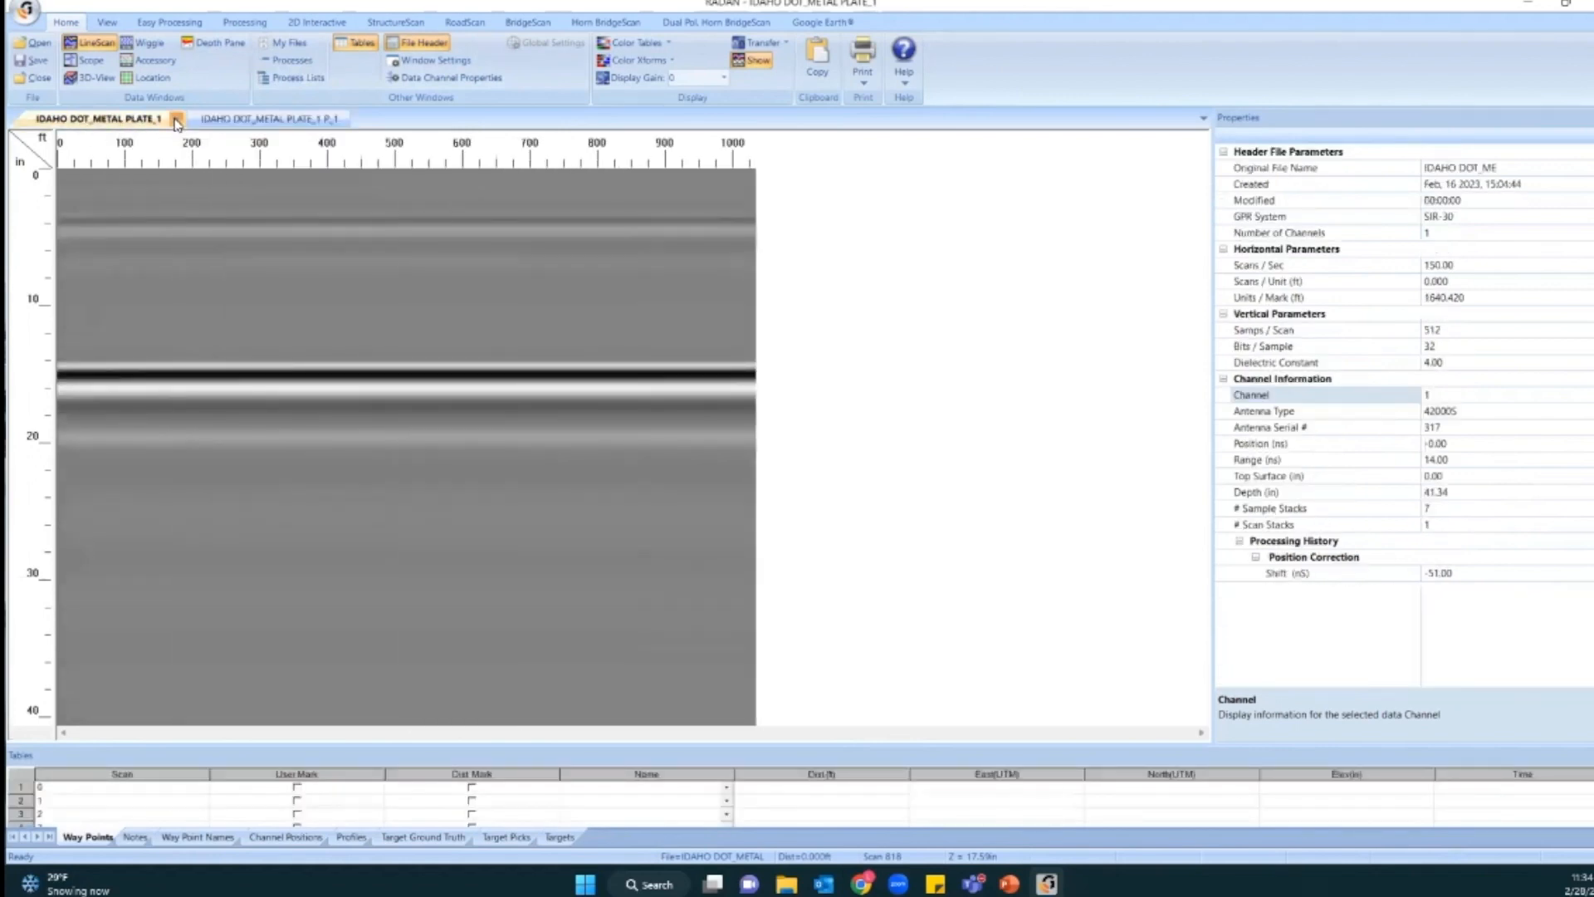
{"action": "left_click", "coordinate": [177, 121]}
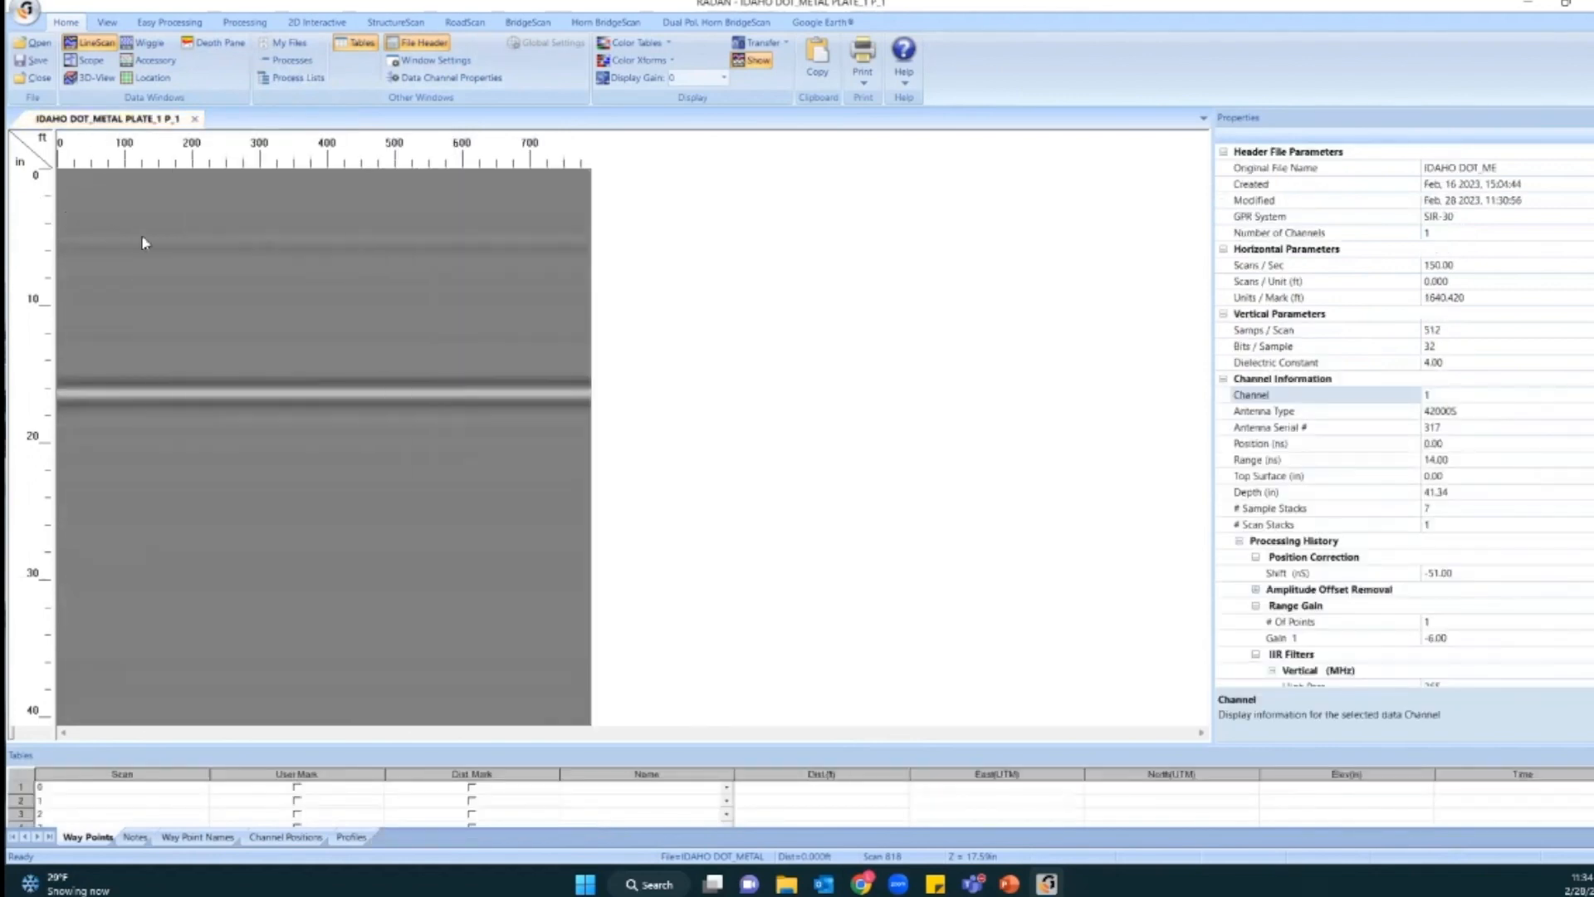
{"action": "left_click", "coordinate": [458, 22]}
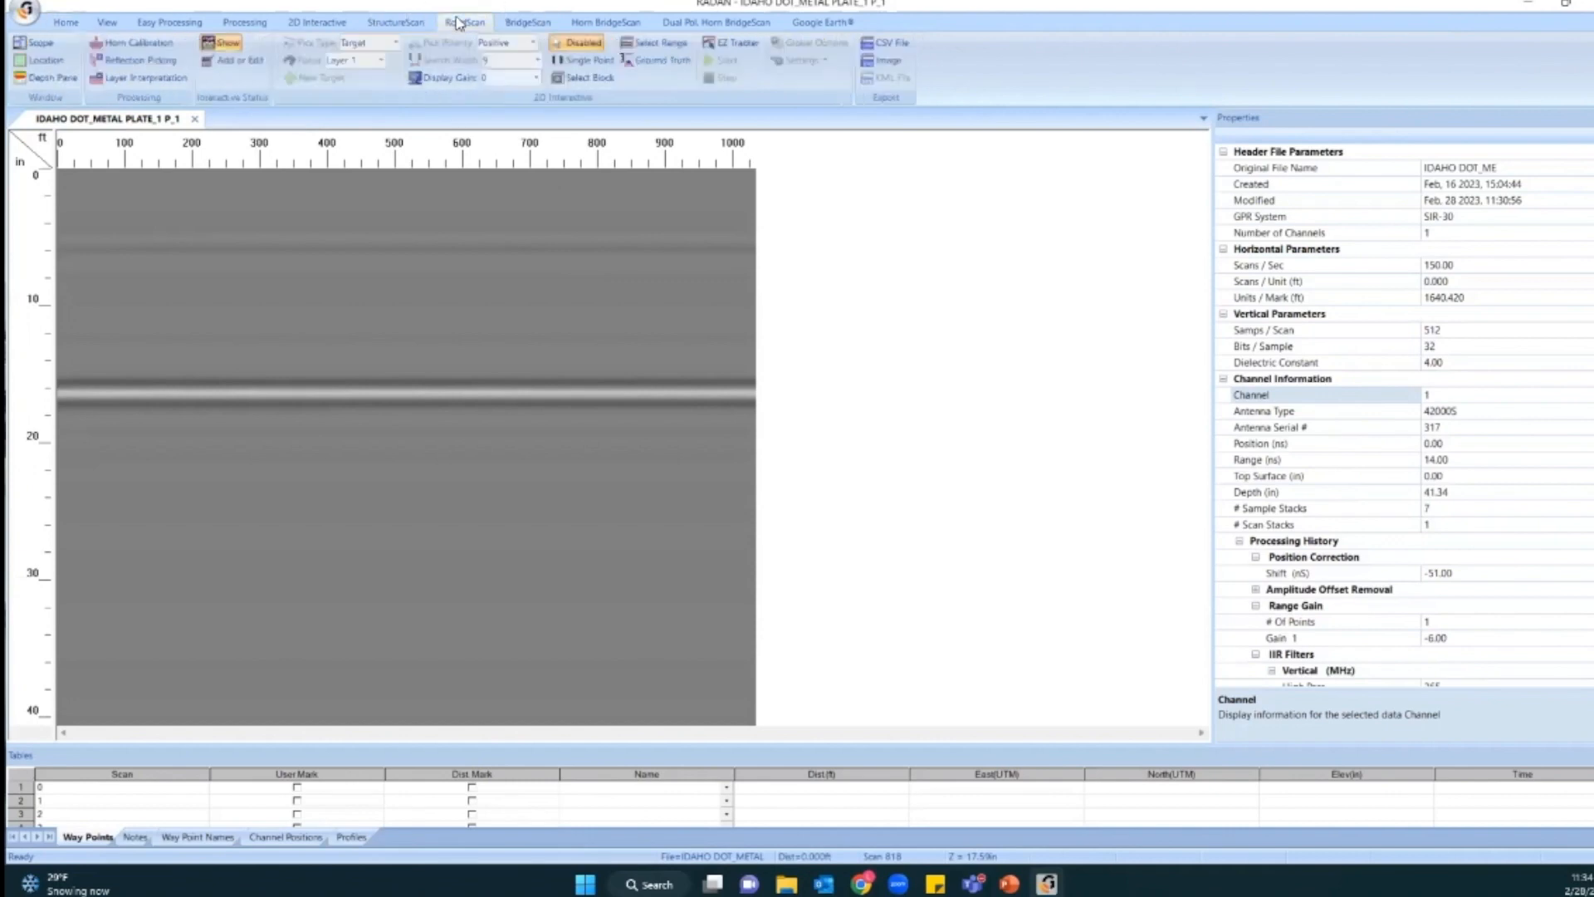
{"action": "left_click", "coordinate": [126, 47]}
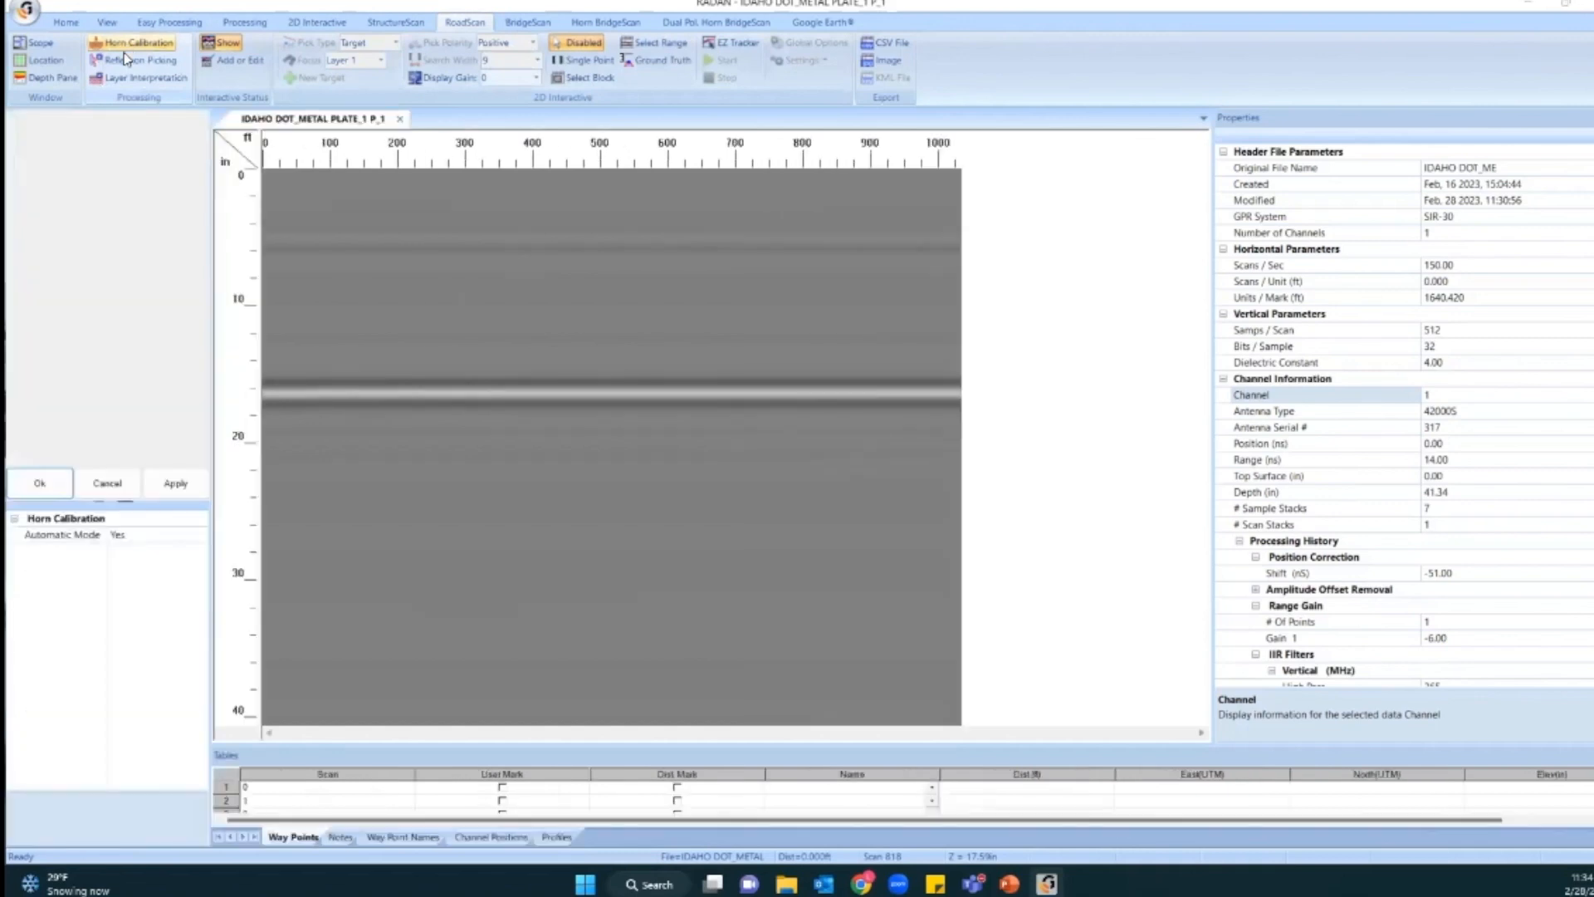
{"action": "key", "text": "ctrl"}
{"action": "key", "text": "ctrl"}
{"action": "key", "text": "ctrl"}
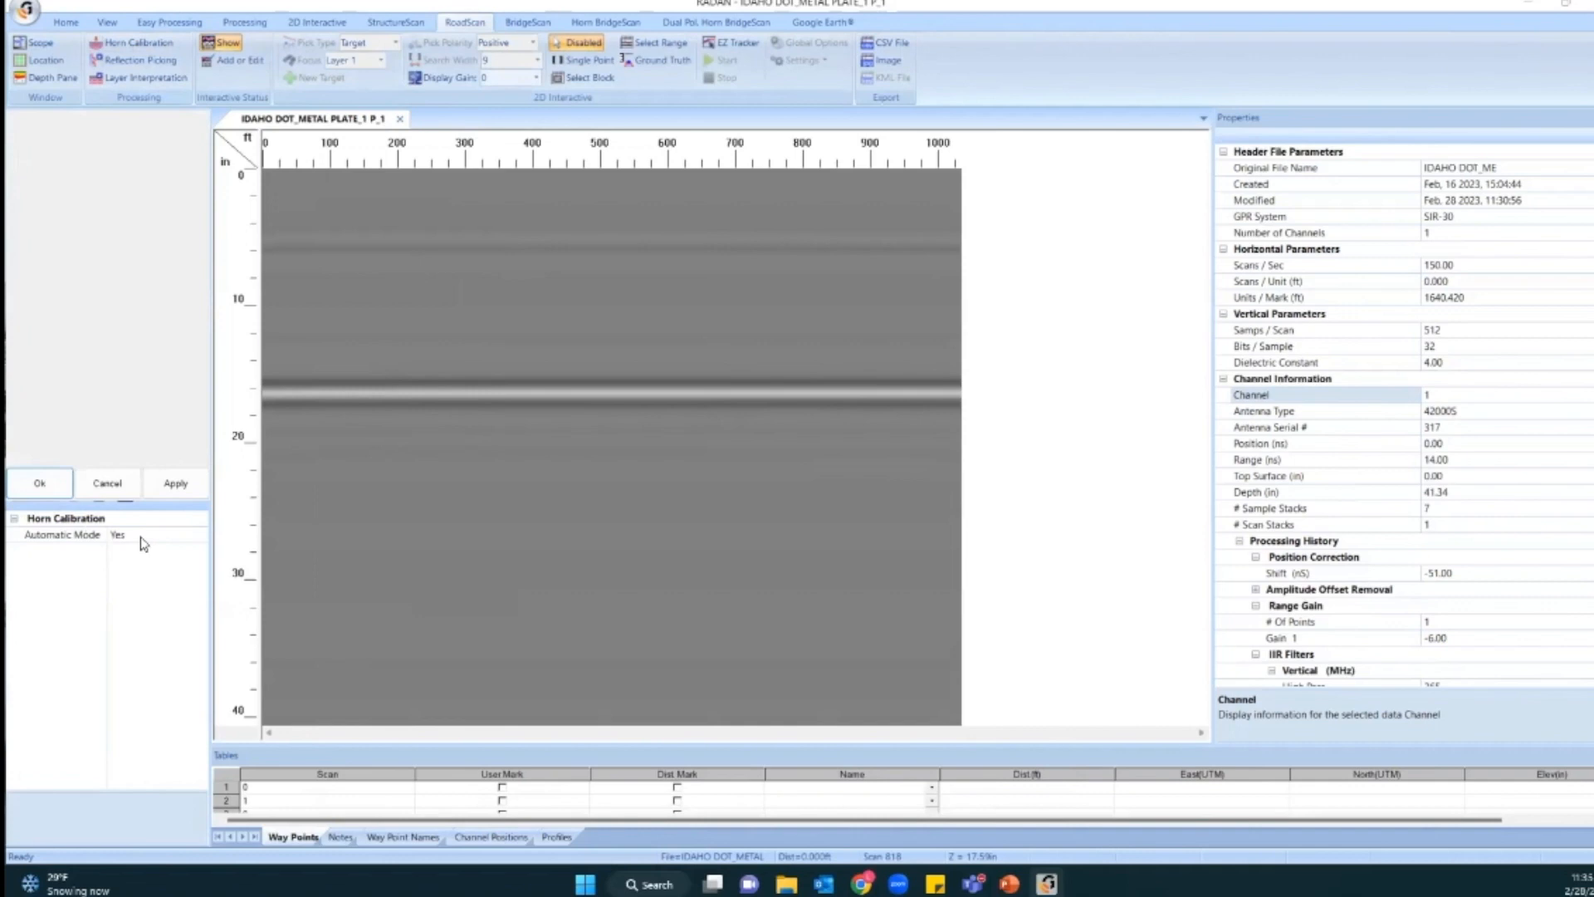
{"action": "left_click", "coordinate": [38, 488]}
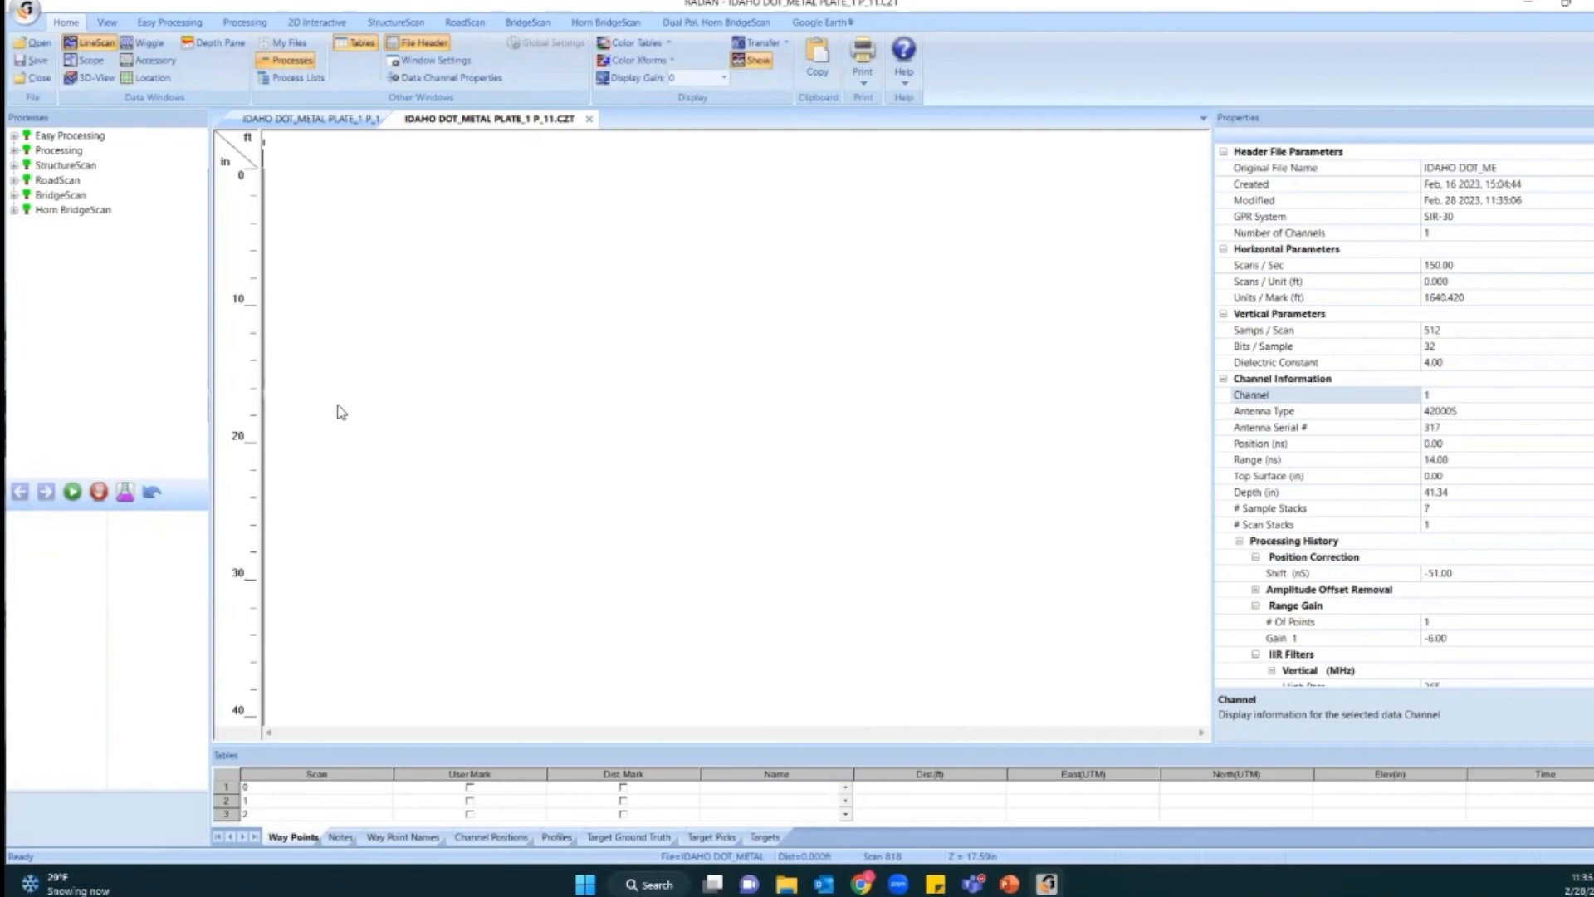
Close the IDAHO DOT_METAL PLATE_1 P_11.CZT calibration file and the processed IDAHO DOT_METAL PLATE_1 P_1 profile.
{"action": "key", "text": "ctrl"}
{"action": "key", "text": "ctrl"}
{"action": "key", "text": "ctrl"}
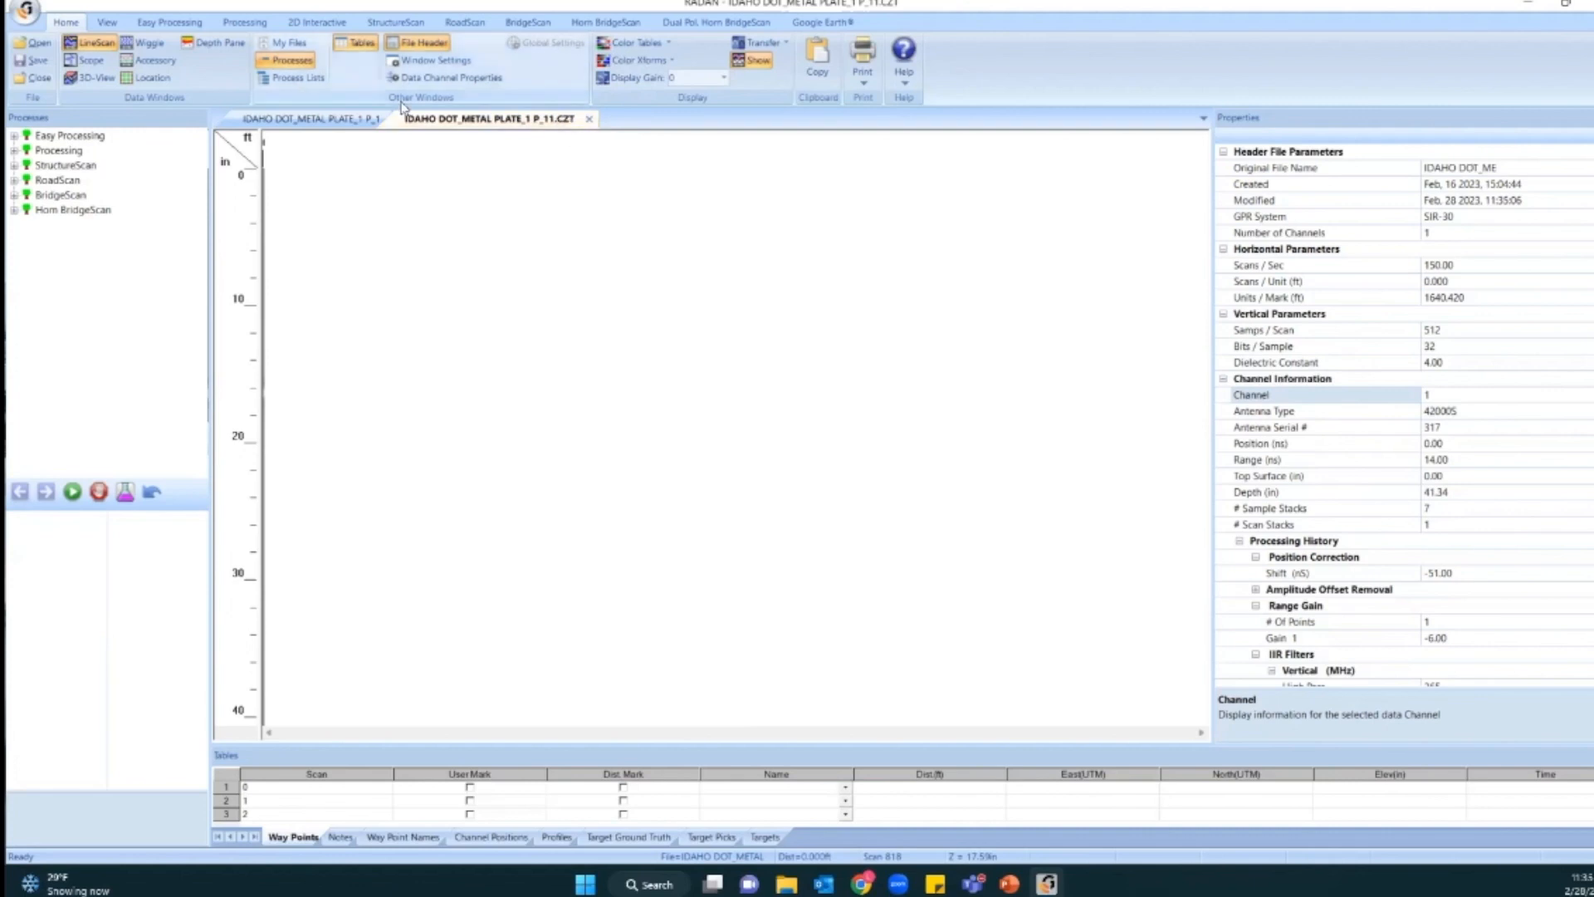
{"action": "left_click", "coordinate": [590, 120]}
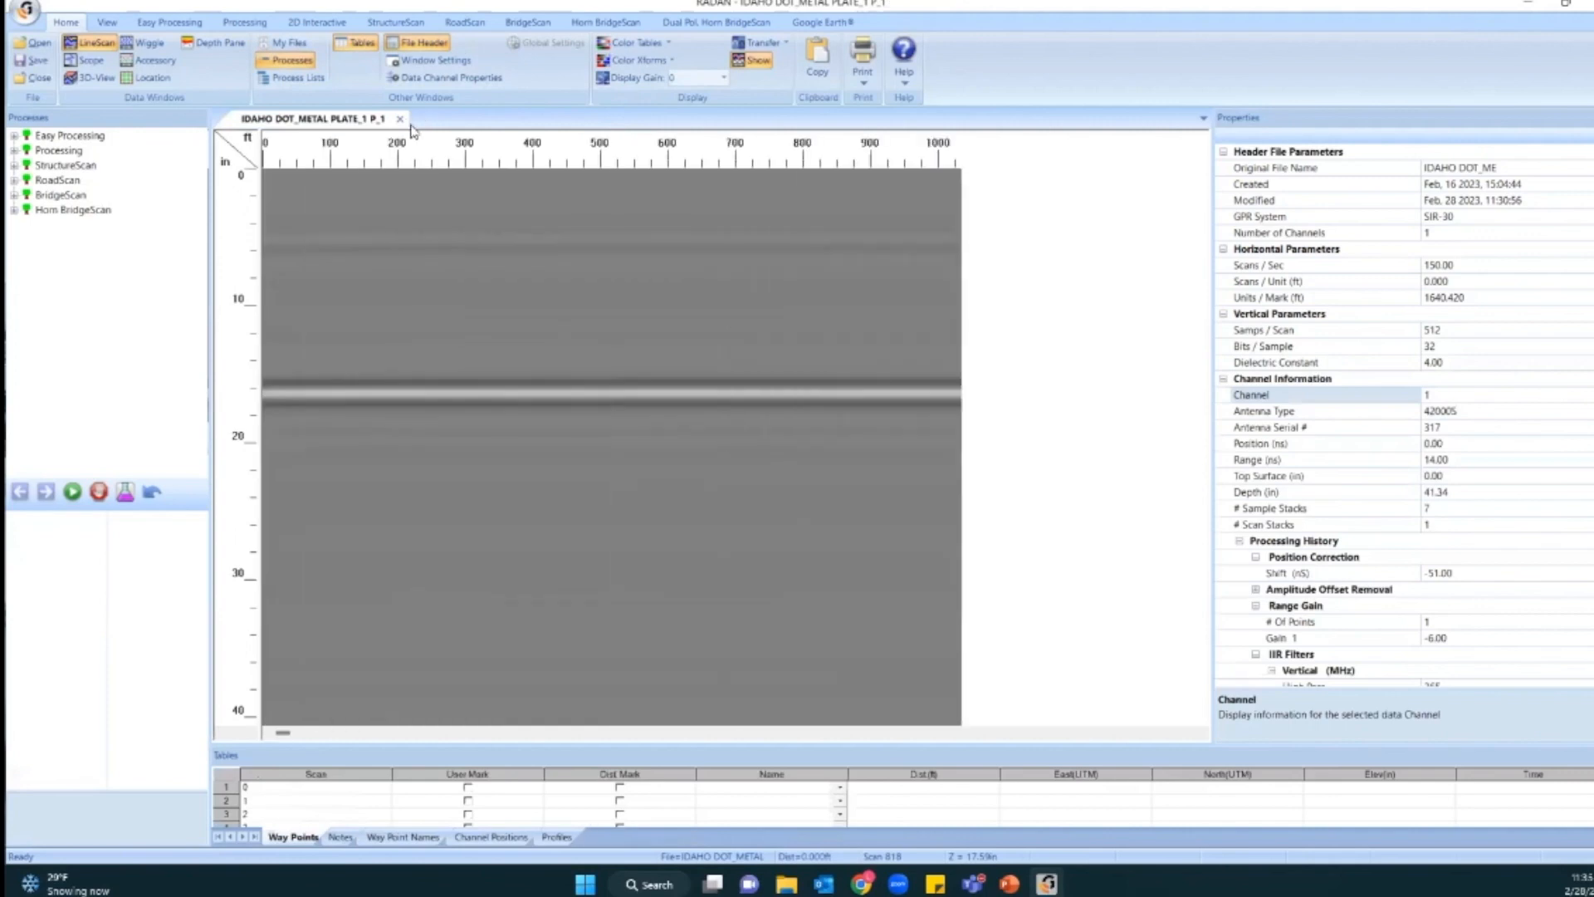
{"action": "left_click", "coordinate": [412, 121]}
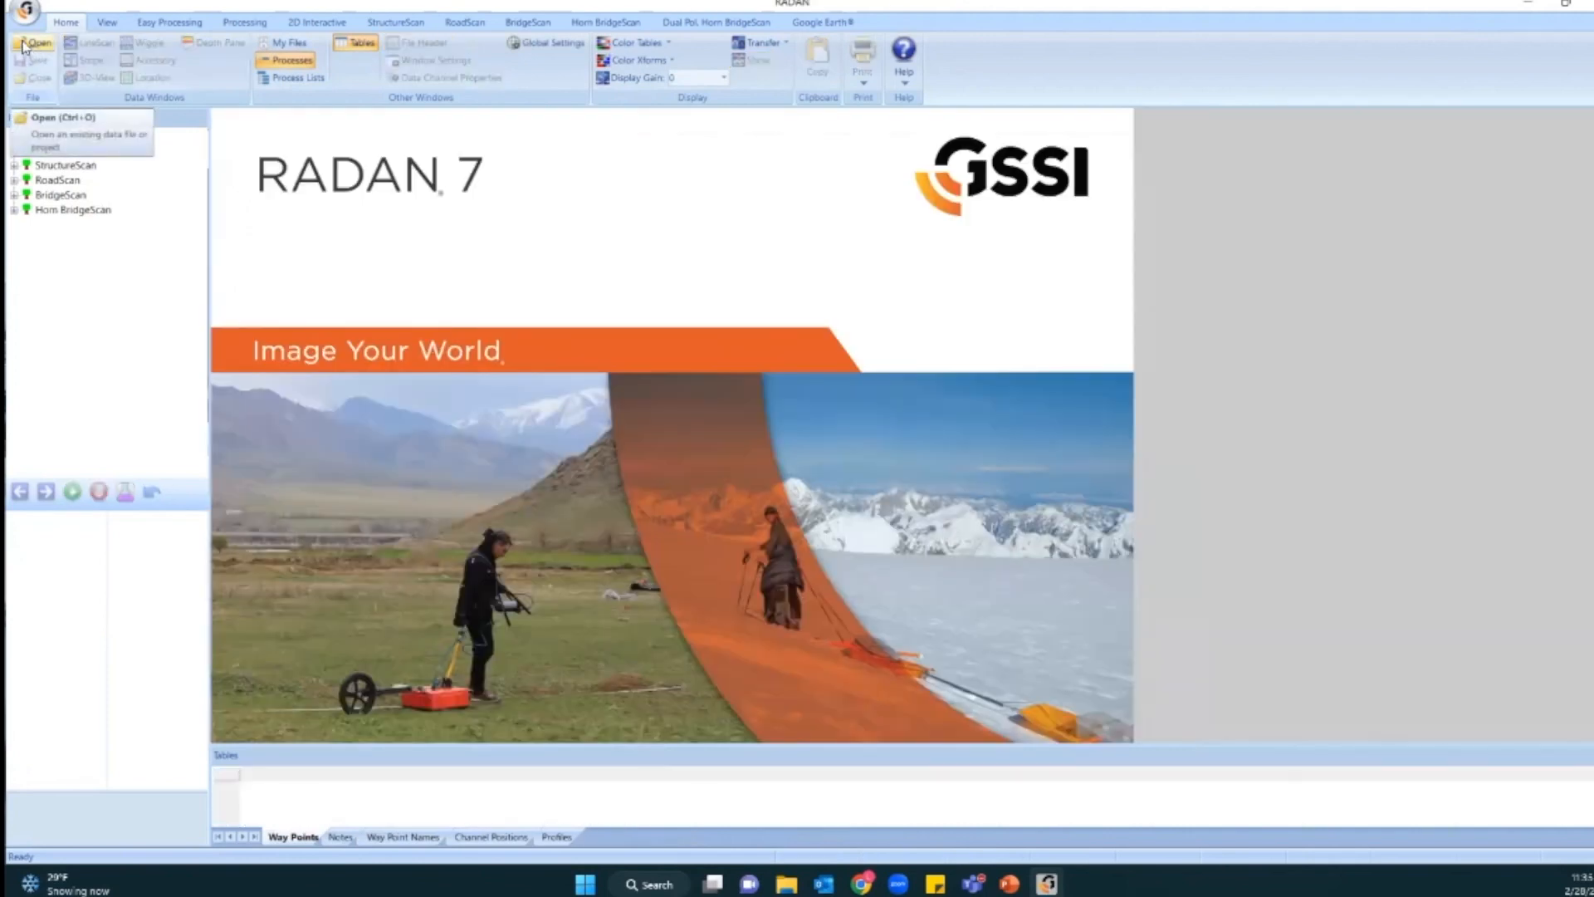
{"action": "left_click", "coordinate": [25, 43]}
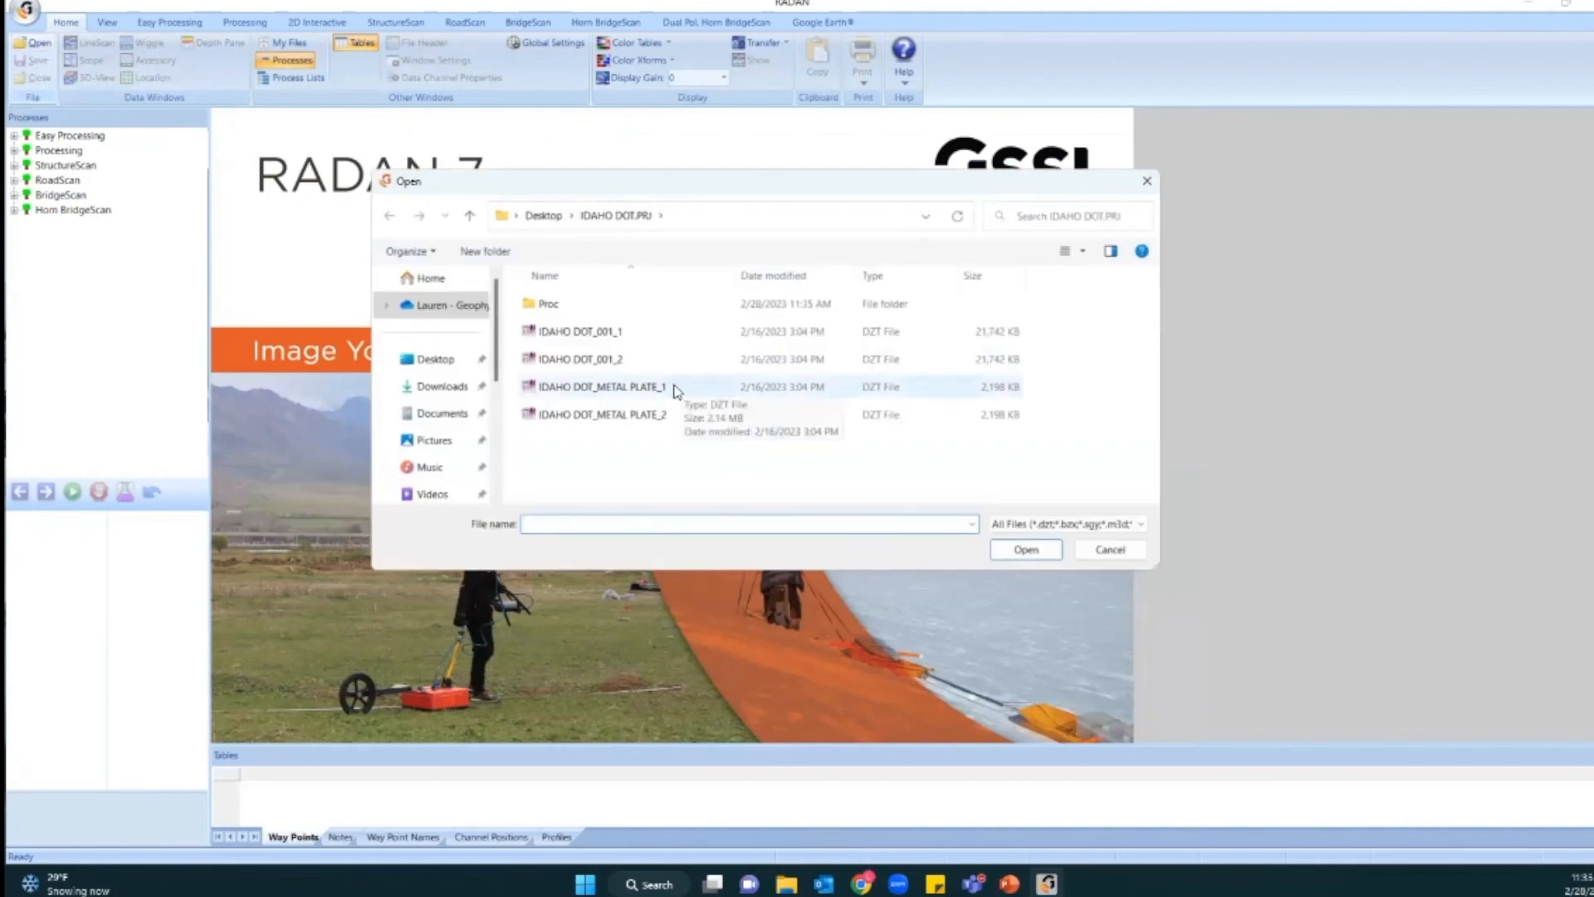
{"action": "left_click", "coordinate": [656, 387]}
{"action": "left_click", "coordinate": [635, 333]}
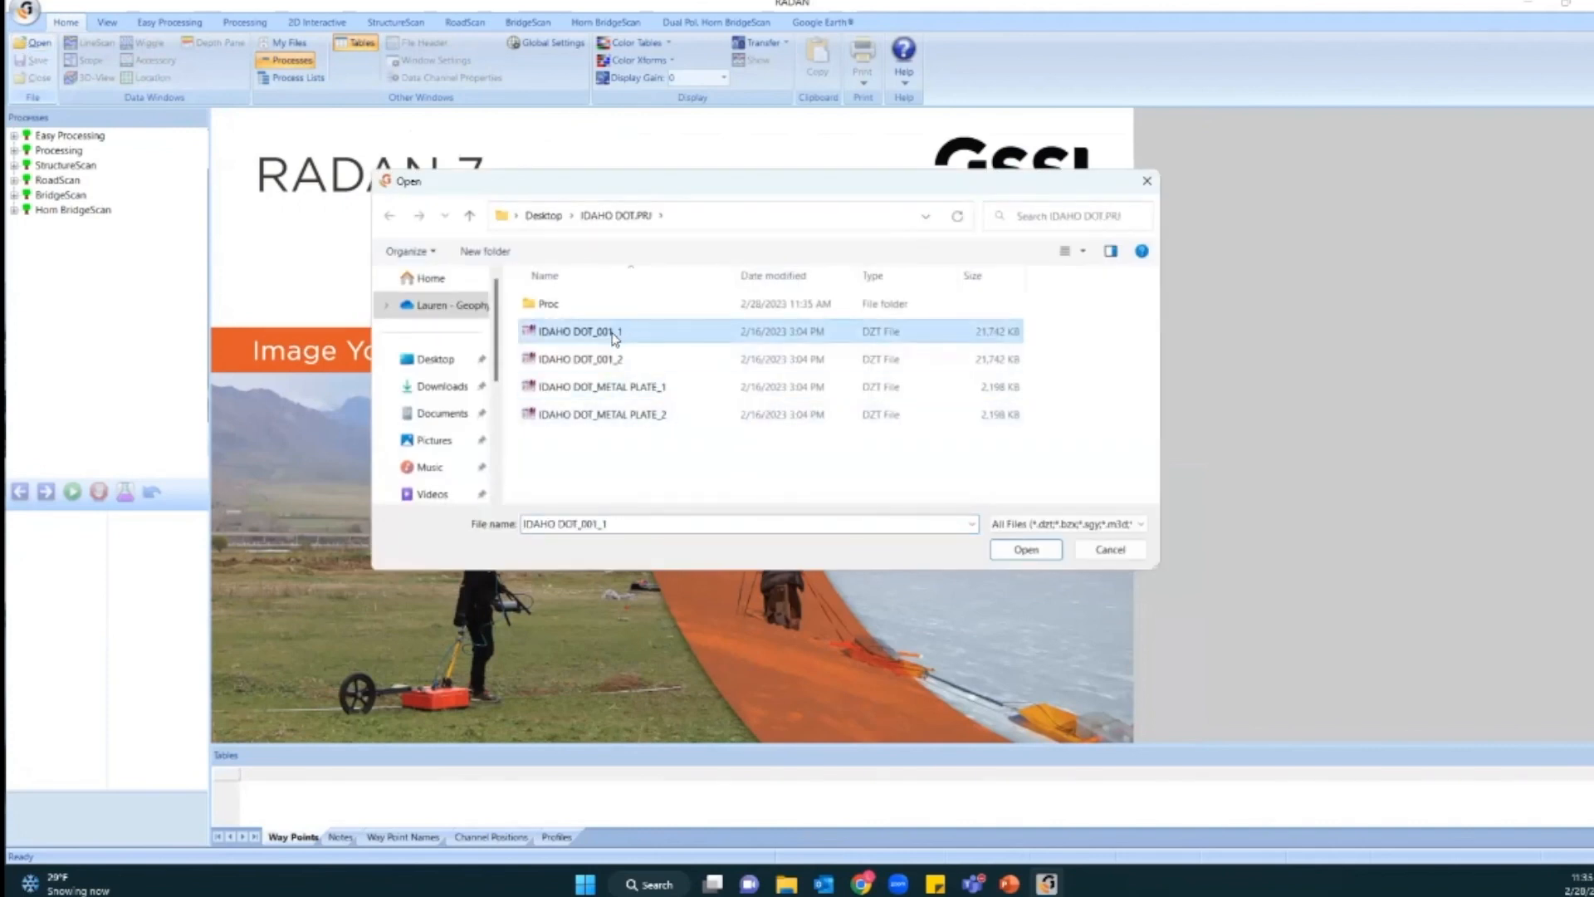
{"action": "left_click", "coordinate": [631, 331]}
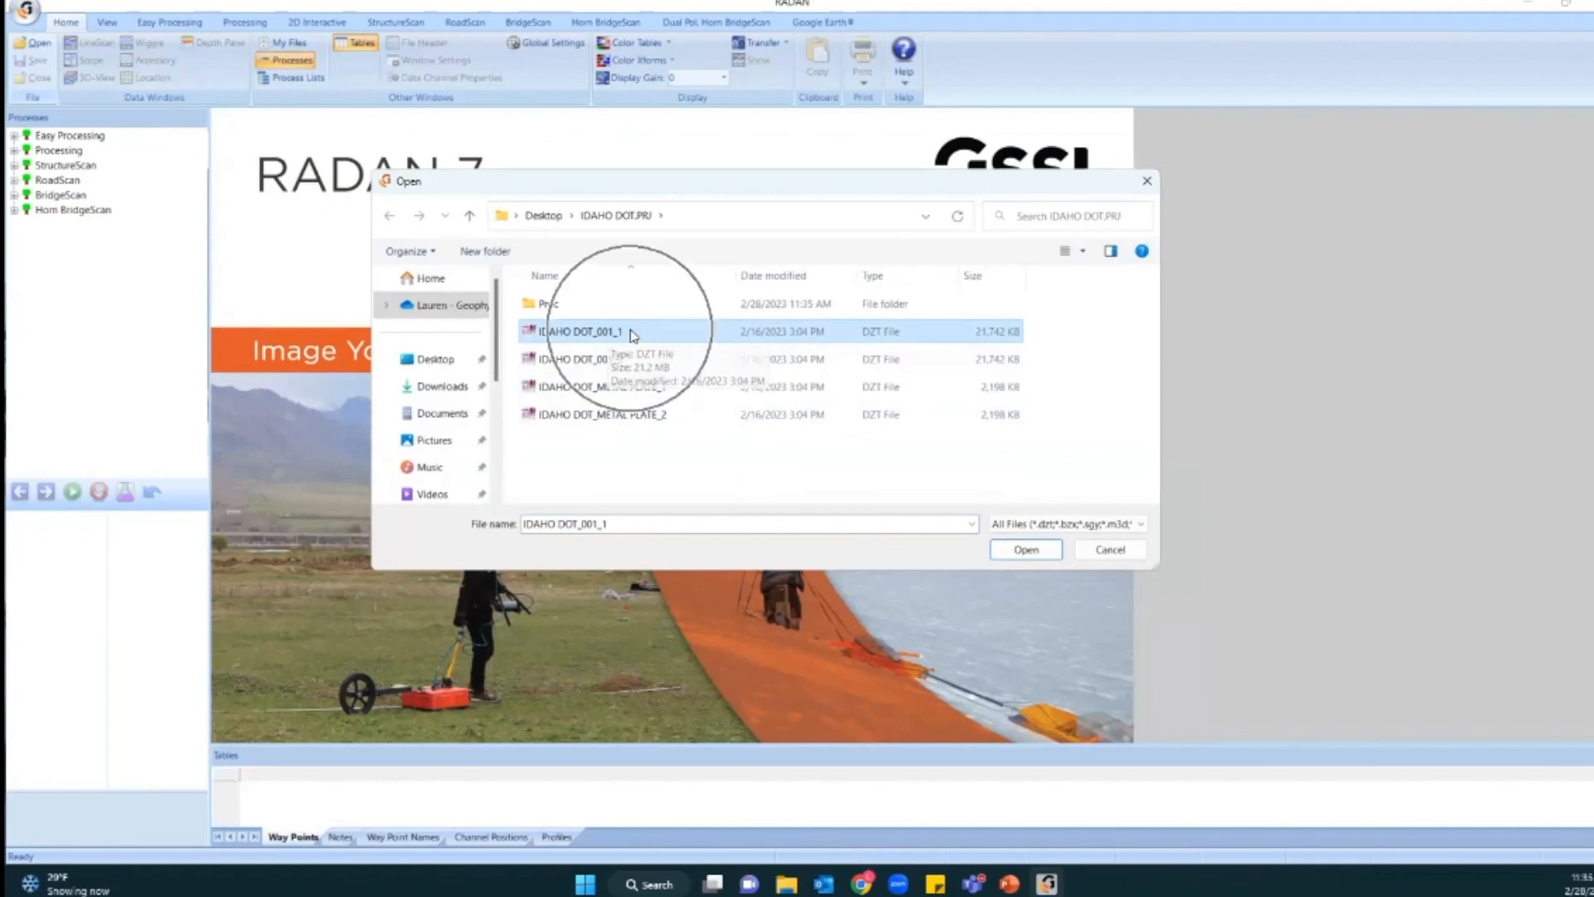
{"action": "key", "text": "ctrl"}
{"action": "key", "text": "ctrl"}
{"action": "key", "text": "ctrl"}
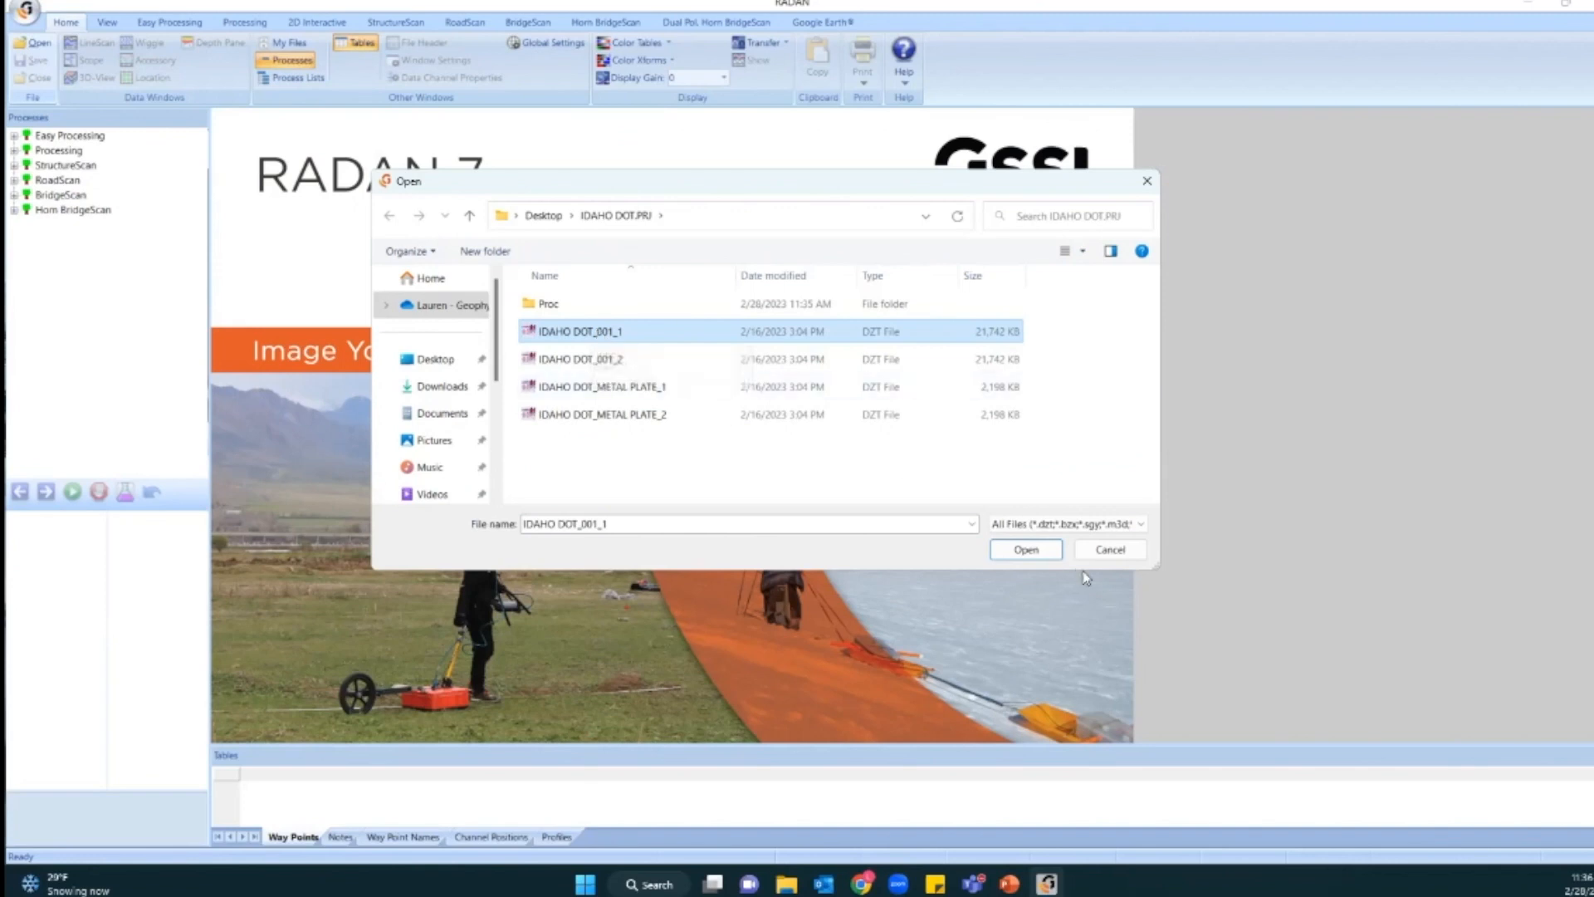
{"action": "left_click", "coordinate": [1110, 550]}
Open the two-channel FILE___163 data file from the krey data folder on the Desktop.
{"action": "key", "text": "ctrl+o"}
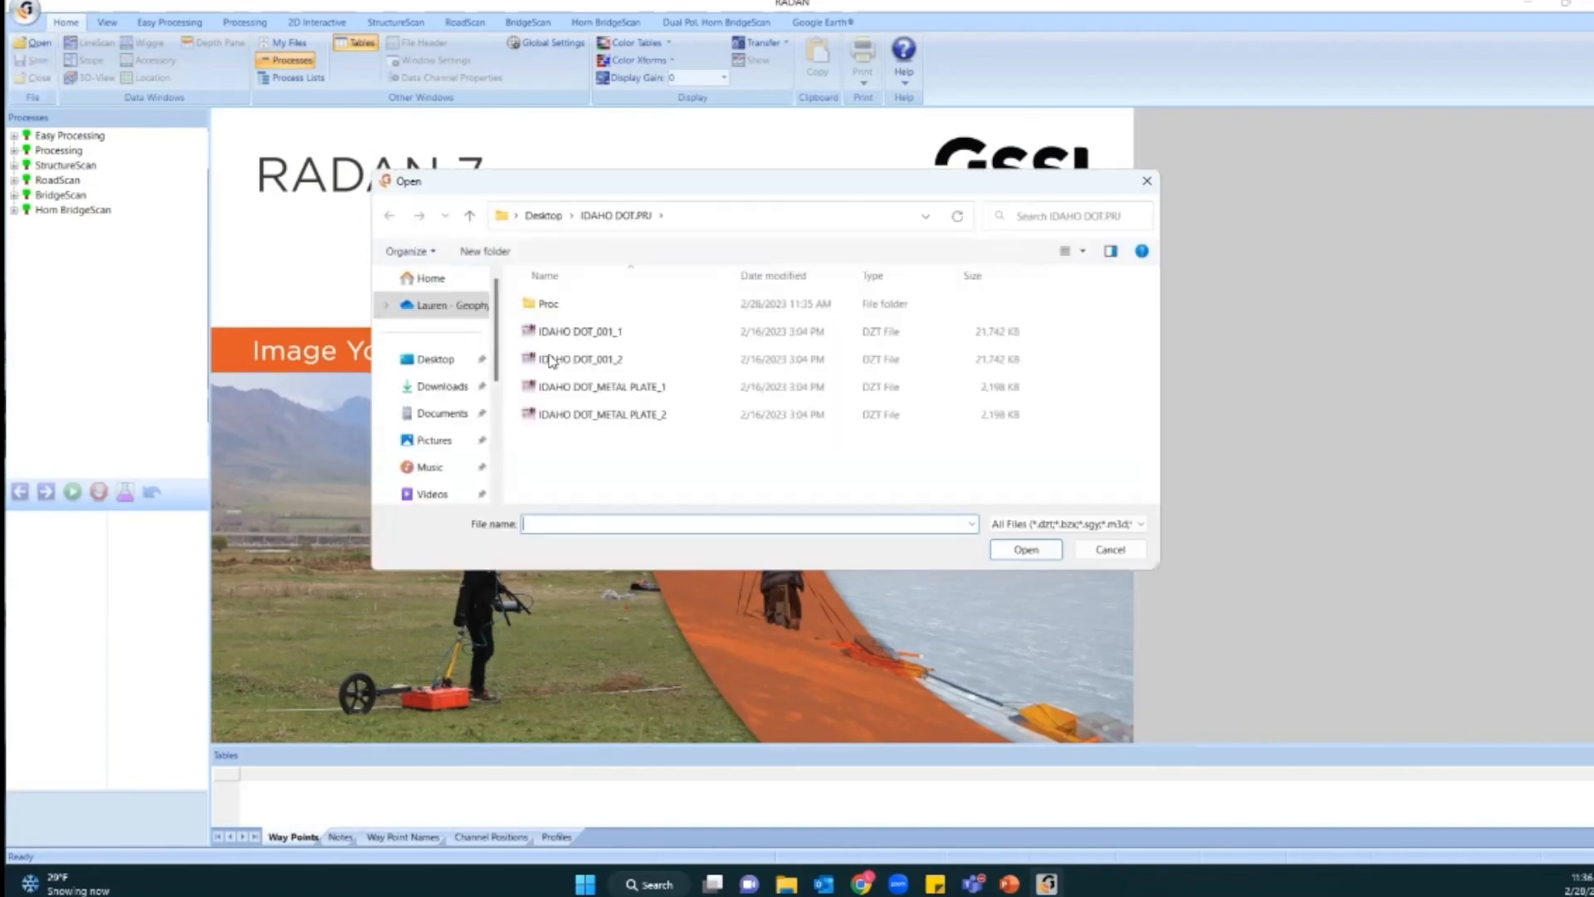
{"action": "left_click", "coordinate": [435, 358]}
{"action": "double_click", "coordinate": [546, 362]}
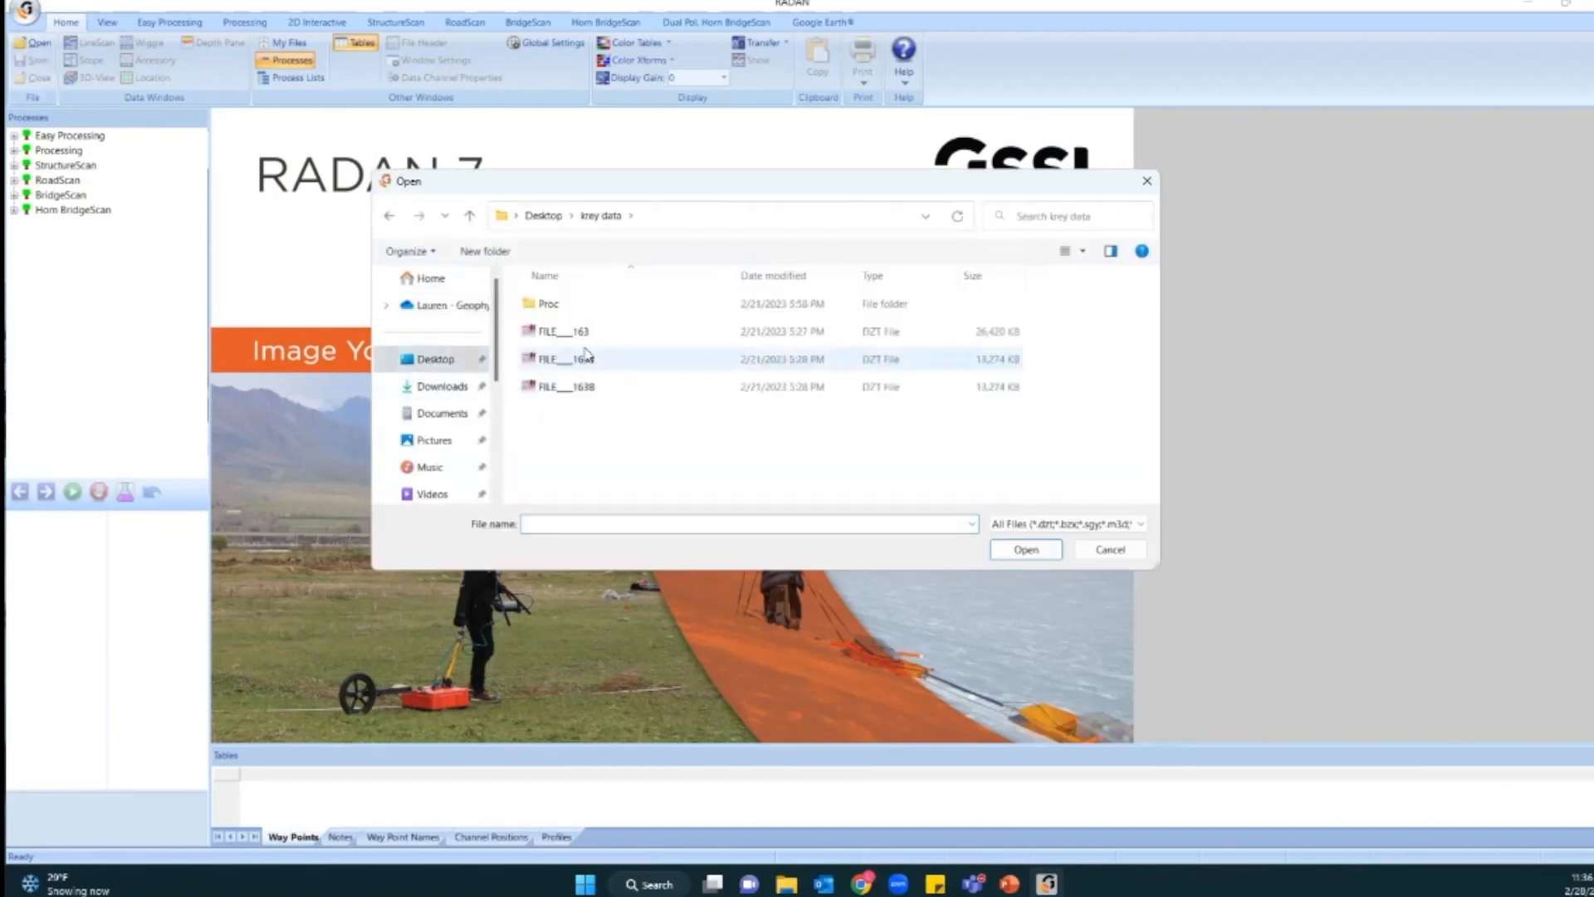
{"action": "double_click", "coordinate": [589, 342]}
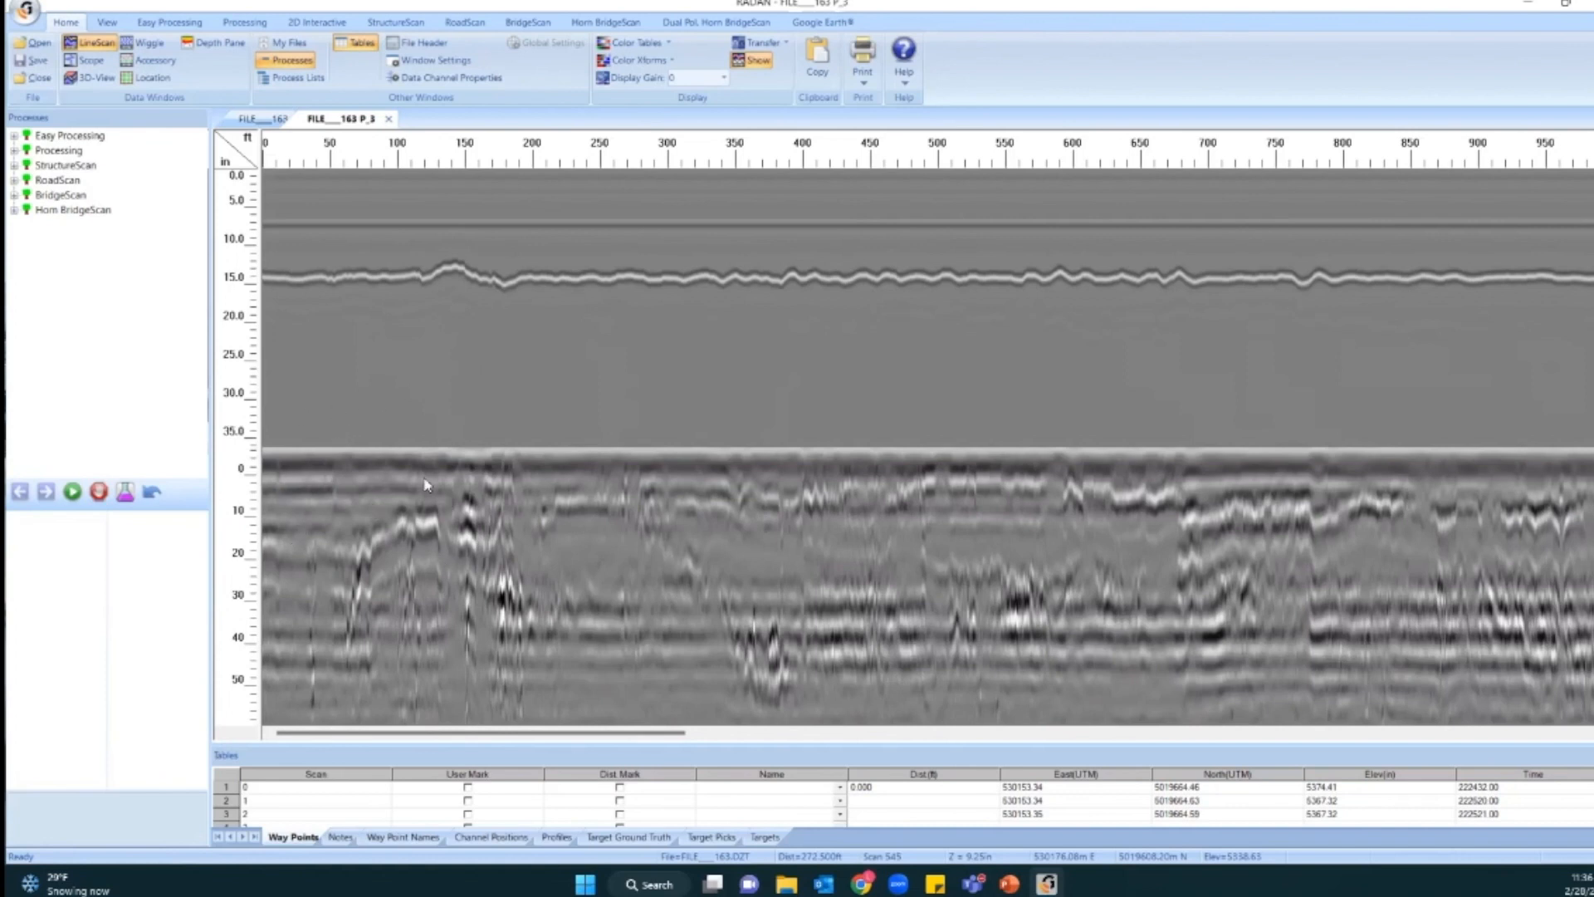
Save the processed FILE___163 P_3 profile as a split-channel RADAN file in the Proc folder, adding a suffix to its file name.
{"action": "left_click", "coordinate": [28, 12]}
{"action": "mouse_move", "coordinate": [65, 203]}
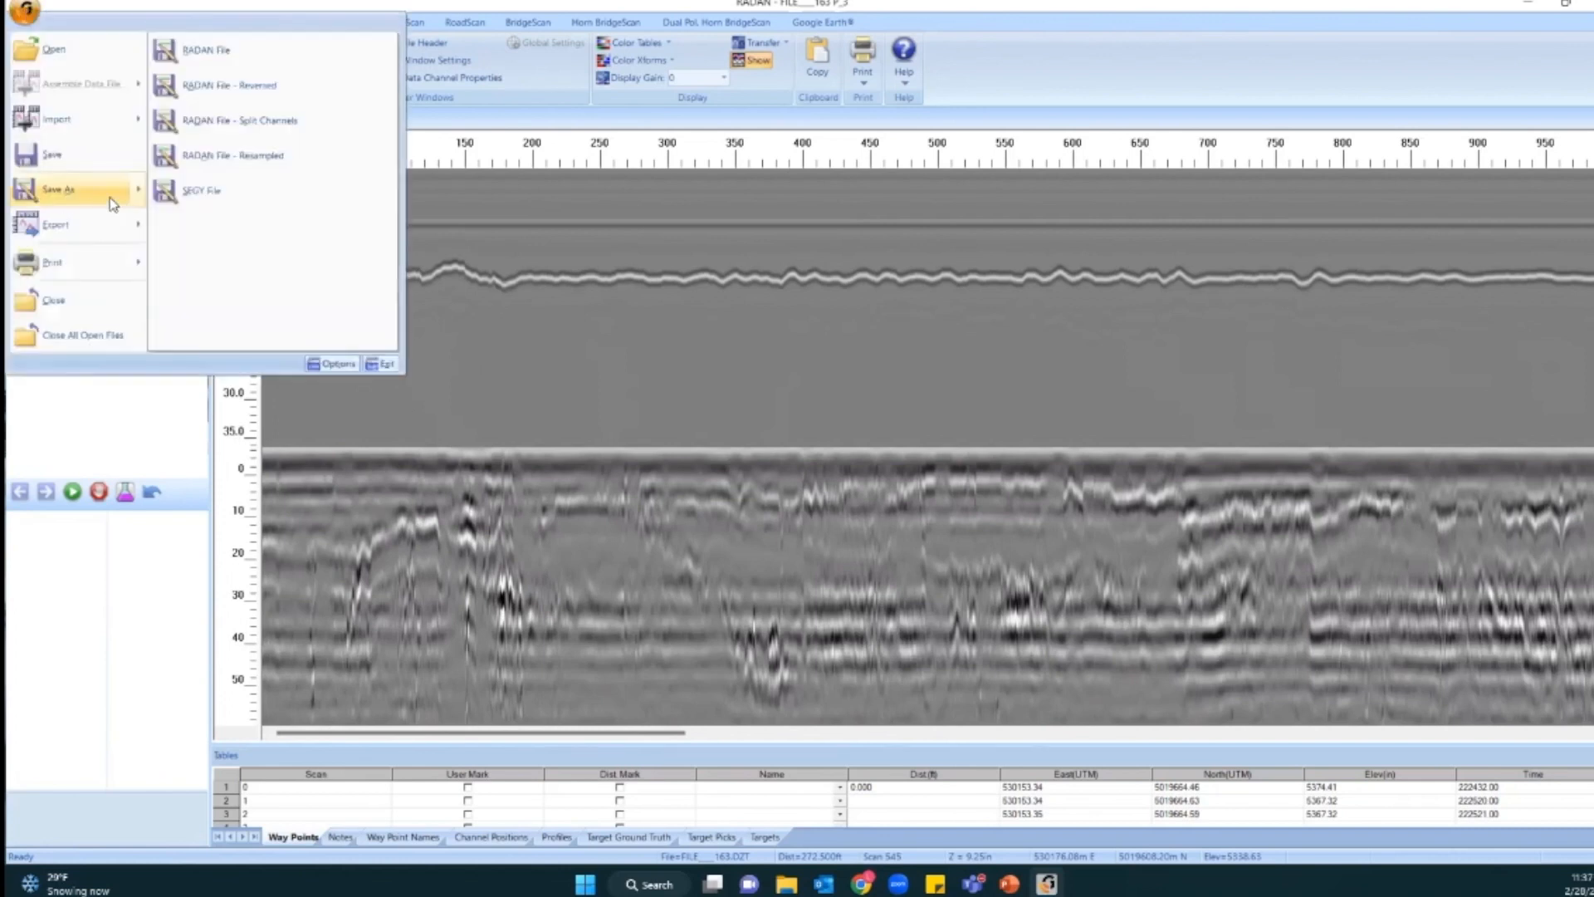
{"action": "left_click", "coordinate": [270, 122]}
{"action": "left_click", "coordinate": [573, 487]}
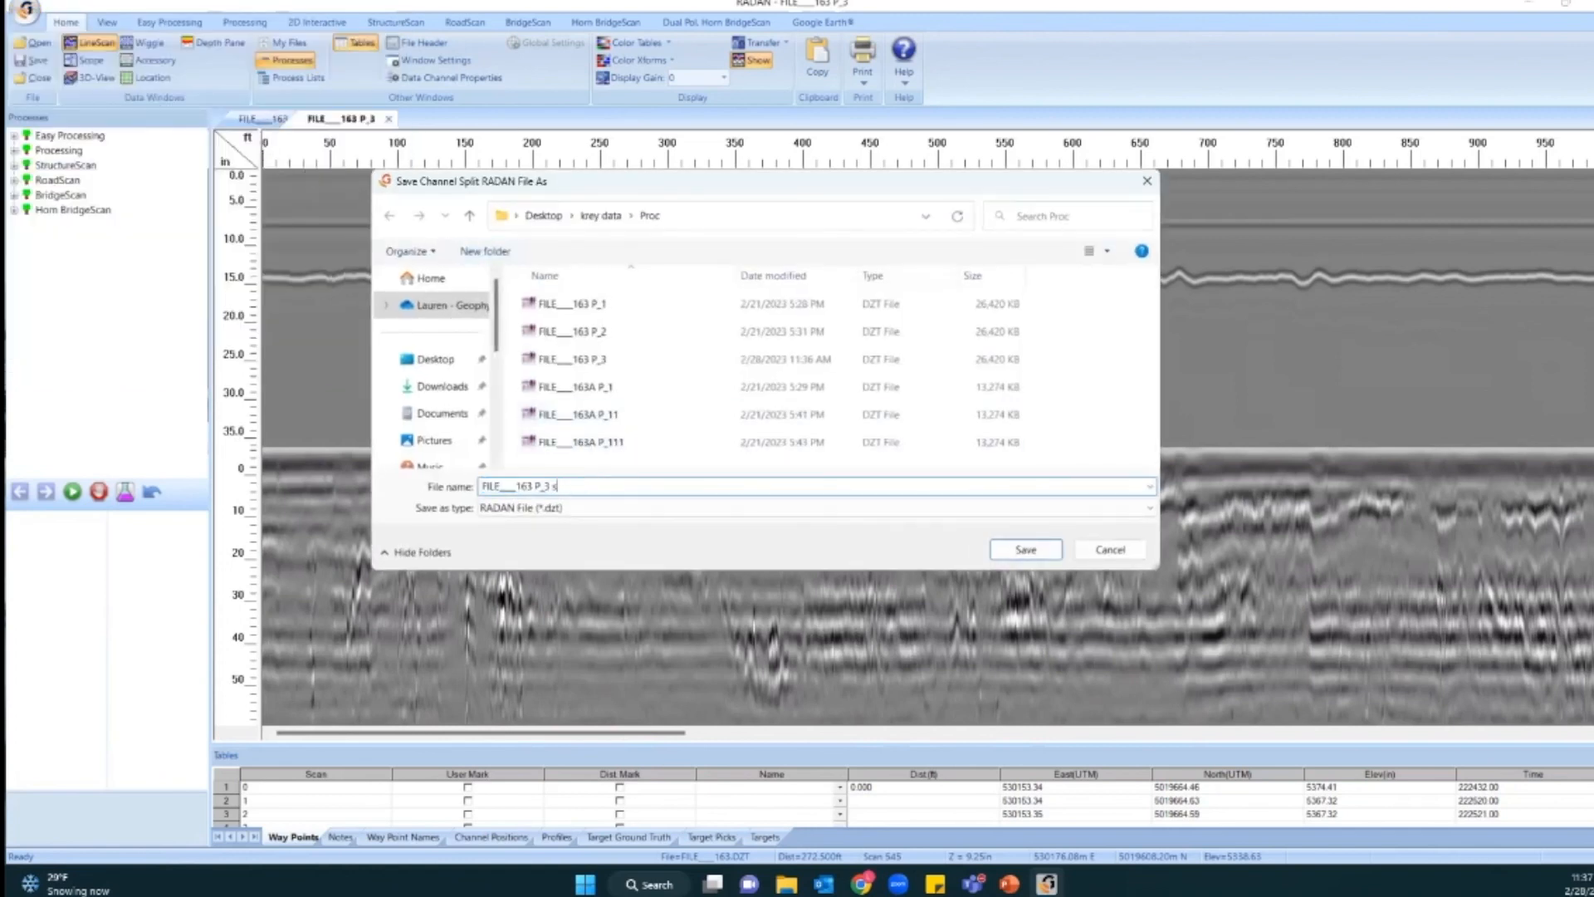
{"action": "key", "text": "Return"}
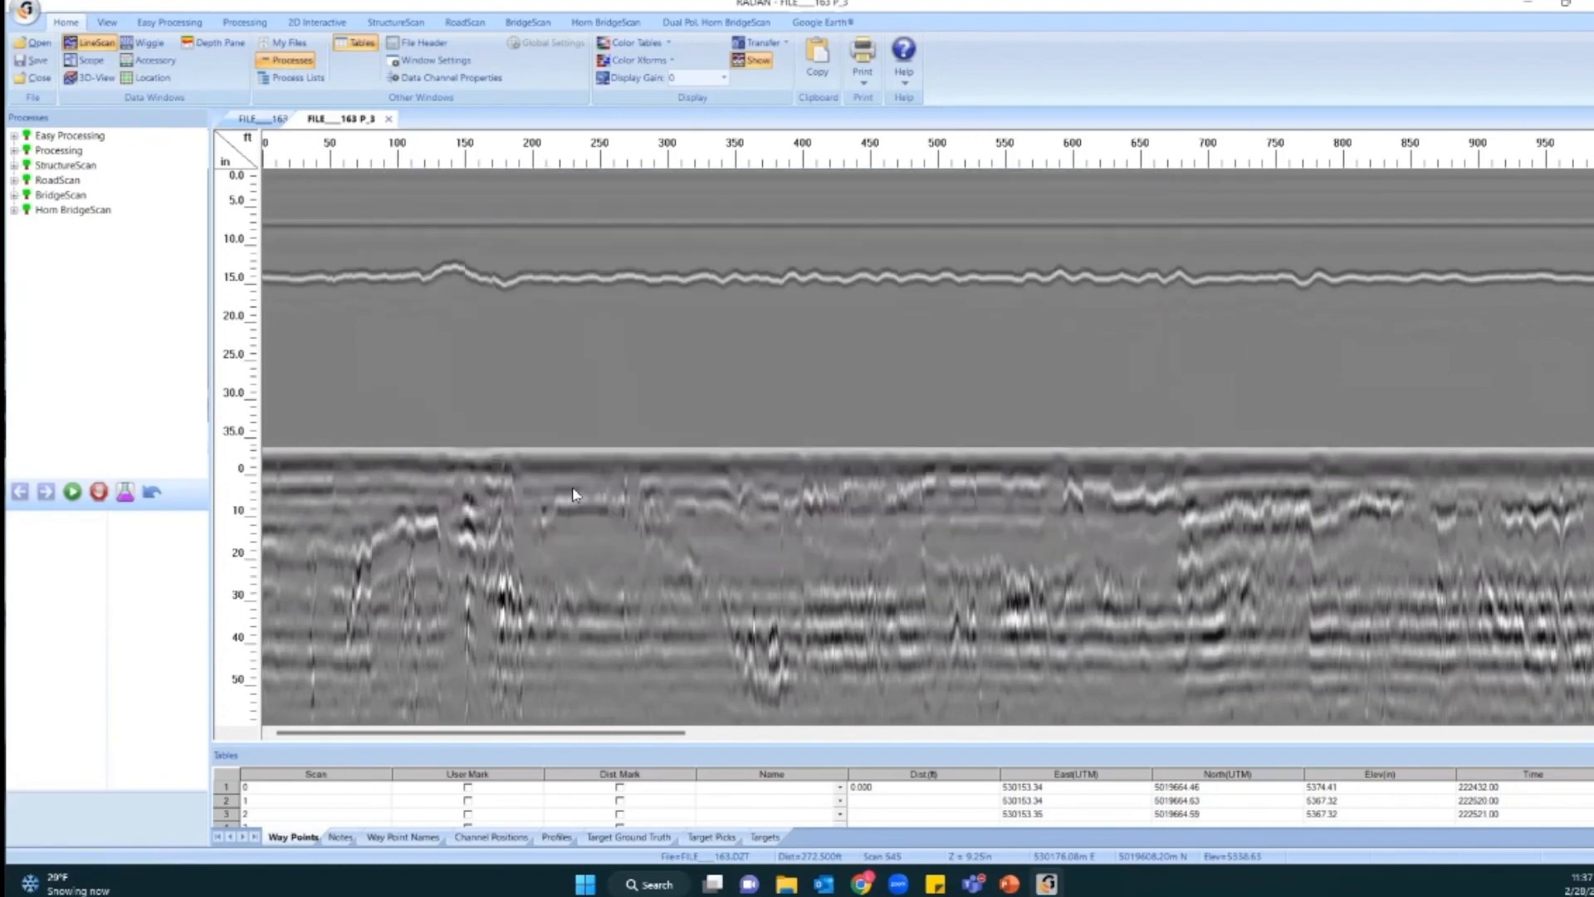
Switch to File Explorer, examine the files in the krey data folder on the Desktop, and close the window.
{"action": "left_click", "coordinate": [785, 883]}
{"action": "left_click", "coordinate": [189, 320]}
{"action": "double_click", "coordinate": [438, 339]}
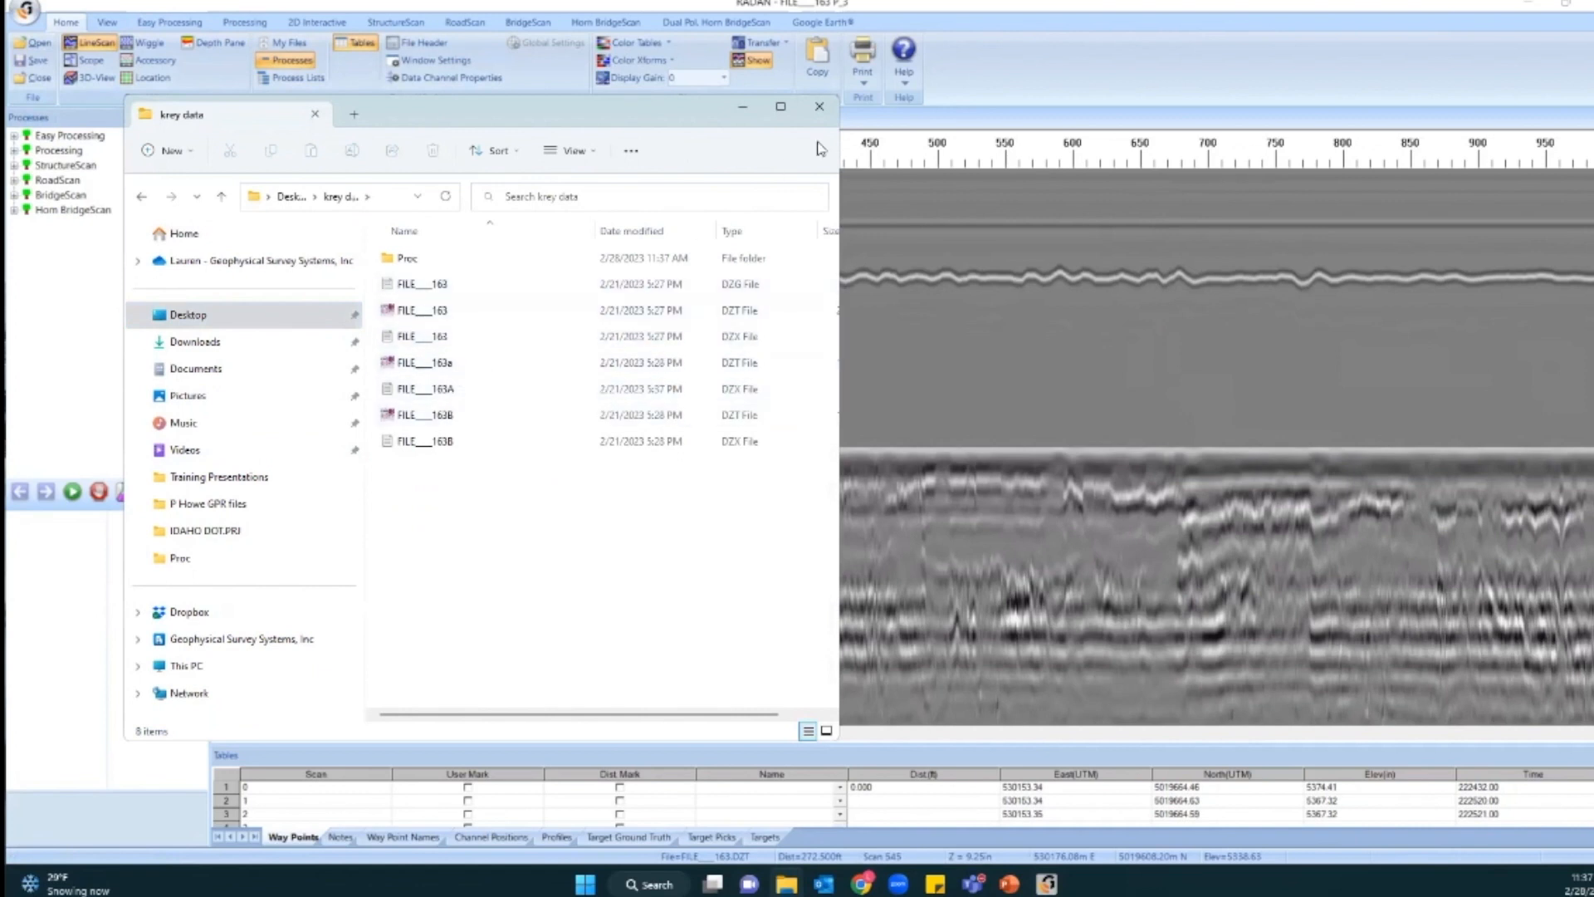
{"action": "left_click", "coordinate": [820, 107]}
Close the FILE___163 profiles and open the IDAHO DOT_001_1 data file from the IDAHO DOT.PRJ folder.
{"action": "left_click", "coordinate": [309, 122]}
{"action": "left_click", "coordinate": [34, 42]}
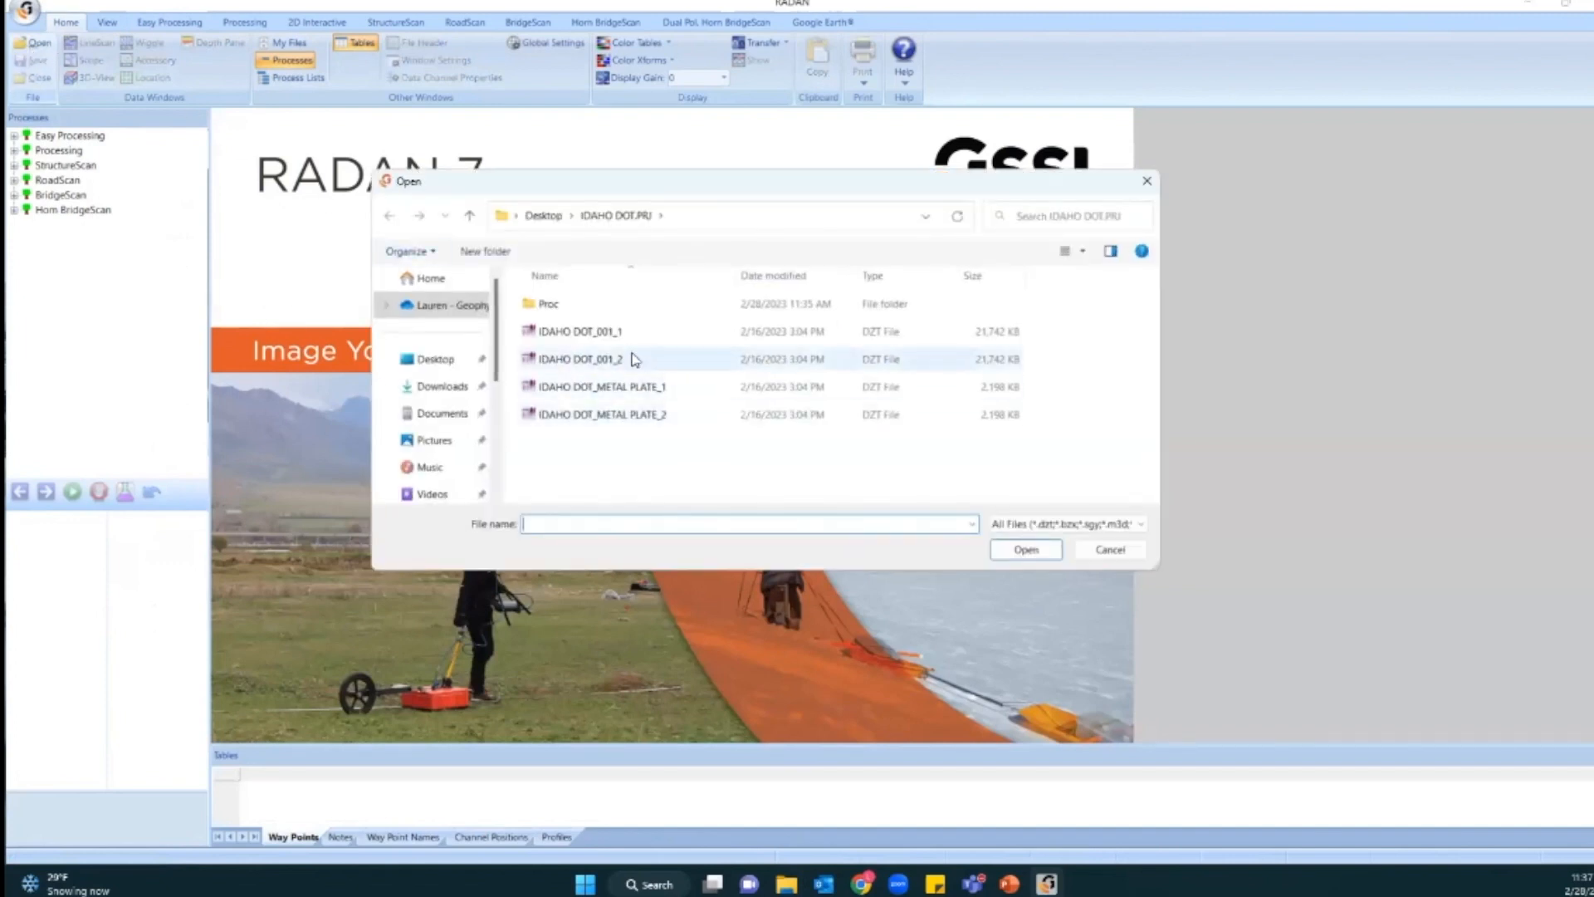
{"action": "left_click", "coordinate": [566, 332]}
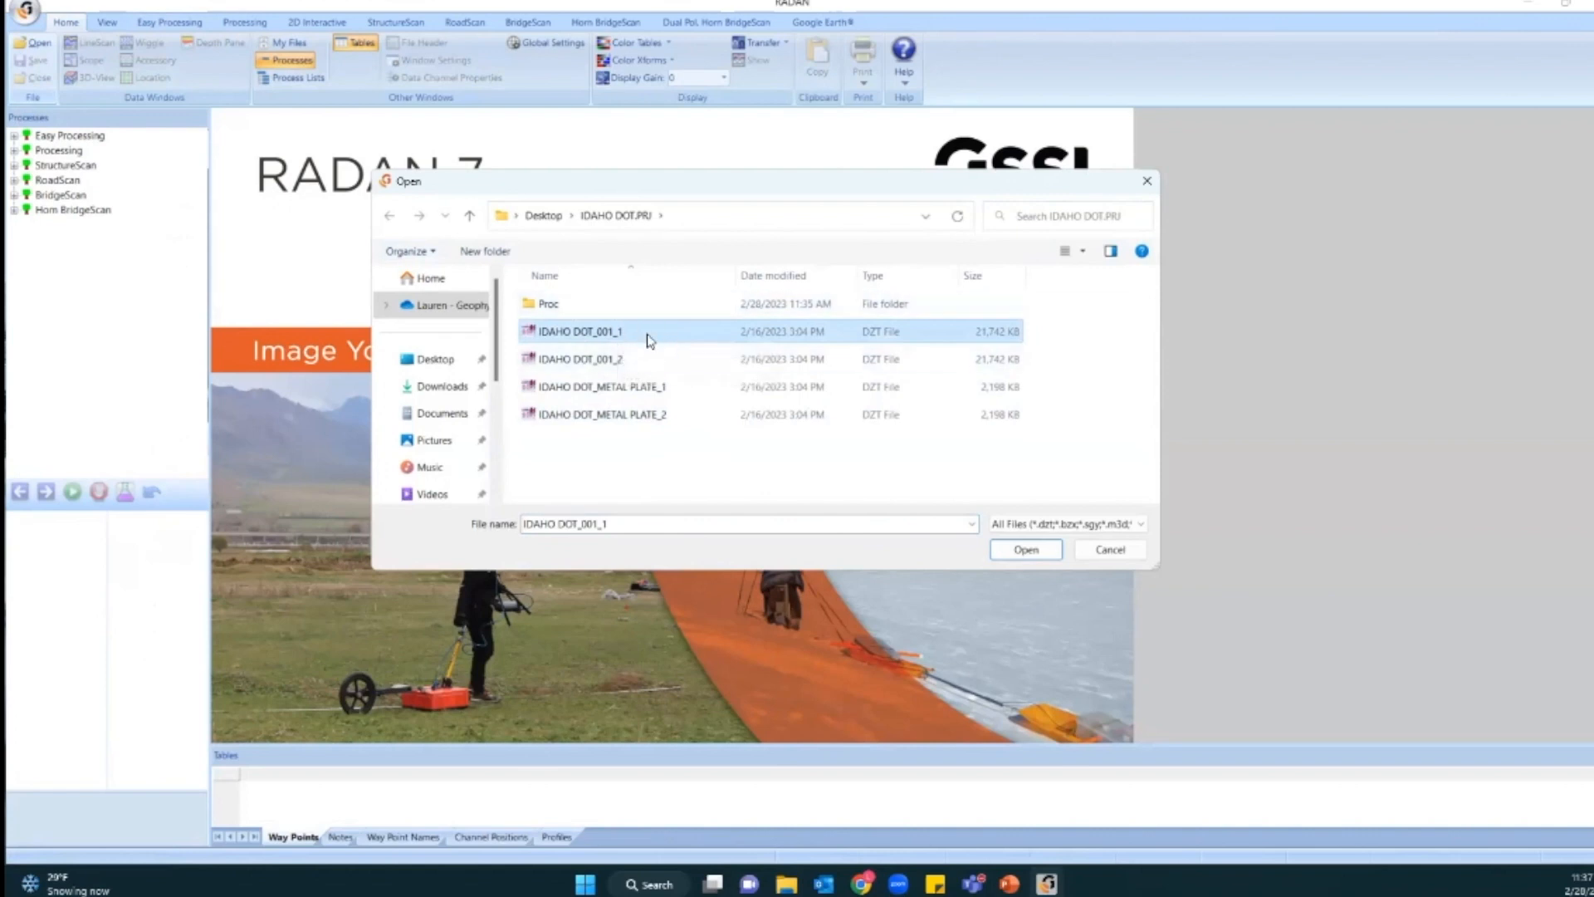
{"action": "left_click", "coordinate": [1018, 552]}
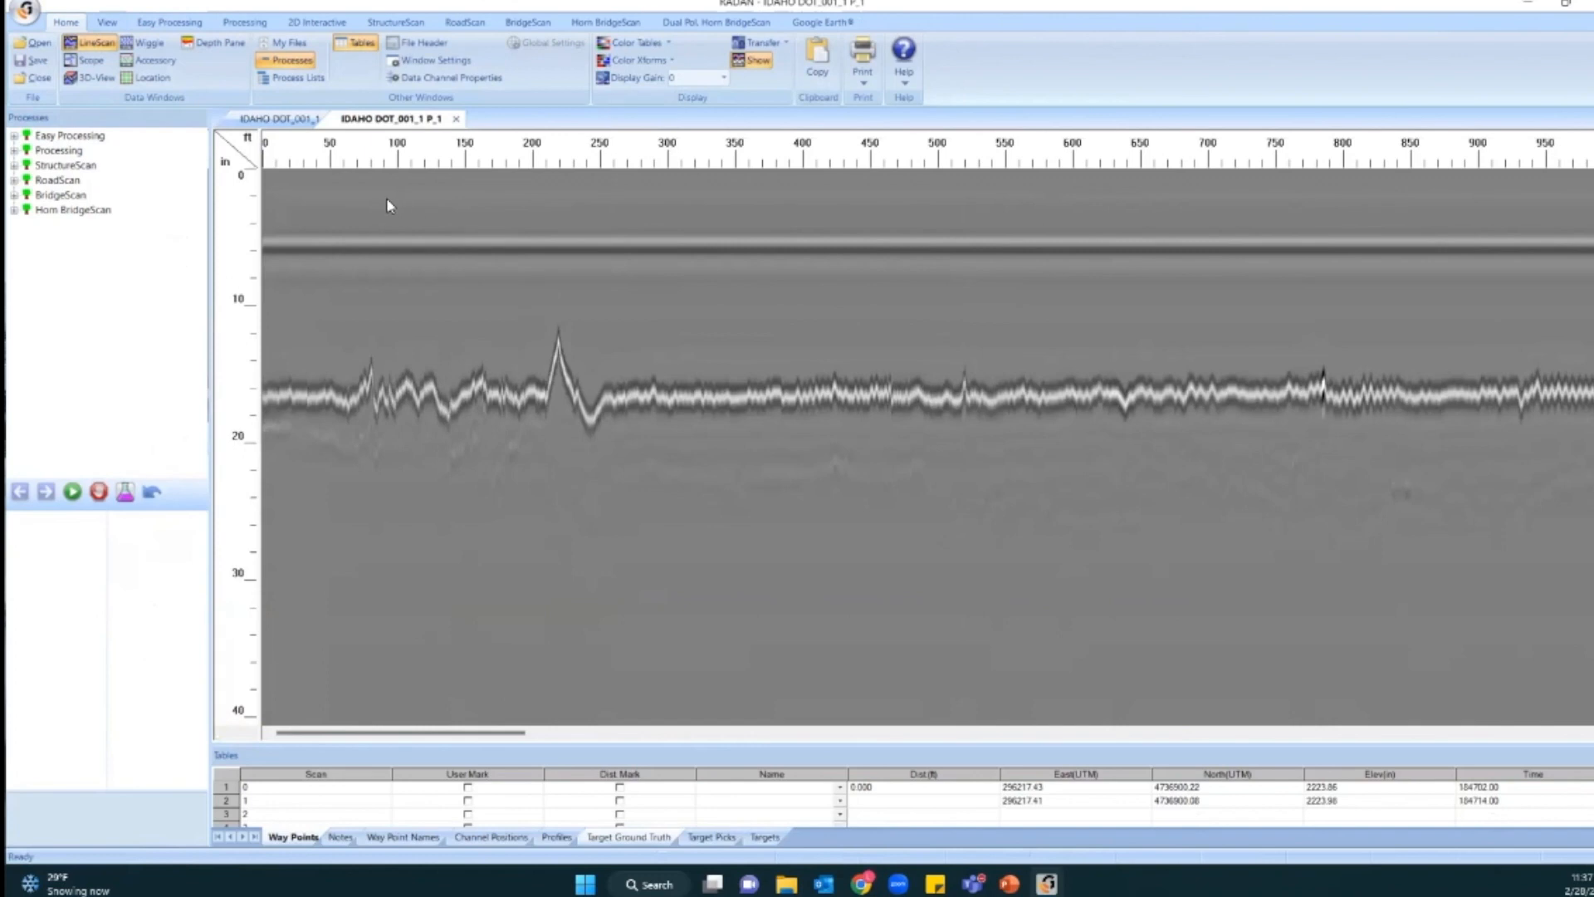
Compare the raw IDAHO DOT_001_1 profile, shown at display gain 6, with the processed P_1 profile, and close the raw one.
{"action": "left_click", "coordinate": [258, 119]}
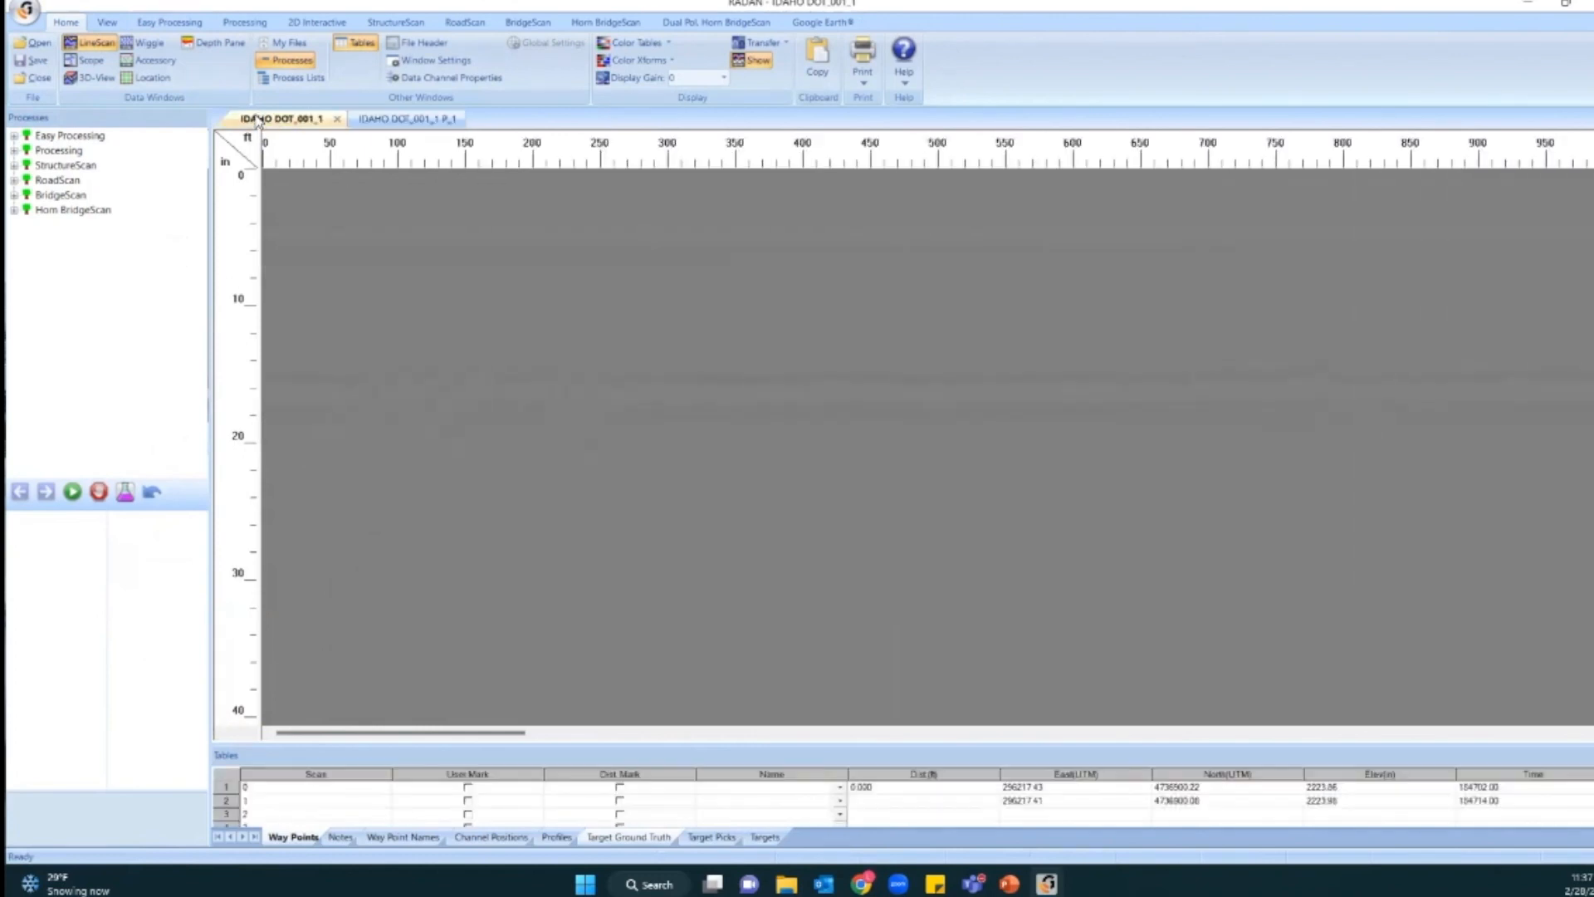
{"action": "left_click", "coordinate": [394, 120]}
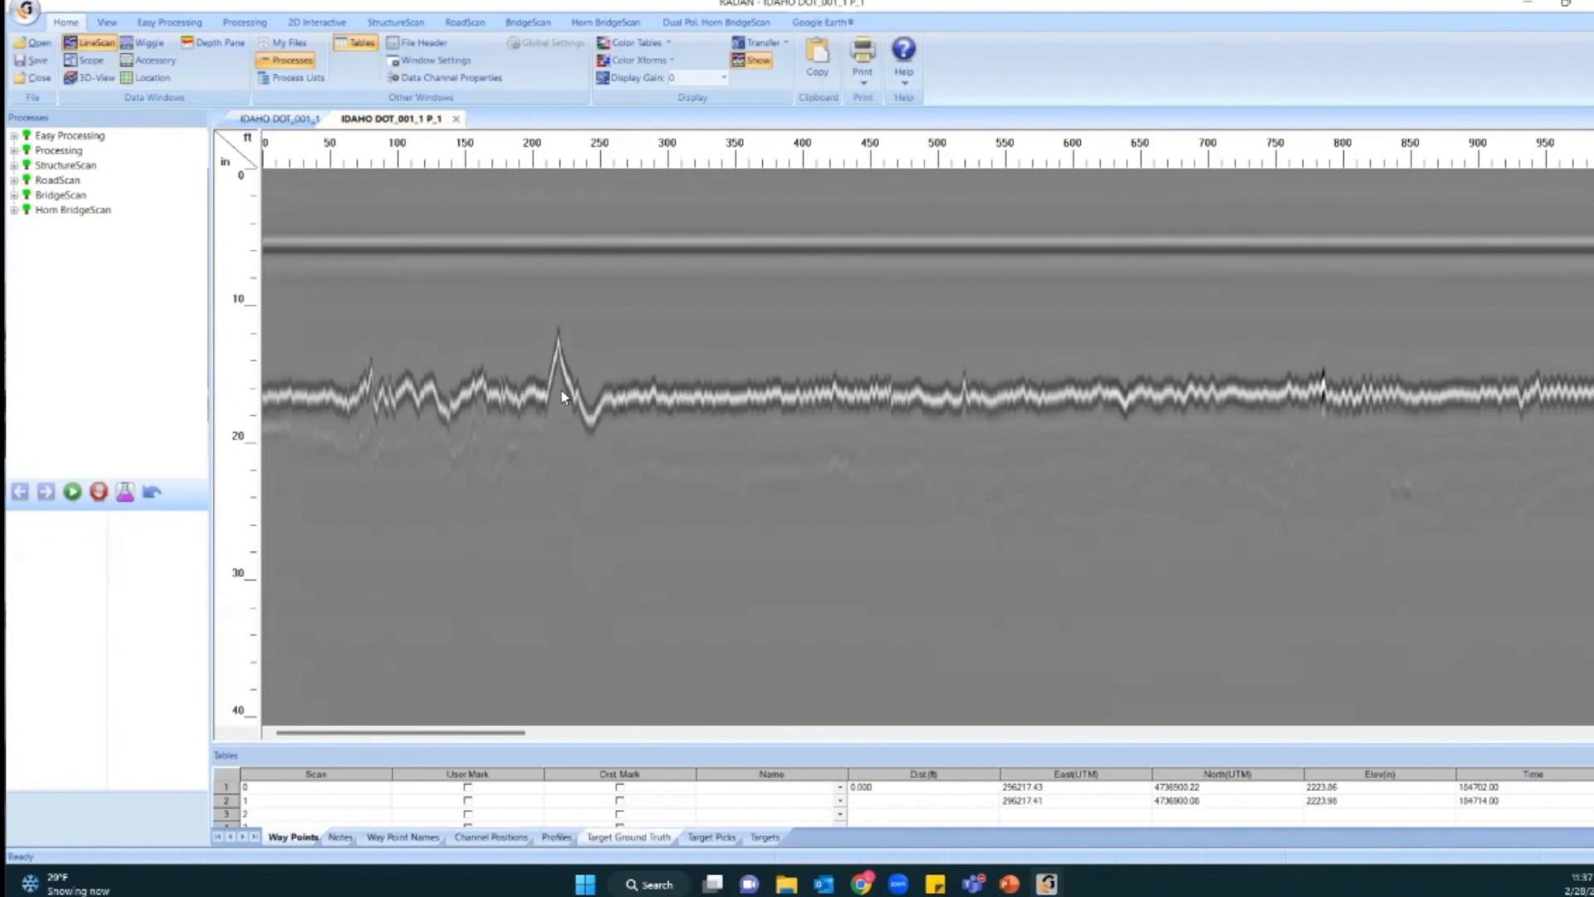
{"action": "left_click", "coordinate": [279, 119]}
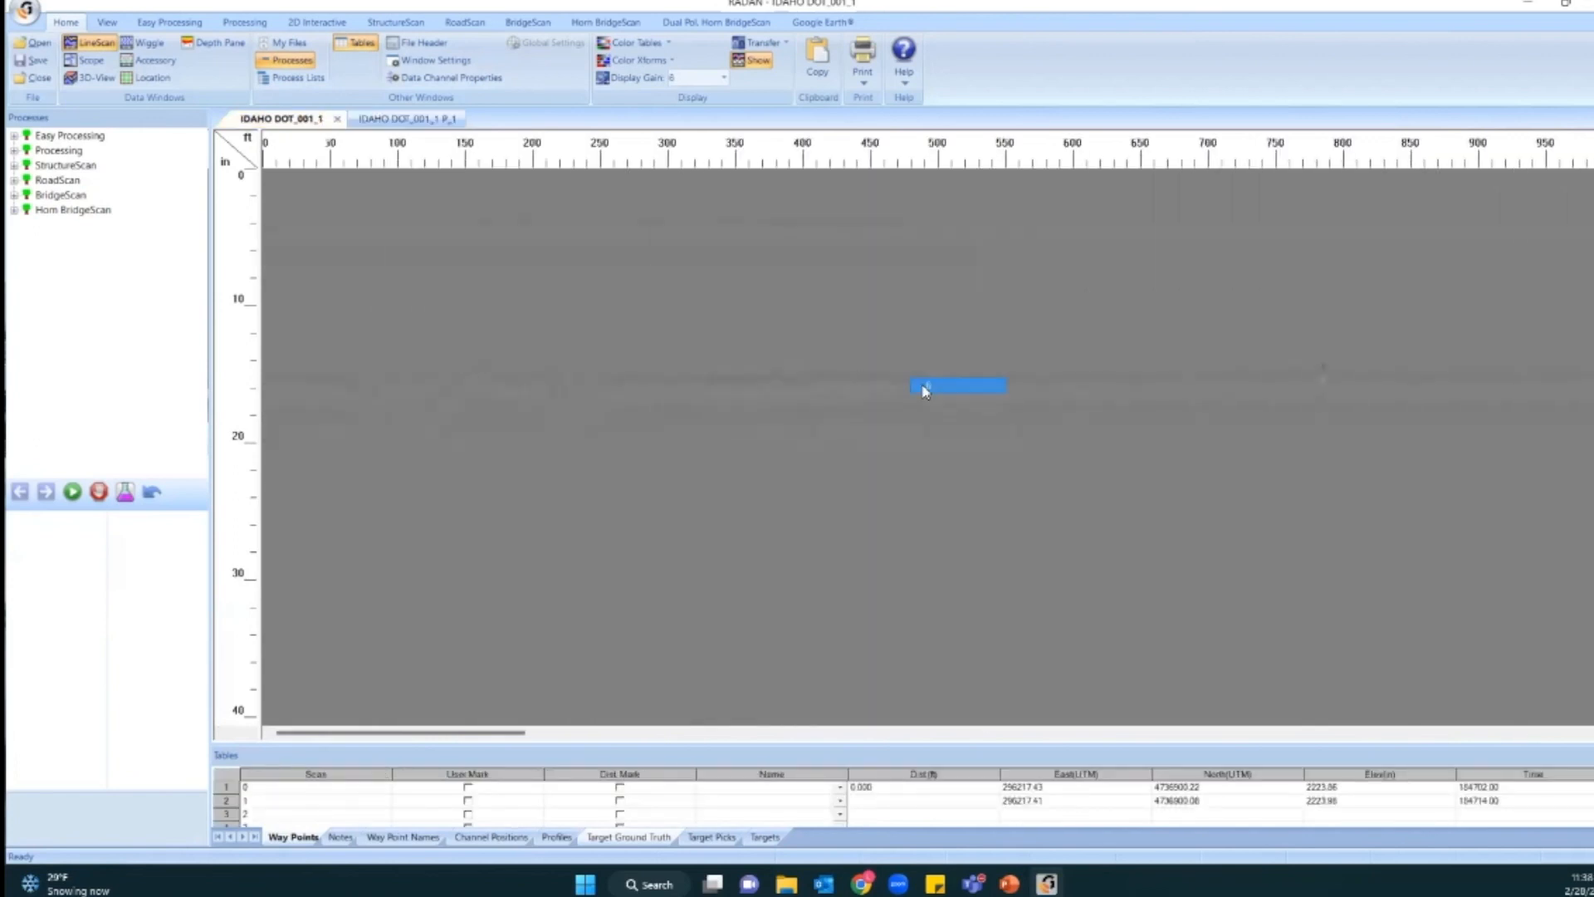
{"action": "left_click", "coordinate": [412, 121]}
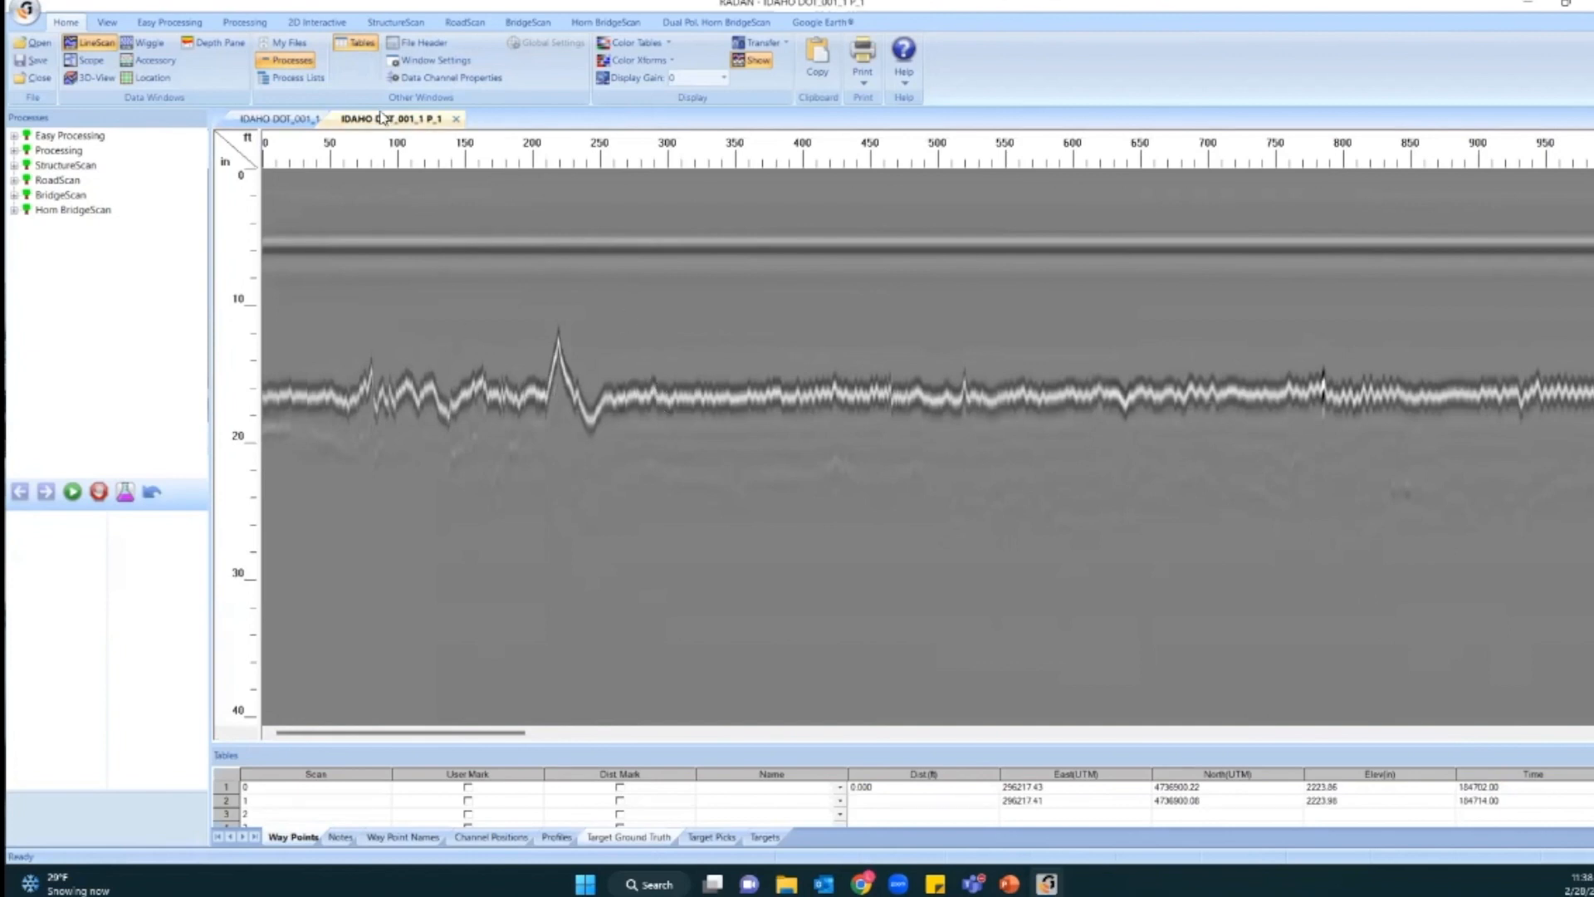
{"action": "left_click", "coordinate": [320, 119]}
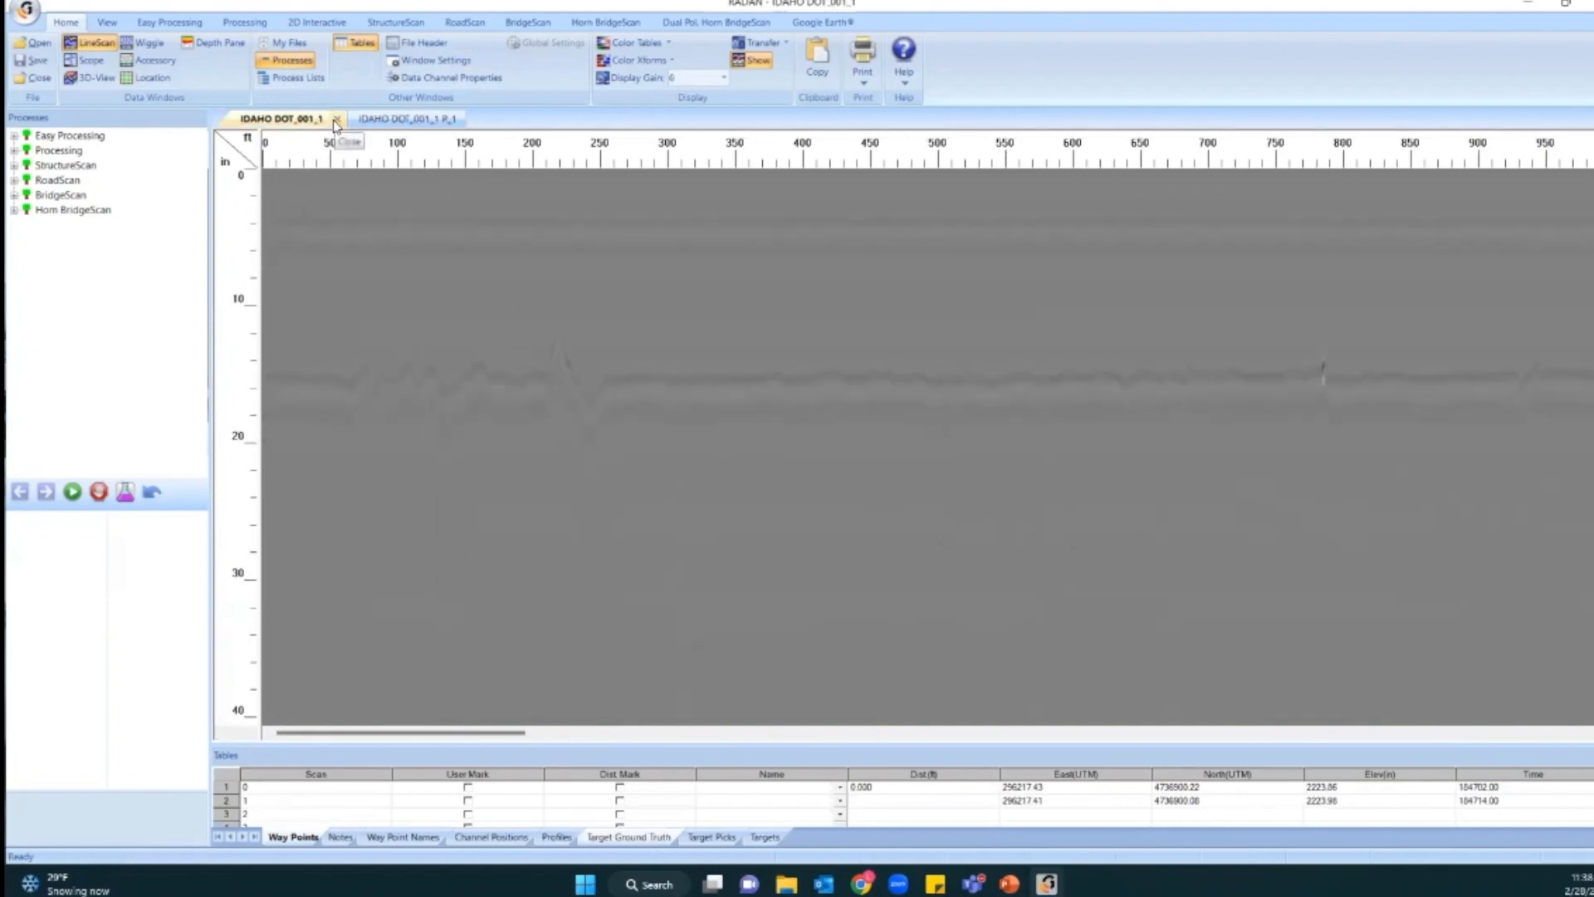
{"action": "left_click", "coordinate": [332, 120]}
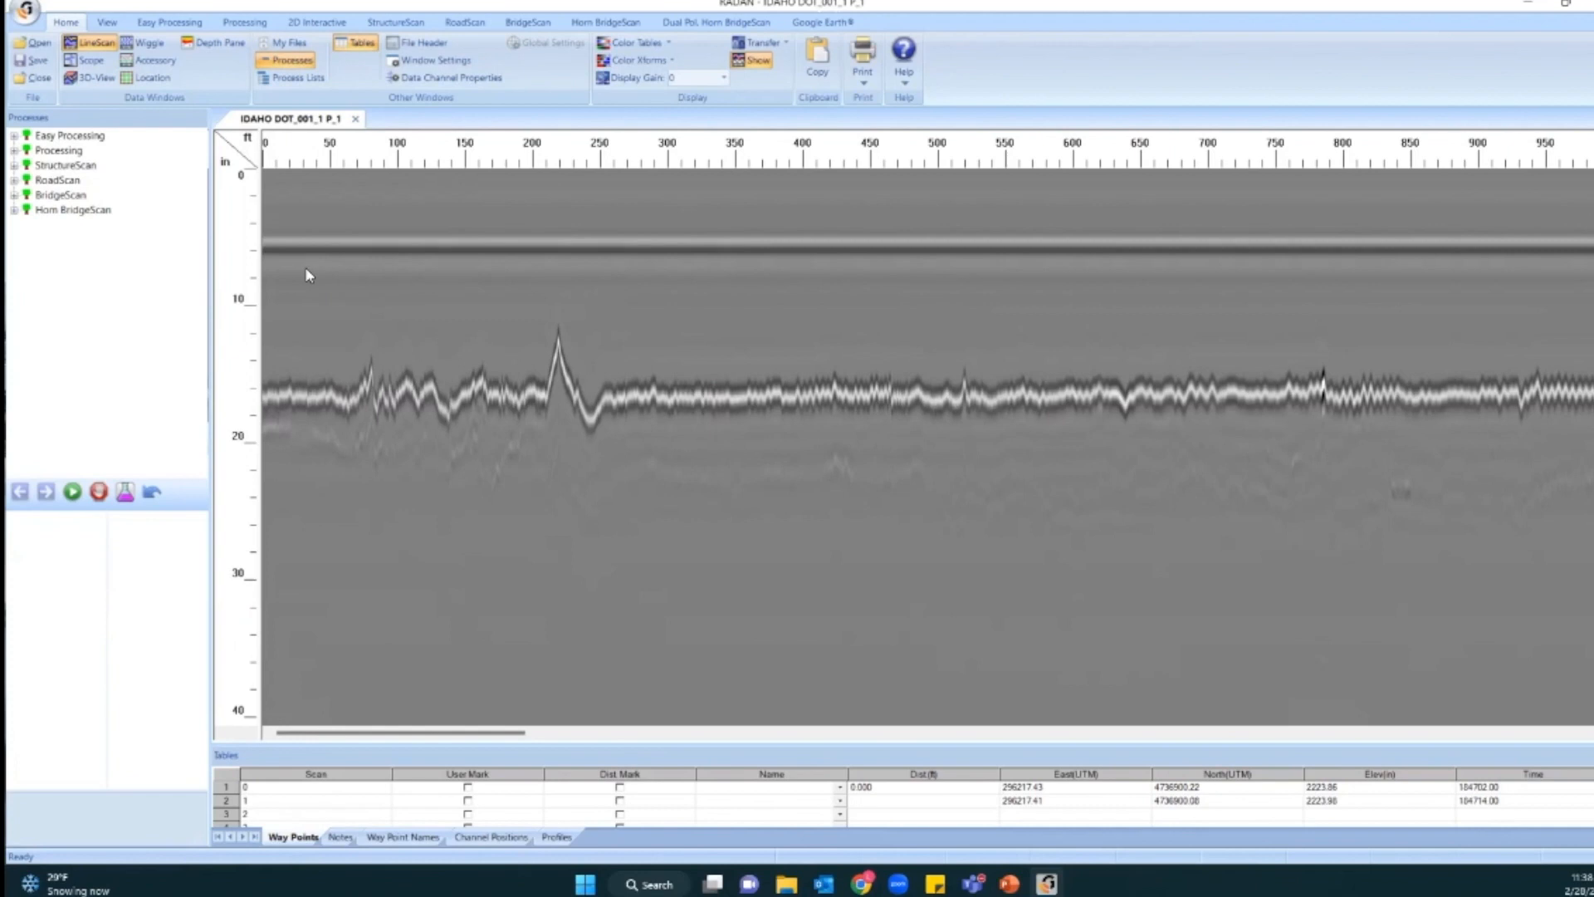
Start RoadScan Reflection Picking on IDAHO DOT_001_1 P_1 and set its Cal File Select Method to User Select.
{"action": "left_click", "coordinate": [456, 23]}
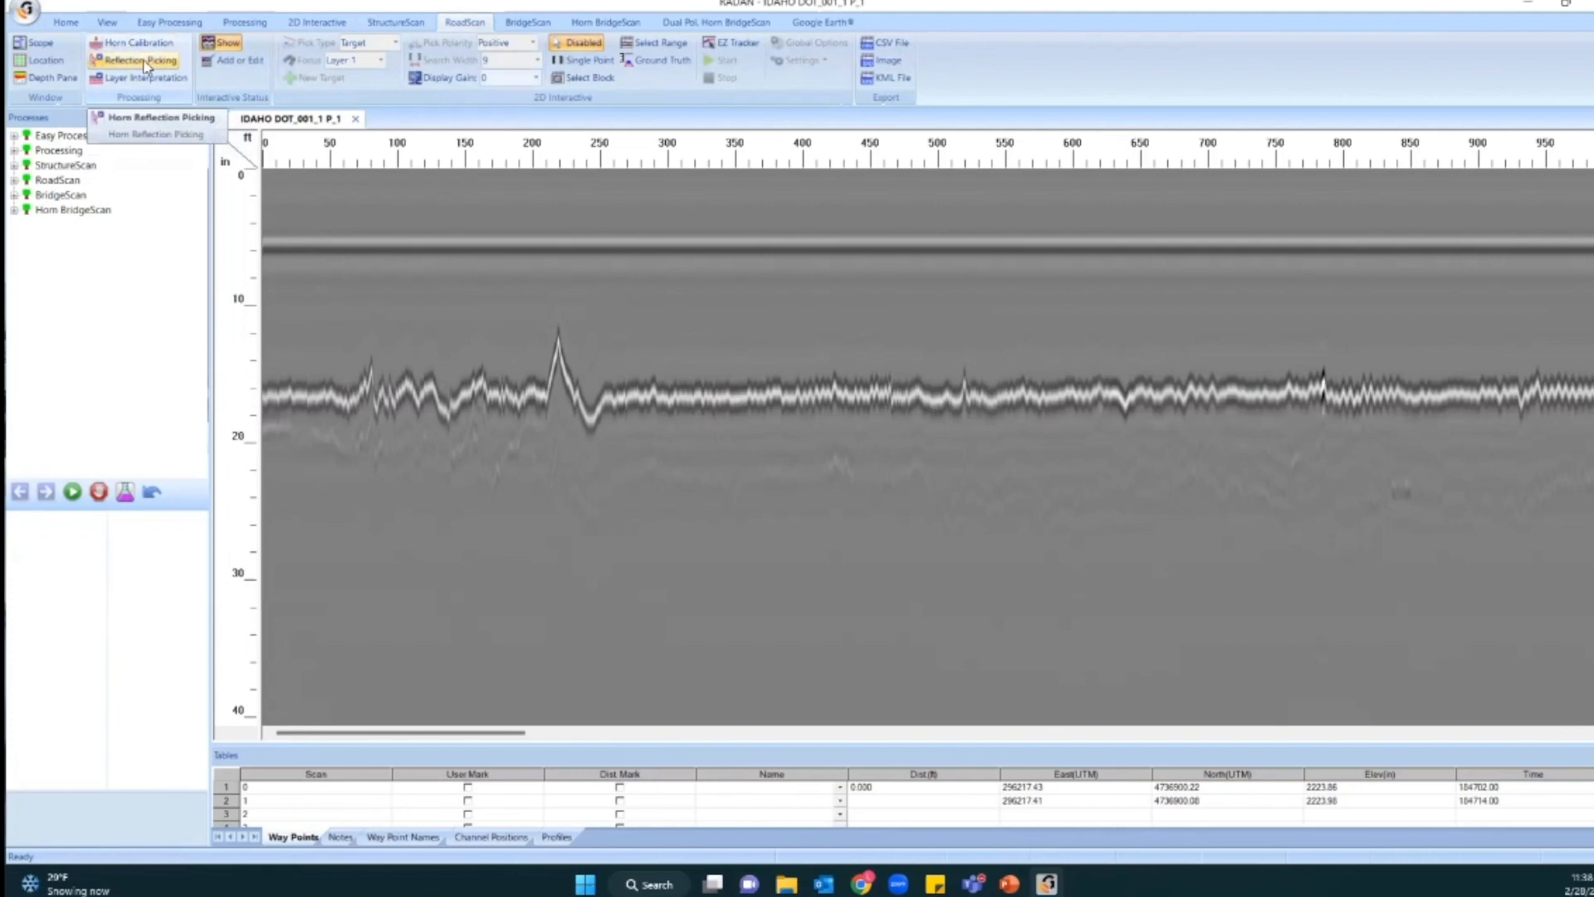
{"action": "left_click", "coordinate": [141, 61]}
{"action": "left_click_drag", "start_coordinate": [209, 537], "coordinate": [349, 535]}
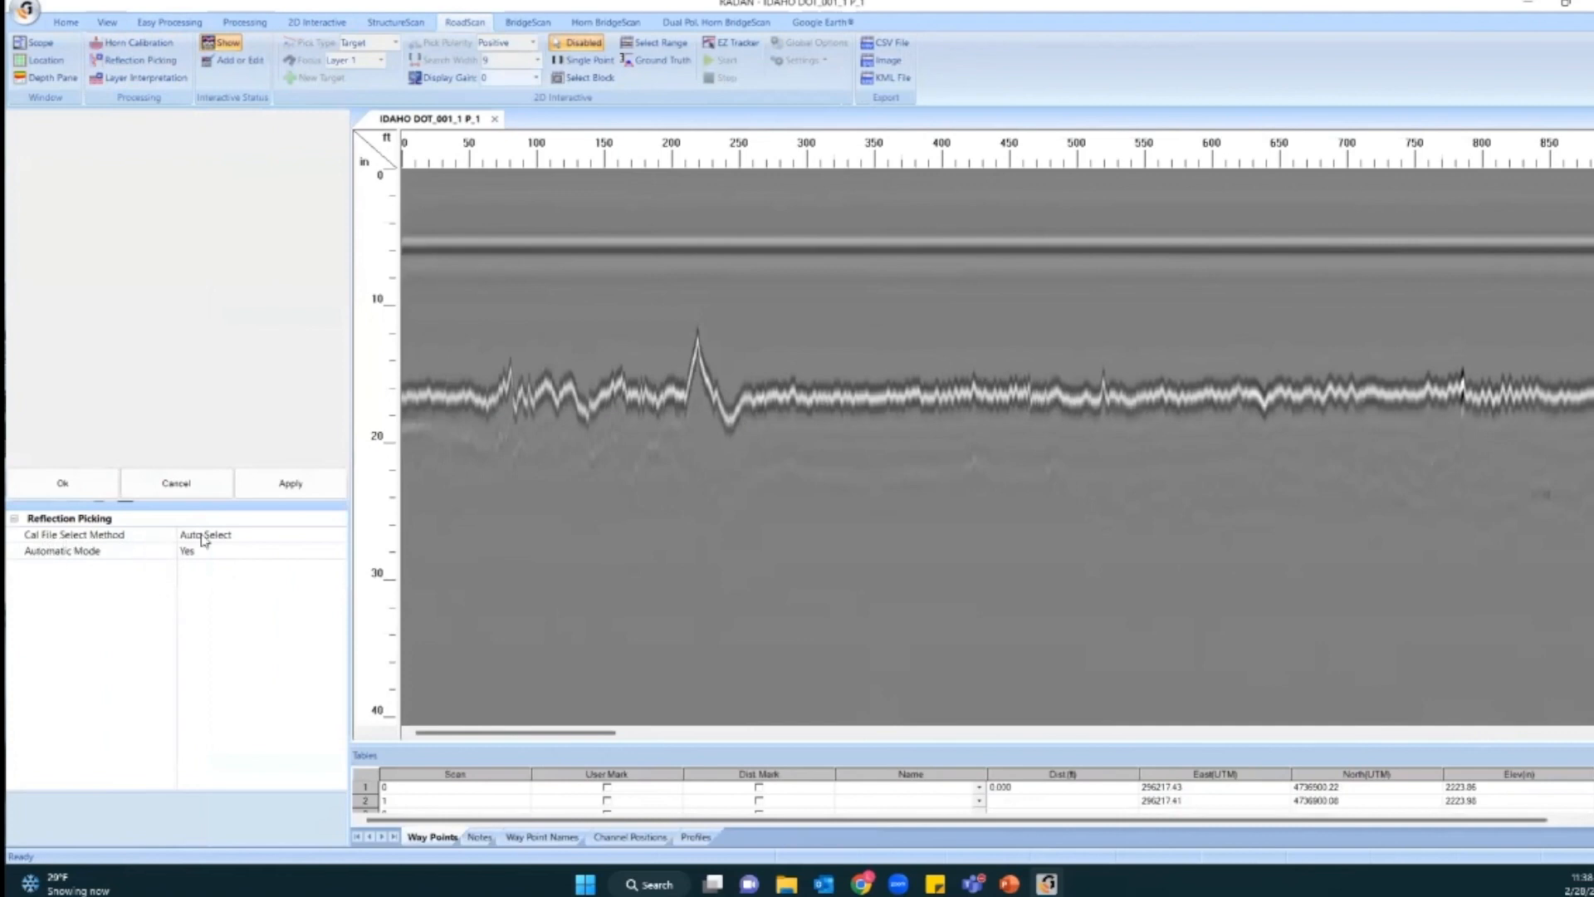
{"action": "left_click", "coordinate": [248, 539]}
{"action": "left_click", "coordinate": [336, 538]}
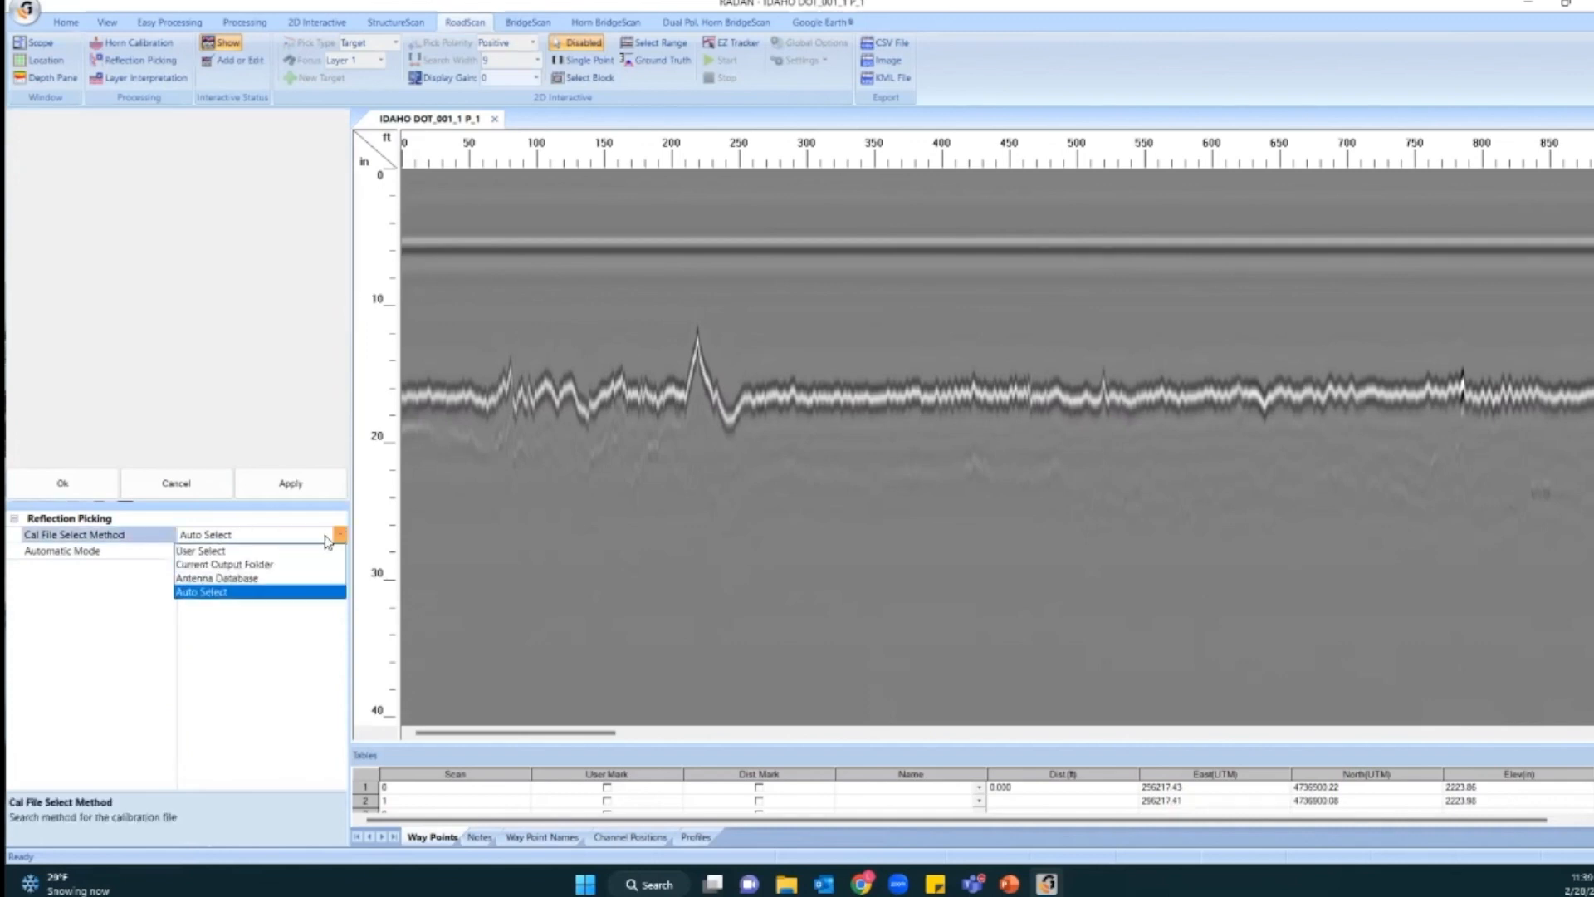
{"action": "left_click", "coordinate": [249, 556]}
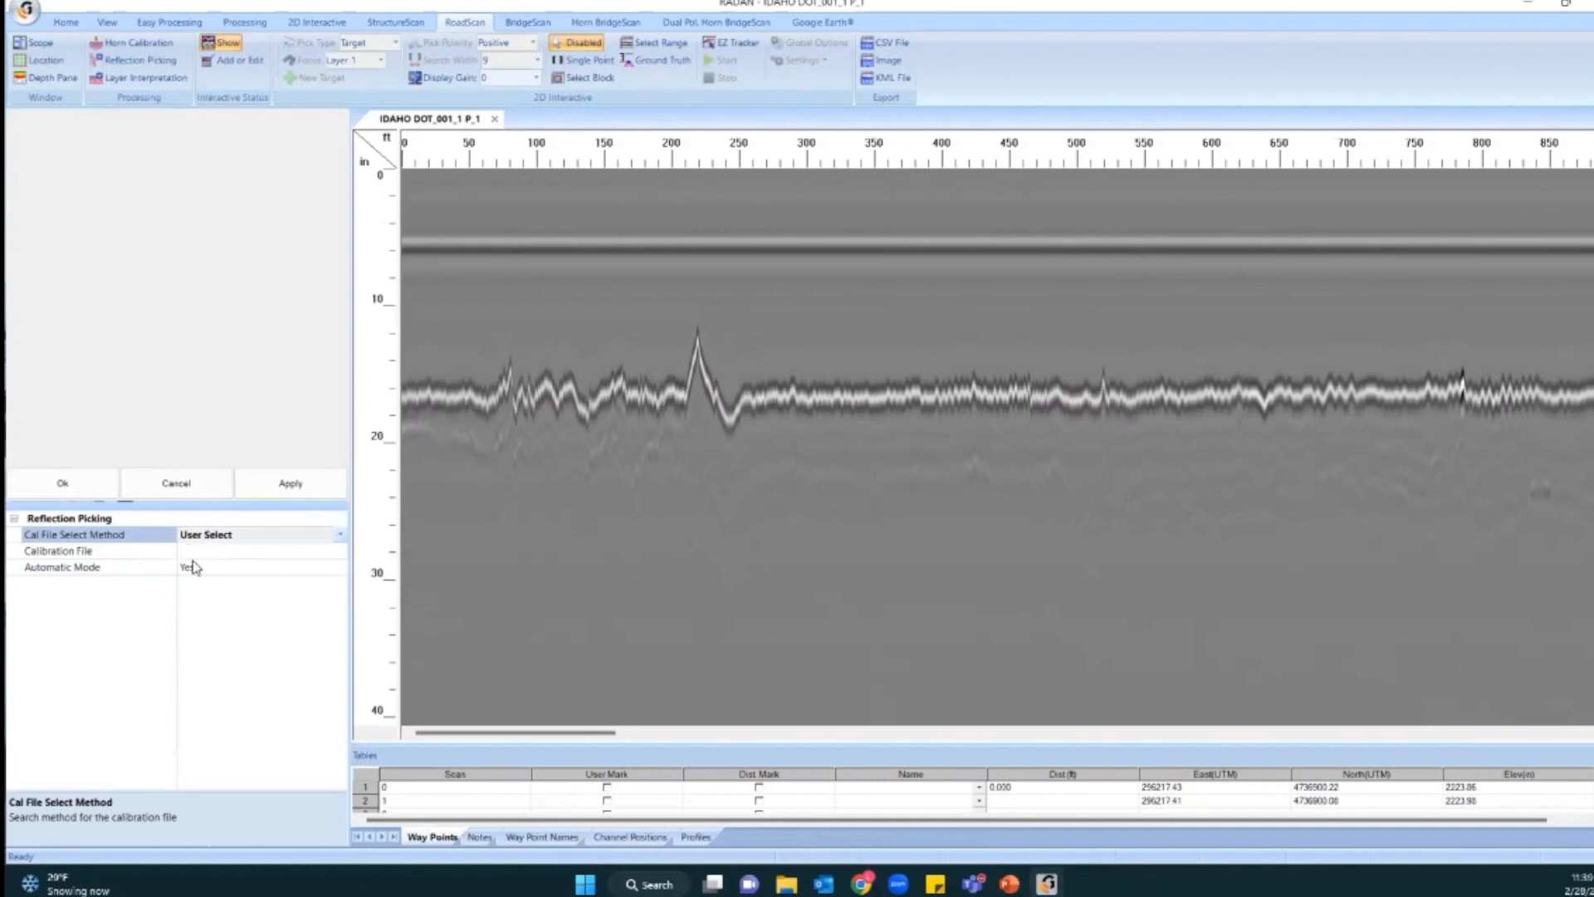
Select IDAHO DOT_METAL PLATE_1 P_11.CZT from the Proc folder as the calibration file and run Reflection Picking in automatic mode.
{"action": "left_click", "coordinate": [219, 549]}
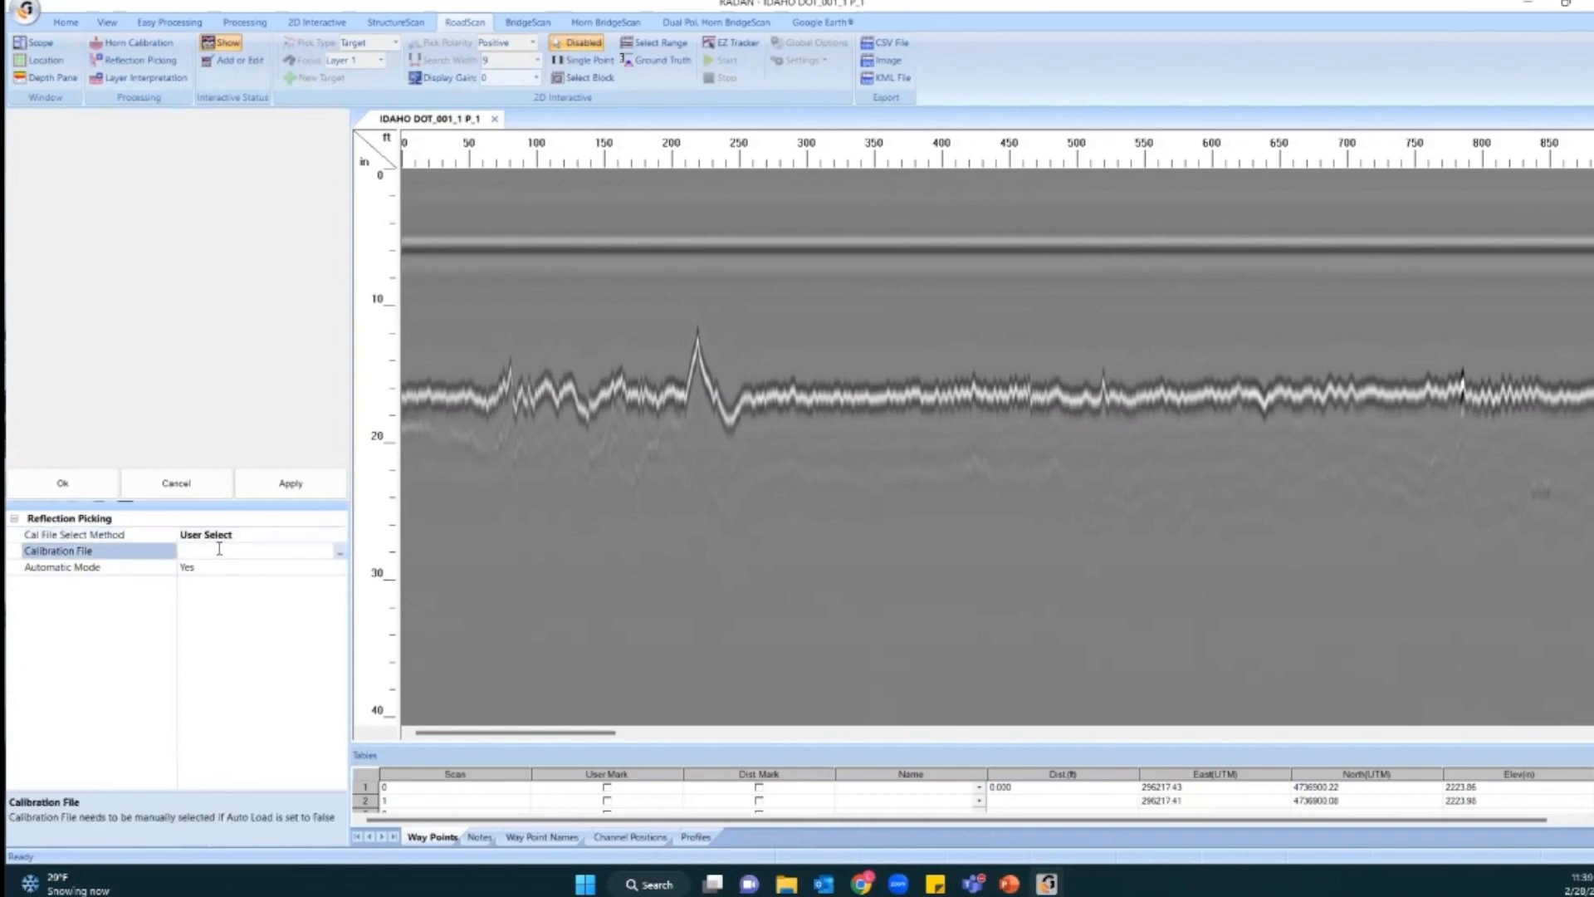
{"action": "left_click", "coordinate": [340, 555]}
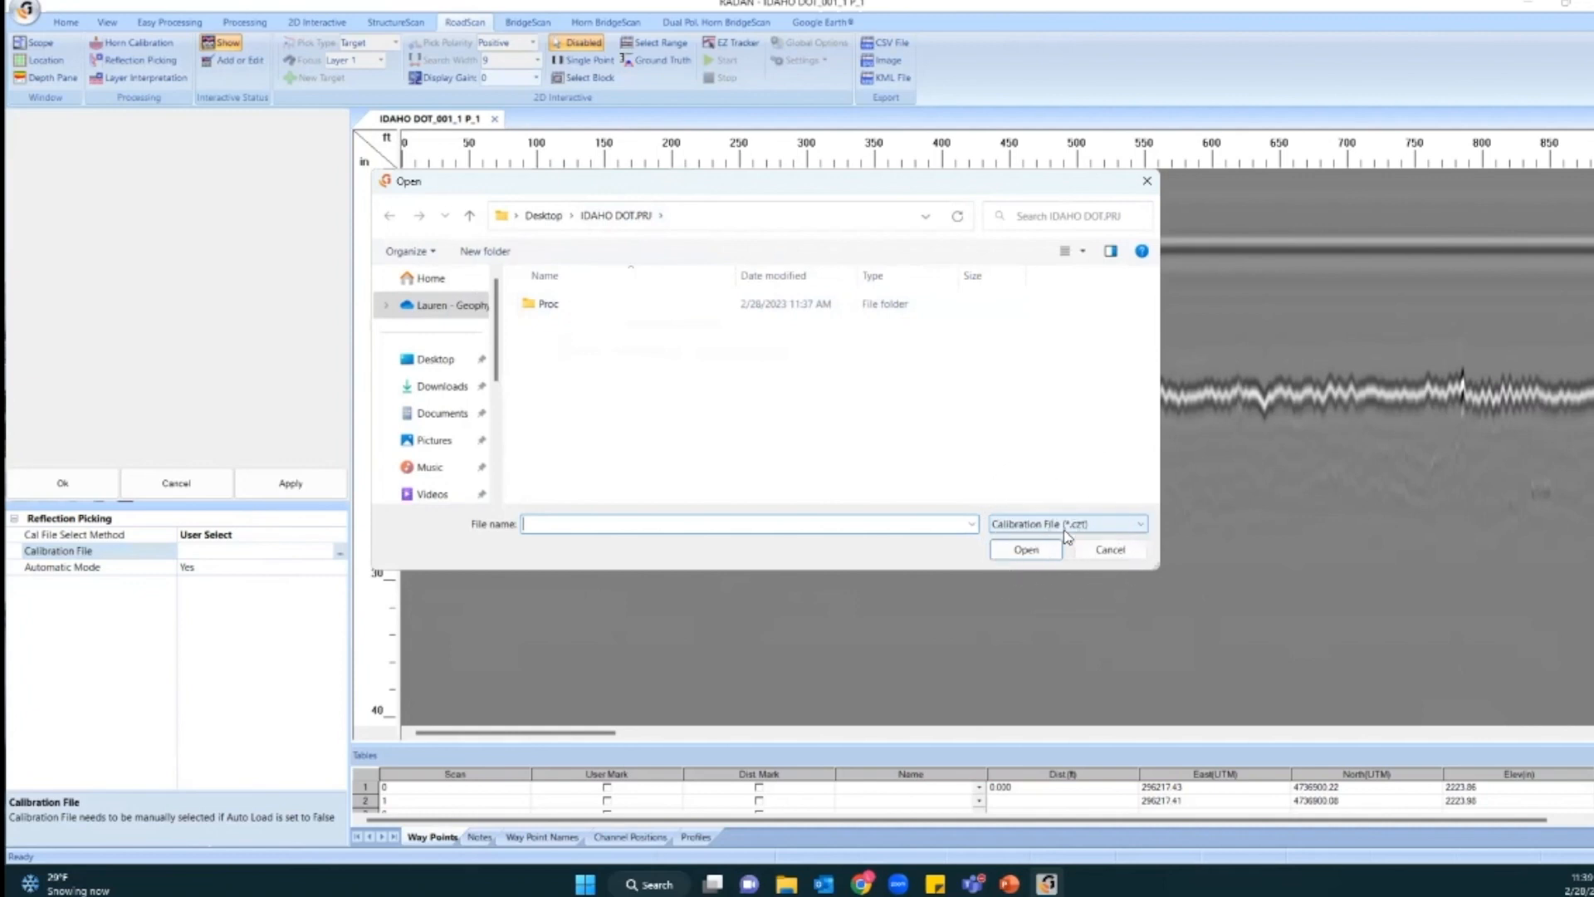
{"action": "double_click", "coordinate": [579, 305]}
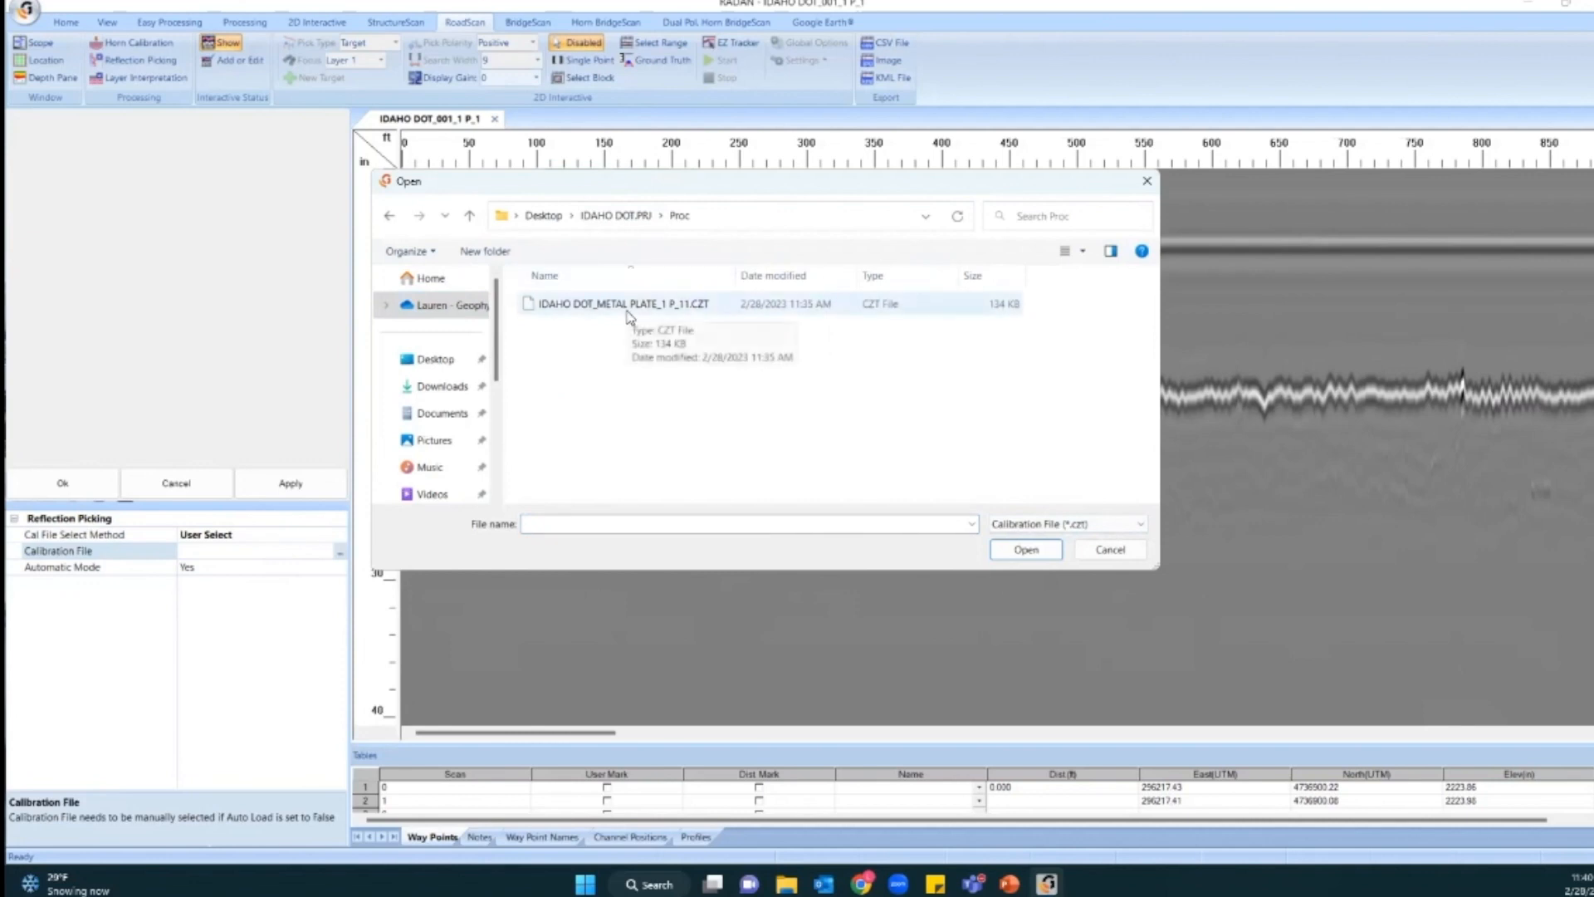
{"action": "double_click", "coordinate": [628, 305]}
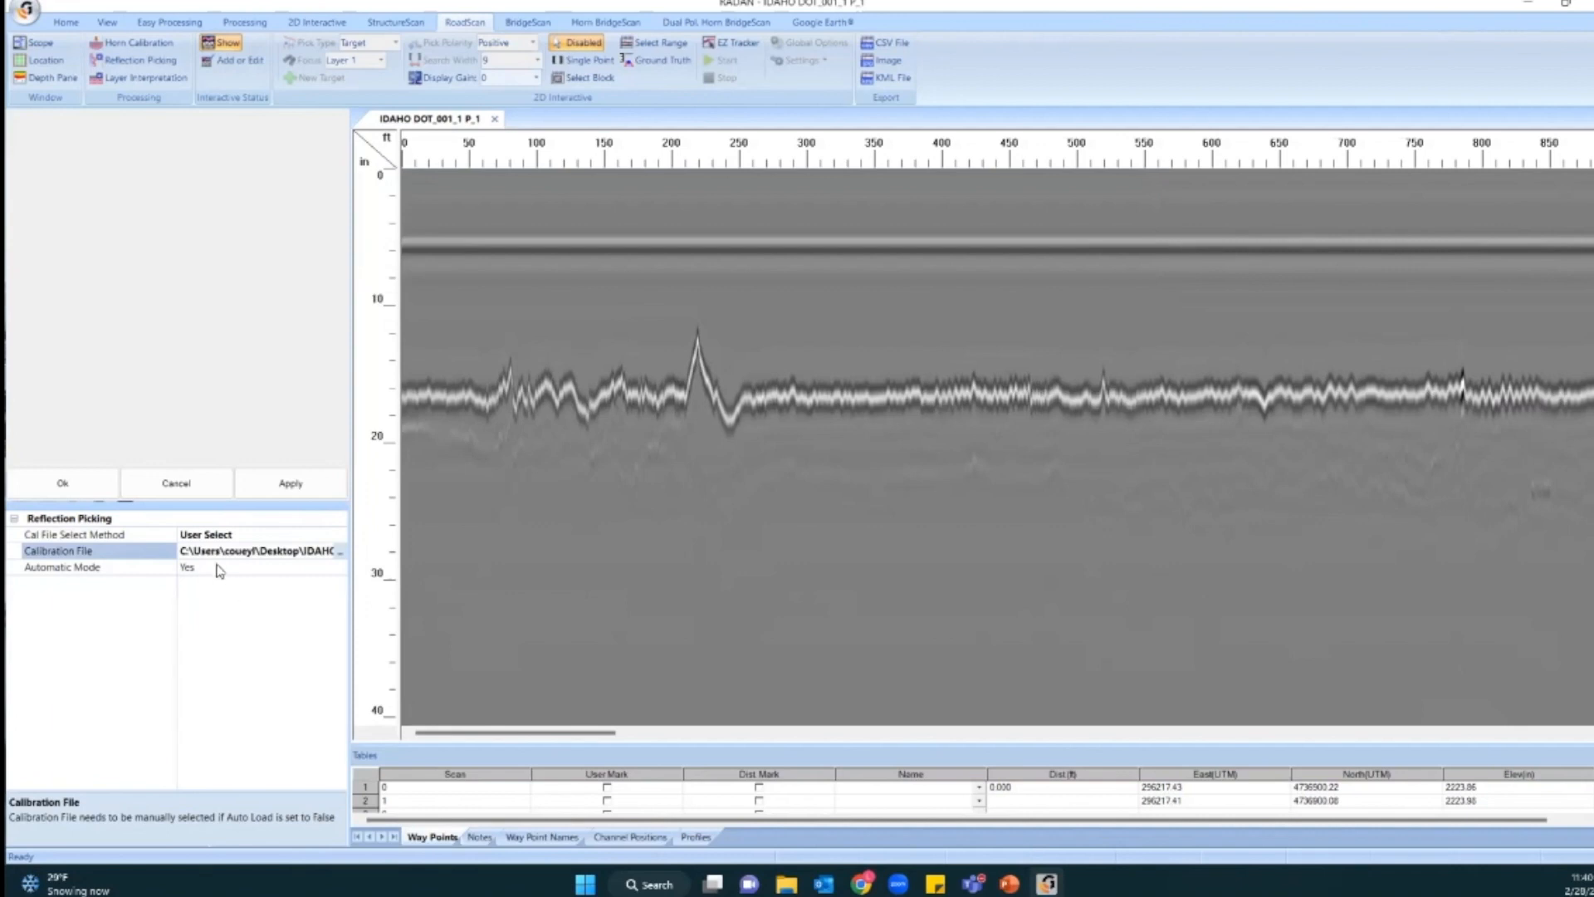
{"action": "left_click", "coordinate": [256, 538]}
{"action": "left_click", "coordinate": [134, 65]}
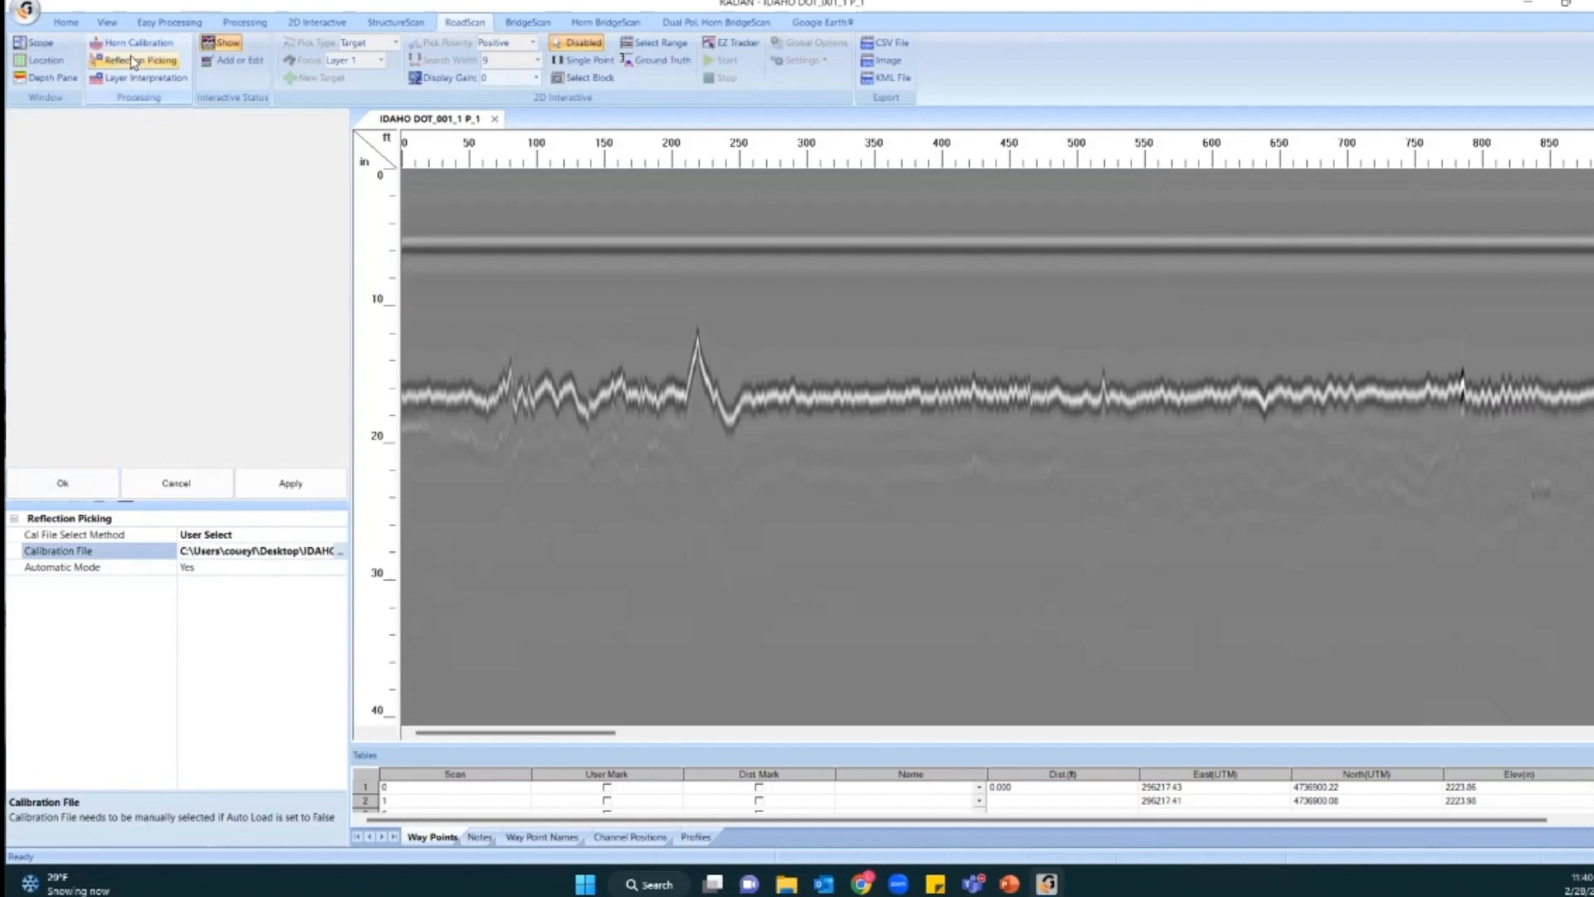
{"action": "left_click", "coordinate": [60, 486]}
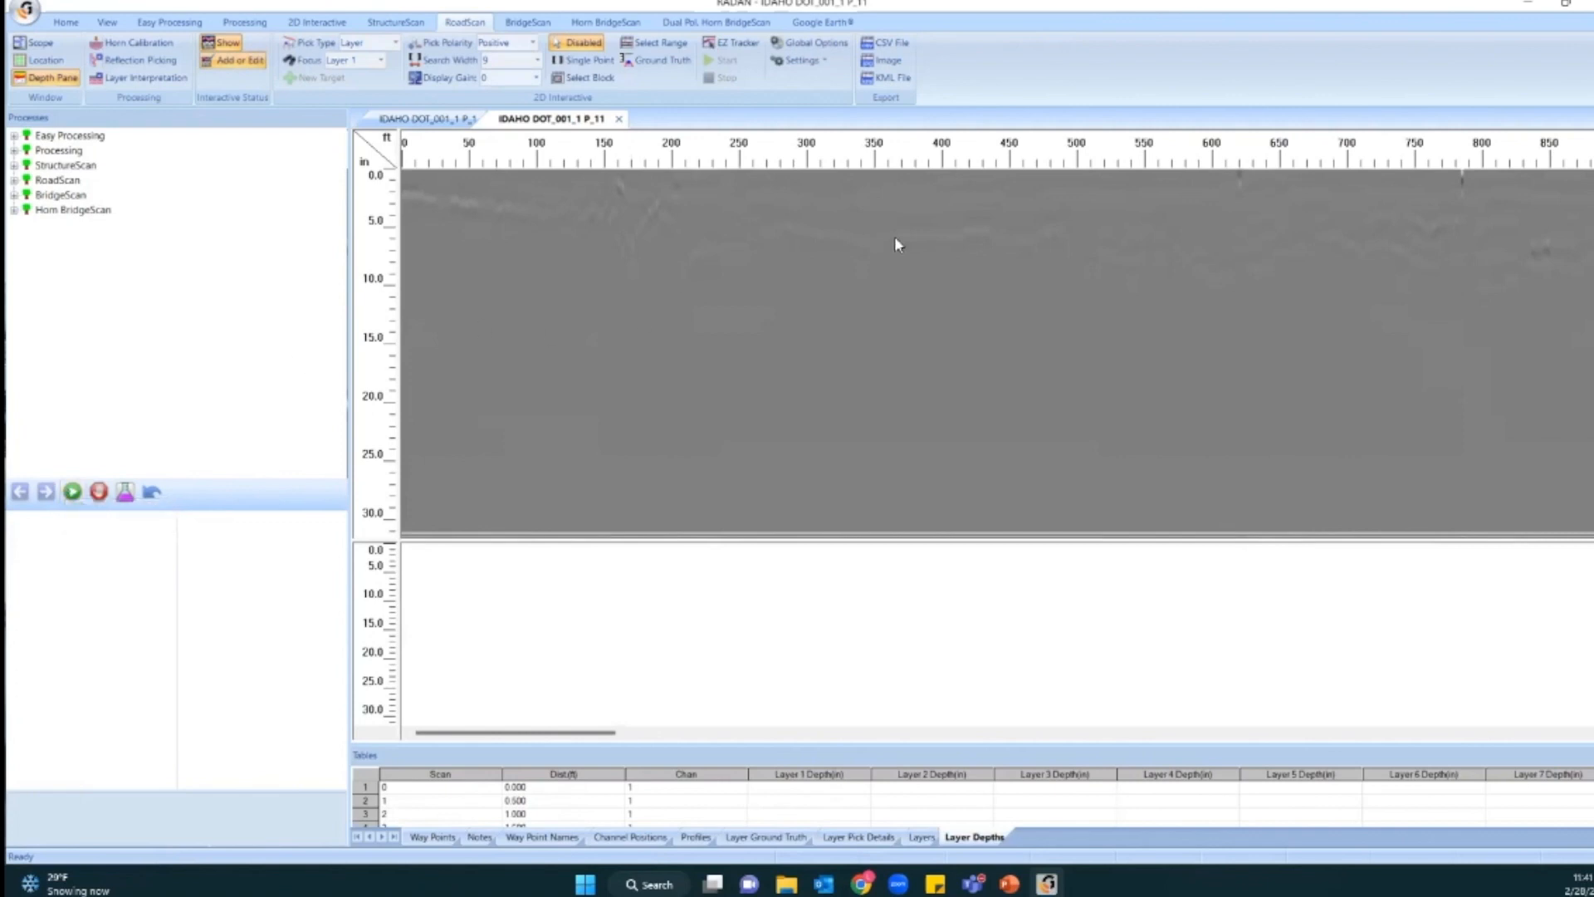
Close the IDAHO DOT_001_1 P_1 profile and hide the Processes window to widen the P_11 profile.
{"action": "left_click", "coordinate": [426, 120]}
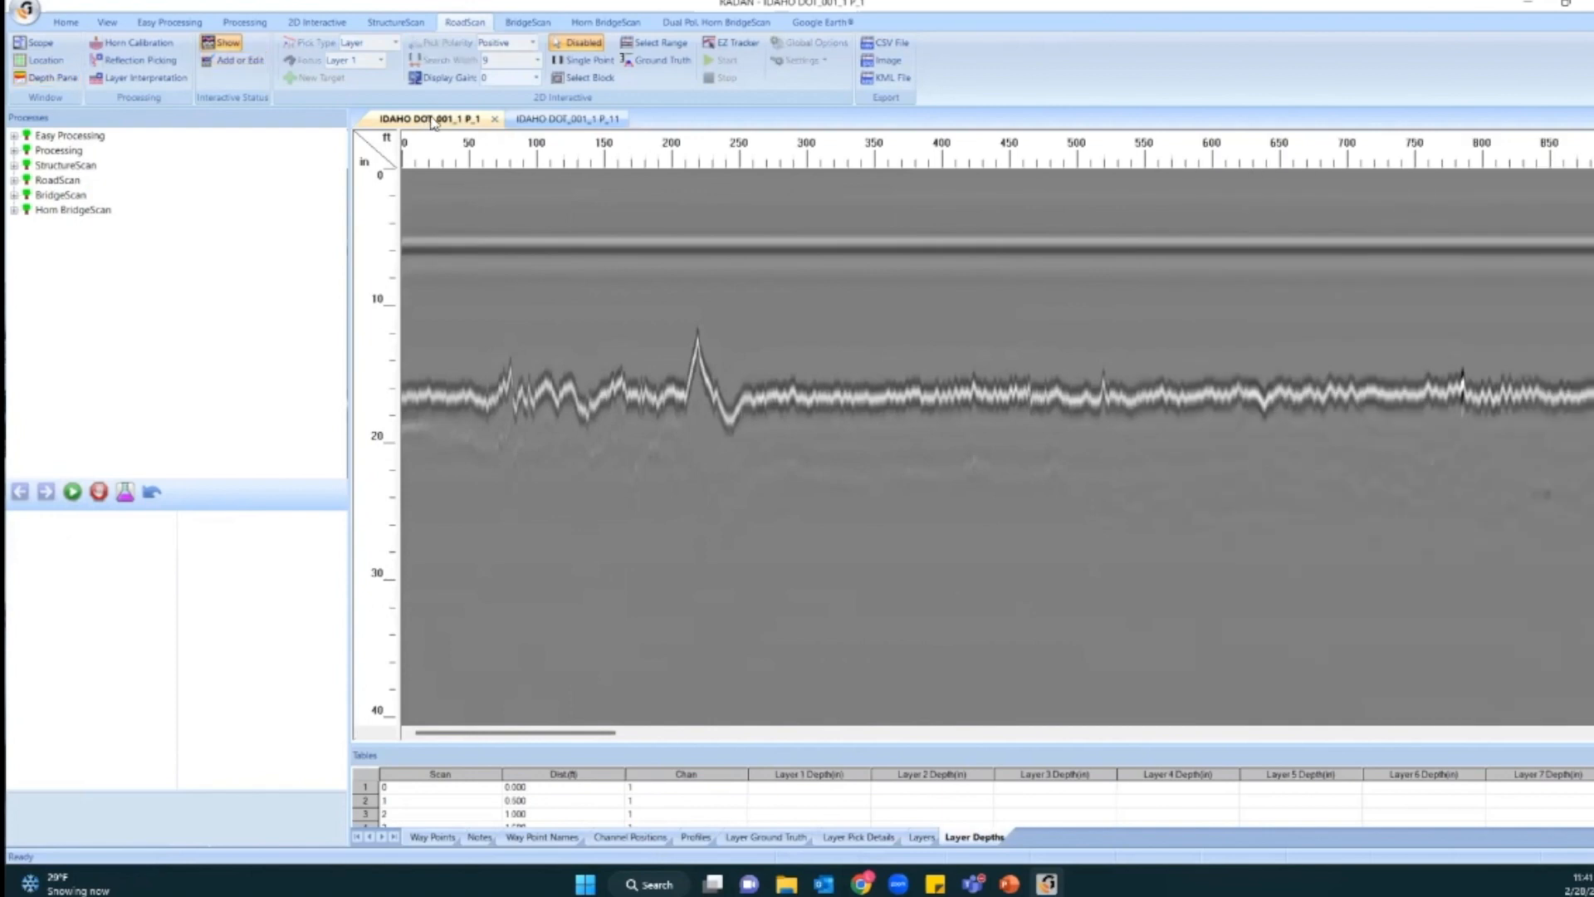
{"action": "left_click", "coordinate": [495, 120]}
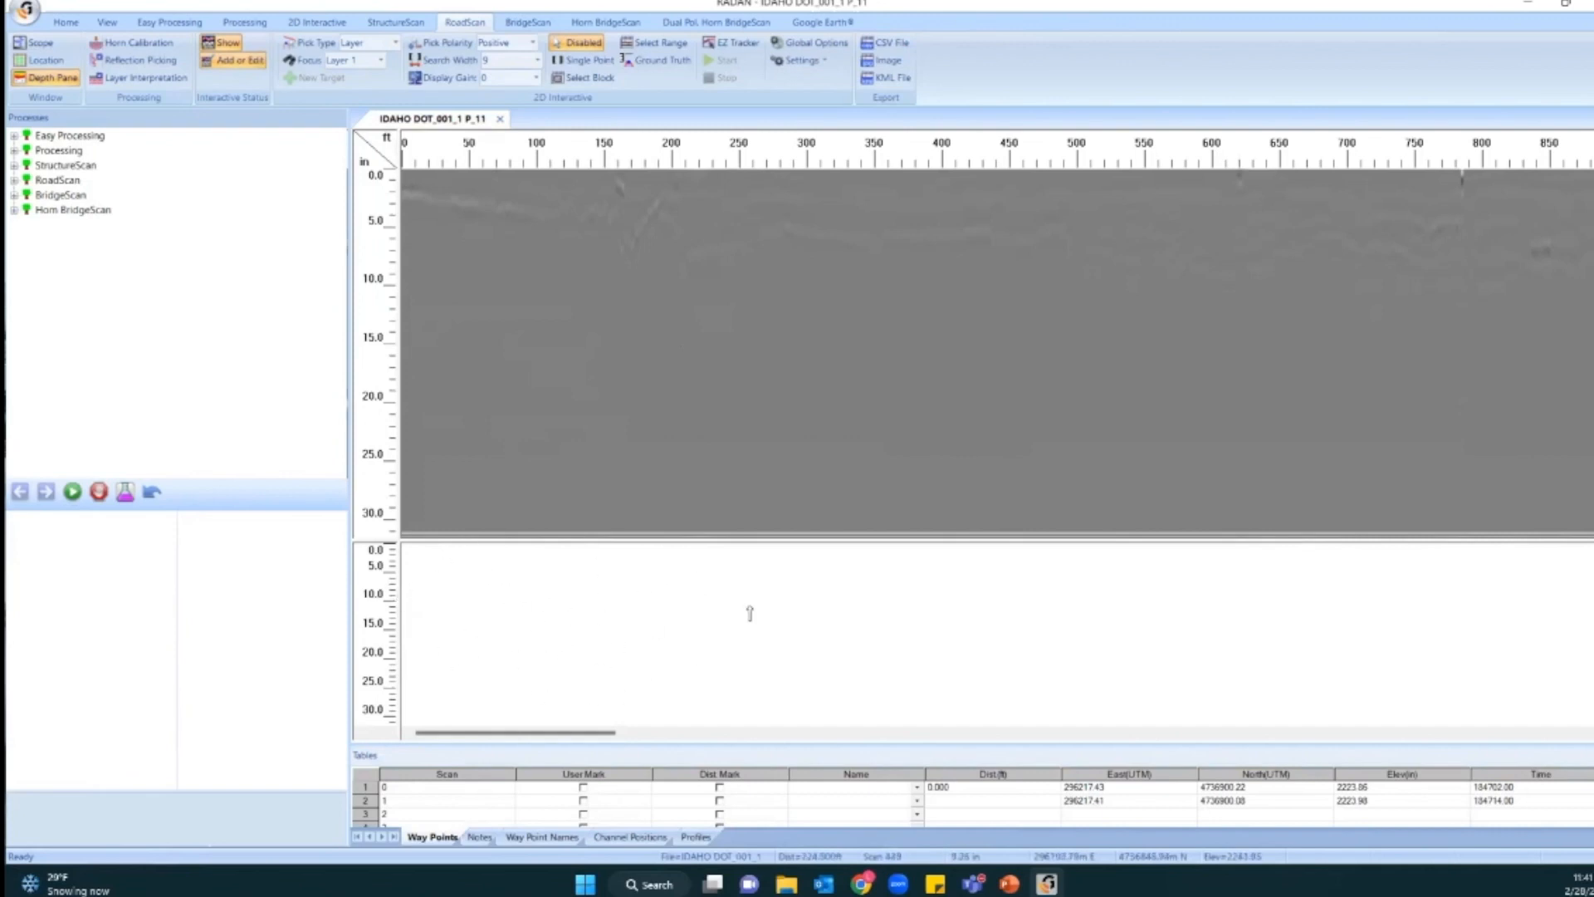
{"action": "left_click", "coordinate": [624, 626]}
{"action": "left_click", "coordinate": [207, 444]}
{"action": "left_click", "coordinate": [65, 23]}
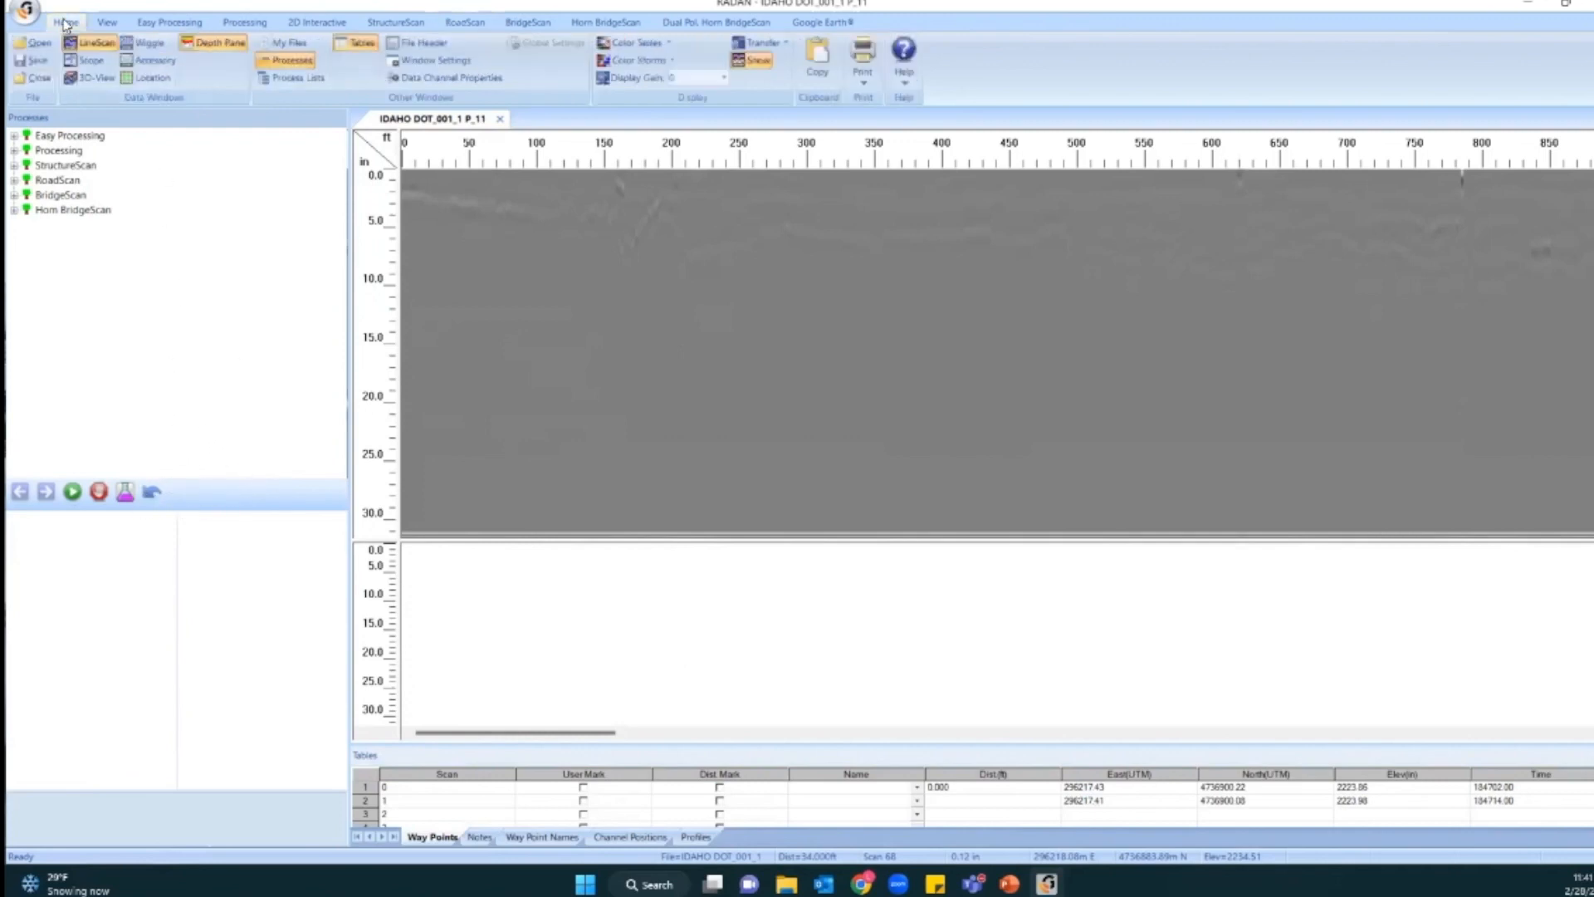
{"action": "left_click", "coordinate": [279, 62]}
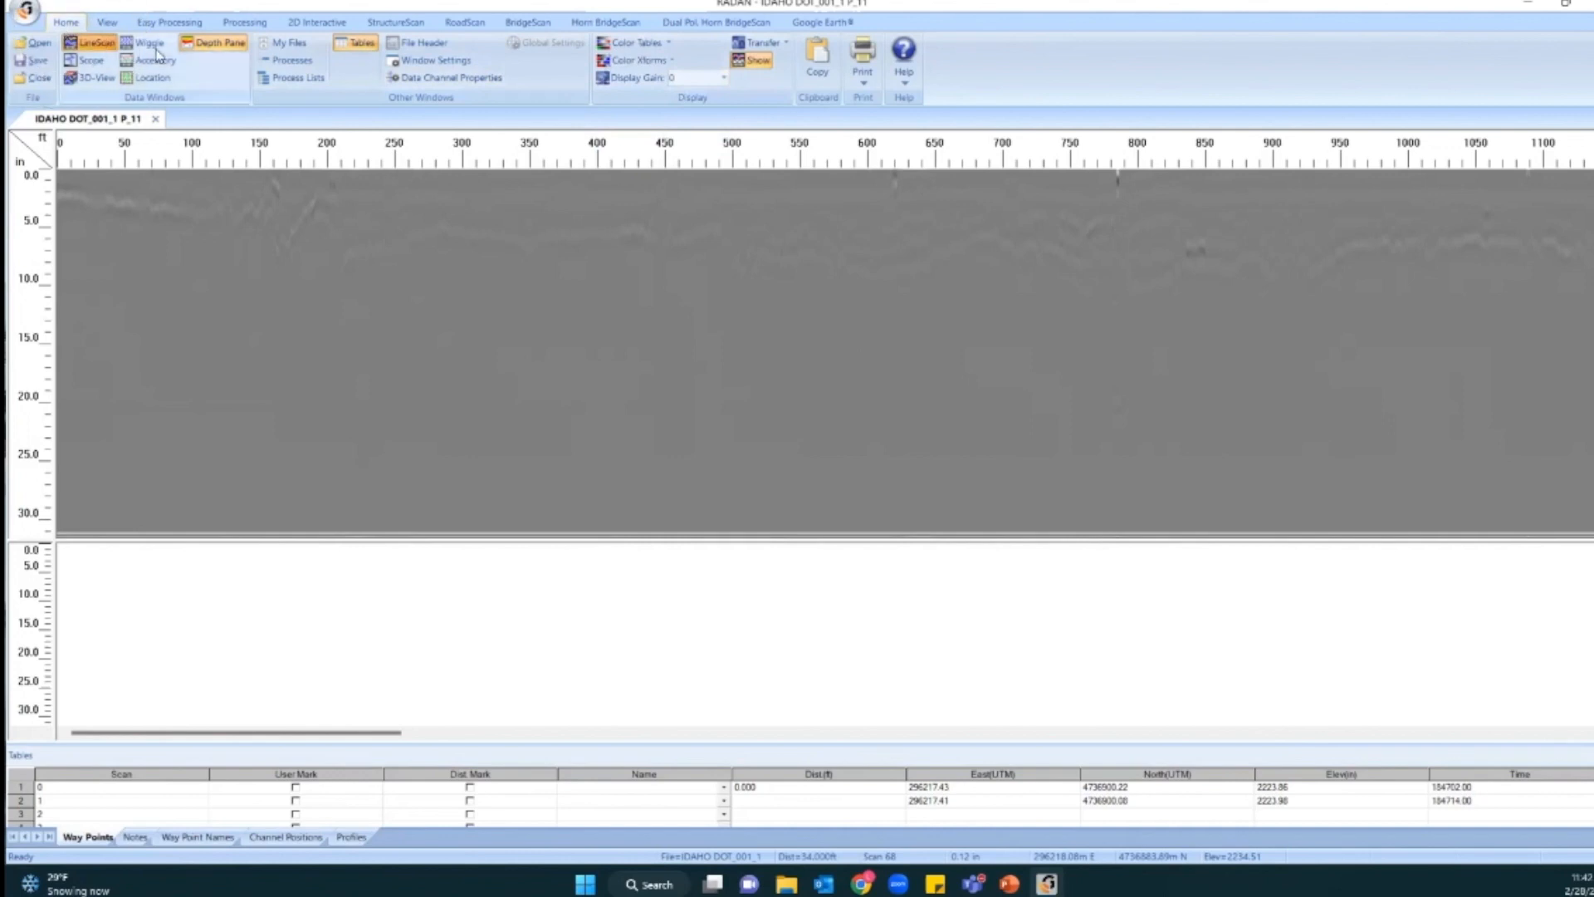
Set the display gain of the IDAHO DOT_001_1 P_11 profile to 20.
{"action": "left_click", "coordinate": [723, 77]}
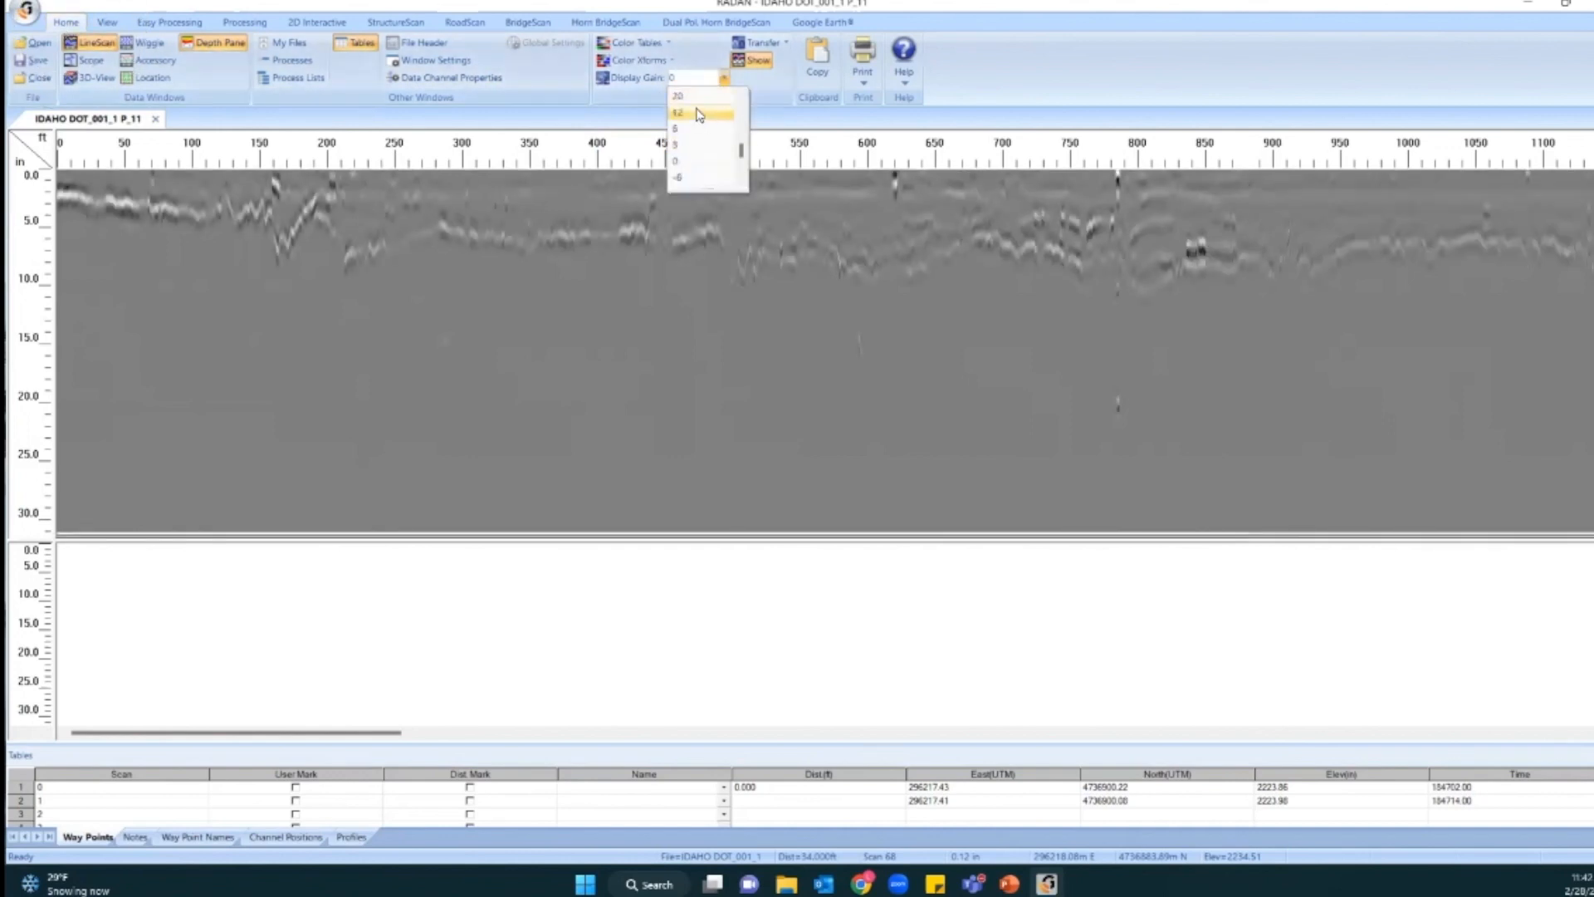
{"action": "scroll", "coordinate": [694, 114], "scroll_direction": "up", "scroll_amount": 1}
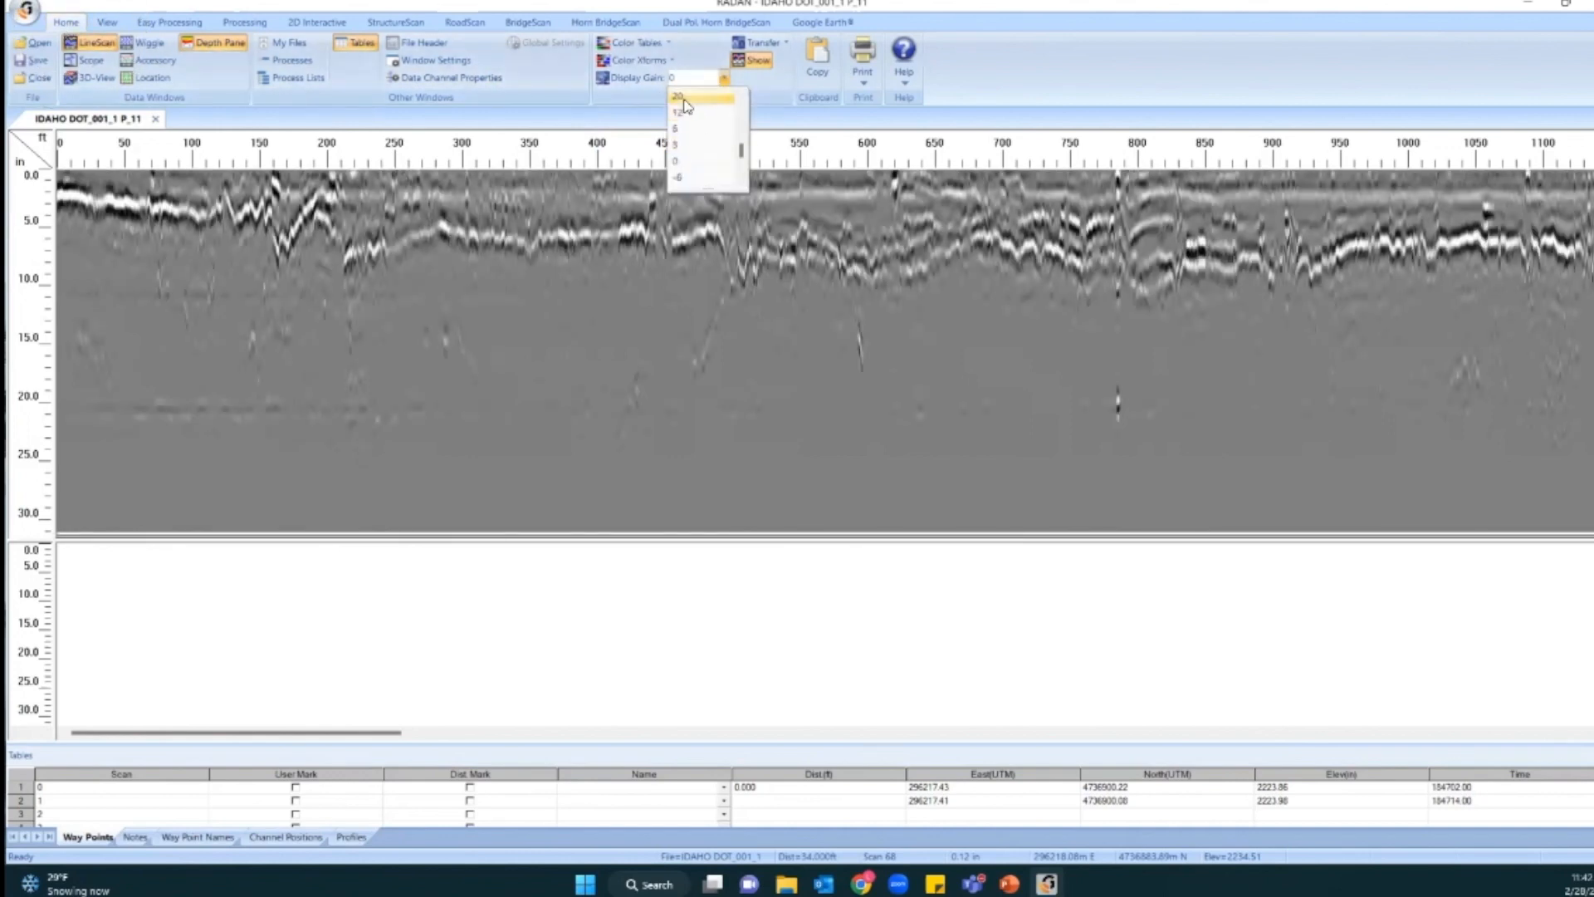
{"action": "left_click", "coordinate": [614, 265]}
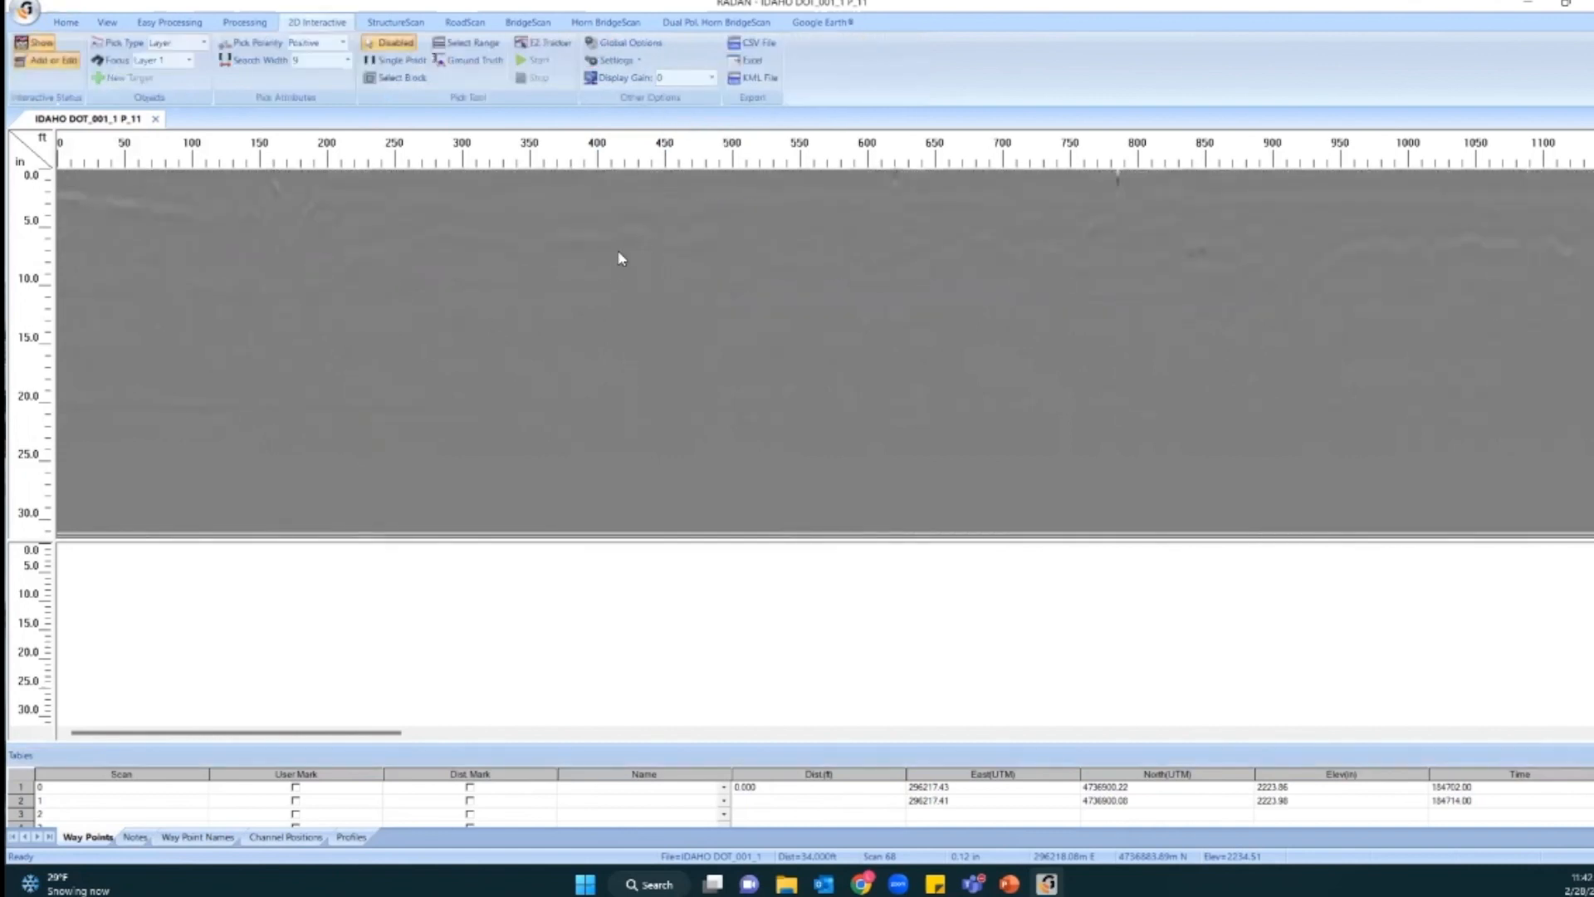
{"action": "right_click", "coordinate": [619, 259]}
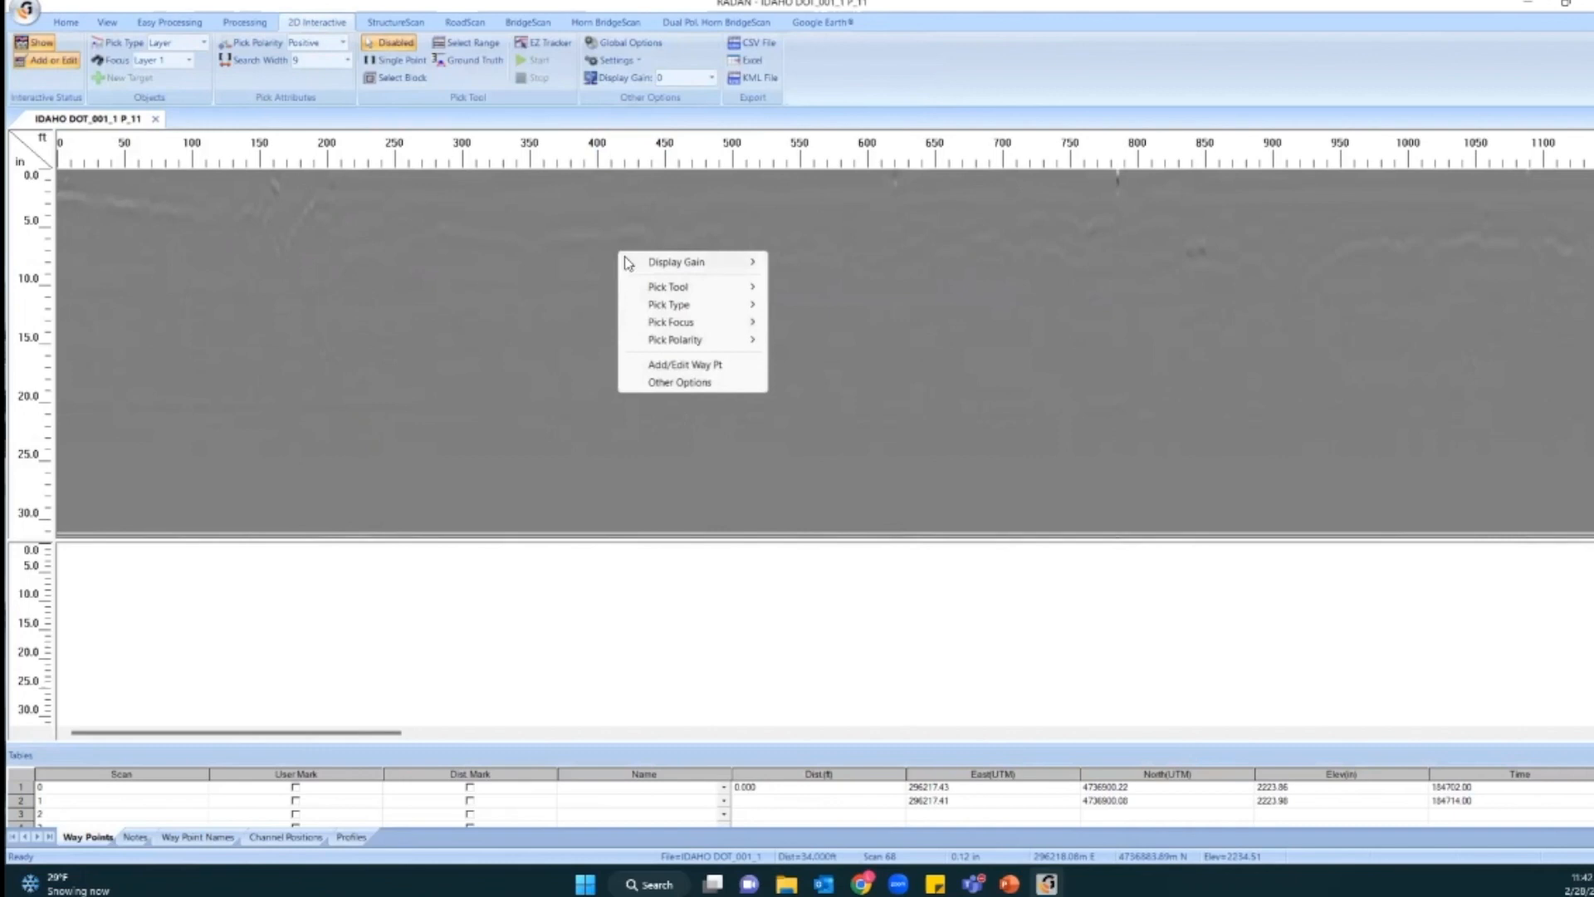
{"action": "mouse_move", "coordinate": [640, 264]}
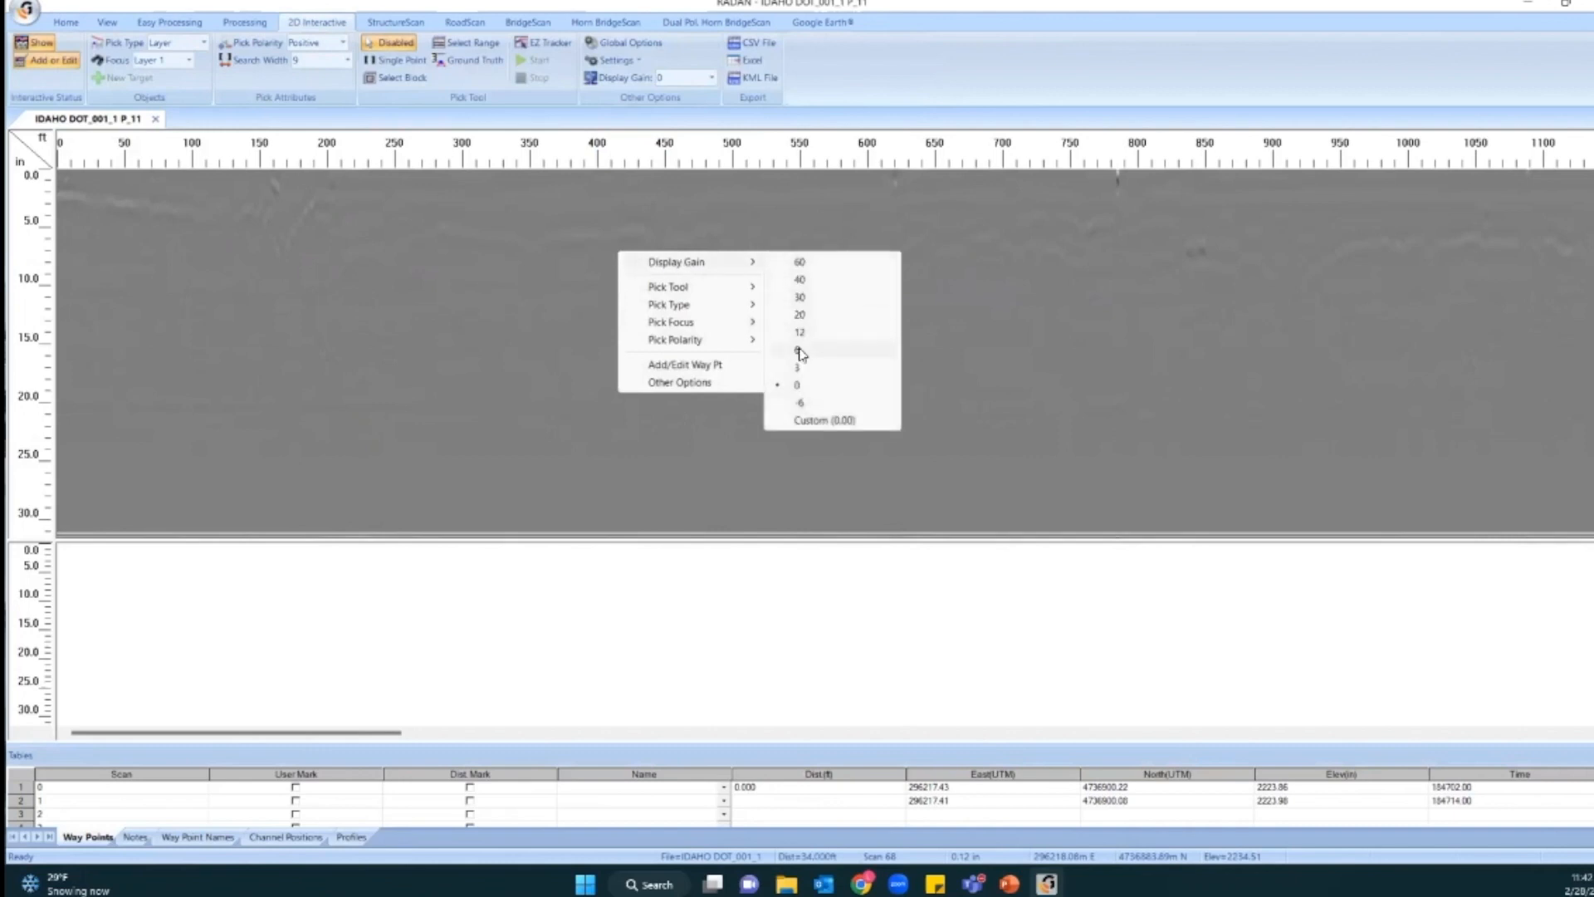
{"action": "left_click", "coordinate": [852, 424]}
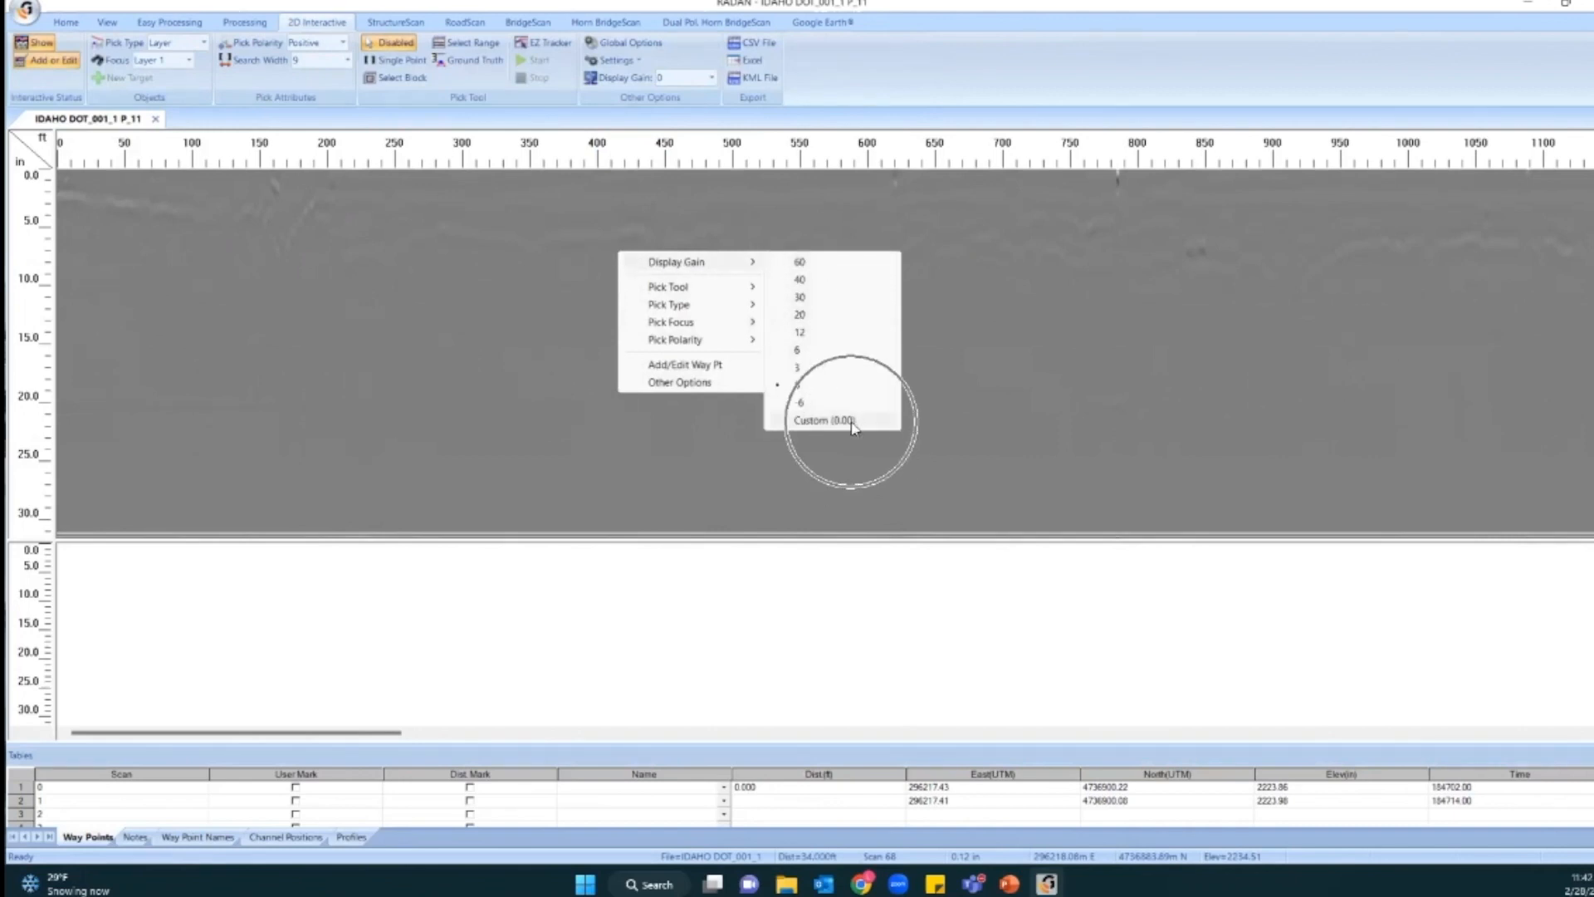
{"action": "left_click", "coordinate": [843, 318]}
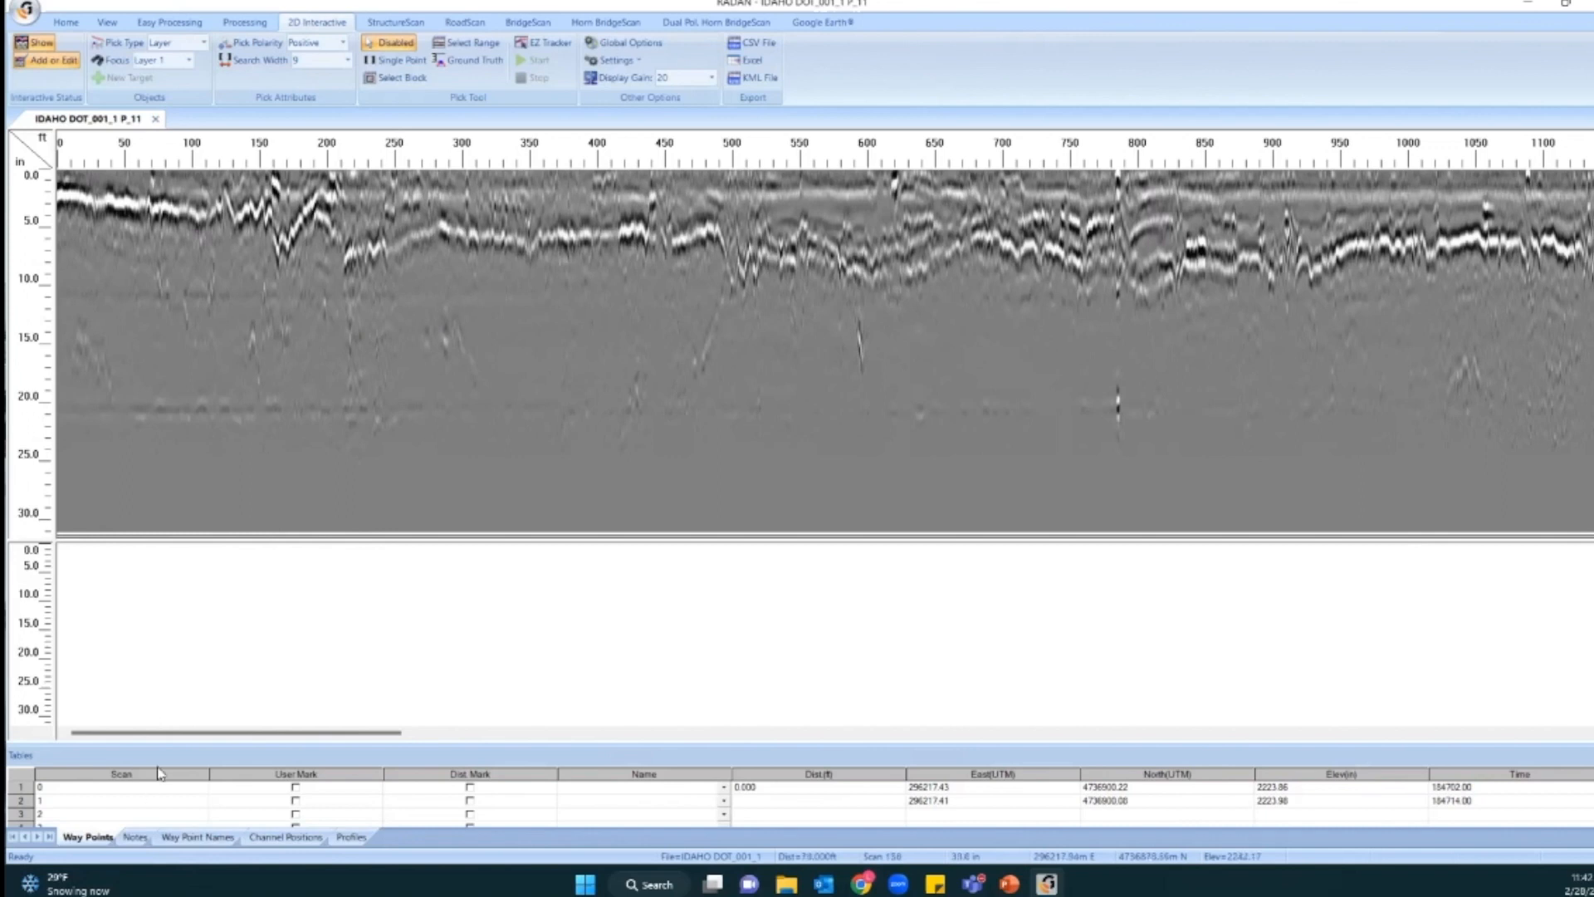
Apply the built-in 07 - LM 12 color transform to the P_11 profile.
{"action": "mouse_move", "coordinate": [173, 733]}
{"action": "left_mouse_down"}
{"action": "mouse_move", "coordinate": [584, 714]}
{"action": "mouse_move", "coordinate": [1067, 751]}
{"action": "mouse_move", "coordinate": [145, 729]}
{"action": "left_mouse_up"}
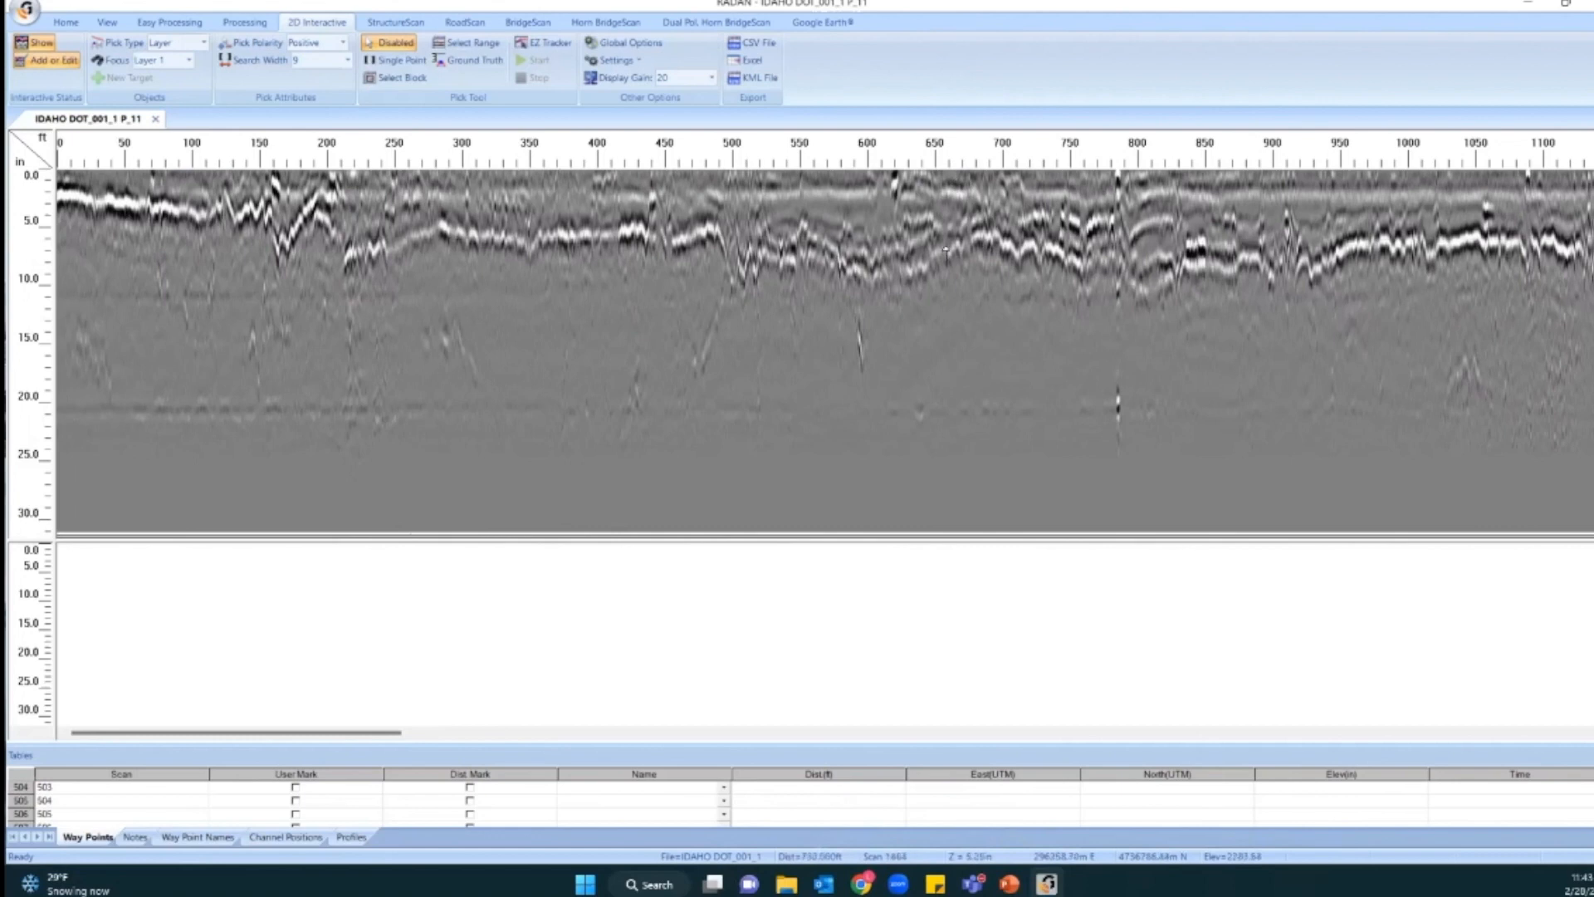
{"action": "mouse_move", "coordinate": [87, 733]}
{"action": "left_mouse_down"}
{"action": "mouse_move", "coordinate": [203, 735]}
{"action": "mouse_move", "coordinate": [81, 734]}
{"action": "left_mouse_up"}
{"action": "left_click", "coordinate": [66, 23]}
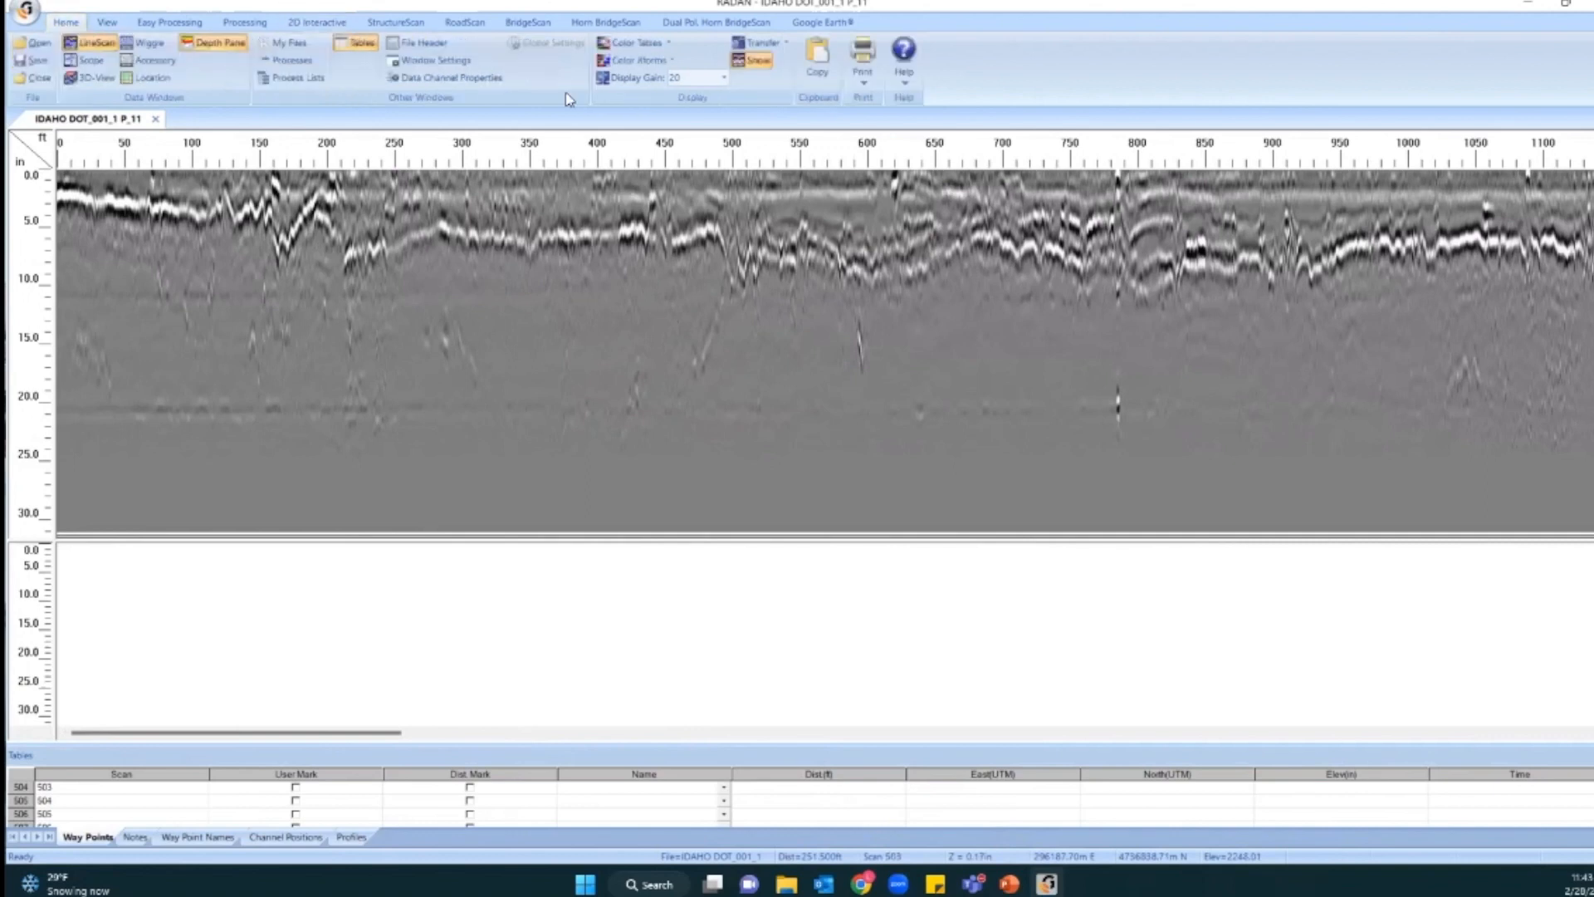
{"action": "left_click", "coordinate": [661, 62]}
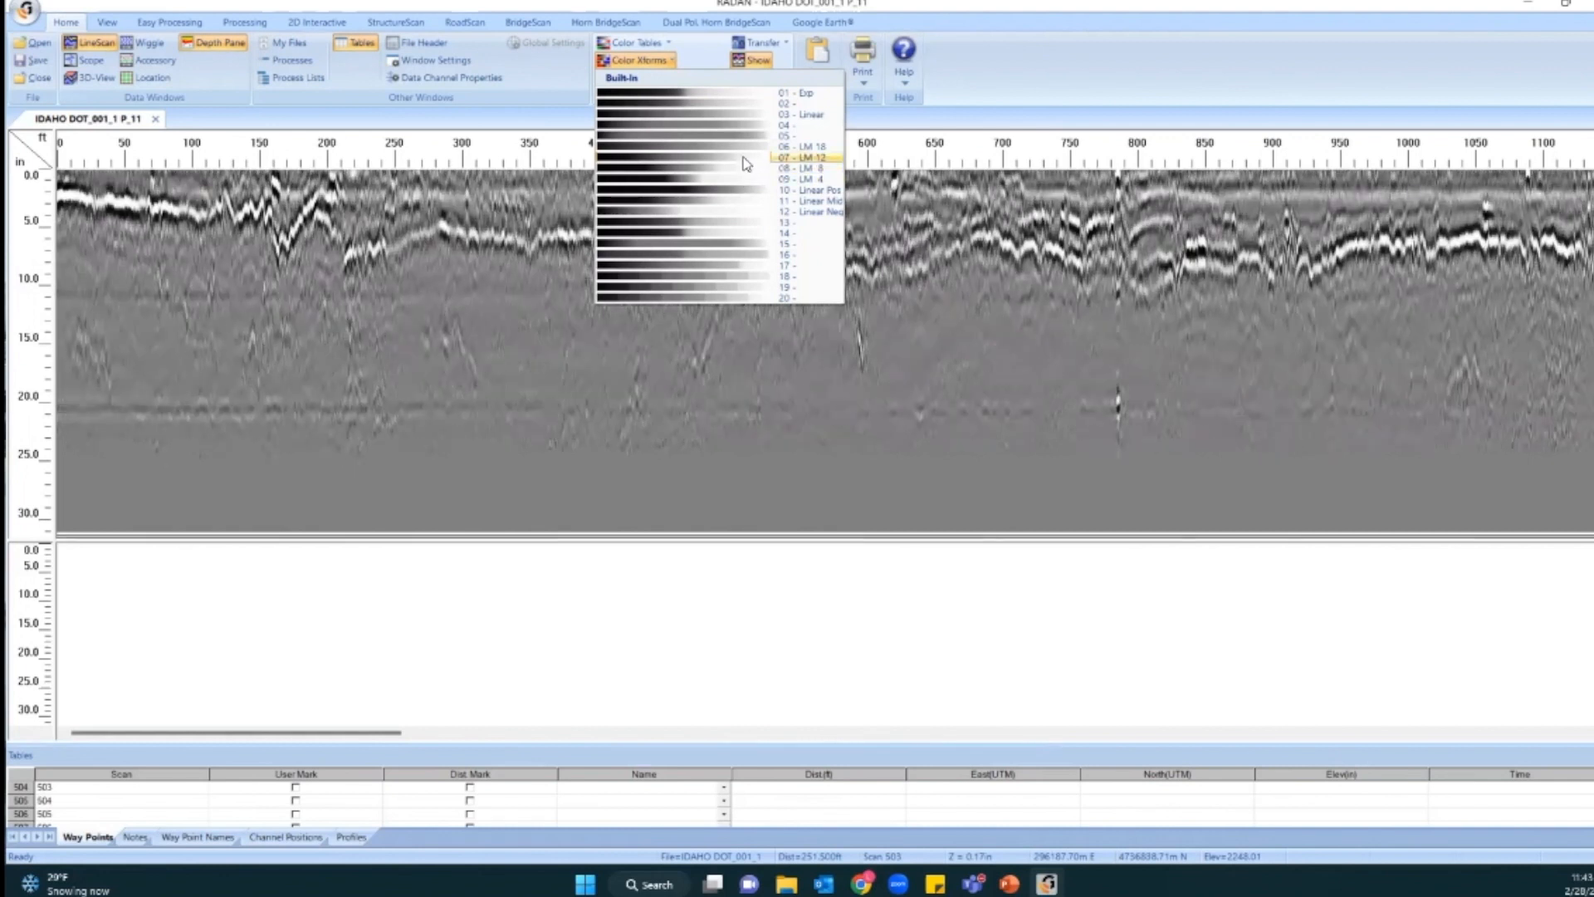
{"action": "left_click", "coordinate": [745, 163]}
Examine the pavement layer reflections along the P_11 profile from about 120 to 2450 ft.
{"action": "left_click_drag", "start_coordinate": [210, 736], "coordinate": [596, 712]}
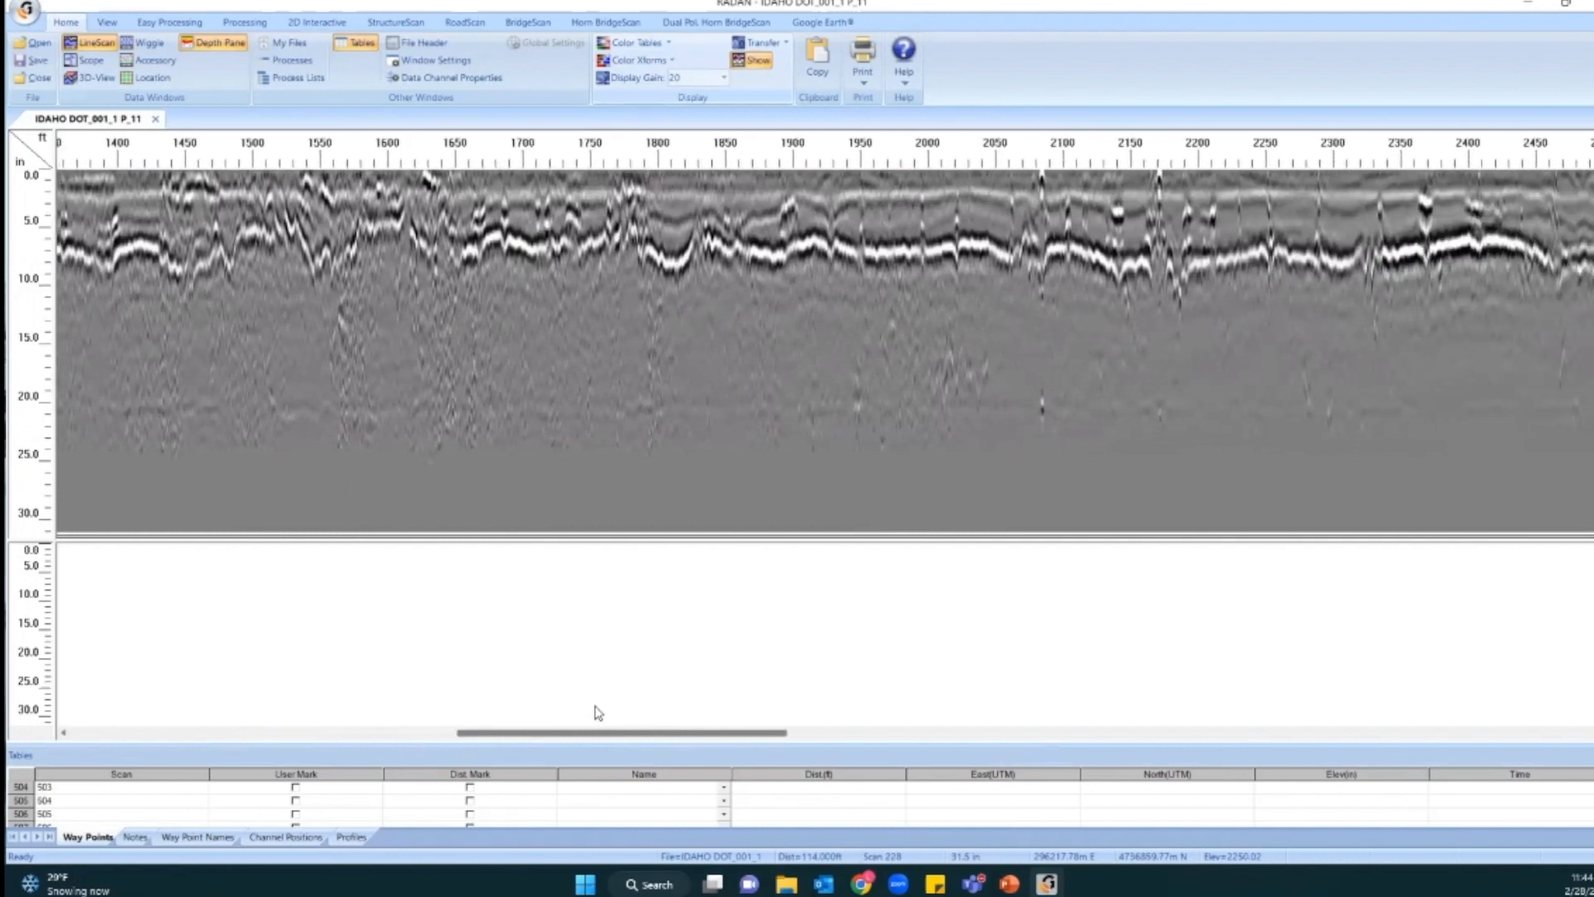
{"action": "left_click_drag", "start_coordinate": [596, 711], "coordinate": [367, 714]}
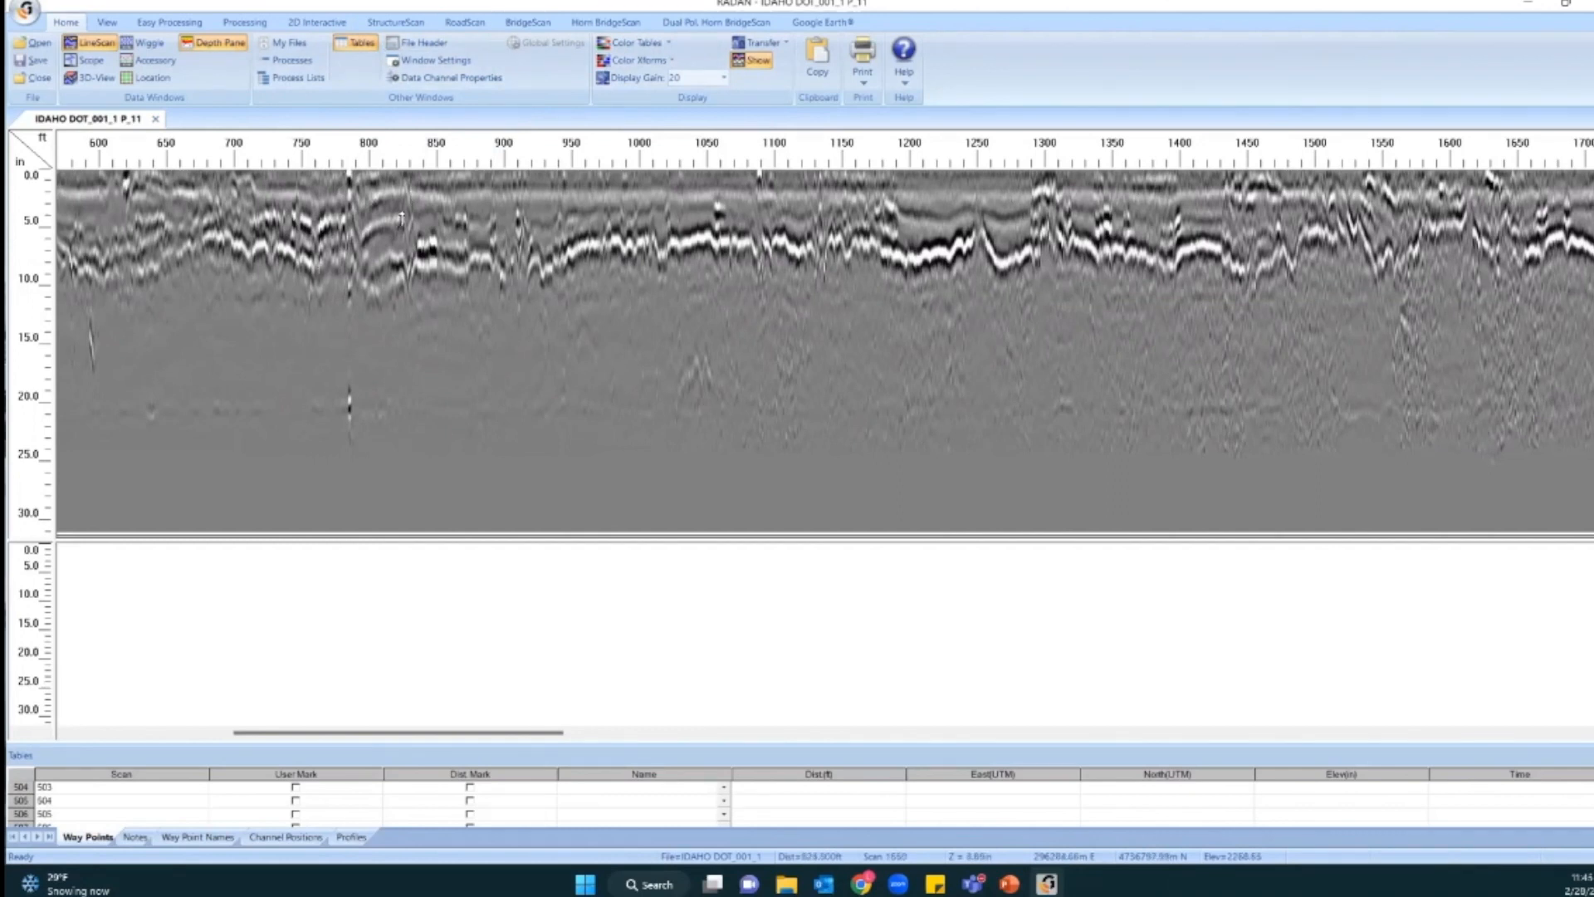
{"action": "left_click", "coordinate": [461, 23]}
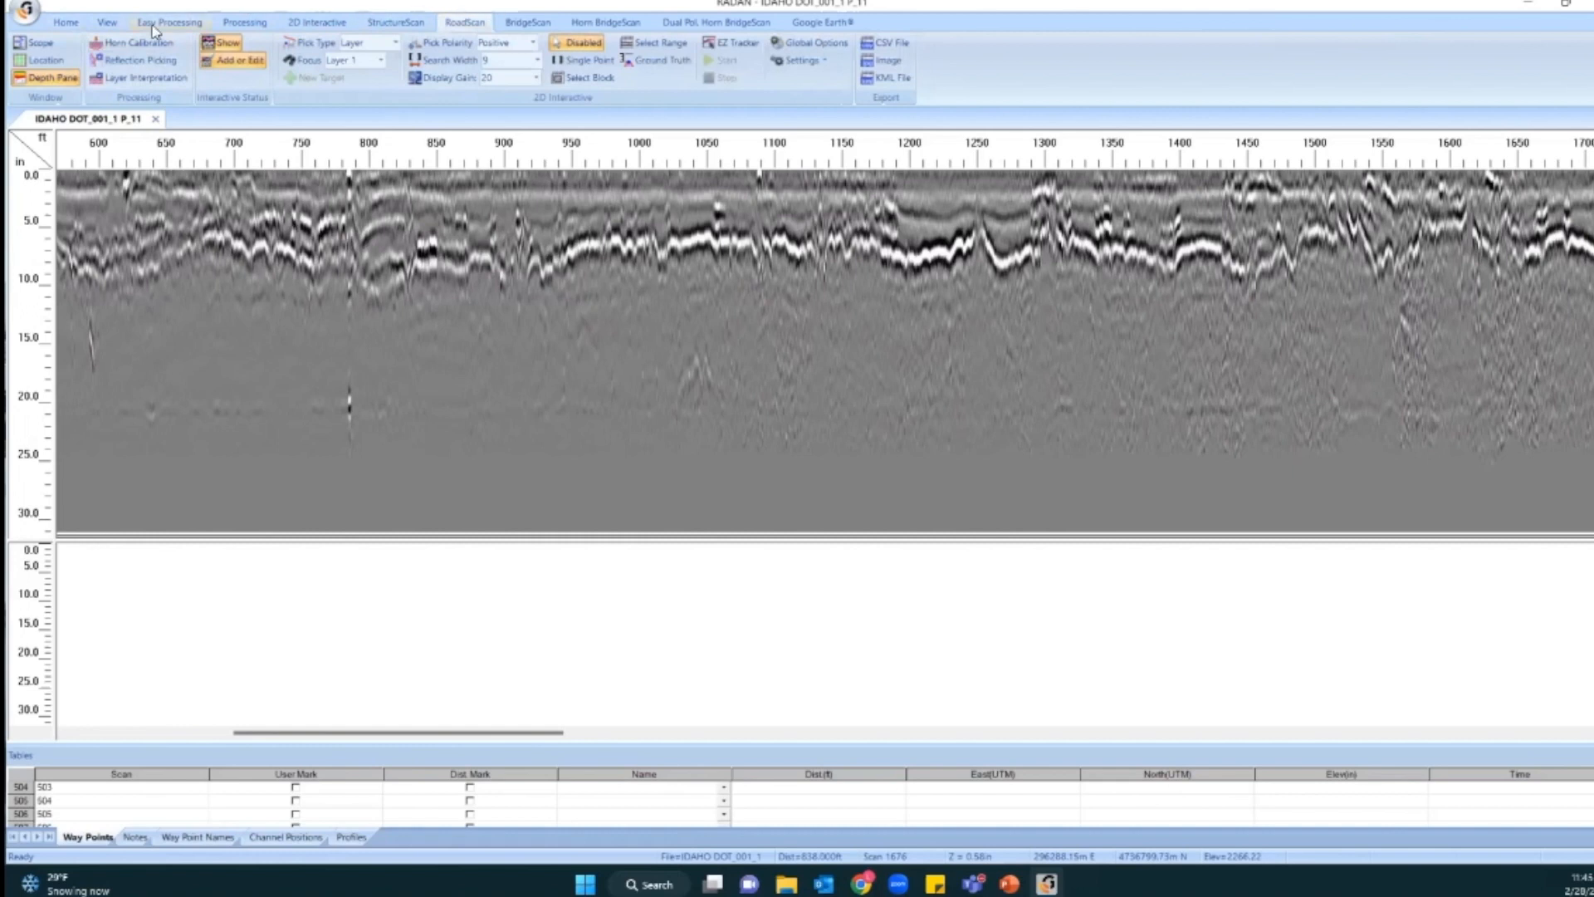
{"action": "key", "text": "ctrl"}
{"action": "key", "text": "ctrl"}
{"action": "left_click", "coordinate": [245, 22]}
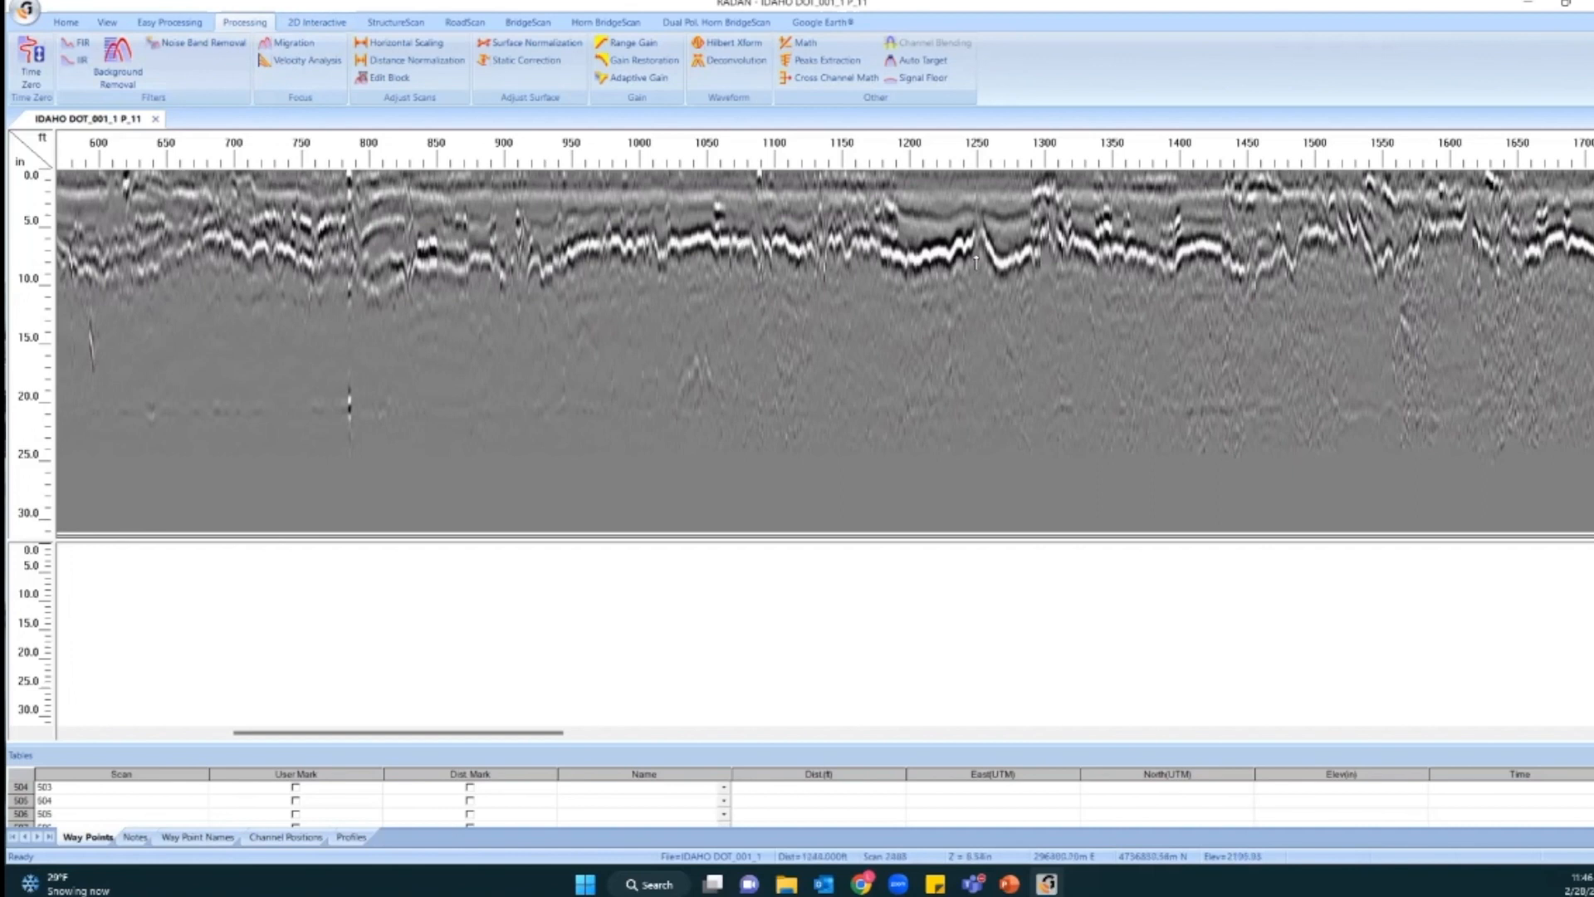
{"action": "scroll", "coordinate": [354, 270], "scroll_direction": "left", "scroll_amount": 5}
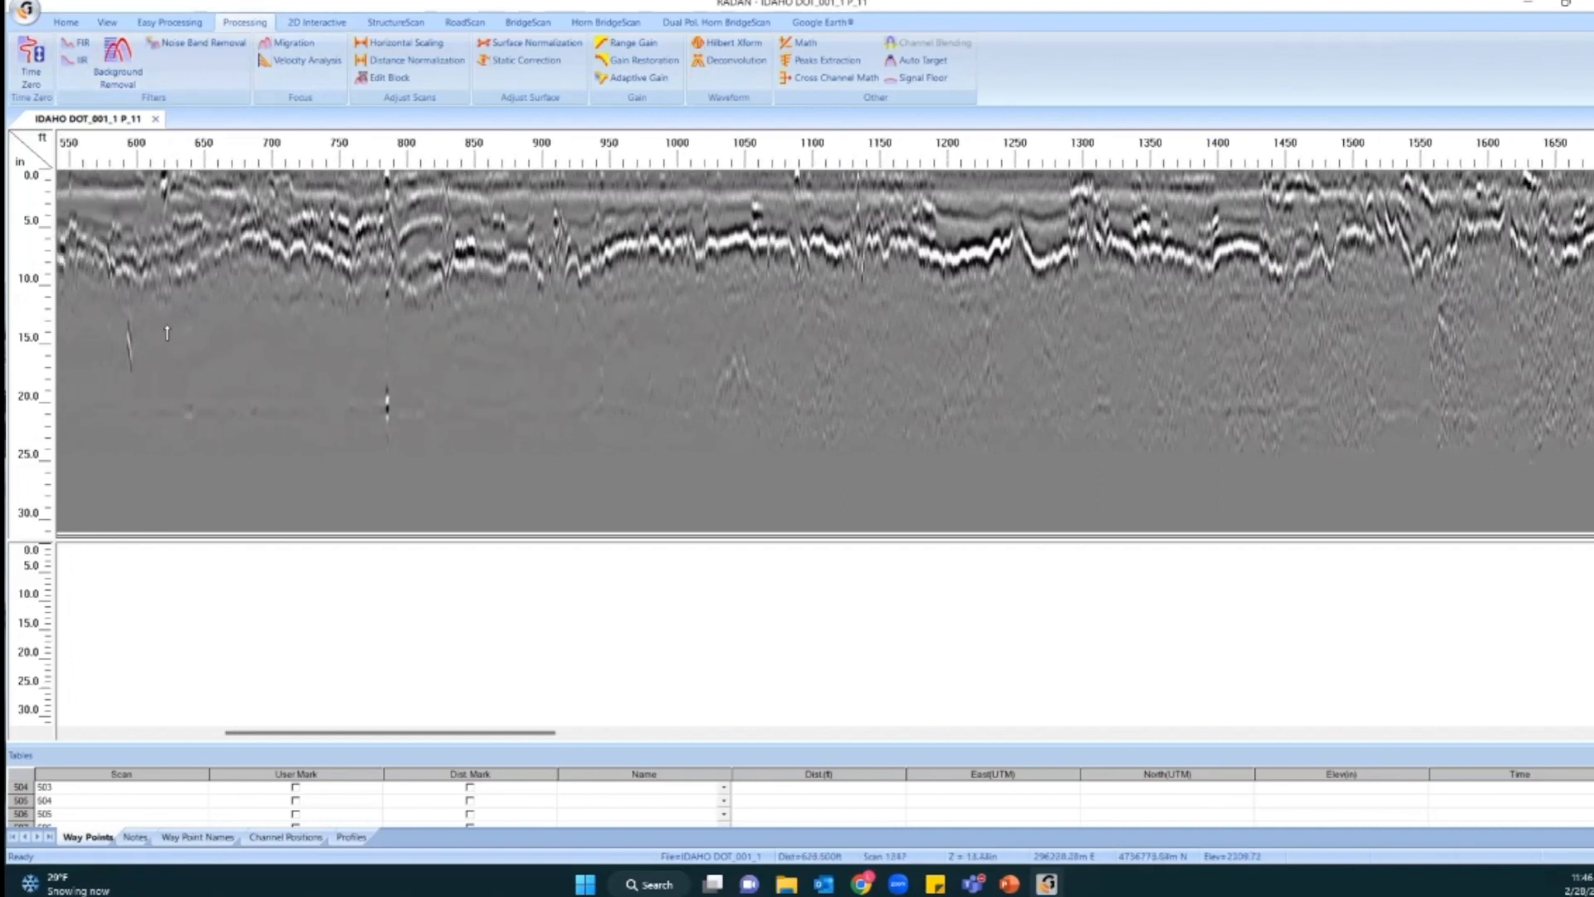
{"action": "scroll", "coordinate": [165, 332], "scroll_direction": "left", "scroll_amount": 8}
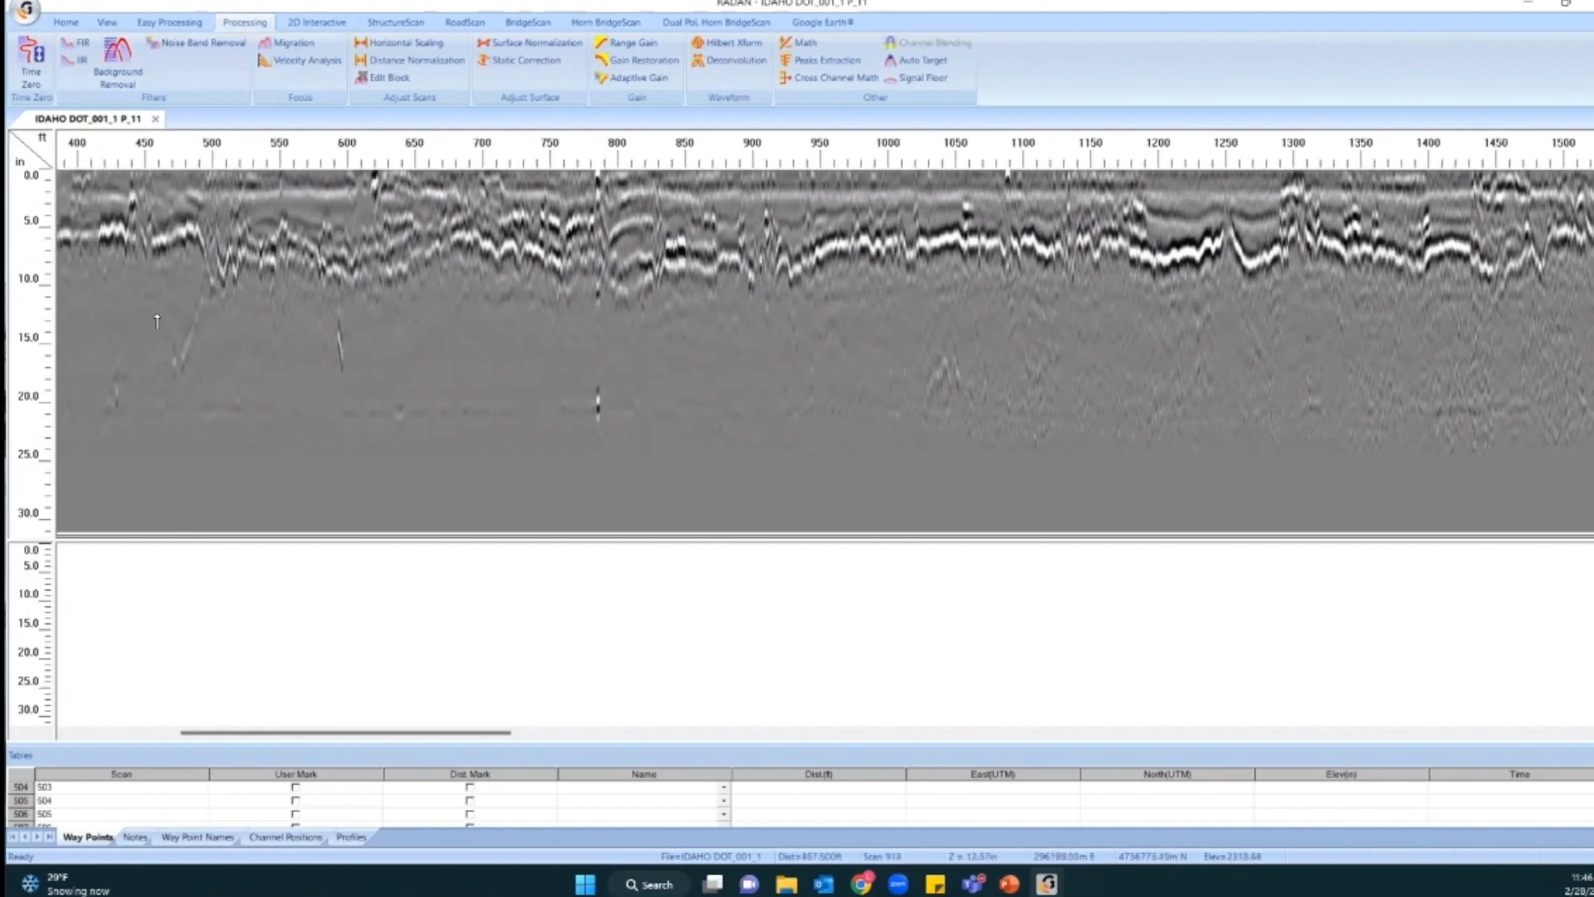
{"action": "scroll", "coordinate": [141, 324], "scroll_direction": "left", "scroll_amount": 6}
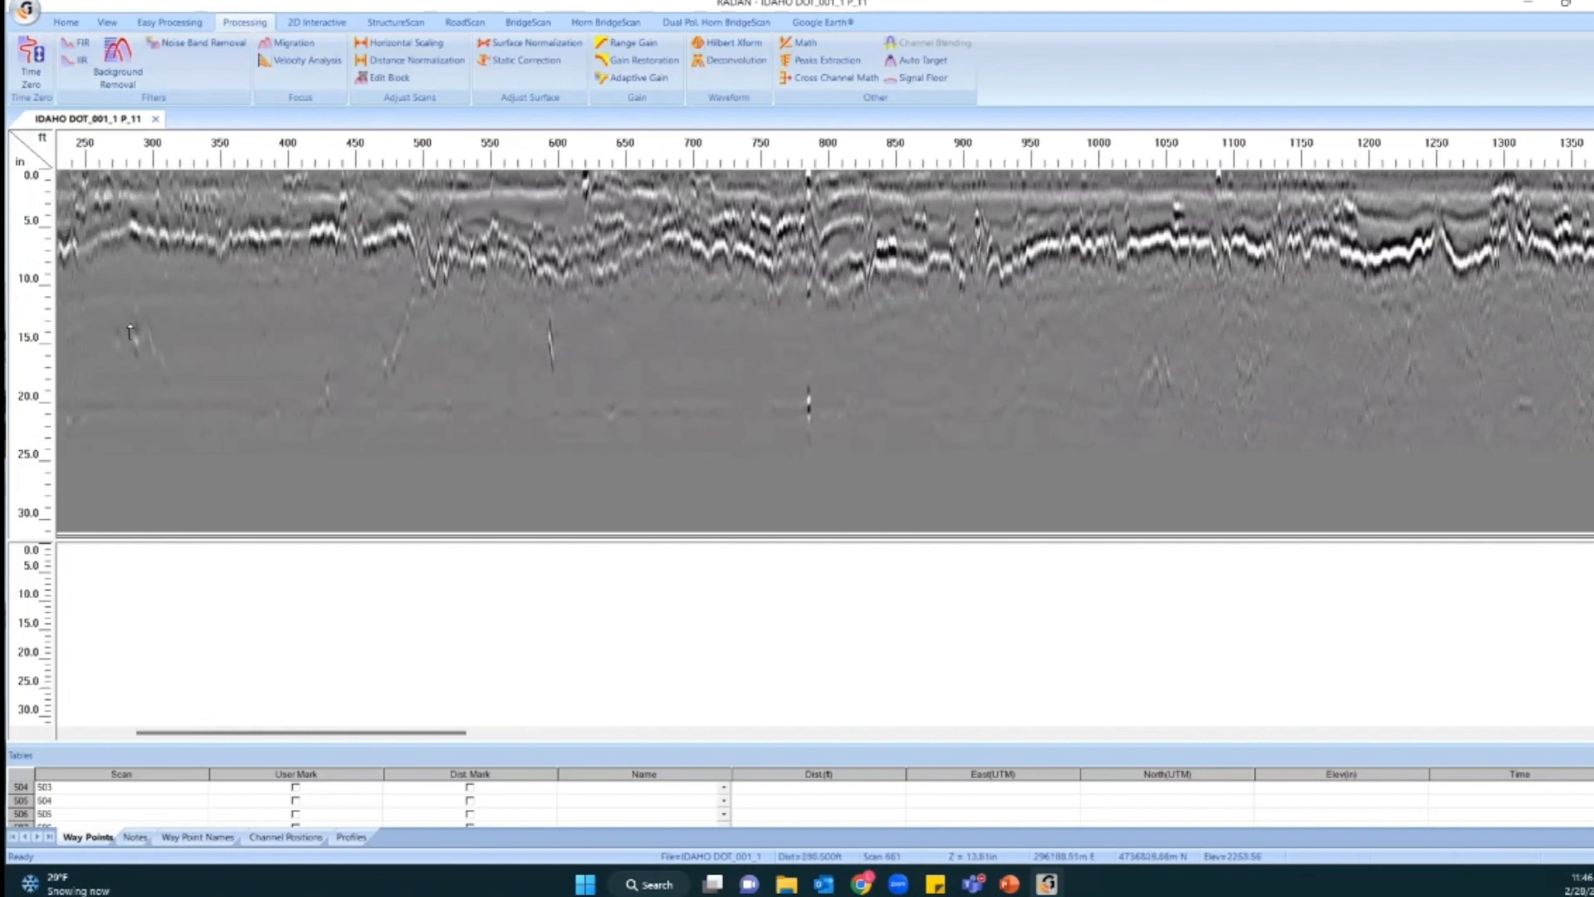
{"action": "scroll", "coordinate": [125, 334], "scroll_direction": "left", "scroll_amount": 5}
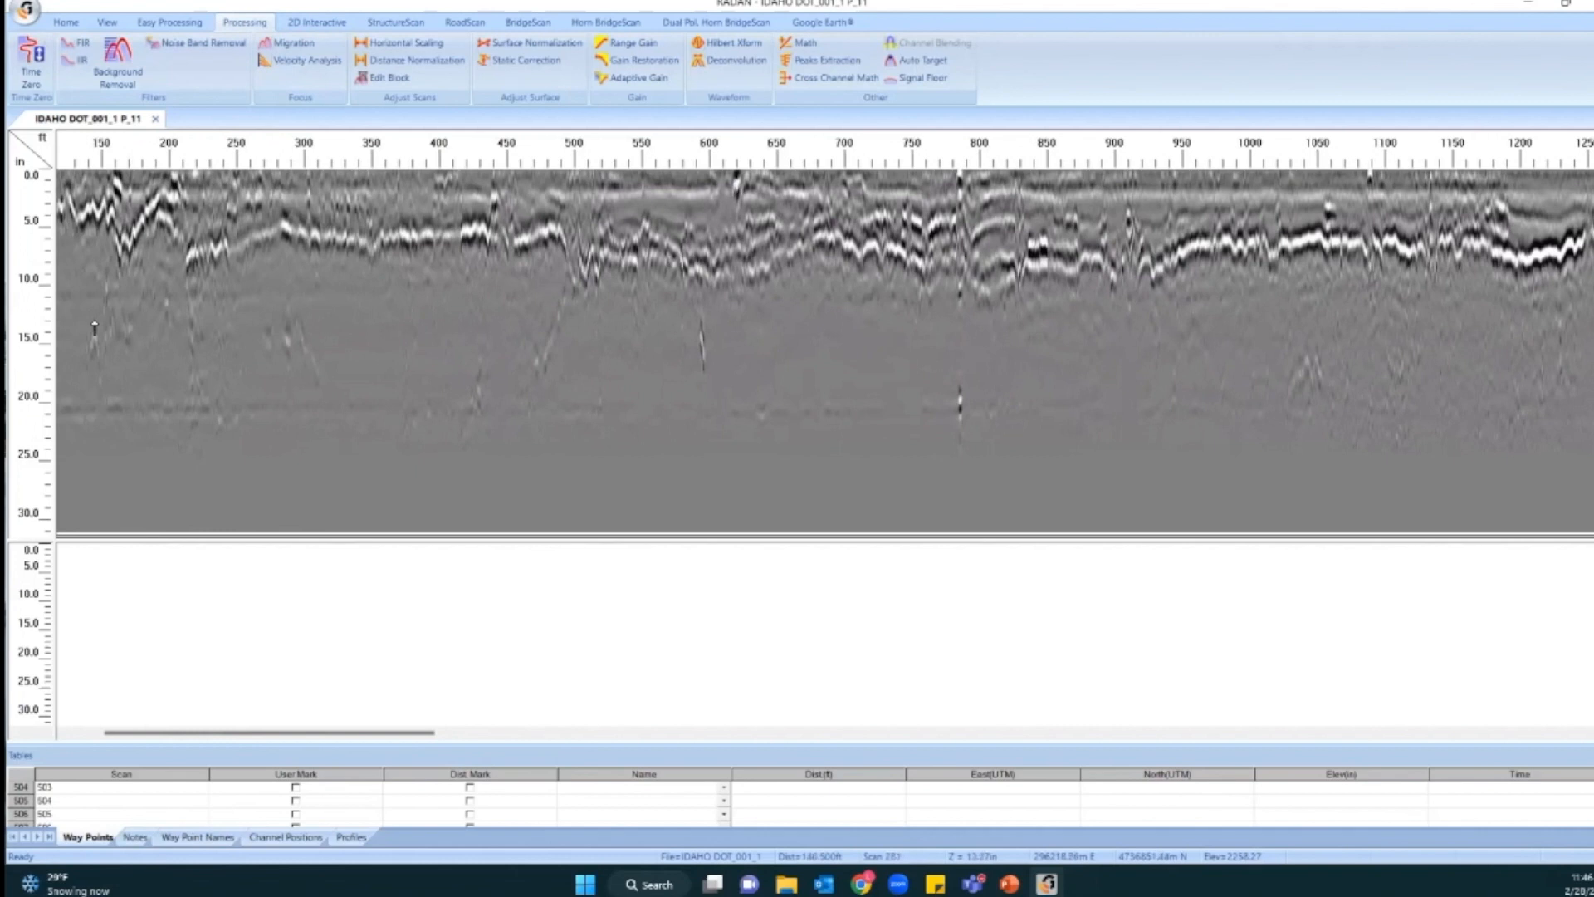
Run RoadScan Layer Interpretation for 1 layer with a 0.04 in minimum depth and review the automatic picks along the profile.
{"action": "left_click", "coordinate": [465, 23]}
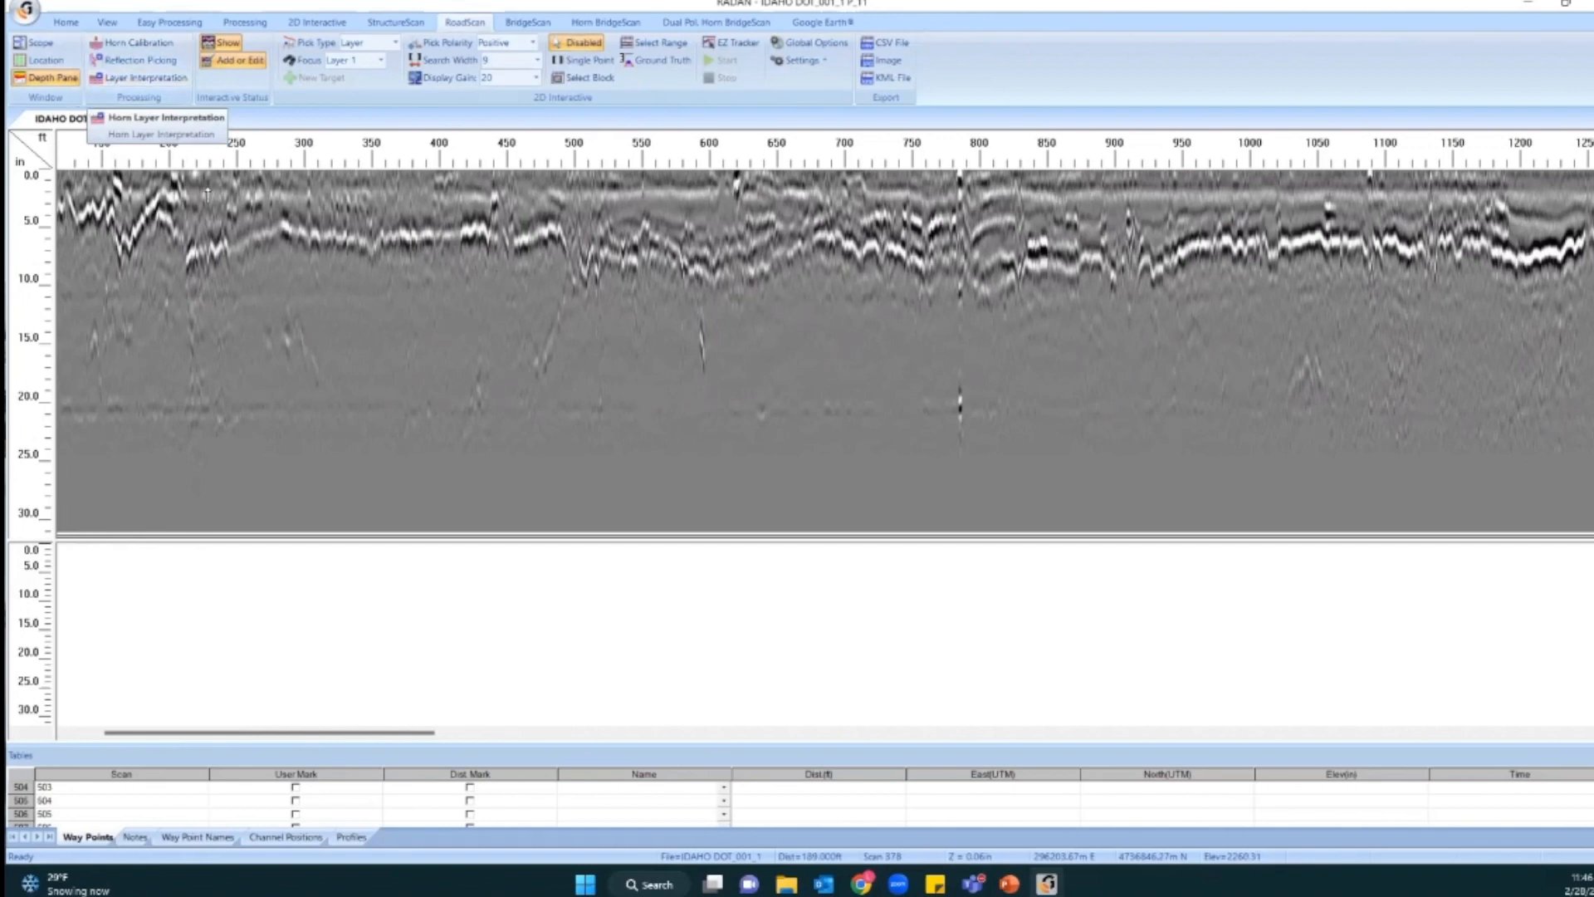
{"action": "left_click", "coordinate": [142, 80]}
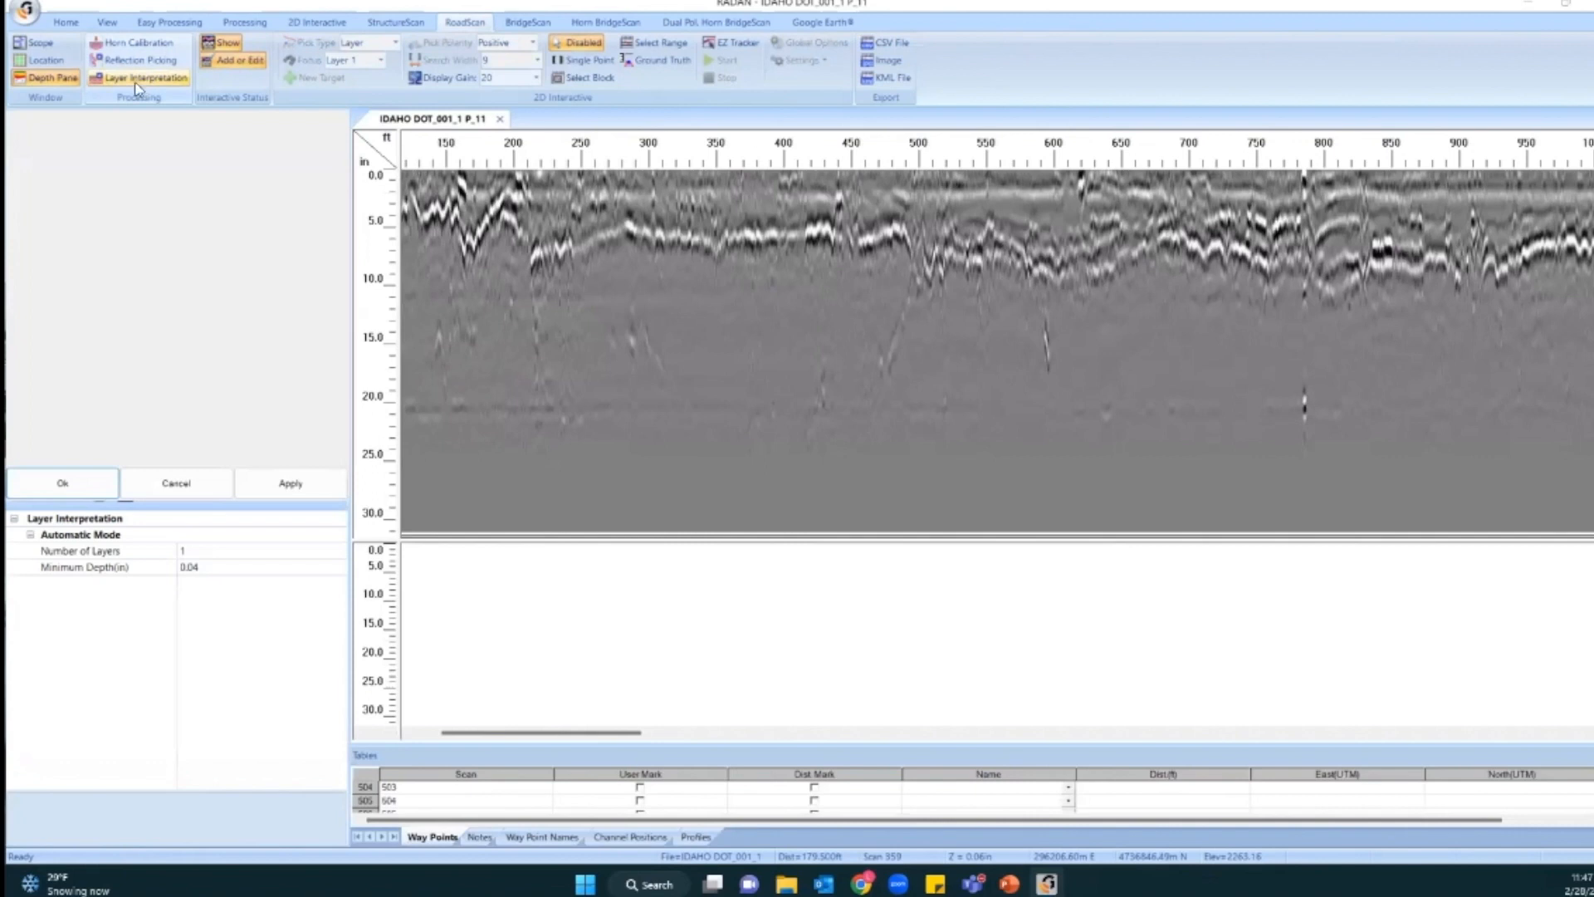
{"action": "left_click", "coordinate": [222, 550]}
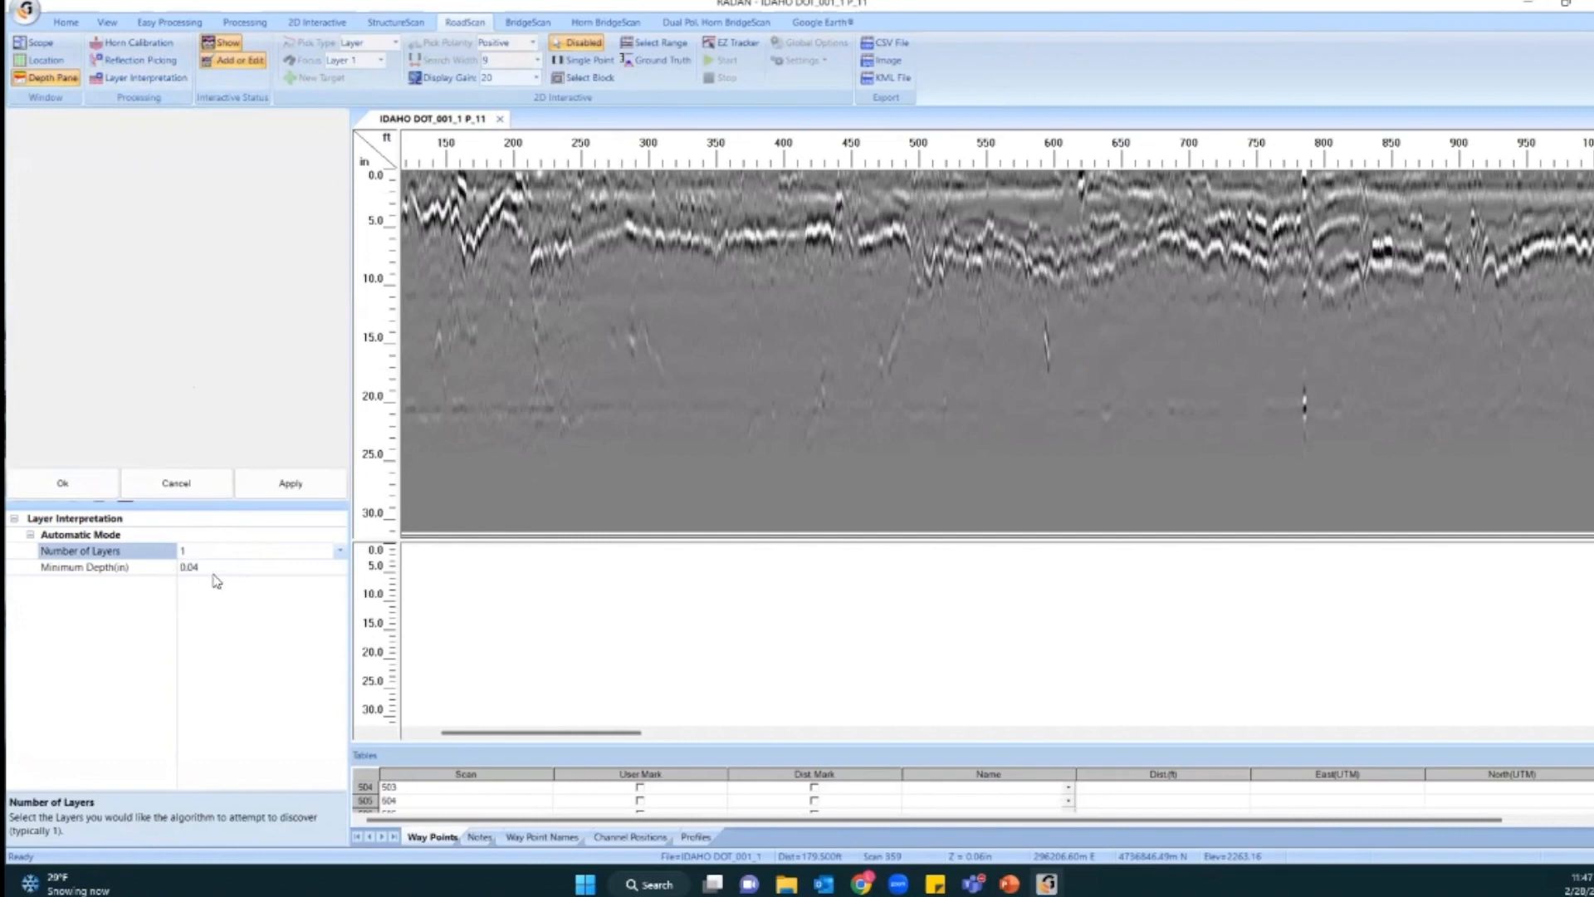
{"action": "left_click", "coordinate": [62, 482]}
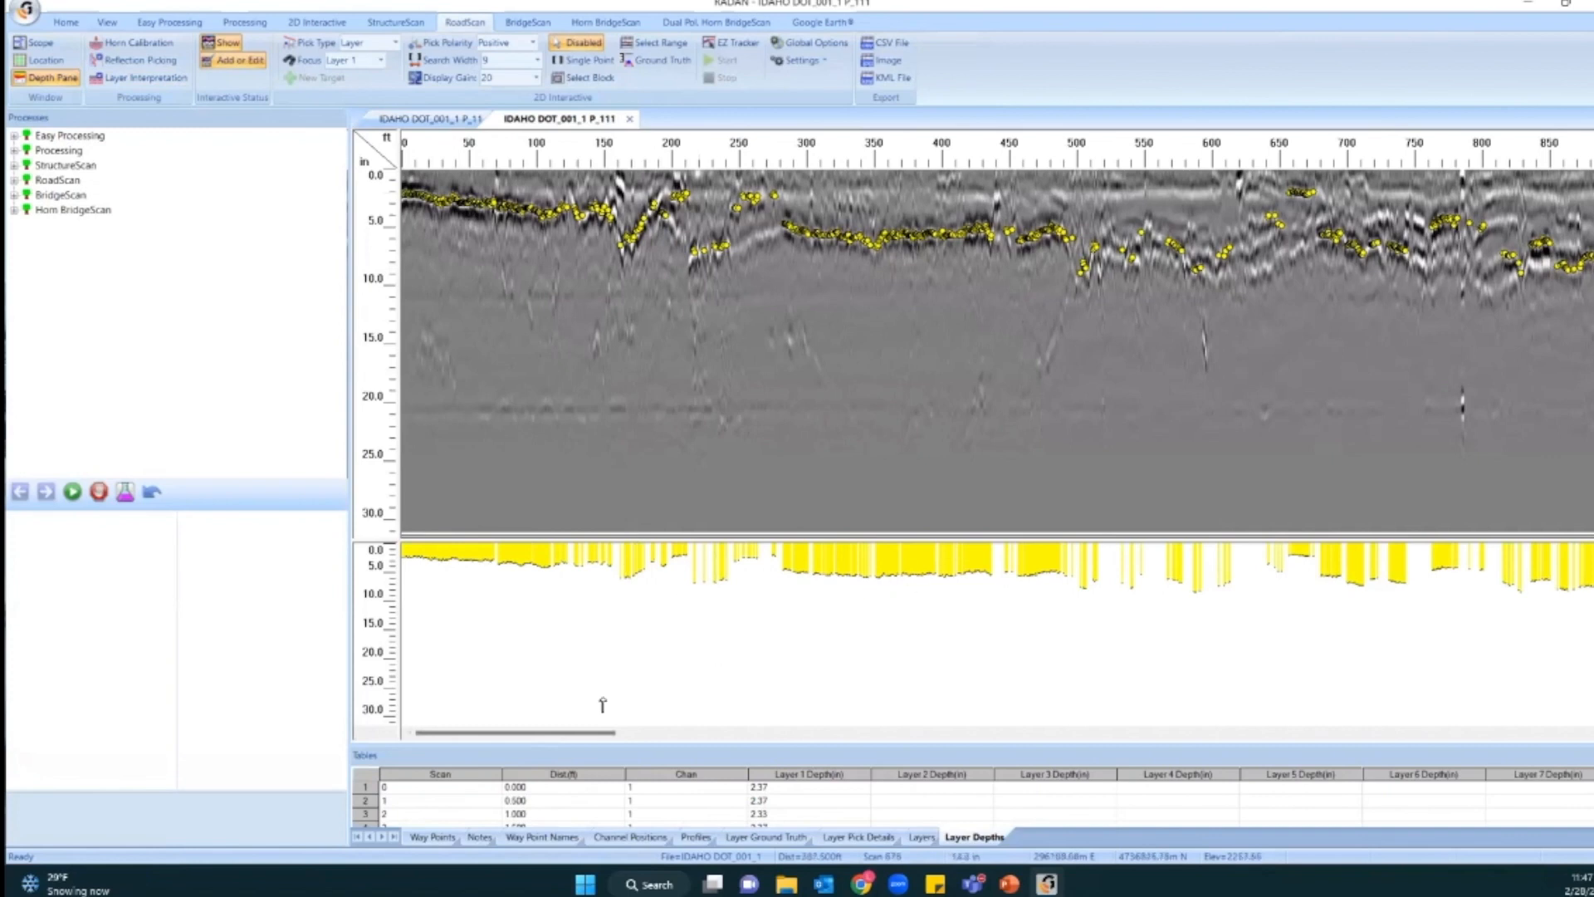
{"action": "left_click_drag", "start_coordinate": [577, 733], "coordinate": [834, 701]}
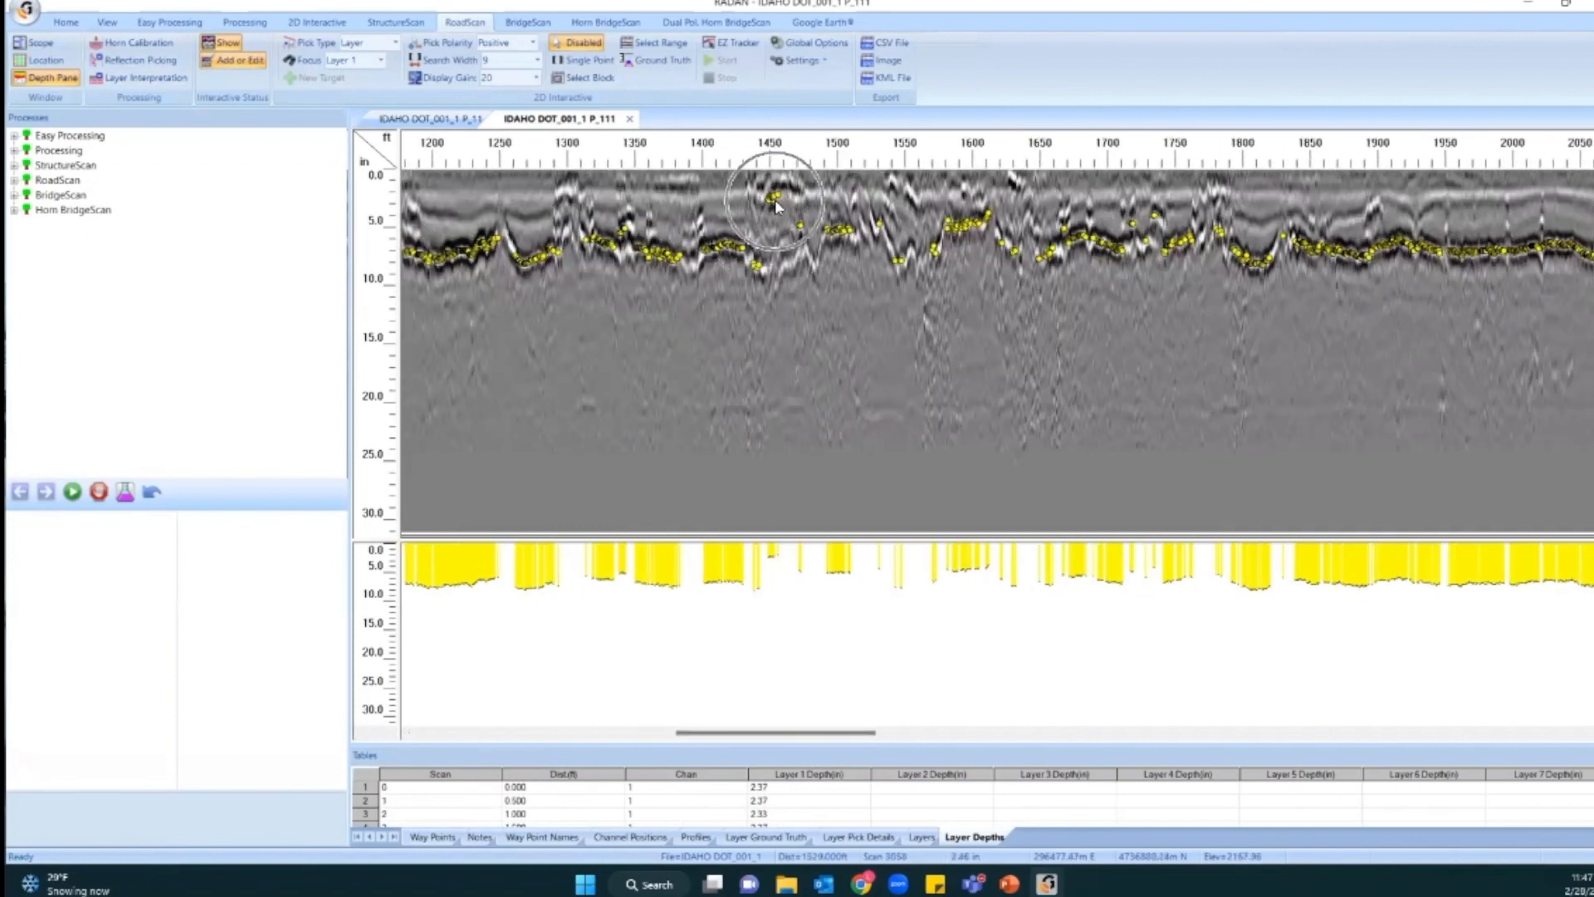
{"action": "left_click_drag", "start_coordinate": [799, 733], "coordinate": [1108, 713]}
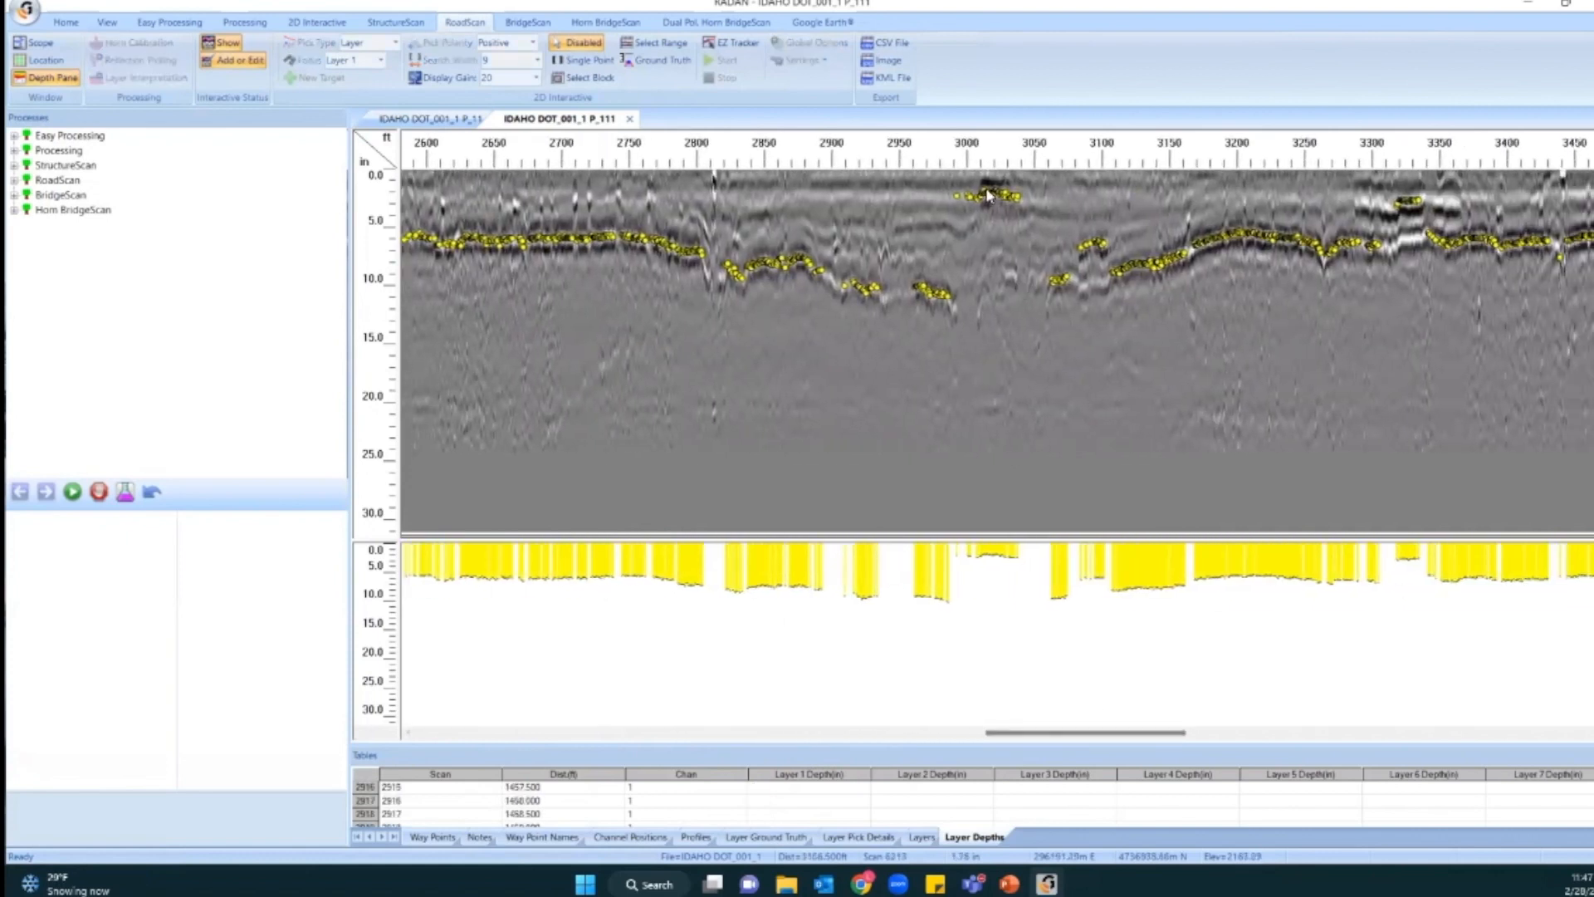
{"action": "left_click_drag", "start_coordinate": [1052, 738], "coordinate": [1549, 715]}
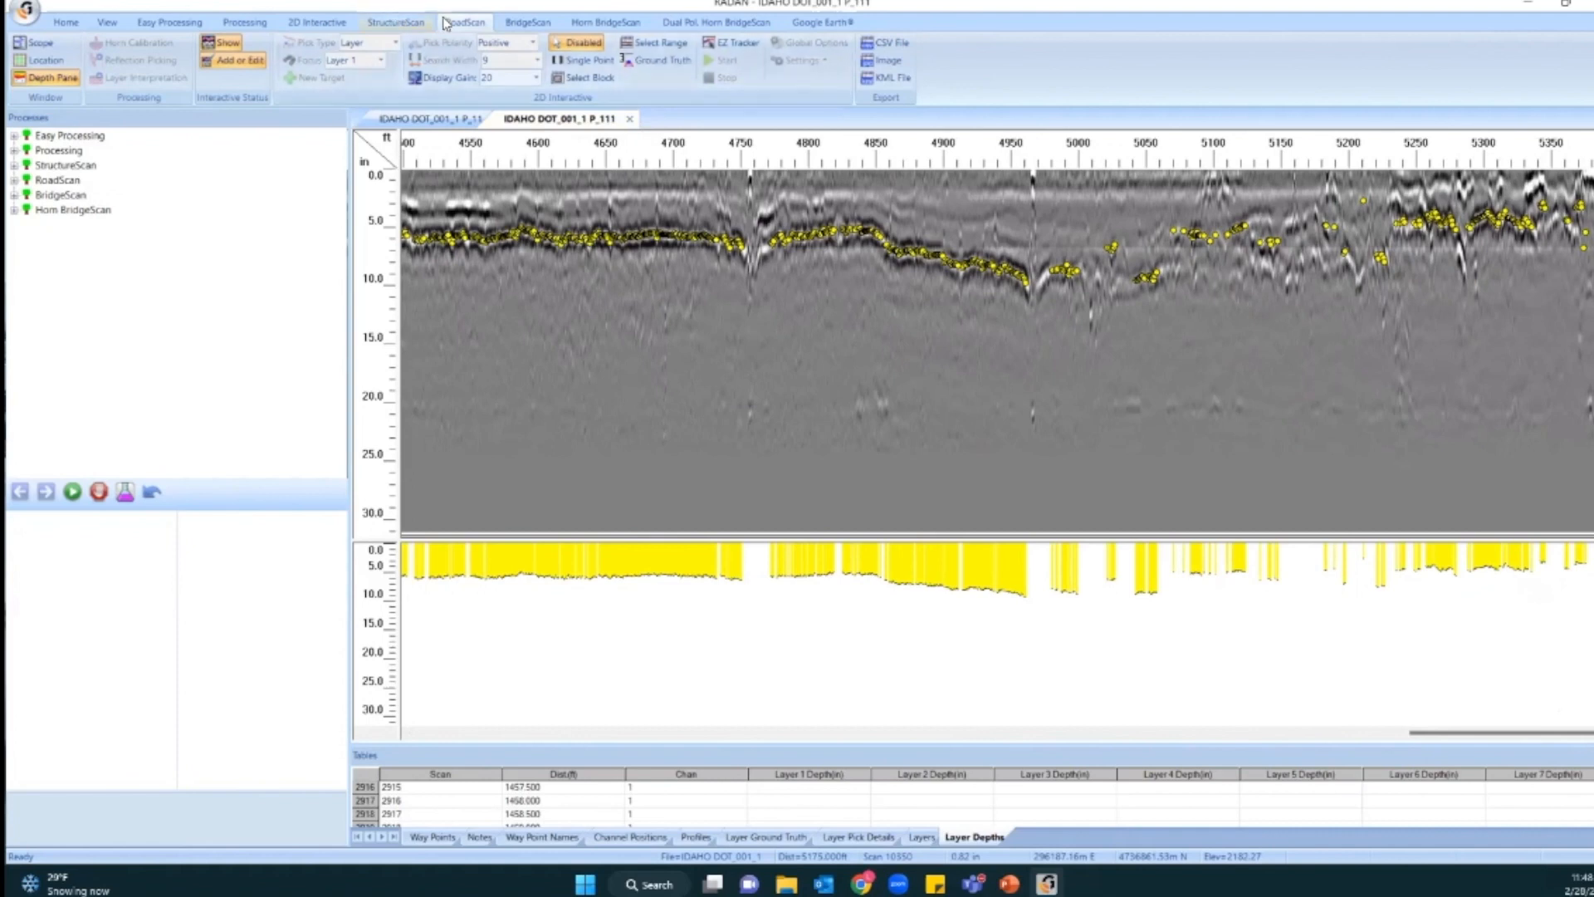
Close the IDAHO DOT_001_1 P_111 and IDAHO DOT_001_1 P_11 profiles.
{"action": "left_click", "coordinate": [465, 324]}
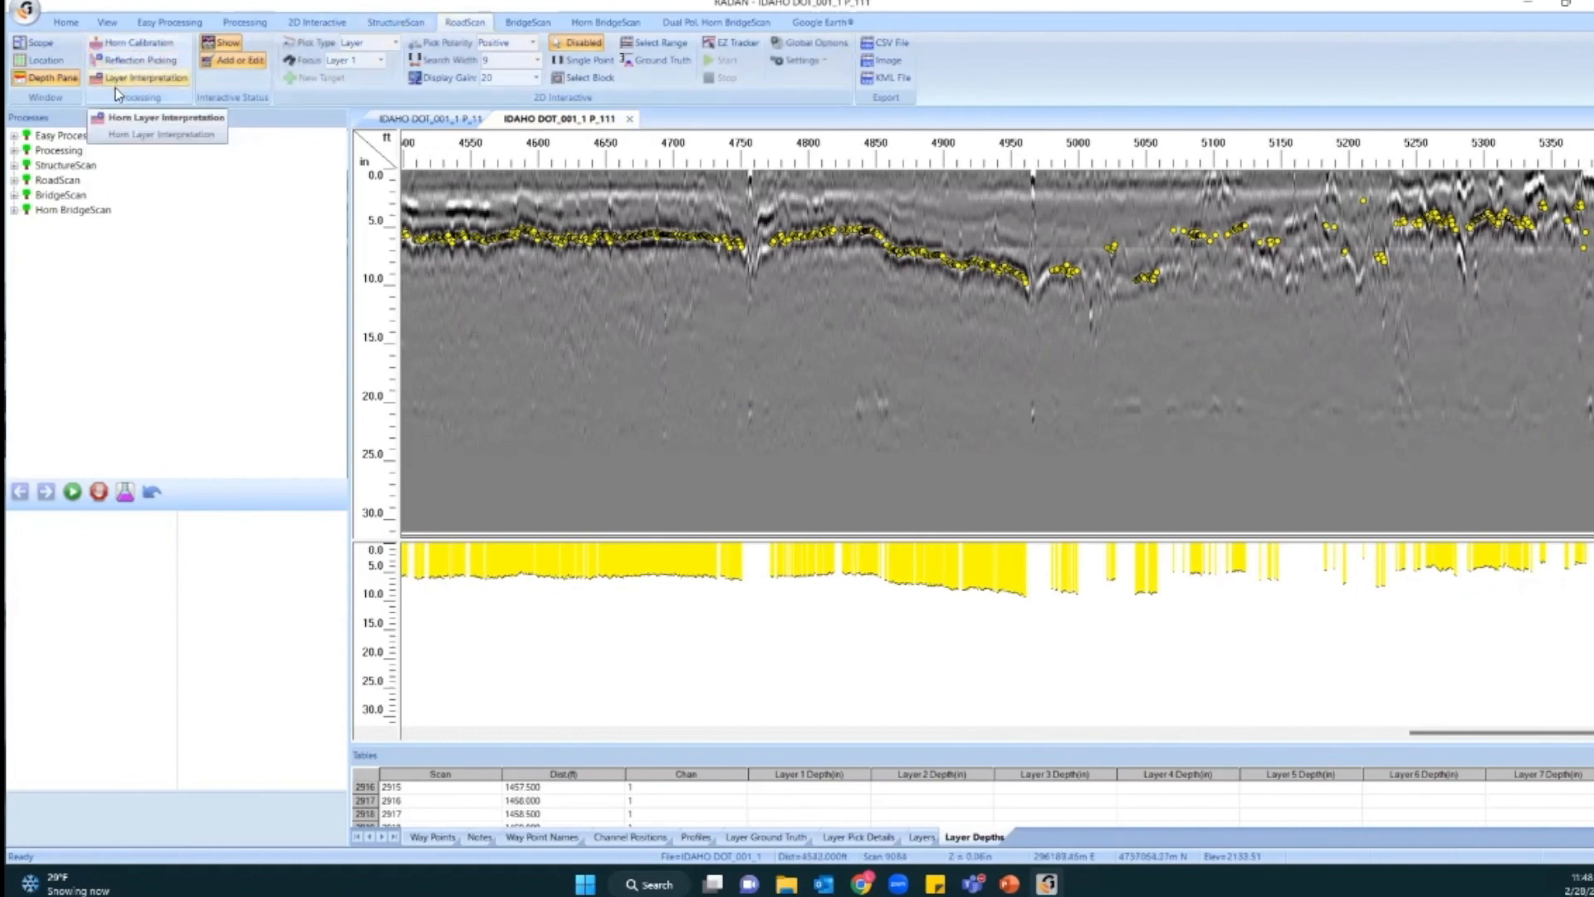
{"action": "left_click", "coordinate": [463, 22]}
{"action": "key", "text": "ctrl"}
{"action": "key", "text": "ctrl"}
{"action": "key", "text": "ctrl"}
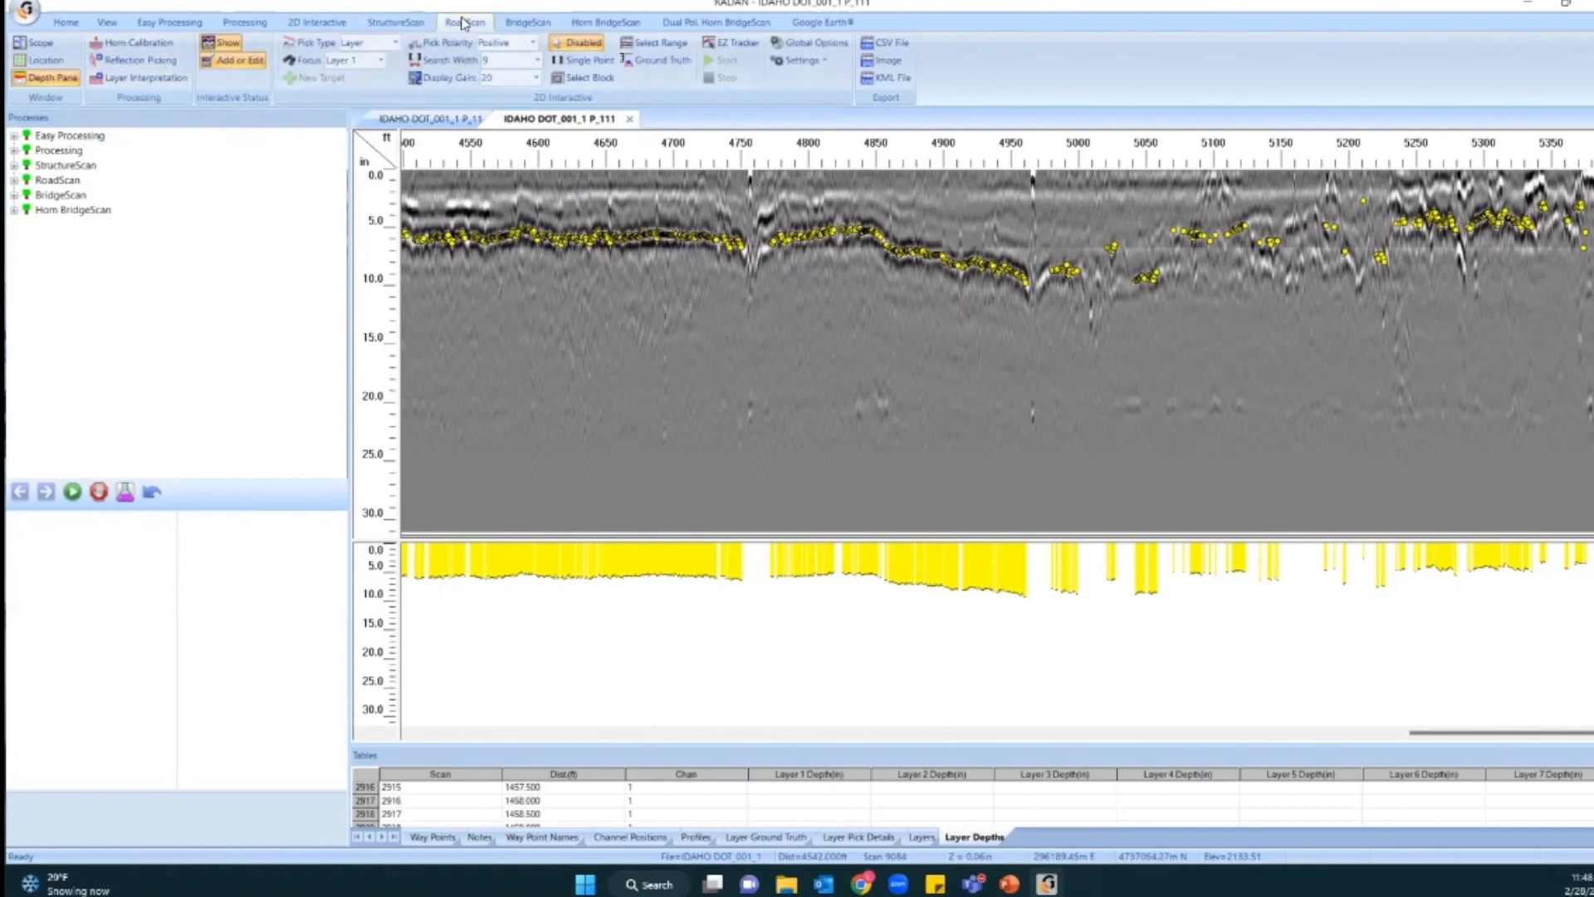
{"action": "left_click", "coordinate": [629, 119]}
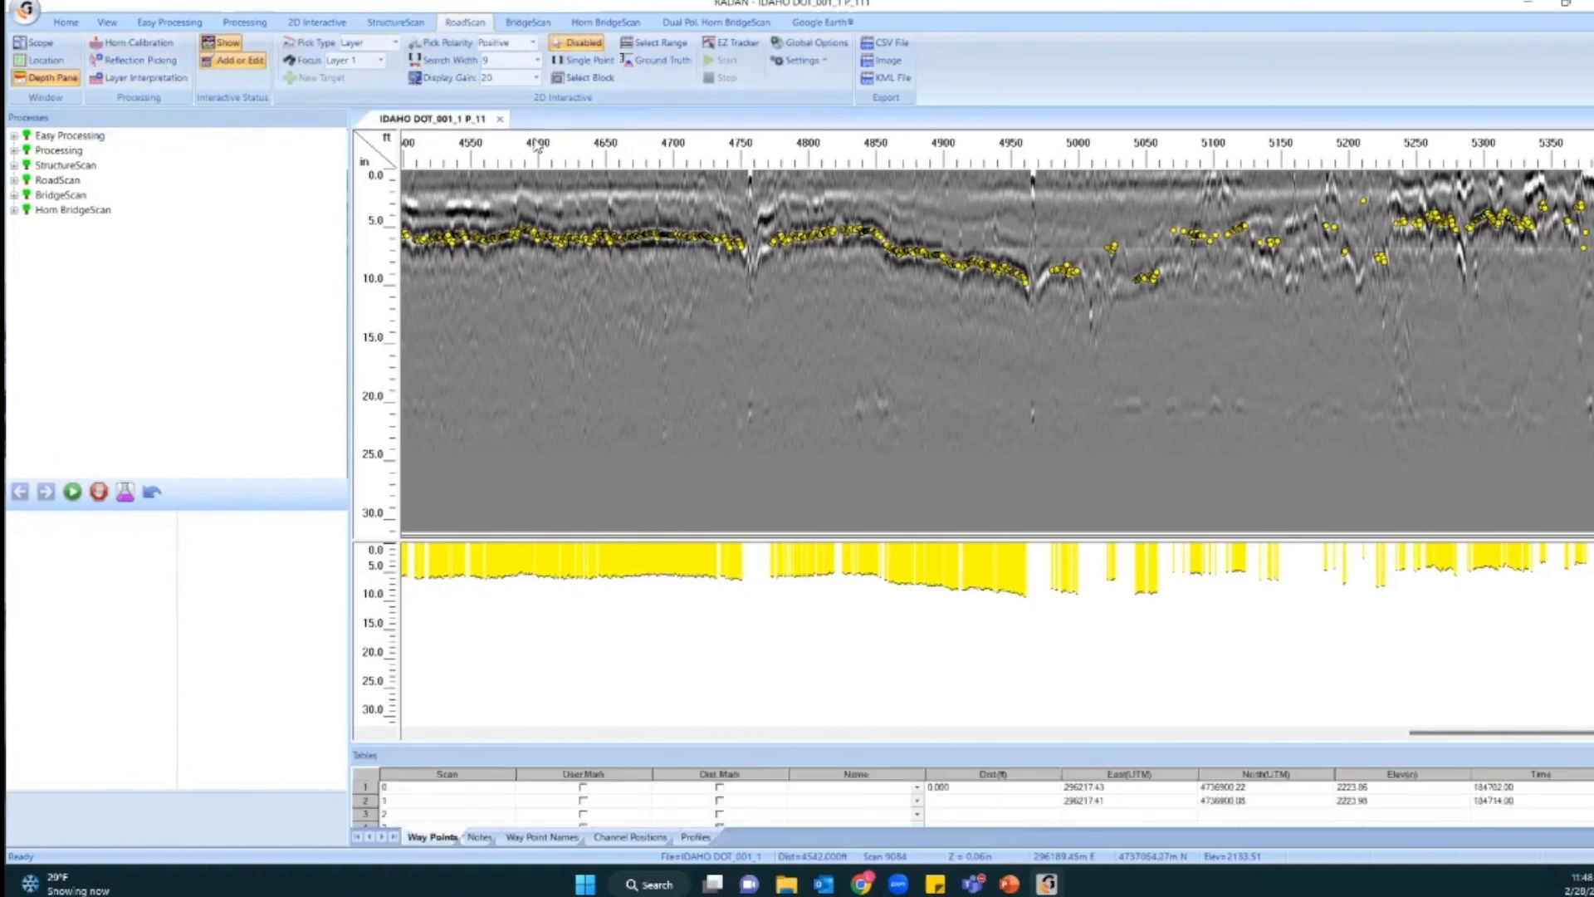
{"action": "left_click", "coordinate": [503, 119]}
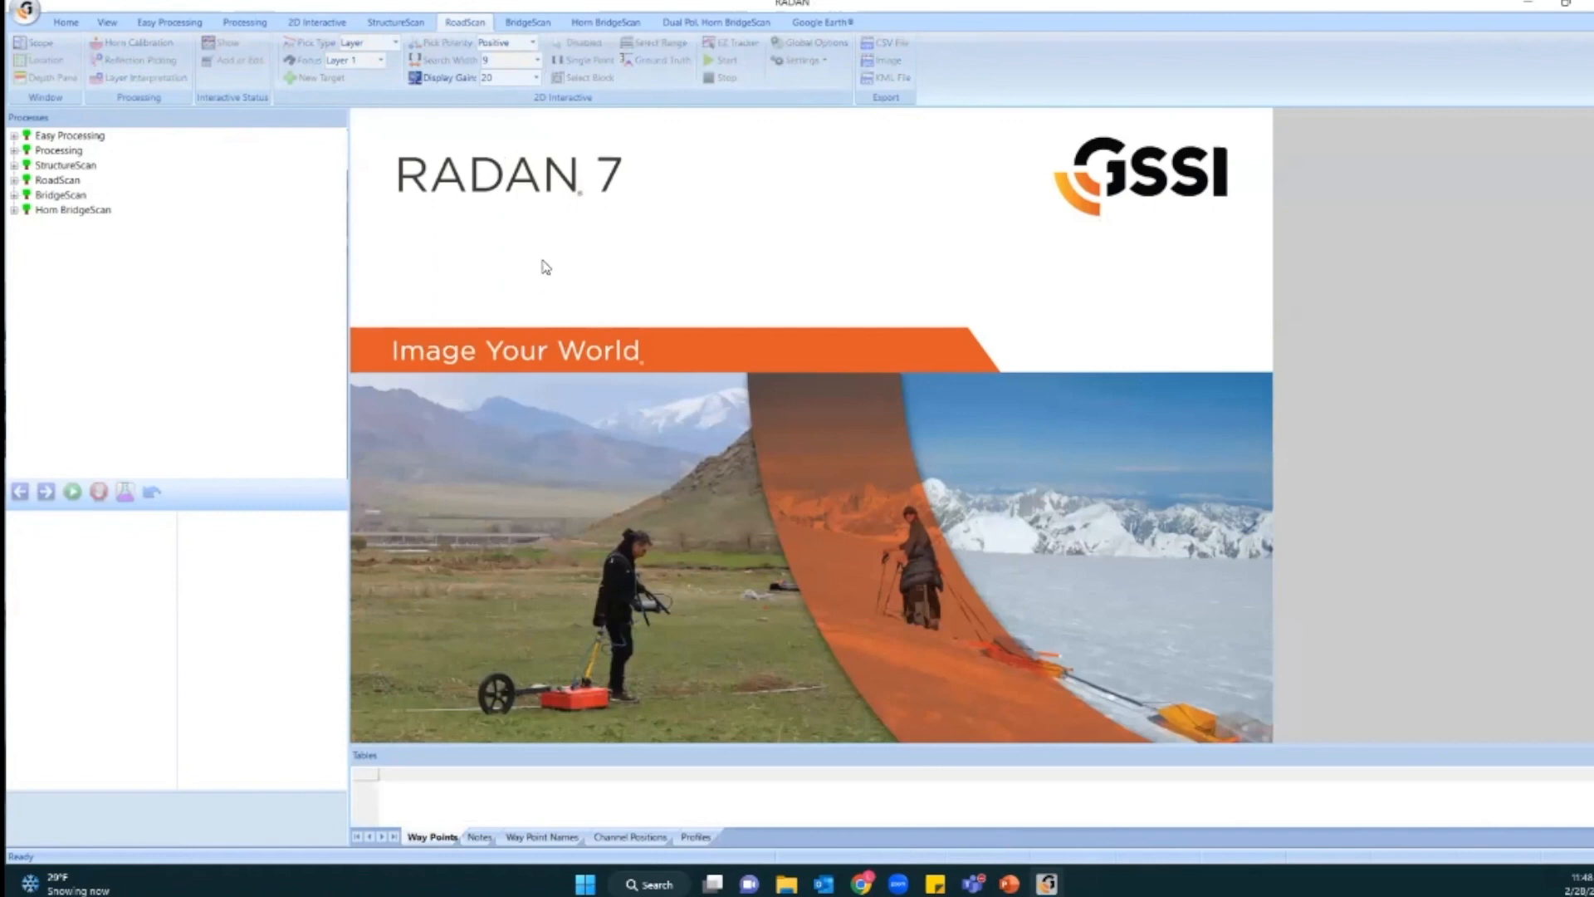
{"action": "left_click", "coordinate": [67, 23]}
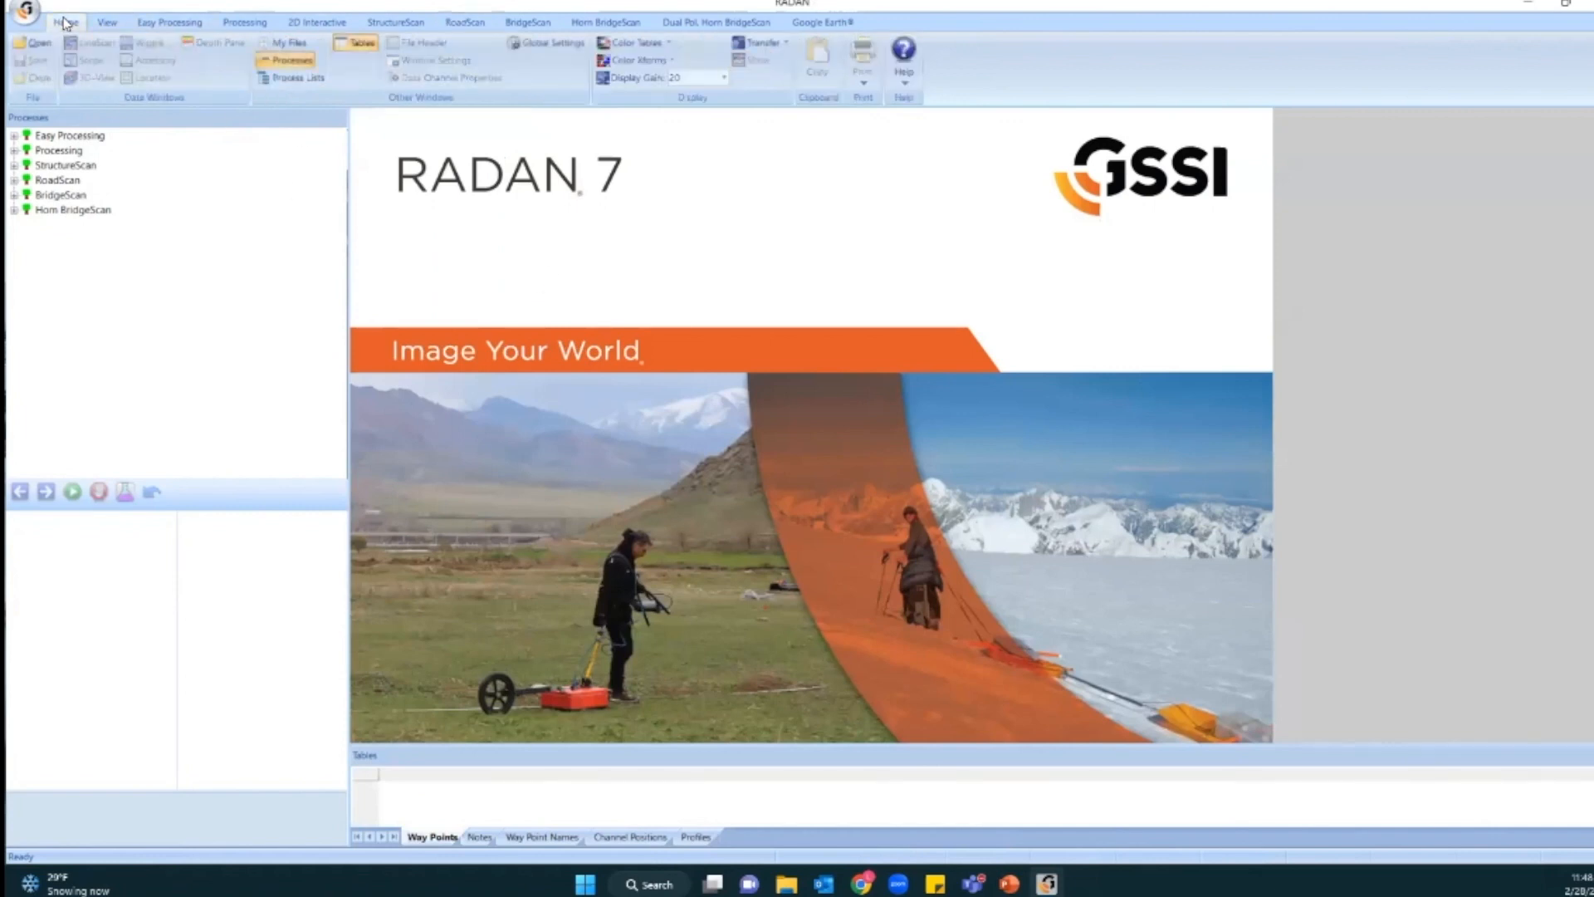
{"action": "left_click", "coordinate": [532, 44]}
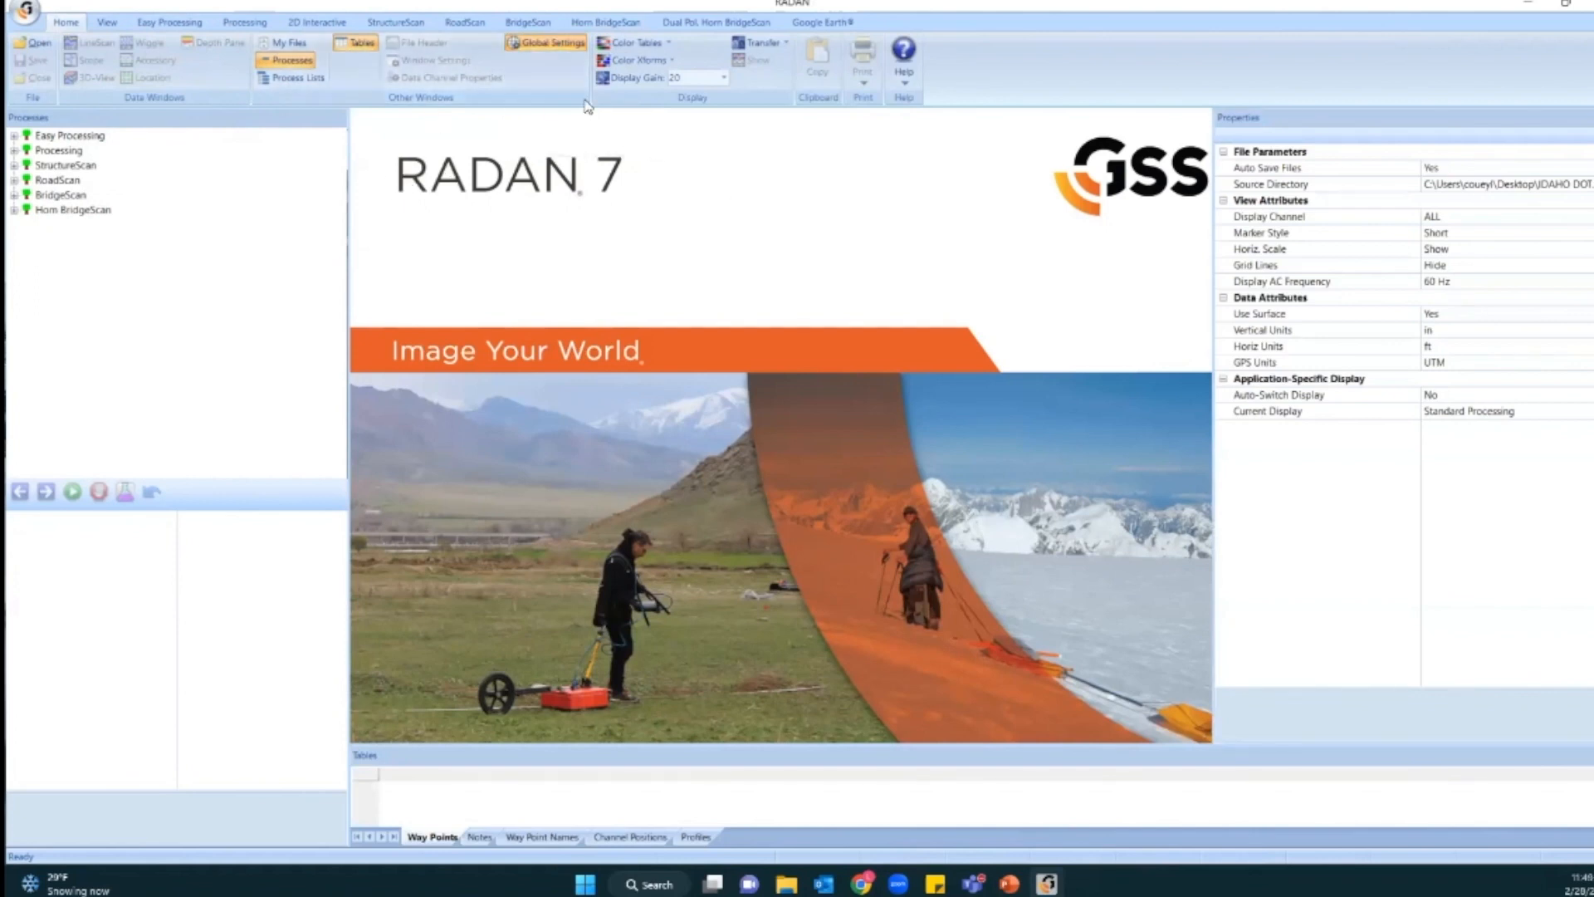
{"action": "left_click", "coordinate": [537, 45]}
{"action": "left_click", "coordinate": [33, 42]}
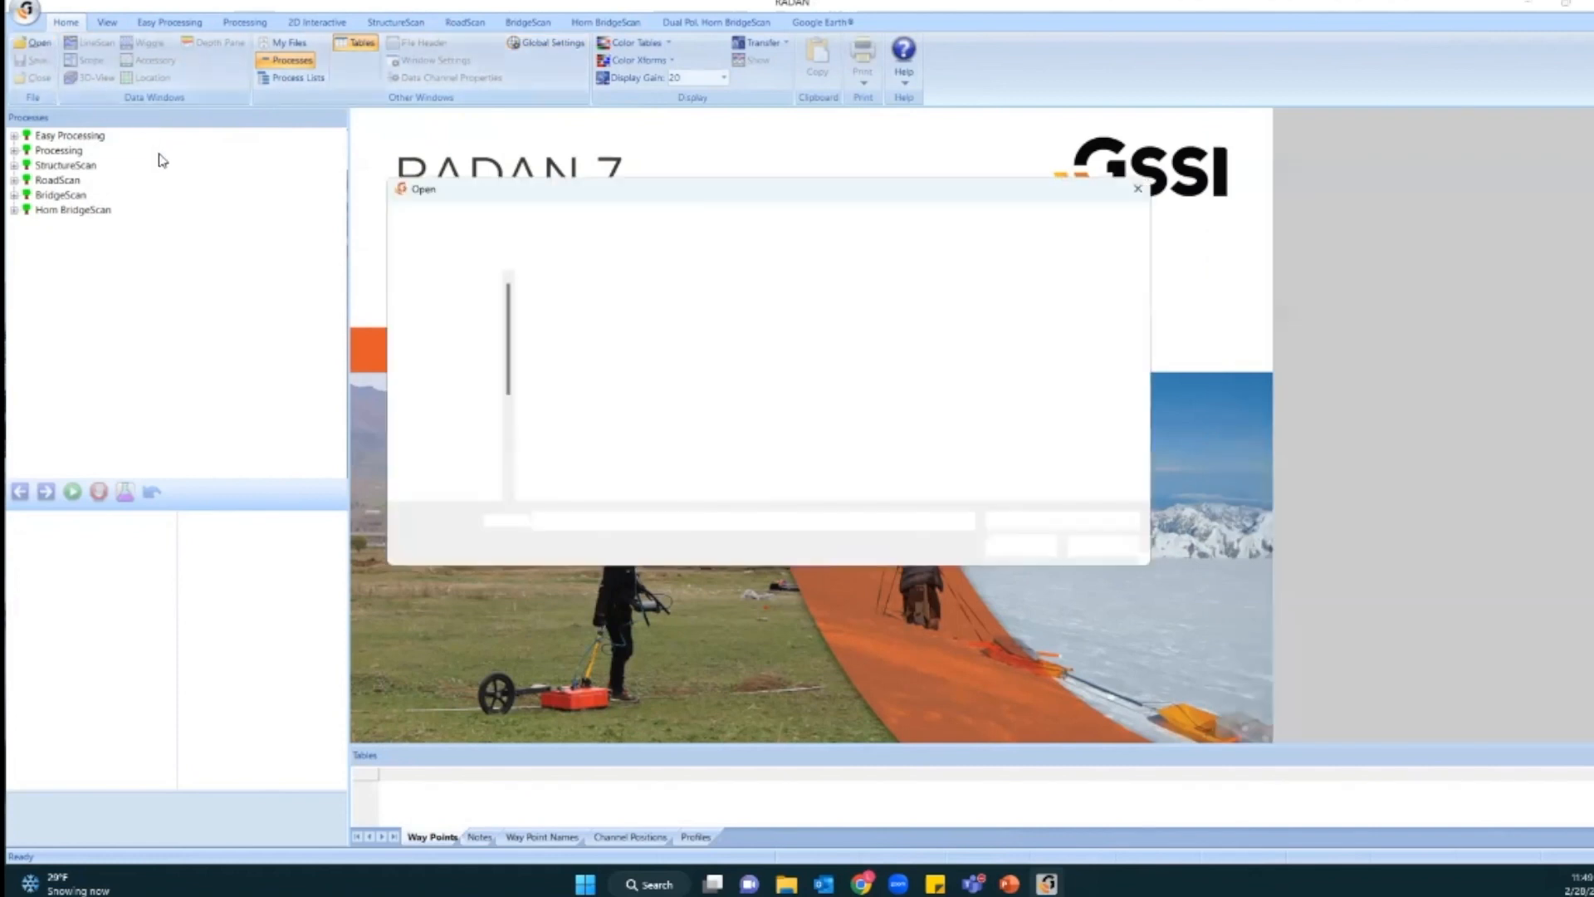
{"action": "double_click", "coordinate": [581, 330]}
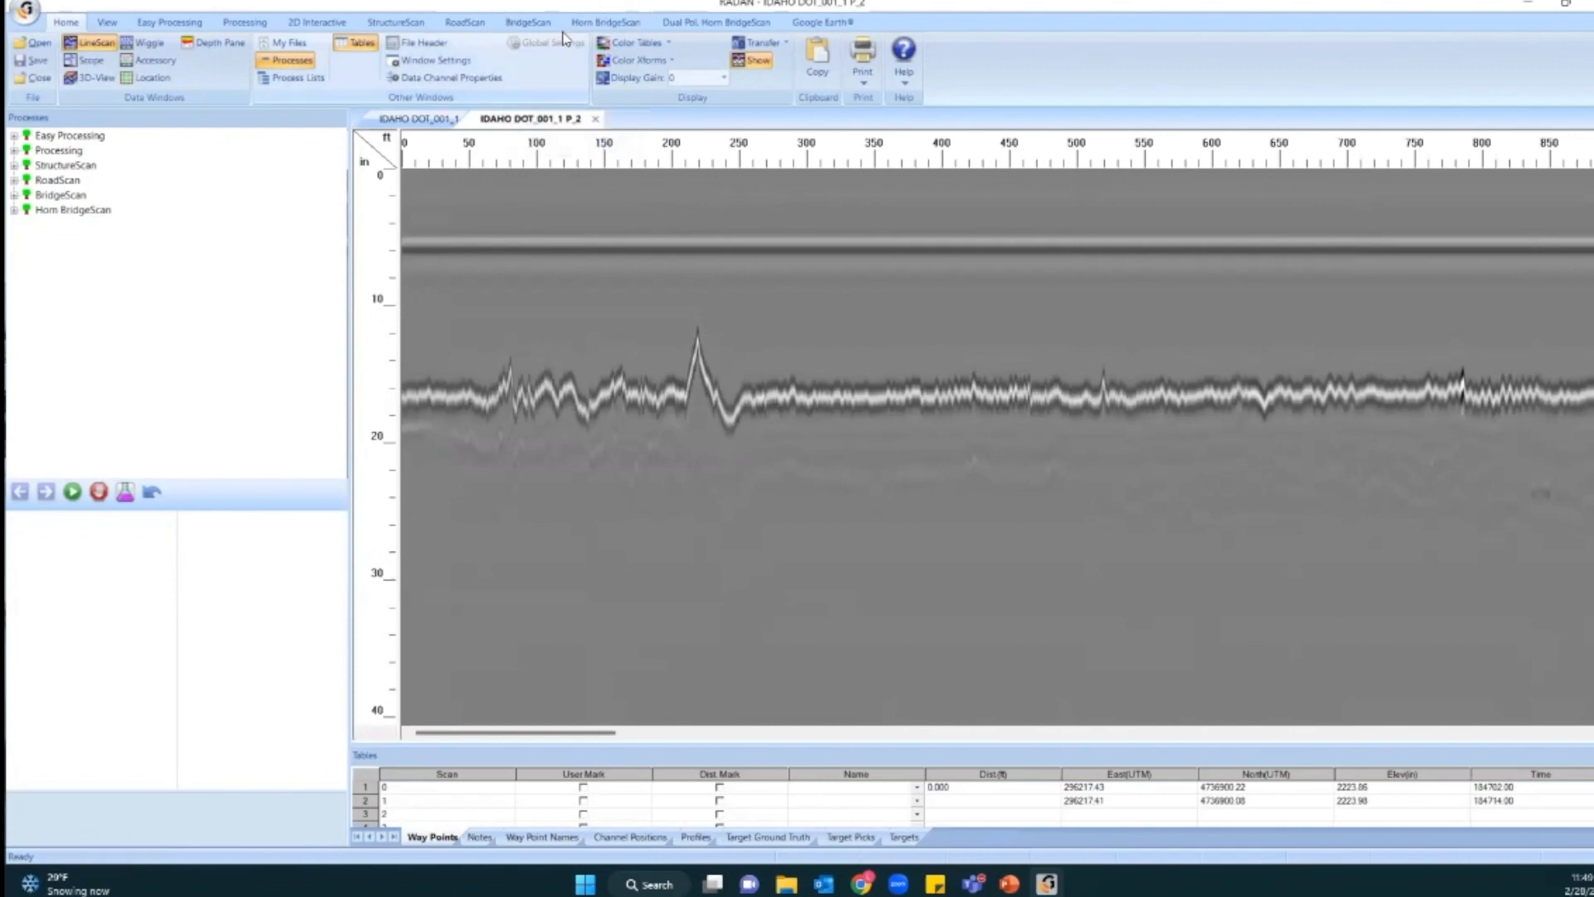
{"action": "left_click", "coordinate": [594, 119]}
{"action": "left_click", "coordinate": [474, 119]}
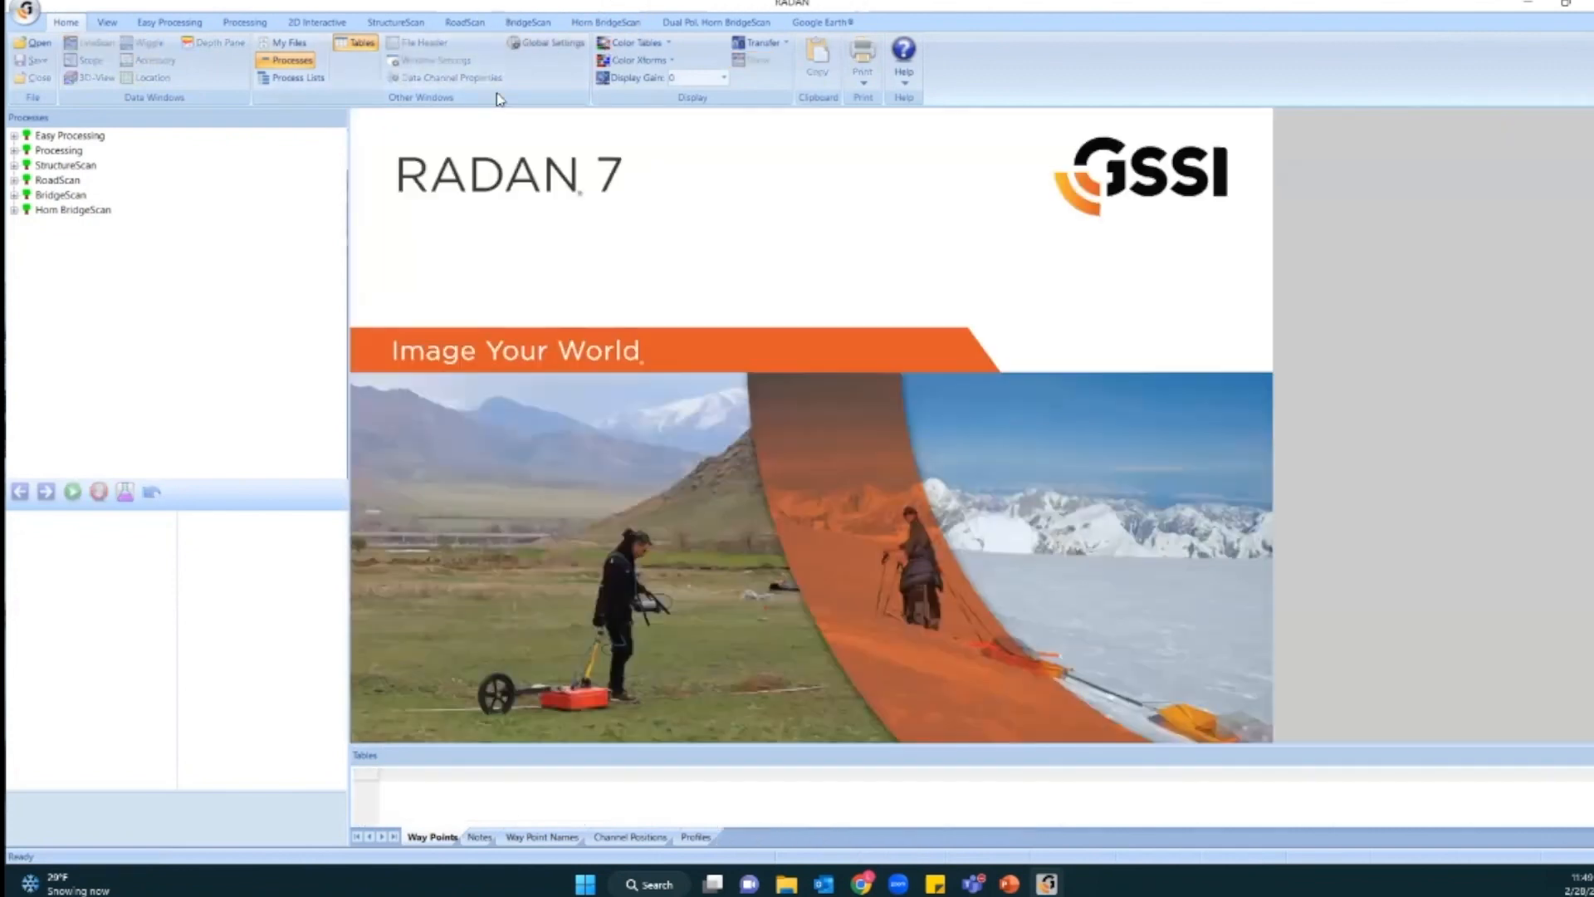
Set the global source directory to the 370E000 GPR folder on the Desktop.
{"action": "left_click", "coordinate": [548, 43]}
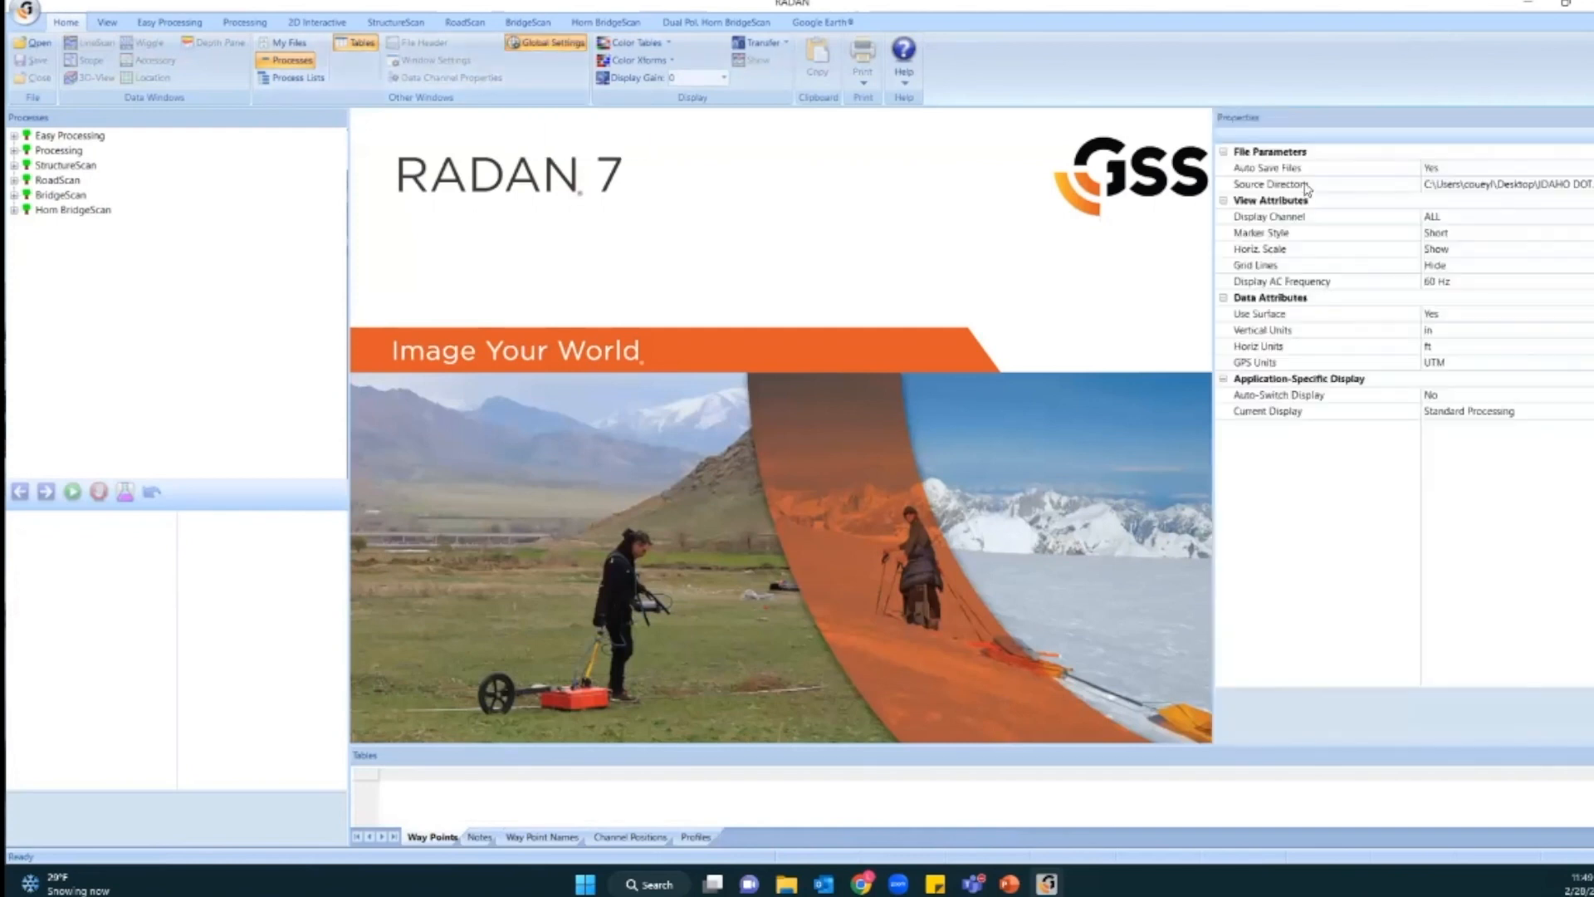
{"action": "double_click", "coordinate": [1307, 185]}
{"action": "left_click", "coordinate": [788, 461]}
{"action": "left_click", "coordinate": [840, 432]}
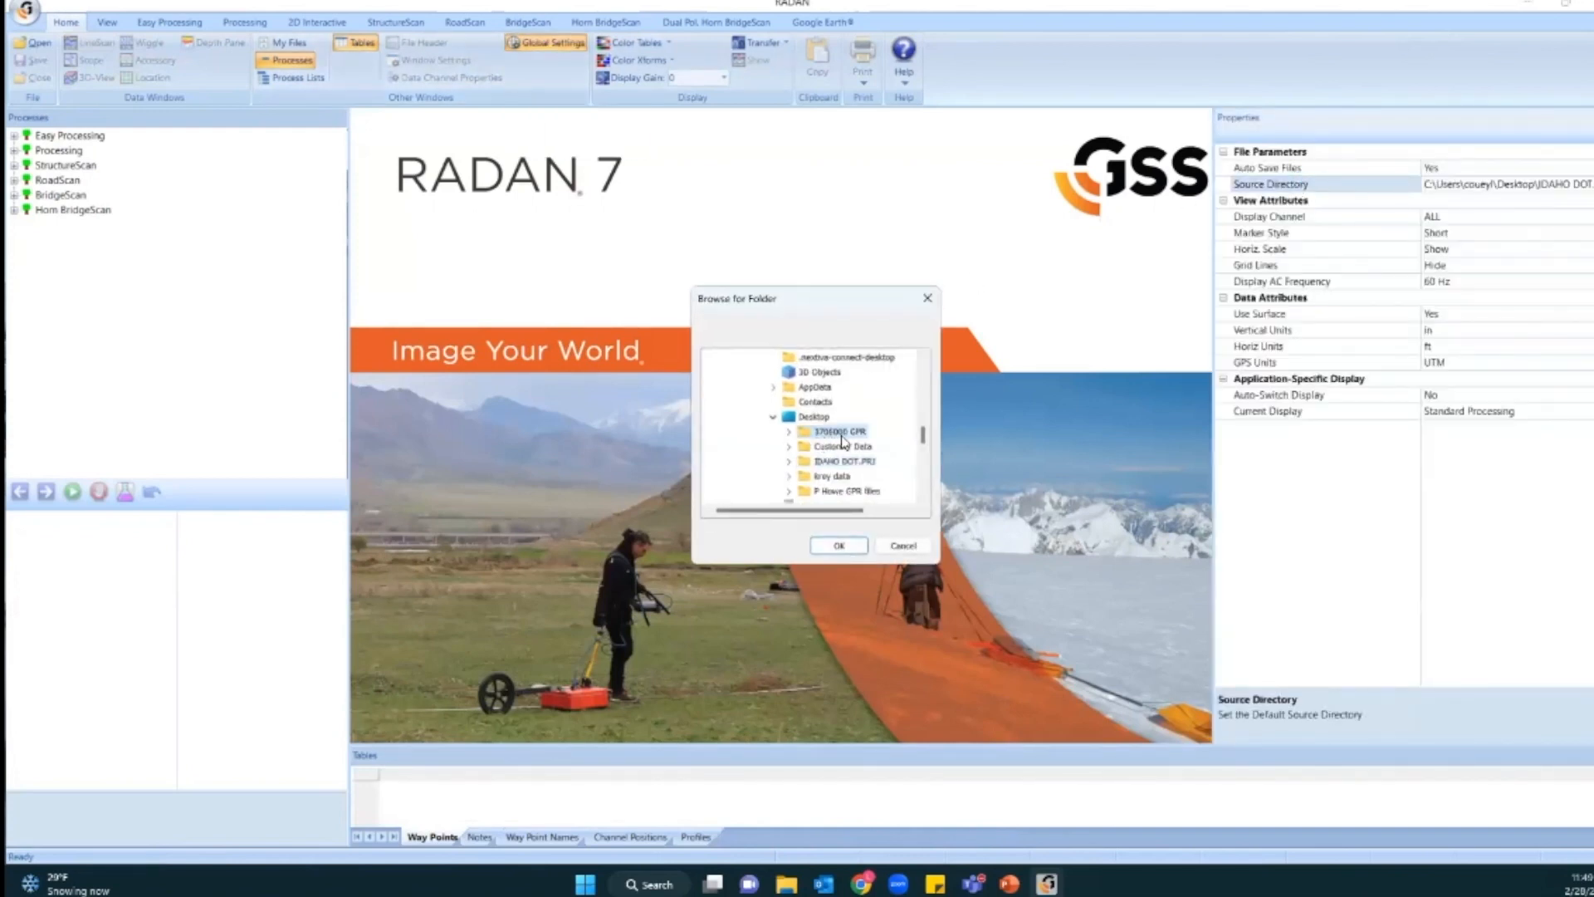
{"action": "left_click", "coordinate": [839, 545]}
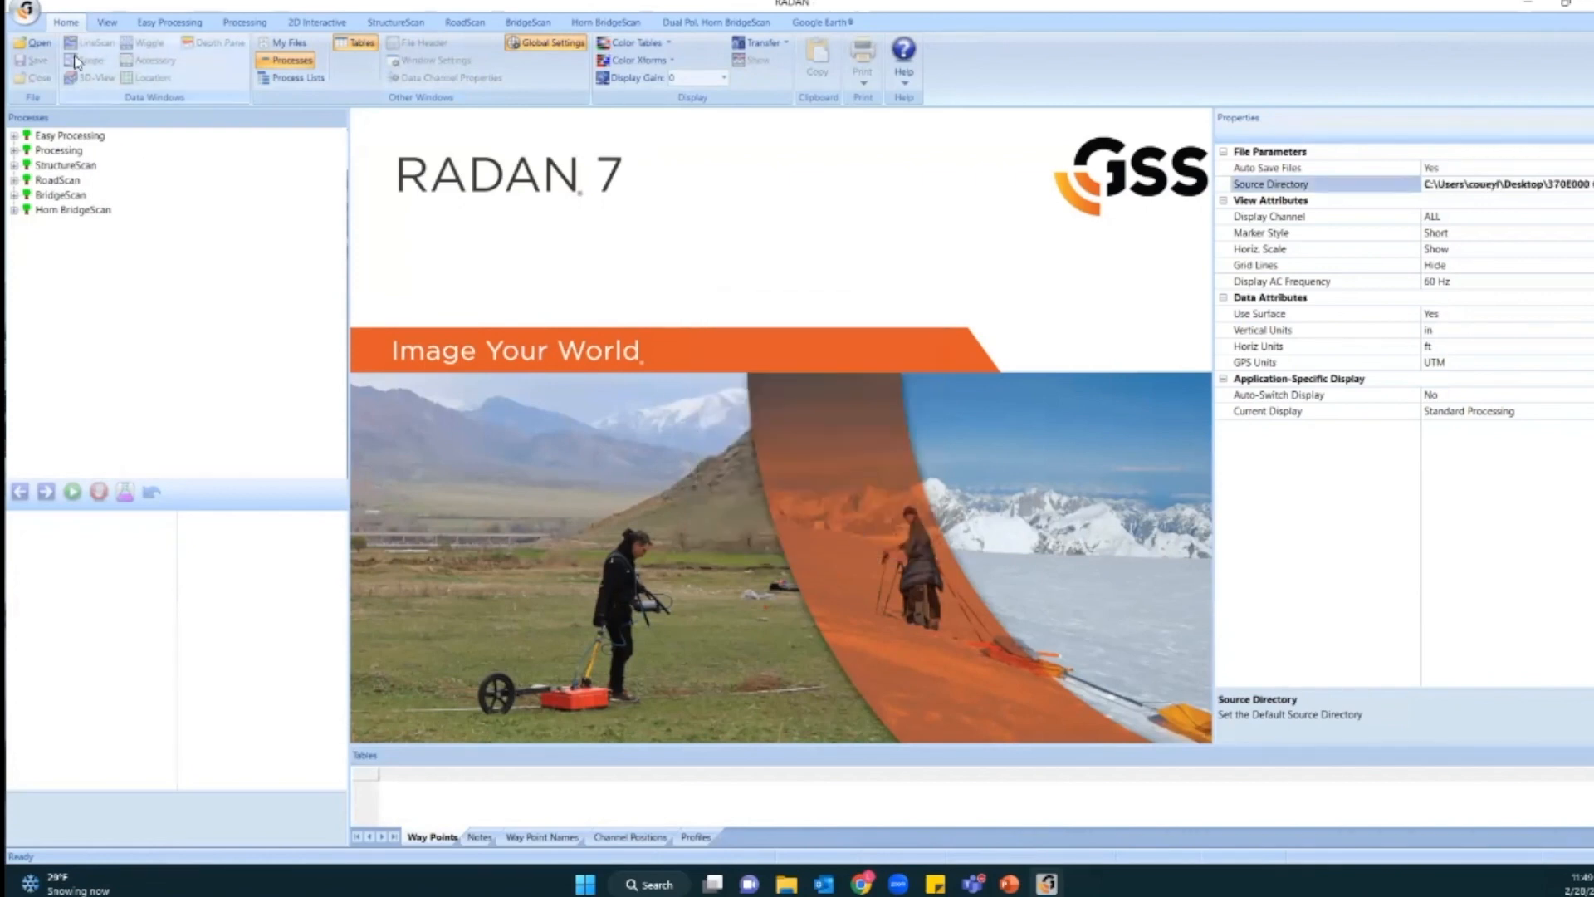
Open the 370E000 data file from the 370E000 GPR source folder.
{"action": "left_click", "coordinate": [40, 44]}
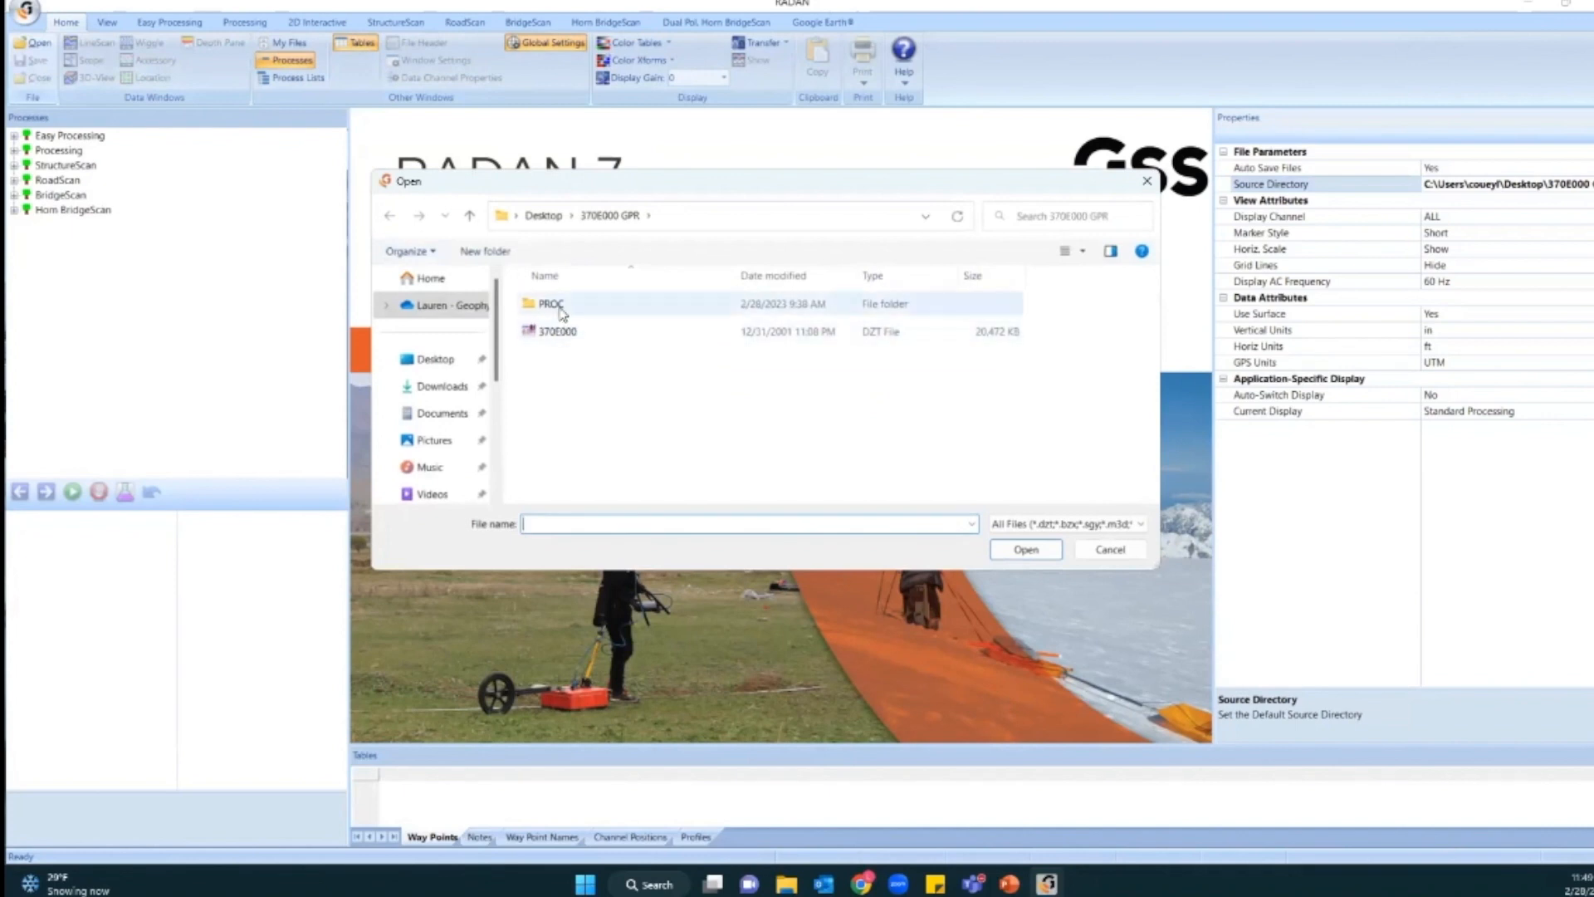
{"action": "double_click", "coordinate": [555, 305]}
{"action": "left_click", "coordinate": [388, 215]}
{"action": "double_click", "coordinate": [555, 329]}
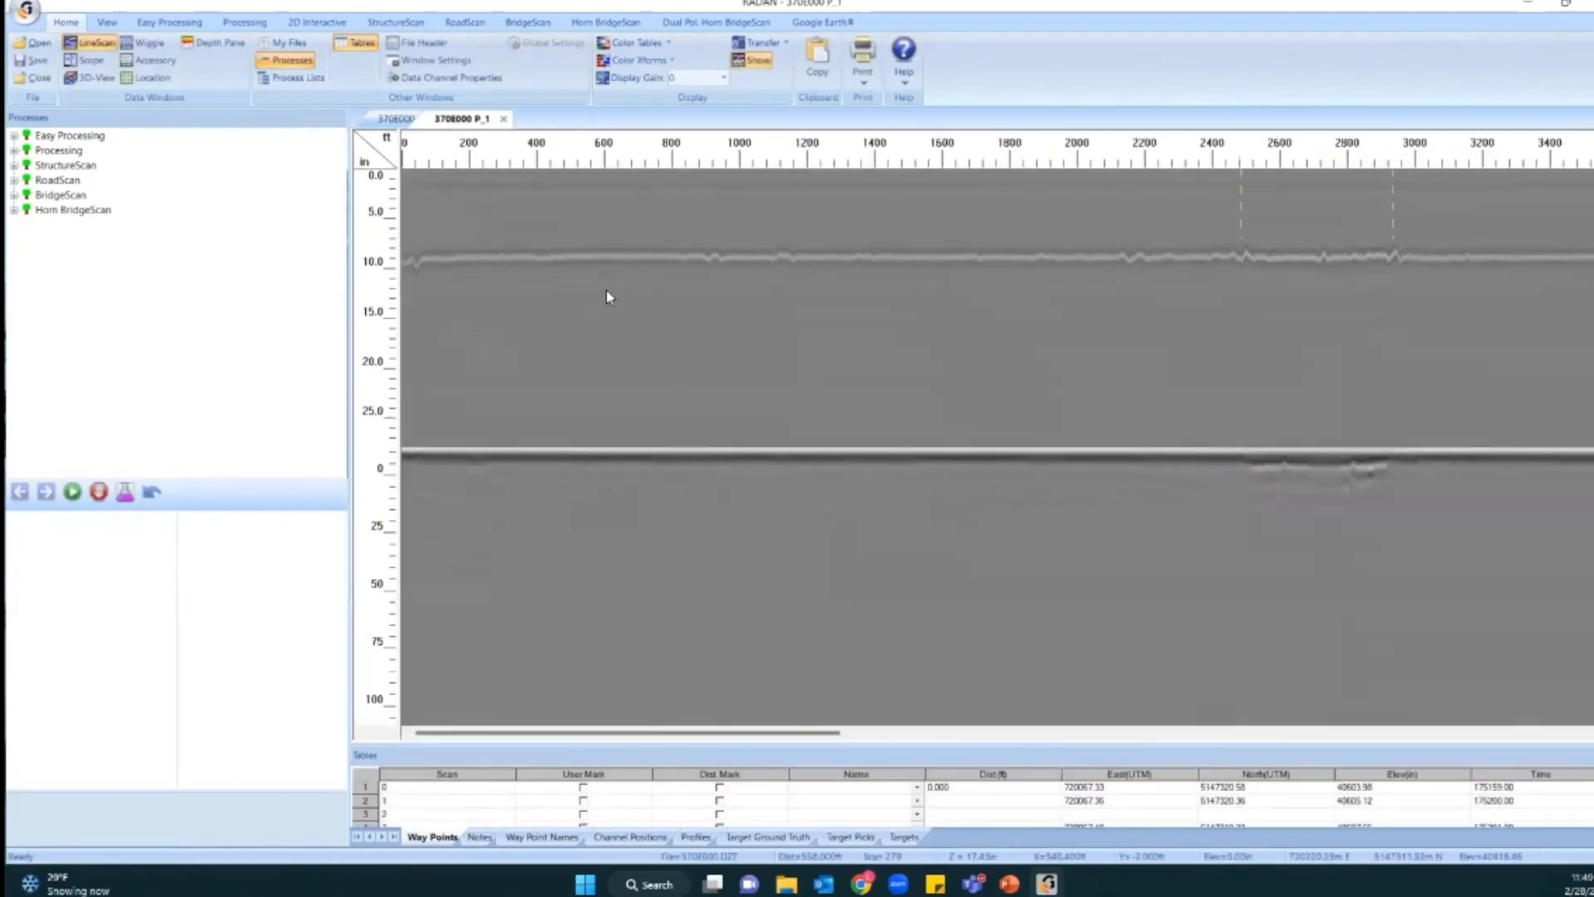
{"action": "left_click", "coordinate": [580, 259]}
{"action": "left_click", "coordinate": [580, 259]}
{"action": "key", "text": "ctrl"}
{"action": "key", "text": "ctrl"}
{"action": "key", "text": "ctrl"}
{"action": "key", "text": "ctrl"}
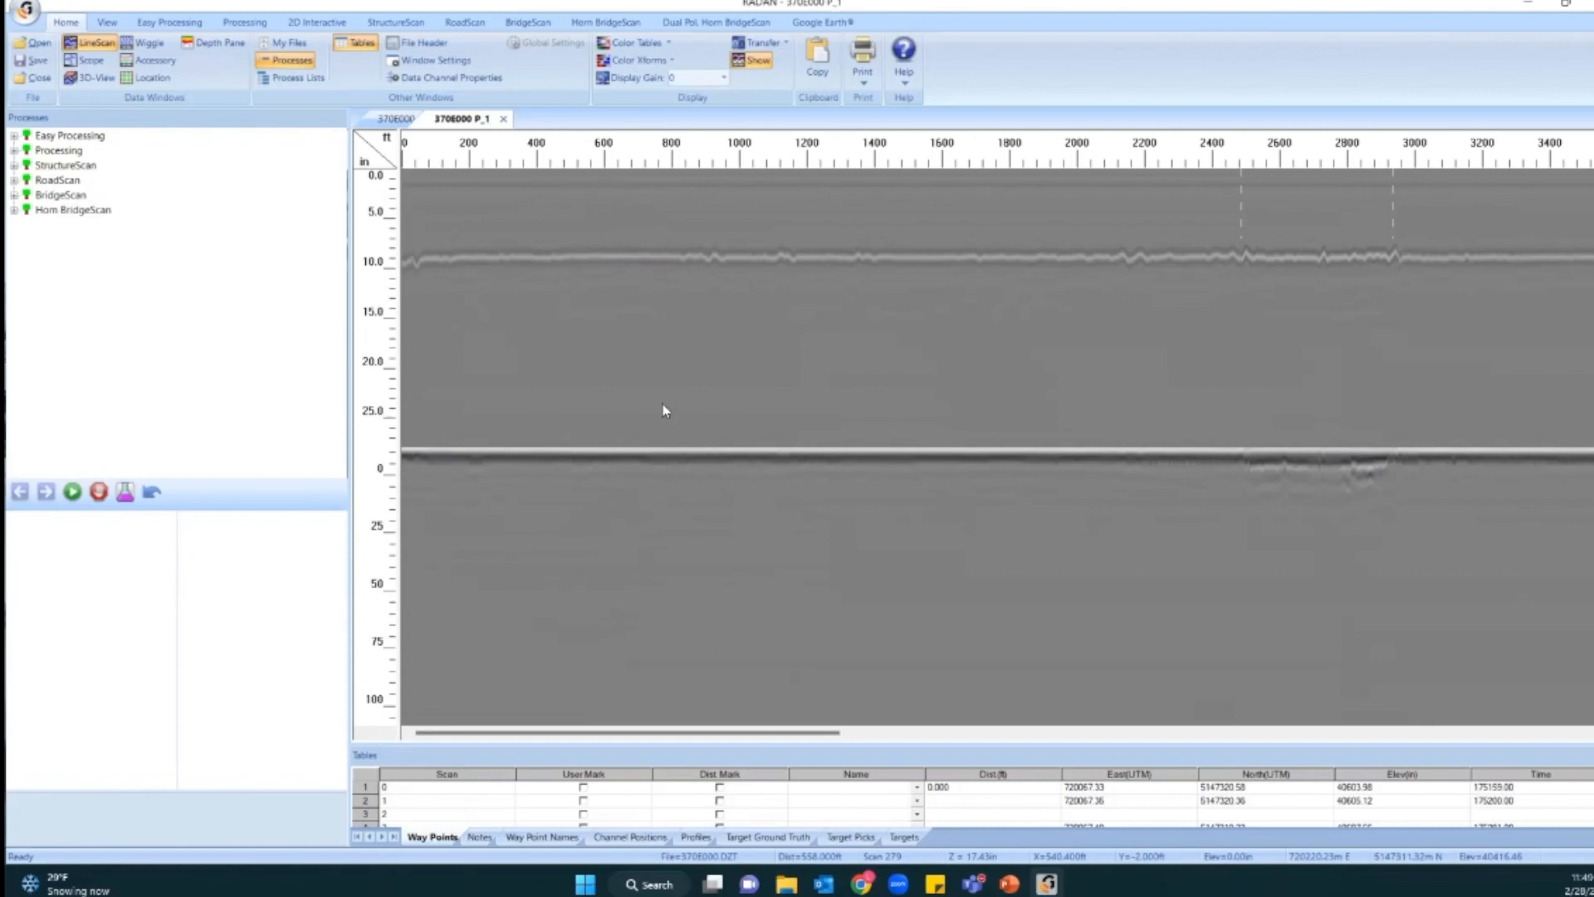
Show the 370E000 P_1 file header and compare the antenna and range information of channels 1 and 2.
{"action": "left_click", "coordinate": [418, 44]}
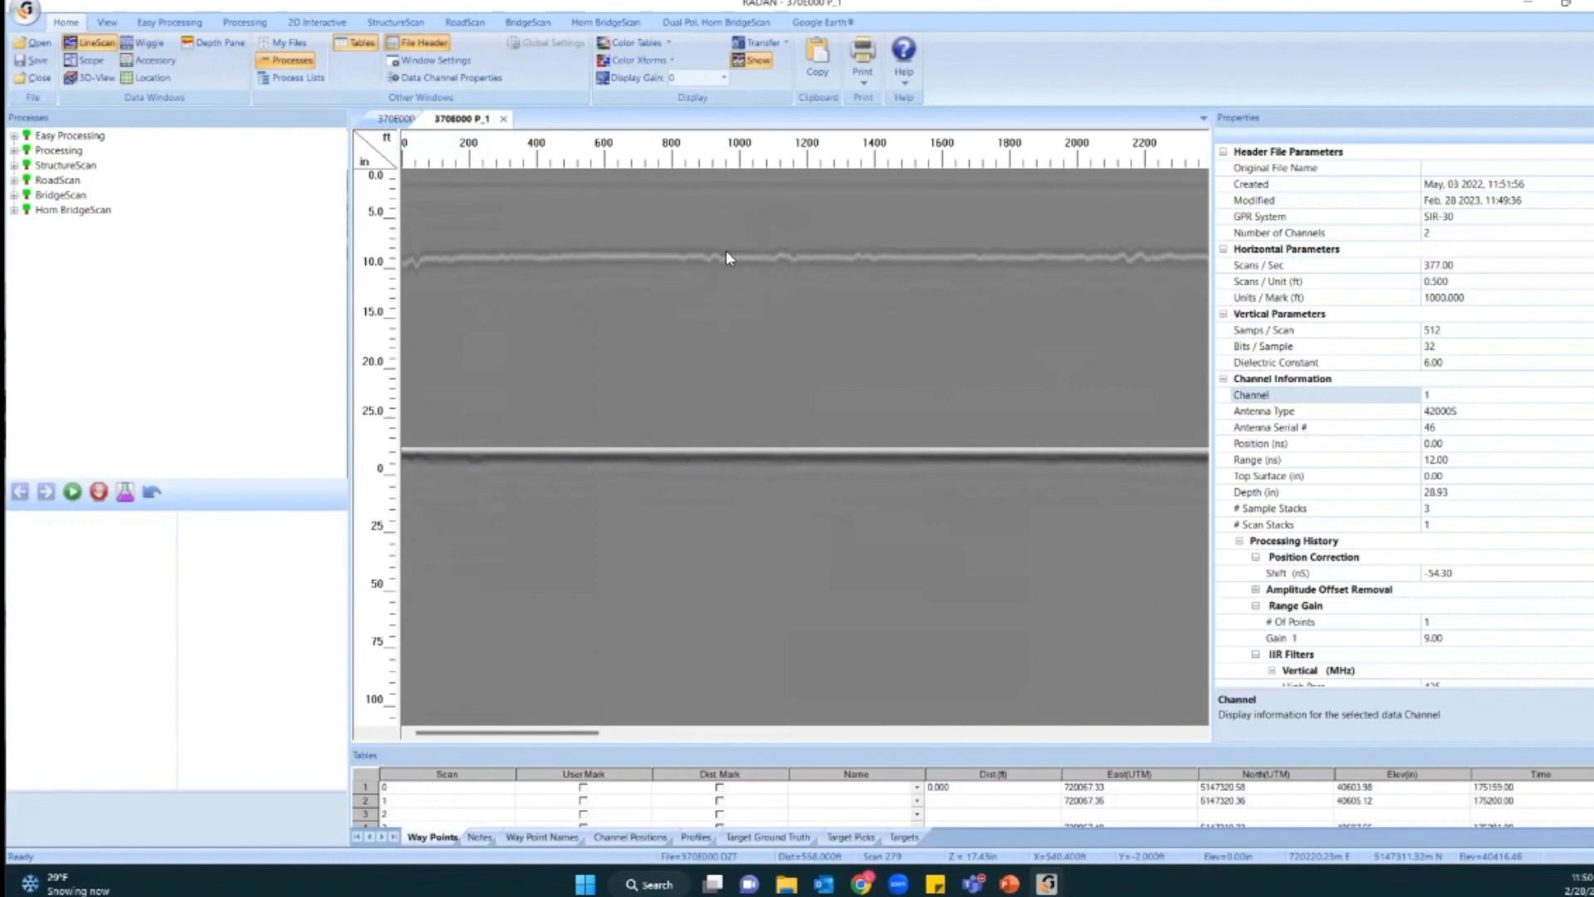
{"action": "left_click", "coordinate": [1466, 395]}
{"action": "type", "text": "2"}
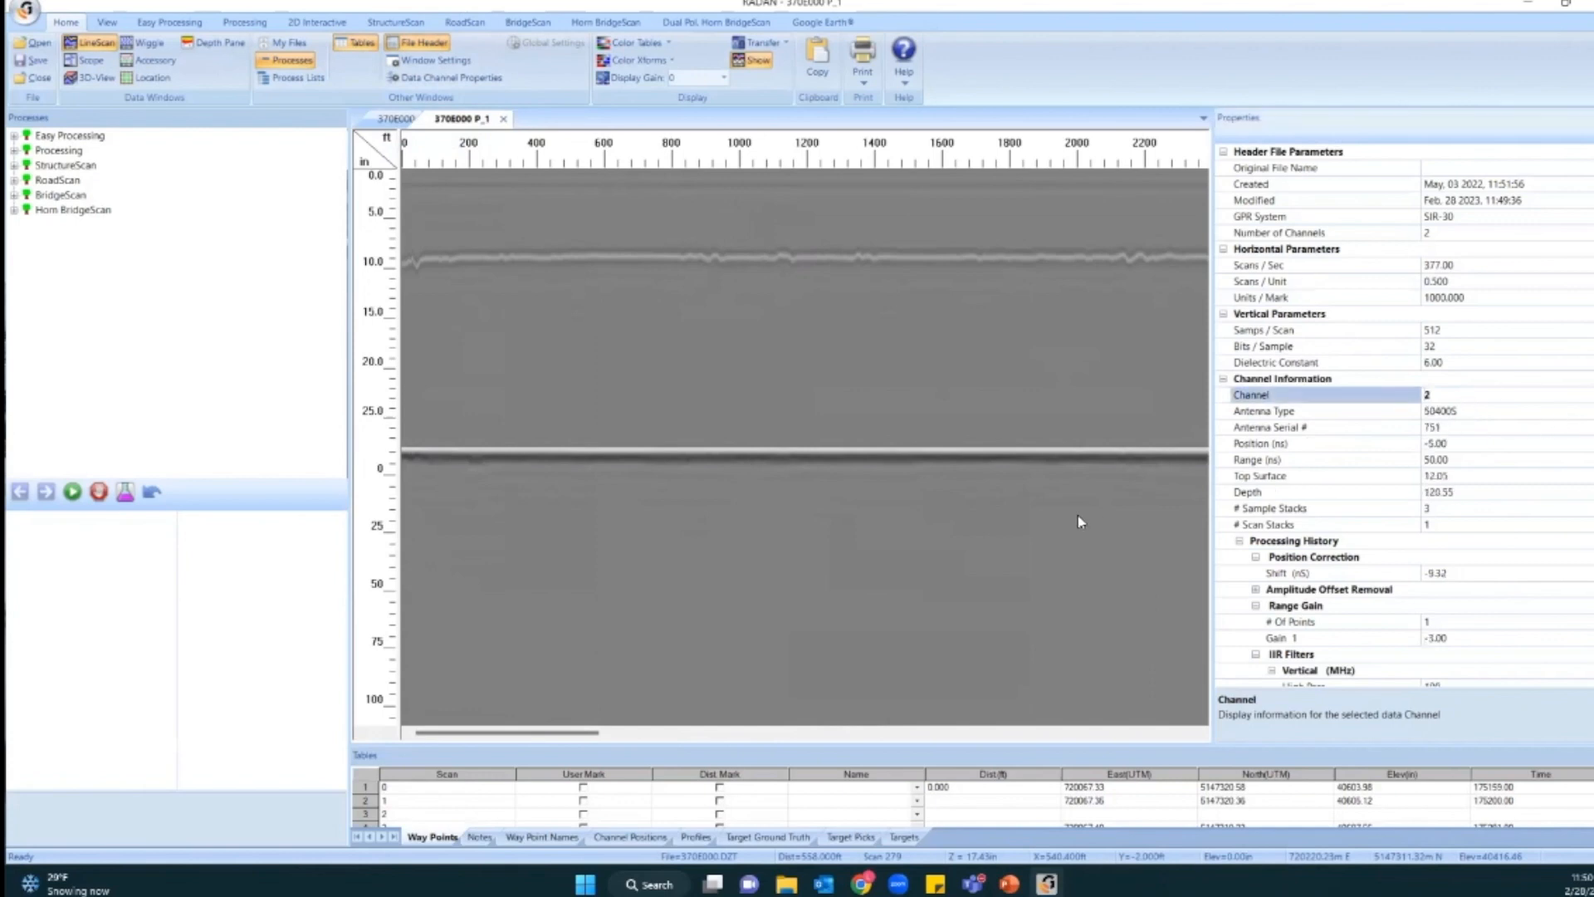
{"action": "left_click", "coordinate": [1463, 409]}
{"action": "left_click", "coordinate": [1559, 390]}
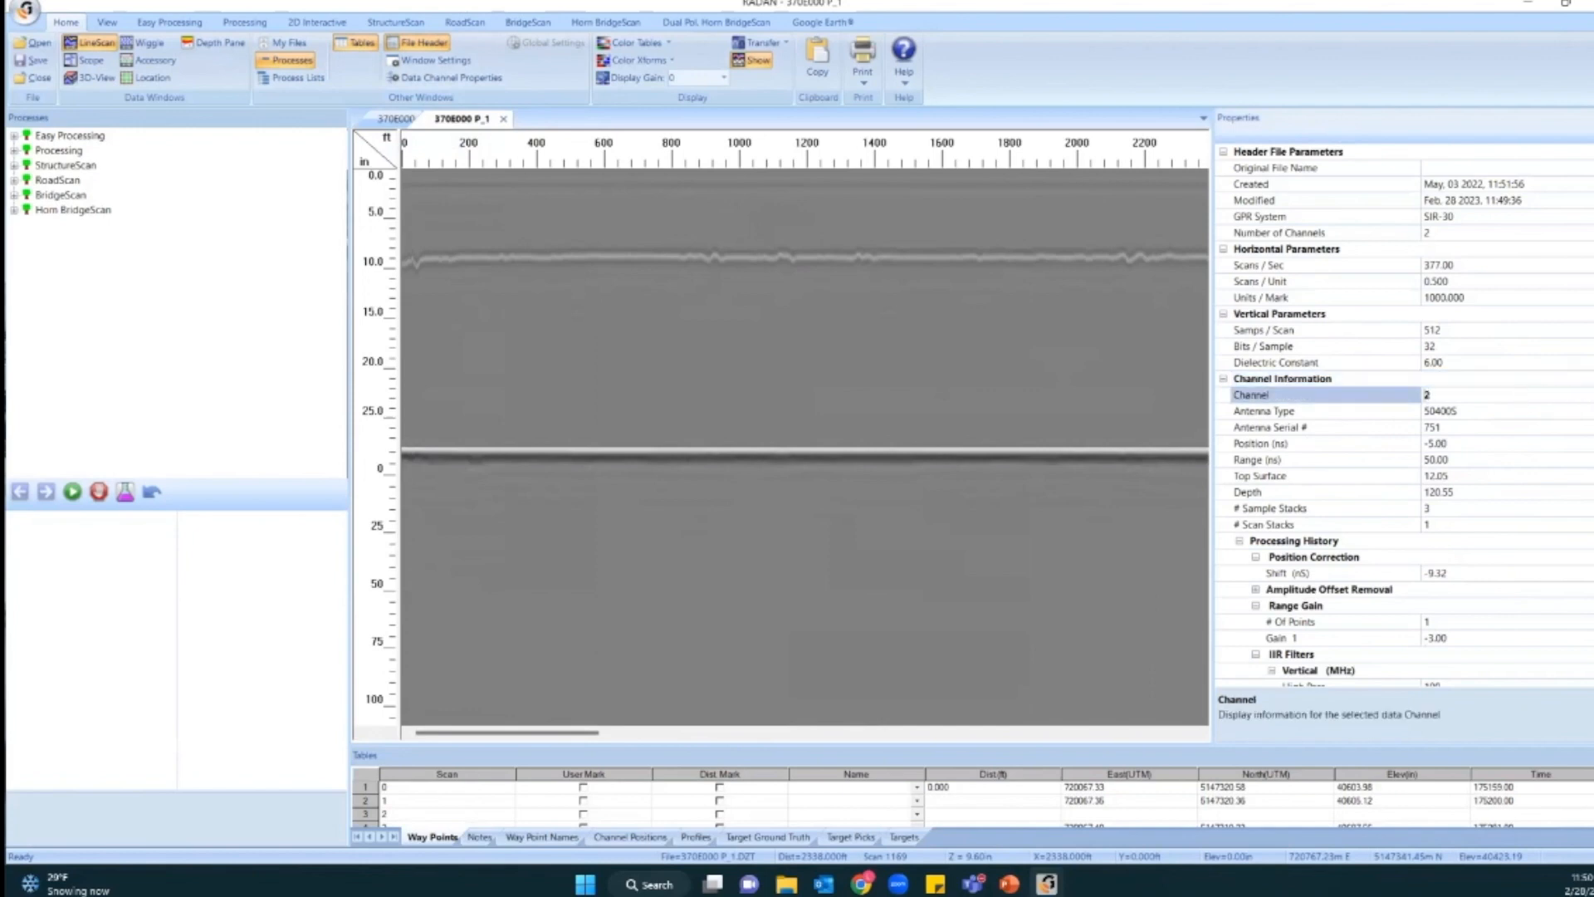
{"action": "type", "text": "1"}
{"action": "key", "text": "Return"}
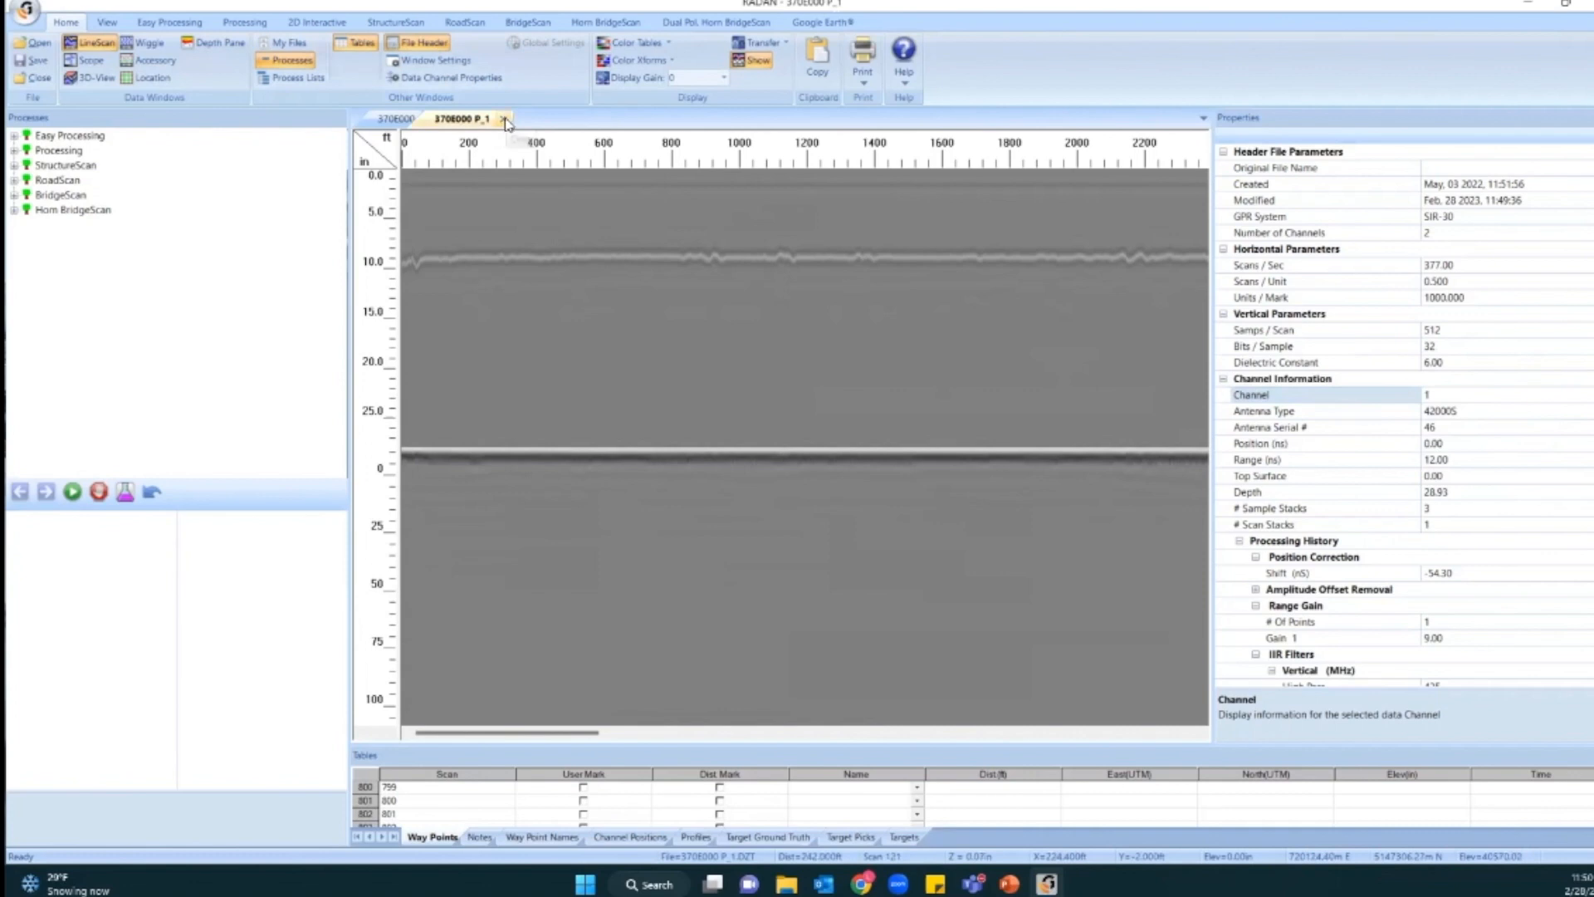
Close the raw 370E000 file and save 370E000 P_1 as channel-split RADAN files named 370E000 P_1_split.
{"action": "left_click", "coordinate": [407, 120]}
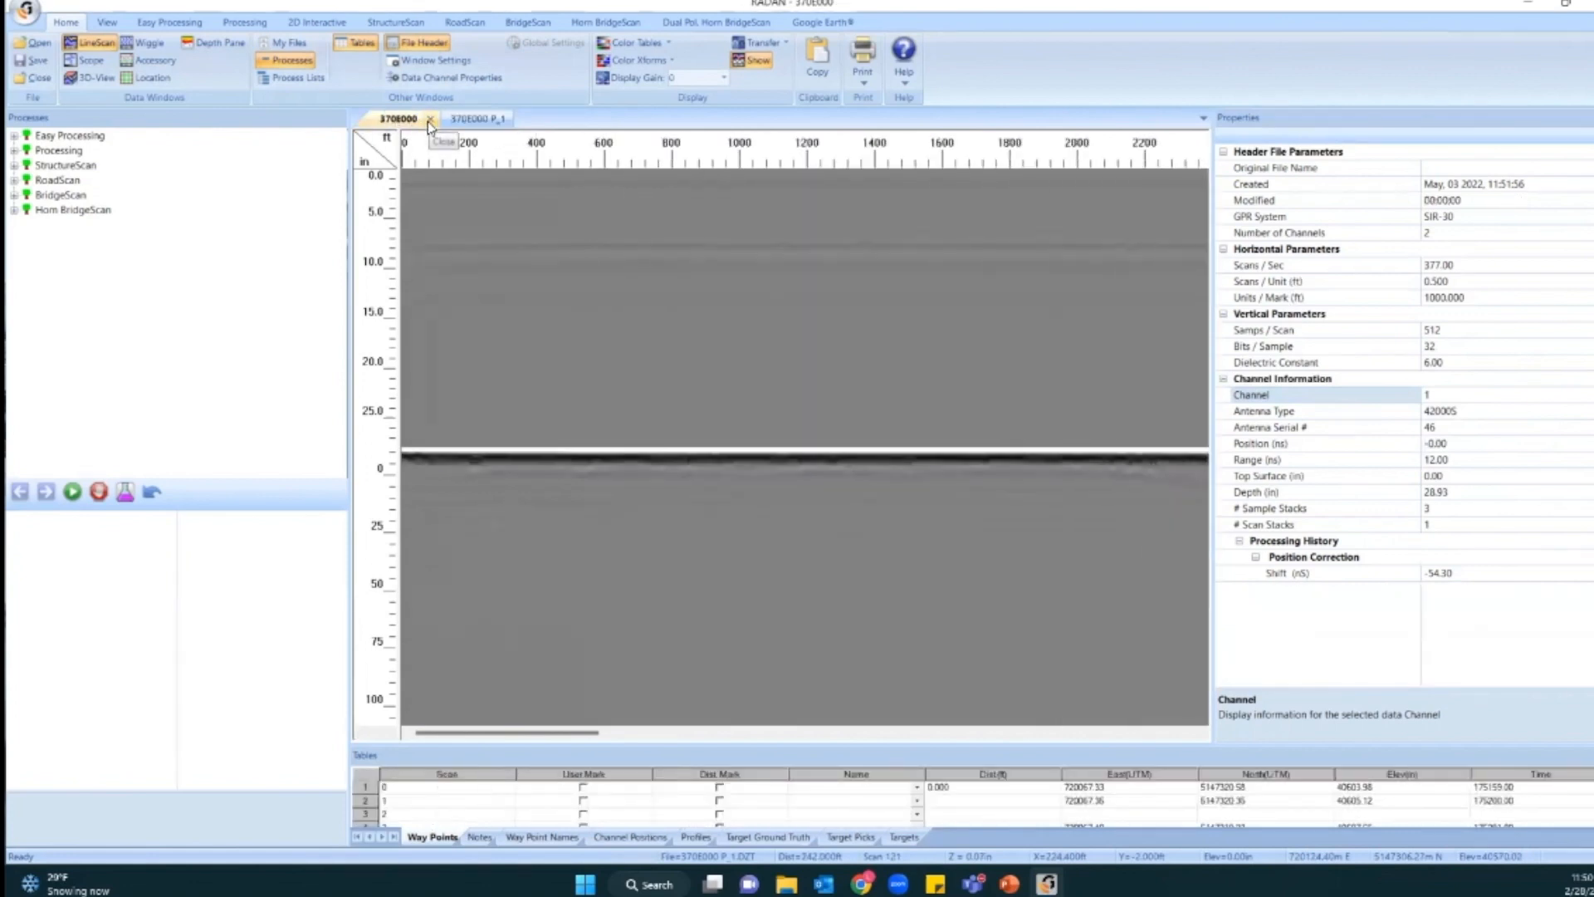
{"action": "left_click", "coordinate": [429, 120]}
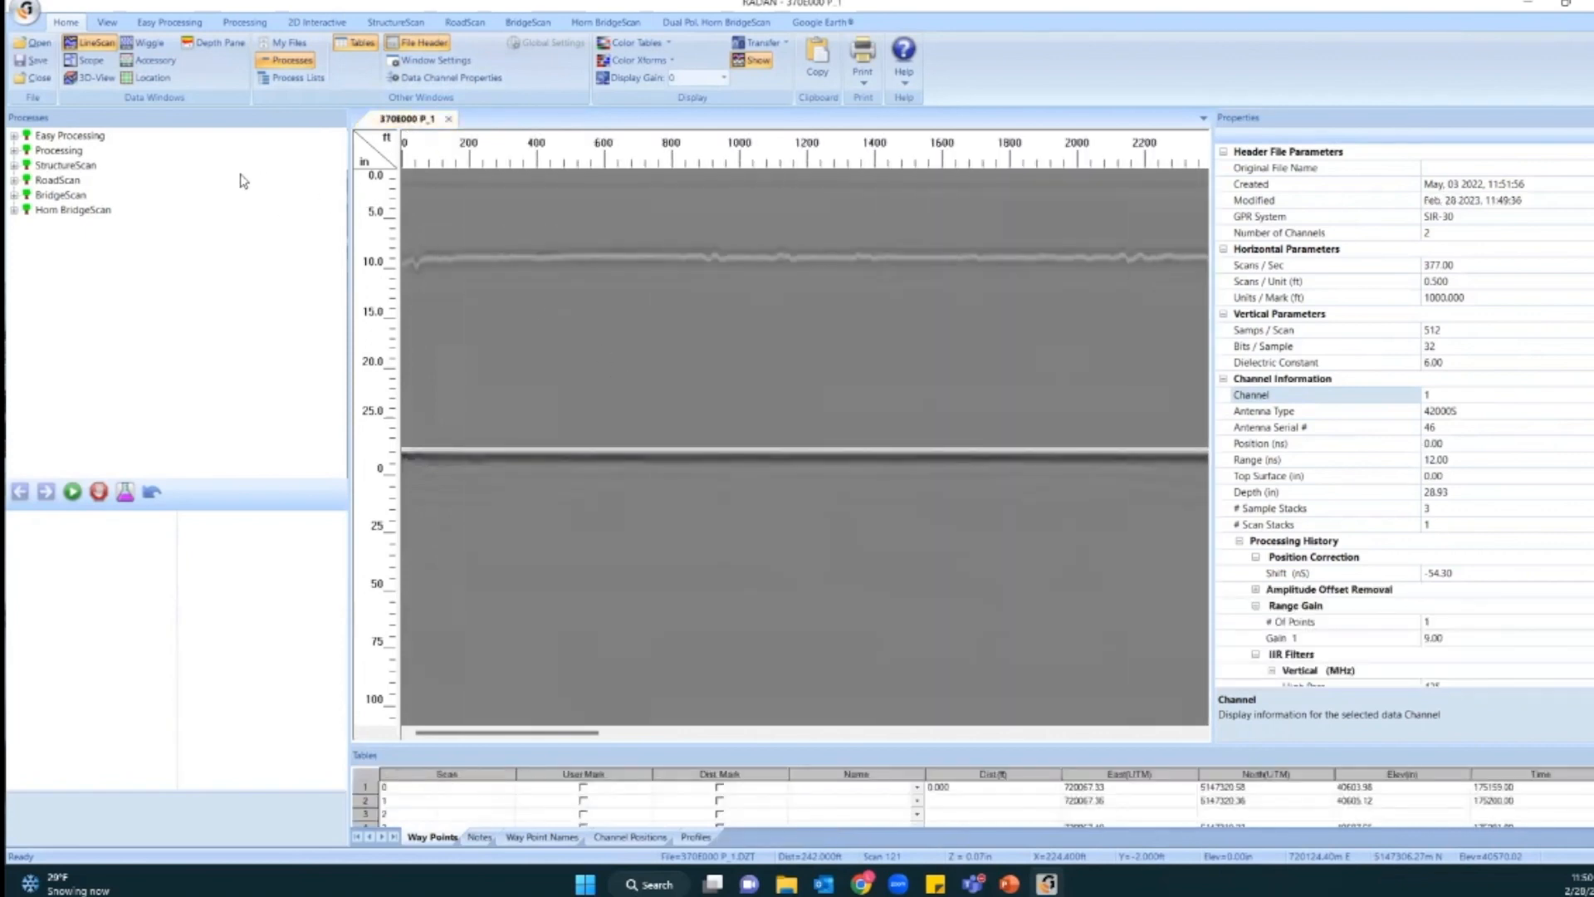
{"action": "left_click", "coordinate": [22, 10]}
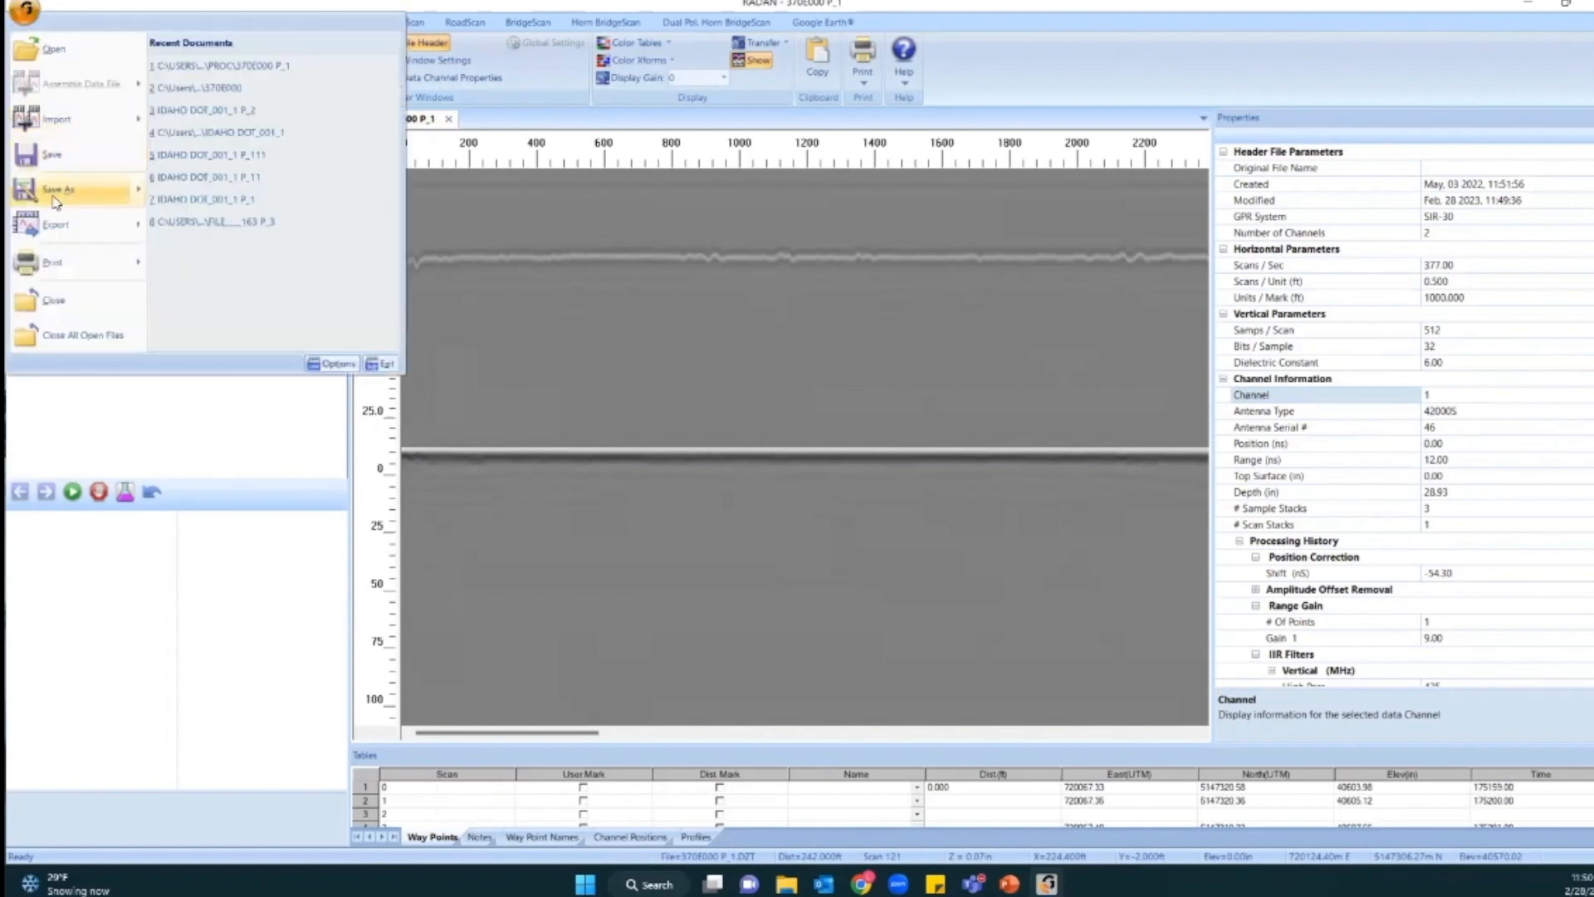
{"action": "mouse_move", "coordinate": [55, 193]}
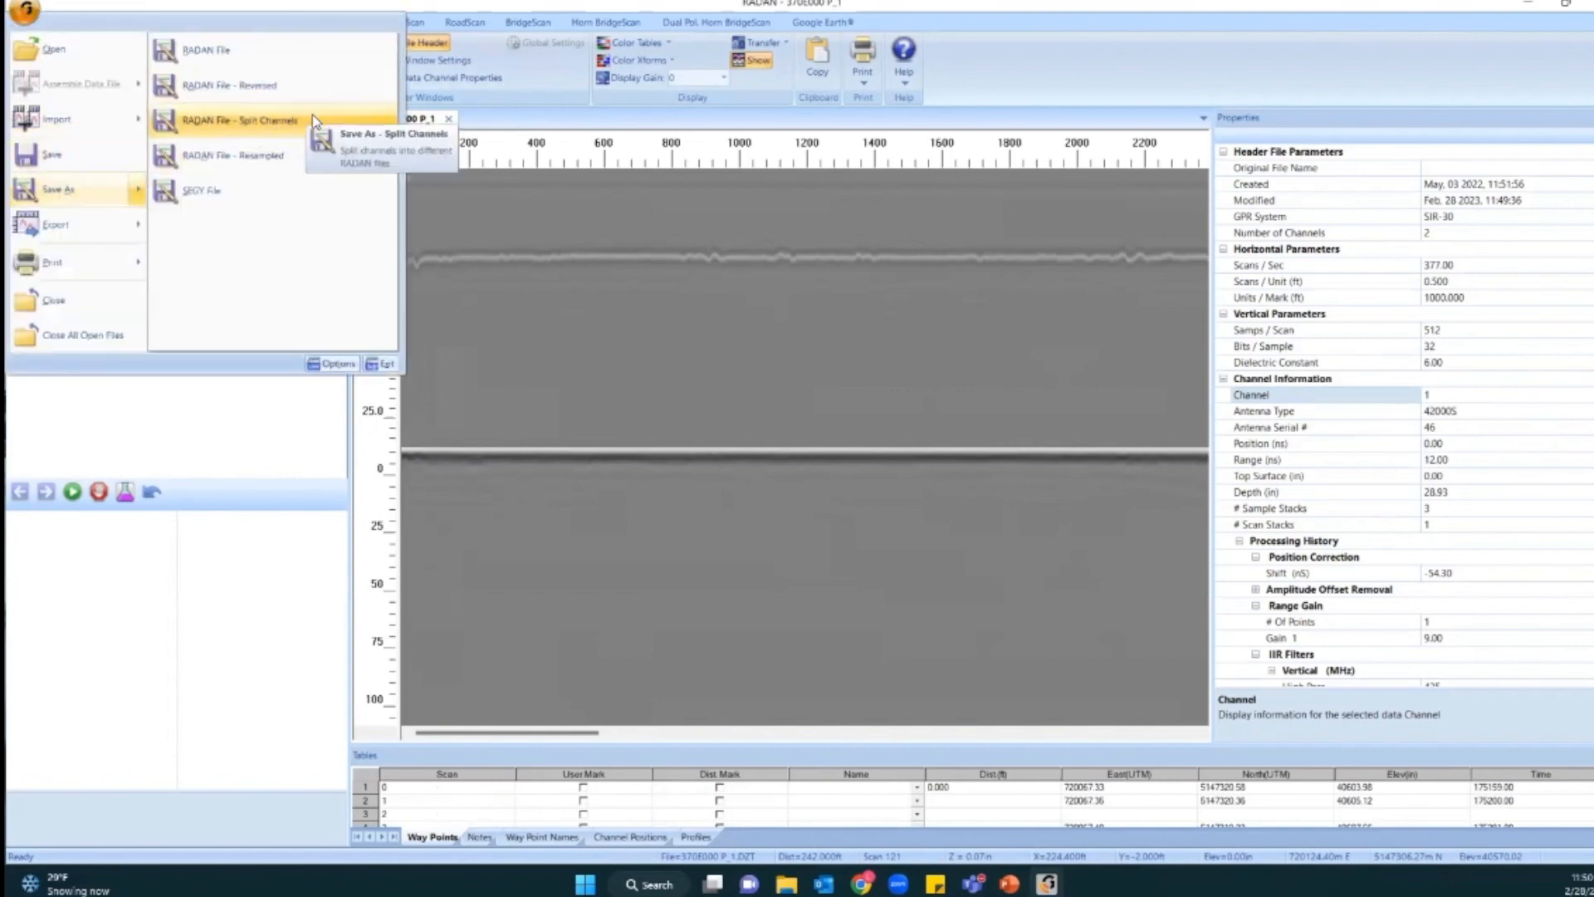
{"action": "left_click", "coordinate": [314, 122]}
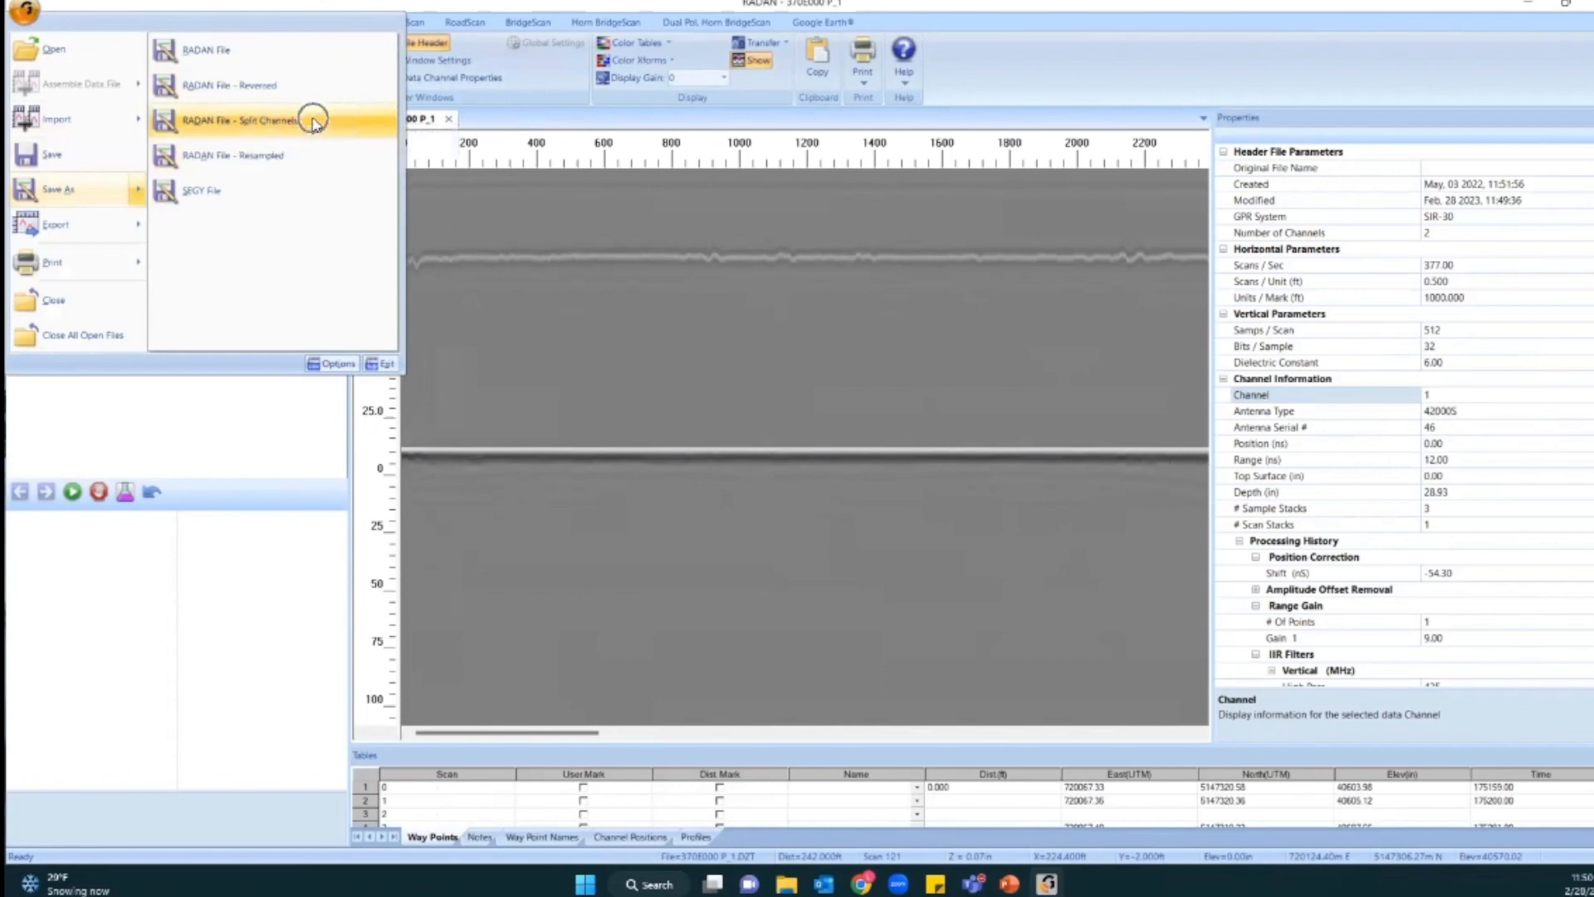
{"action": "left_click", "coordinate": [315, 123]}
{"action": "left_click", "coordinate": [563, 486]}
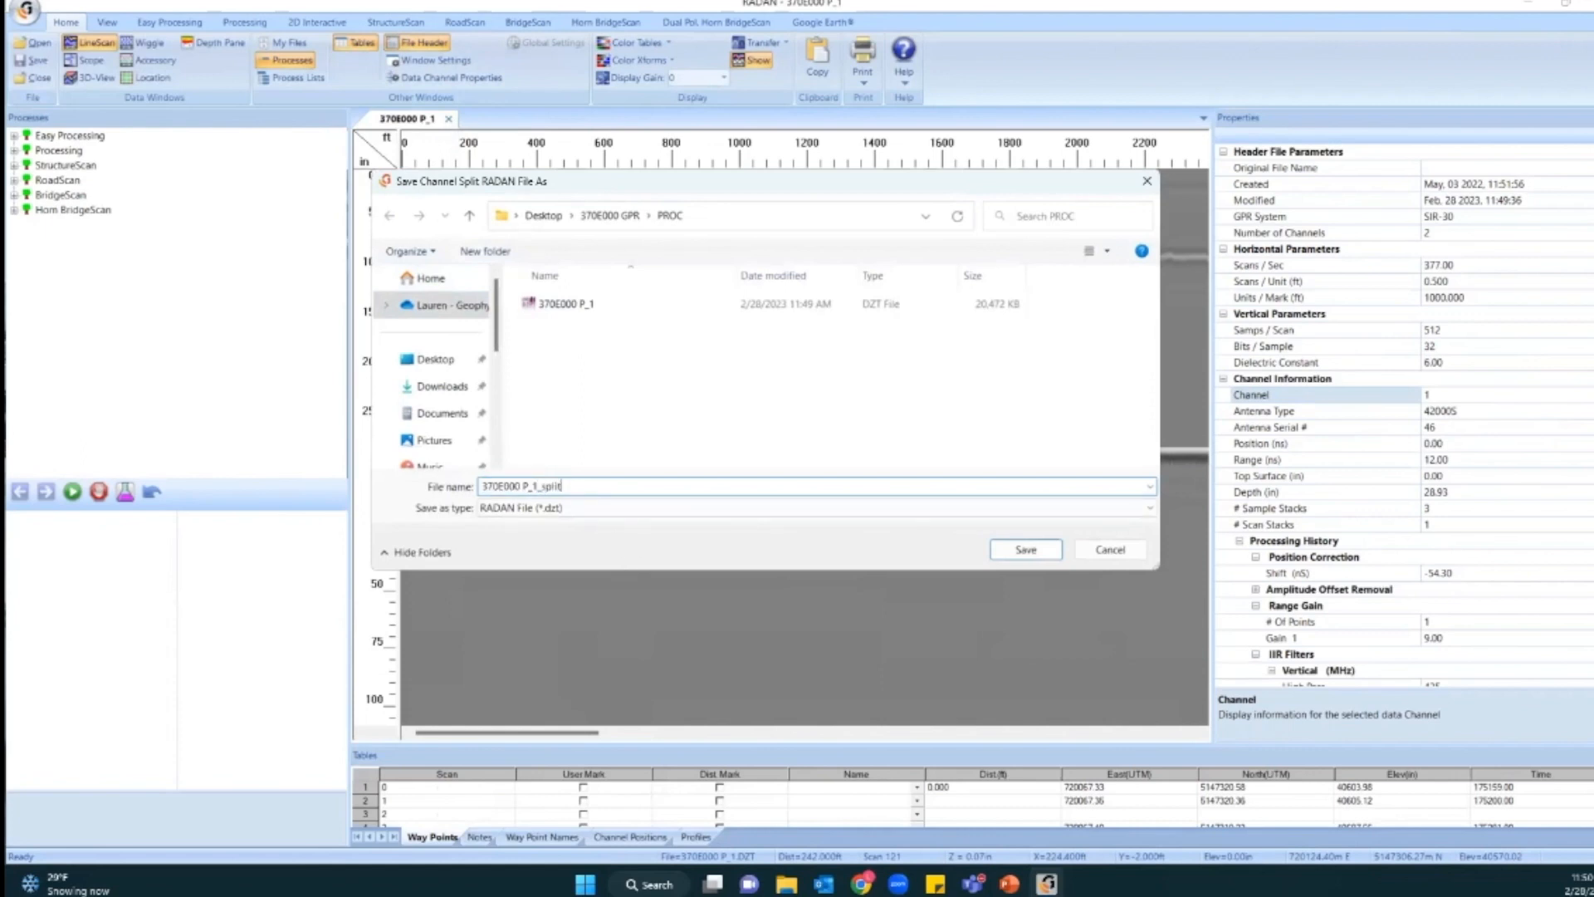
{"action": "left_click", "coordinate": [1008, 558]}
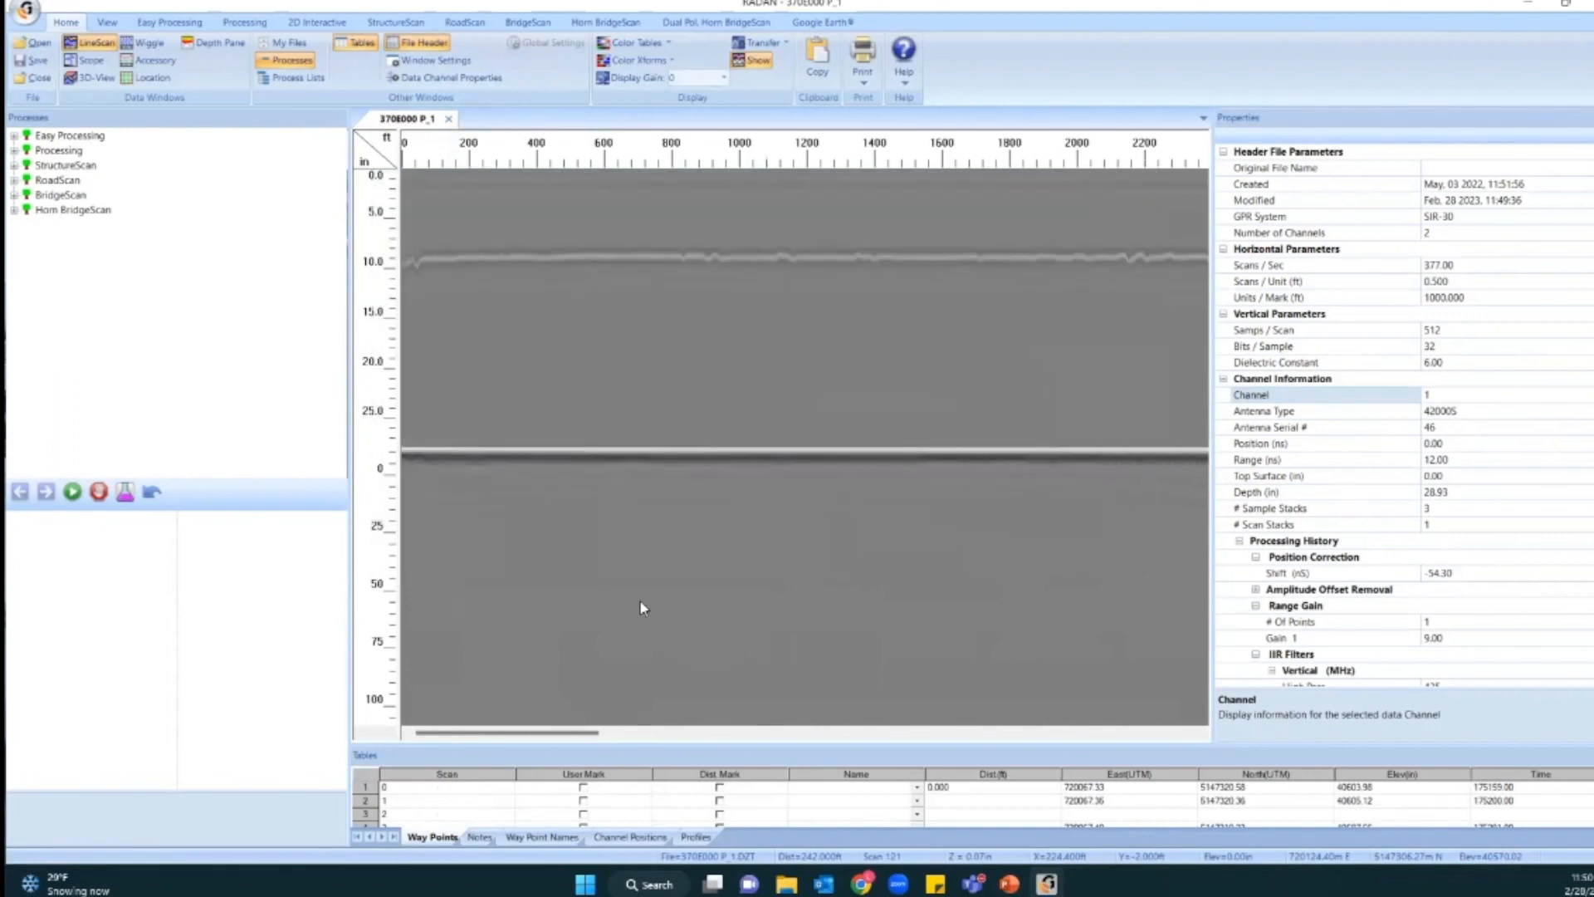
Close 370E000 P_1 and open the split file 370E000 P_1_SPLITa from the PROC folder.
{"action": "left_click", "coordinate": [449, 121]}
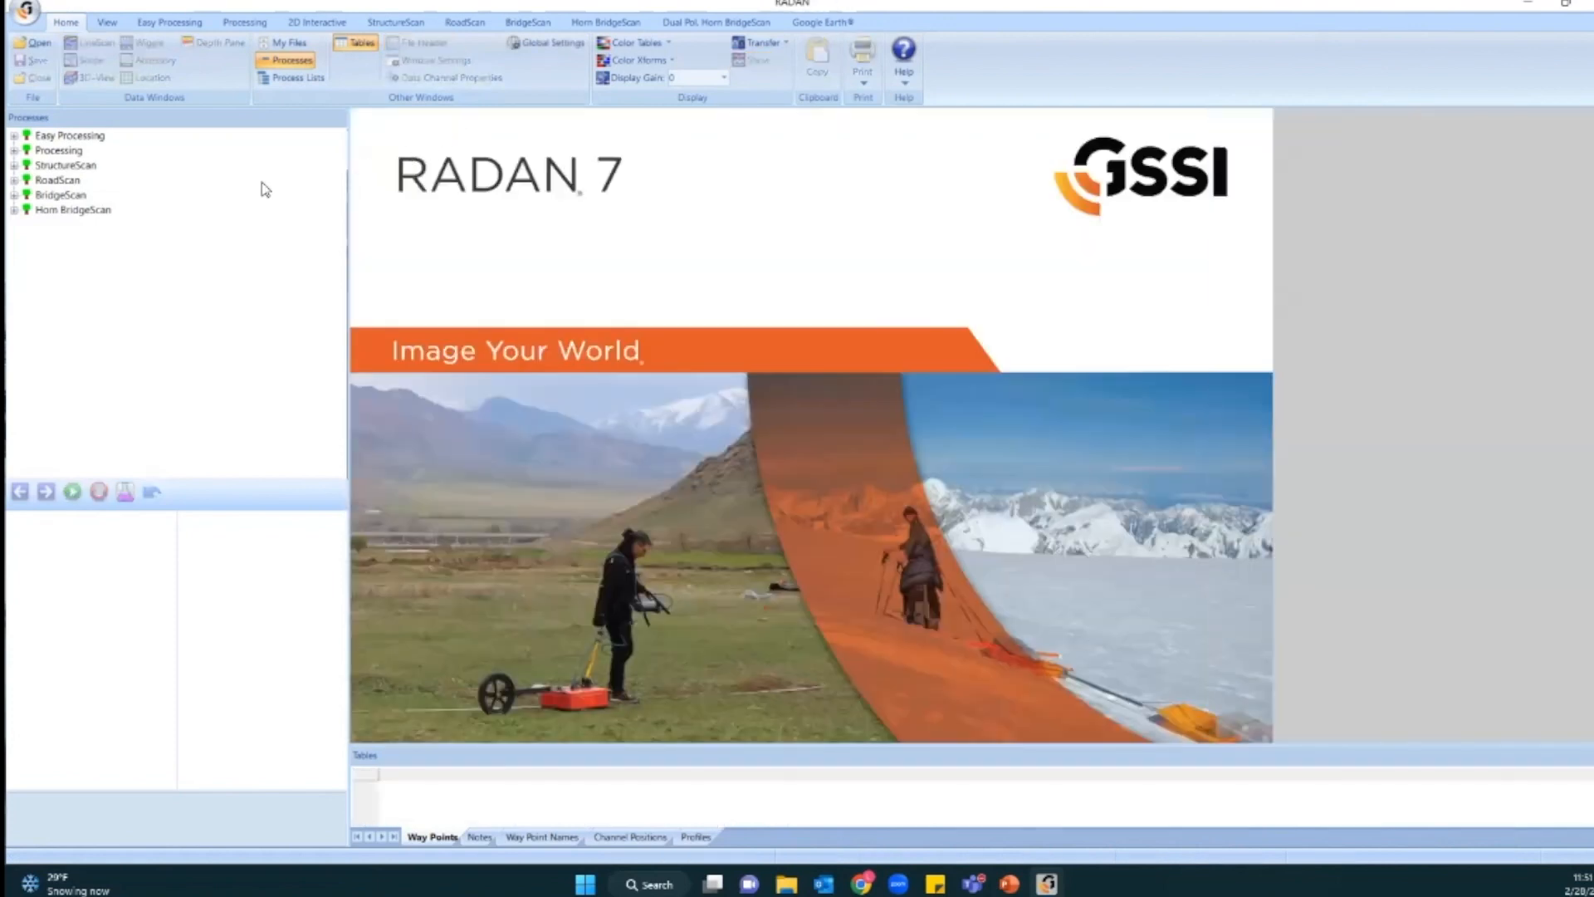
{"action": "left_click", "coordinate": [39, 44]}
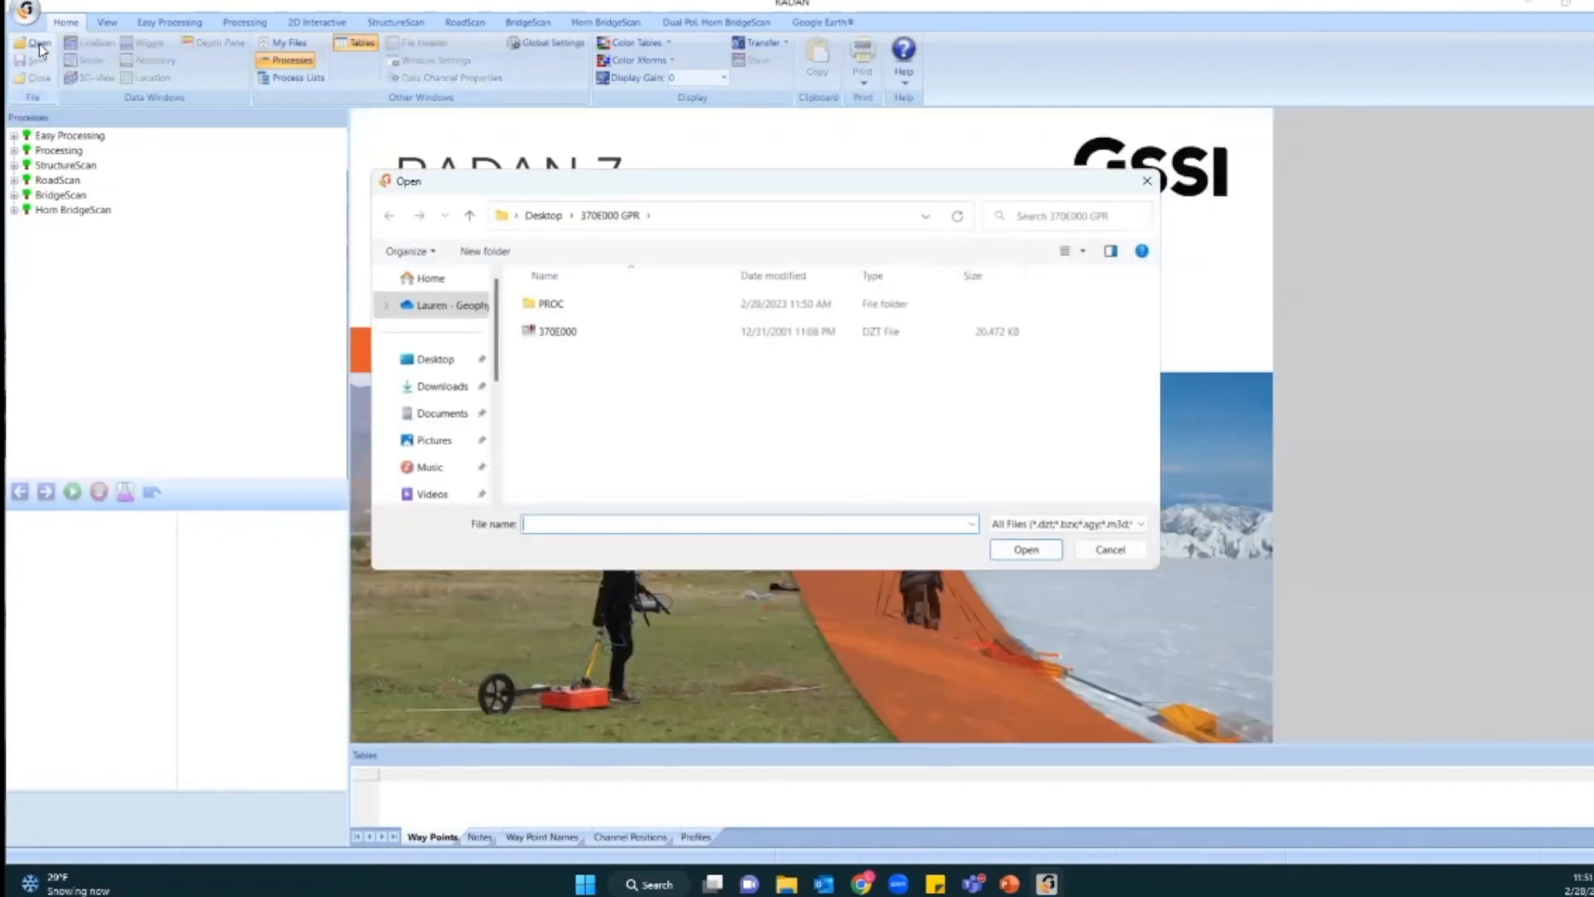
{"action": "double_click", "coordinate": [555, 306]}
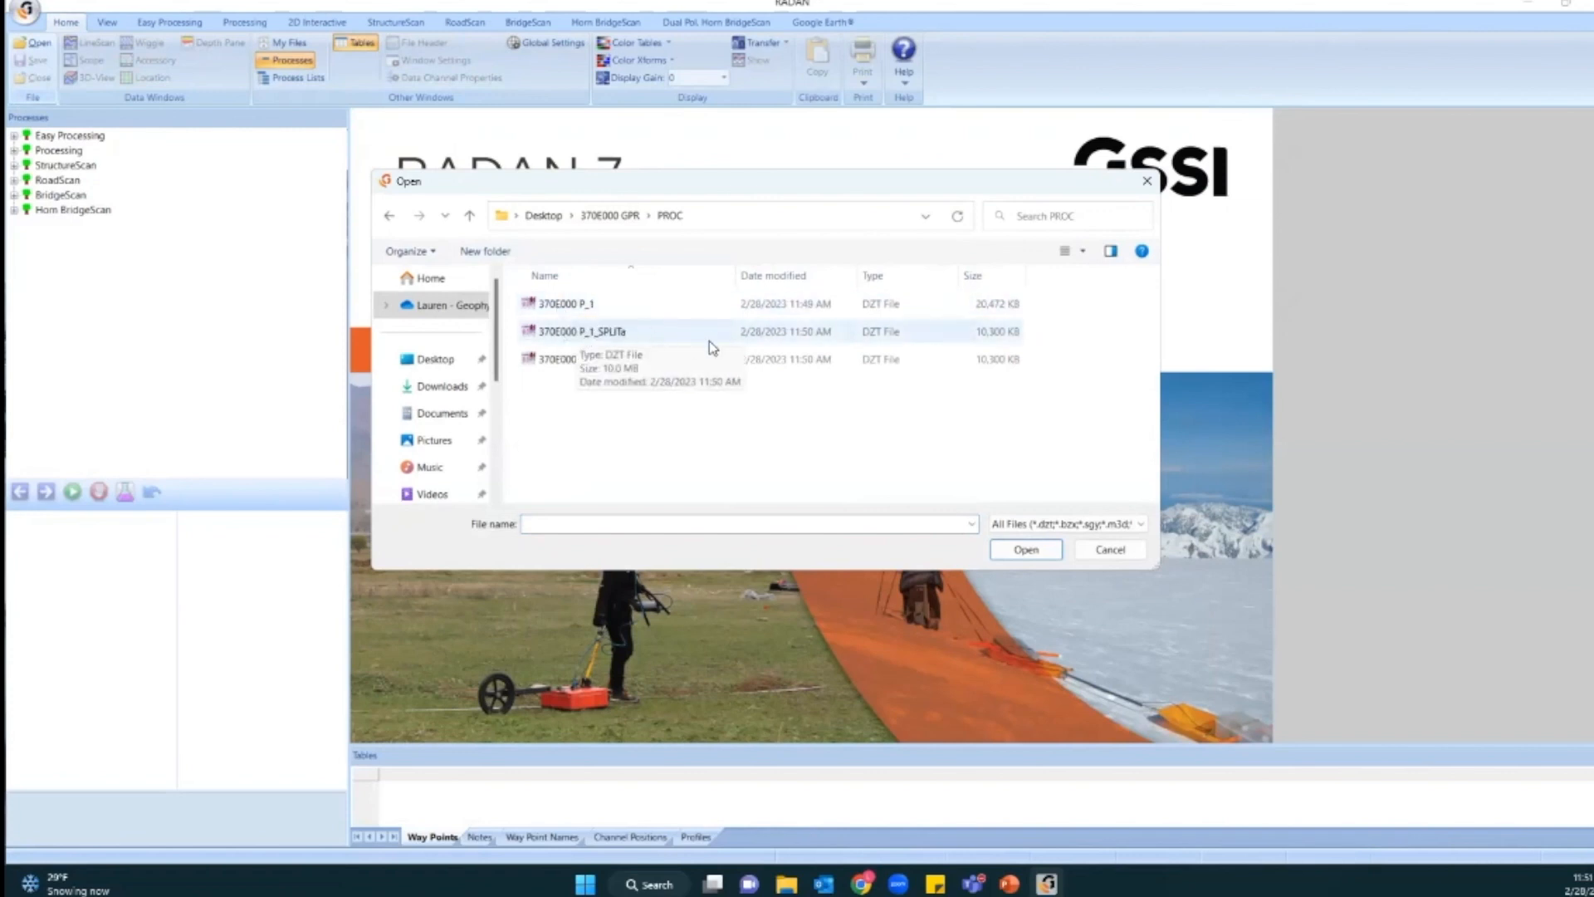
{"action": "double_click", "coordinate": [606, 331]}
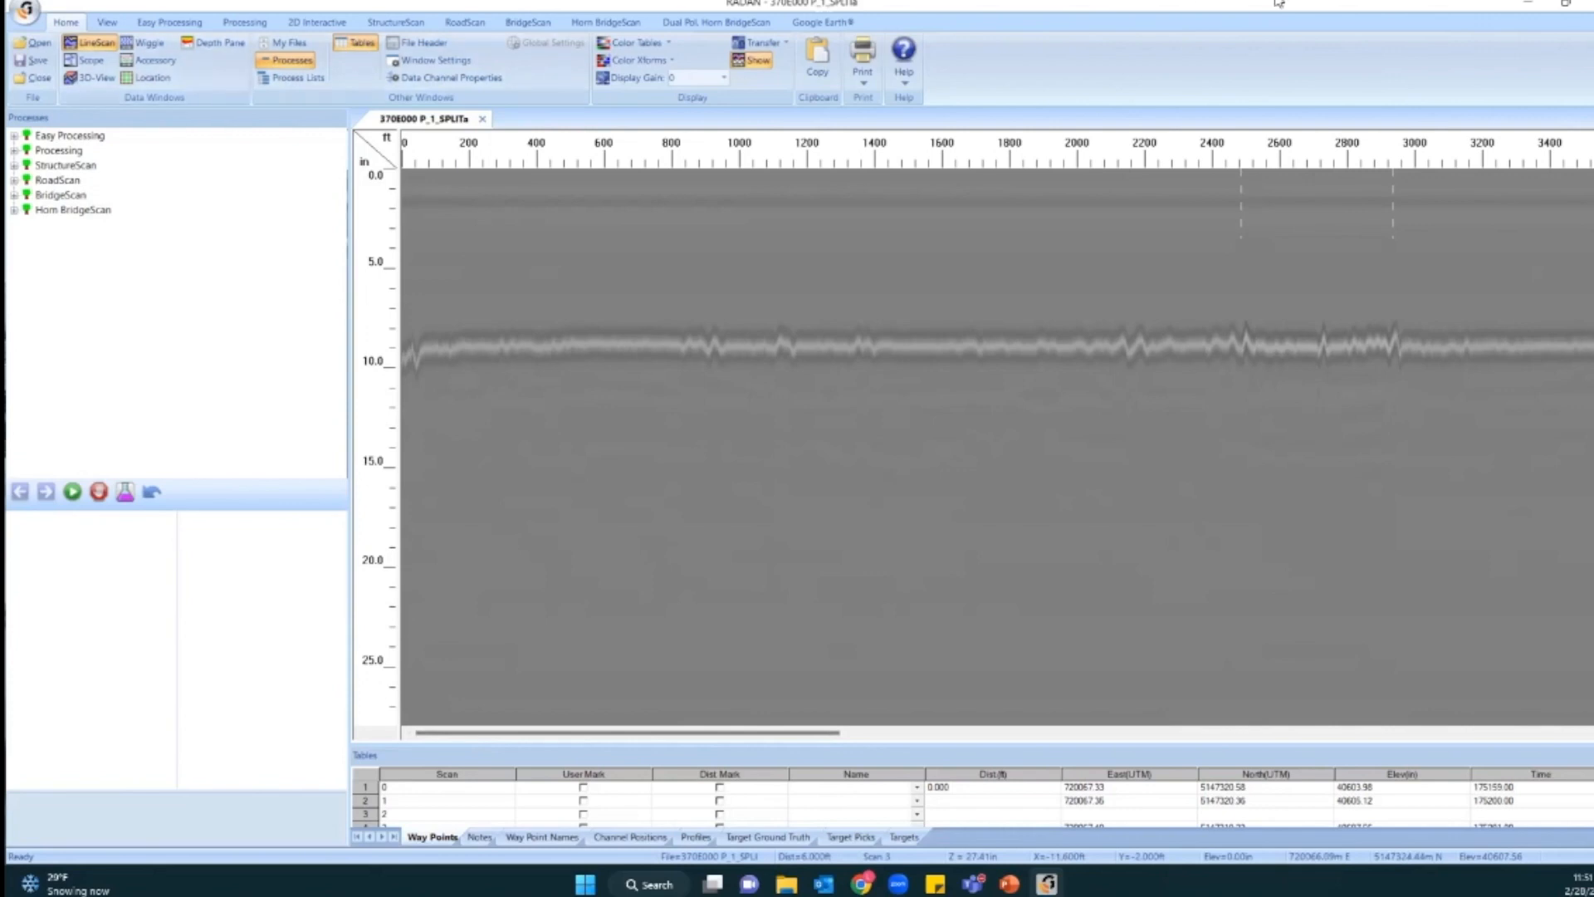
Examine the marker lines along the split profile between about 2400 and 4100 ft, and bring up the RoadScan tools.
{"action": "left_click", "coordinate": [1239, 215]}
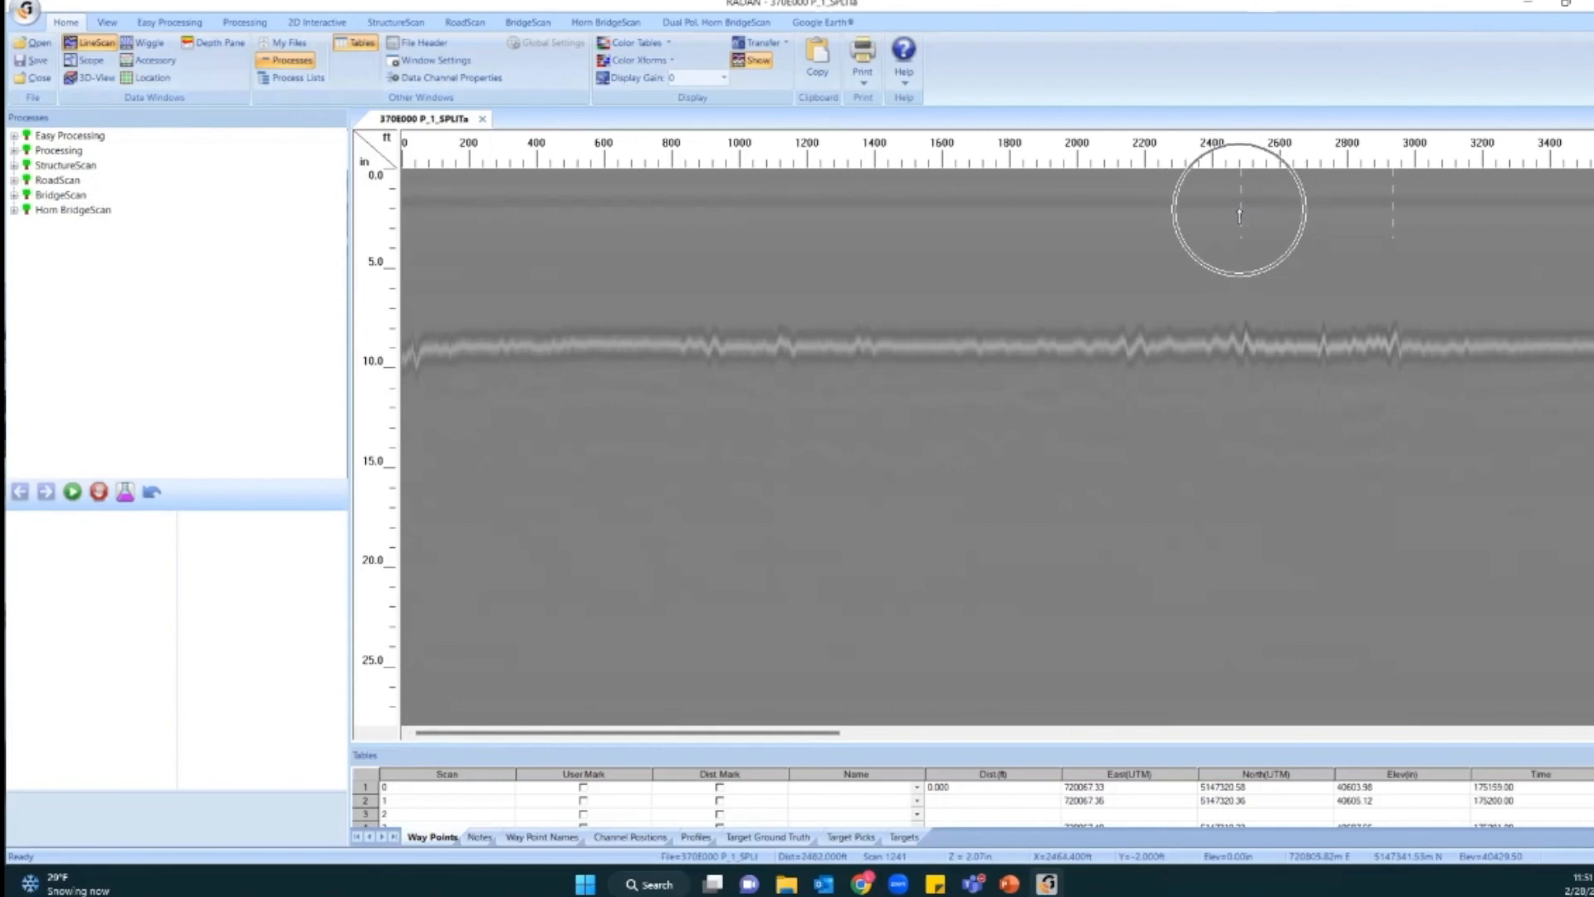
{"action": "left_click", "coordinate": [1393, 218]}
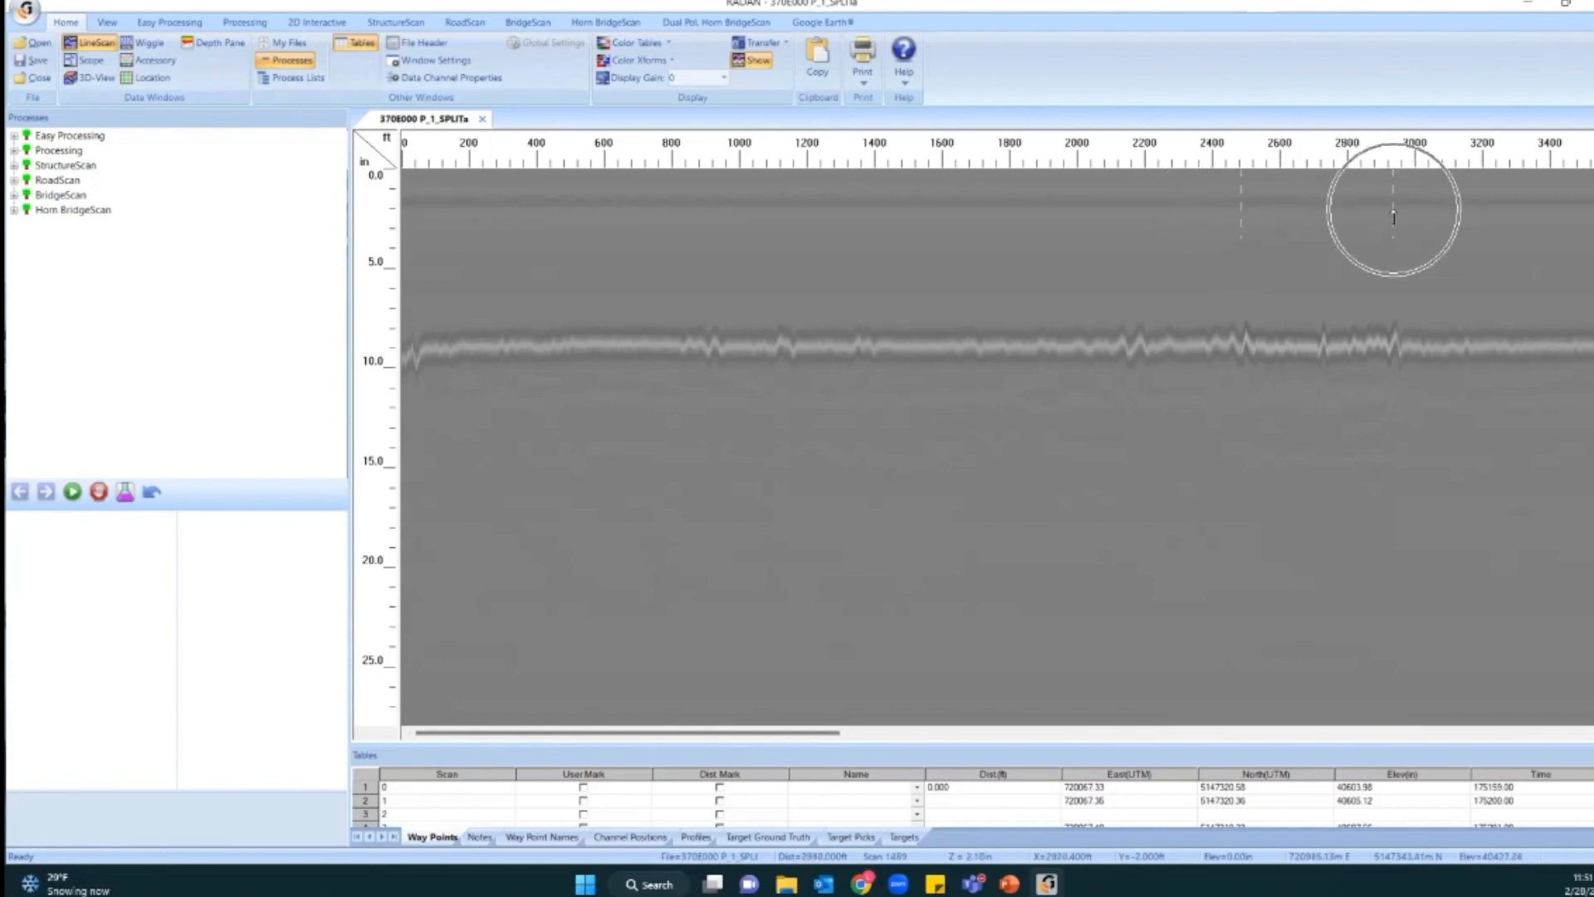
{"action": "left_click_drag", "start_coordinate": [689, 732], "coordinate": [907, 728]}
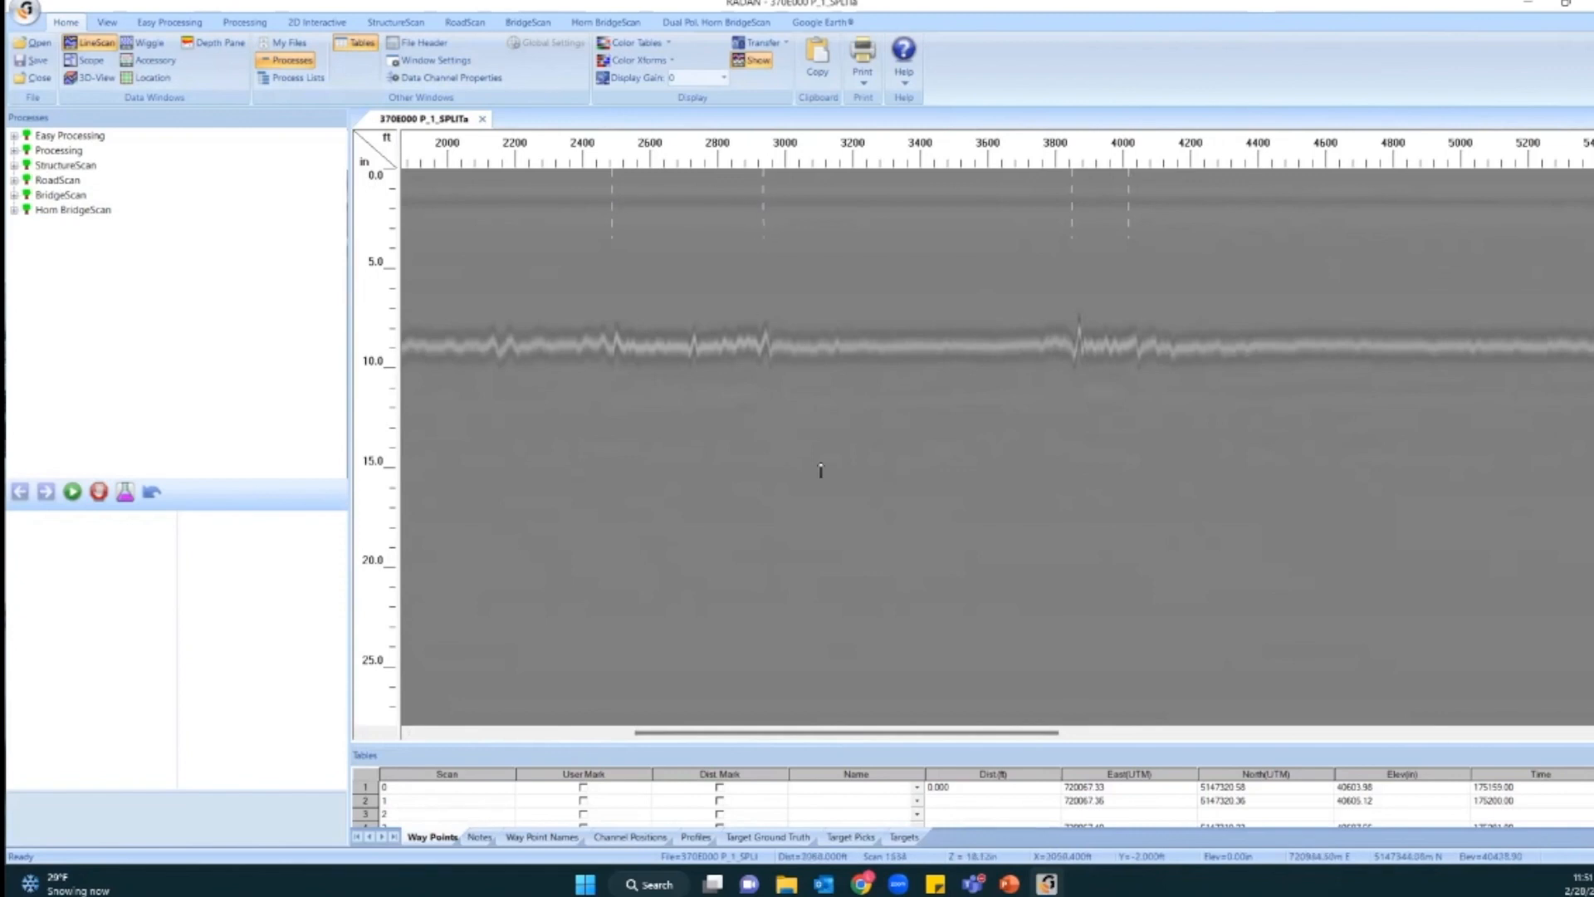
{"action": "left_click_drag", "start_coordinate": [786, 735], "coordinate": [488, 246]}
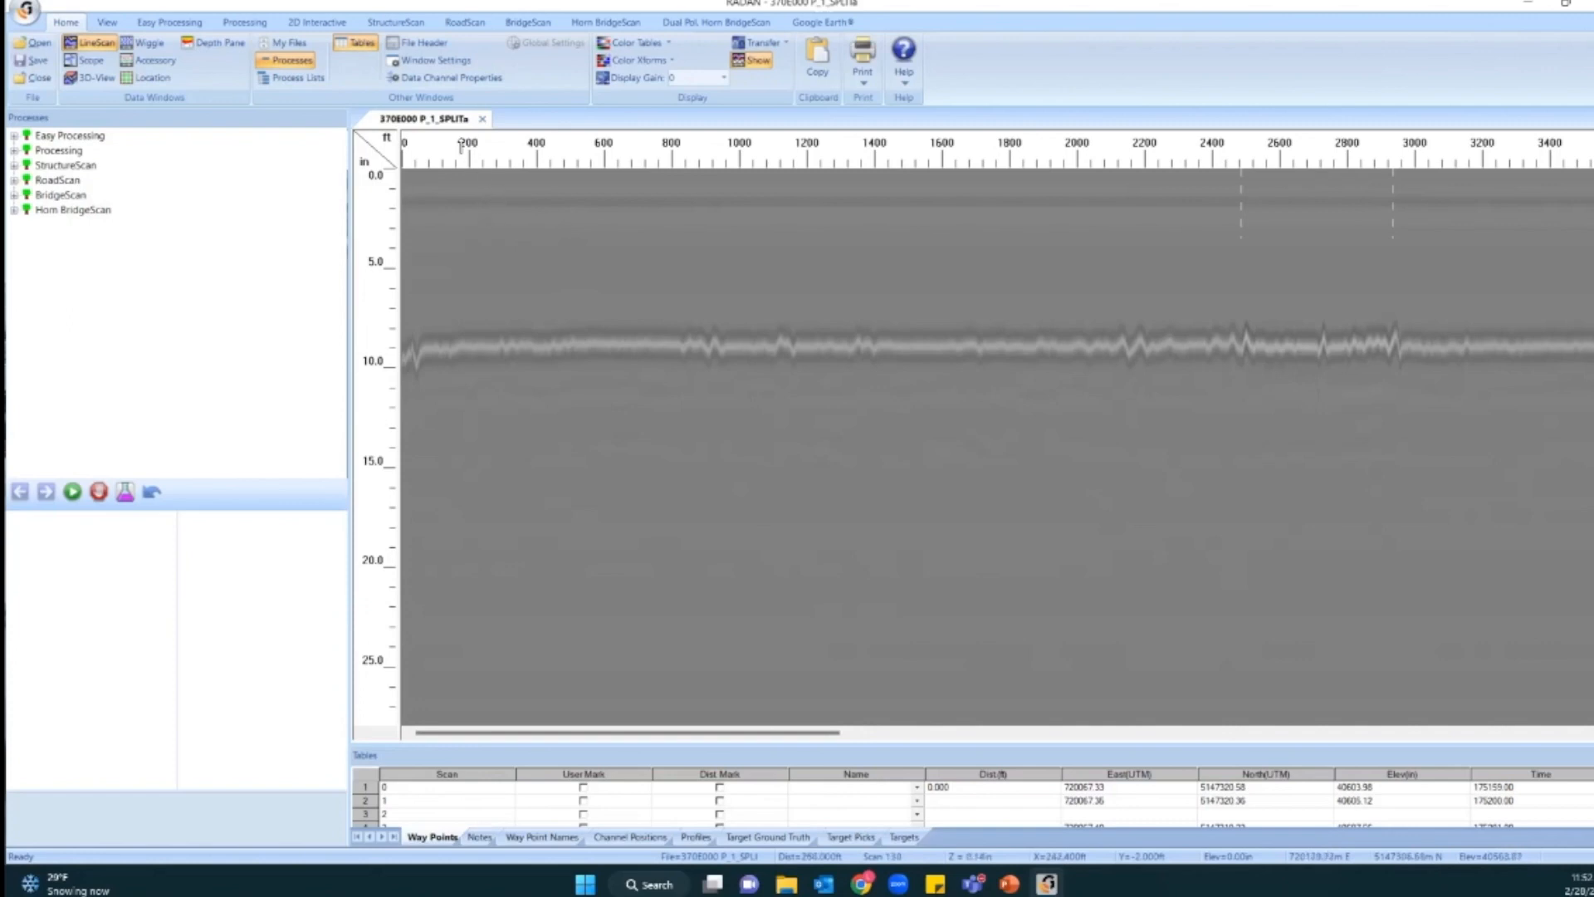
{"action": "left_click", "coordinate": [466, 24]}
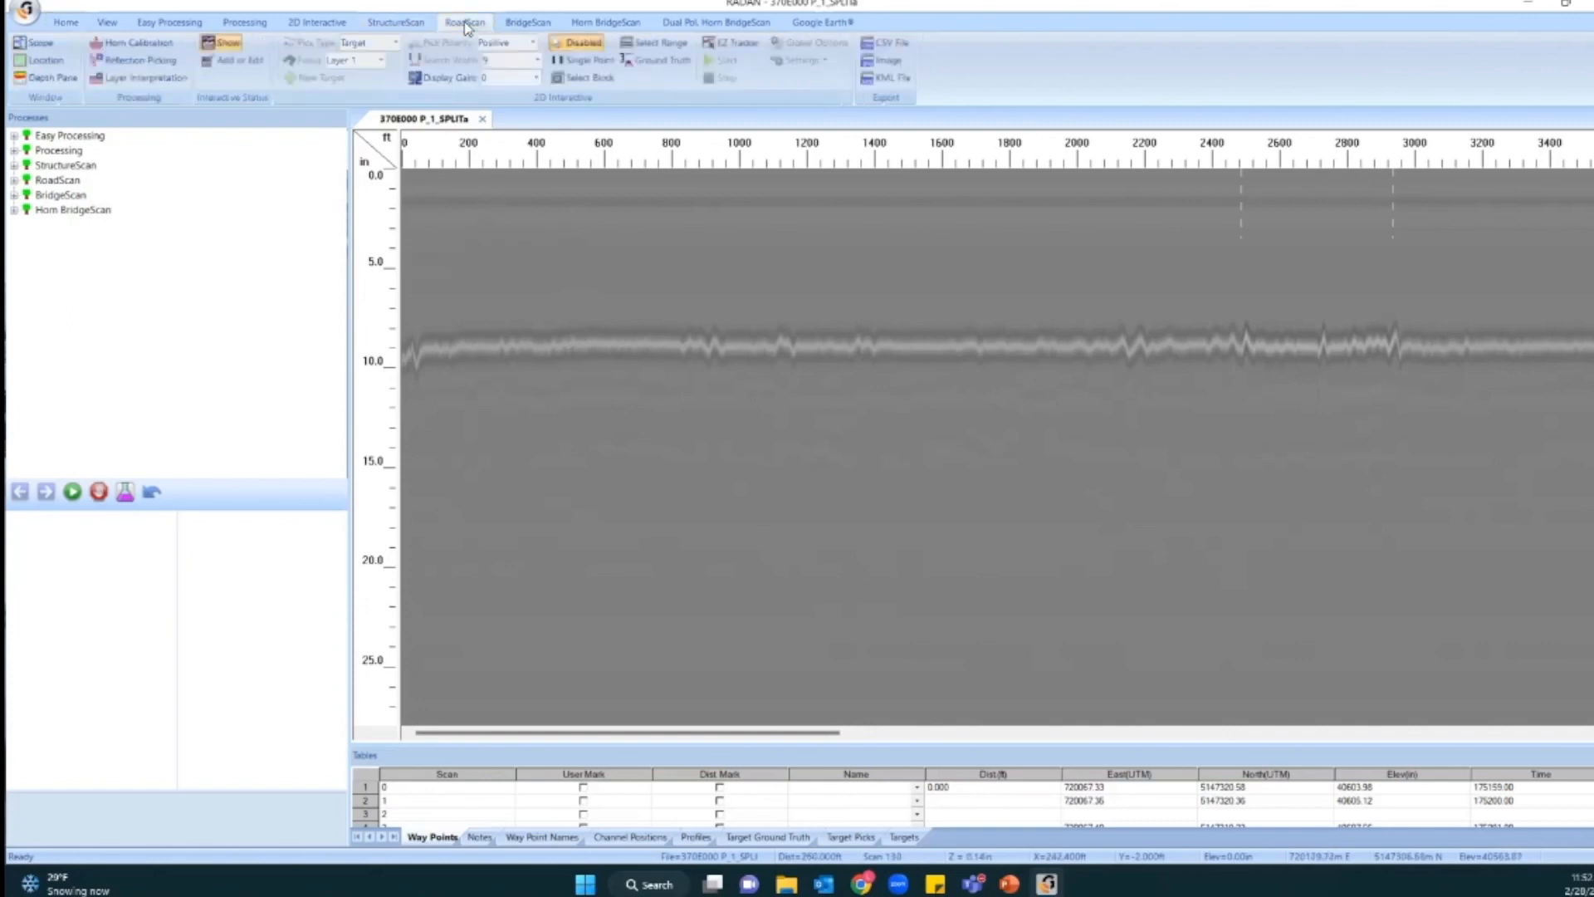
Start Reflection Picking on the split file and set its calibration file select method to User Select.
{"action": "left_click", "coordinate": [136, 47]}
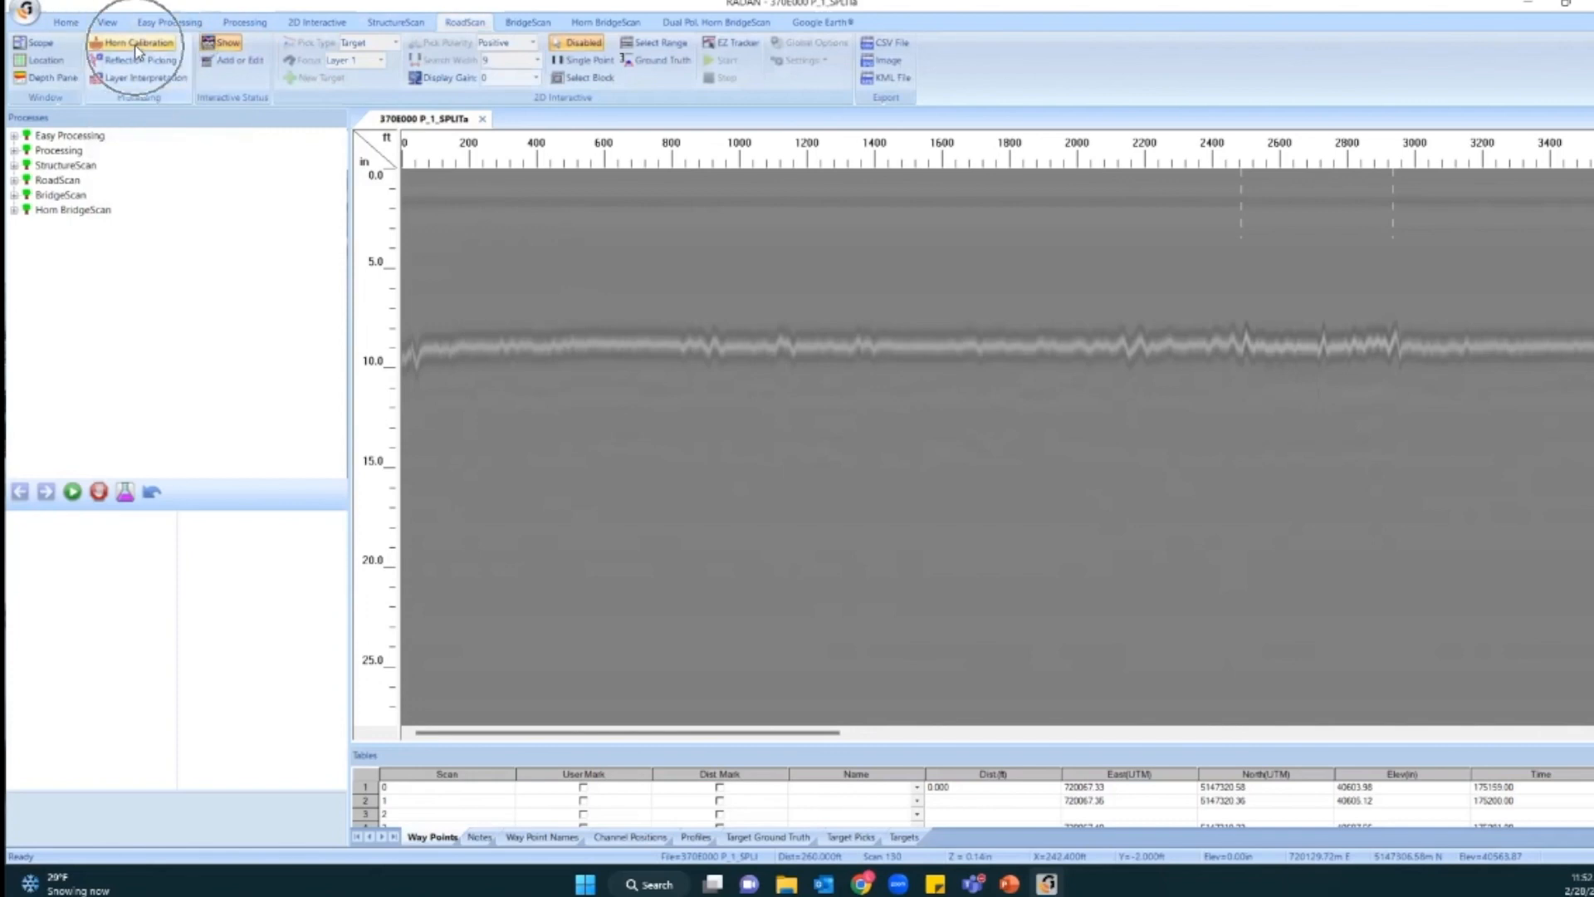
{"action": "left_click", "coordinate": [141, 51]}
{"action": "left_click", "coordinate": [141, 52]}
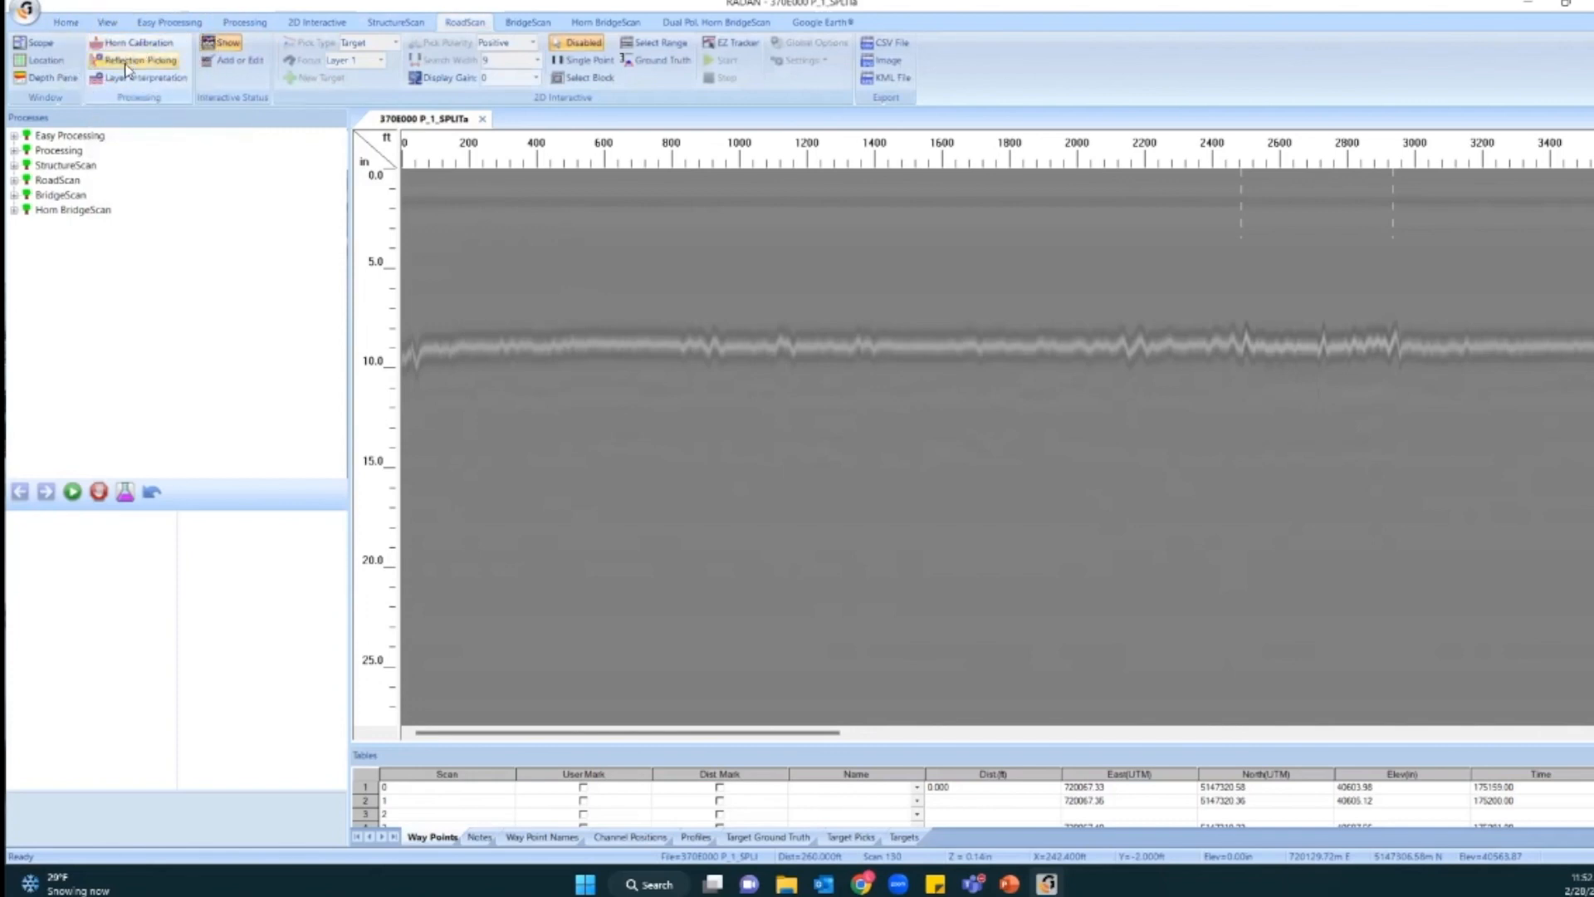
{"action": "left_click", "coordinate": [131, 61]}
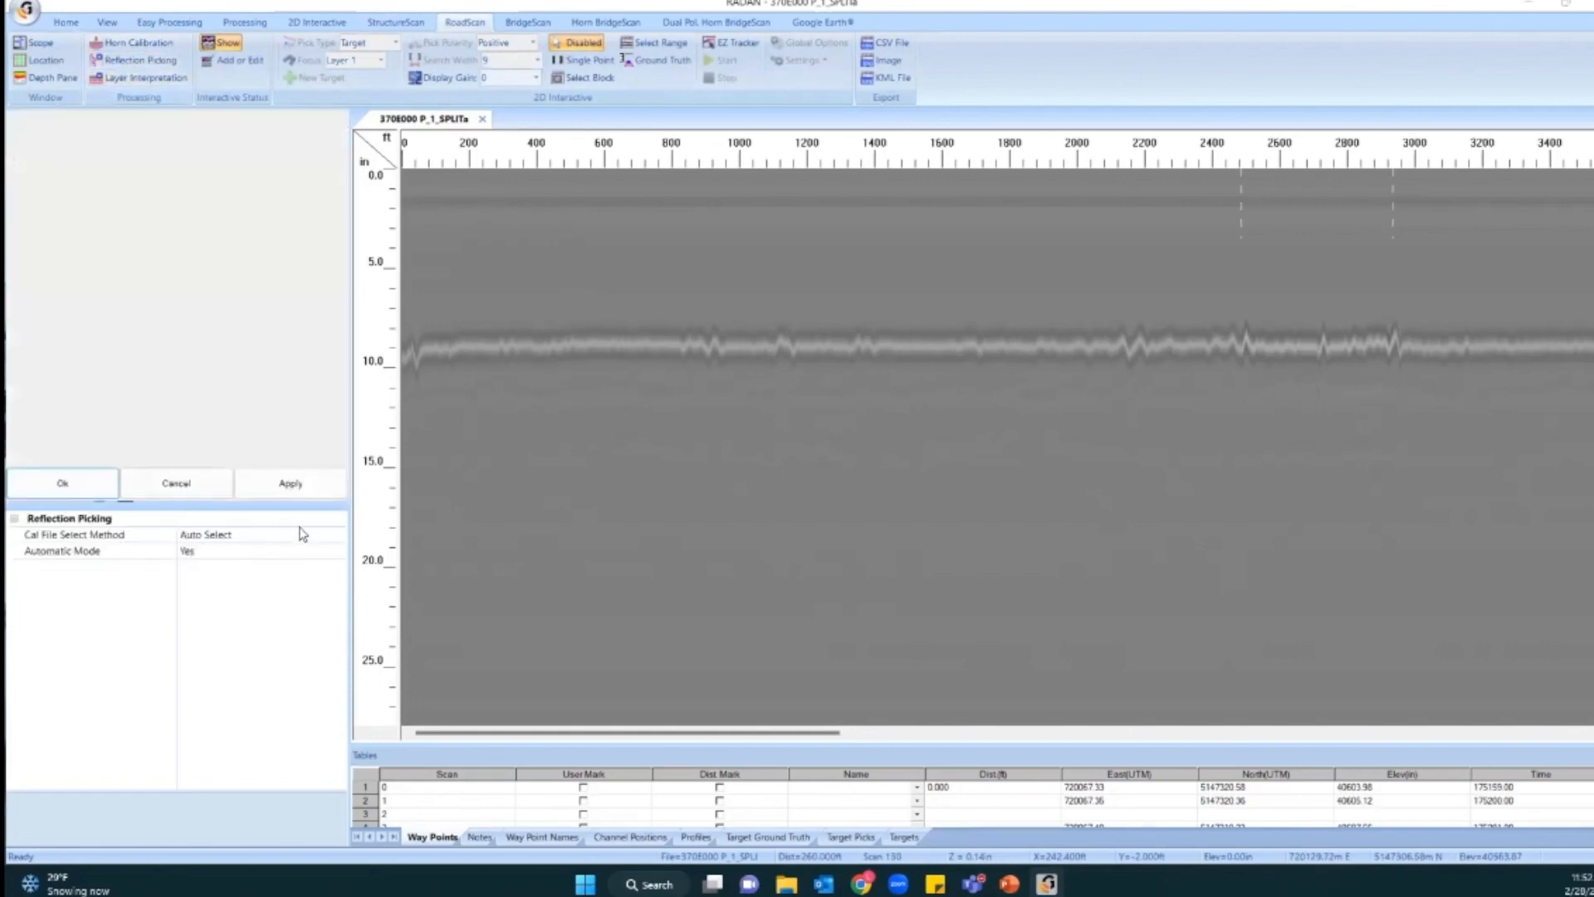
{"action": "left_click", "coordinate": [287, 541]}
{"action": "left_click", "coordinate": [341, 534]}
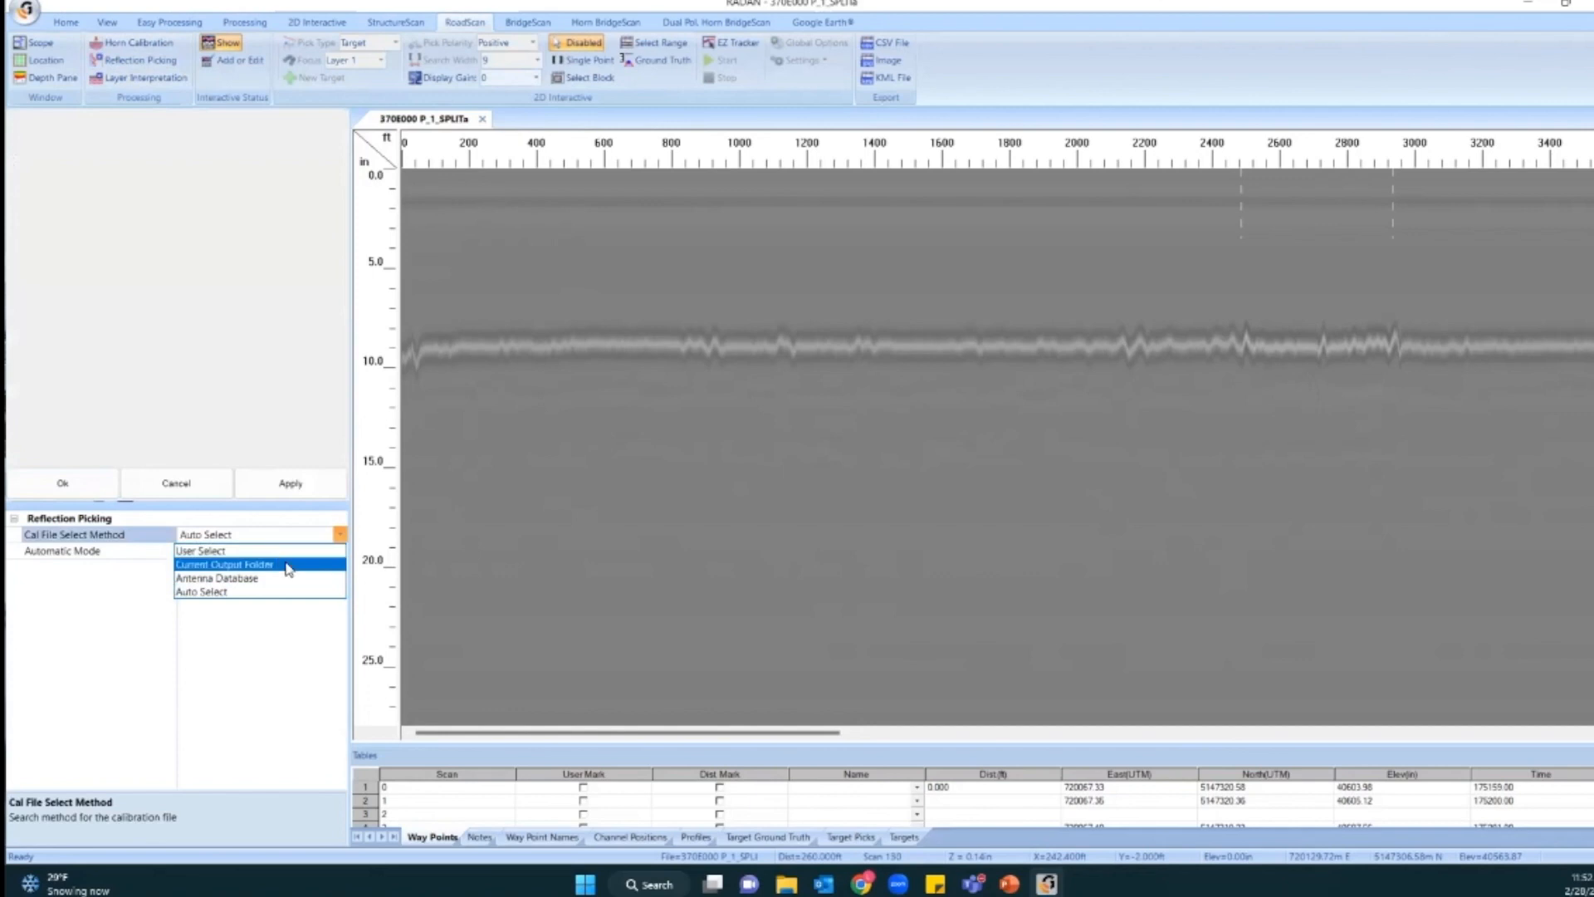
{"action": "left_click", "coordinate": [280, 554]}
{"action": "double_click", "coordinate": [98, 552]}
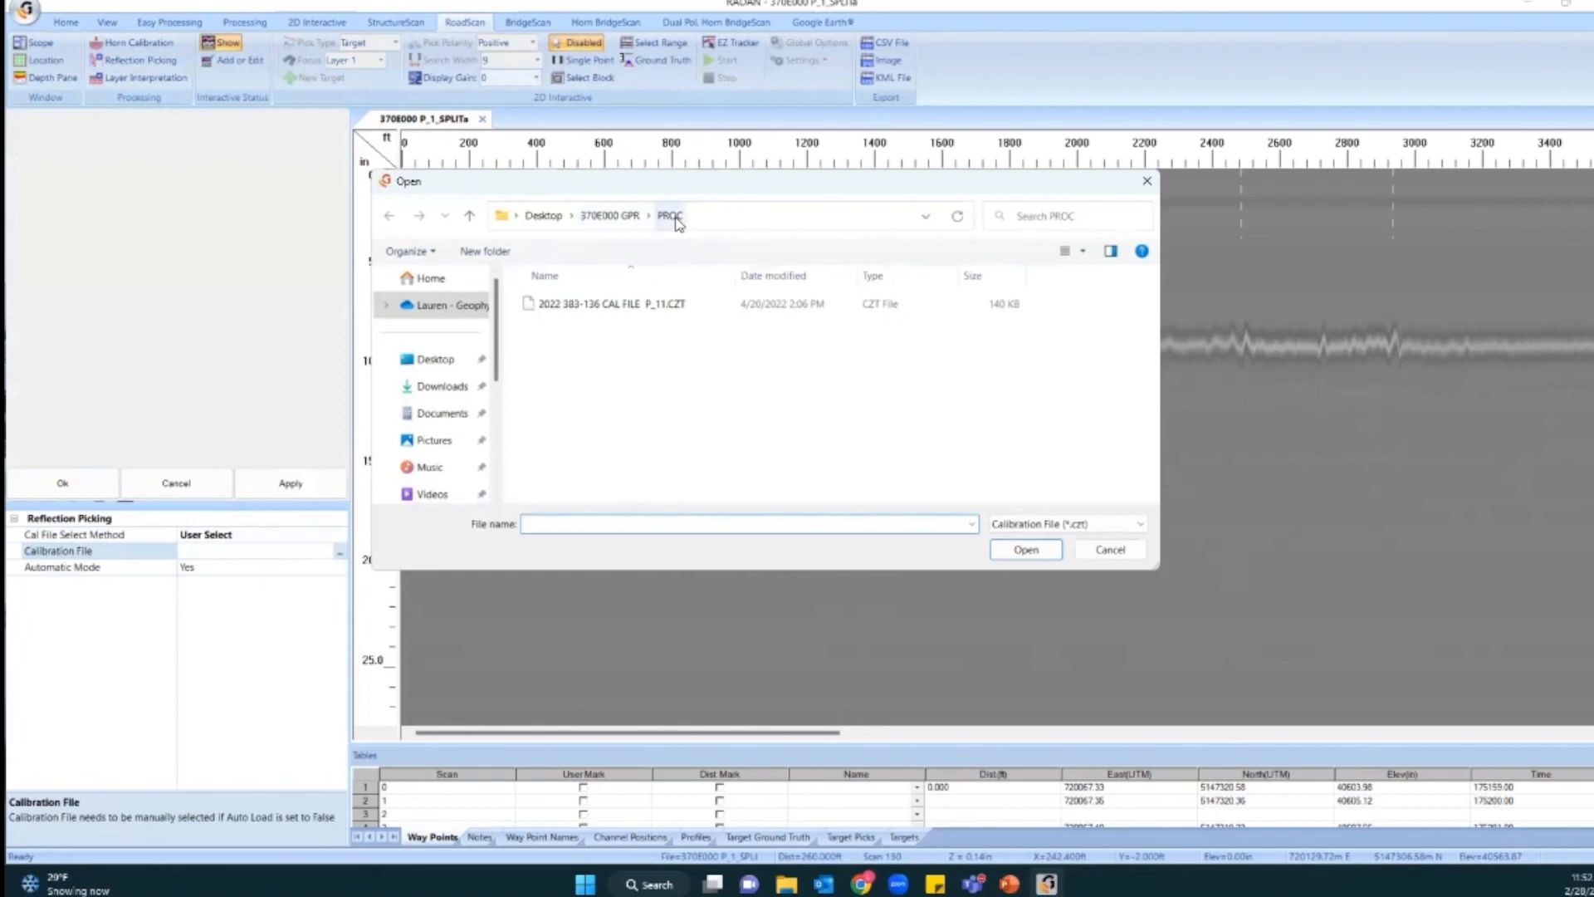
{"action": "left_click", "coordinate": [628, 305]}
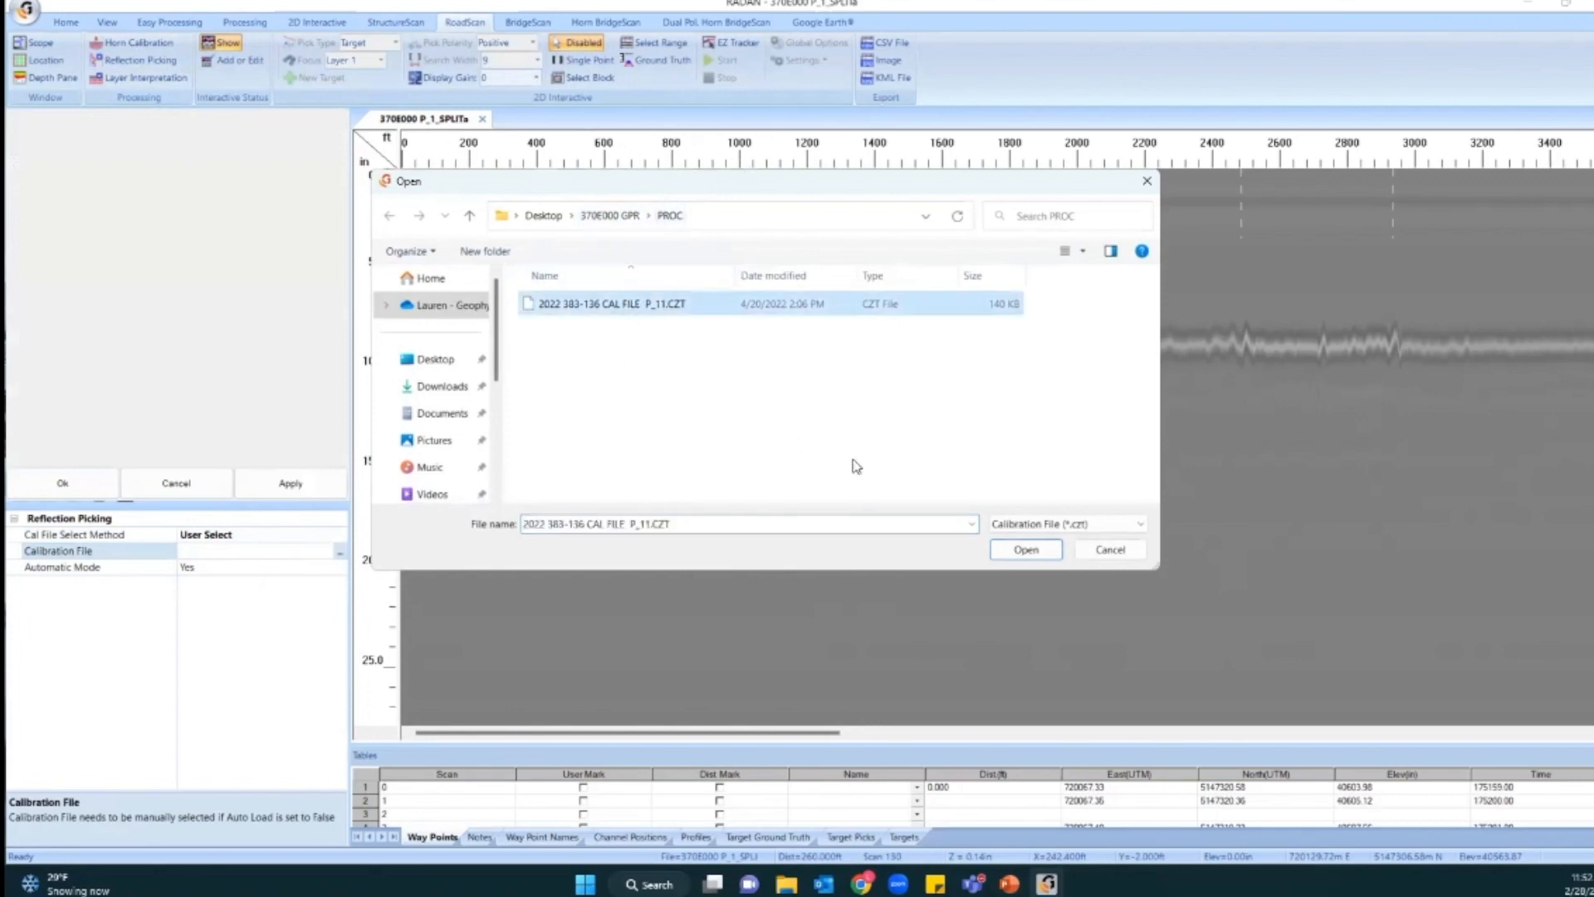
{"action": "left_click", "coordinate": [1025, 550]}
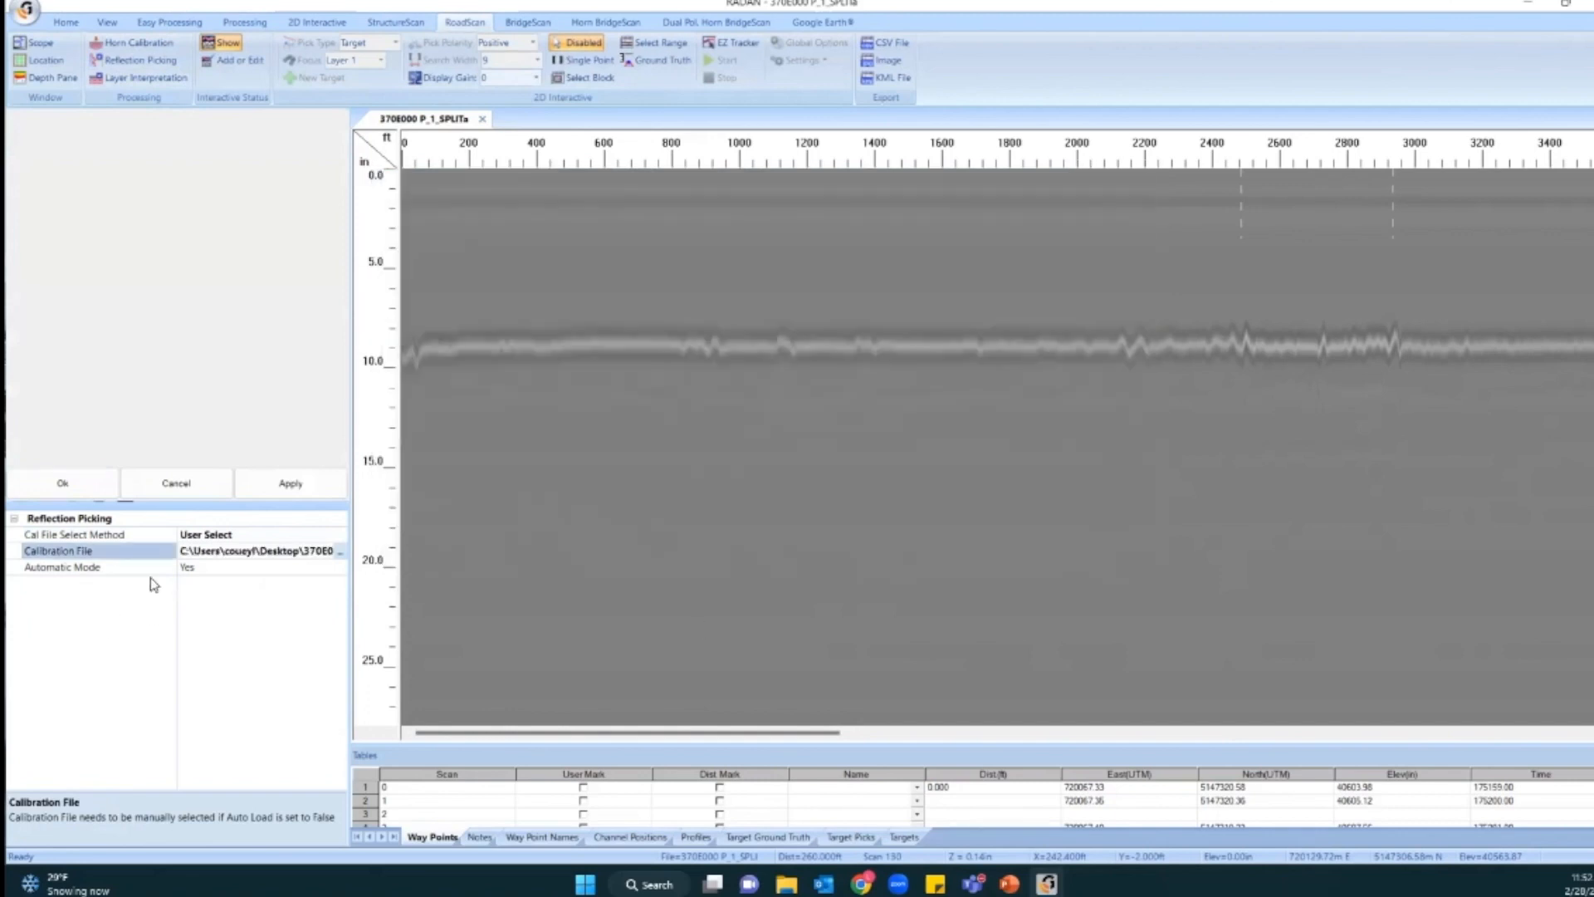
{"action": "left_click", "coordinate": [73, 495]}
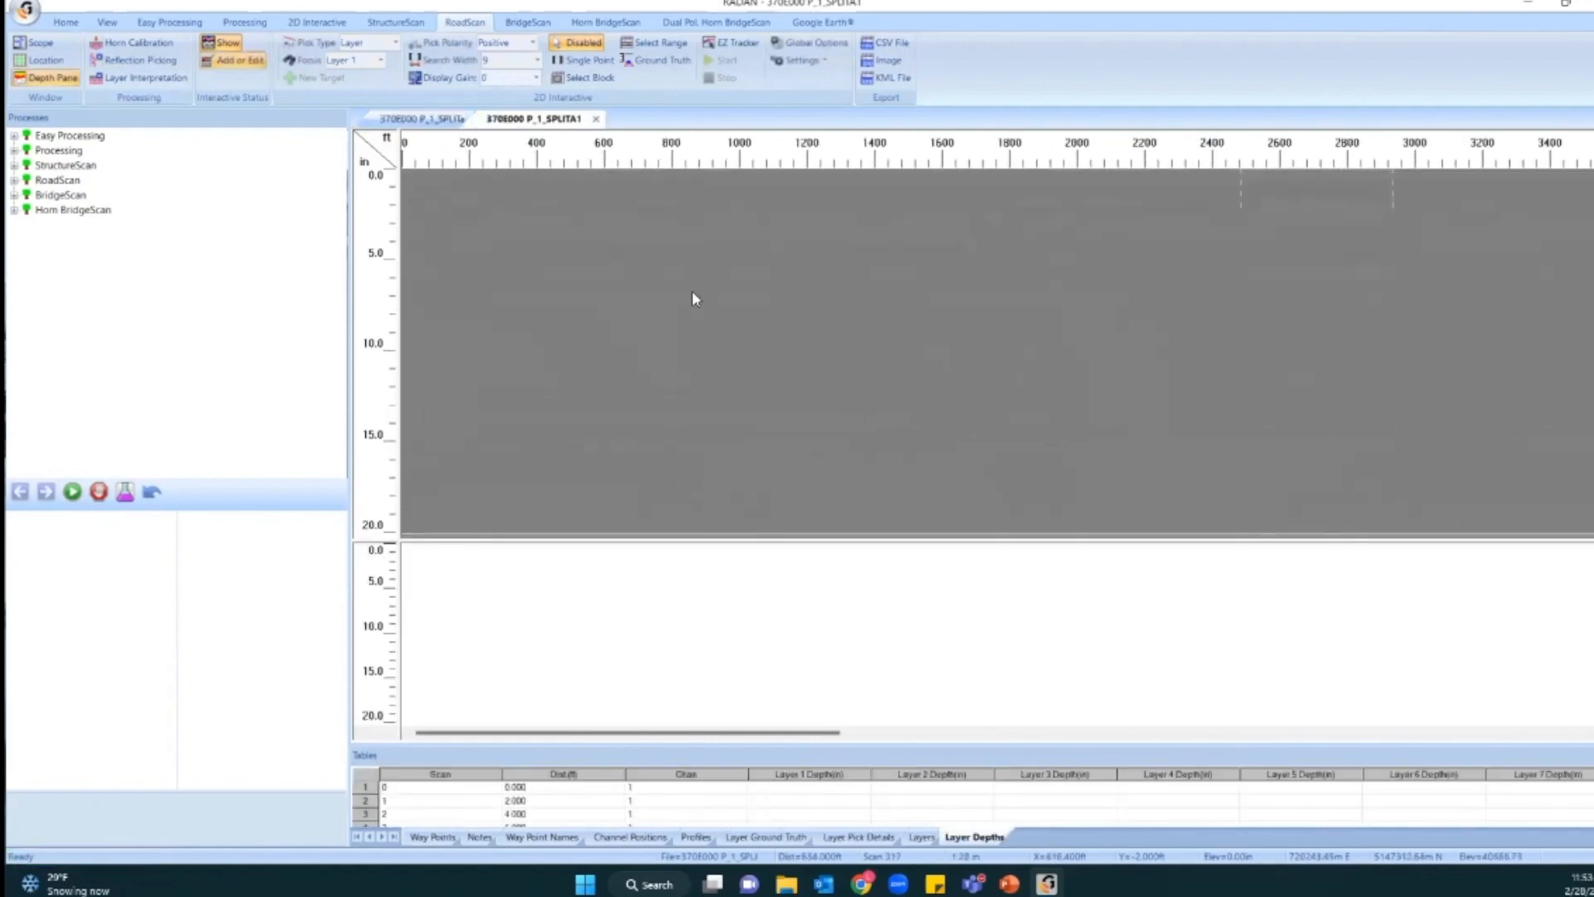
Try a display gain of 20 on the processed profile and check its effect beyond 5600 ft.
{"action": "right_click", "coordinate": [561, 221]}
{"action": "mouse_move", "coordinate": [637, 232]}
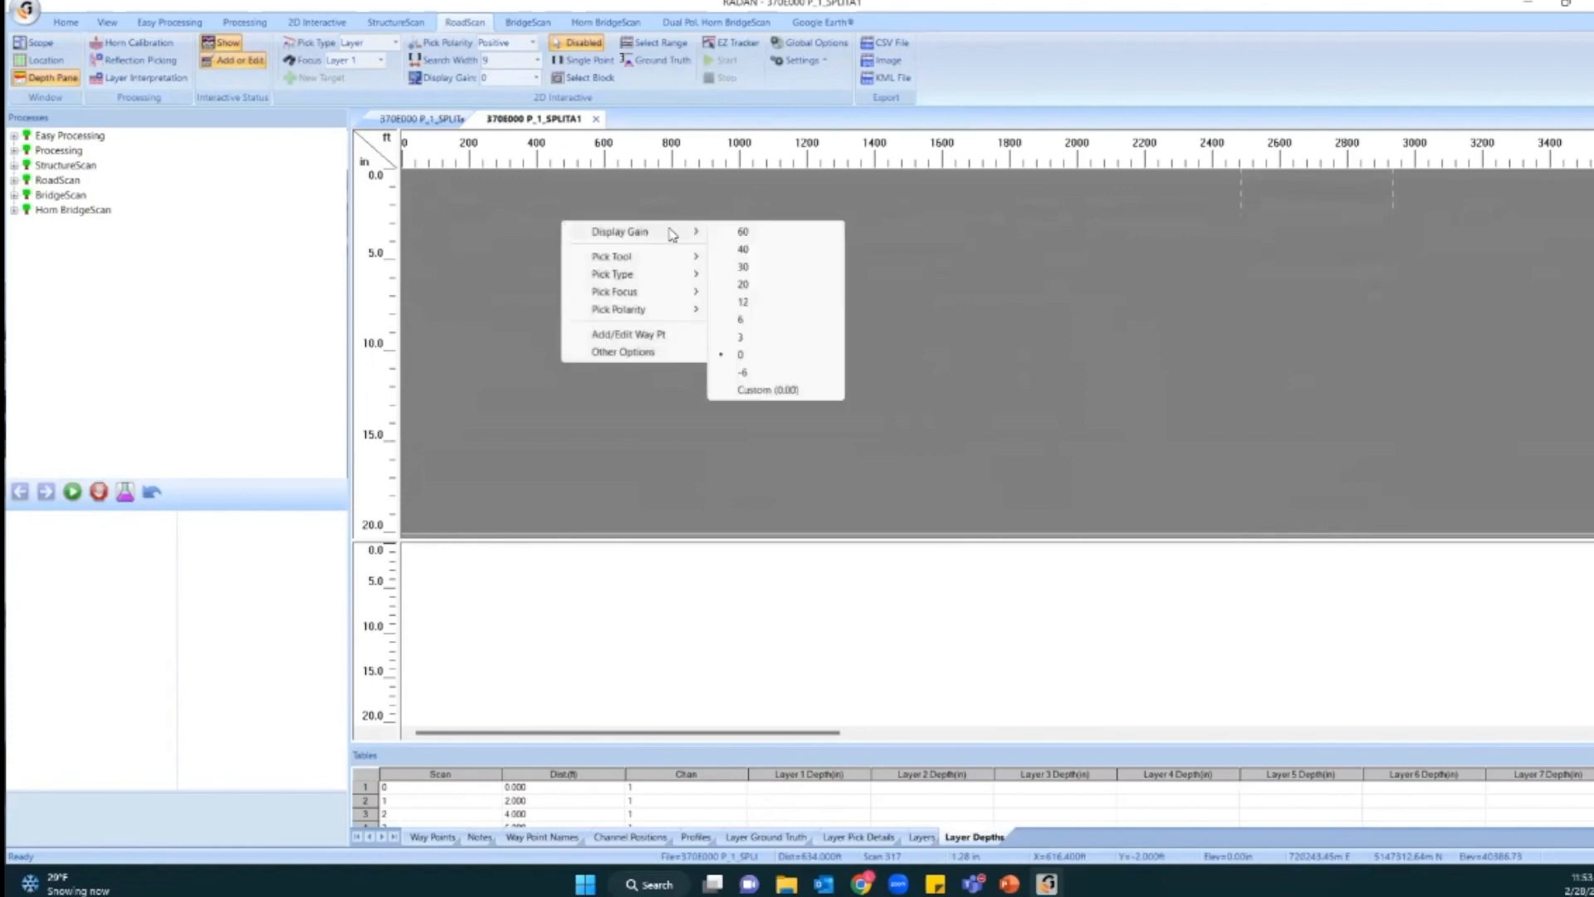
{"action": "left_click", "coordinate": [741, 285]}
{"action": "left_click_drag", "start_coordinate": [592, 733], "coordinate": [1230, 736]}
{"action": "right_click", "coordinate": [640, 312]}
{"action": "mouse_move", "coordinate": [772, 334]}
{"action": "left_click", "coordinate": [822, 358]}
{"action": "right_click", "coordinate": [753, 324]}
{"action": "mouse_move", "coordinate": [864, 337]}
{"action": "left_click", "coordinate": [951, 387]}
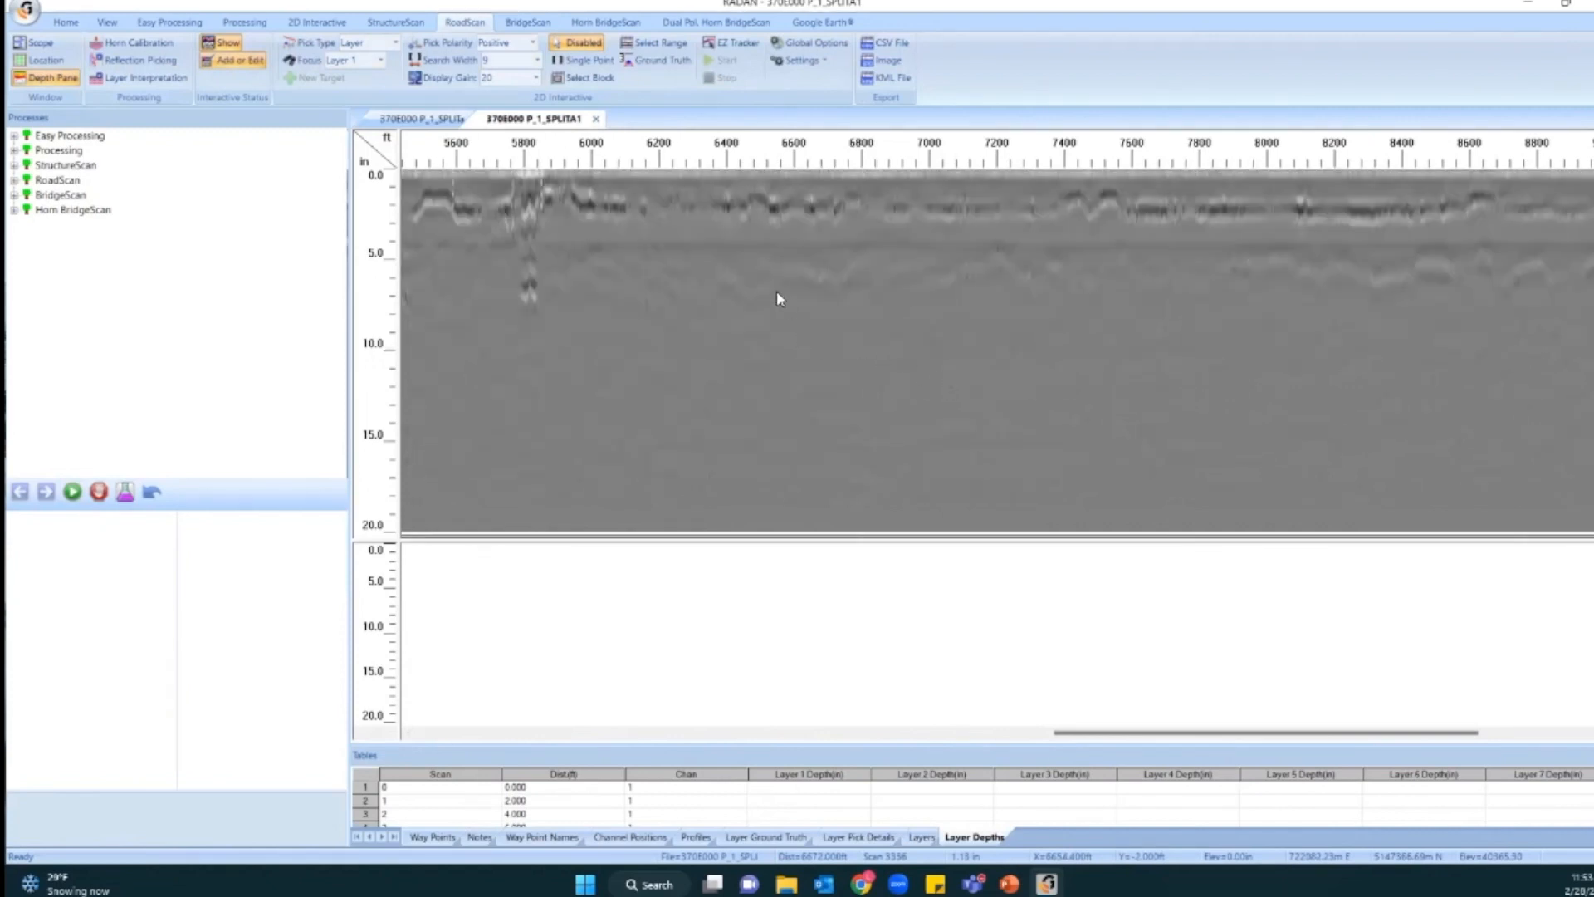
Set a custom display gain of 25 for the processed profile.
{"action": "right_click", "coordinate": [777, 253]}
{"action": "mouse_move", "coordinate": [850, 261]}
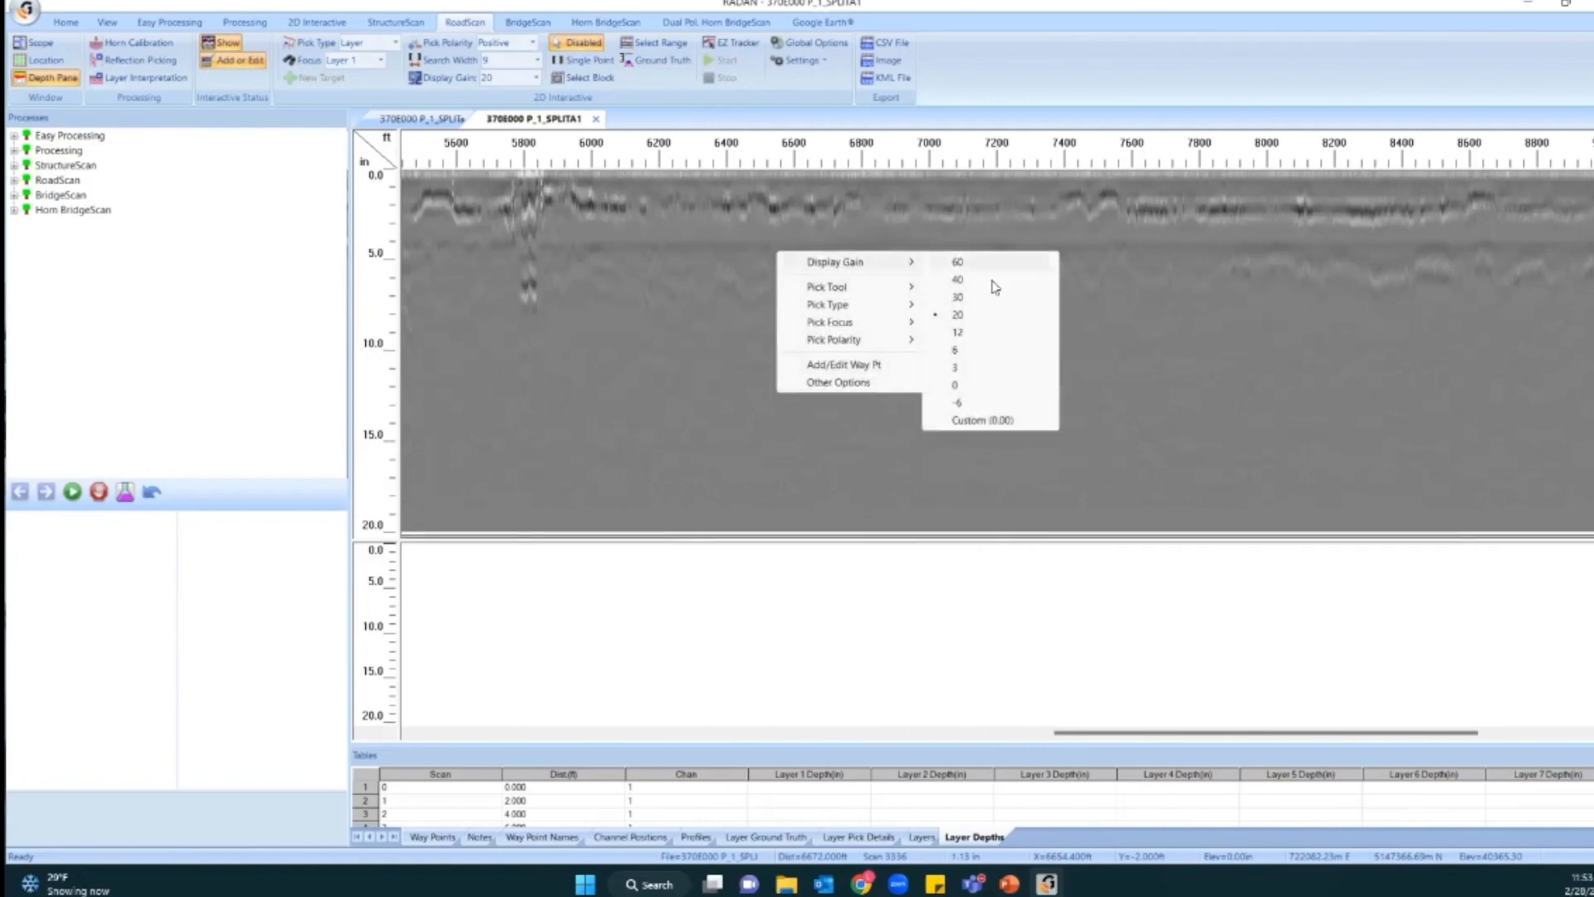
{"action": "left_click", "coordinate": [996, 420]}
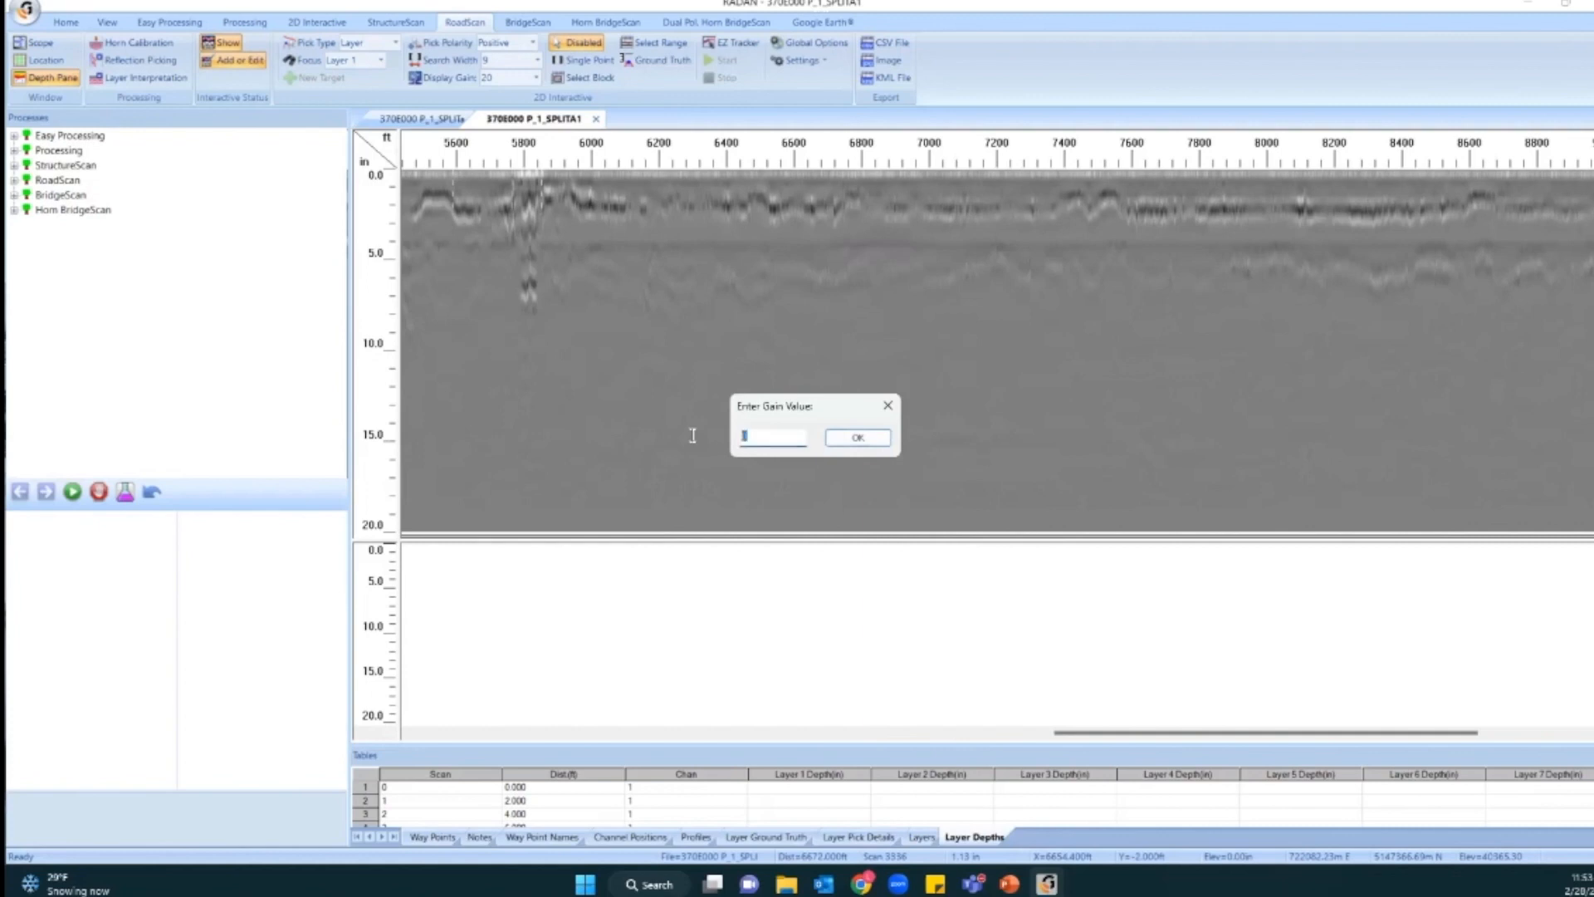
{"action": "type", "text": "25"}
{"action": "left_click", "coordinate": [859, 438]}
{"action": "right_click", "coordinate": [733, 274]}
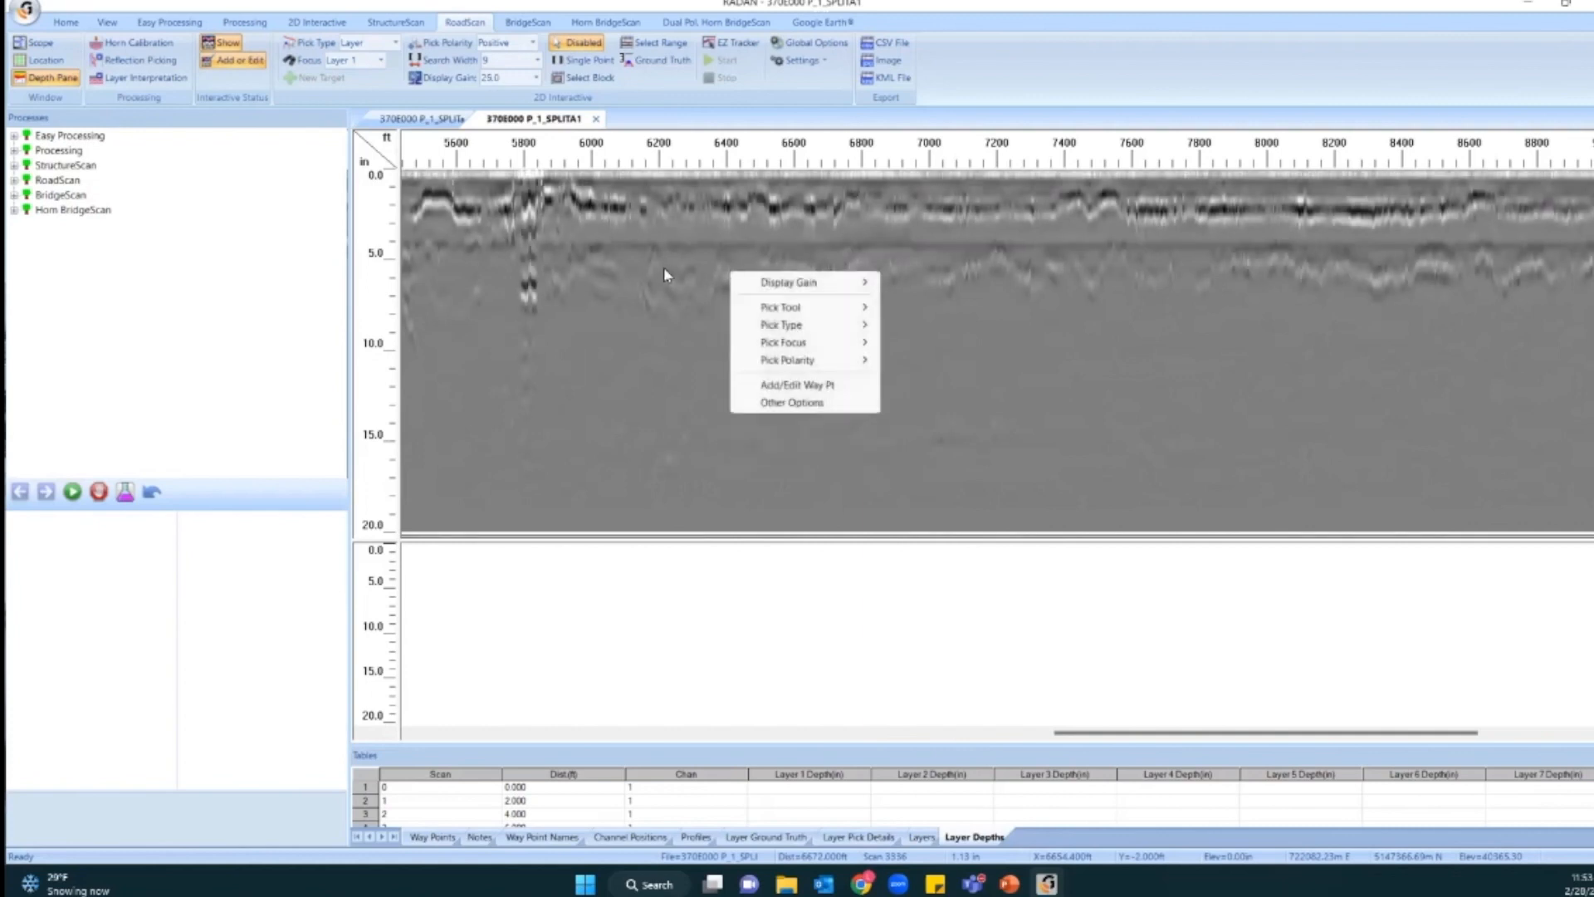
{"action": "left_click", "coordinate": [664, 275]}
{"action": "right_click", "coordinate": [742, 272]}
{"action": "left_click", "coordinate": [722, 274]}
Examine the layer reflections from the profile's start to about 4600 ft, including the bright section between about 2500 and 2900 ft.
{"action": "left_click_drag", "start_coordinate": [1067, 733], "coordinate": [669, 702]}
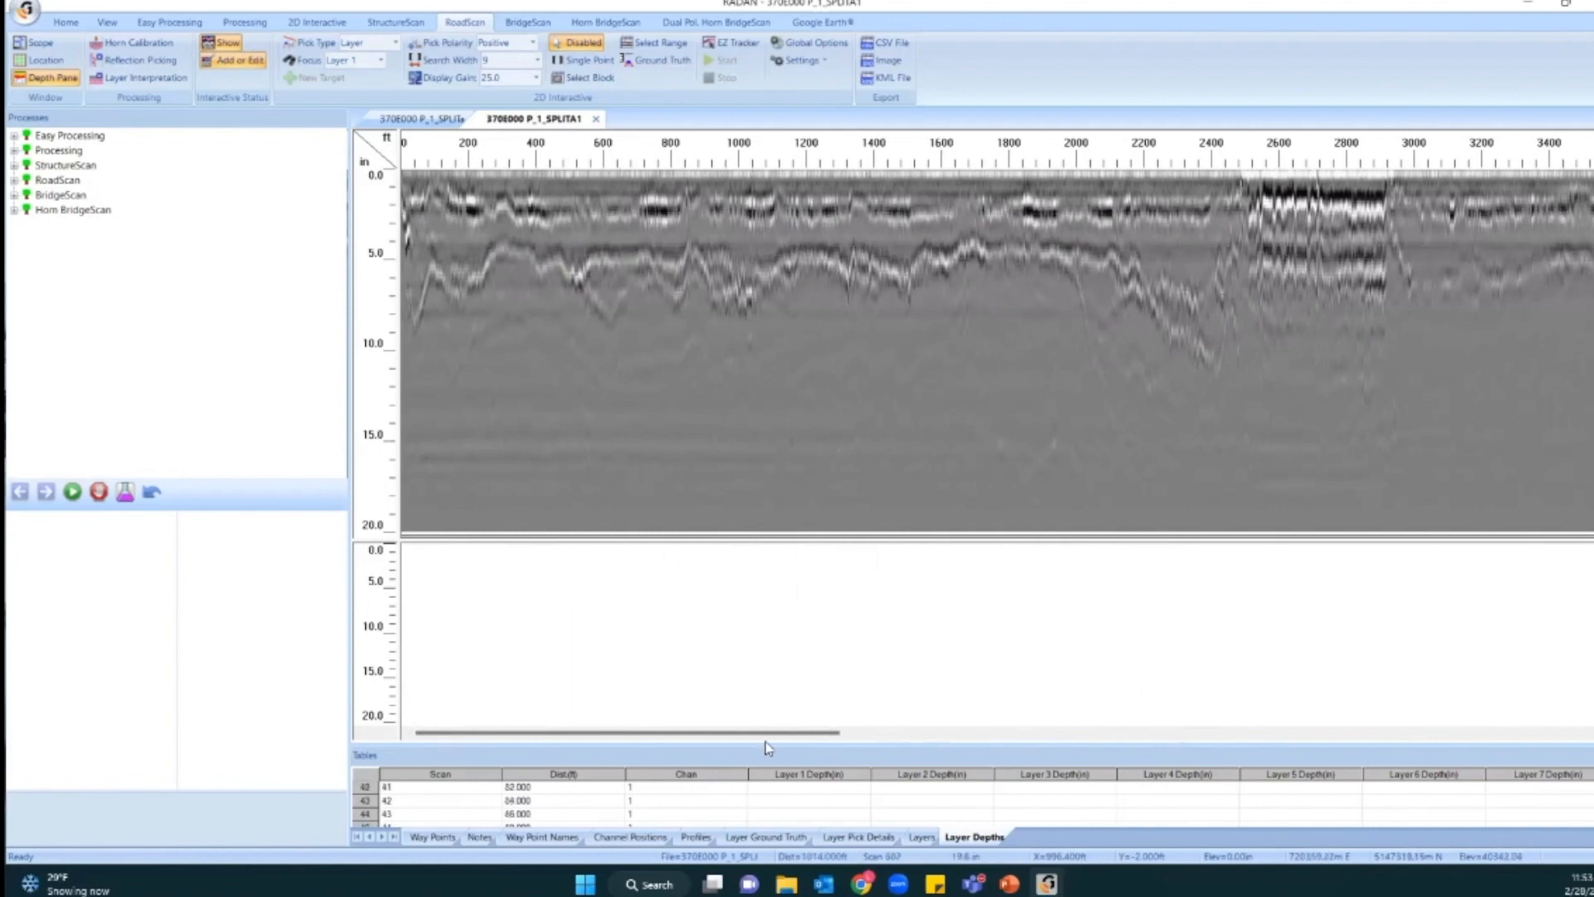
{"action": "left_click_drag", "start_coordinate": [764, 734], "coordinate": [940, 735]}
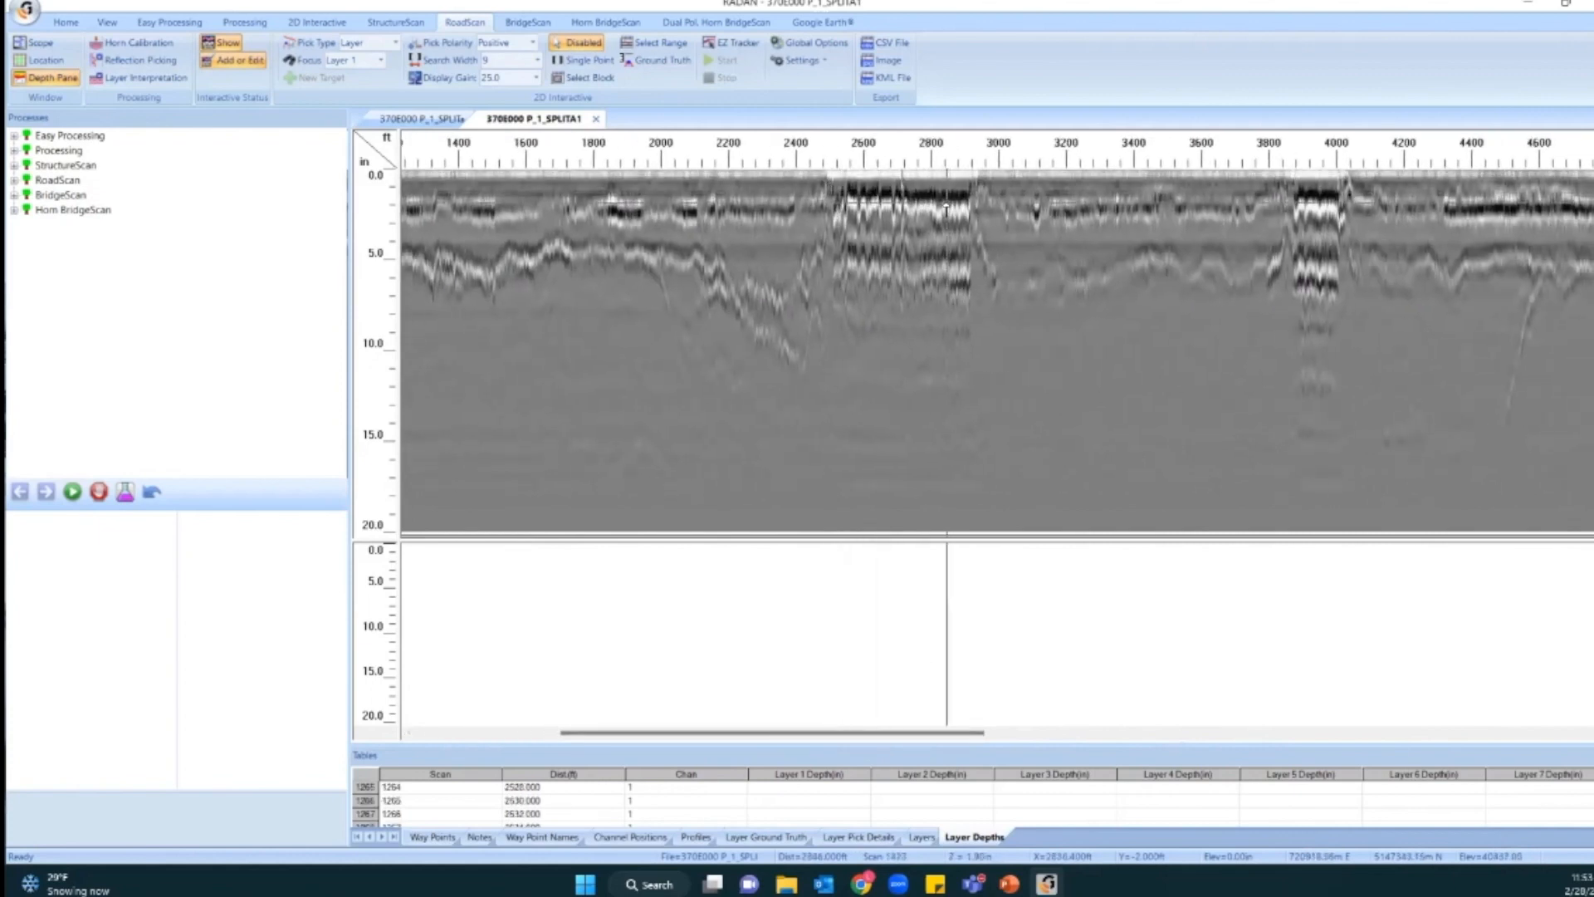
{"action": "left_click_drag", "start_coordinate": [837, 193], "coordinate": [963, 195]}
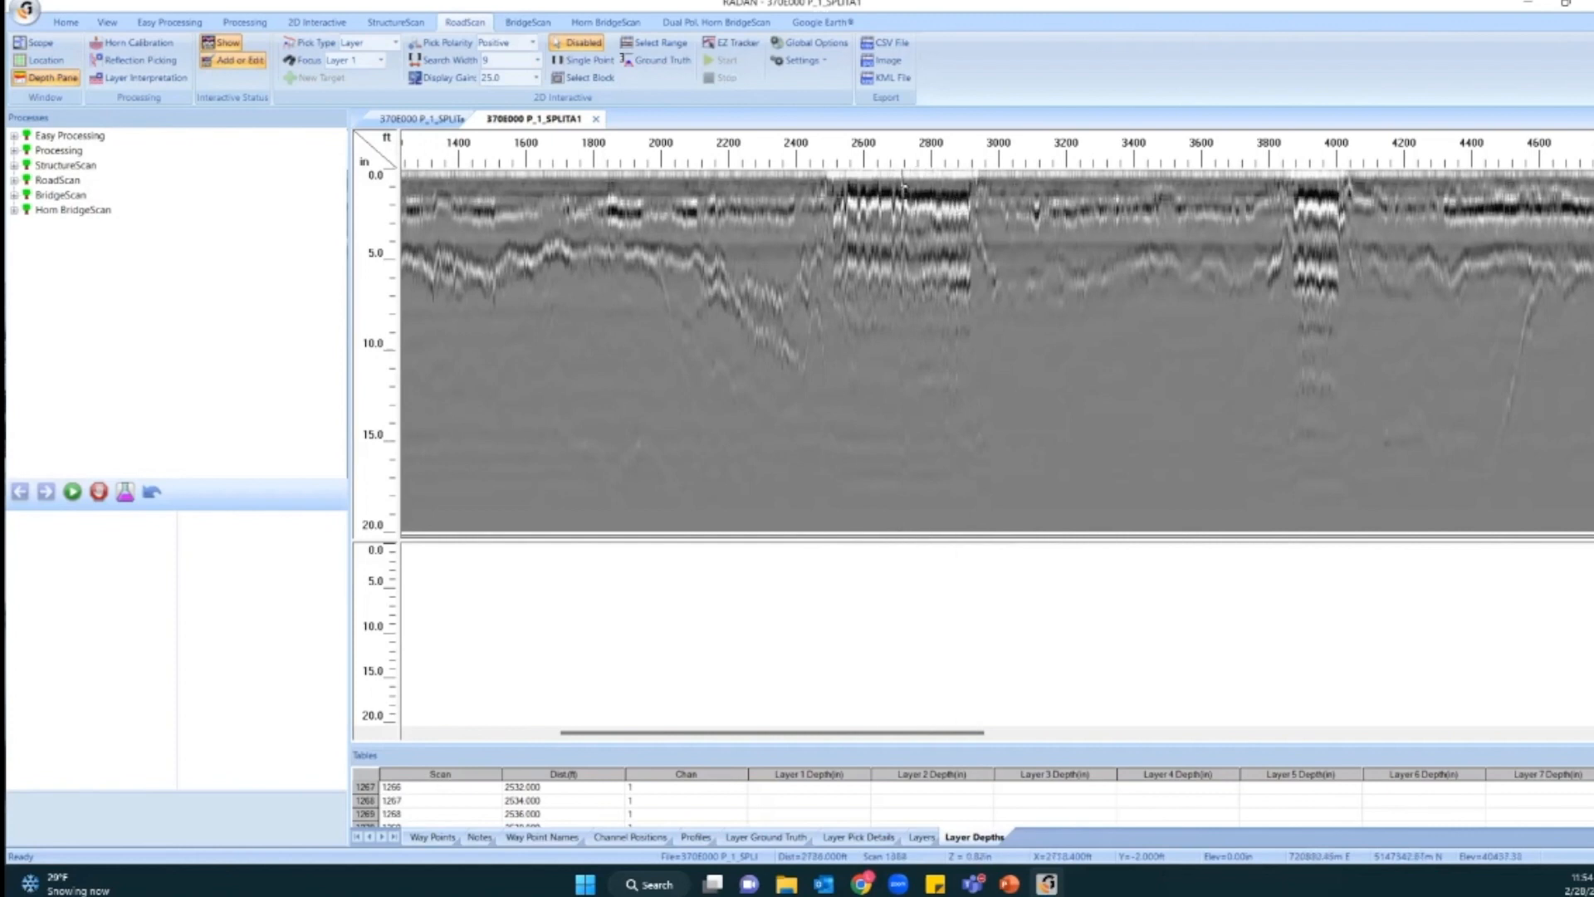
{"action": "scroll", "coordinate": [811, 312], "scroll_direction": "up", "scroll_amount": 5}
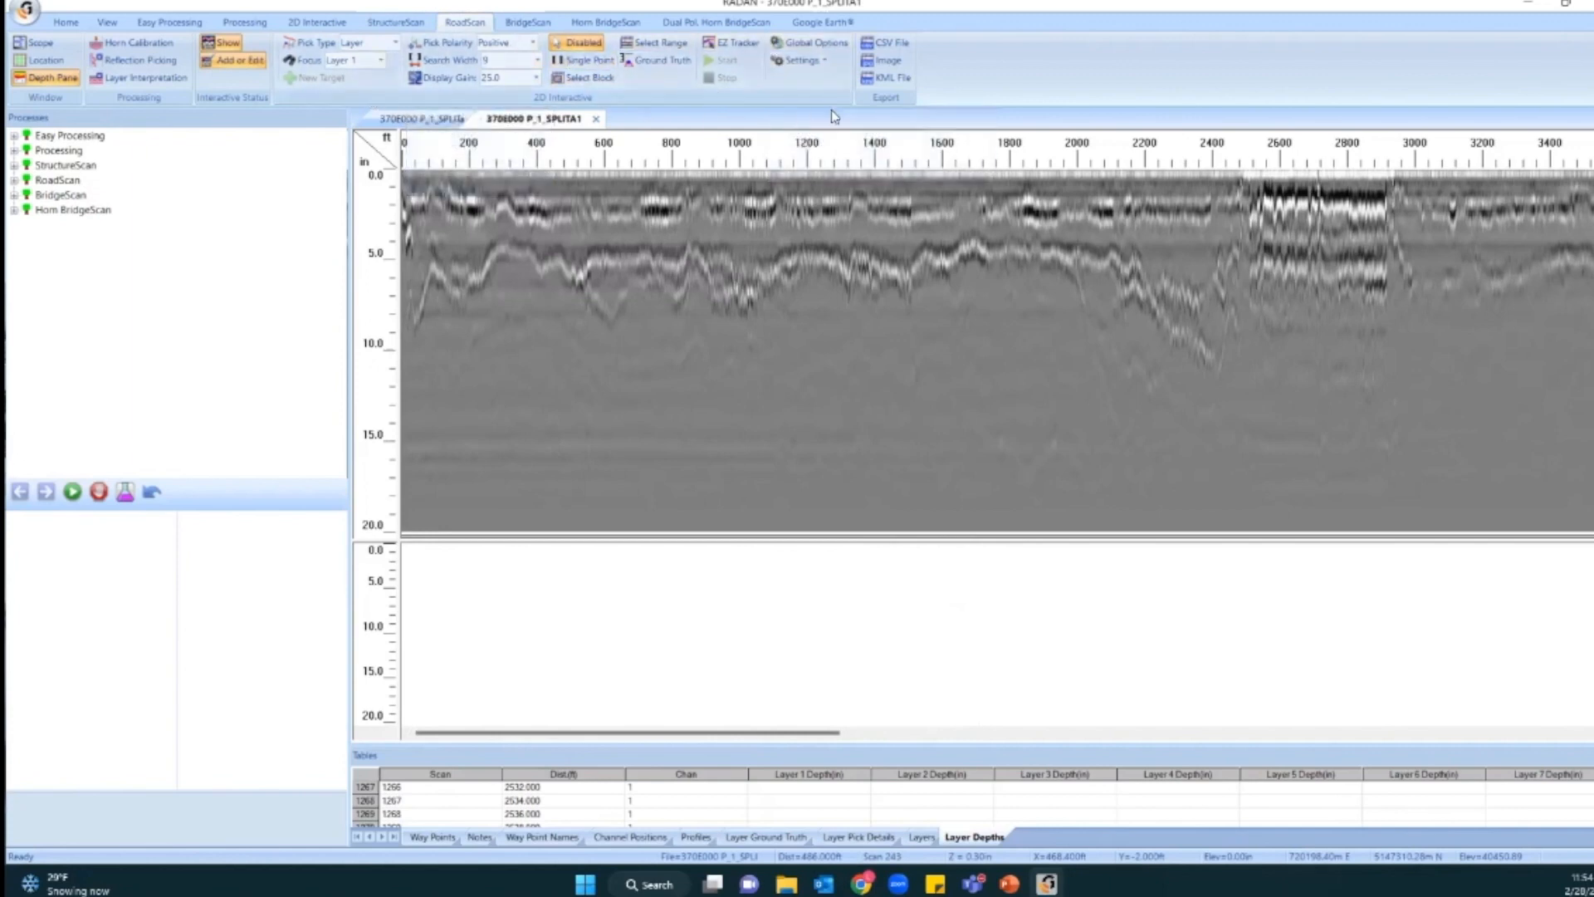
Activate single-point picking and place Layer 1 picks along the reflection between about 640 and 1230 ft.
{"action": "left_click", "coordinate": [582, 43]}
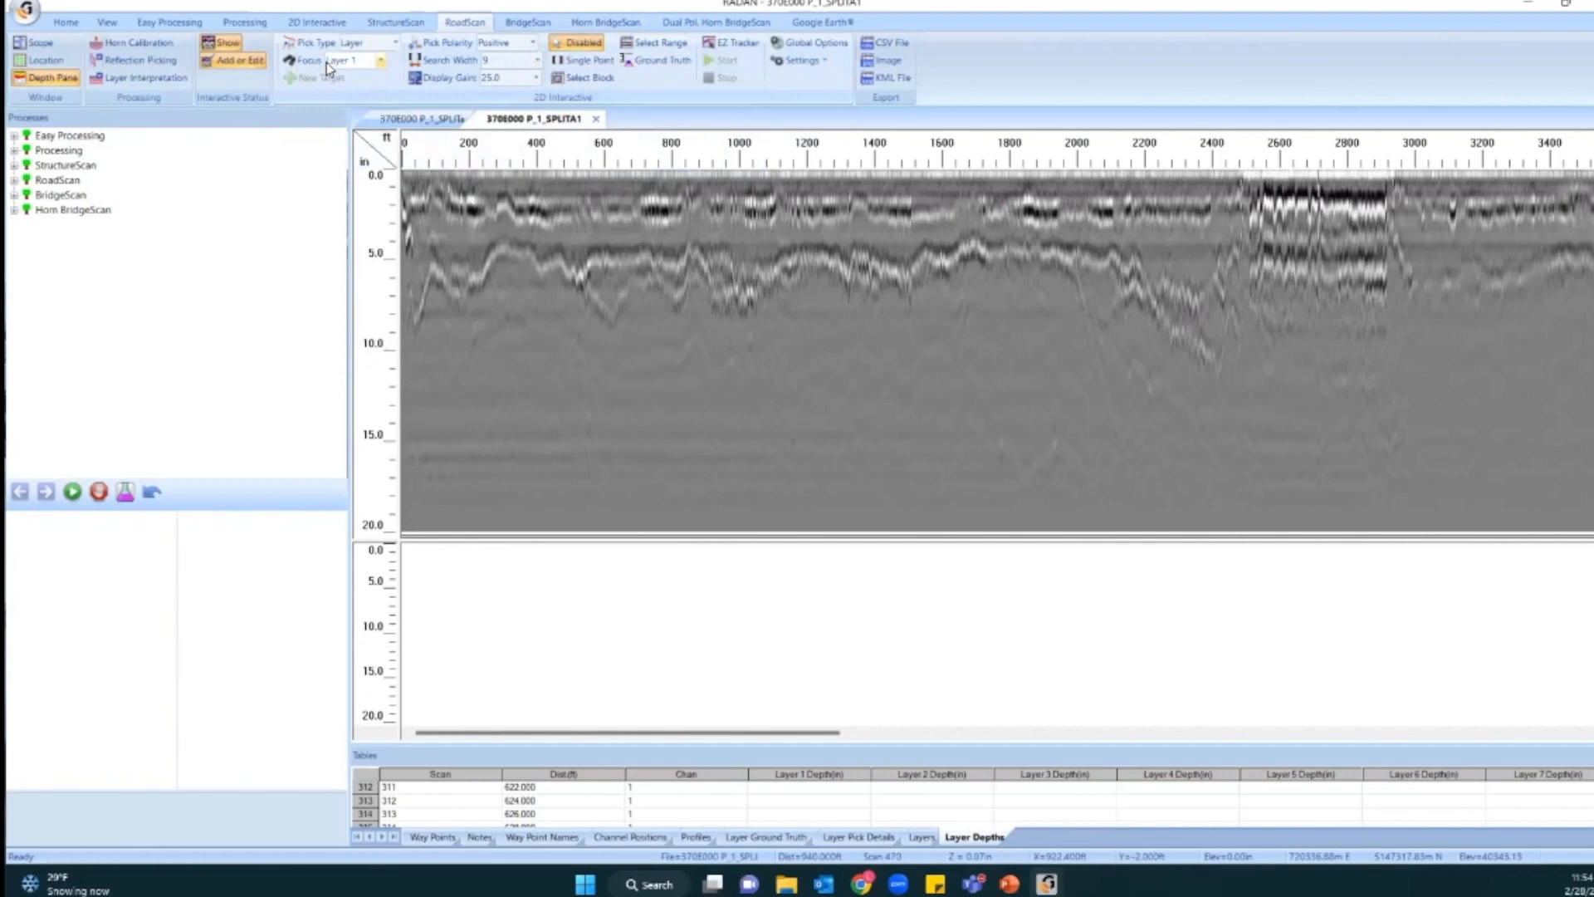
{"action": "left_click", "coordinate": [581, 61]}
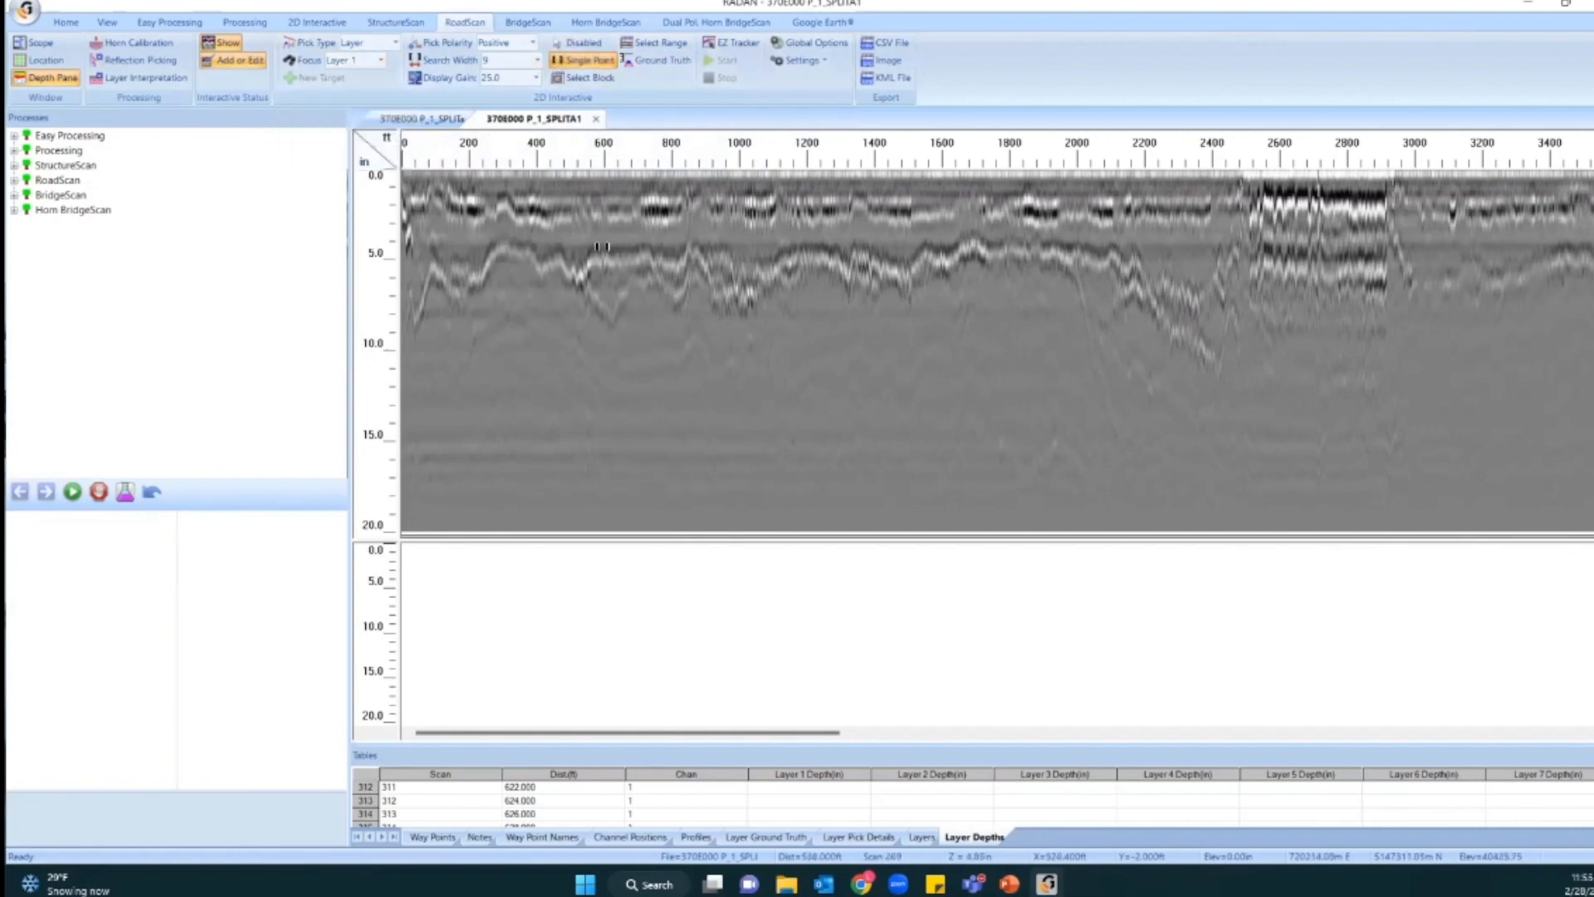
{"action": "left_click", "coordinate": [619, 256]}
{"action": "left_click", "coordinate": [650, 257]}
{"action": "left_click", "coordinate": [737, 272]}
Switch the pick focus to Layer 2 and place picks along the same reflection between about 1320 and 1870 ft.
{"action": "left_click", "coordinate": [381, 60]}
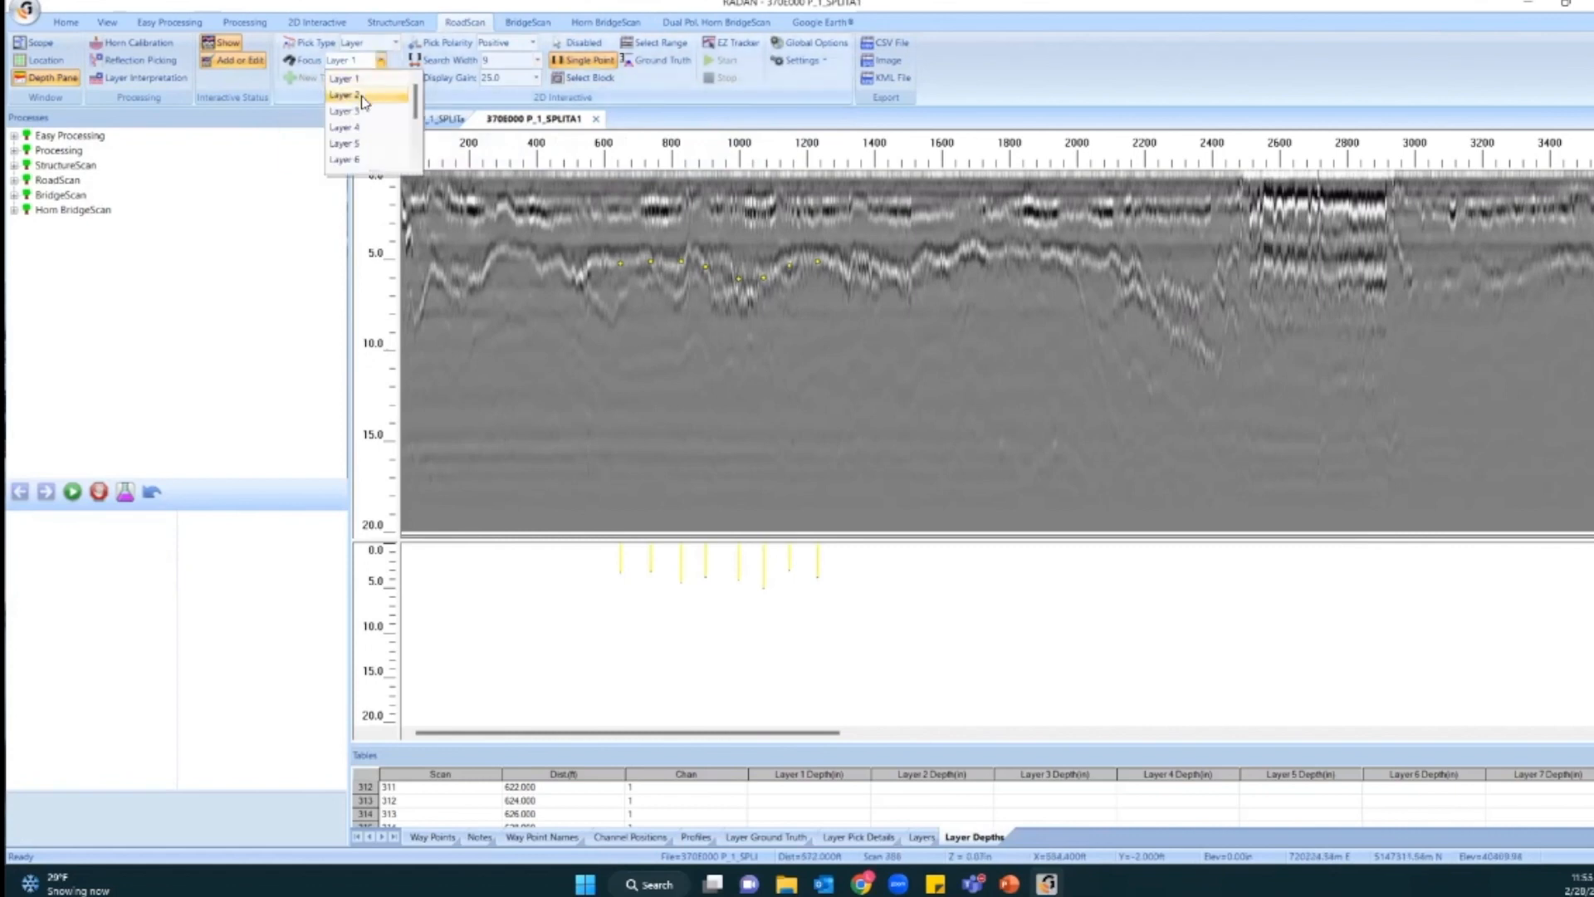
{"action": "left_click", "coordinate": [362, 95]}
{"action": "left_click", "coordinate": [847, 271]}
{"action": "left_click", "coordinate": [869, 265]}
{"action": "left_click", "coordinate": [896, 269]}
{"action": "left_click", "coordinate": [915, 270]}
{"action": "left_click", "coordinate": [937, 262]}
{"action": "left_click", "coordinate": [944, 262]}
{"action": "left_click", "coordinate": [963, 248]}
{"action": "left_click", "coordinate": [981, 252]}
{"action": "left_click", "coordinate": [1005, 247]}
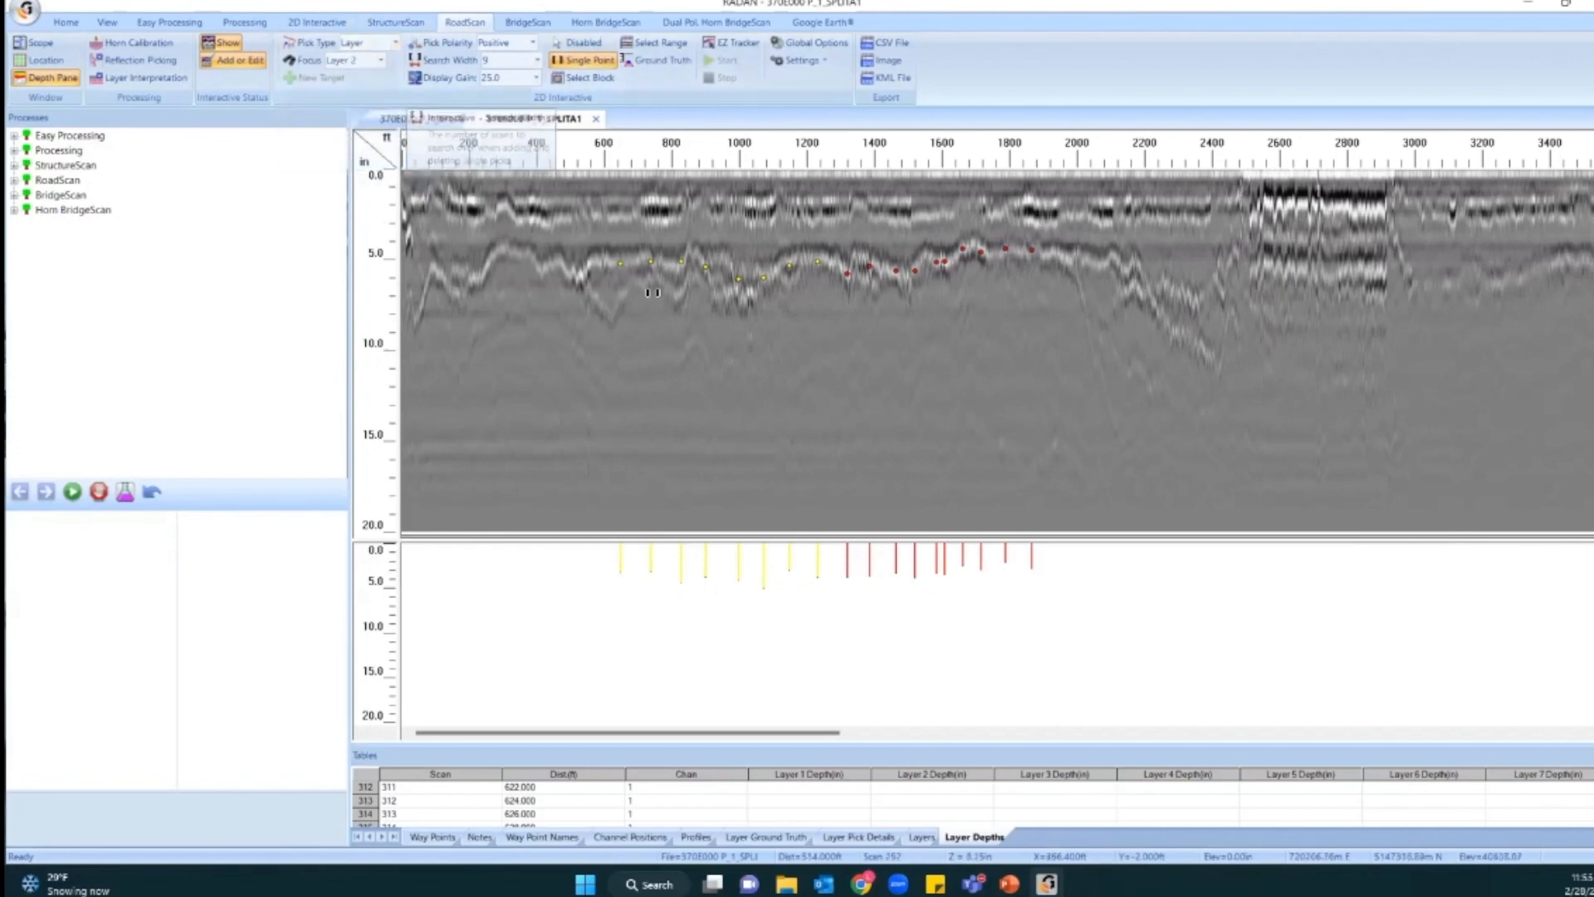
Return the pick focus to Layer 1 and delete all Layer 1 picks between about 640 and 1230 ft.
{"action": "left_click", "coordinate": [377, 60]}
{"action": "left_click", "coordinate": [352, 77]}
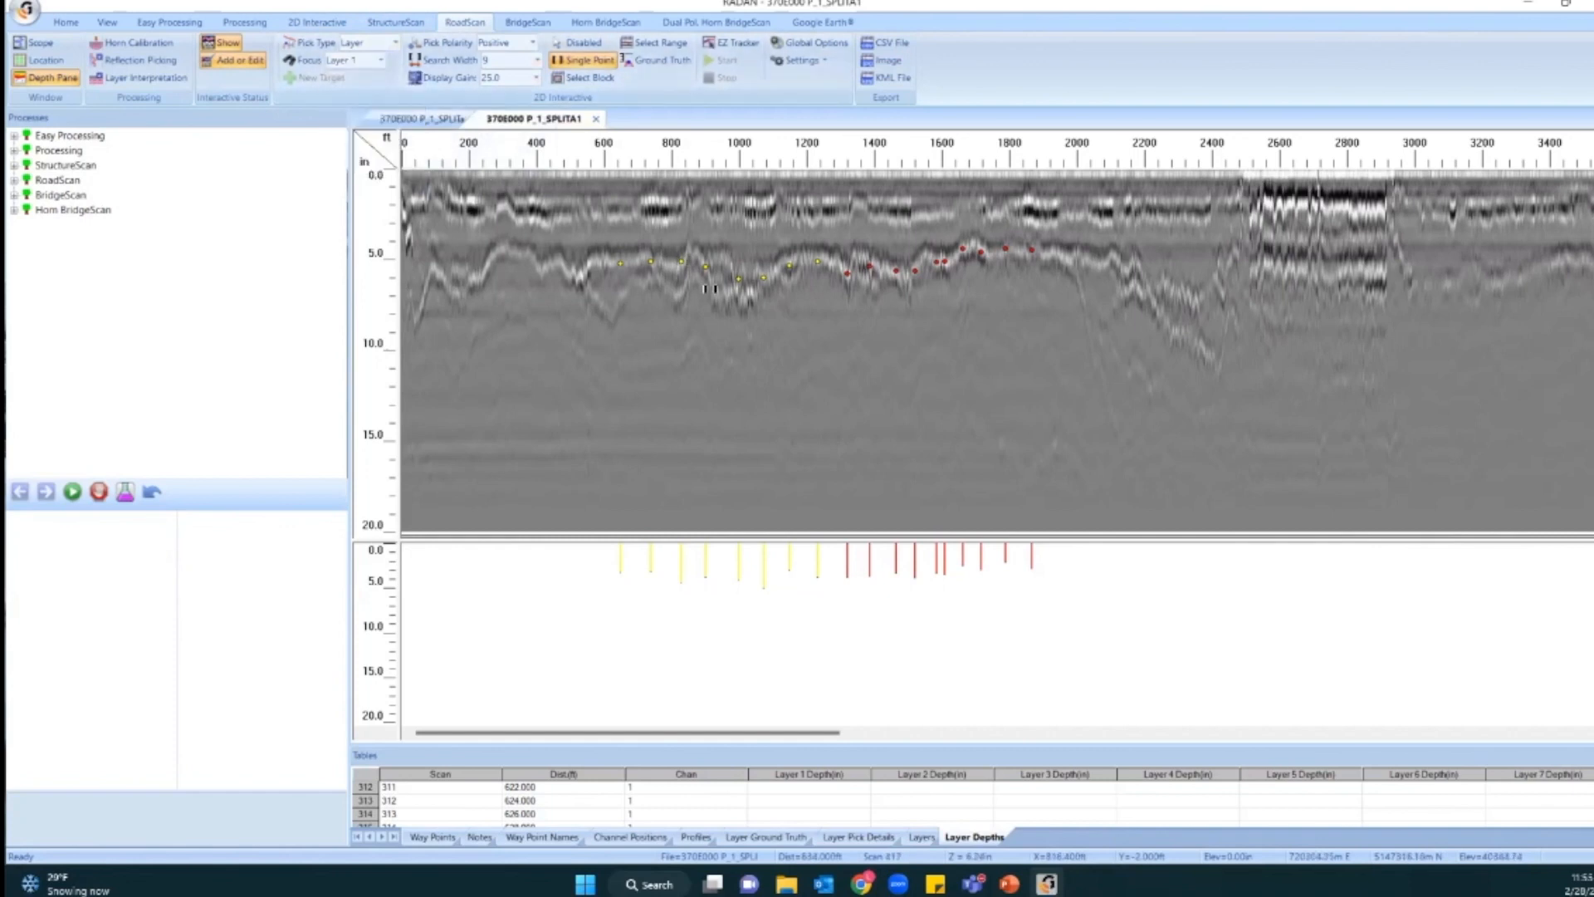
{"action": "left_click", "coordinate": [762, 280]}
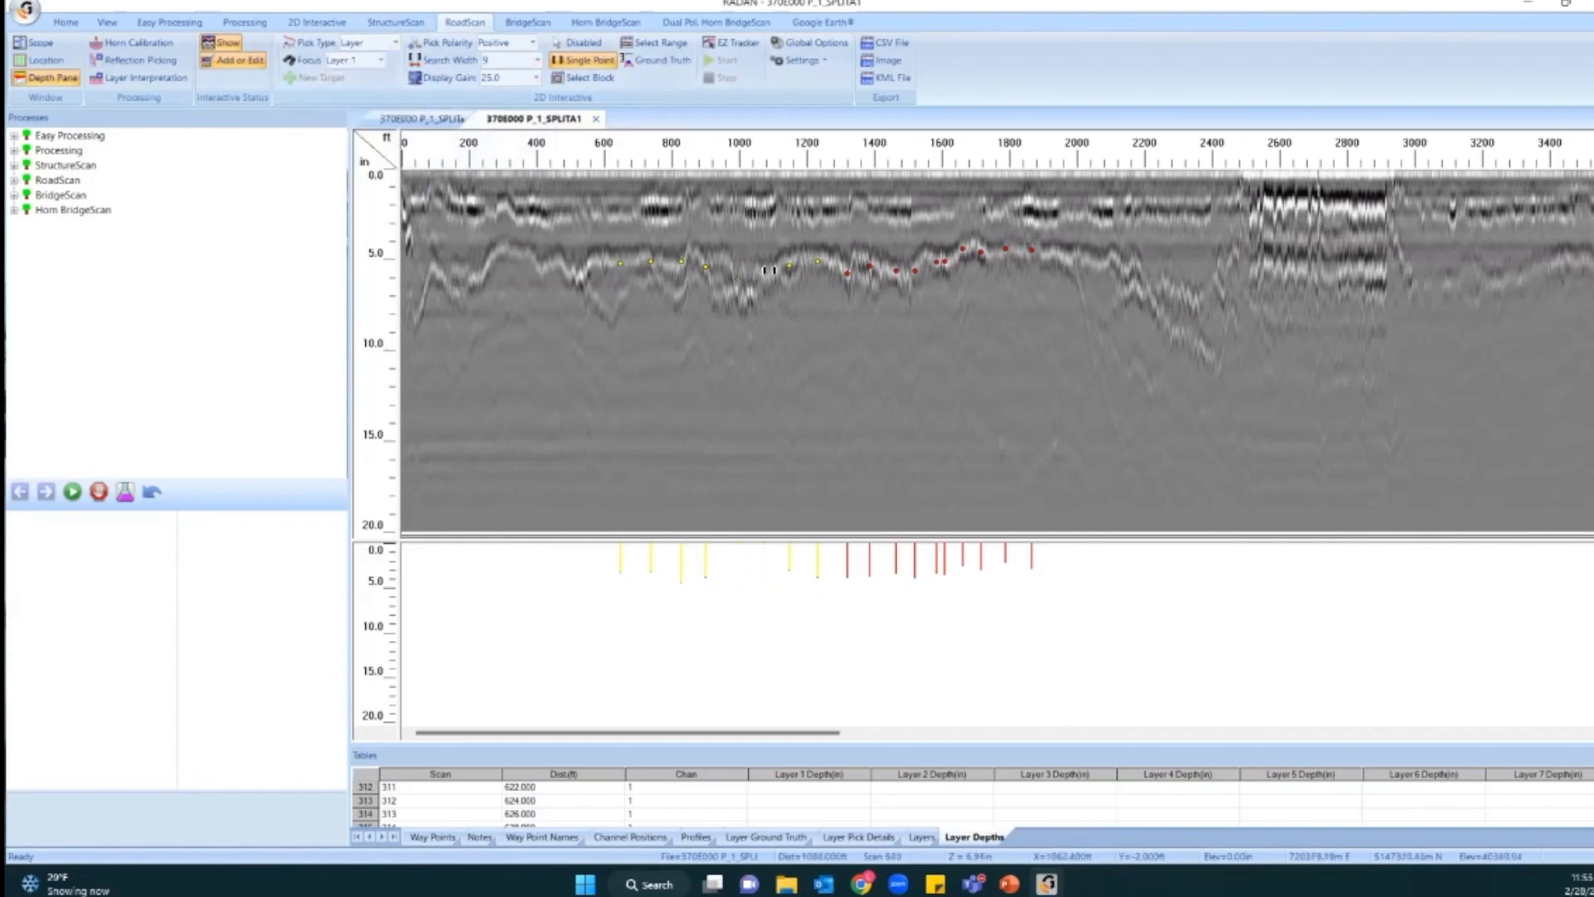
{"action": "left_click", "coordinate": [816, 261]}
{"action": "left_click", "coordinate": [705, 266]}
{"action": "left_click", "coordinate": [682, 262]}
{"action": "left_click", "coordinate": [652, 261]}
Focus on Layer 2 and delete all of its picks between about 1320 and 1870 ft.
{"action": "left_click", "coordinate": [381, 60]}
{"action": "left_click", "coordinate": [349, 83]}
{"action": "left_click", "coordinate": [846, 272]}
{"action": "left_click", "coordinate": [869, 266]}
{"action": "left_click", "coordinate": [895, 270]}
{"action": "left_click", "coordinate": [915, 271]}
{"action": "left_click", "coordinate": [946, 260]}
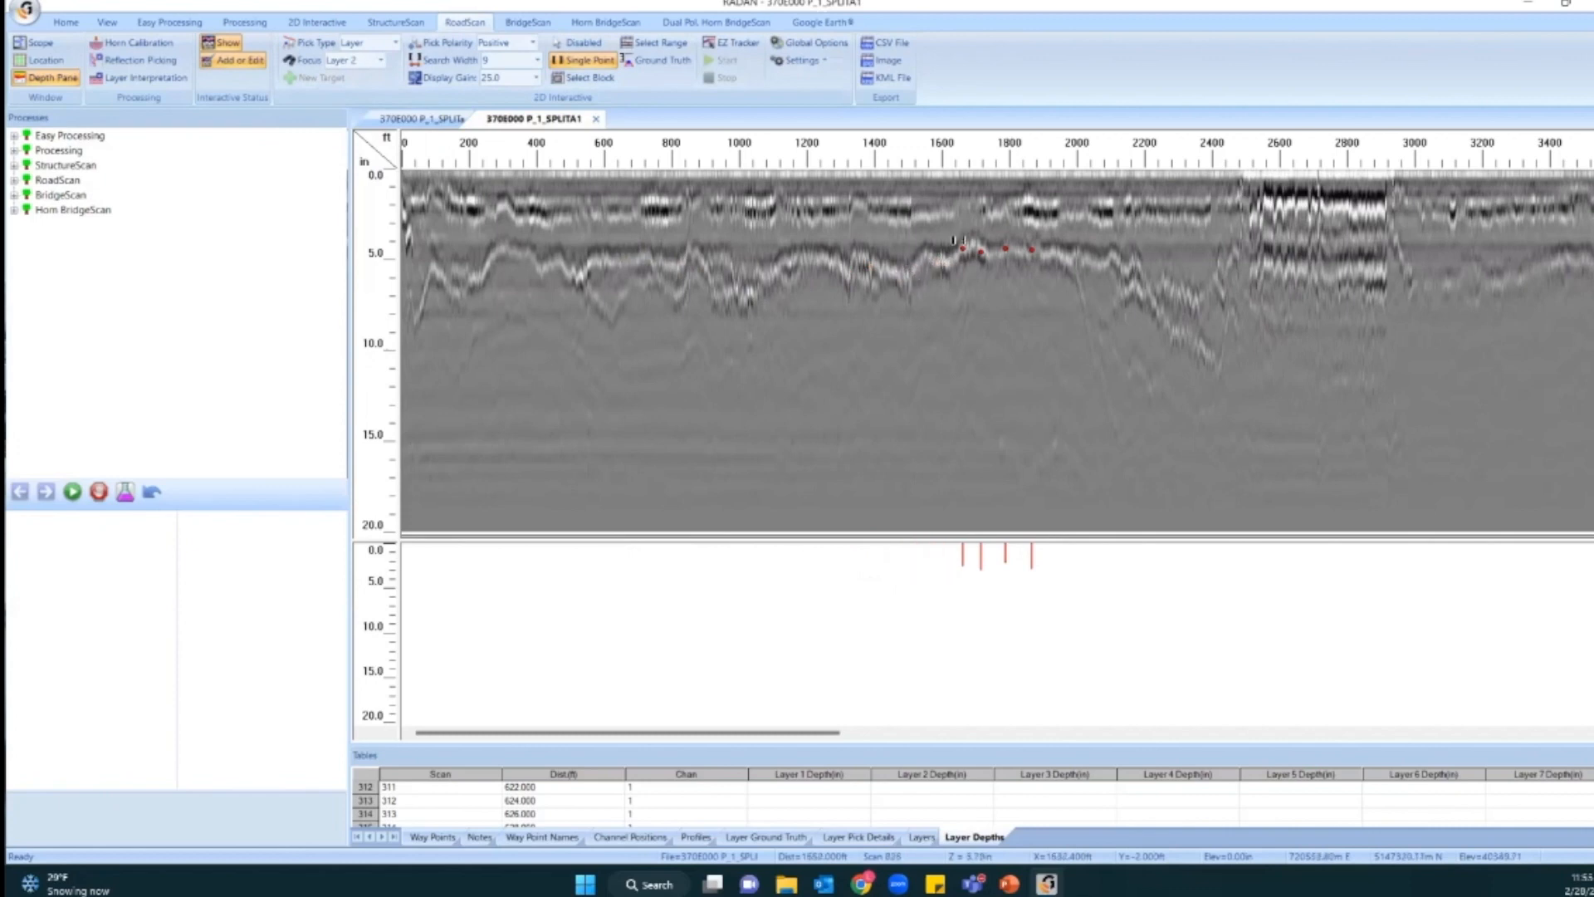
{"action": "left_click", "coordinate": [980, 252]}
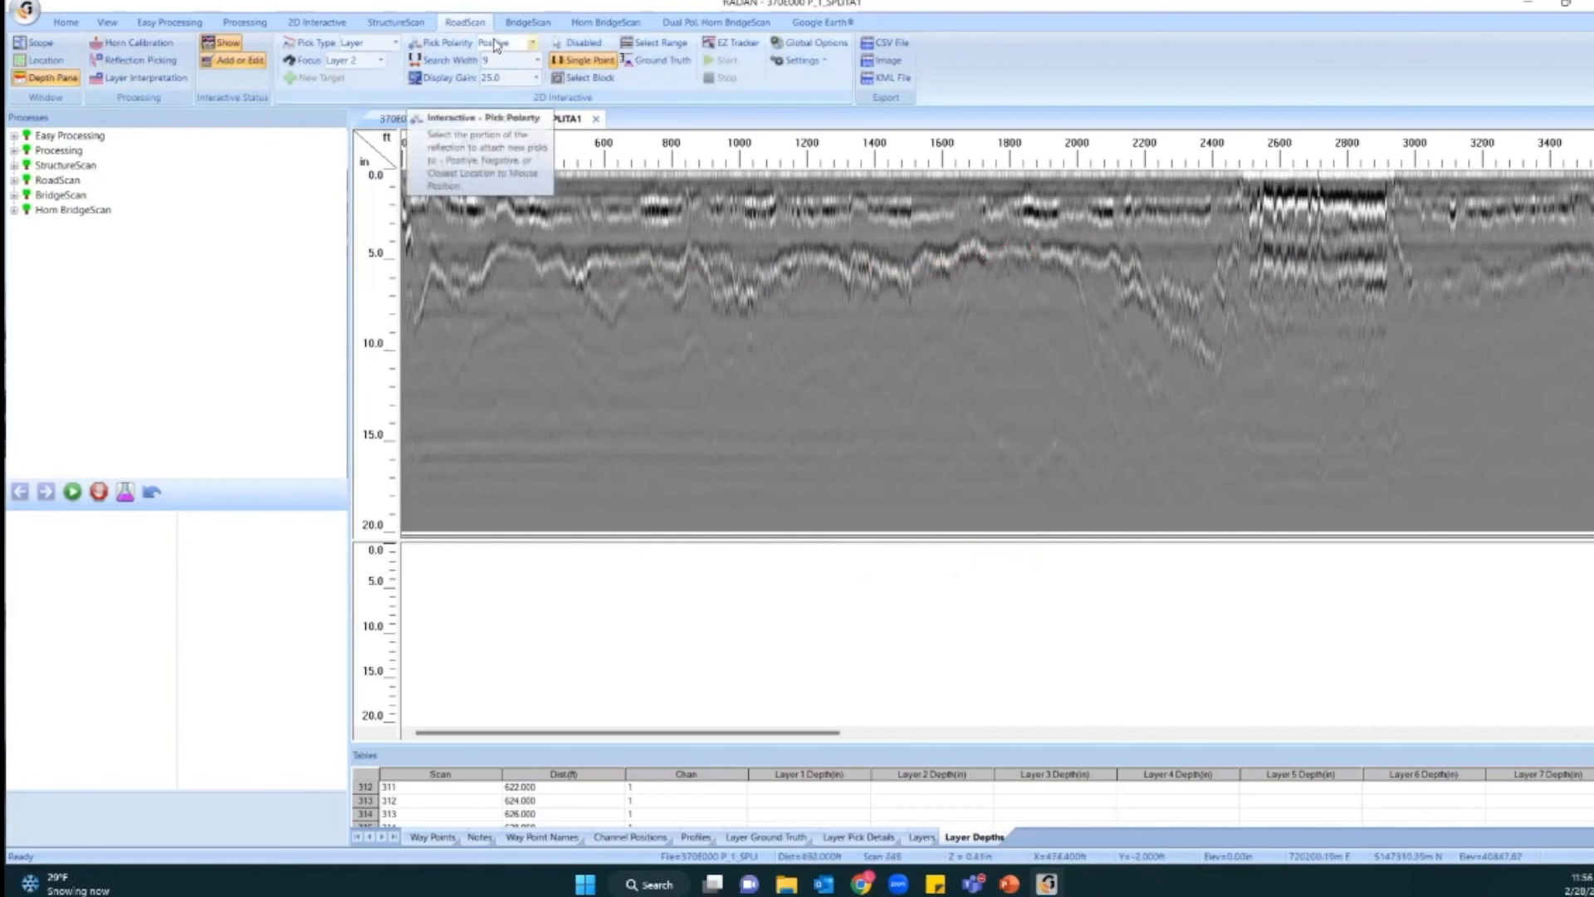
{"action": "key", "text": "ctrl"}
{"action": "key", "text": "ctrl"}
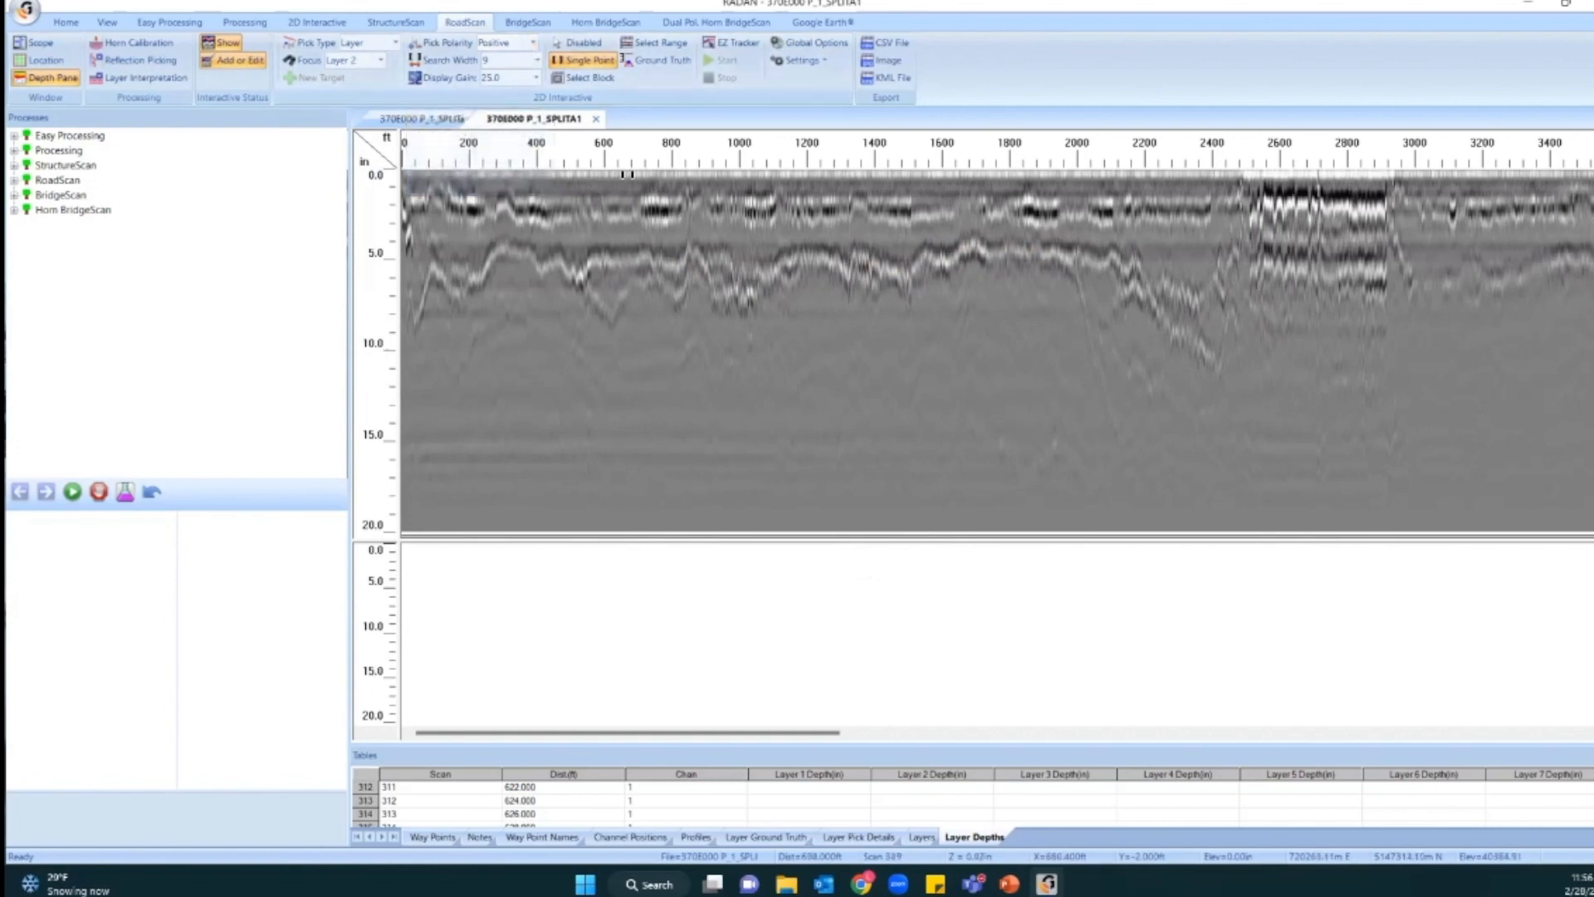
{"action": "key", "text": "ctrl"}
{"action": "key", "text": "ctrl"}
{"action": "key", "text": "ctrl"}
{"action": "key", "text": "ctrl"}
{"action": "key", "text": "ctrl"}
{"action": "key", "text": "ctrl"}
{"action": "key", "text": "ctrl"}
{"action": "mouse_move", "coordinate": [258, 201]}
{"action": "left_mouse_down"}
{"action": "mouse_move", "coordinate": [260, 247]}
{"action": "mouse_move", "coordinate": [350, 258]}
{"action": "mouse_move", "coordinate": [263, 274]}
{"action": "mouse_move", "coordinate": [299, 455]}
{"action": "left_mouse_up"}
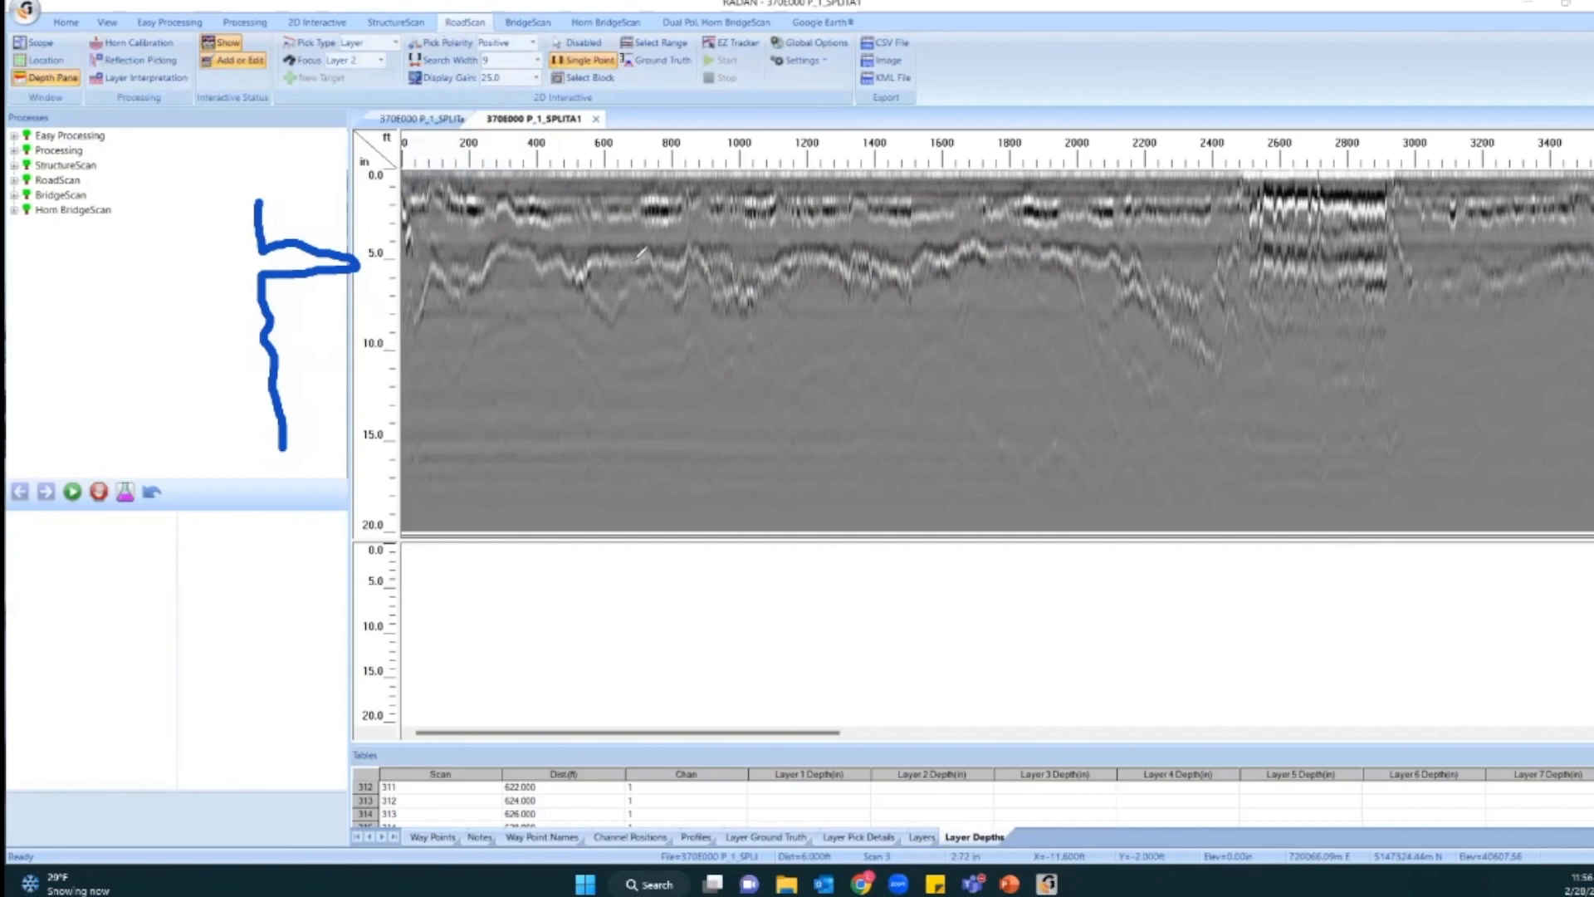
{"action": "mouse_move", "coordinate": [108, 233]}
{"action": "left_mouse_down"}
{"action": "mouse_move", "coordinate": [98, 310]}
{"action": "mouse_move", "coordinate": [18, 332]}
{"action": "mouse_move", "coordinate": [93, 356]}
{"action": "mouse_move", "coordinate": [77, 387]}
{"action": "mouse_move", "coordinate": [87, 496]}
{"action": "left_mouse_up"}
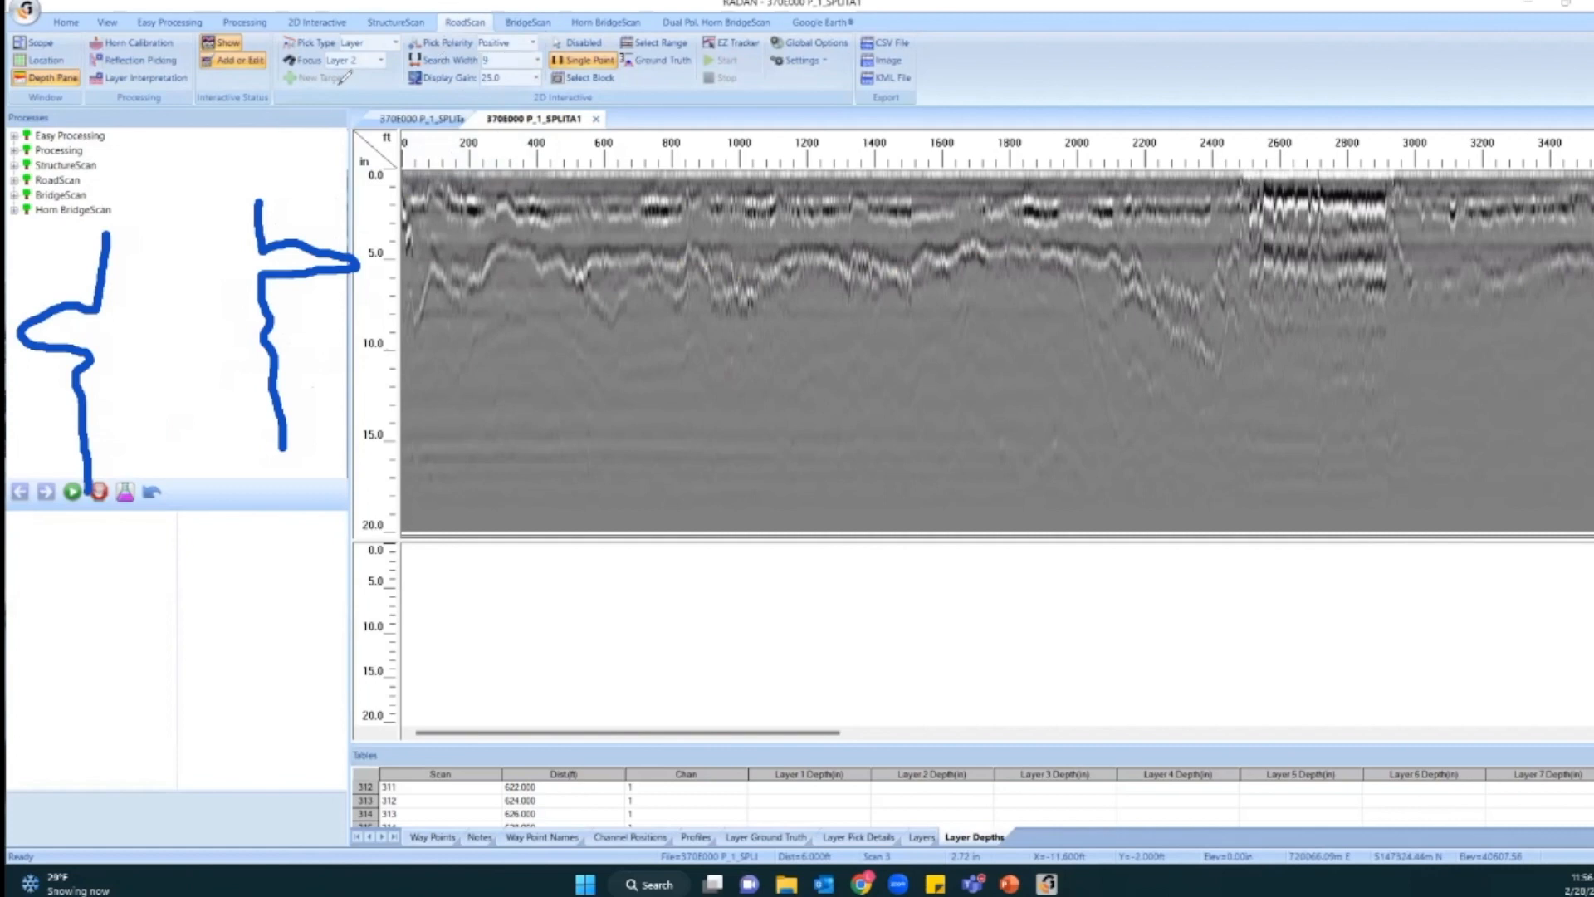
{"action": "key", "text": "Escape"}
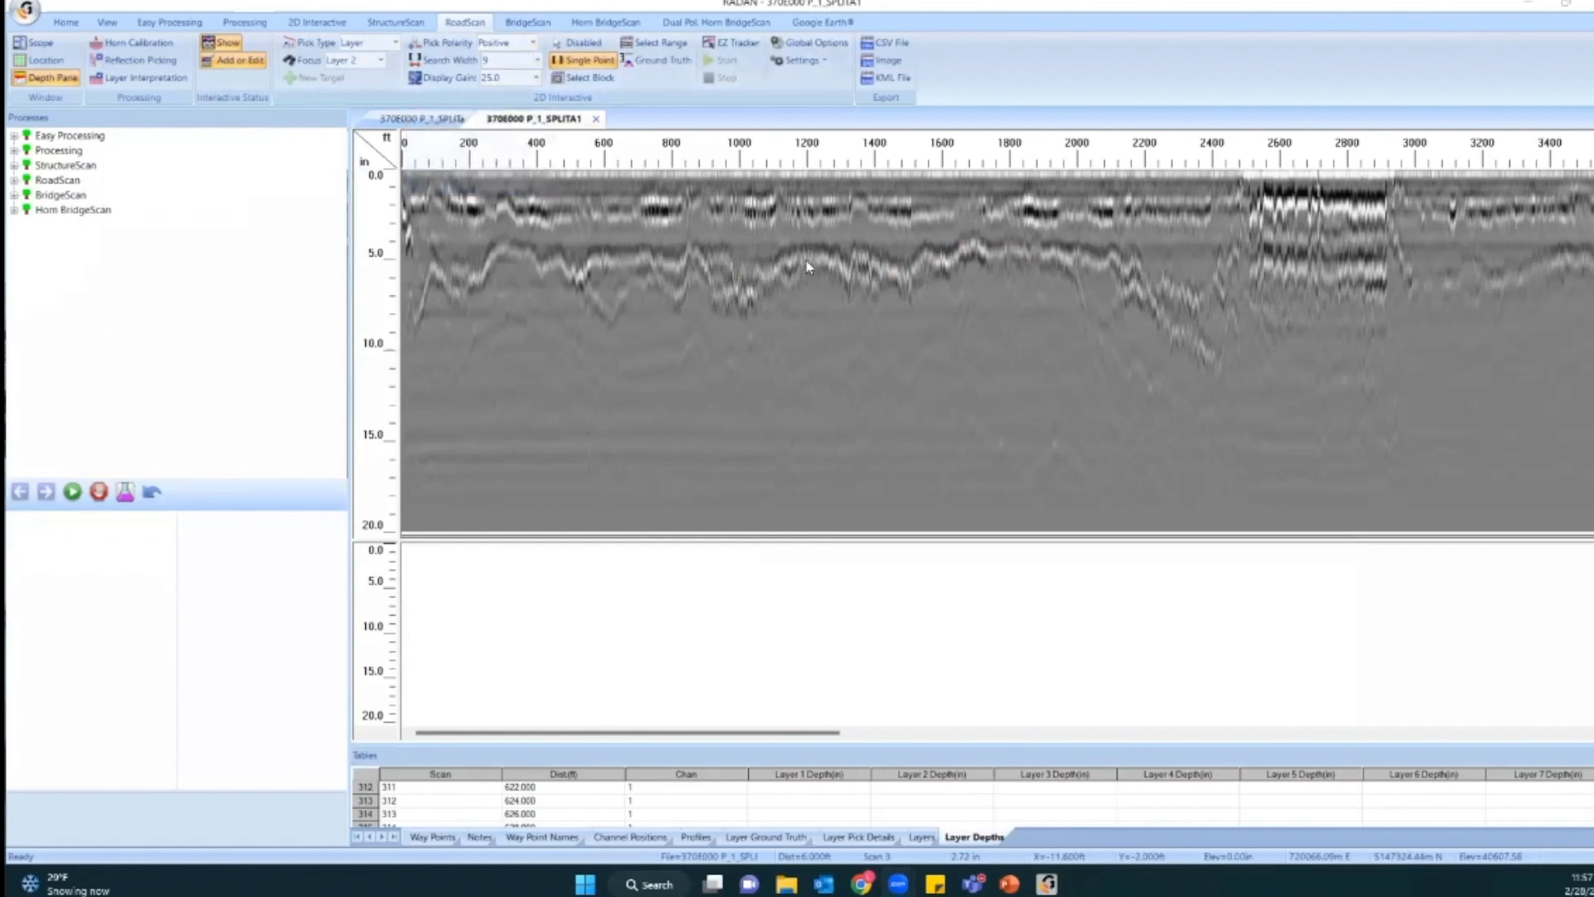
Apply the built-in 12 - Grayscale color table to the processed profile.
{"action": "left_click", "coordinate": [65, 23]}
{"action": "left_click", "coordinate": [636, 42]}
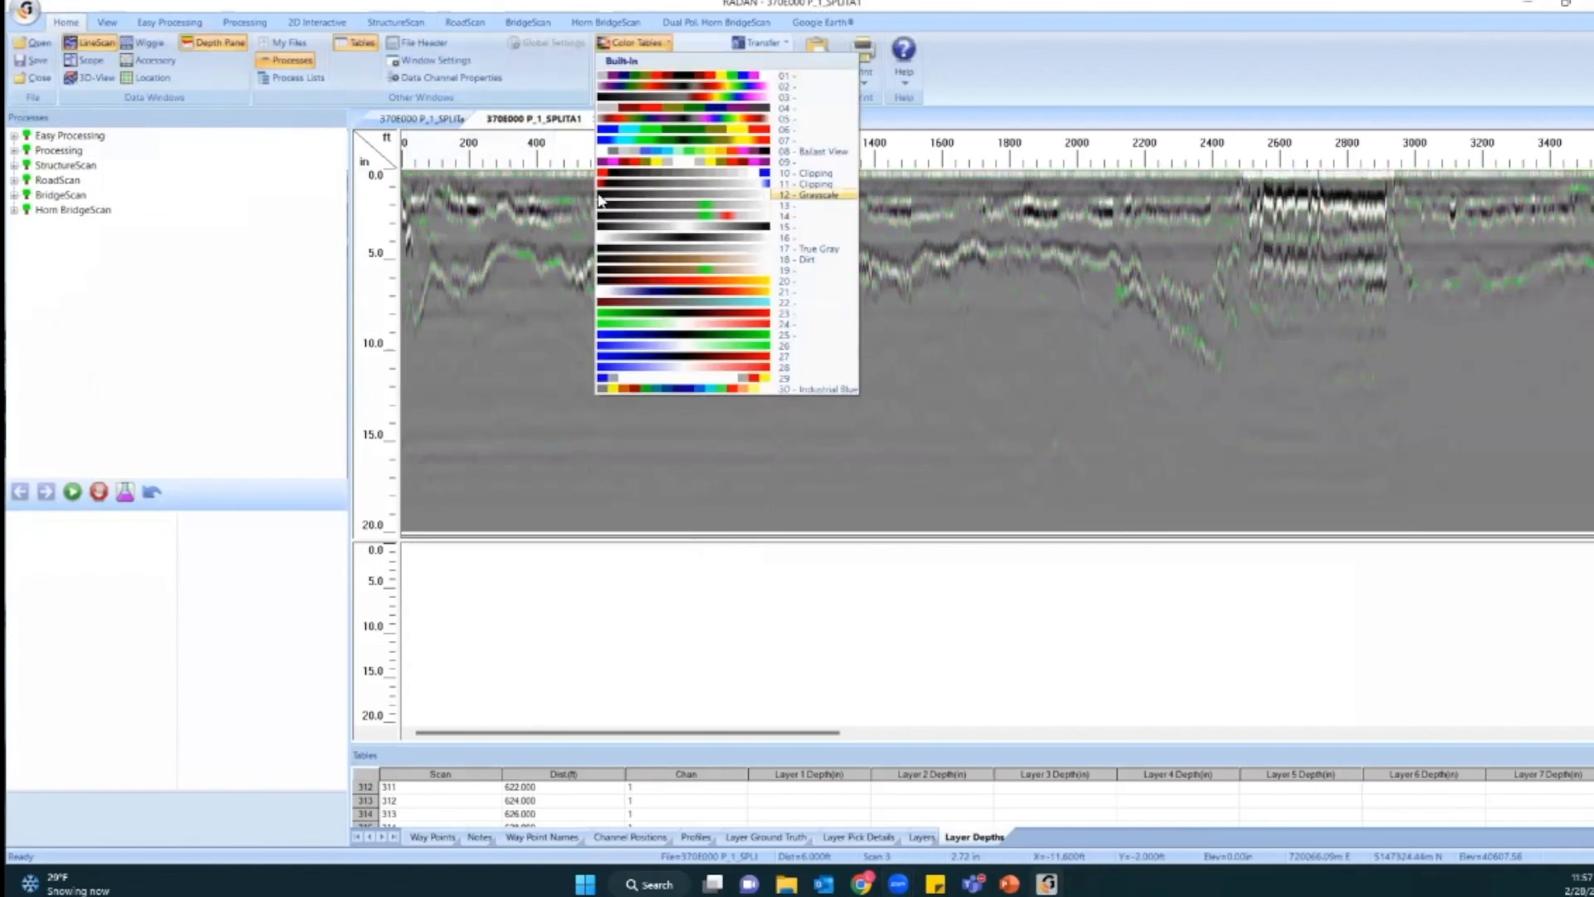
{"action": "left_click", "coordinate": [770, 196]}
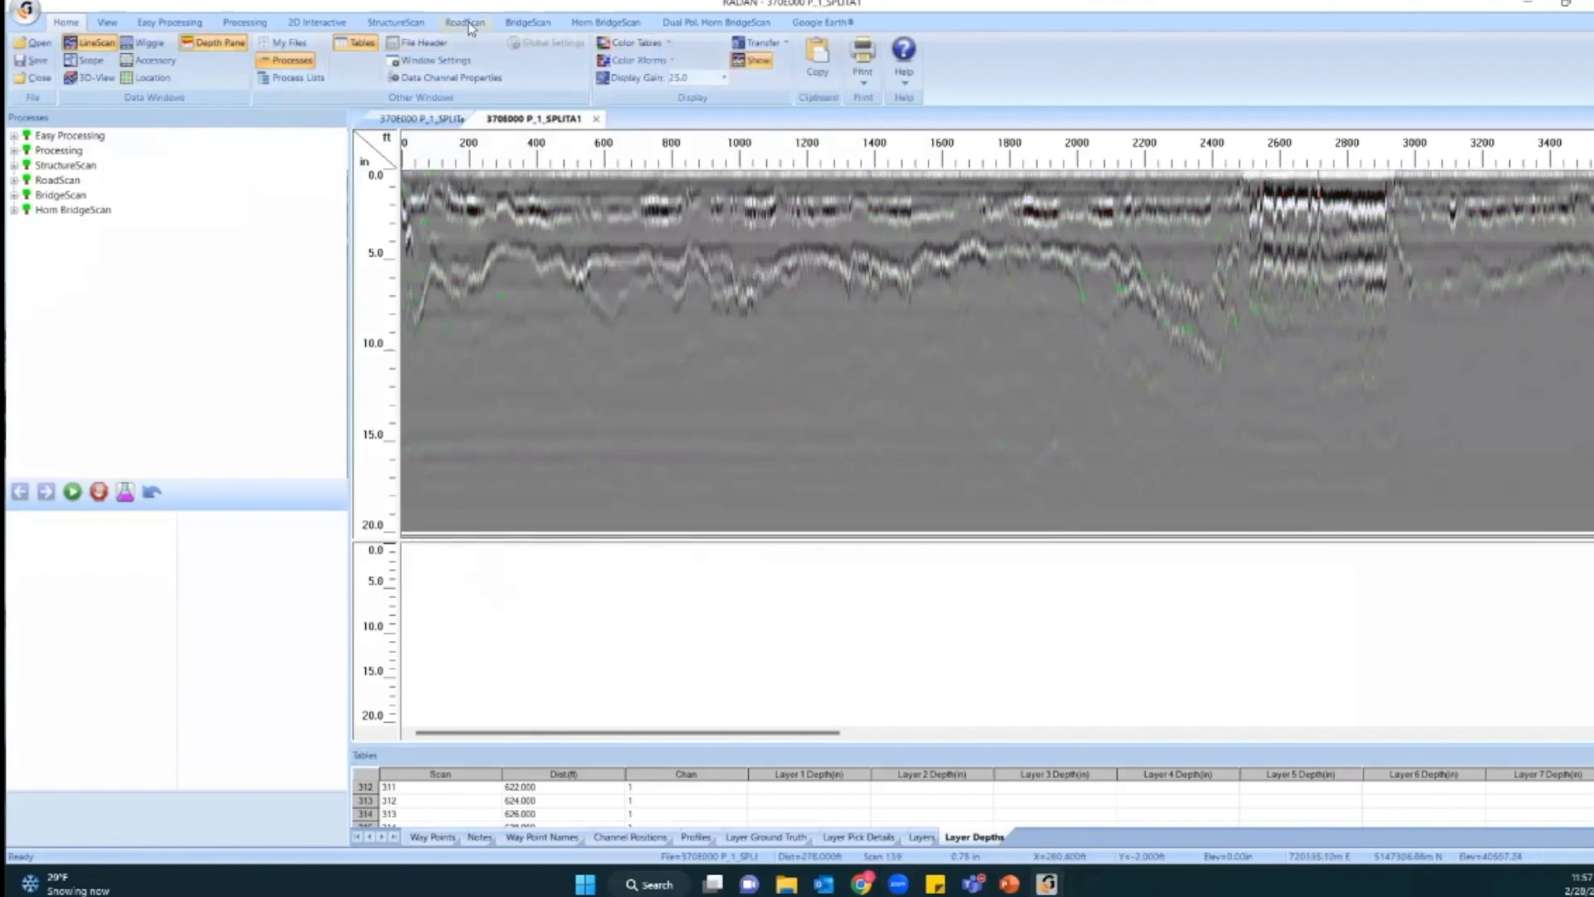
Try the Negative pick polarity in the RoadScan picking settings and set it back to Positive.
{"action": "left_click", "coordinate": [465, 22]}
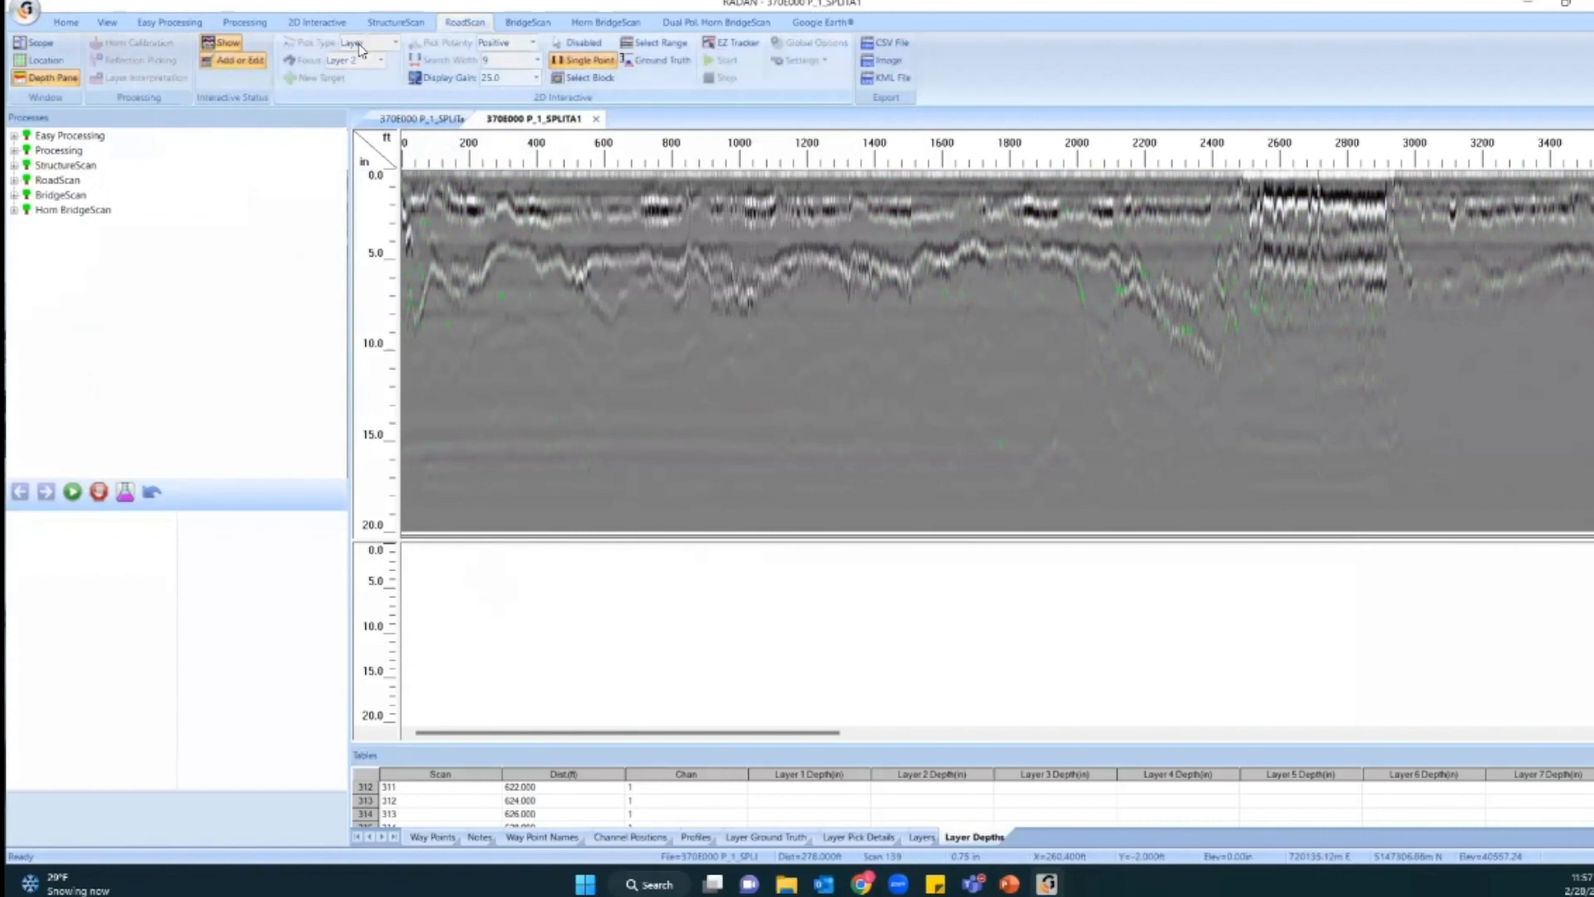
{"action": "left_click", "coordinate": [532, 42]}
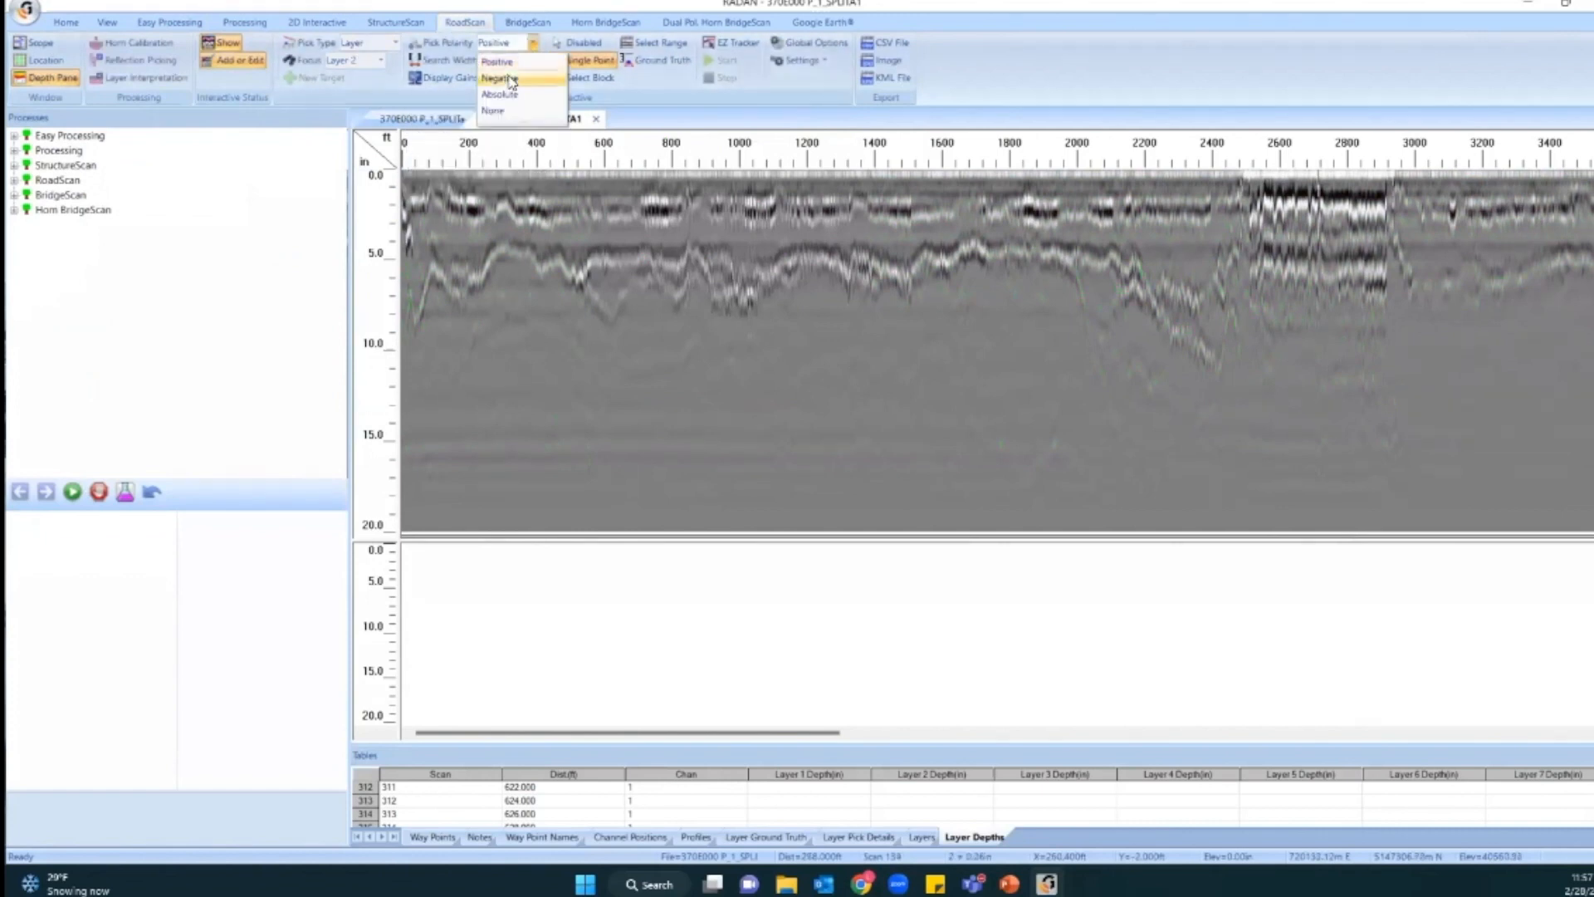
{"action": "left_click", "coordinate": [507, 61]}
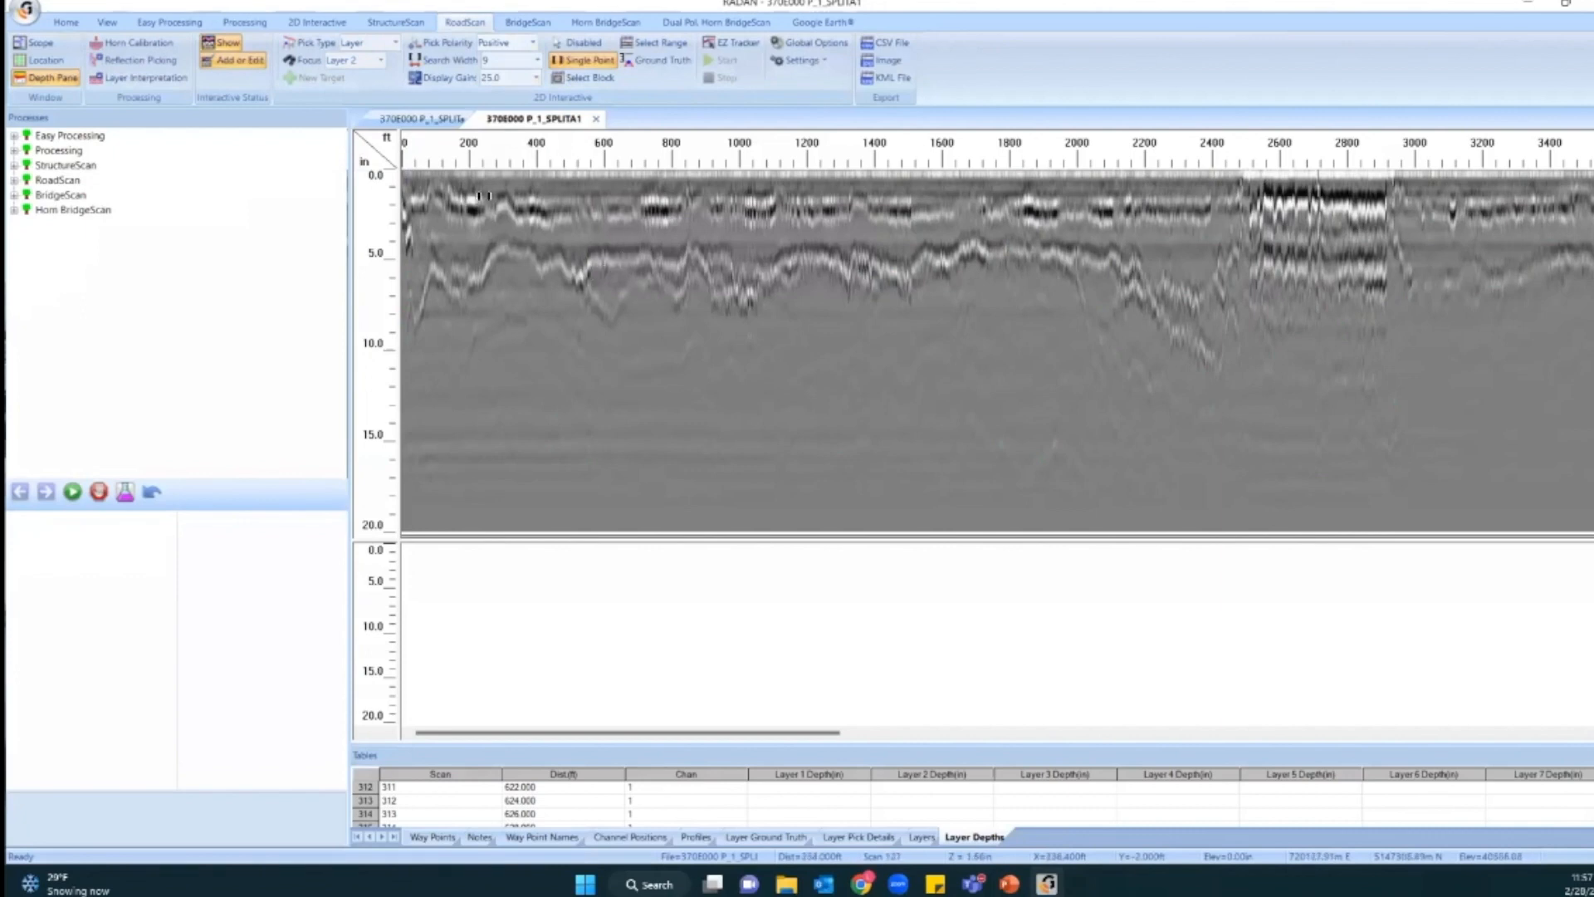
{"action": "left_click", "coordinate": [532, 43]}
{"action": "left_click", "coordinate": [496, 80]}
{"action": "left_click", "coordinate": [532, 43]}
{"action": "left_click", "coordinate": [498, 62]}
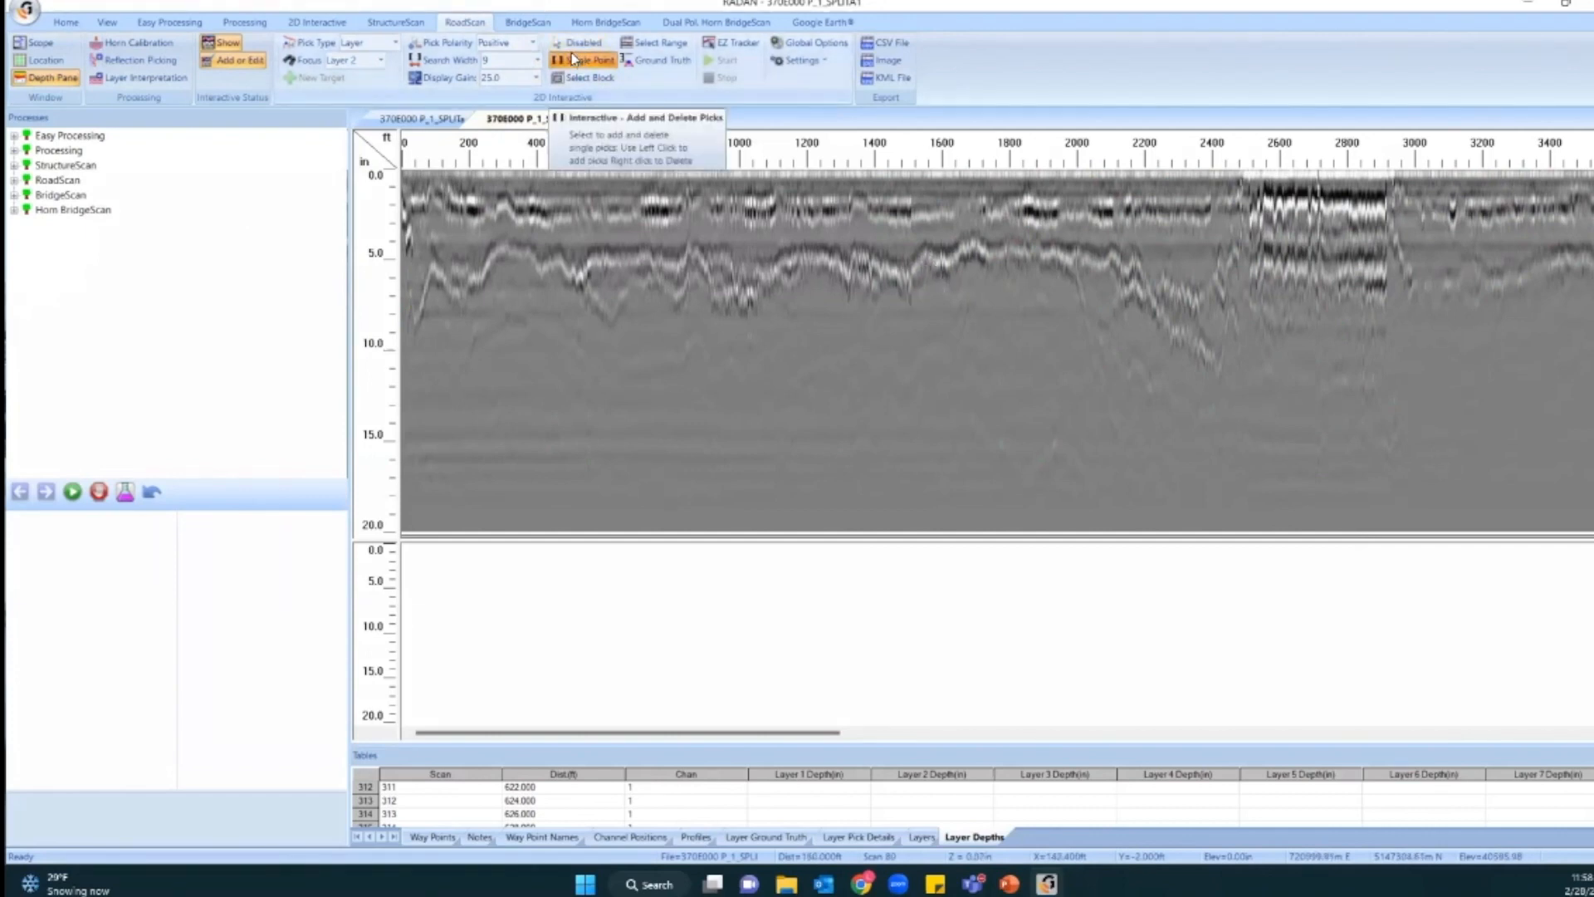
Set the RoadScan pick focus to Layer 1 and the pick polarity to Negative.
{"action": "left_click", "coordinate": [380, 61]}
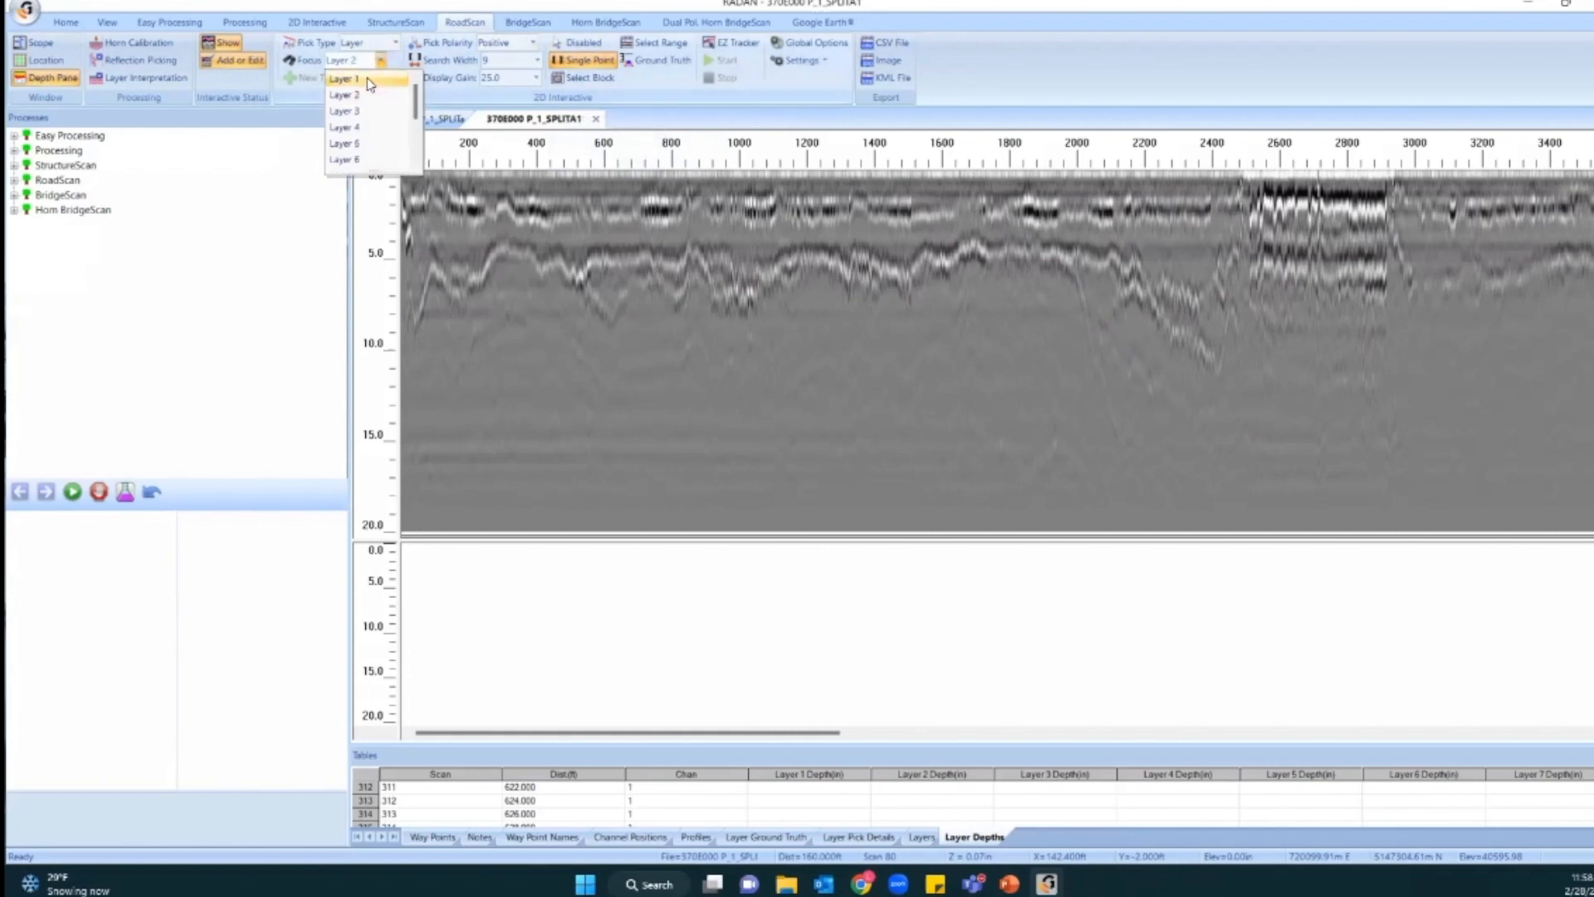
{"action": "left_click", "coordinate": [365, 80]}
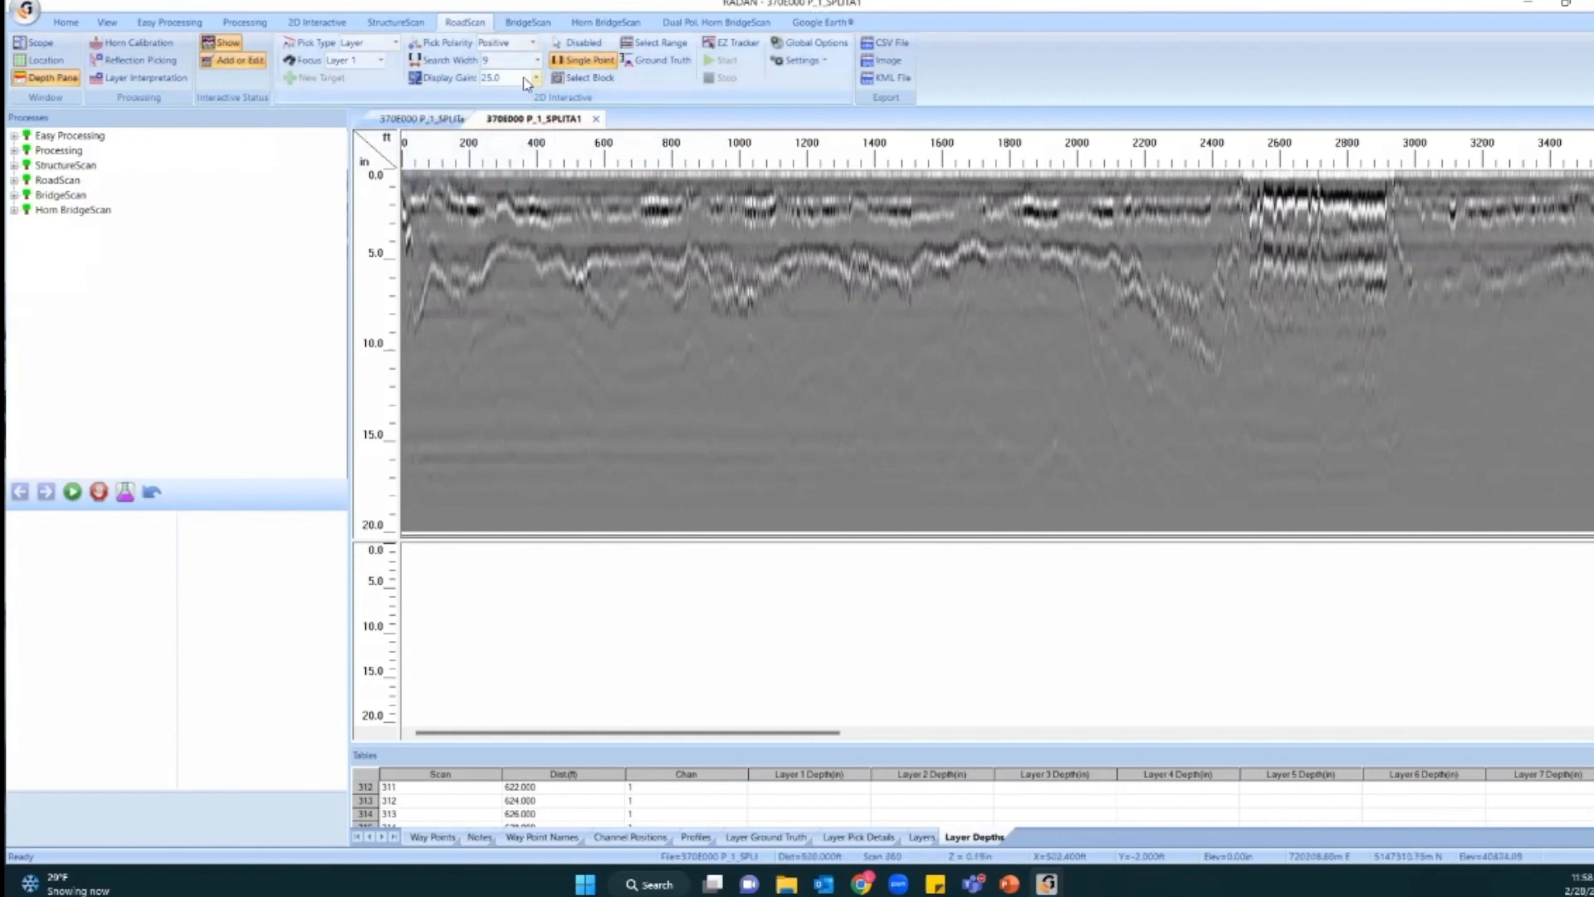
{"action": "left_click", "coordinate": [532, 42]}
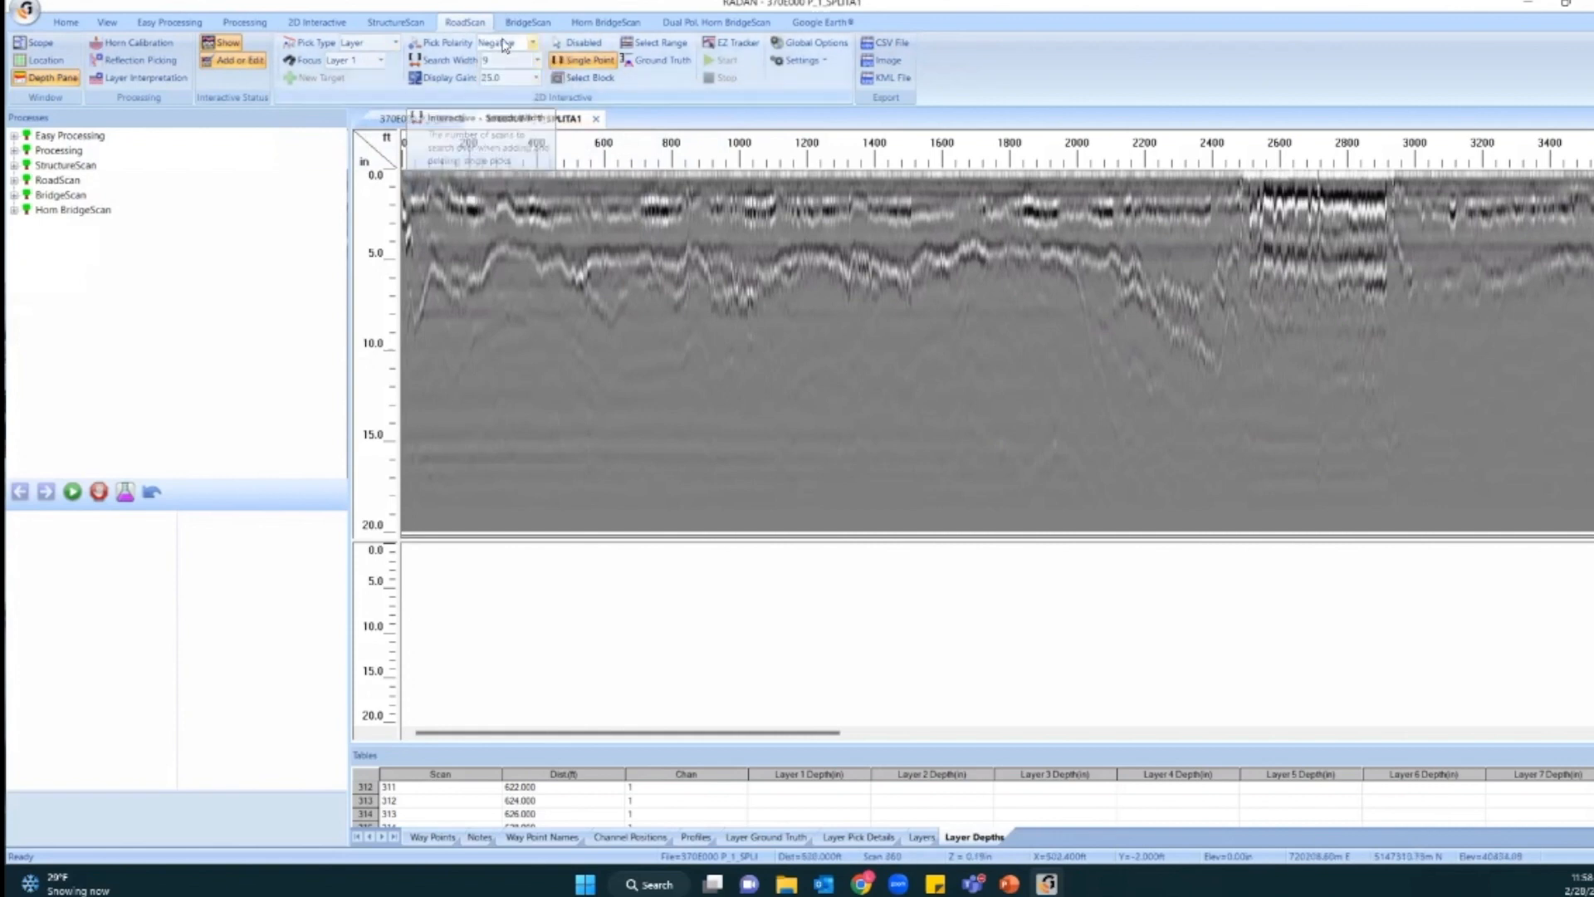
Place single Layer 1 picks along the shallow reflection between about 110 and 1260 ft.
{"action": "left_click", "coordinate": [589, 62]}
{"action": "left_click", "coordinate": [441, 196]}
{"action": "left_click", "coordinate": [455, 208]}
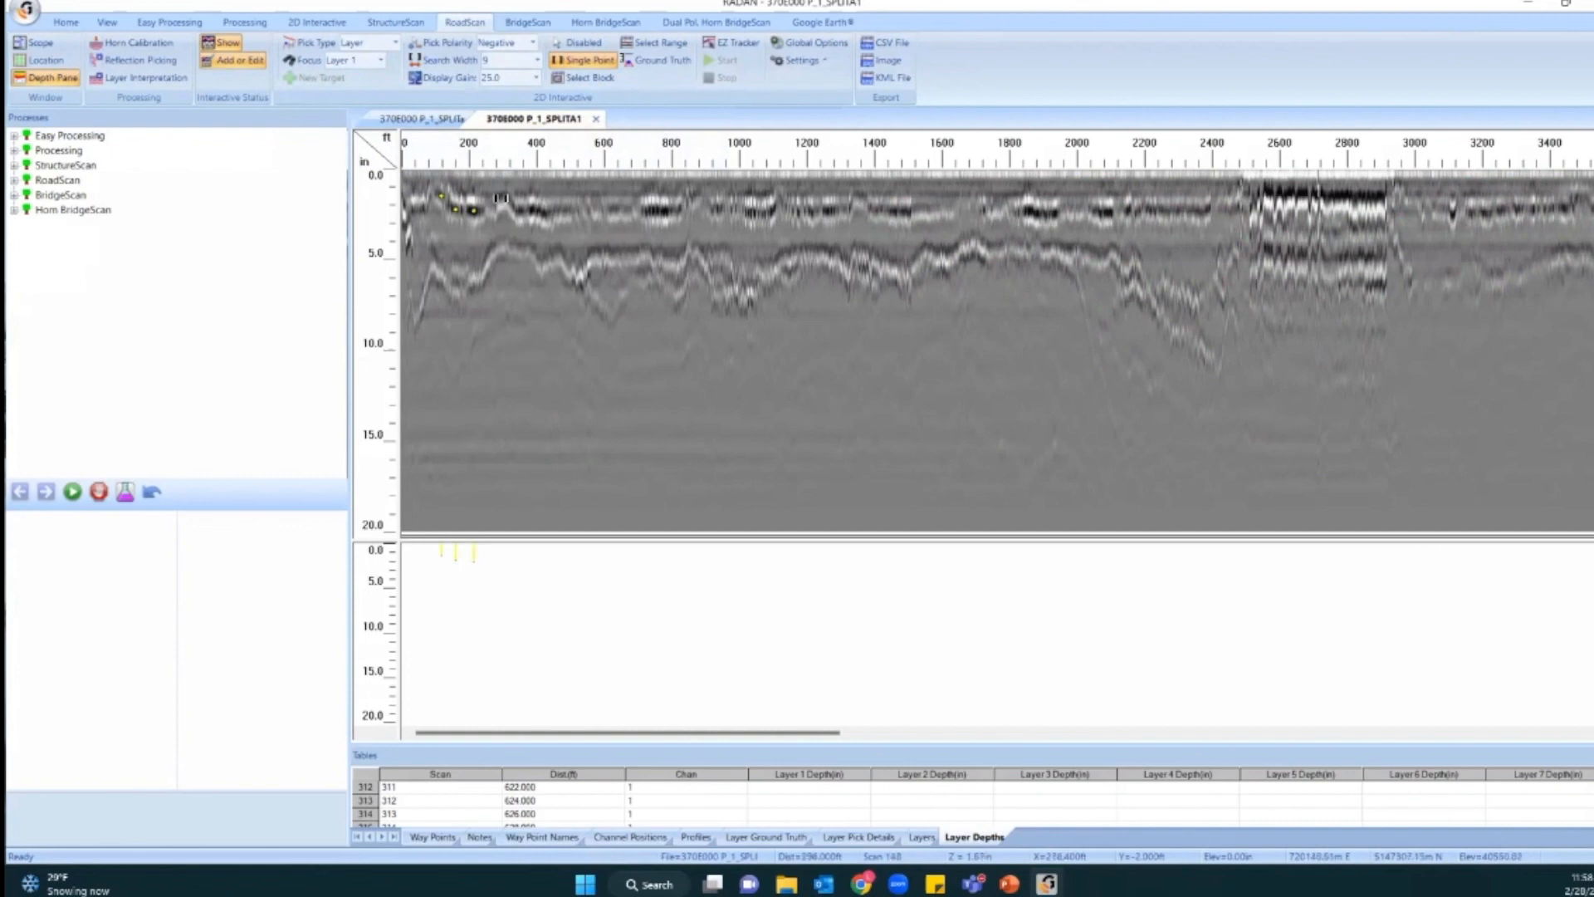
{"action": "left_click", "coordinate": [519, 210]}
{"action": "left_click", "coordinate": [543, 212]}
{"action": "left_click", "coordinate": [717, 209]}
{"action": "left_click", "coordinate": [751, 212]}
{"action": "left_click", "coordinate": [771, 210]}
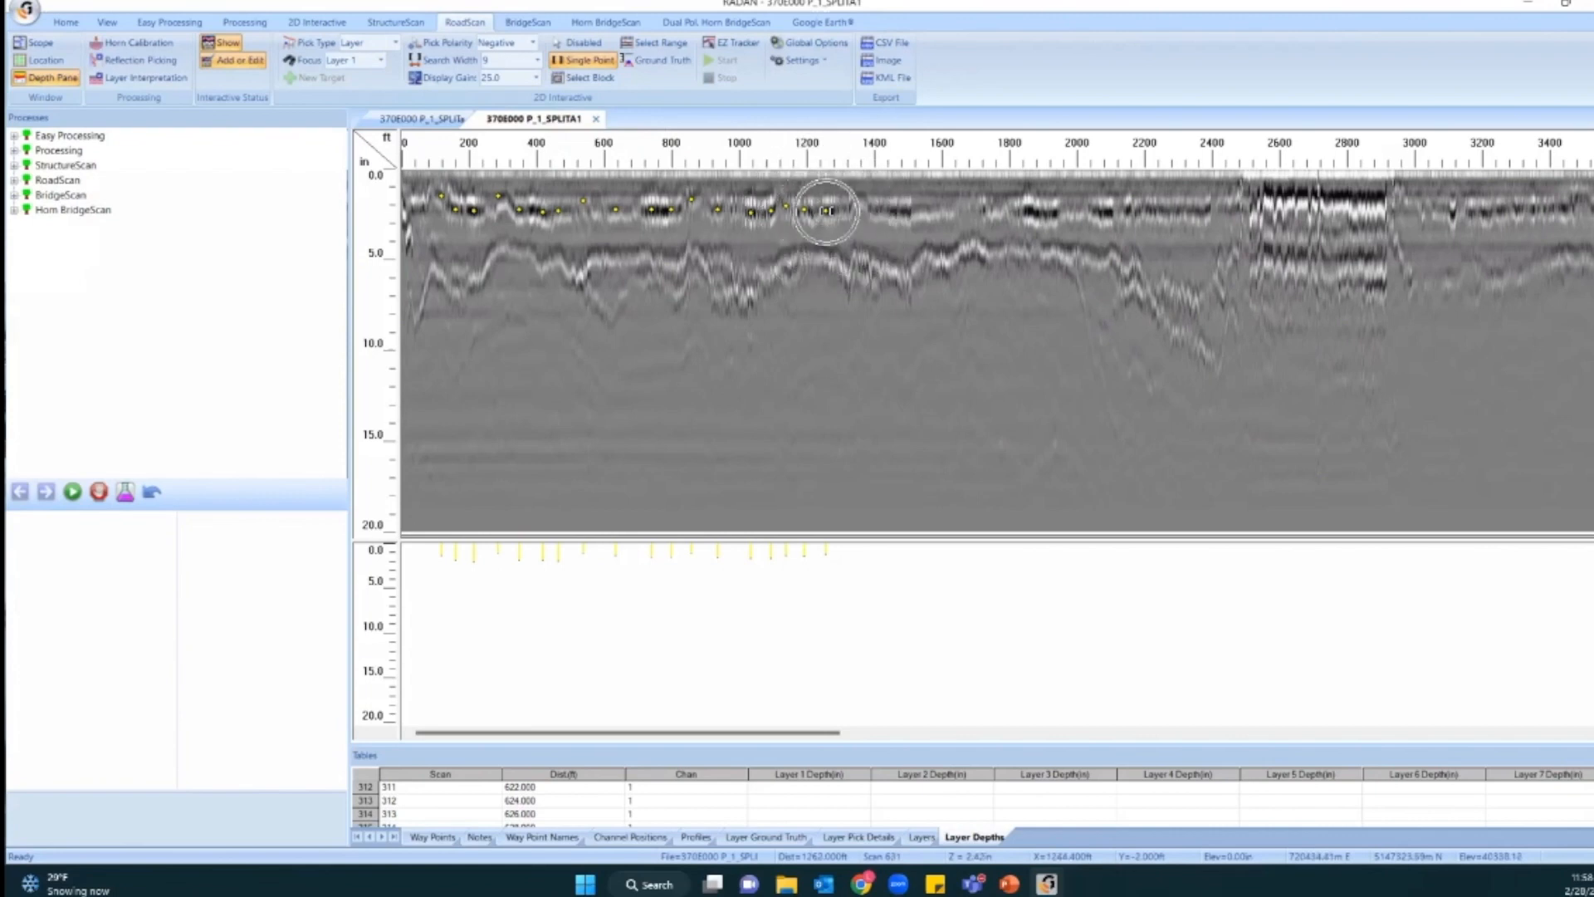
Undo all the single Layer 1 picks placed along the shallow reflection.
{"action": "key", "text": "ctrl+z"}
{"action": "key", "text": "ctrl+z"}
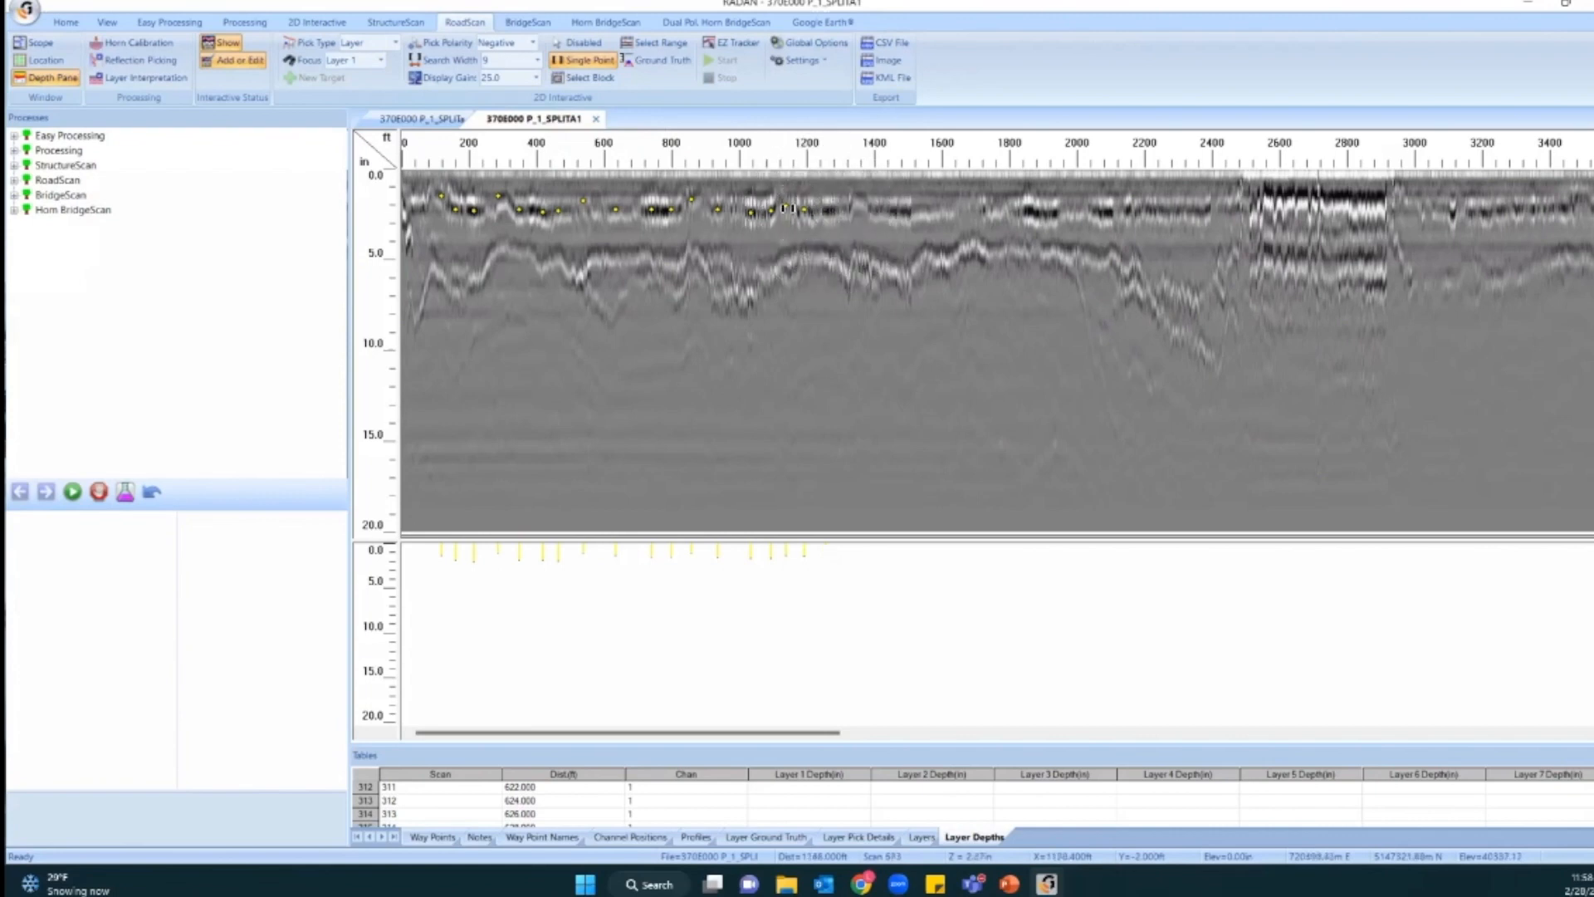
{"action": "key", "text": "ctrl+z"}
{"action": "key", "text": "ctrl+z"}
{"action": "key", "text": "ctrl+z"}
{"action": "key", "text": "ctrl+z"}
{"action": "key", "text": "ctrl+z"}
{"action": "key", "text": "ctrl+z"}
{"action": "key", "text": "ctrl+z"}
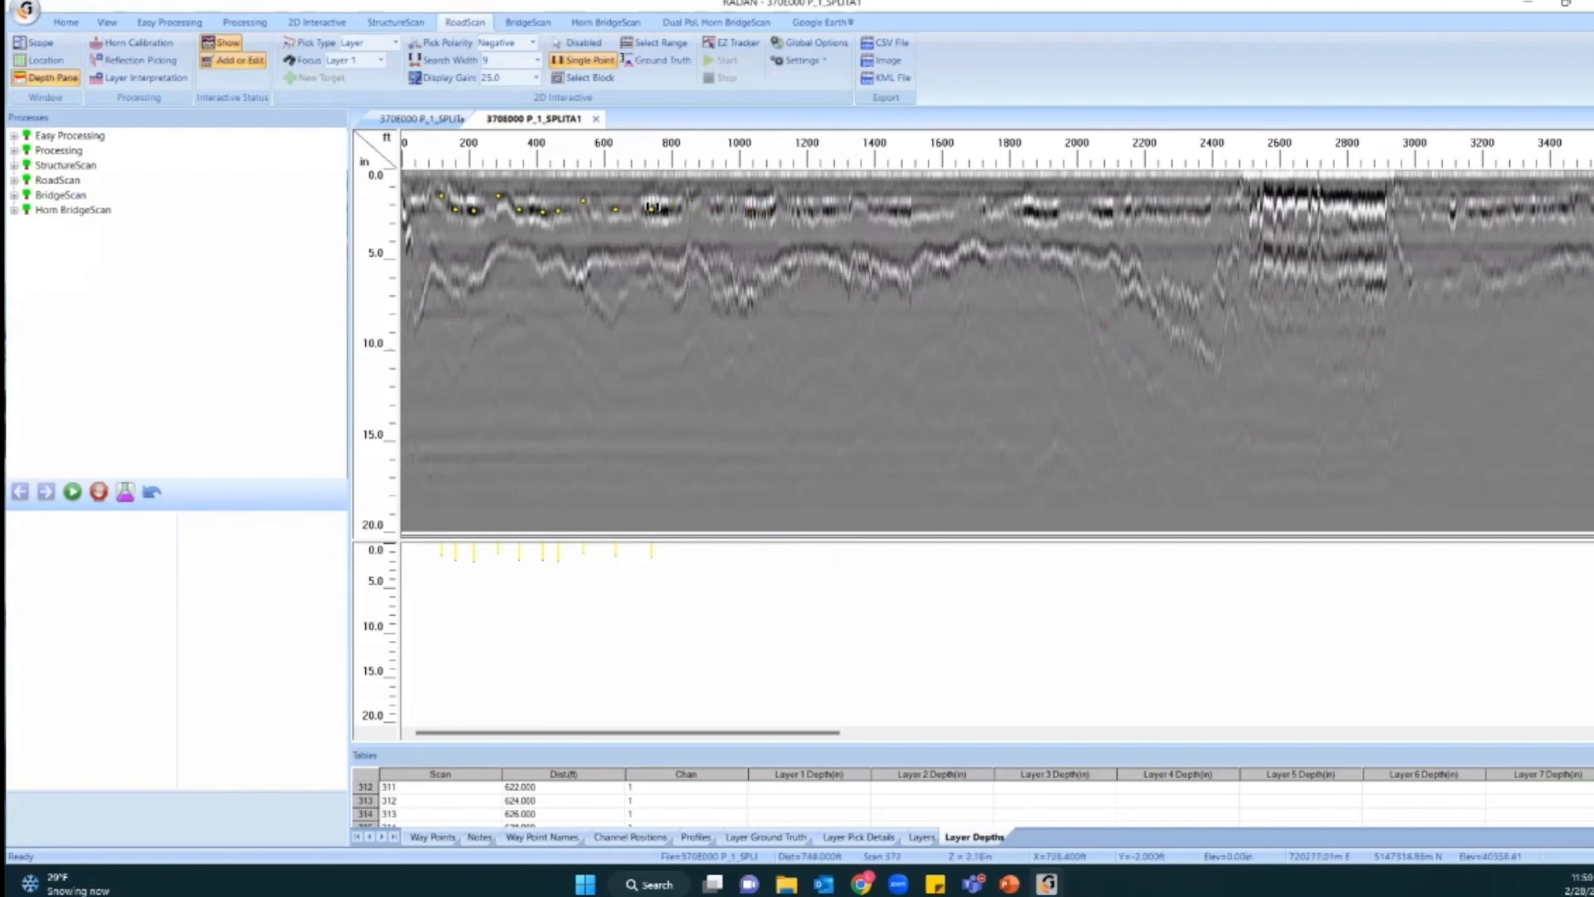
{"action": "key", "text": "ctrl+z"}
{"action": "key", "text": "ctrl+z"}
{"action": "key", "text": "ctrl+z"}
{"action": "key", "text": "ctrl+z"}
{"action": "key", "text": "ctrl+z"}
{"action": "key", "text": "ctrl+z"}
{"action": "key", "text": "ctrl+z"}
{"action": "key", "text": "ctrl+z"}
{"action": "left_click", "coordinate": [586, 61]}
{"action": "left_click", "coordinate": [588, 66]}
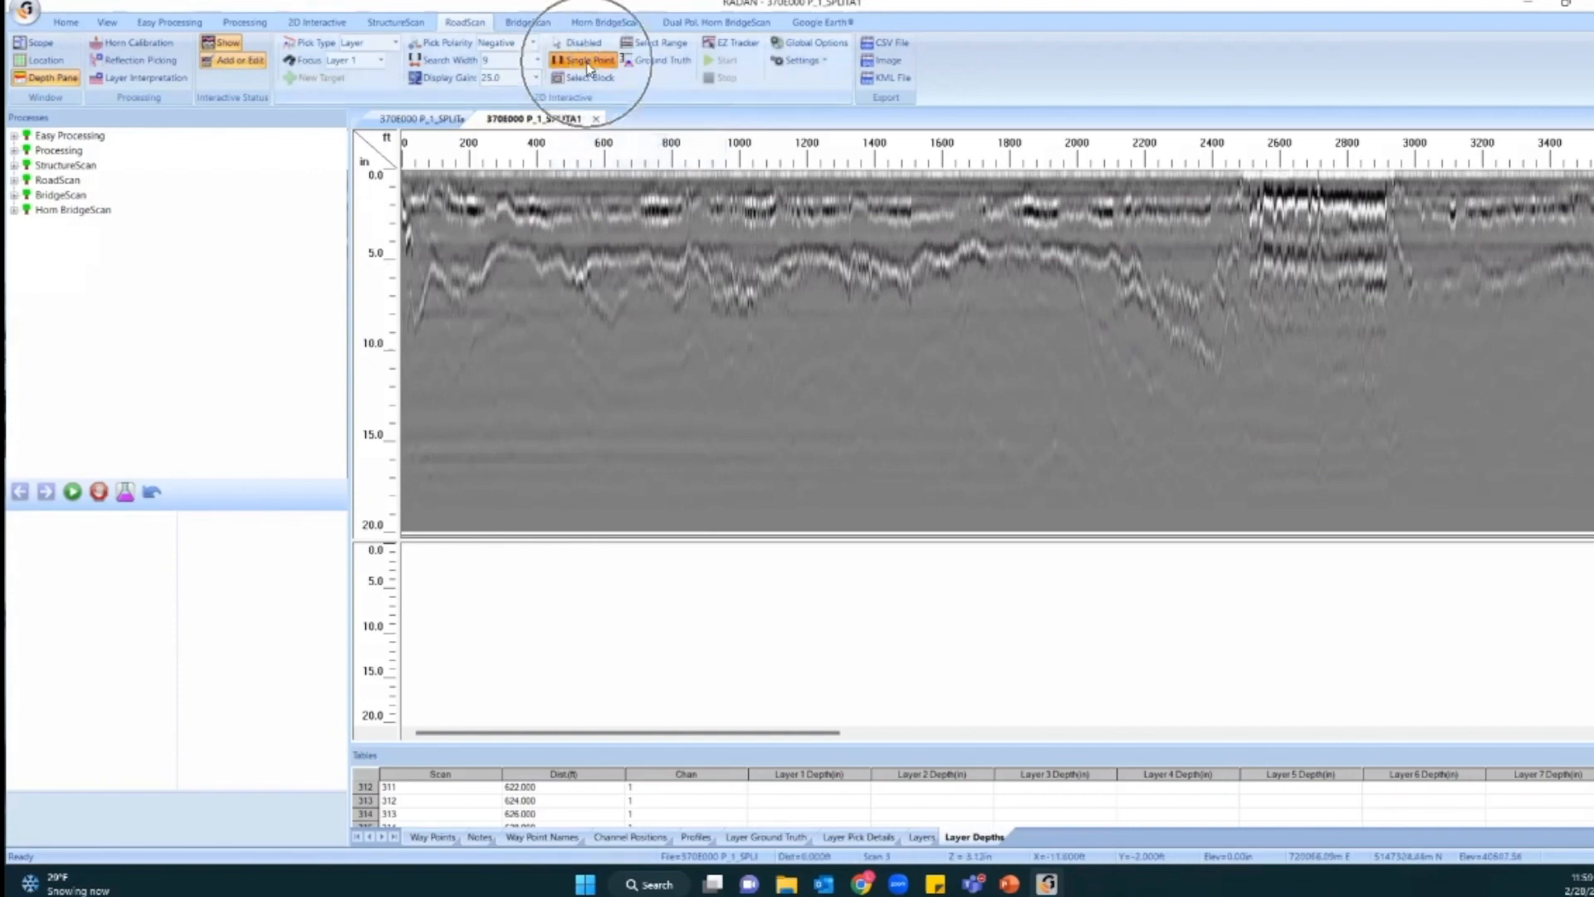
{"action": "left_click", "coordinate": [653, 213]}
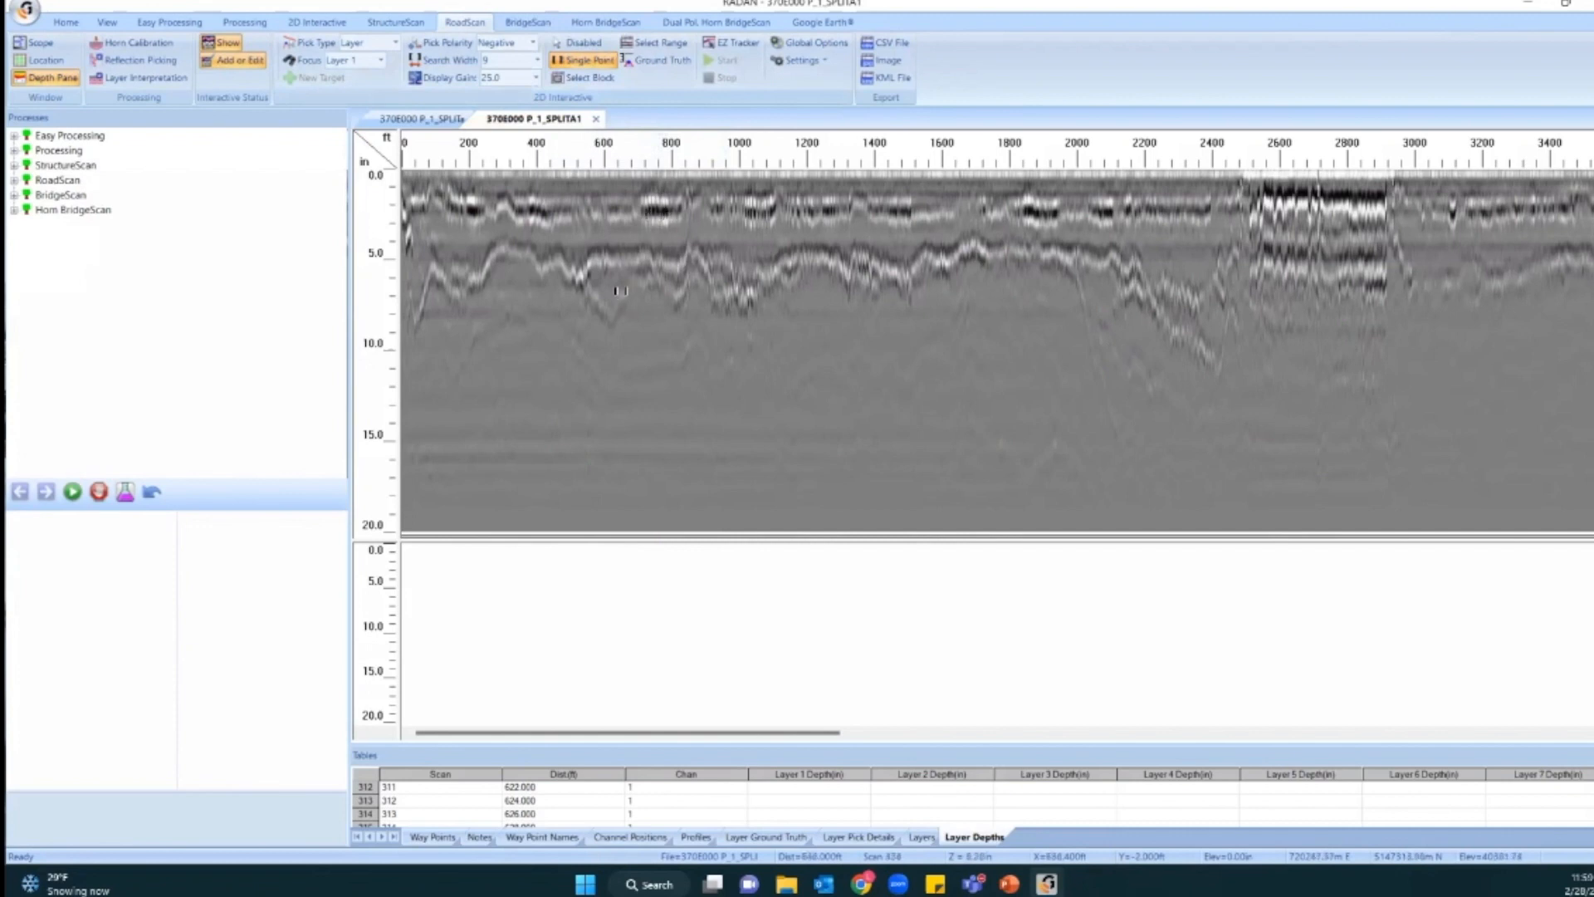
Block-select the shallow reflection between about 110 and 1930 ft and apply the built-in color table 22 to the profile.
{"action": "left_click", "coordinate": [584, 79]}
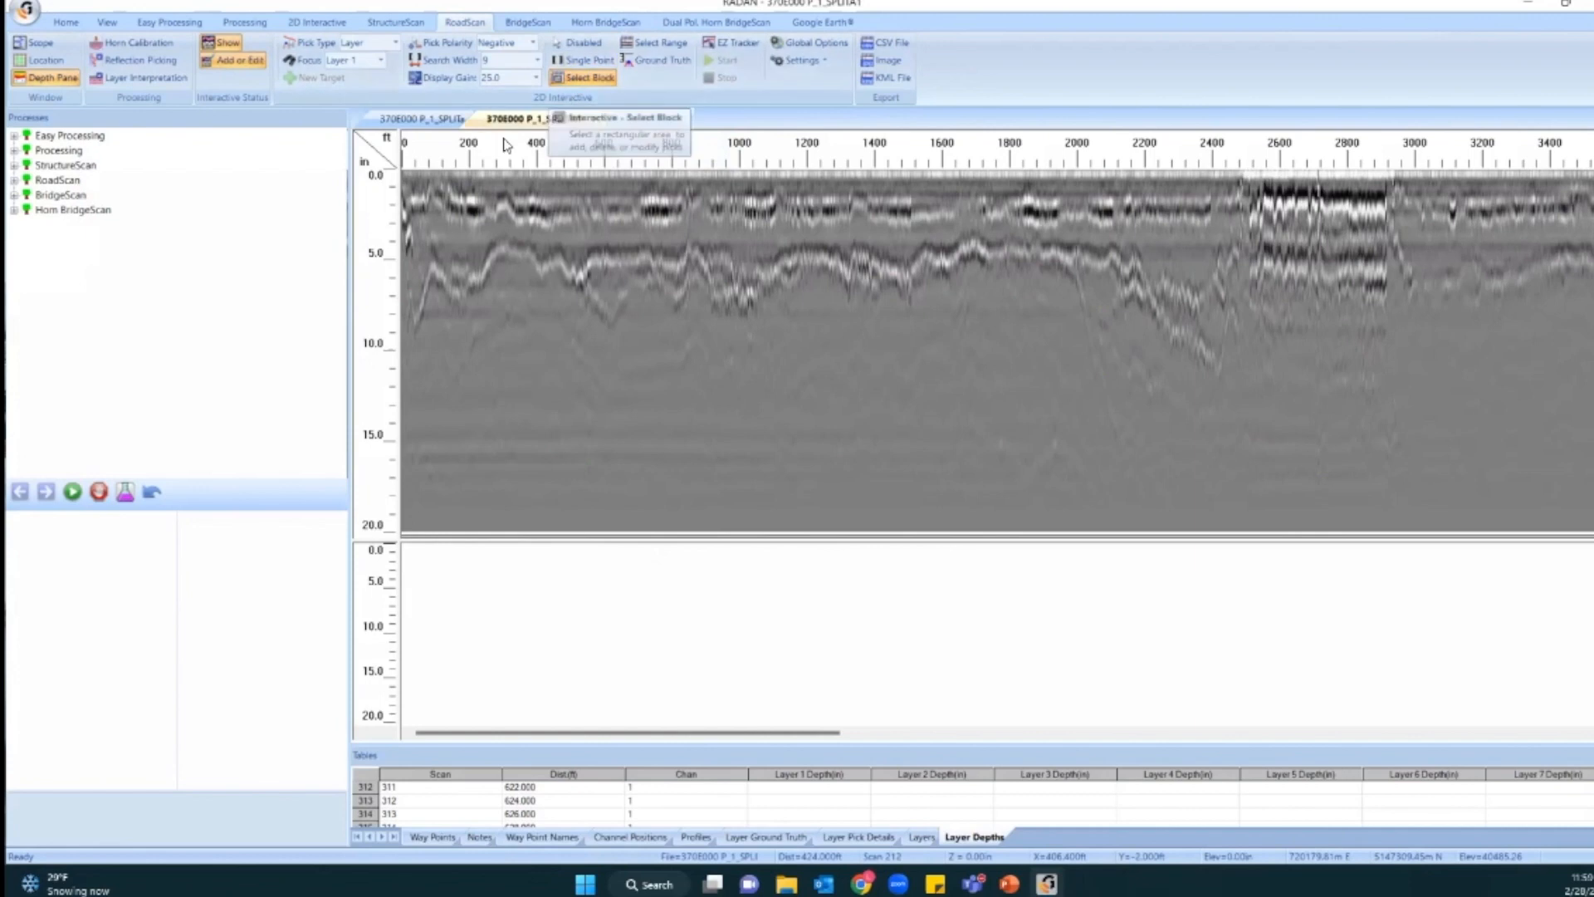
{"action": "mouse_move", "coordinate": [412, 177]}
{"action": "left_mouse_down"}
{"action": "mouse_move", "coordinate": [440, 197]}
{"action": "mouse_move", "coordinate": [793, 253]}
{"action": "mouse_move", "coordinate": [1054, 249]}
{"action": "left_mouse_up"}
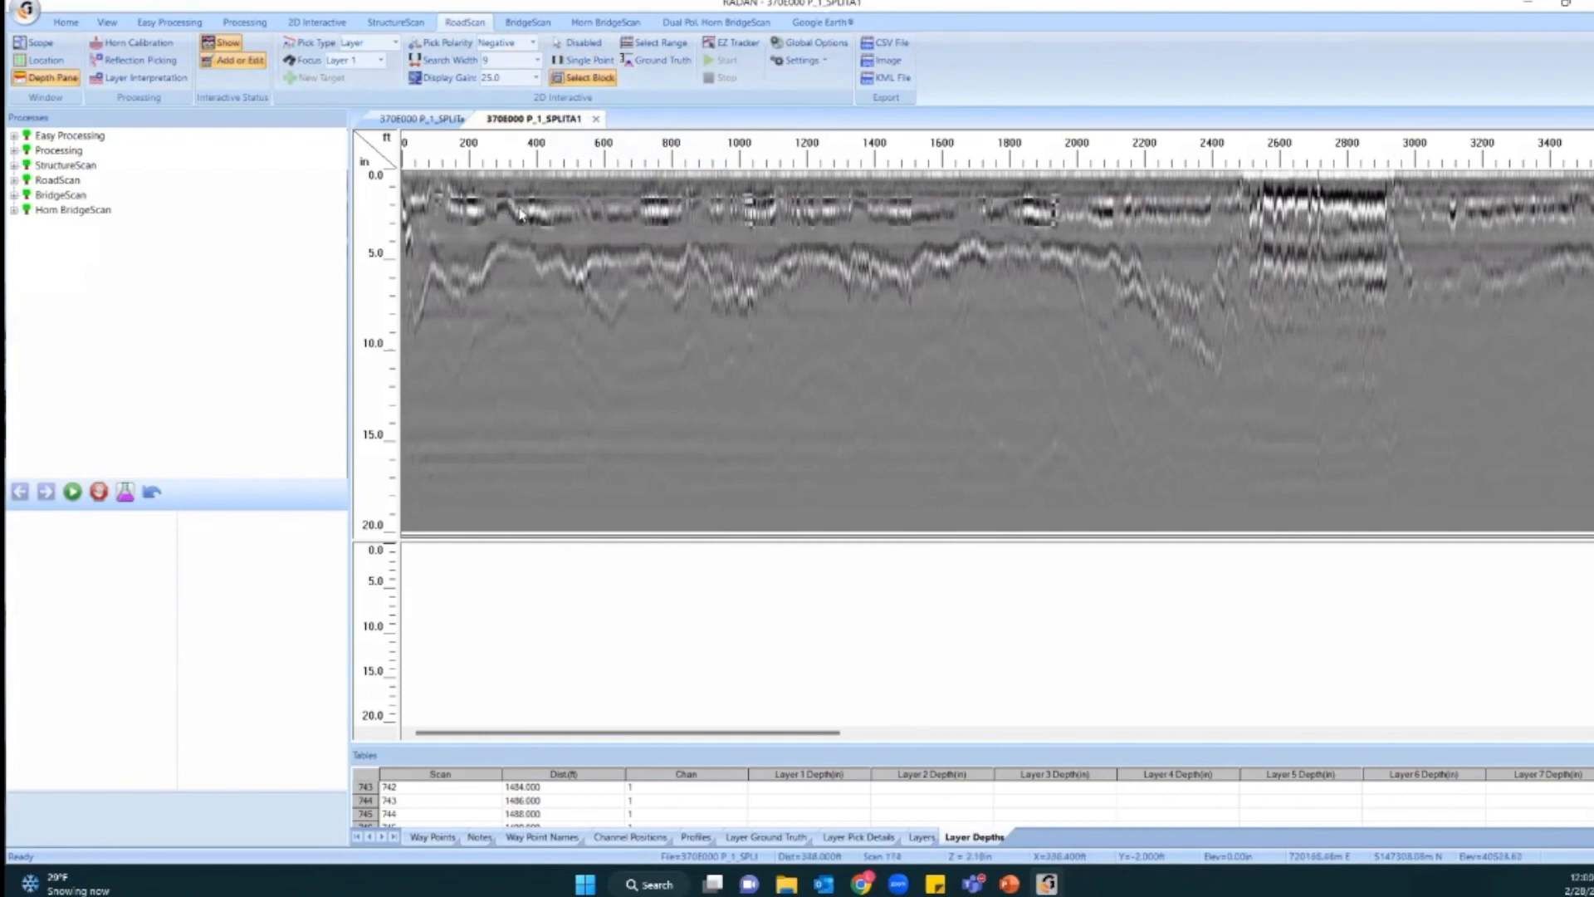
{"action": "left_click", "coordinate": [65, 22]}
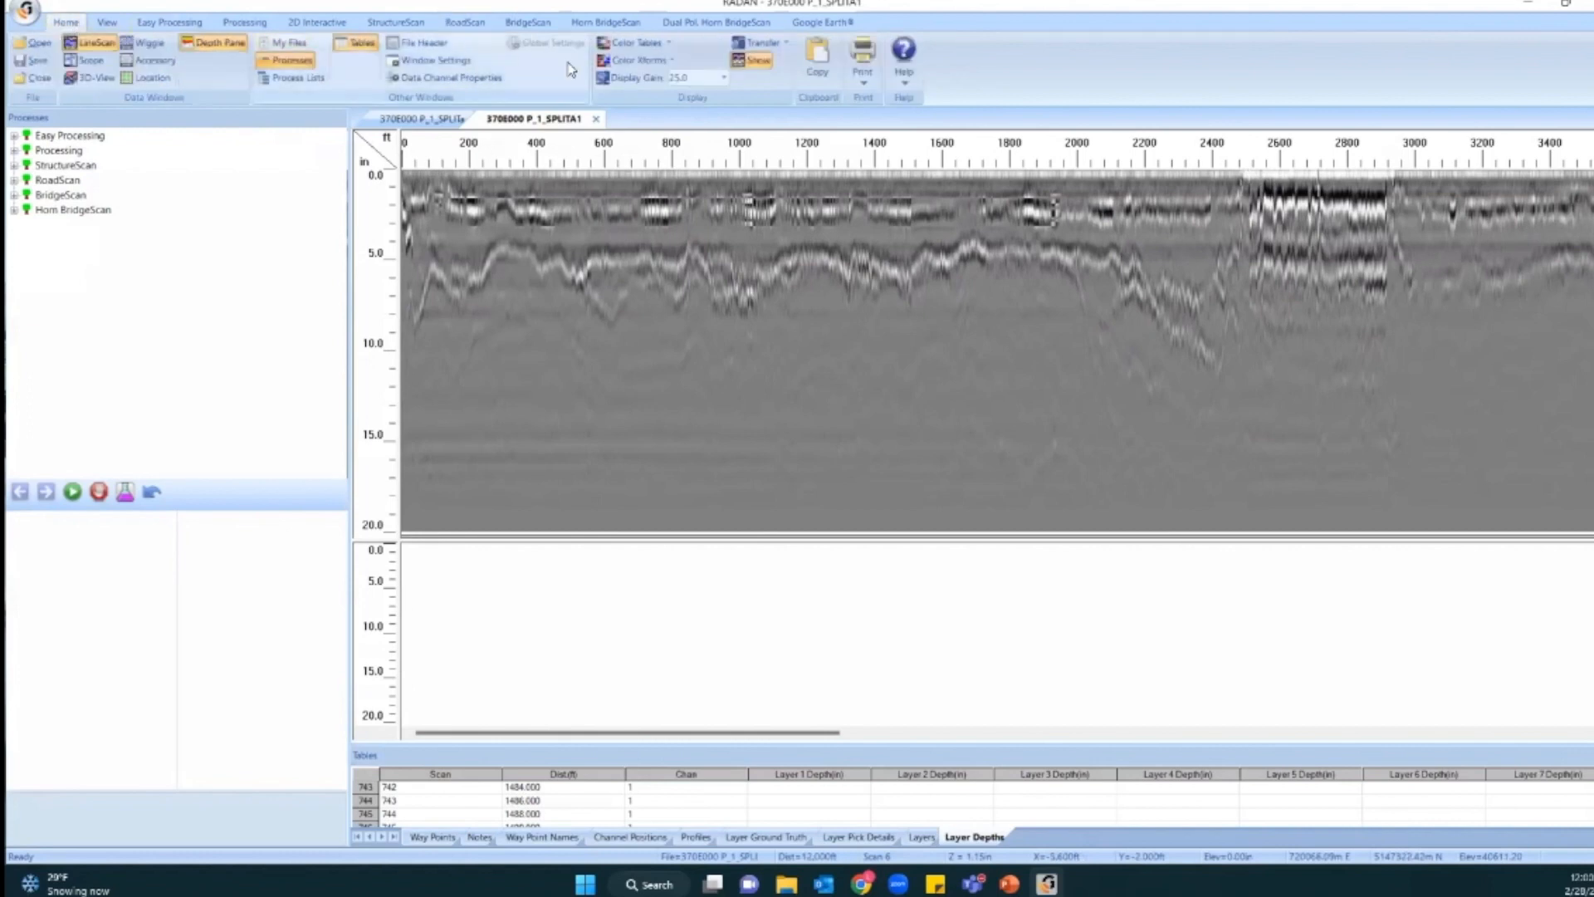
{"action": "left_click", "coordinate": [635, 43]}
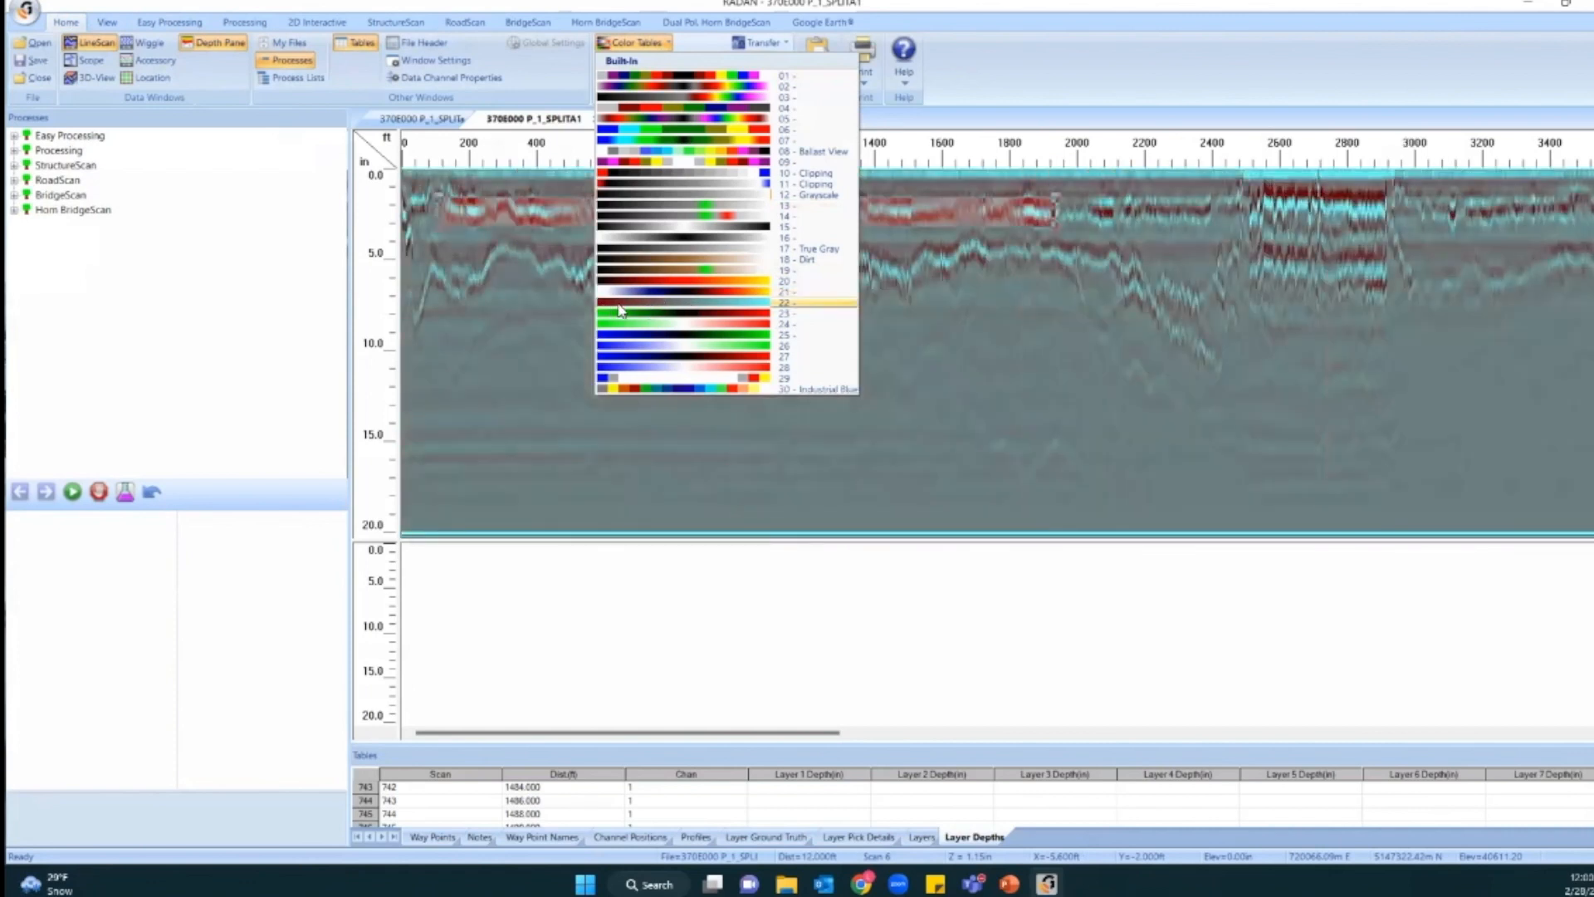
{"action": "left_click", "coordinate": [765, 306]}
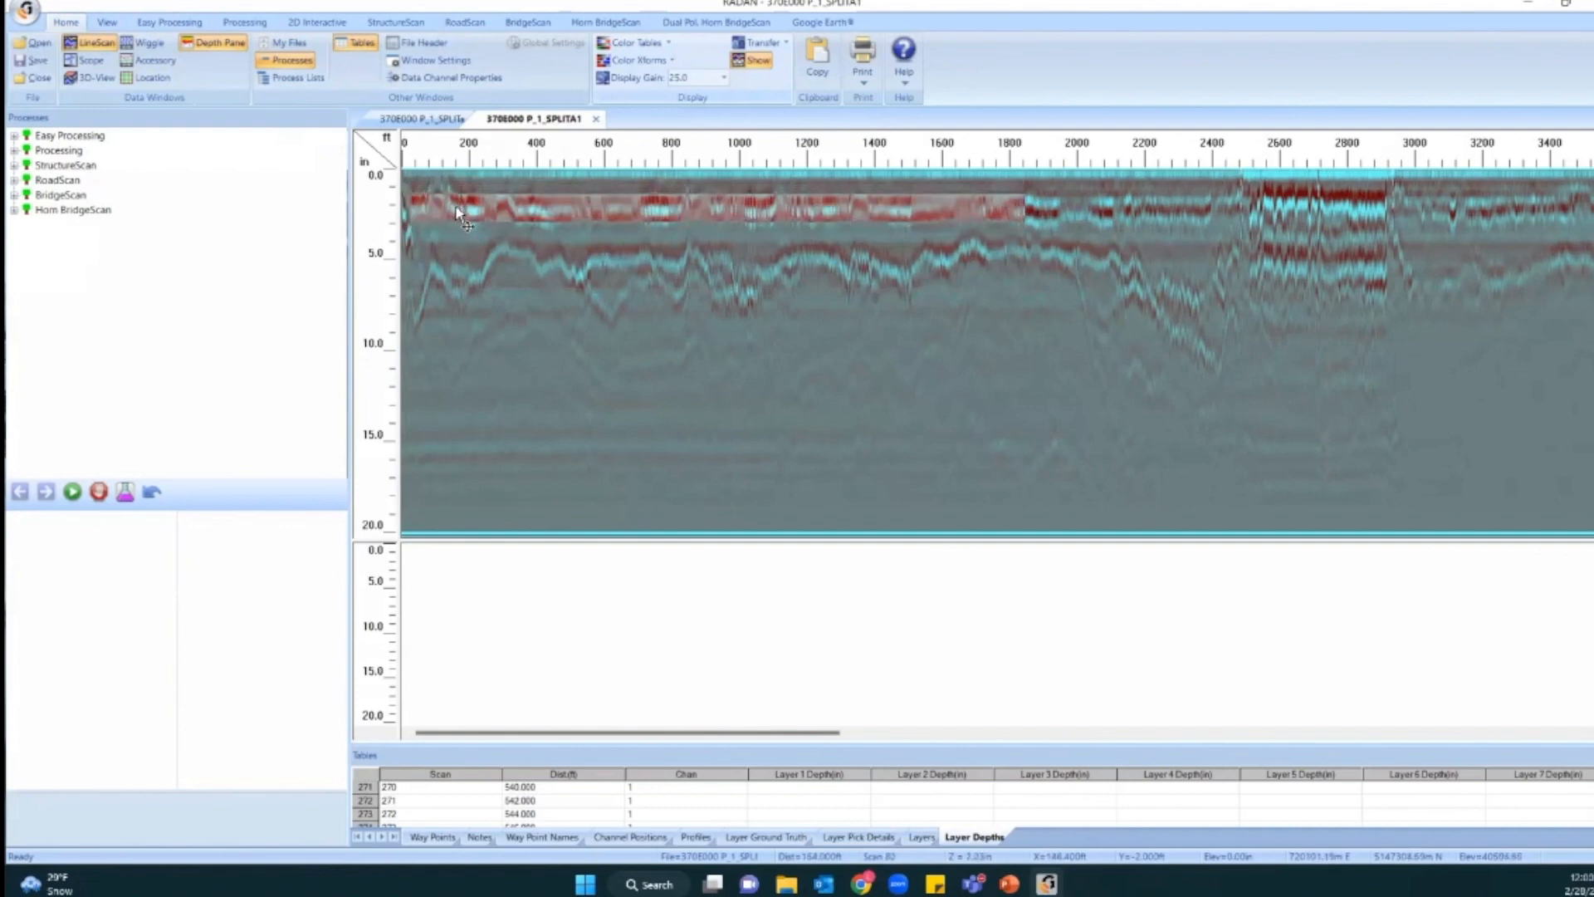
Extend the RoadScan block selection over the shallow reflection to about 2430 ft and add Layer 1 picks inside it.
{"action": "left_click", "coordinate": [466, 22]}
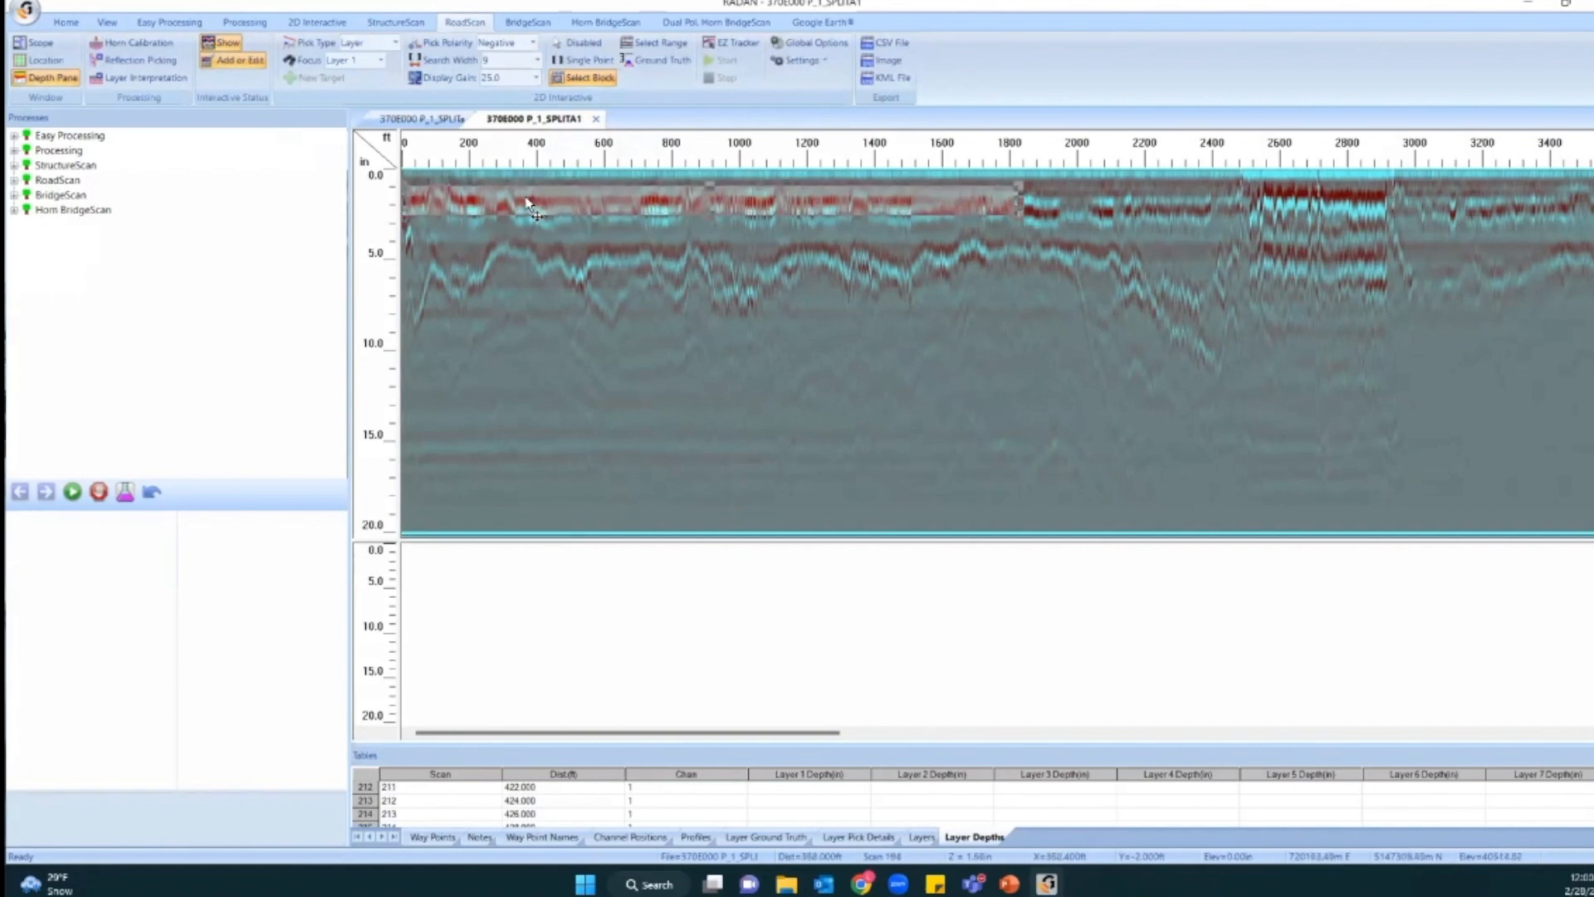
{"action": "left_click_drag", "start_coordinate": [1017, 202], "coordinate": [1208, 215]}
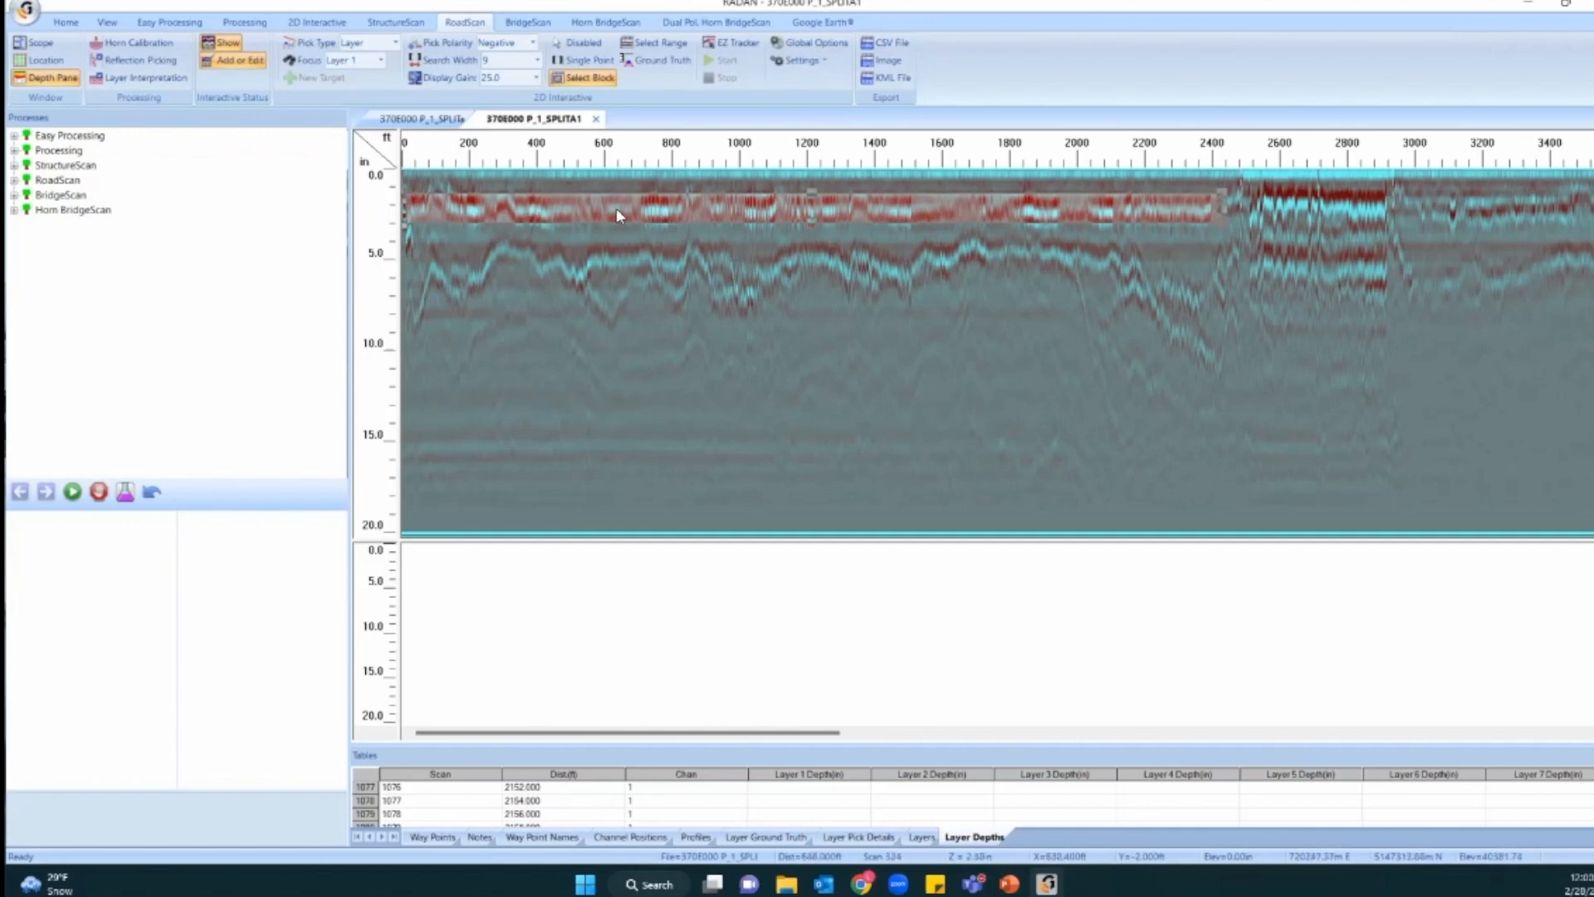
{"action": "right_click", "coordinate": [578, 208]}
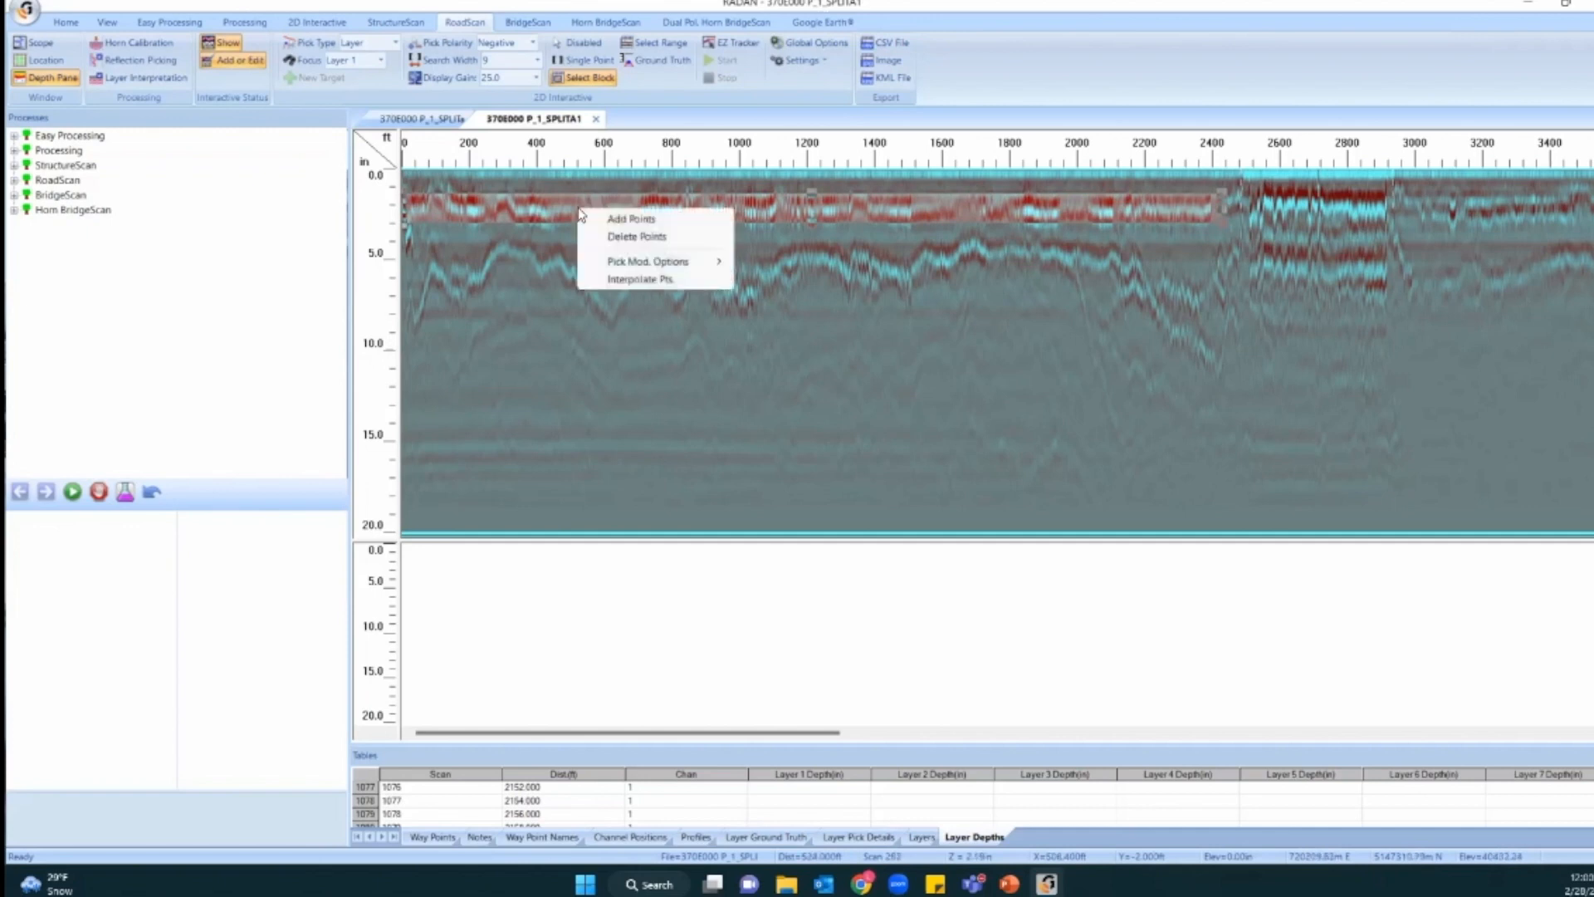
{"action": "left_click", "coordinate": [621, 222]}
Delete the upper row of Layer 1 picks from 0 to about 2430 ft with the block selection and exit block selection.
{"action": "left_click_drag", "start_coordinate": [671, 211], "coordinate": [664, 275]}
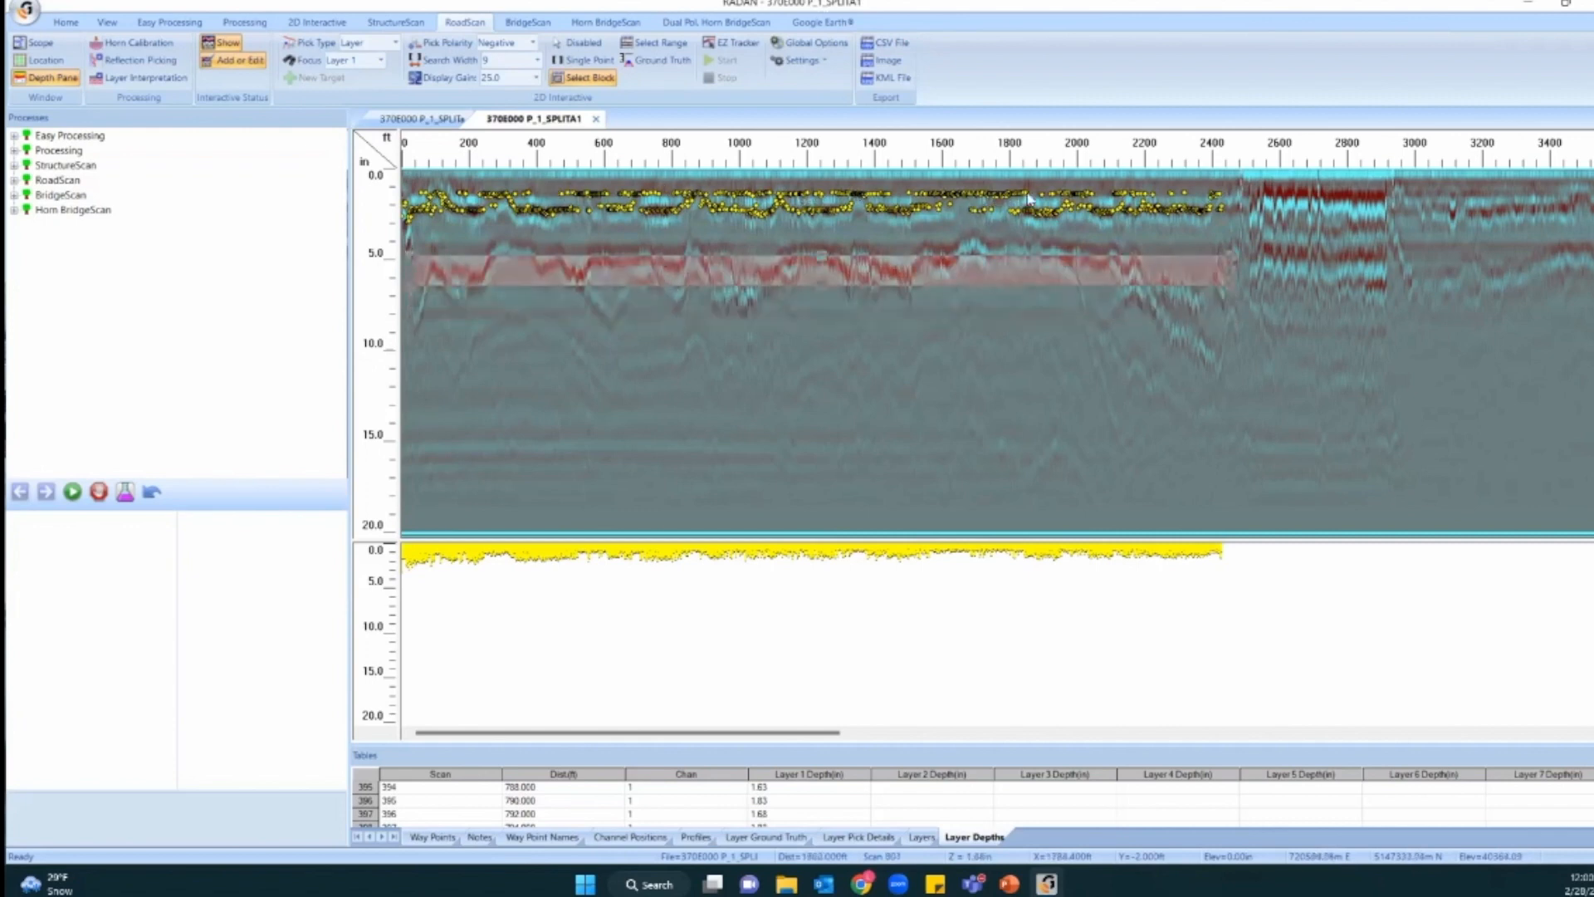
{"action": "left_click_drag", "start_coordinate": [818, 287], "coordinate": [802, 194]}
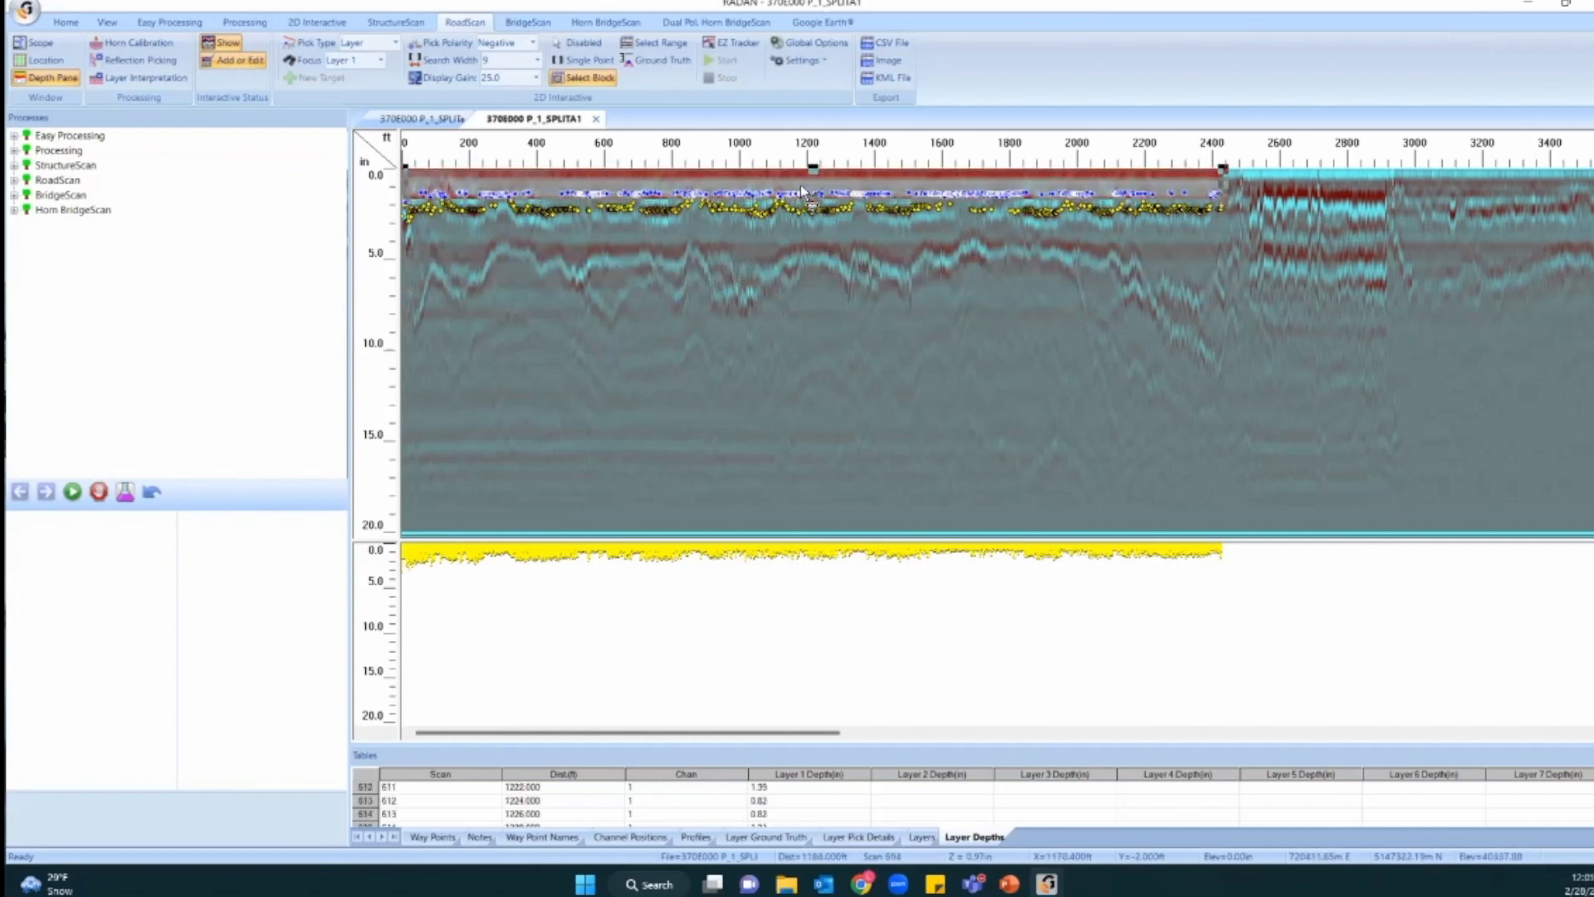
{"action": "right_click", "coordinate": [675, 176]}
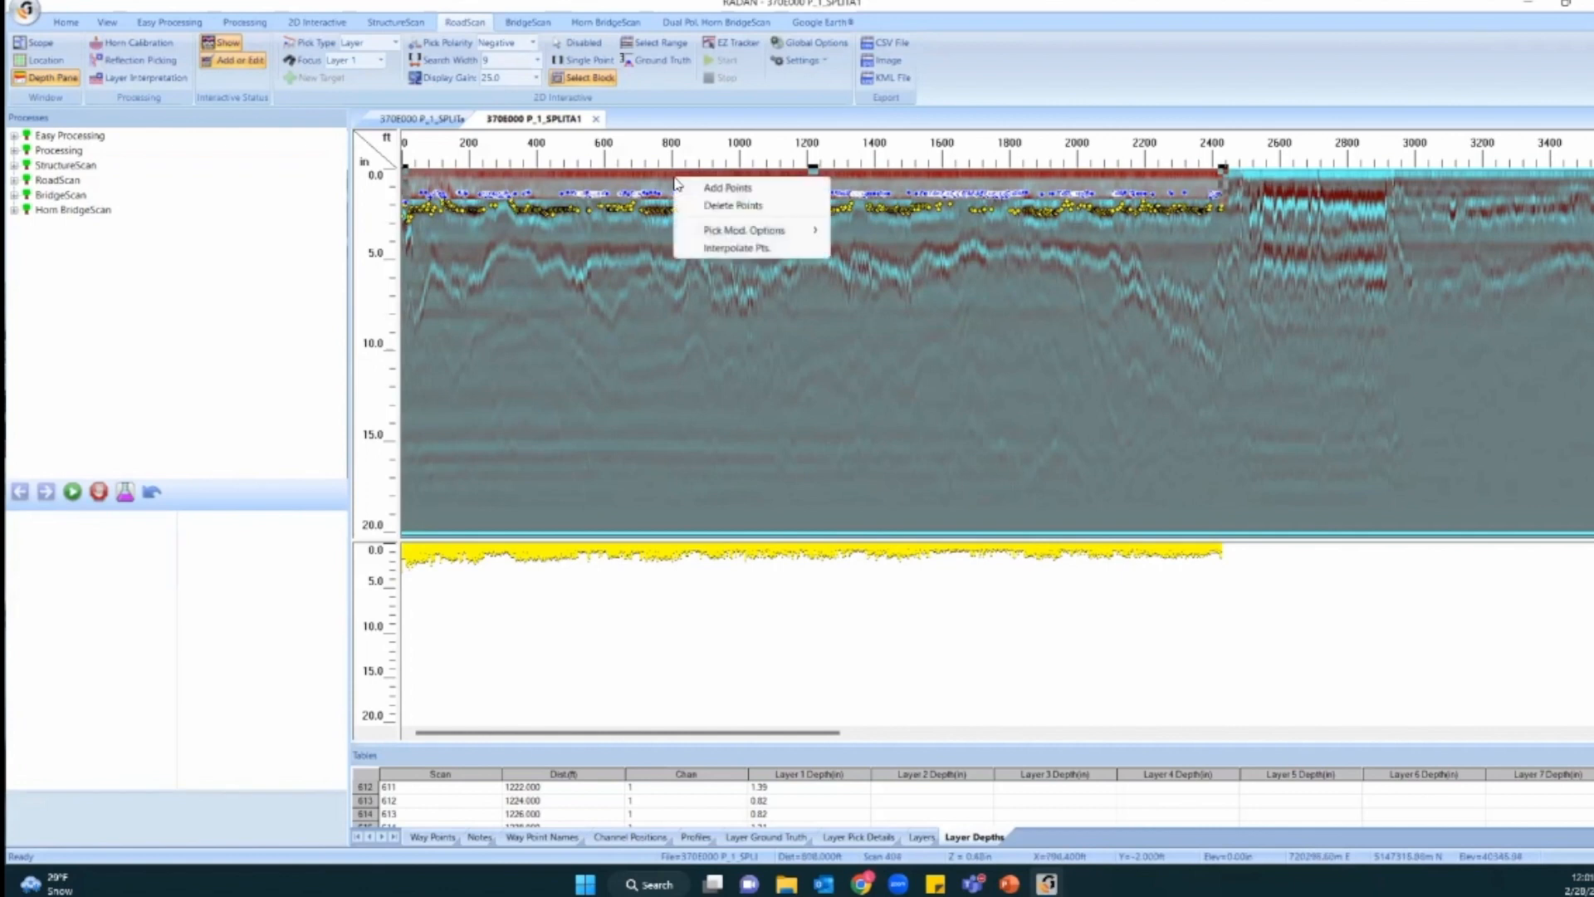
{"action": "left_click", "coordinate": [707, 204]}
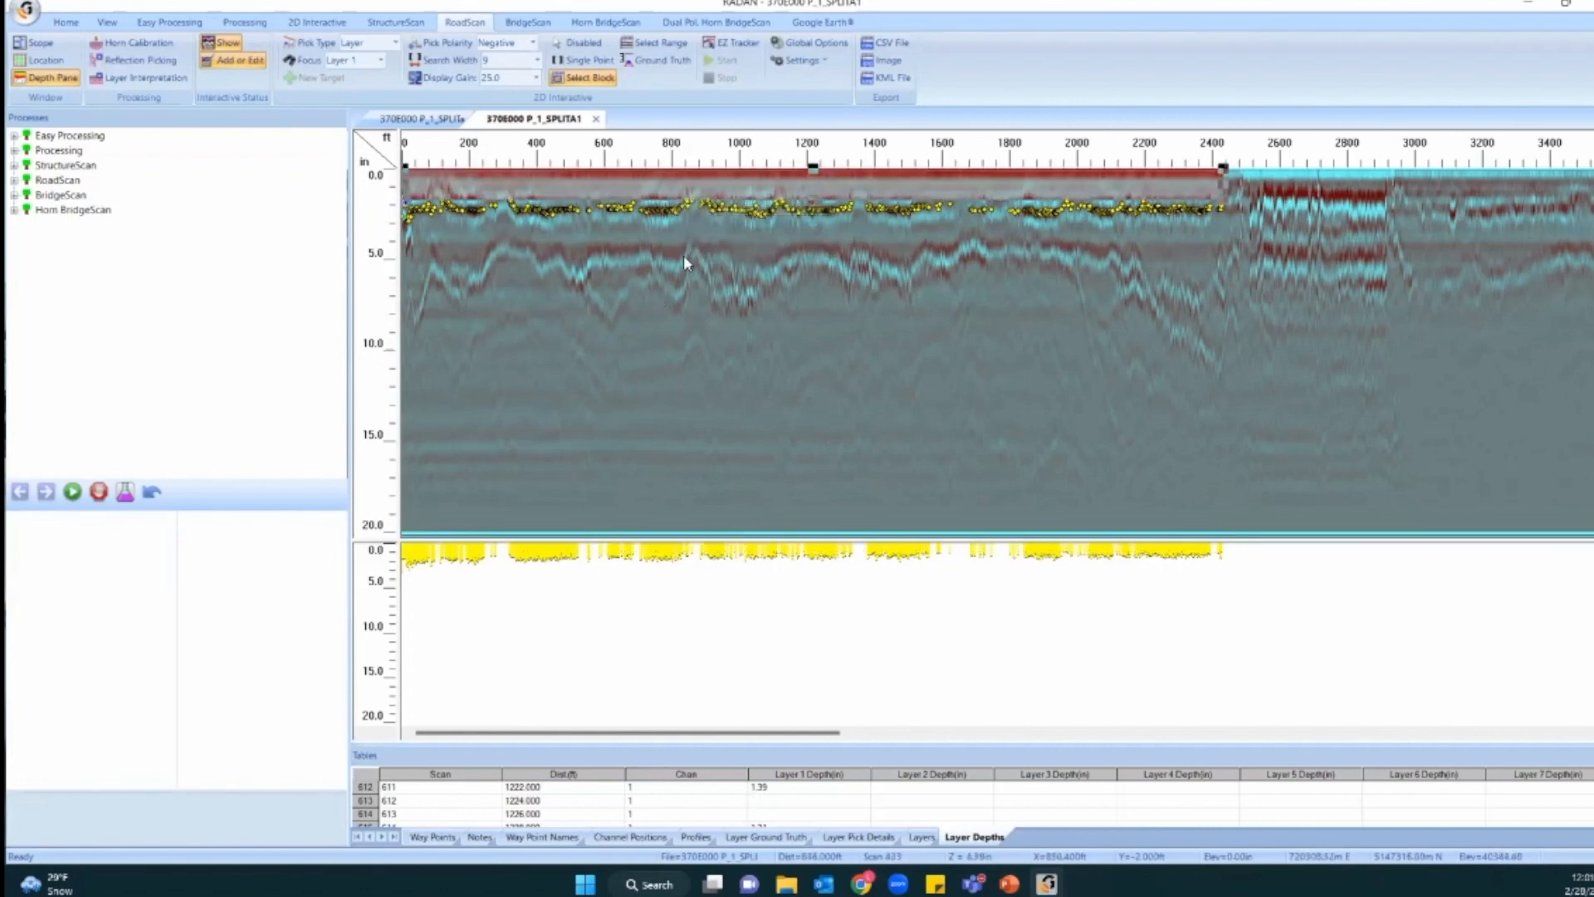
{"action": "key", "text": "Escape"}
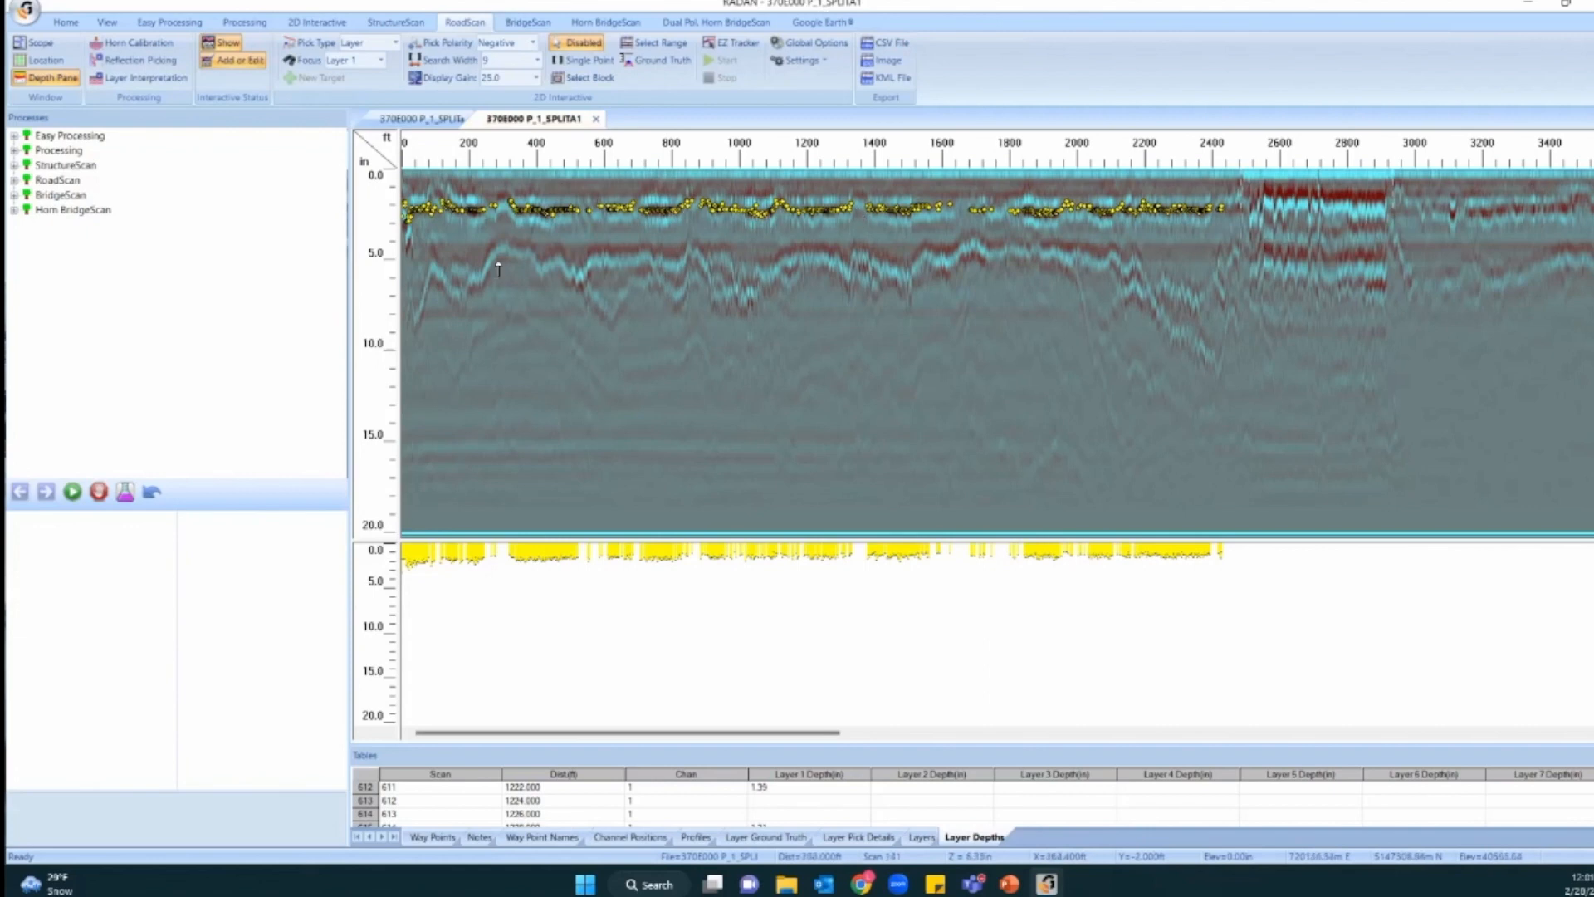
Set the pick polarity to Positive and the pick focus to Layer 2.
{"action": "left_click", "coordinate": [531, 43]}
{"action": "left_click", "coordinate": [502, 62]}
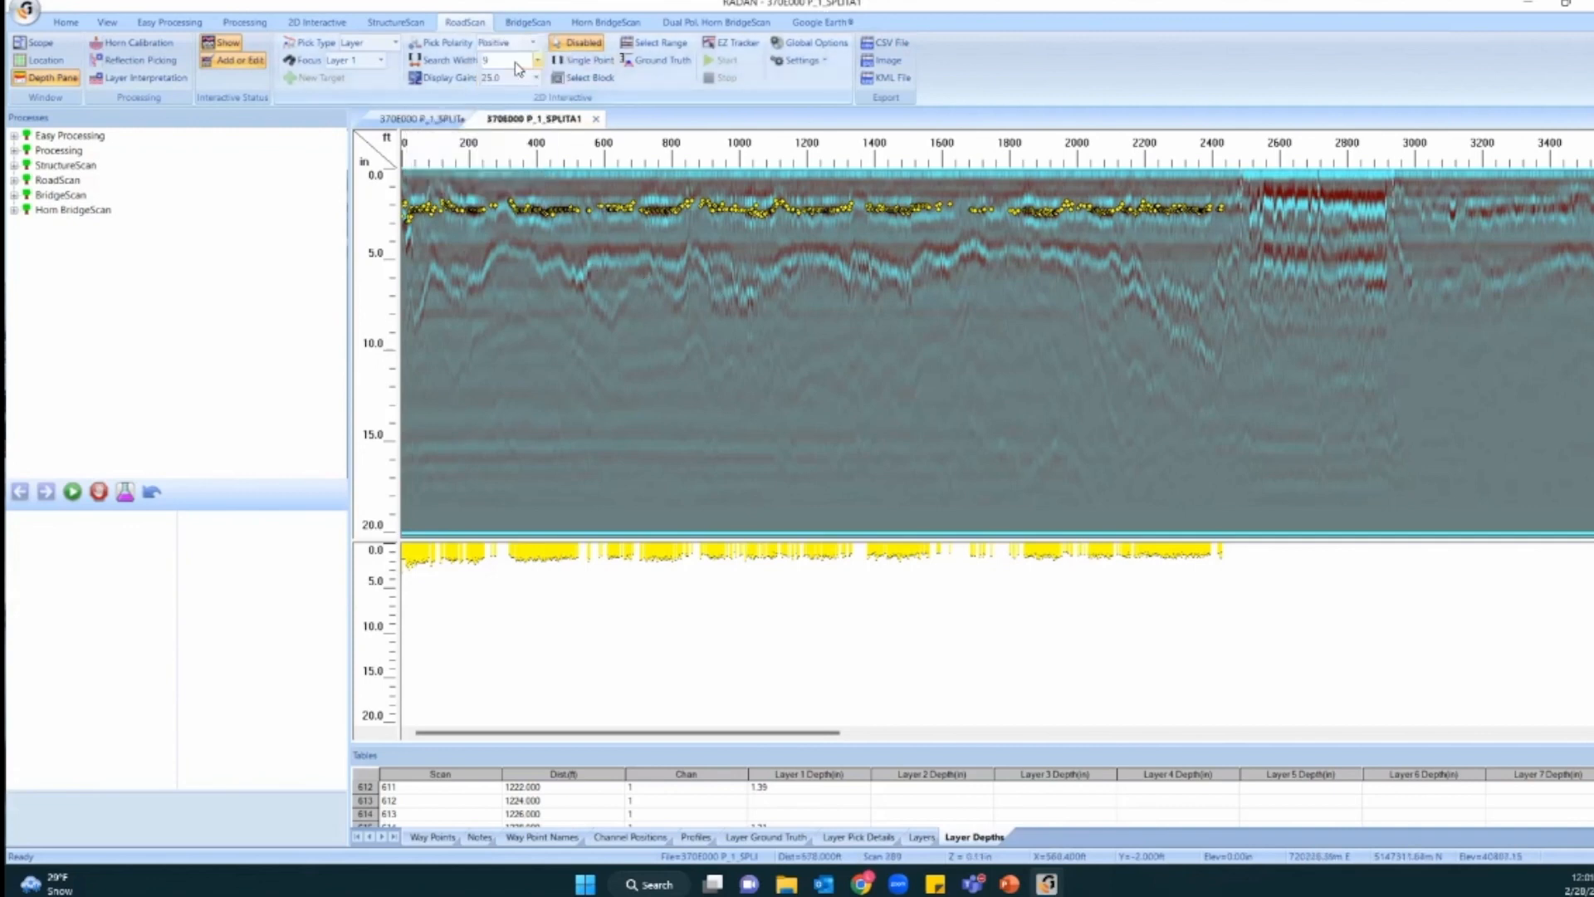
{"action": "left_click", "coordinate": [381, 59]}
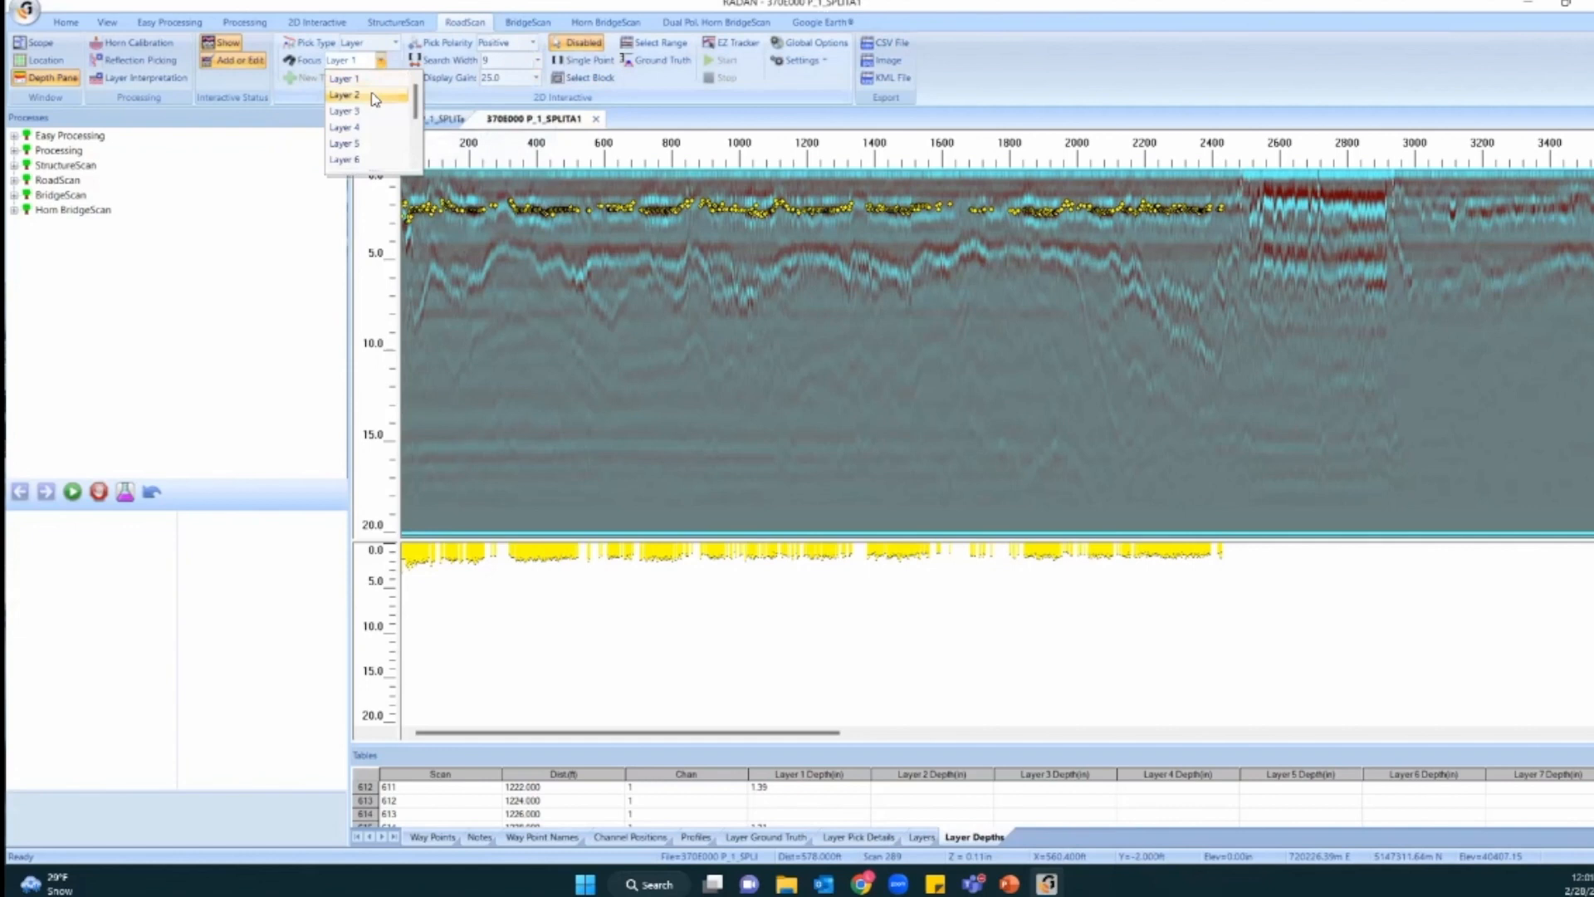
{"action": "left_click", "coordinate": [373, 97]}
Block-select the deeper reflection around 4 to 8 in from 0 to about 2250 ft and add Layer 2 picks inside it.
{"action": "left_click", "coordinate": [578, 80]}
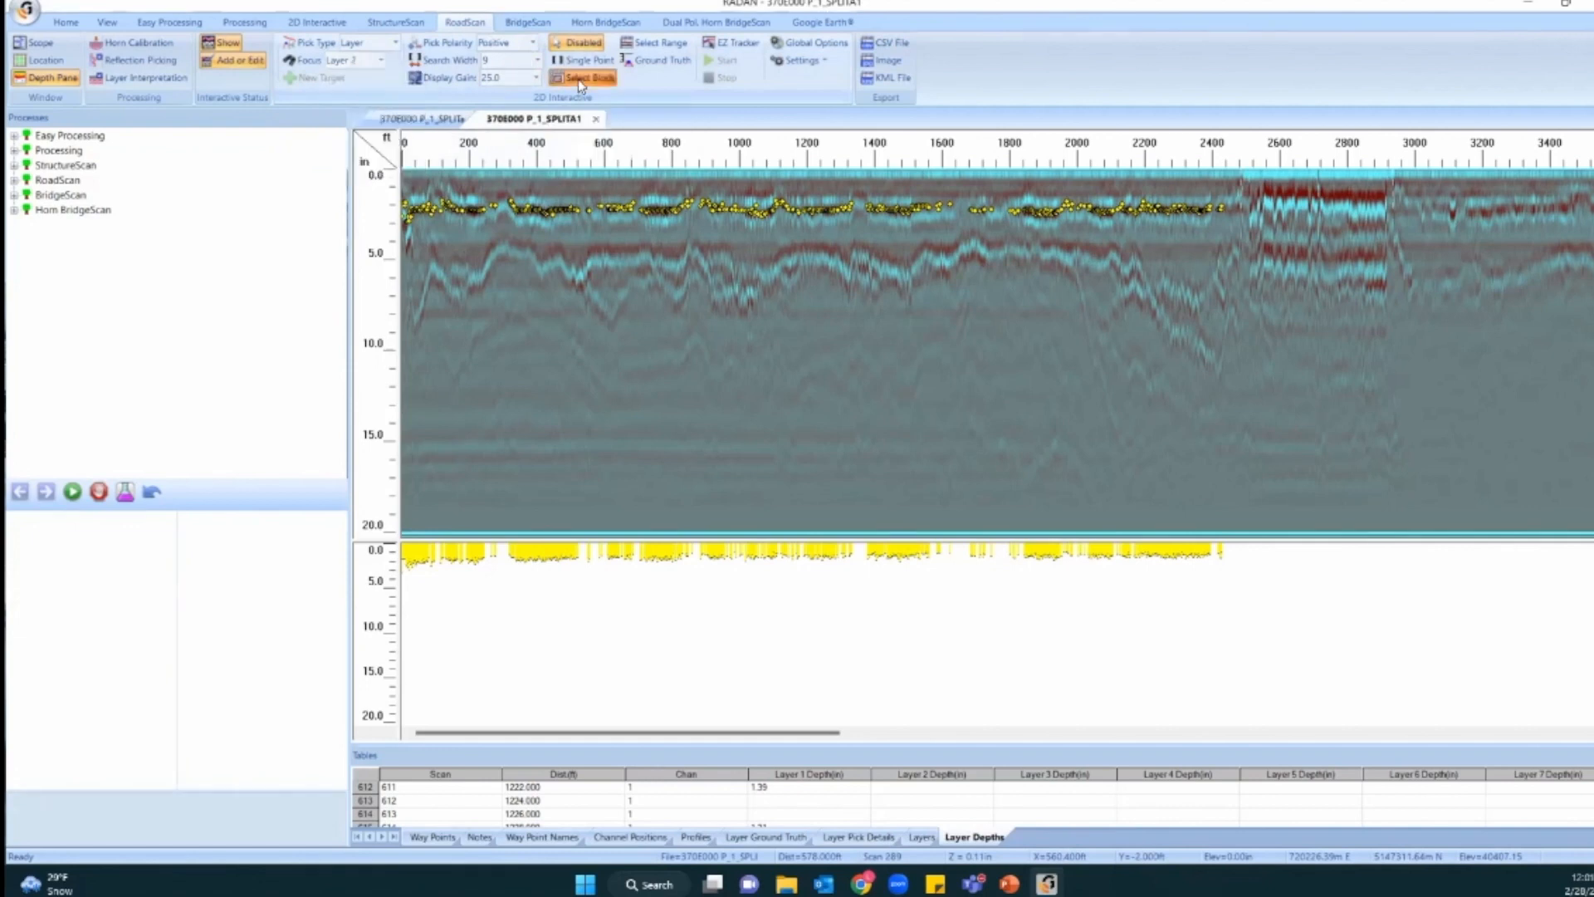
{"action": "left_click_drag", "start_coordinate": [439, 264], "coordinate": [1197, 308]}
{"action": "left_click_drag", "start_coordinate": [1053, 282], "coordinate": [1017, 254]}
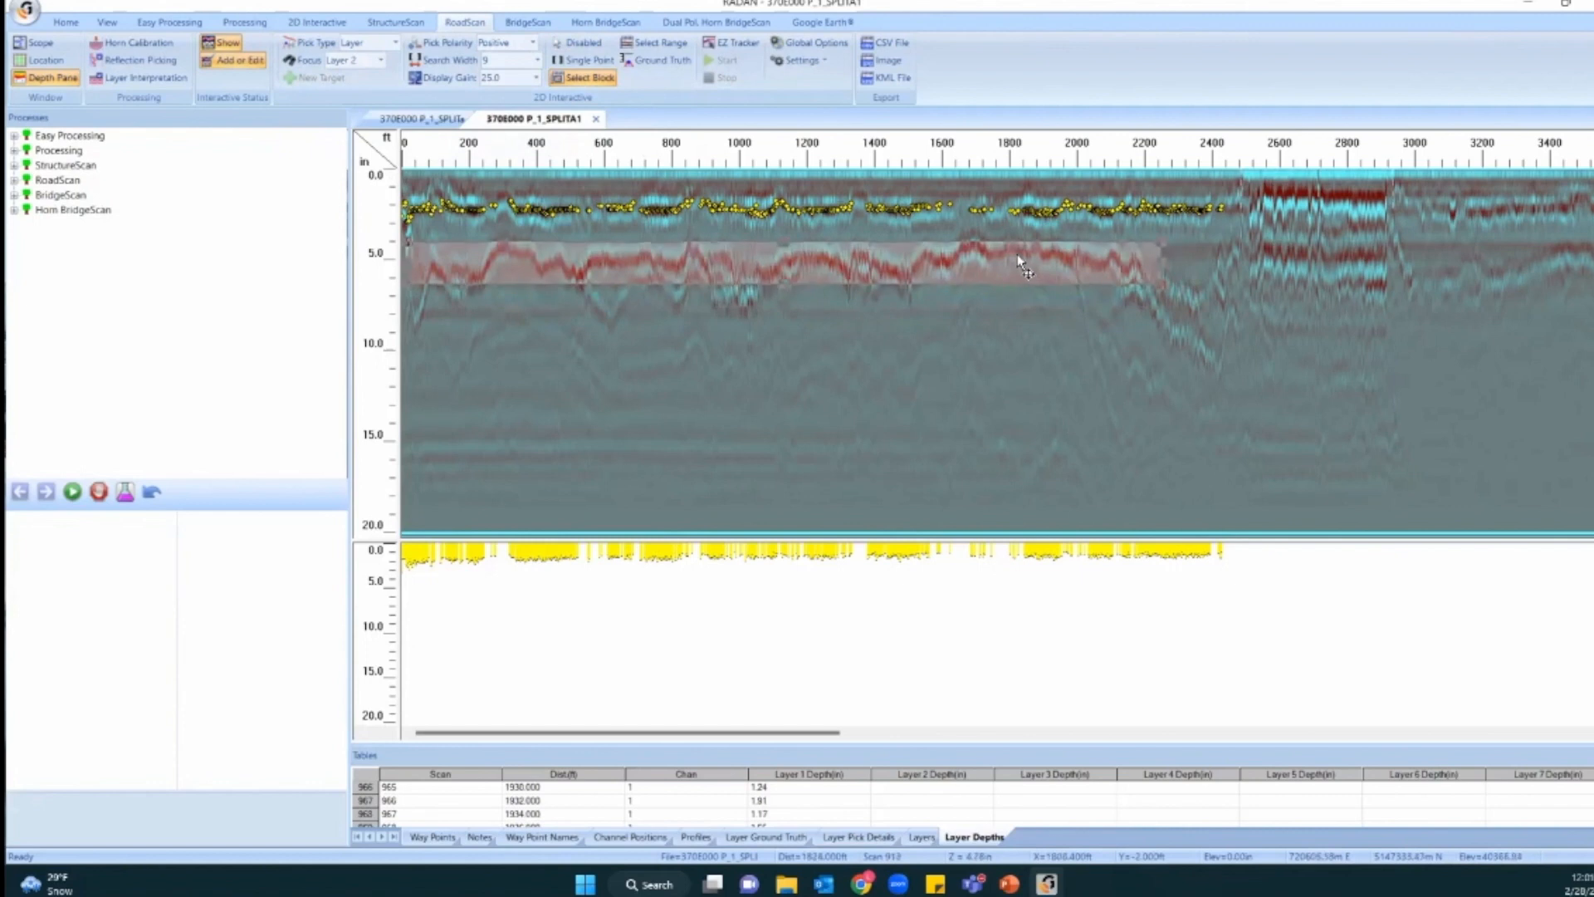
{"action": "left_click_drag", "start_coordinate": [785, 282], "coordinate": [785, 318]}
{"action": "right_click", "coordinate": [671, 266]}
{"action": "left_click", "coordinate": [706, 275]}
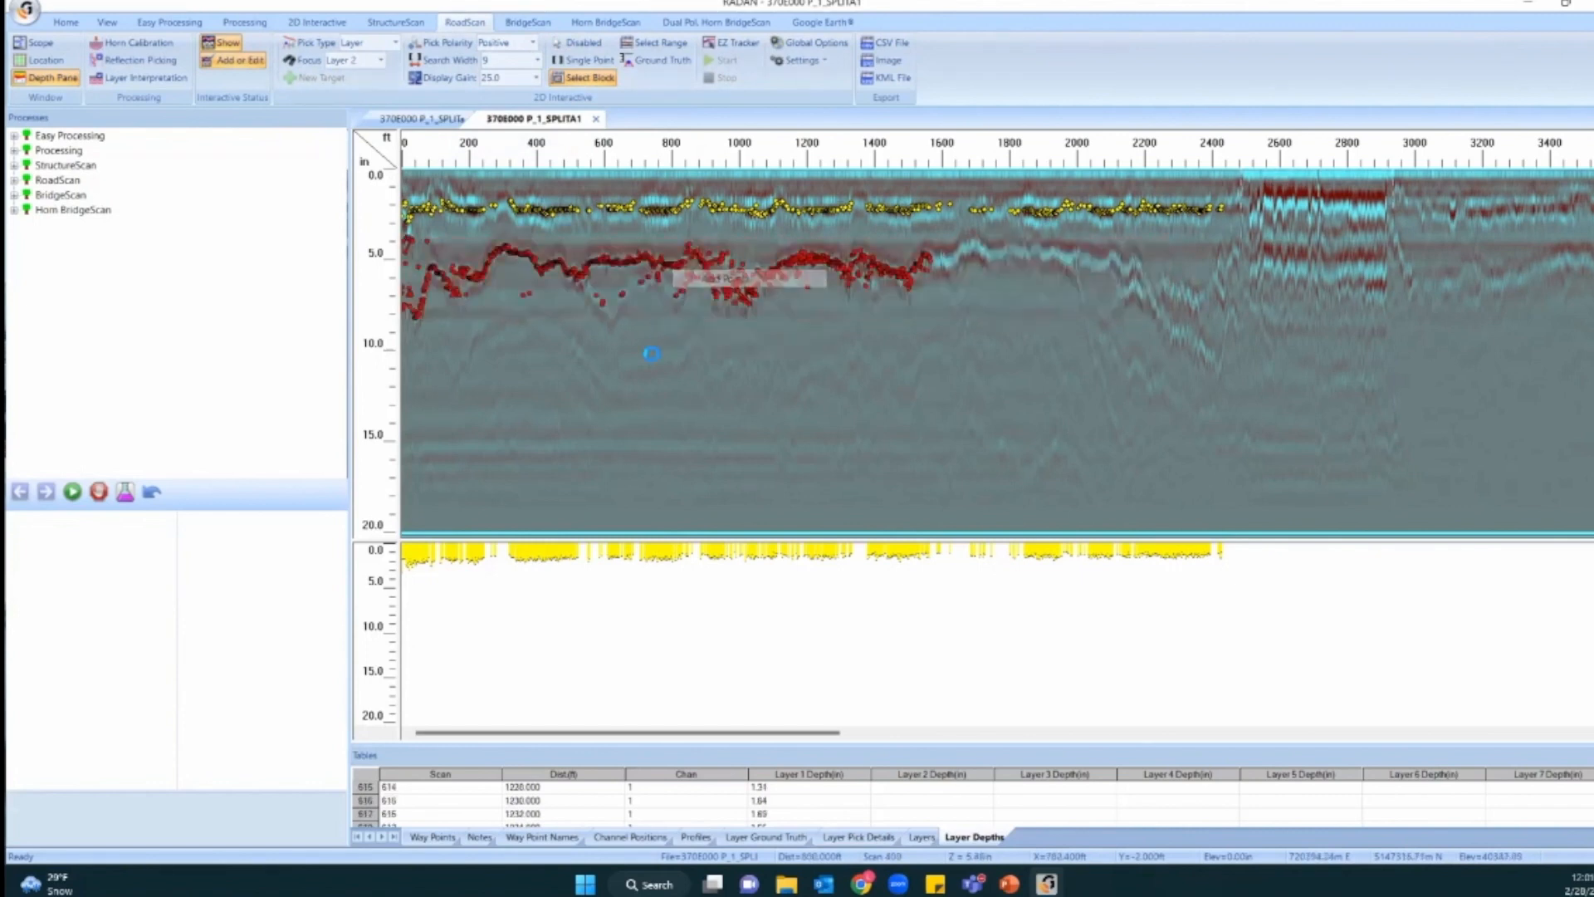
Delete the stray Layer 2 picks below the main reflection between about 1660 and 2110 ft with a smaller block selection.
{"action": "left_click_drag", "start_coordinate": [664, 276], "coordinate": [665, 395]}
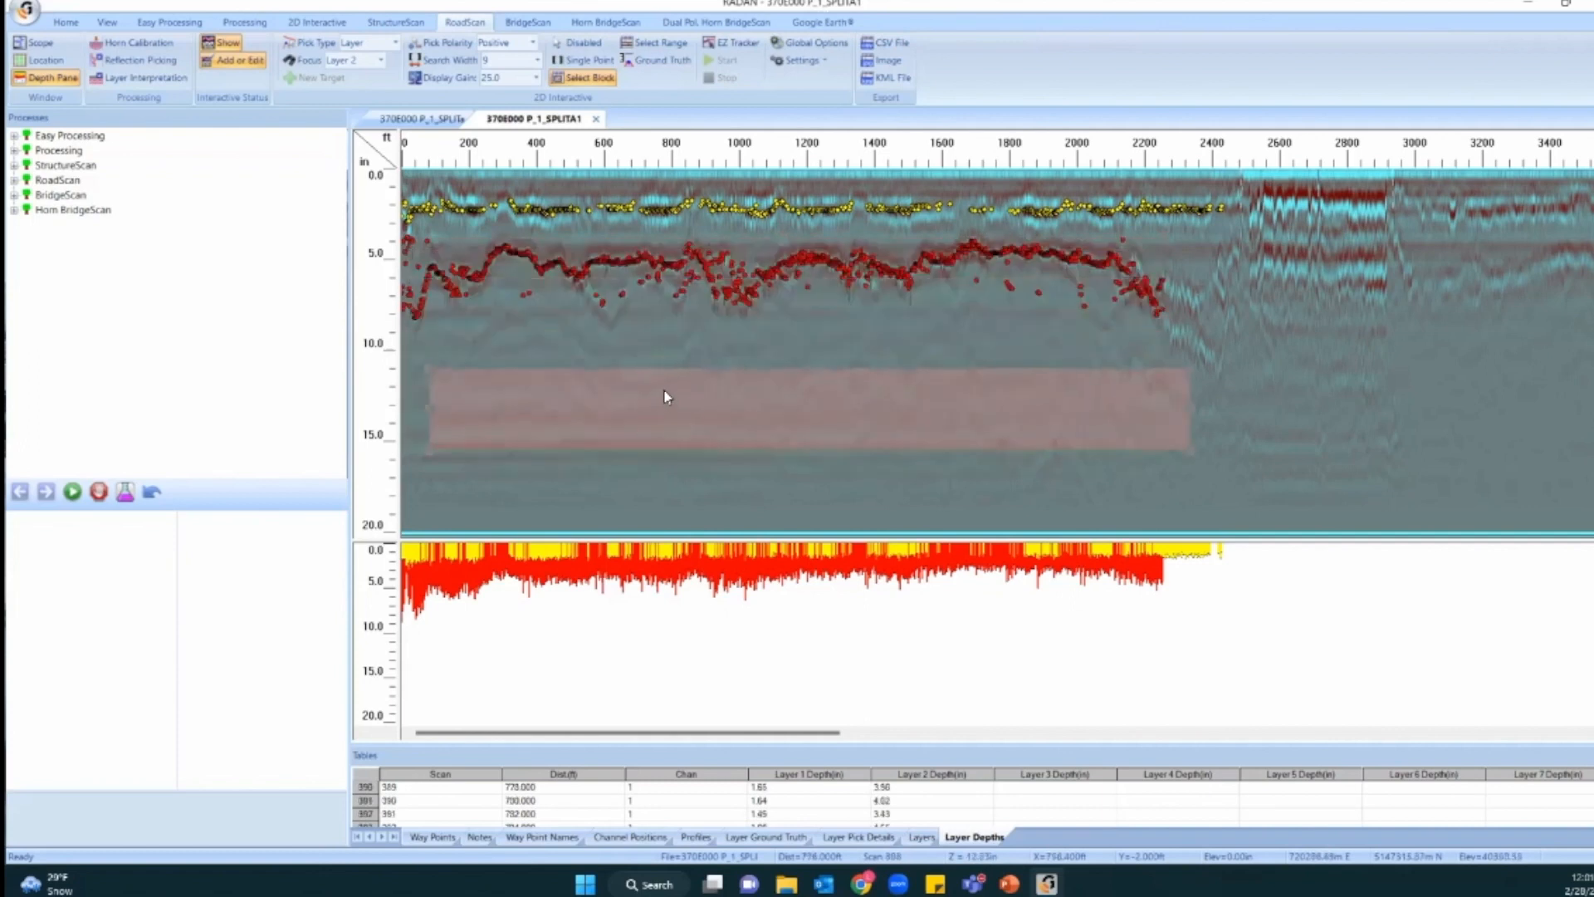
{"action": "left_click", "coordinate": [1193, 451]}
{"action": "left_click_drag", "start_coordinate": [1204, 464], "coordinate": [1045, 308]}
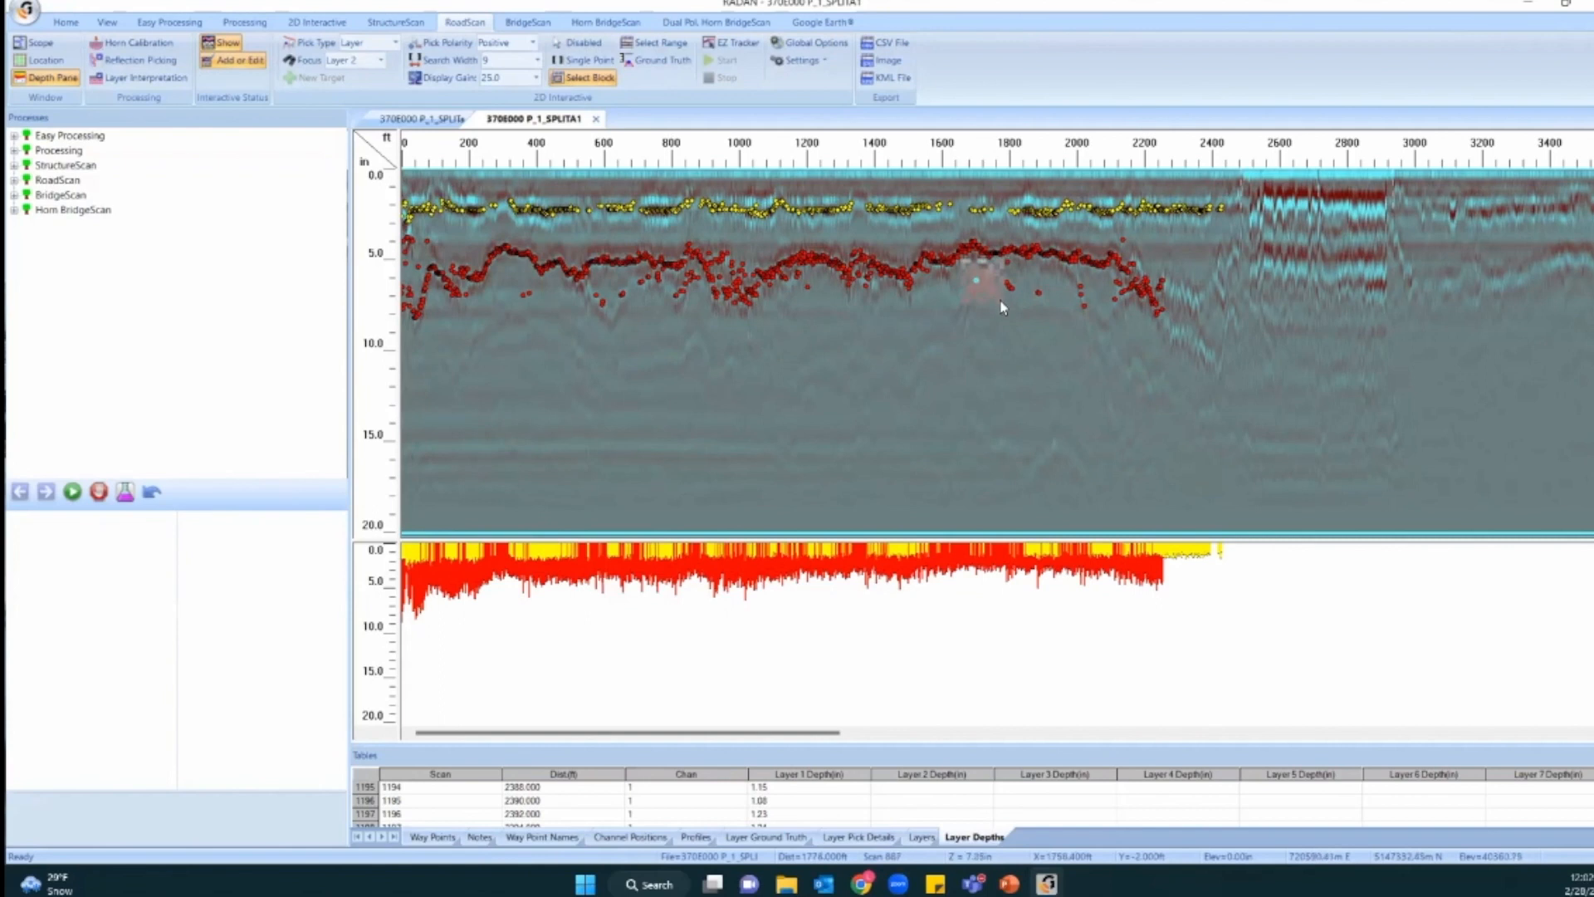
{"action": "left_click_drag", "start_coordinate": [1002, 307], "coordinate": [1039, 309]}
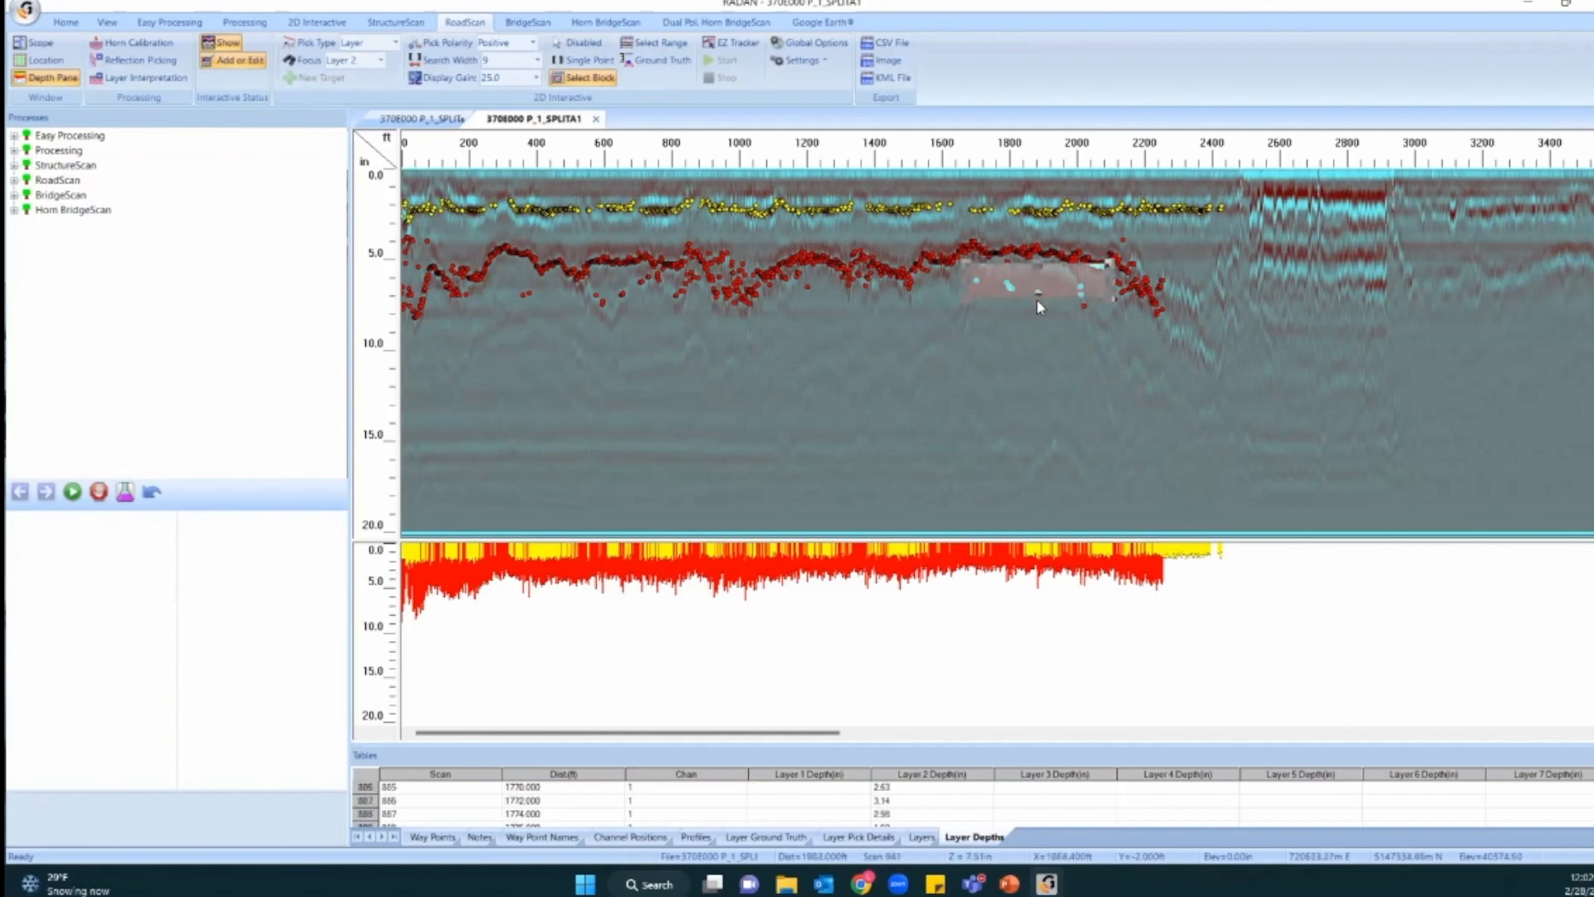
{"action": "right_click", "coordinate": [1052, 292]}
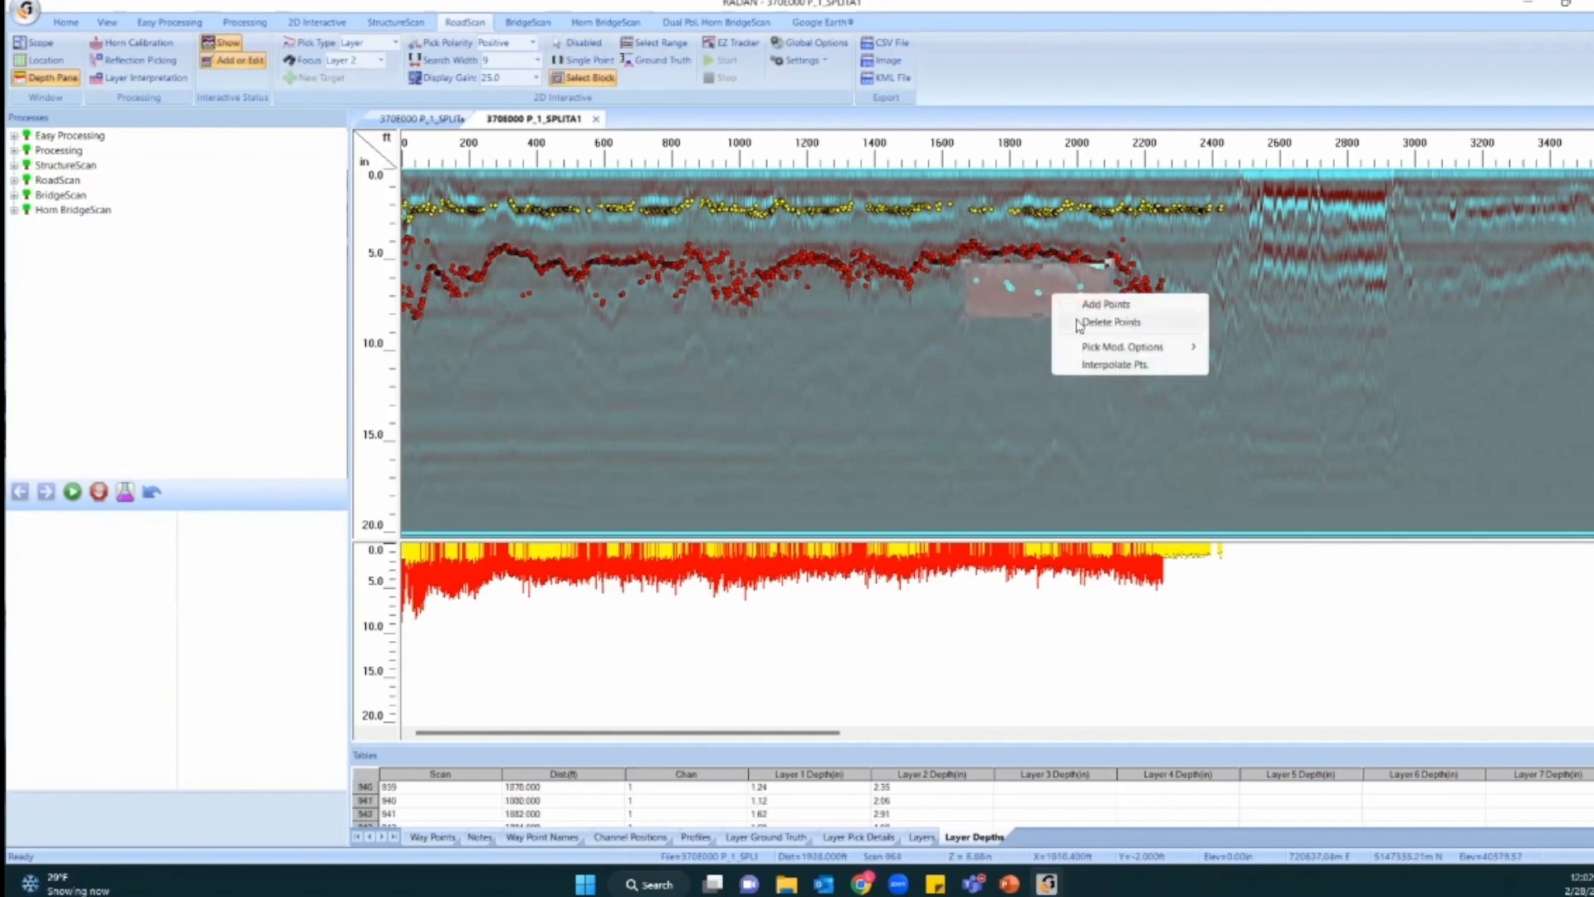
{"action": "left_click", "coordinate": [1079, 324]}
Delete single stray Layer 2 picks between about 590 and 830 ft, at the profile start and near 970 ft, then return to block selection.
{"action": "left_click", "coordinate": [583, 59]}
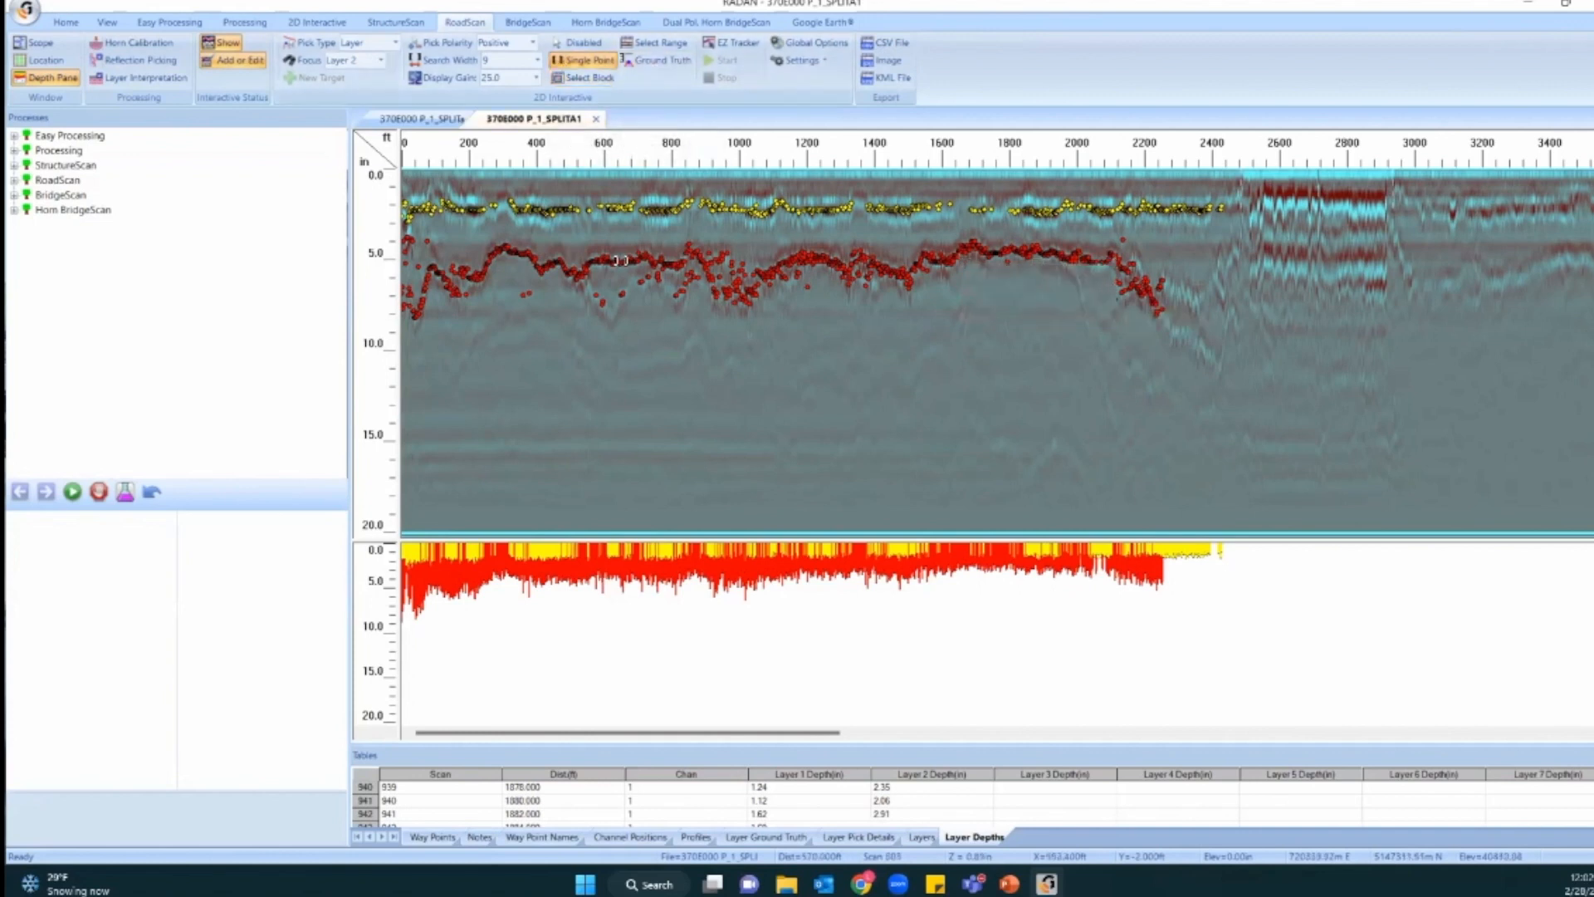
{"action": "right_click", "coordinate": [602, 303]}
{"action": "right_click", "coordinate": [621, 294]}
{"action": "right_click", "coordinate": [647, 280]}
{"action": "right_click", "coordinate": [658, 278]}
{"action": "right_click", "coordinate": [680, 290]}
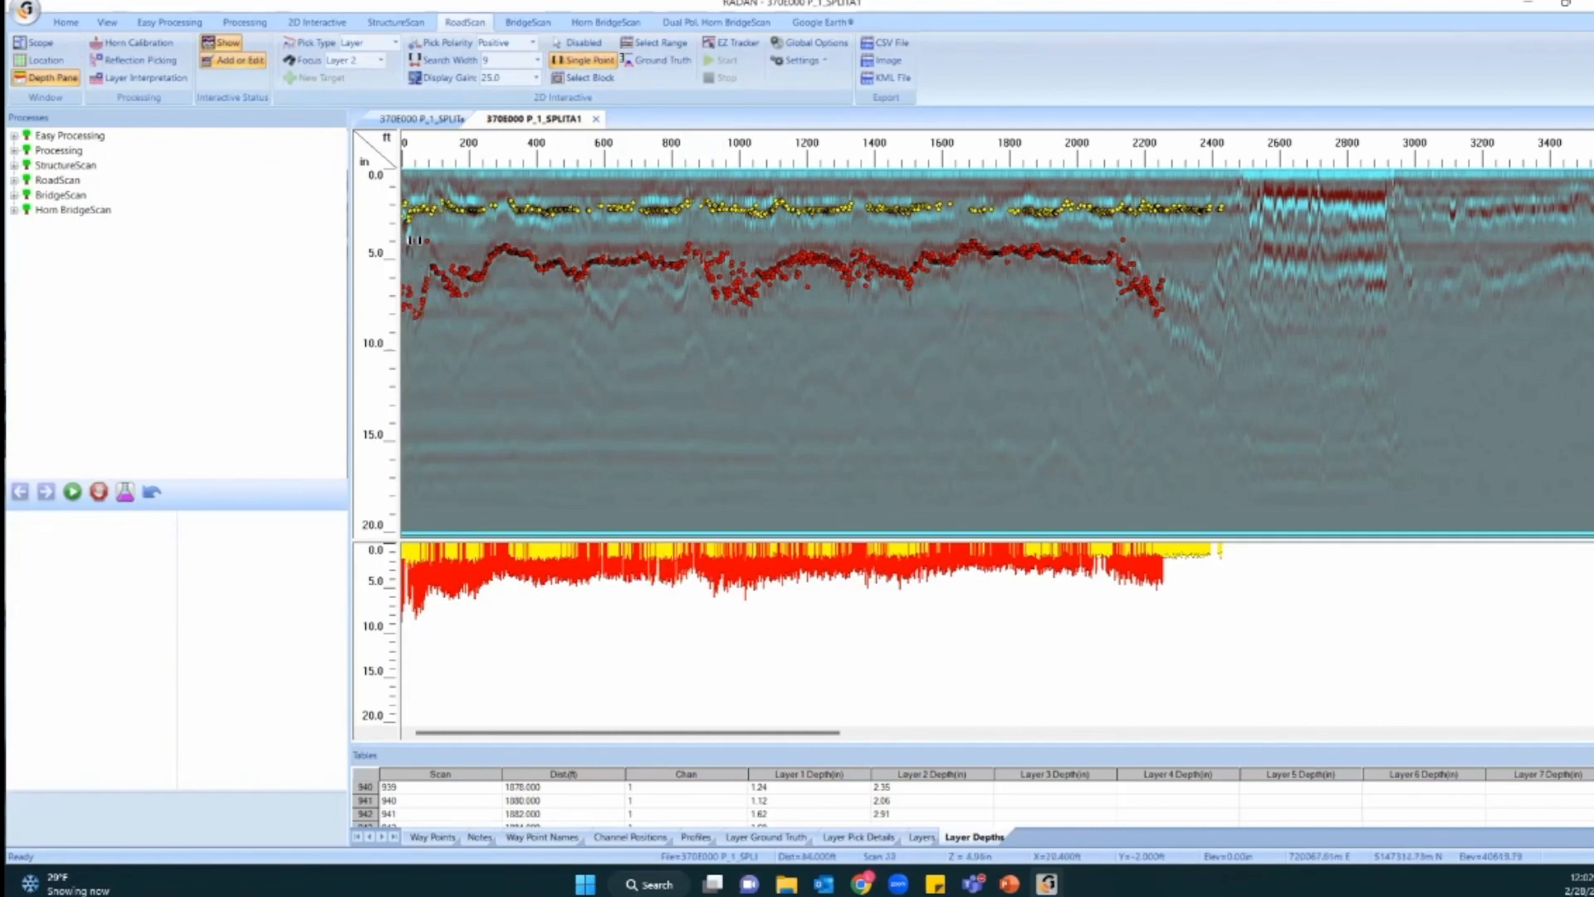
{"action": "right_click", "coordinate": [406, 266]}
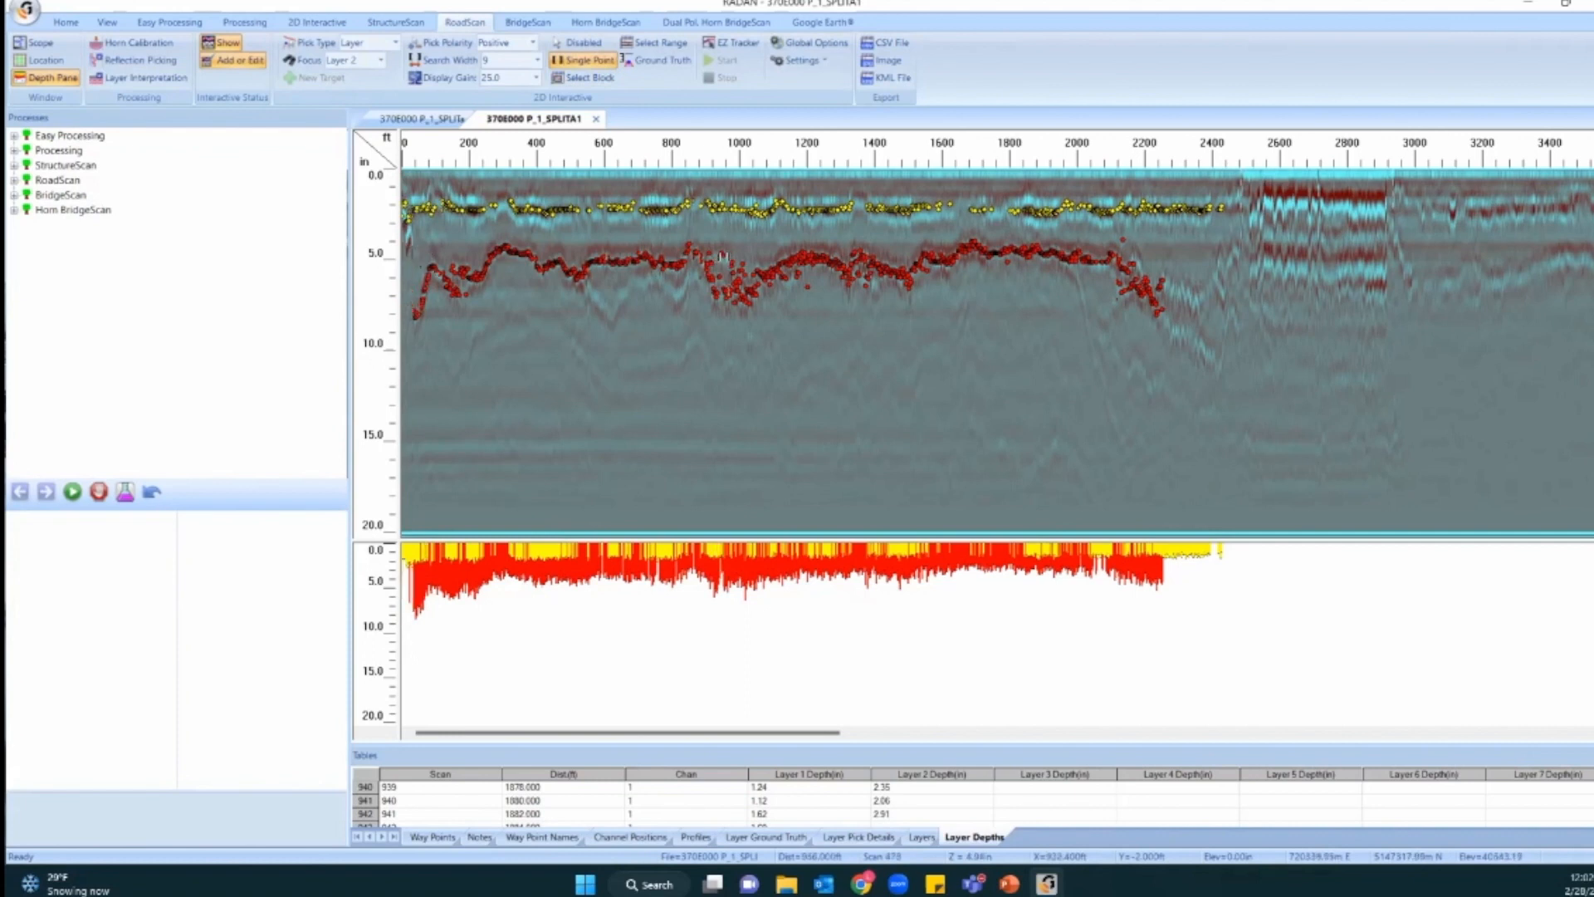
{"action": "right_click", "coordinate": [730, 269]}
{"action": "left_click", "coordinate": [601, 79]}
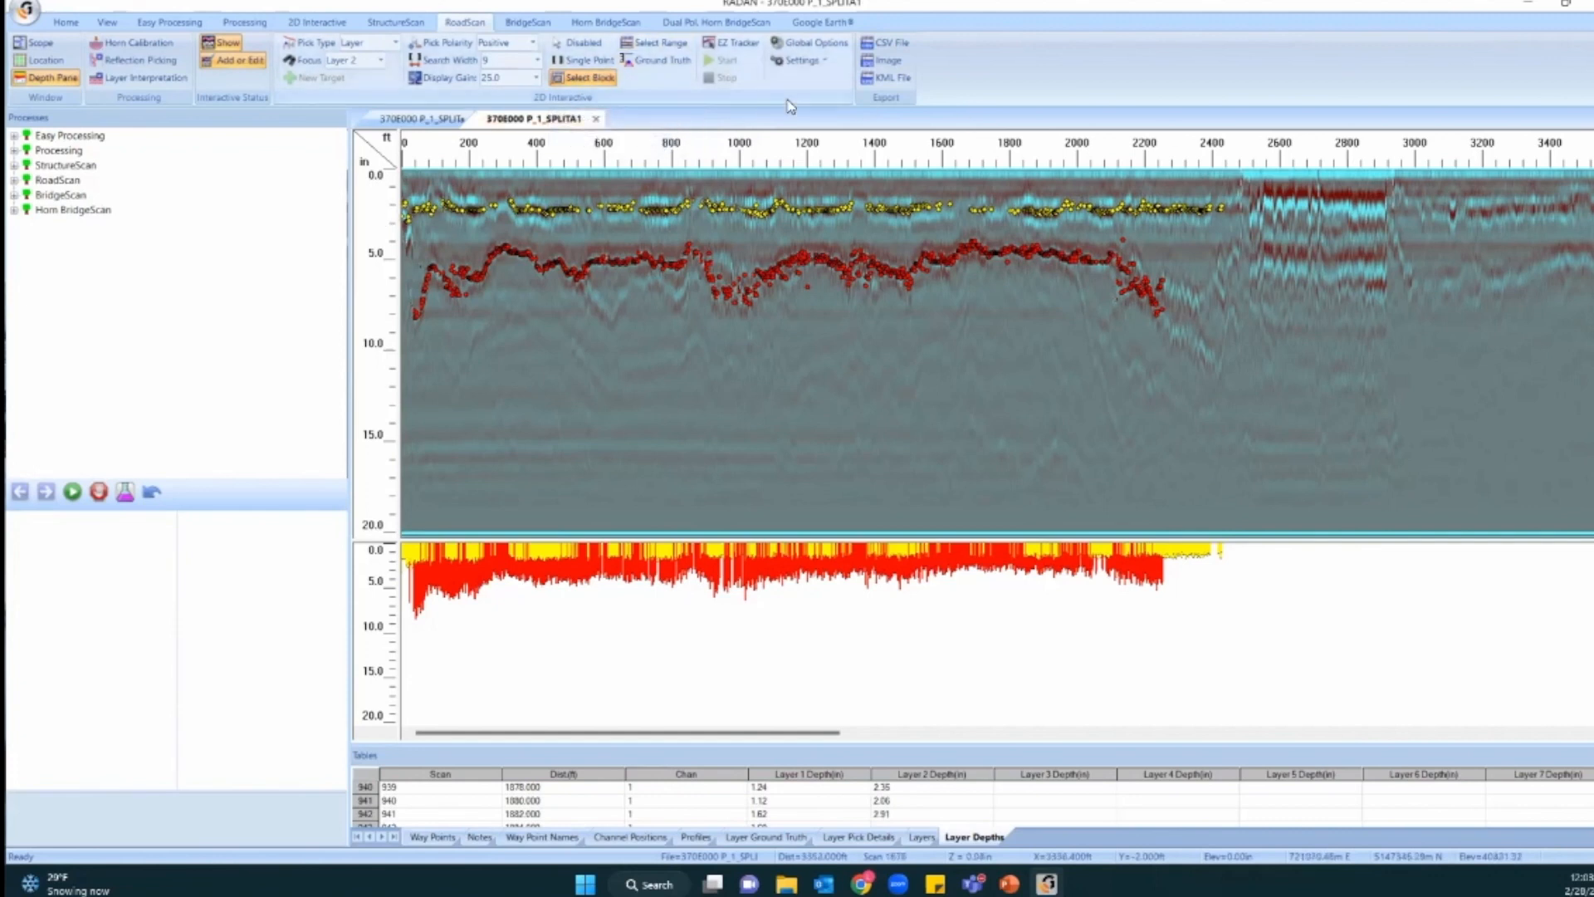
Switch to range selection with the pick focus on Layer 1 and the pick polarity set to Negative.
{"action": "left_click", "coordinate": [649, 45]}
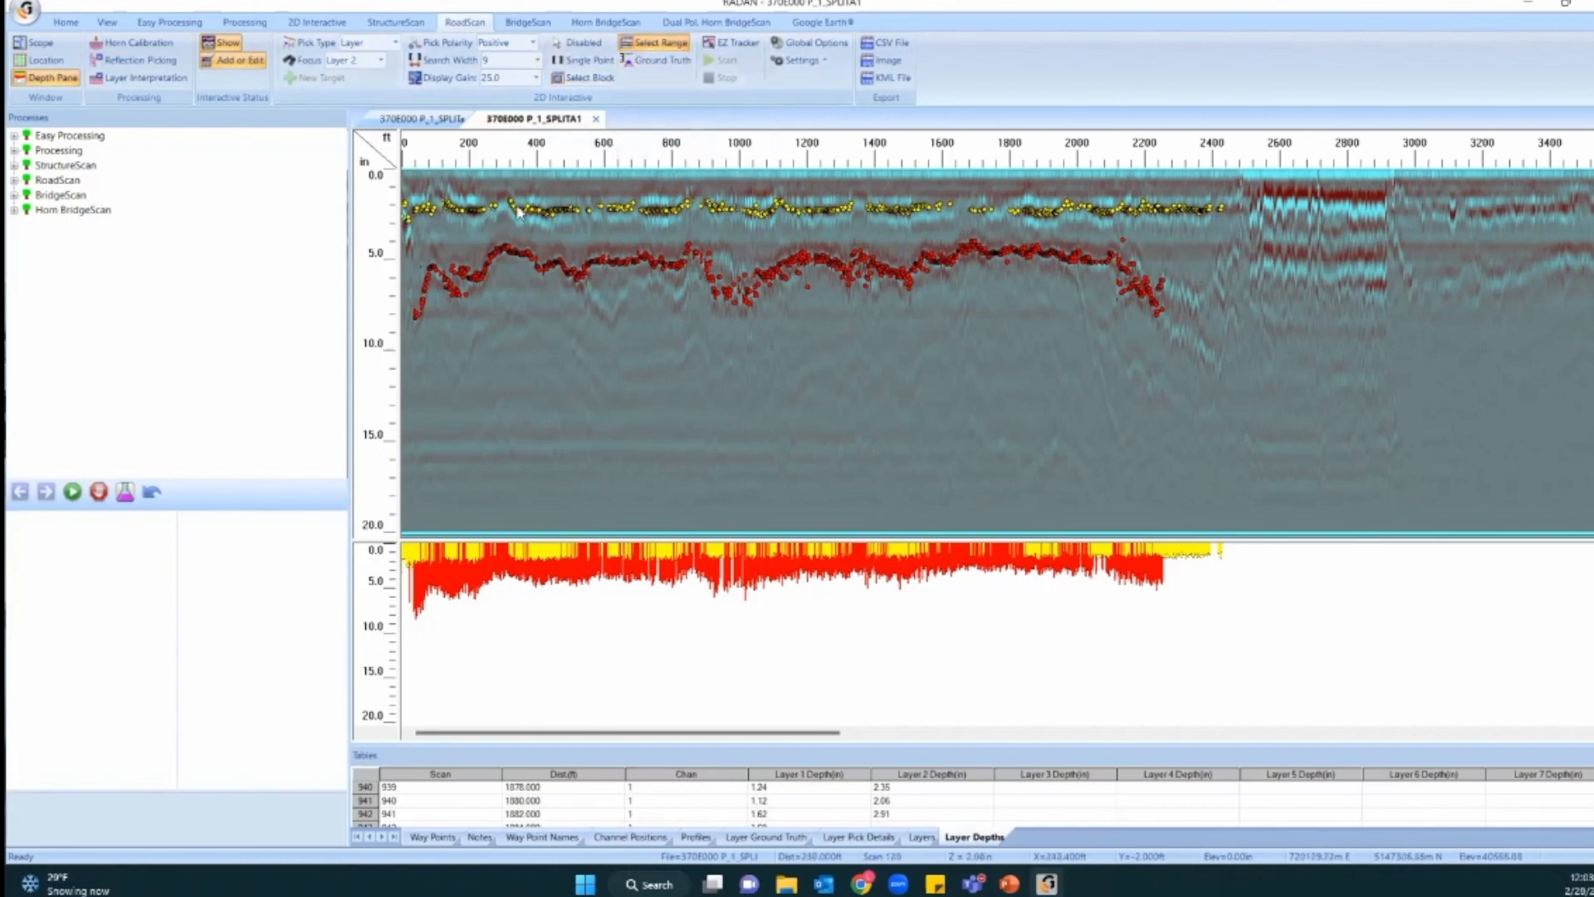
{"action": "left_click", "coordinate": [379, 61]}
{"action": "scroll", "coordinate": [380, 94], "scroll_direction": "up", "scroll_amount": 1}
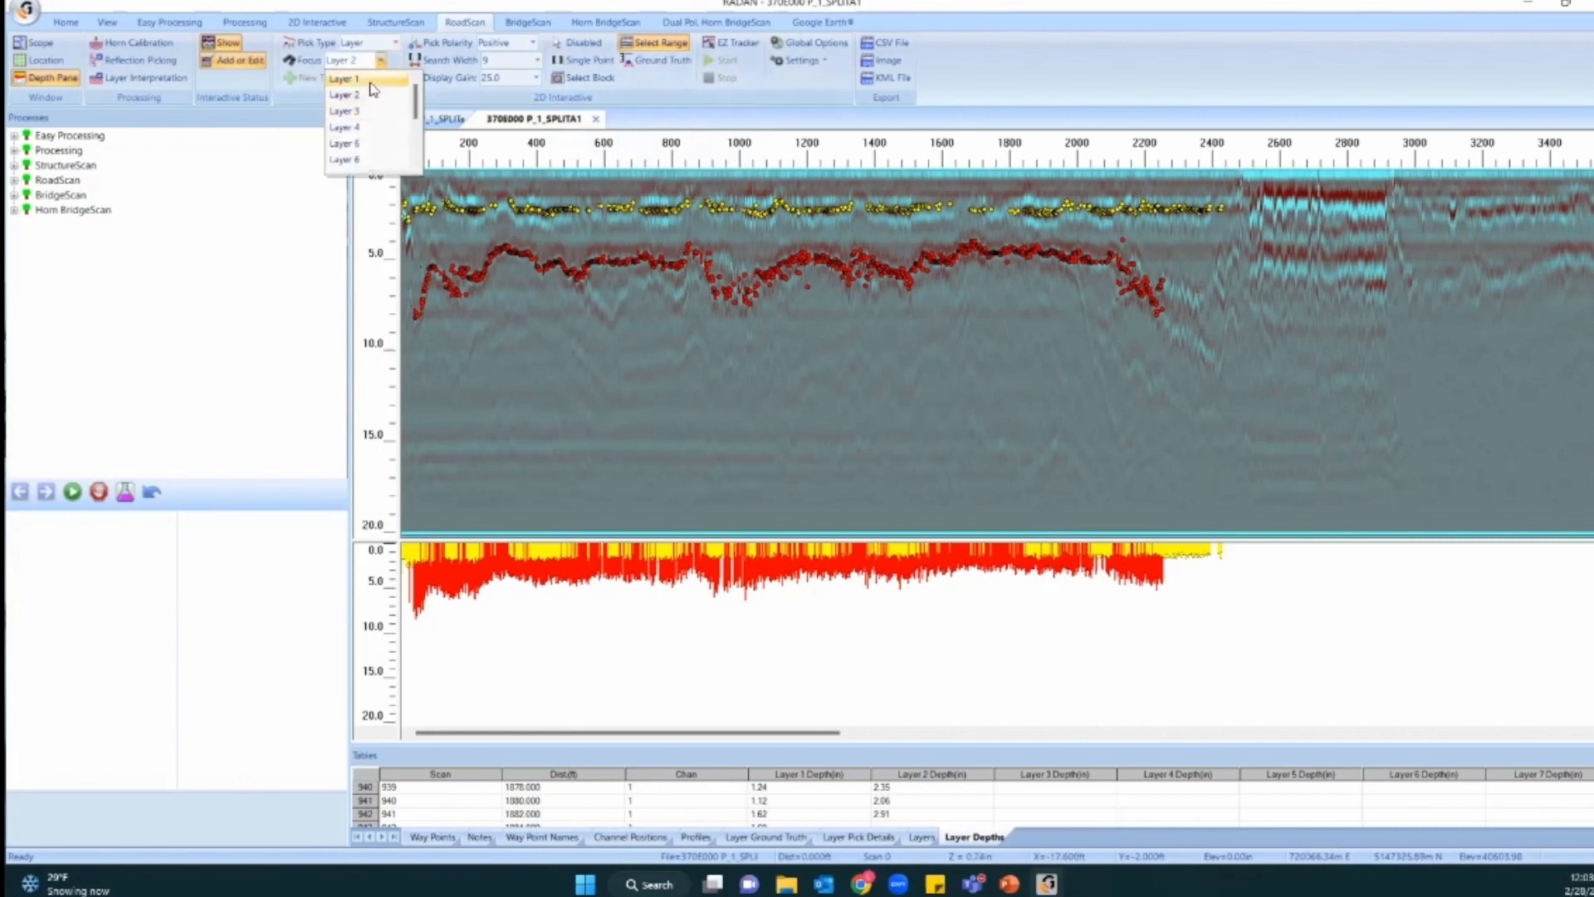
{"action": "left_click", "coordinate": [374, 79]}
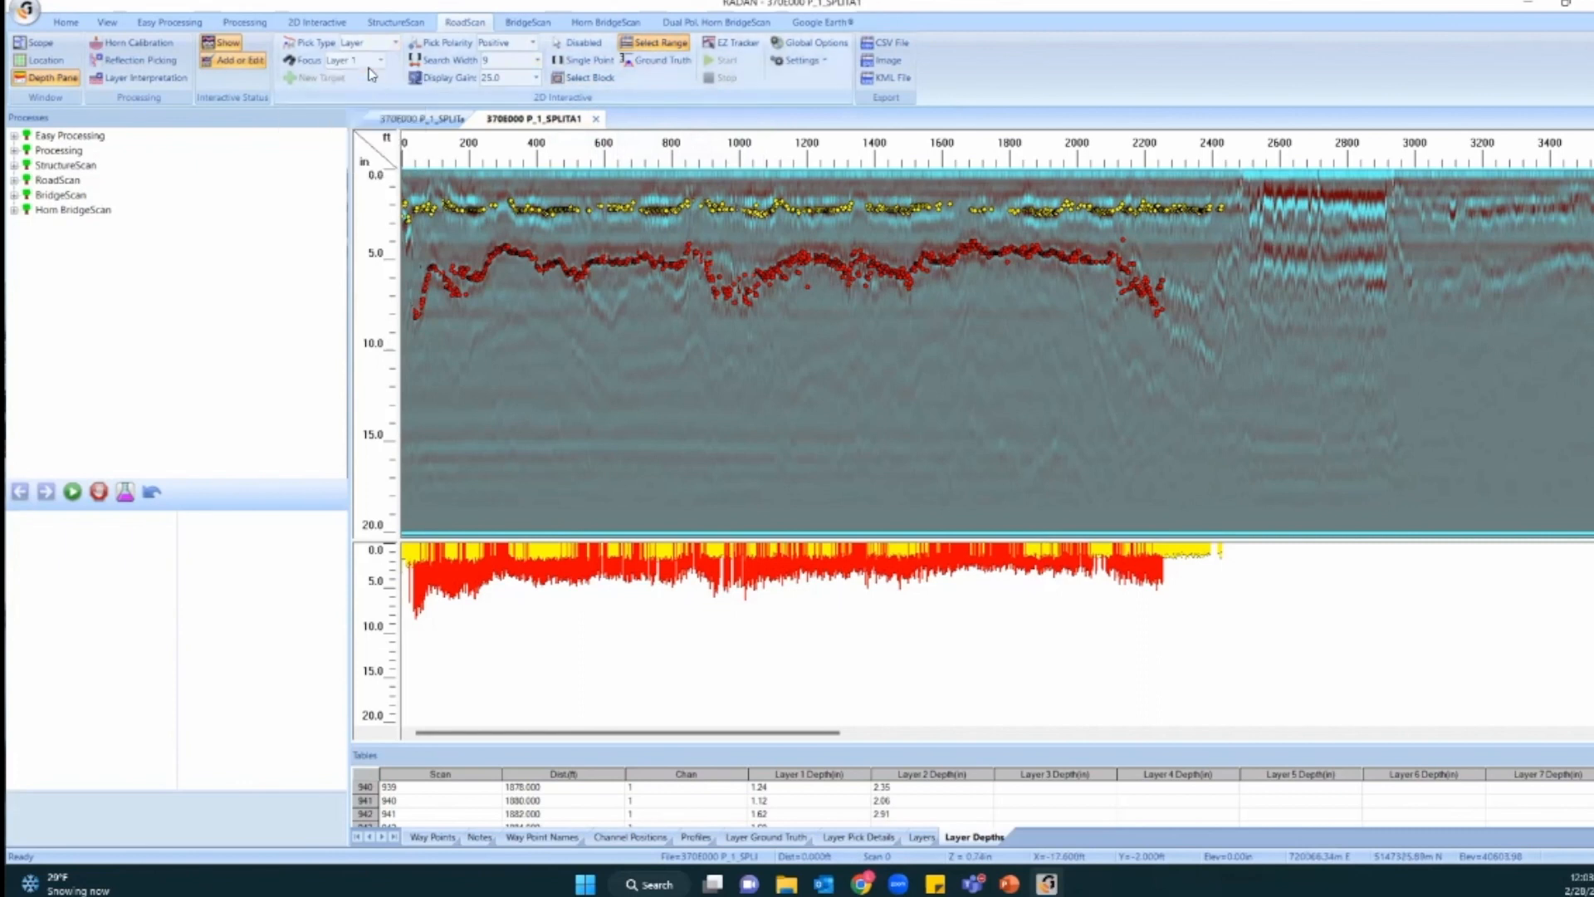
{"action": "left_click", "coordinate": [534, 43]}
{"action": "left_click", "coordinate": [506, 78]}
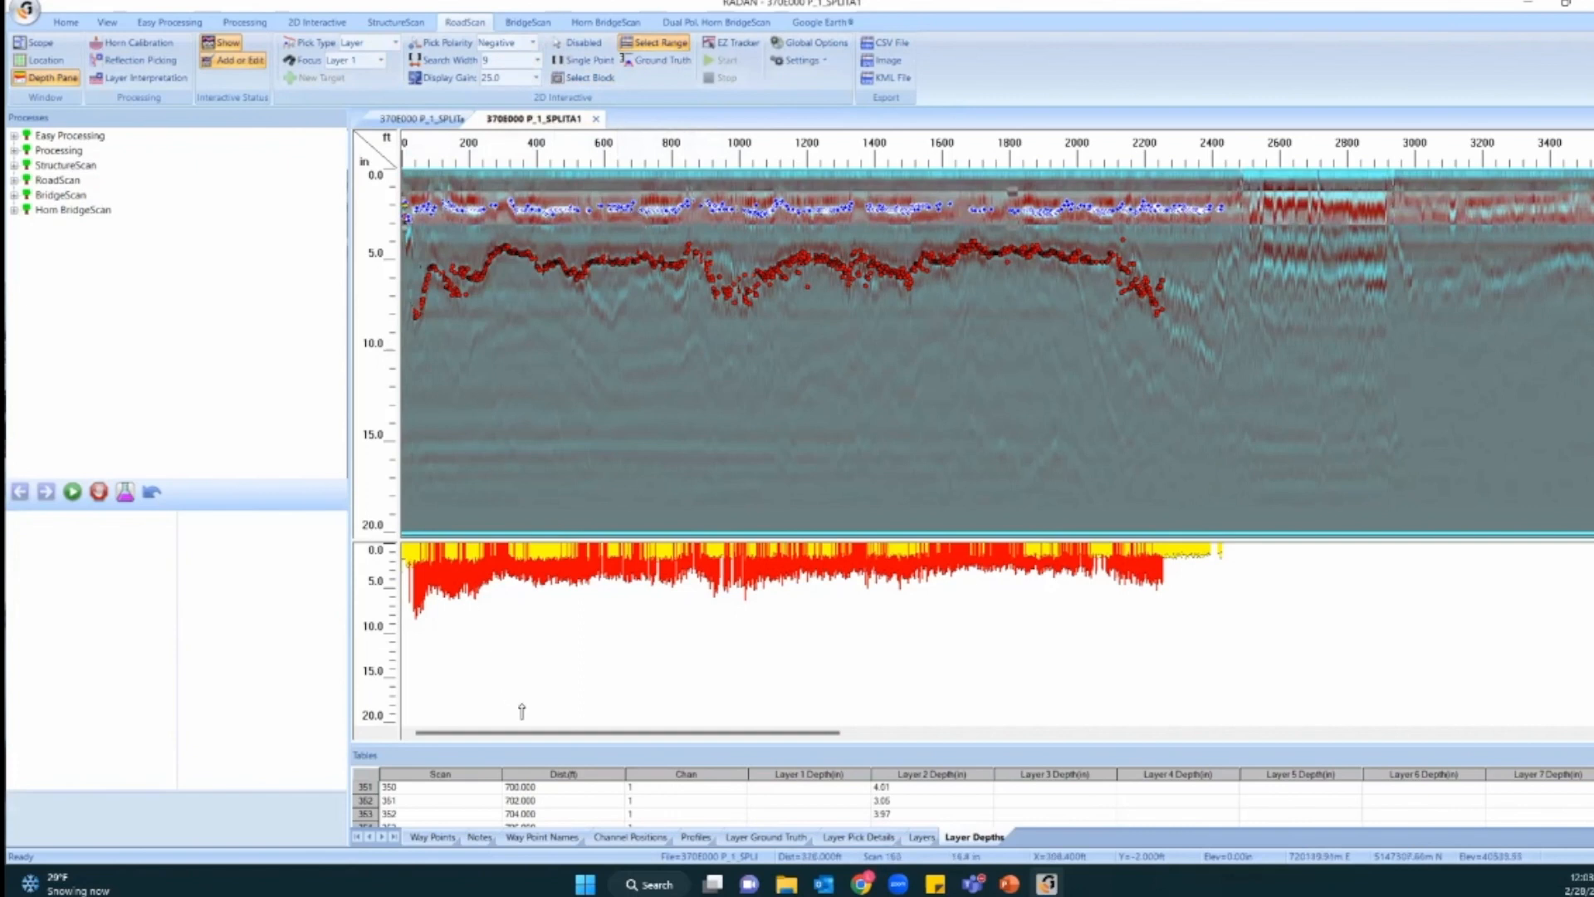
Add Layer 1 picks along the whole profile inside the selected range at about 1 to 3 in depth.
{"action": "left_click_drag", "start_coordinate": [655, 733], "coordinate": [497, 748]}
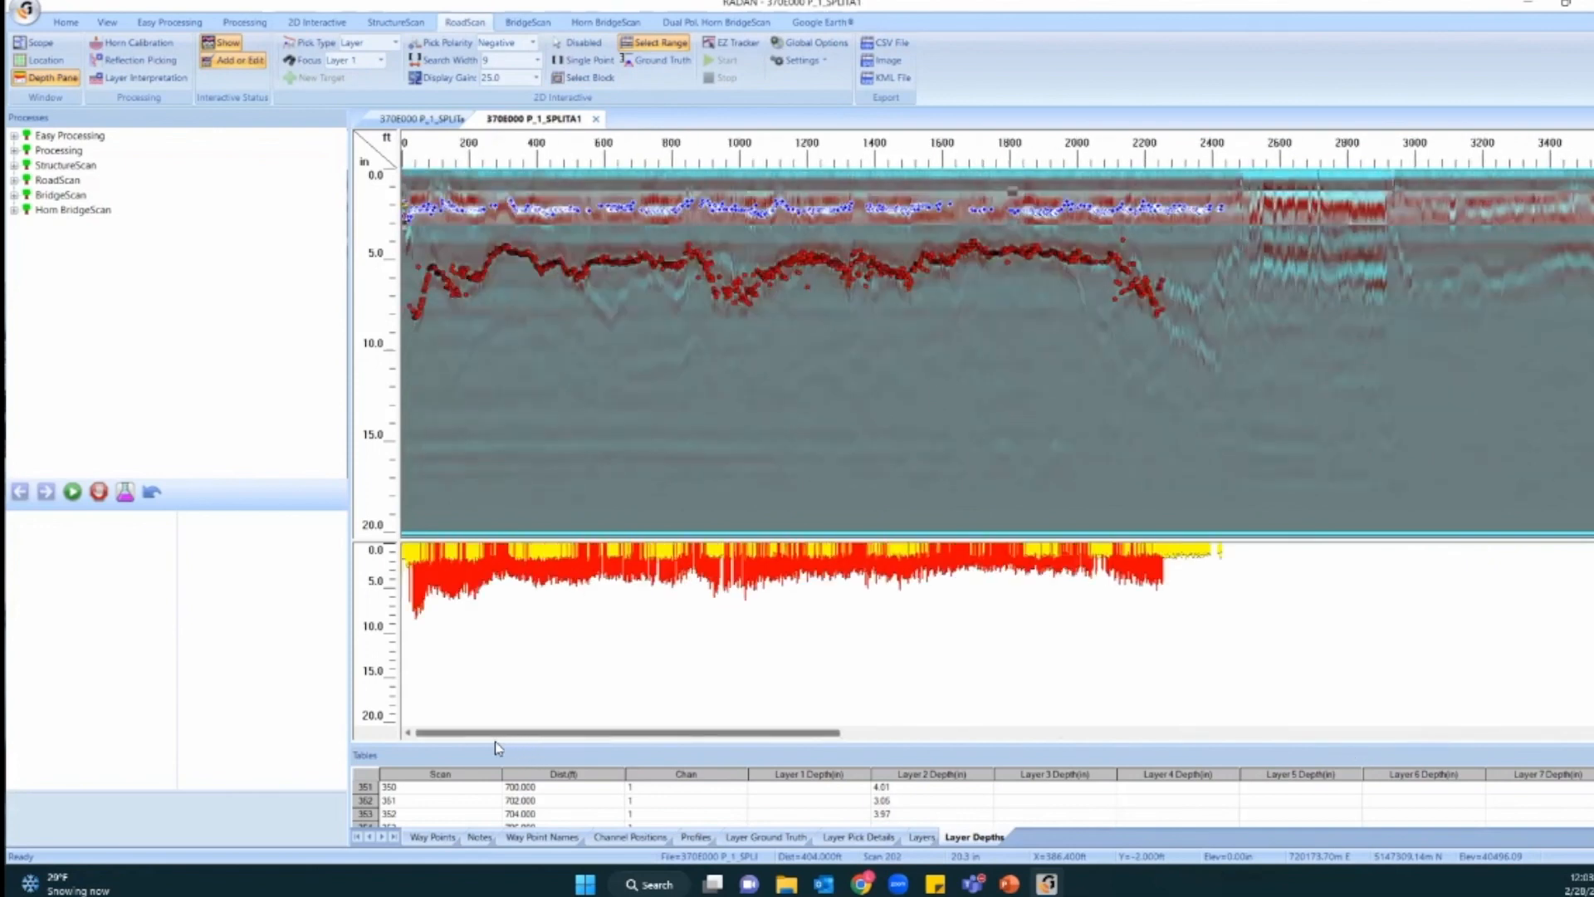
{"action": "right_click", "coordinate": [874, 214]}
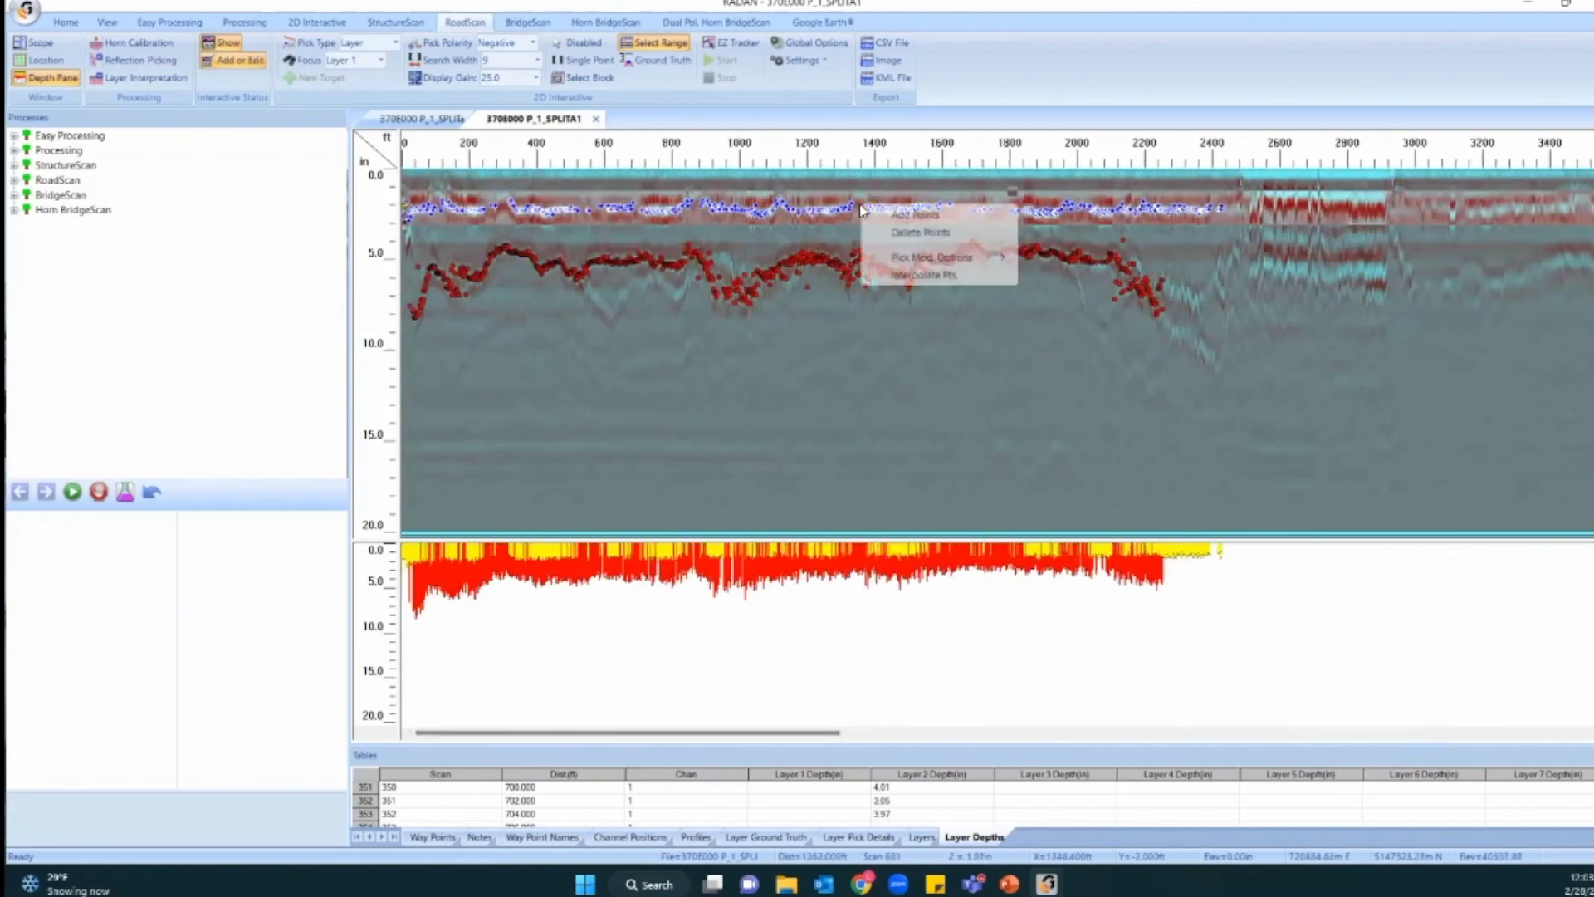
{"action": "left_click", "coordinate": [875, 214]}
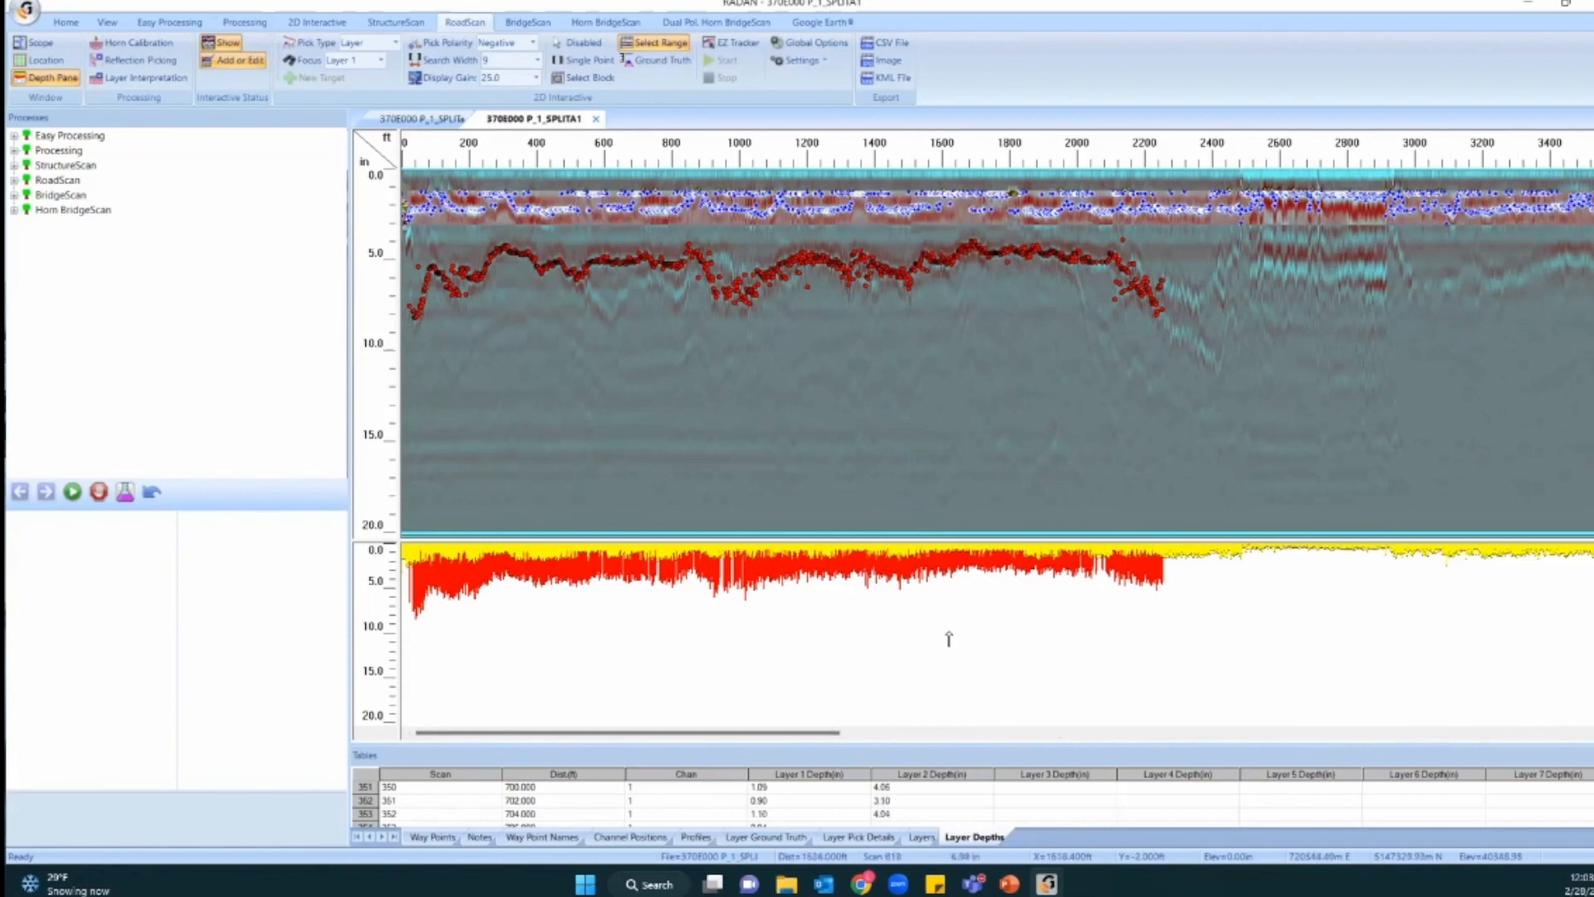
{"action": "scroll", "coordinate": [946, 636], "scroll_direction": "right", "scroll_amount": 5}
{"action": "scroll", "coordinate": [1053, 760], "scroll_direction": "right", "scroll_amount": 5}
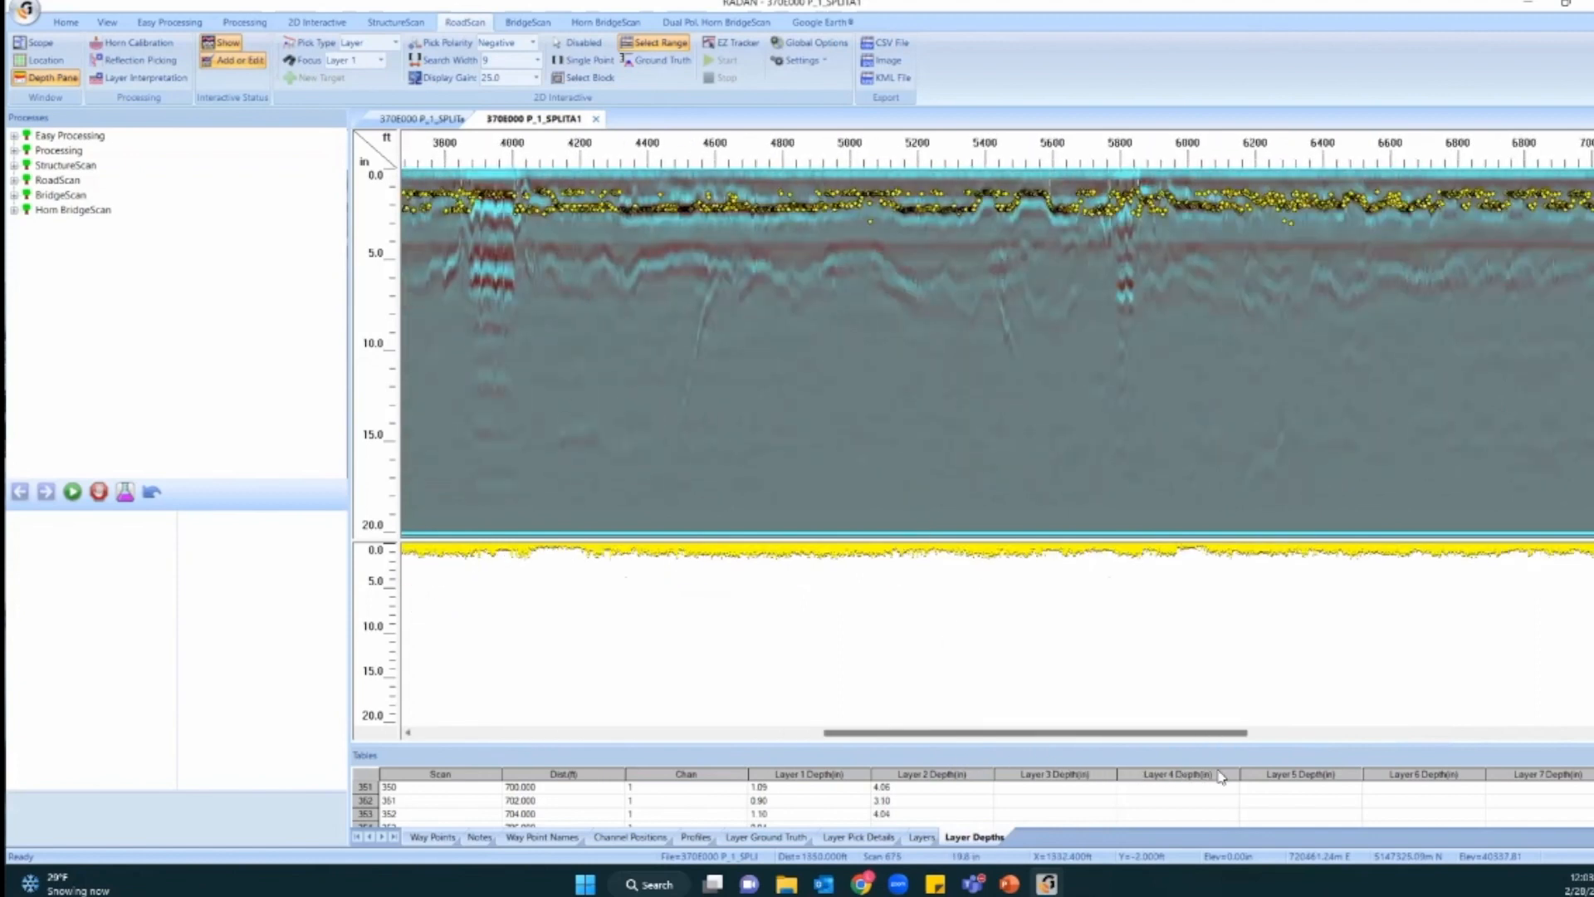
{"action": "scroll", "coordinate": [1181, 776], "scroll_direction": "left", "scroll_amount": 2}
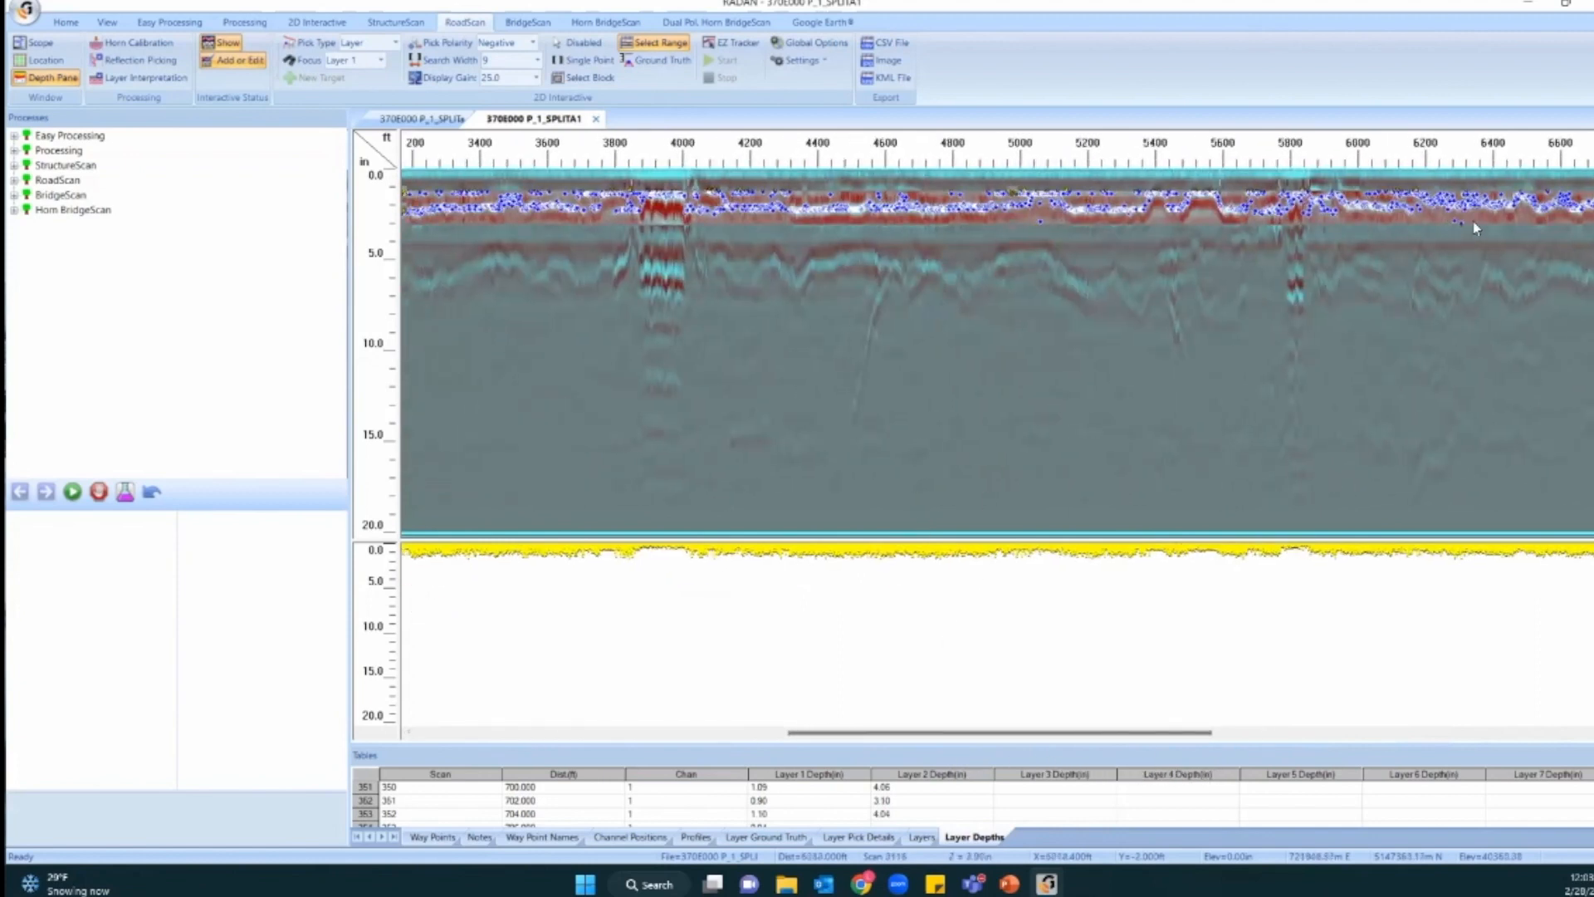
Range-select the shallower row of Layer 1 picks at about 1 in depth, delete it, and disable pick editing.
{"action": "left_click", "coordinate": [1010, 223]}
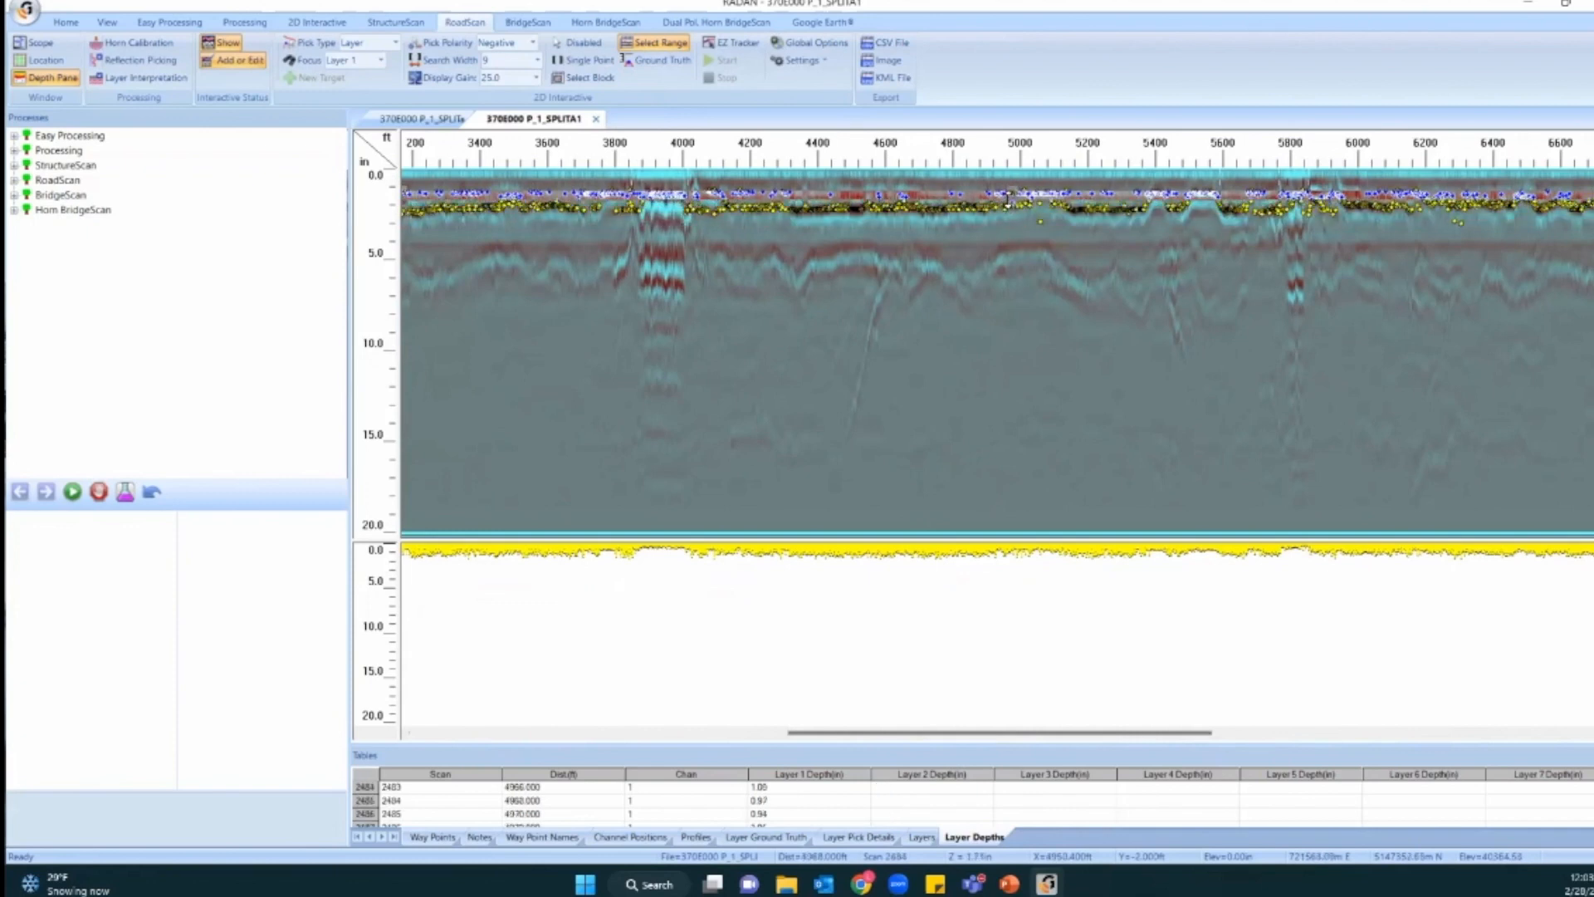
{"action": "right_click", "coordinate": [866, 203]}
{"action": "left_click", "coordinate": [918, 223]}
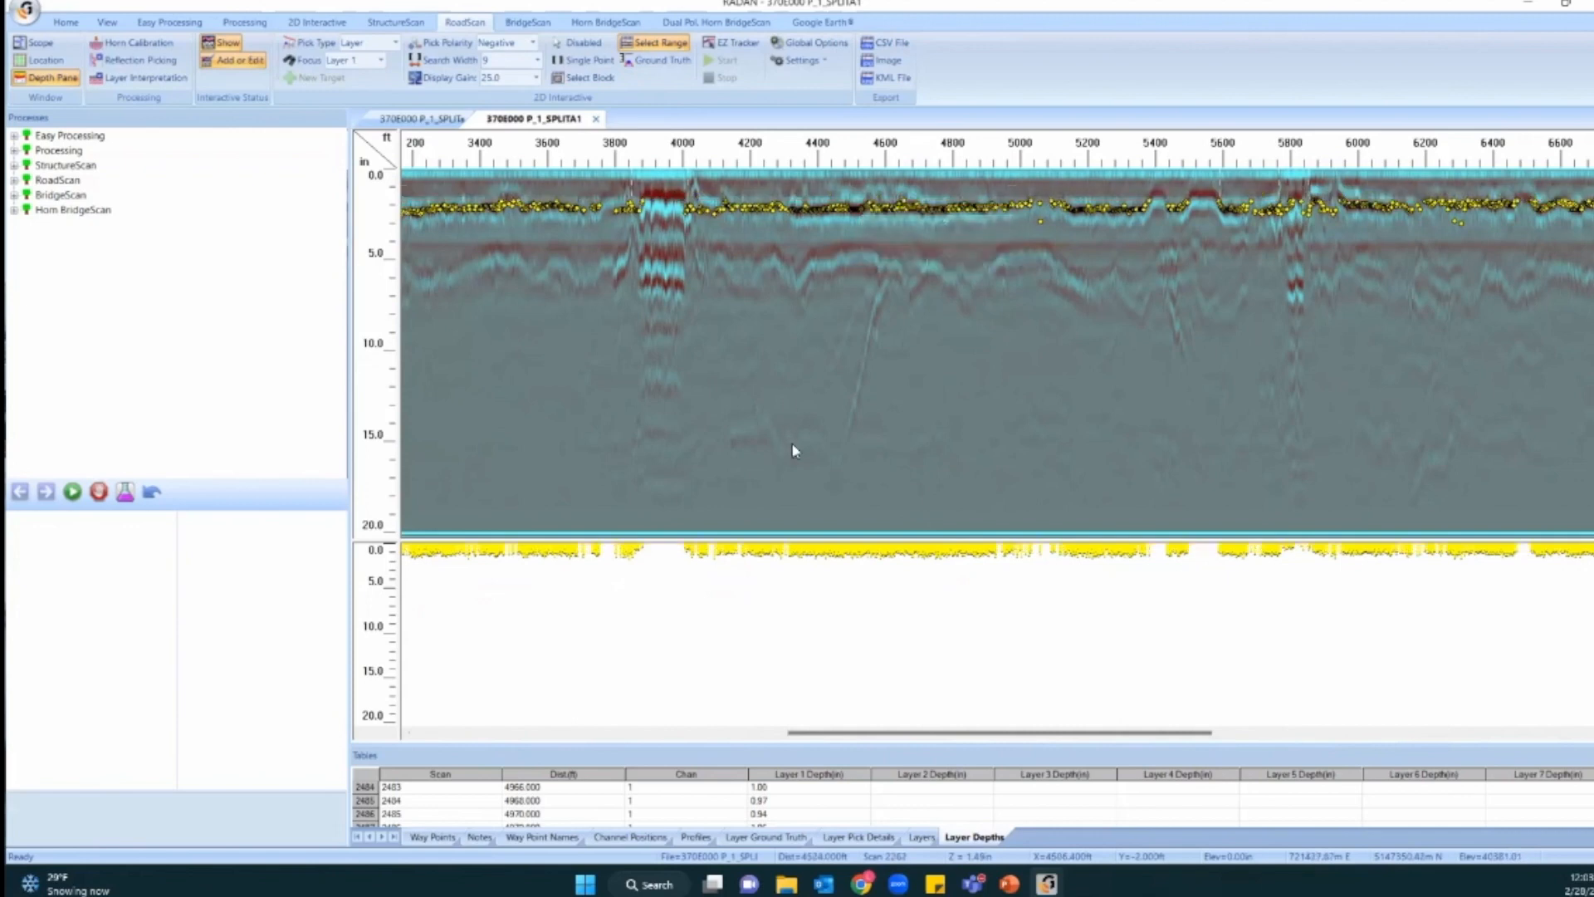
{"action": "left_click_drag", "start_coordinate": [1060, 732], "coordinate": [476, 749]}
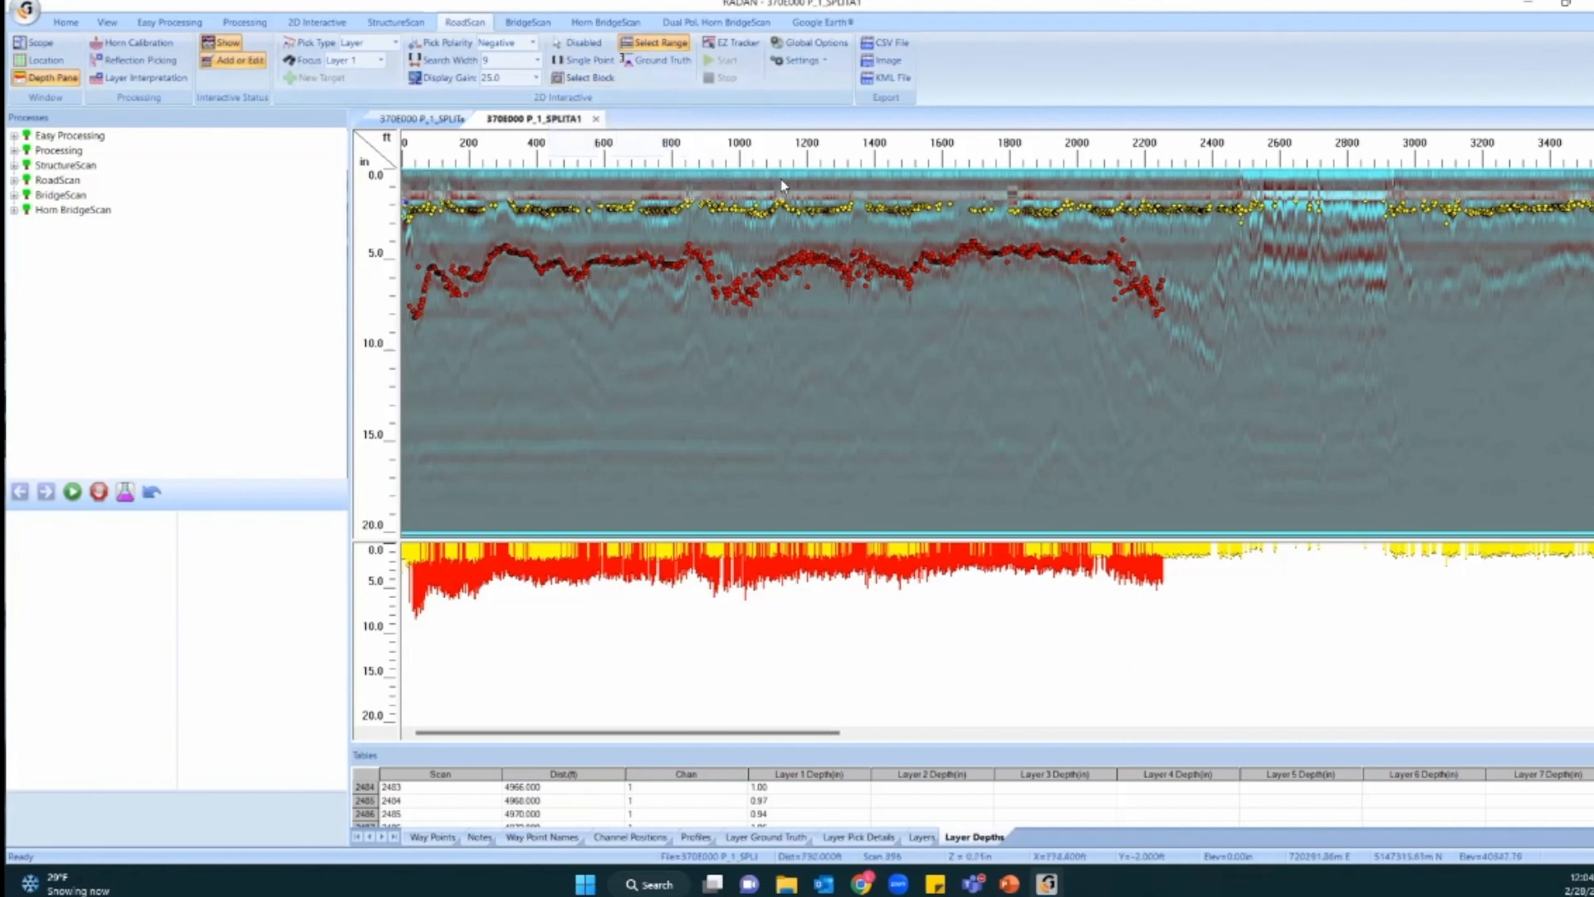
{"action": "left_click", "coordinate": [578, 42]}
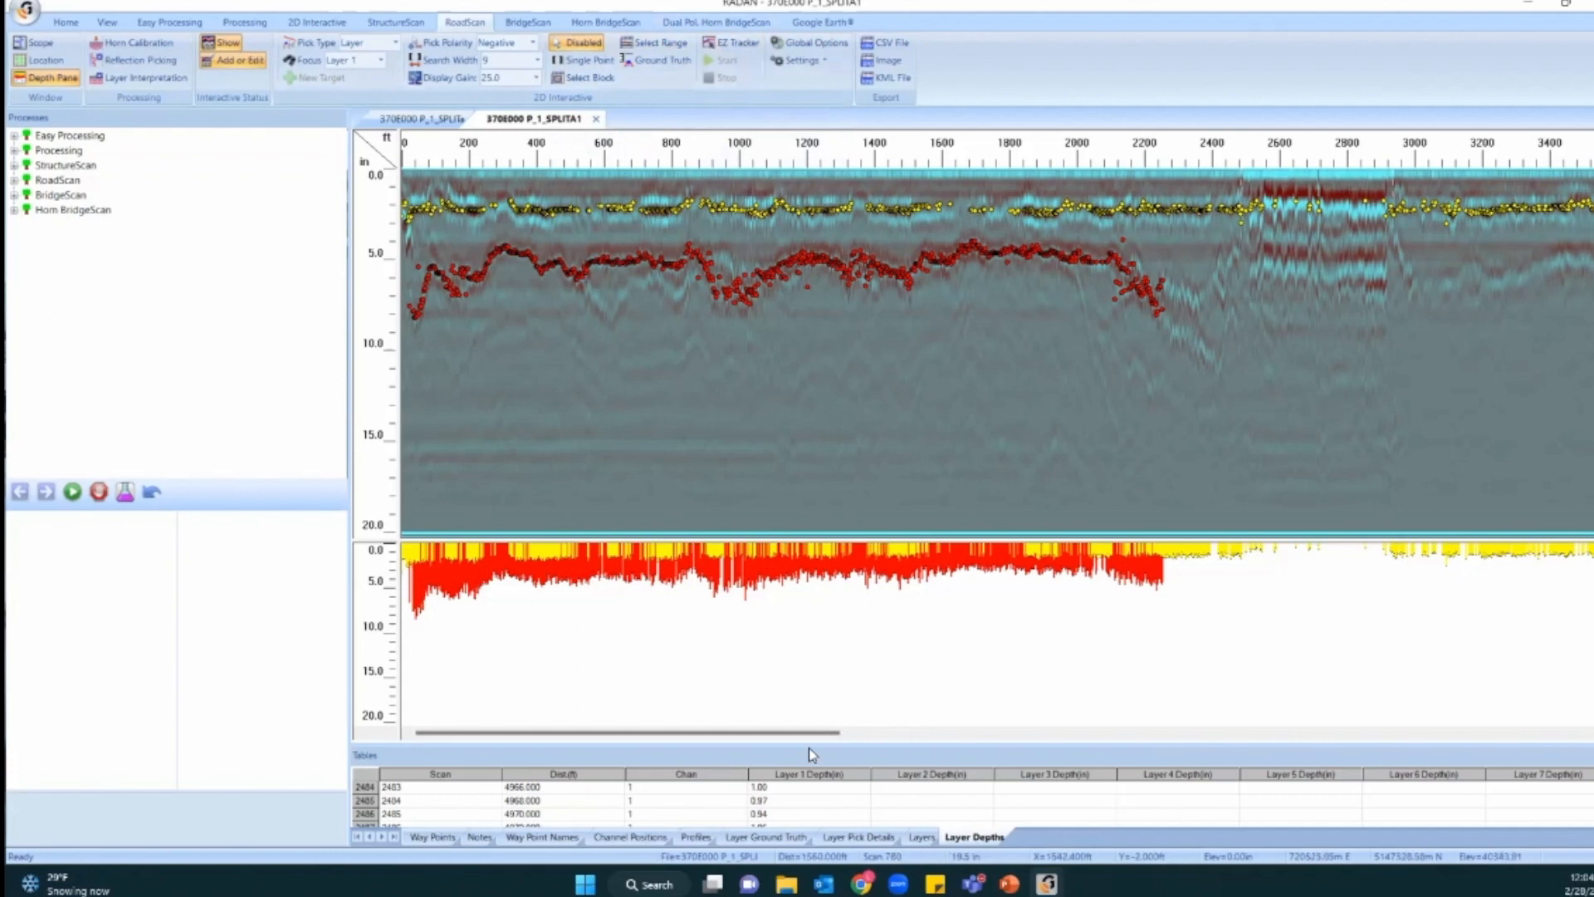
{"action": "left_click_drag", "start_coordinate": [824, 735], "coordinate": [1119, 747]}
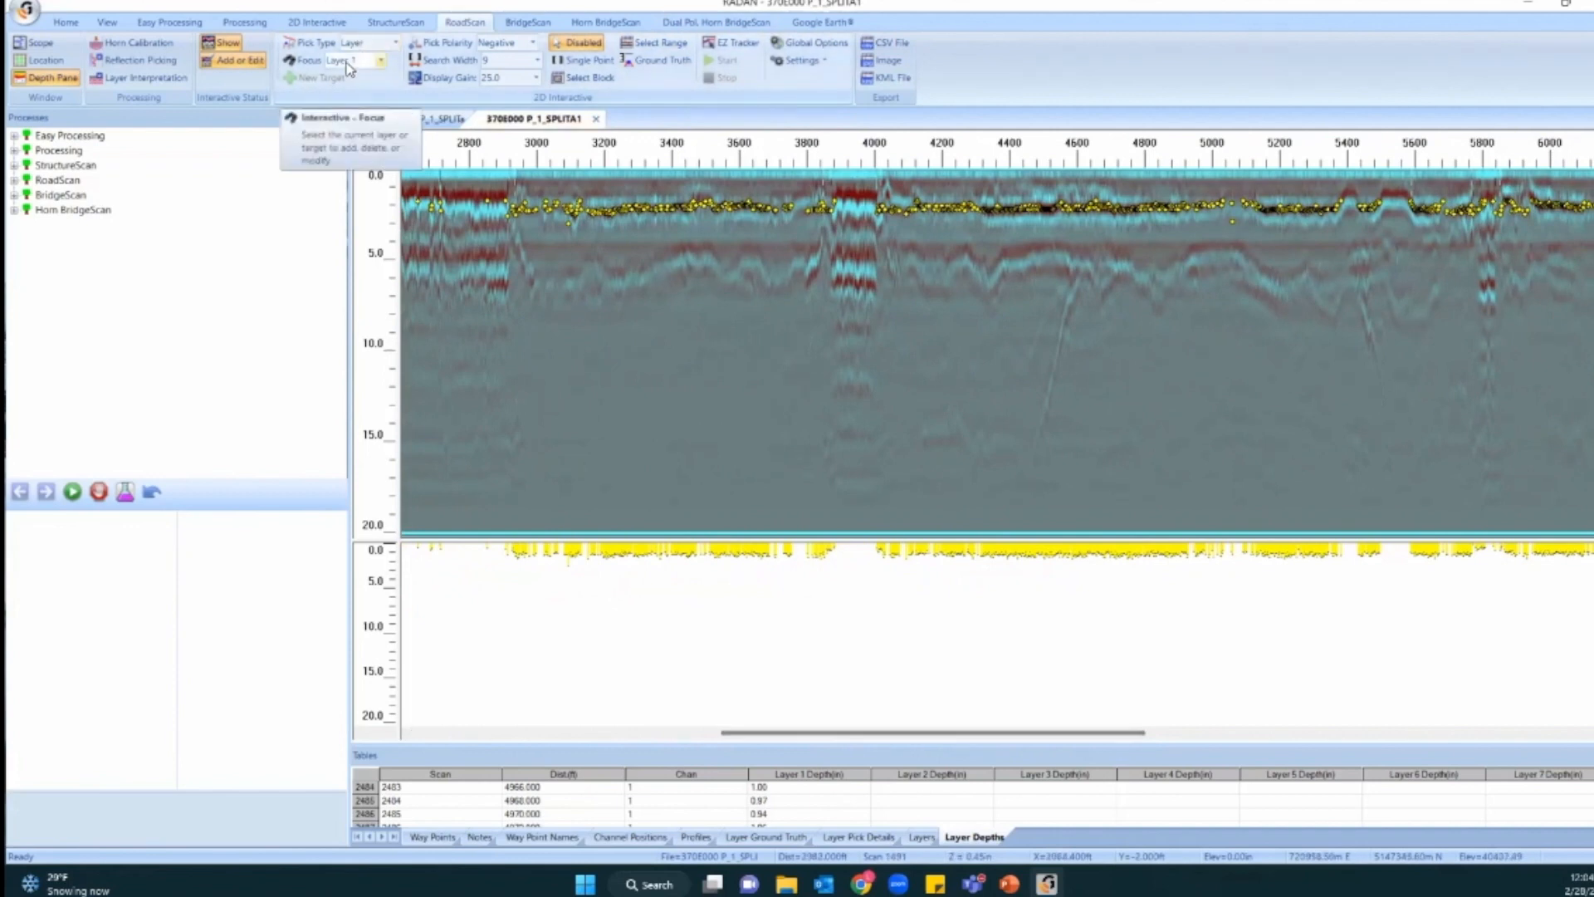
{"action": "key", "text": "ctrl"}
{"action": "key", "text": "ctrl"}
{"action": "key", "text": "ctrl"}
{"action": "key", "text": "ctrl"}
{"action": "key", "text": "ctrl"}
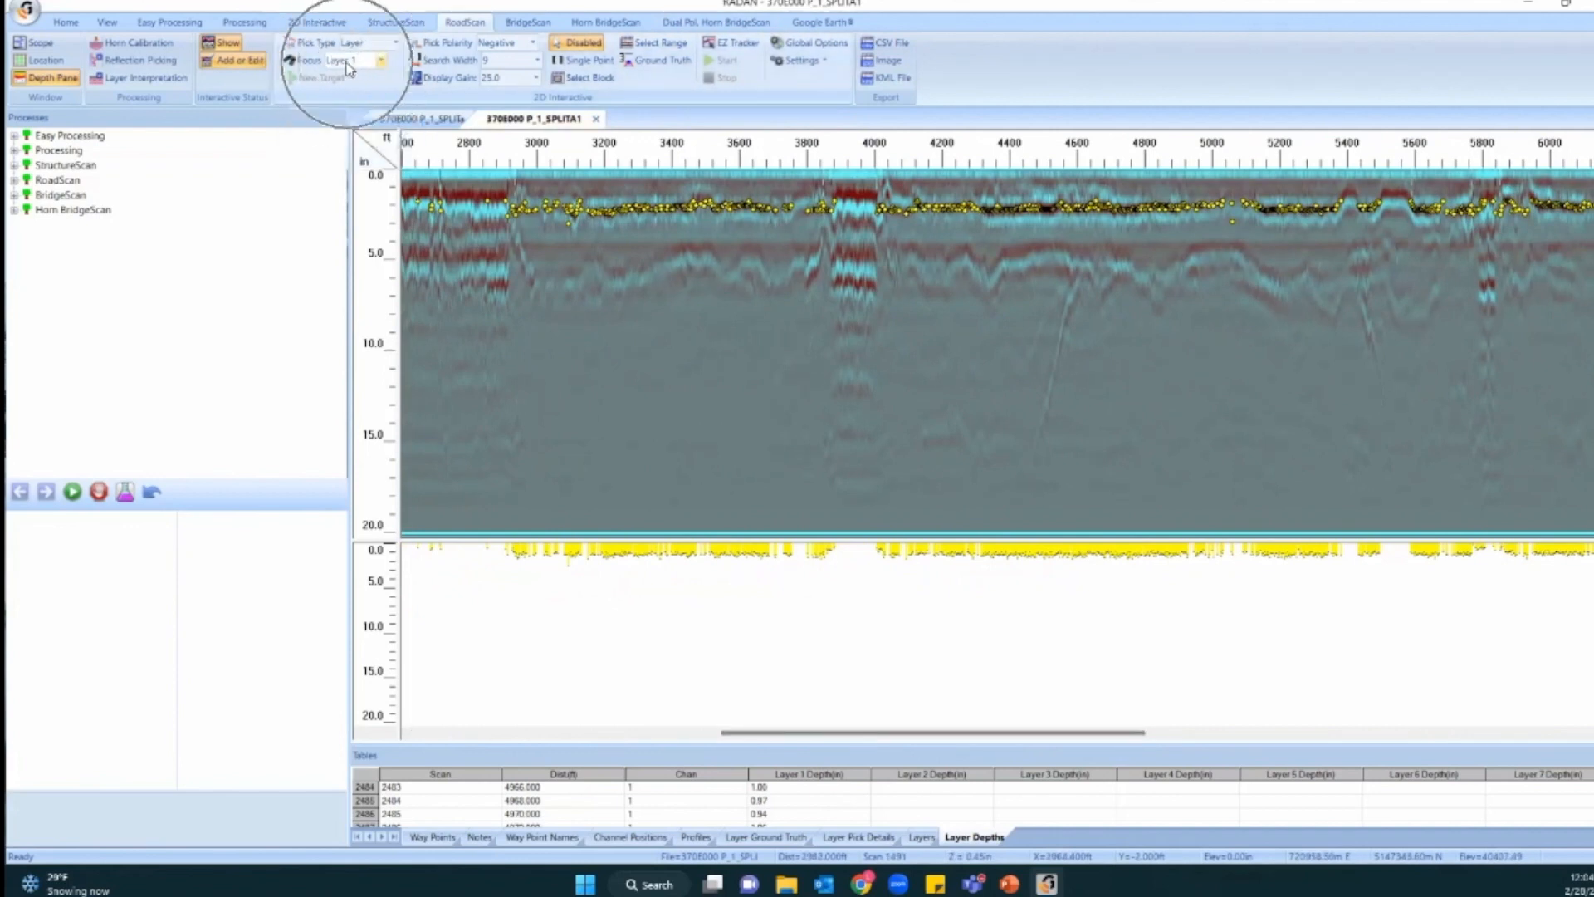
{"action": "key", "text": "ctrl"}
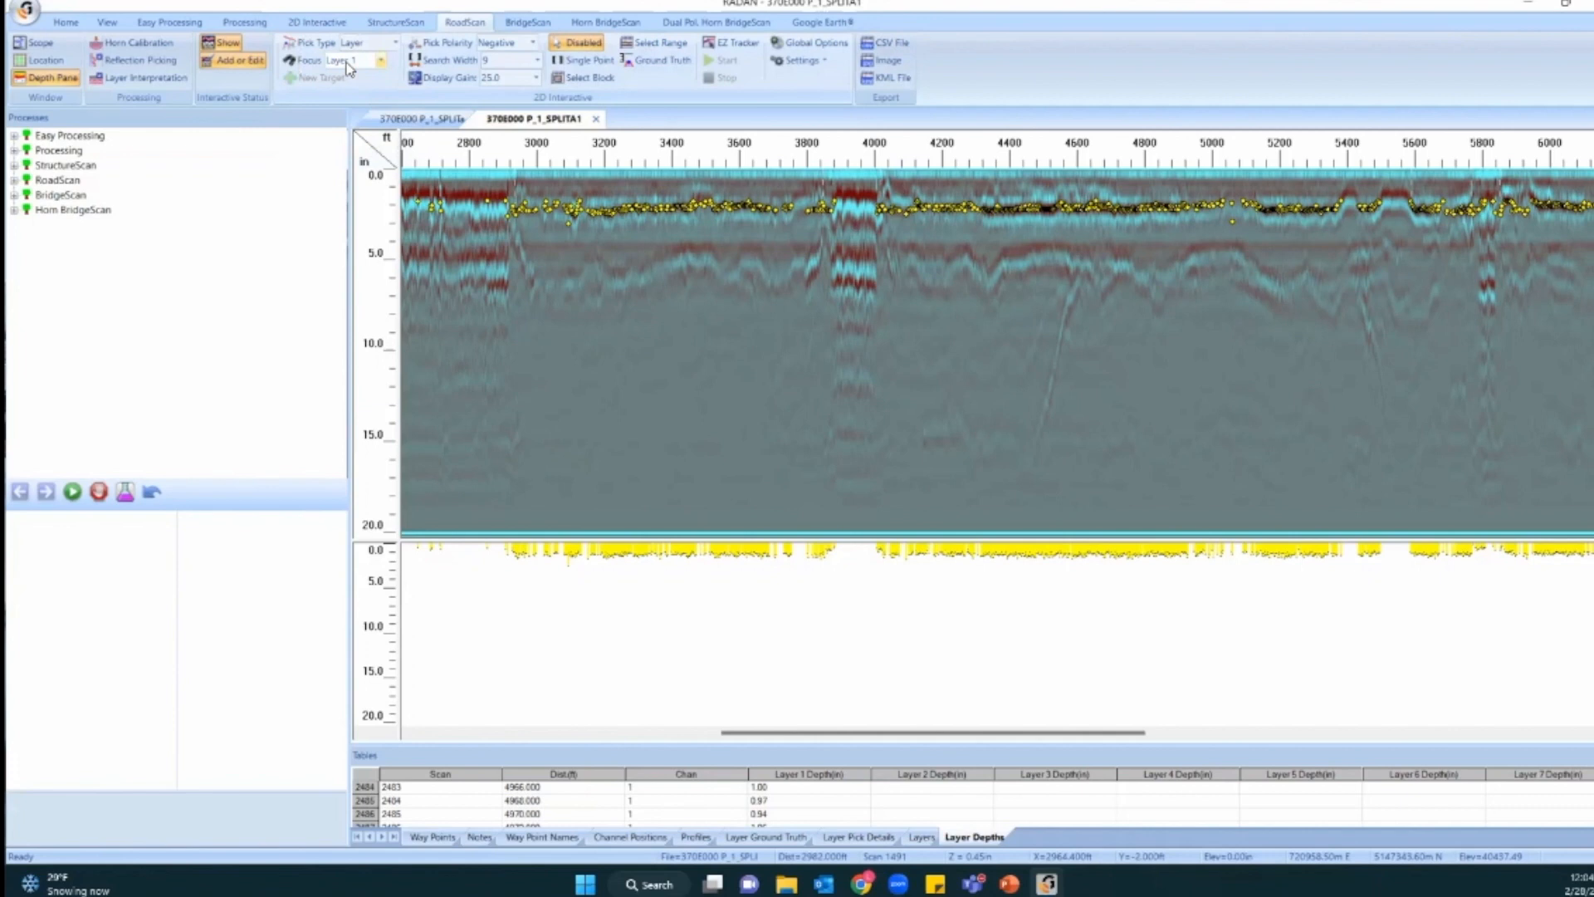
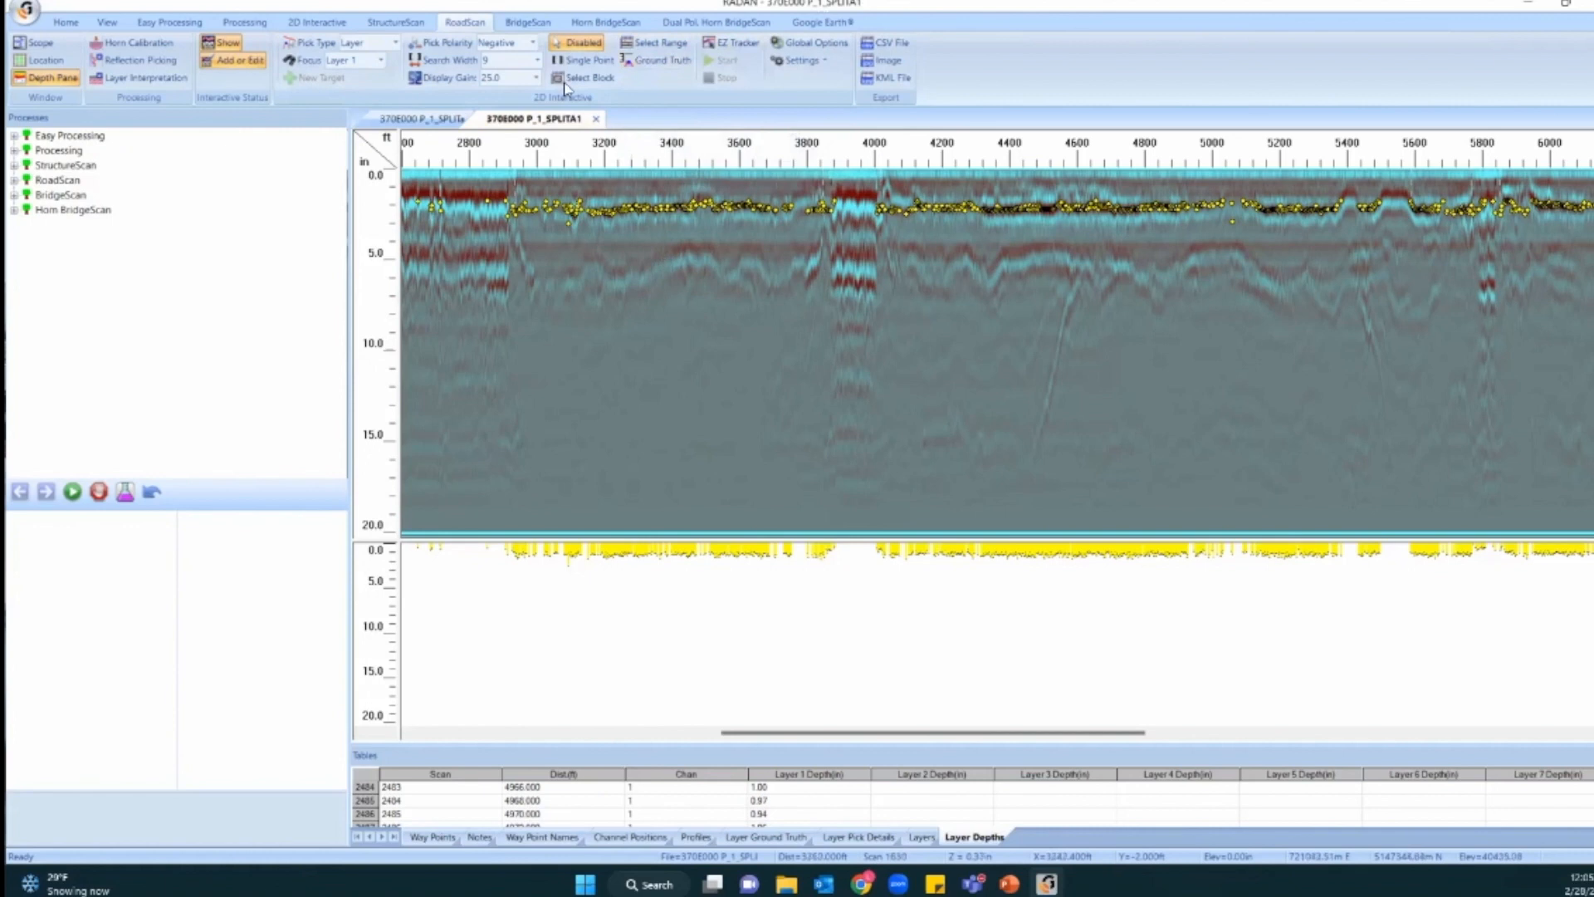
Set the pick polarity to Positive and the pick focus to Layer 2.
{"action": "left_click", "coordinate": [523, 44]}
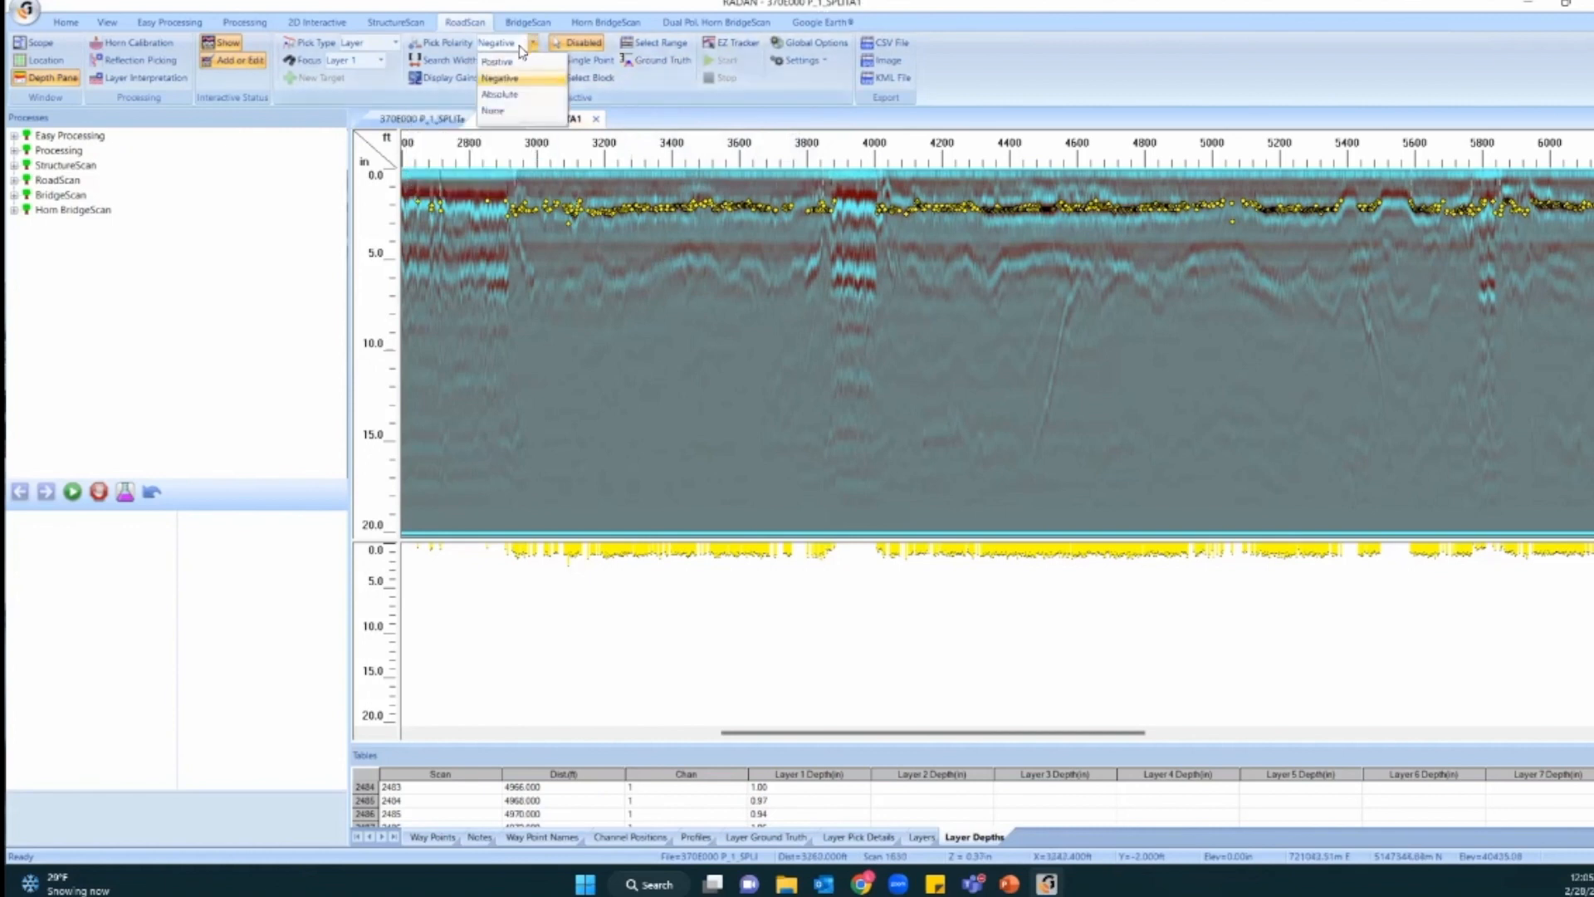
{"action": "left_click", "coordinate": [497, 61]}
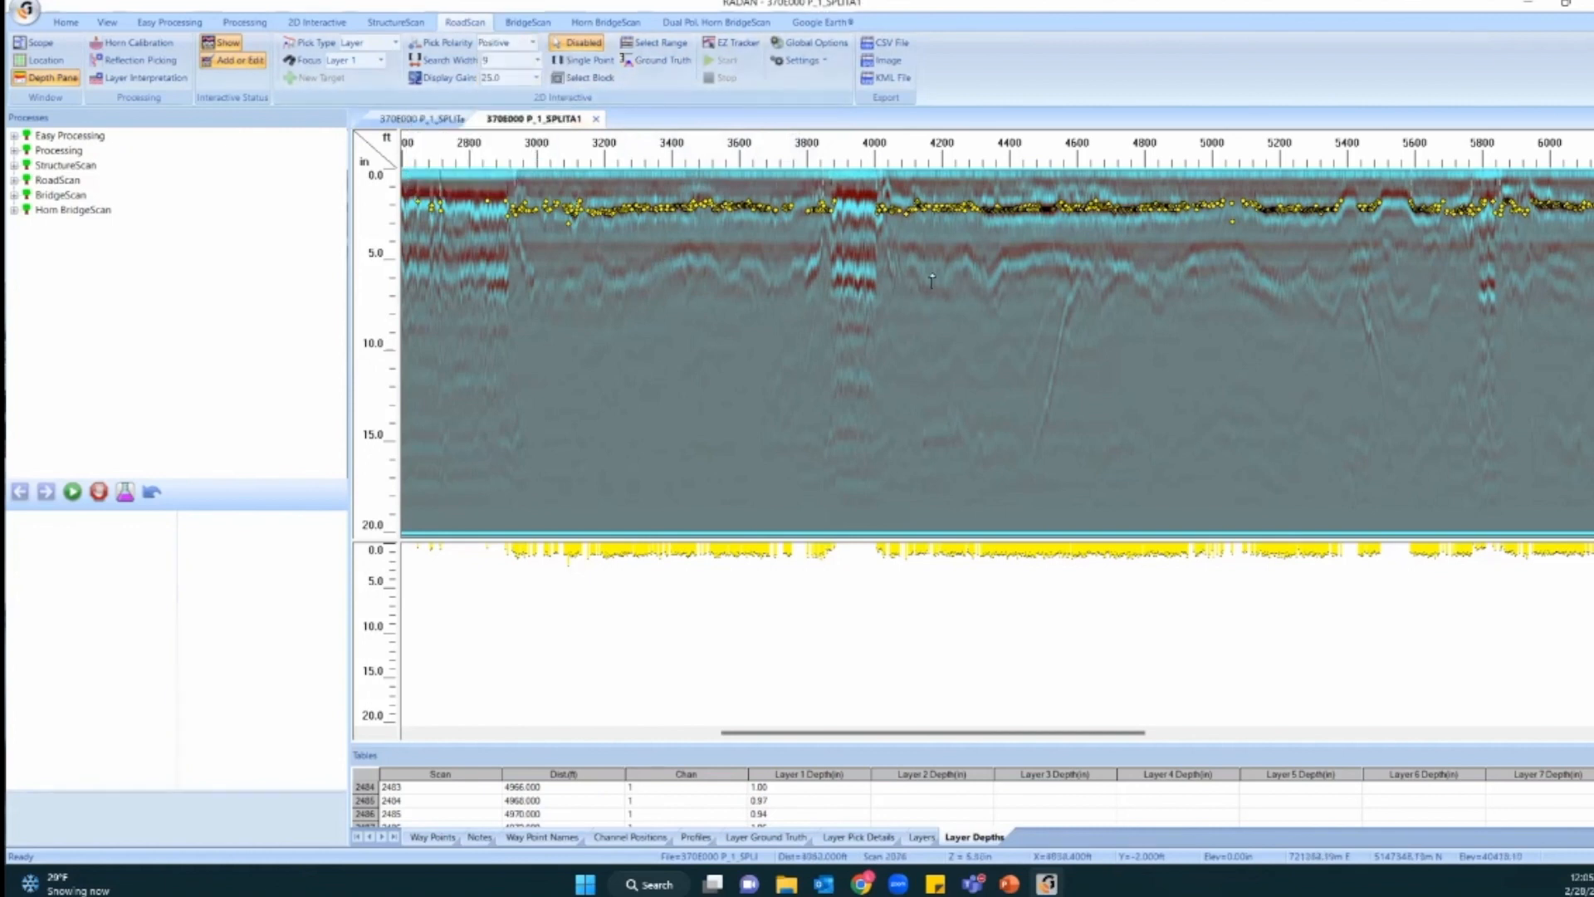
{"action": "left_click", "coordinate": [361, 61]}
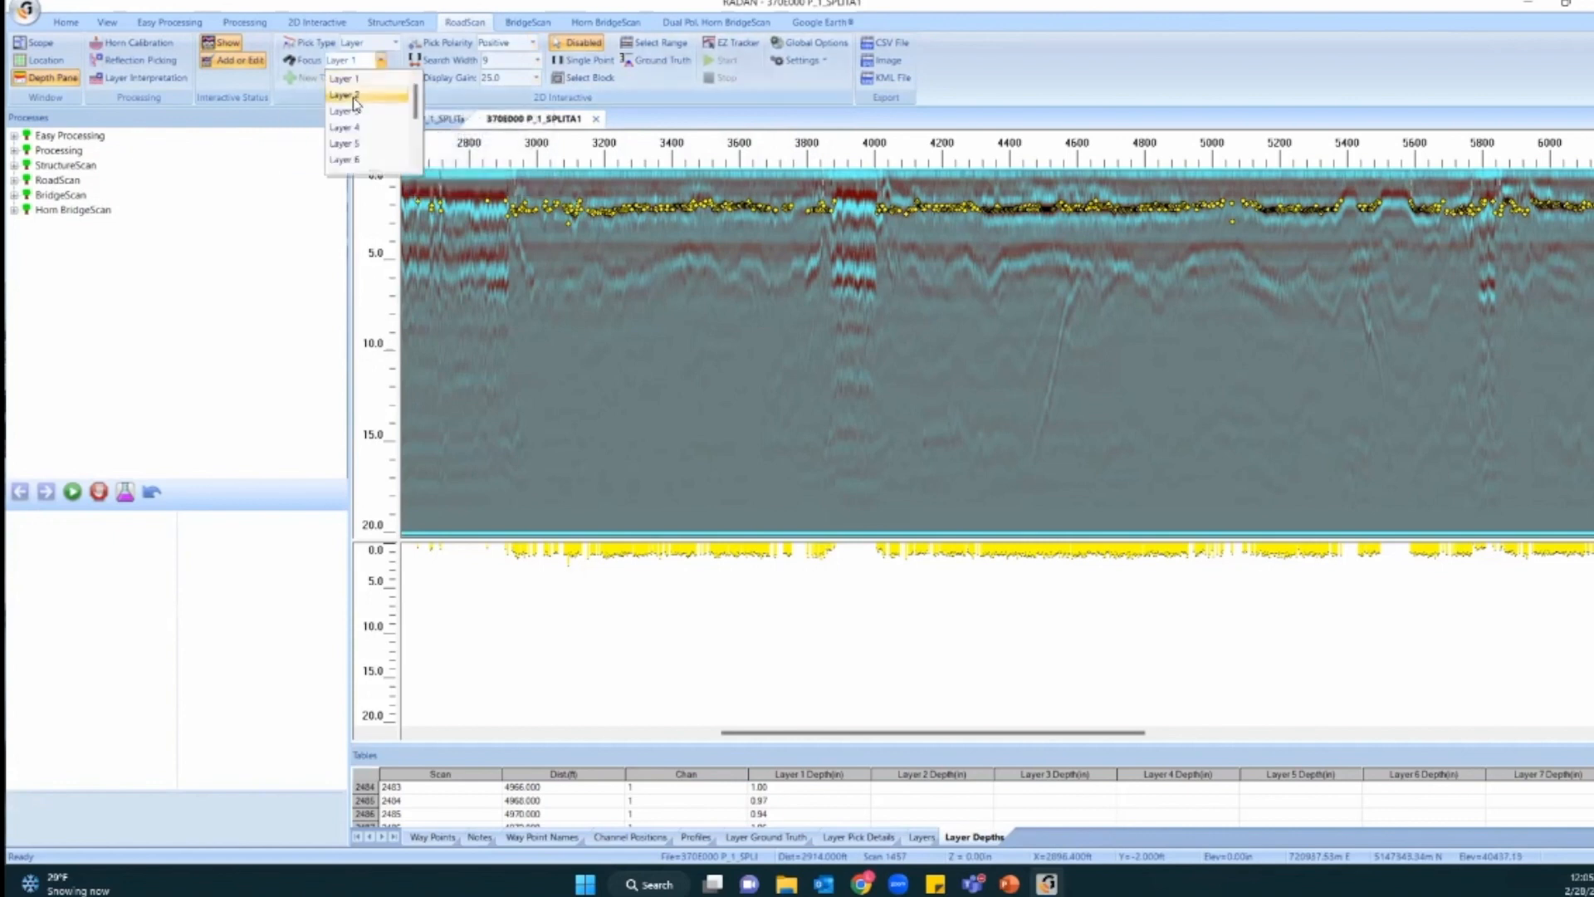
{"action": "left_click", "coordinate": [353, 97]}
Trace Layer 2 with EZ Tracker from about 3100 to 3760 ft, removing the segment that strays off the reflection near 3600 ft.
{"action": "left_click", "coordinate": [736, 46]}
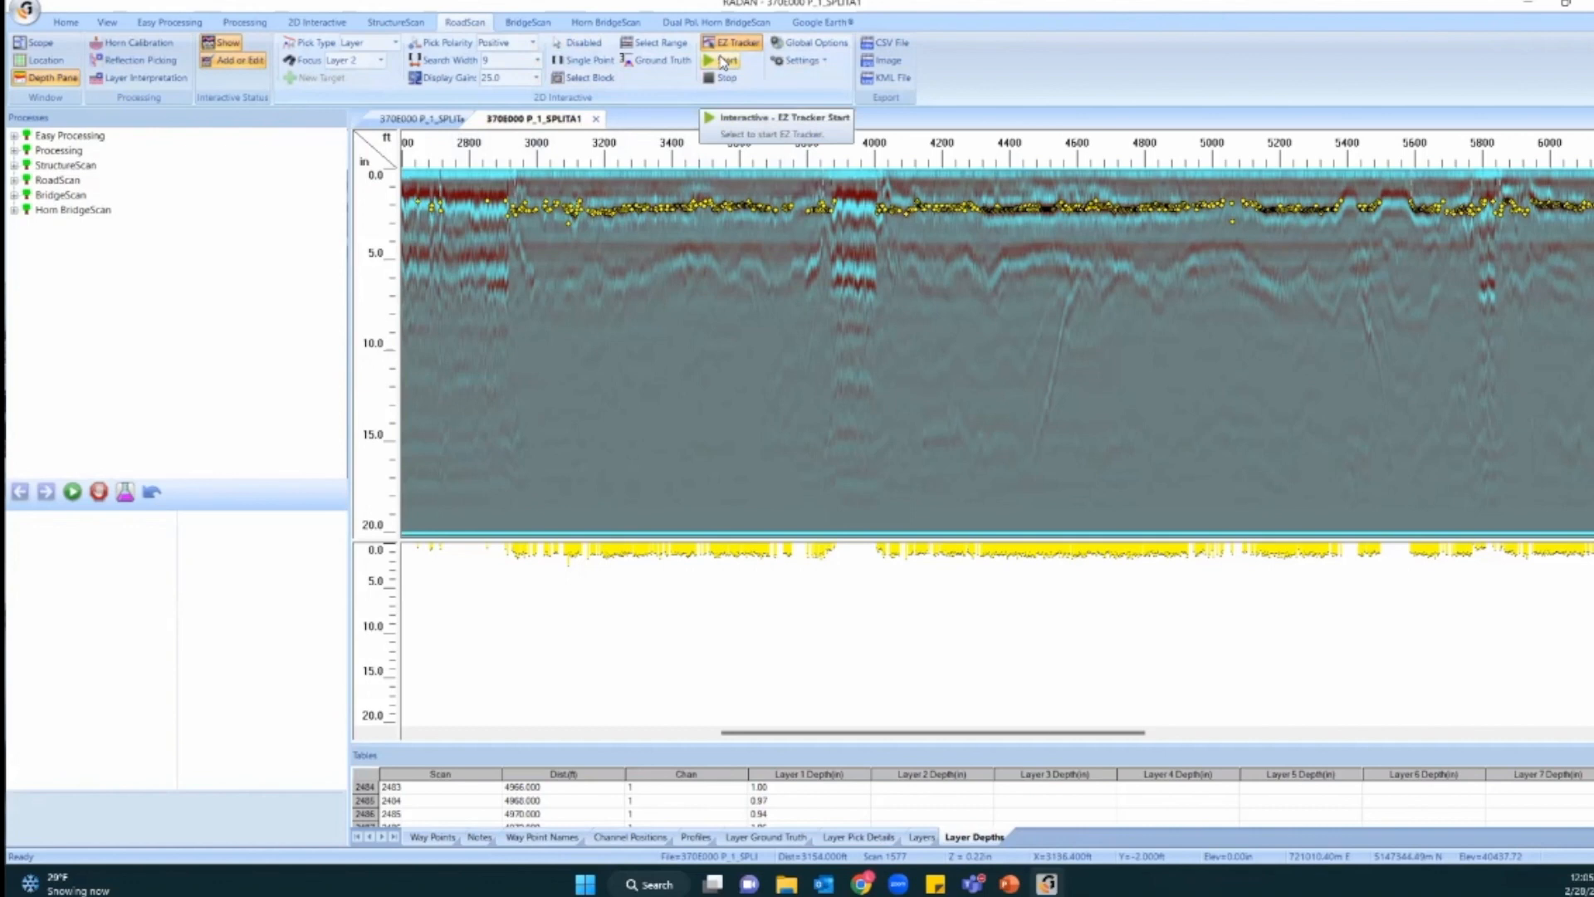
{"action": "left_click", "coordinate": [721, 62]}
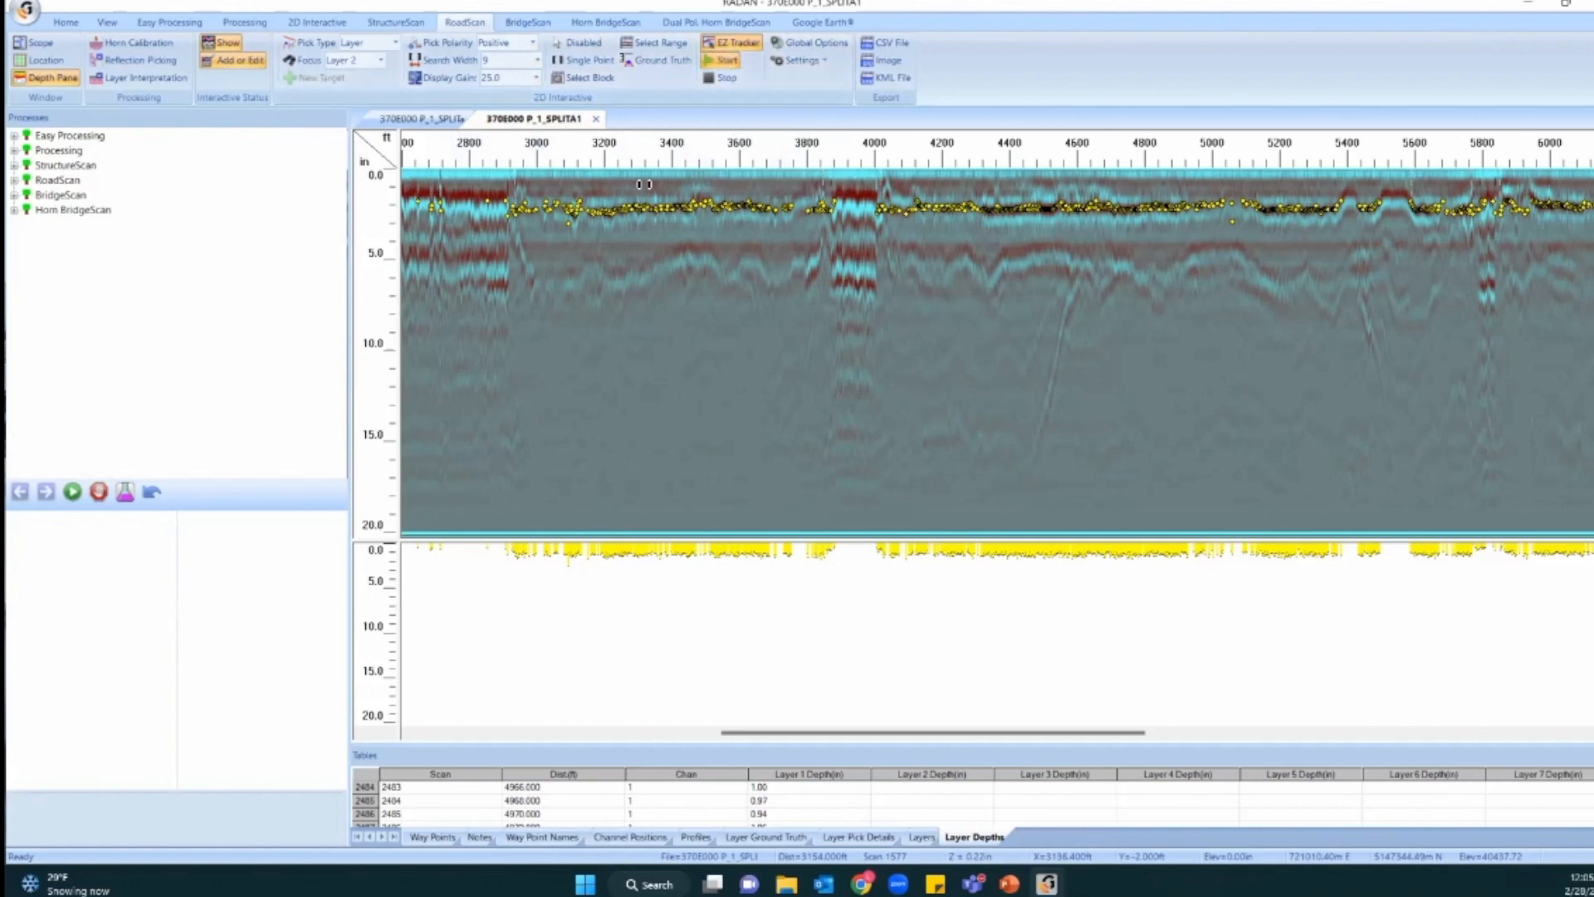
{"action": "left_click", "coordinate": [583, 278]}
{"action": "left_click", "coordinate": [611, 280]}
{"action": "left_click_drag", "start_coordinate": [662, 268], "coordinate": [777, 270]}
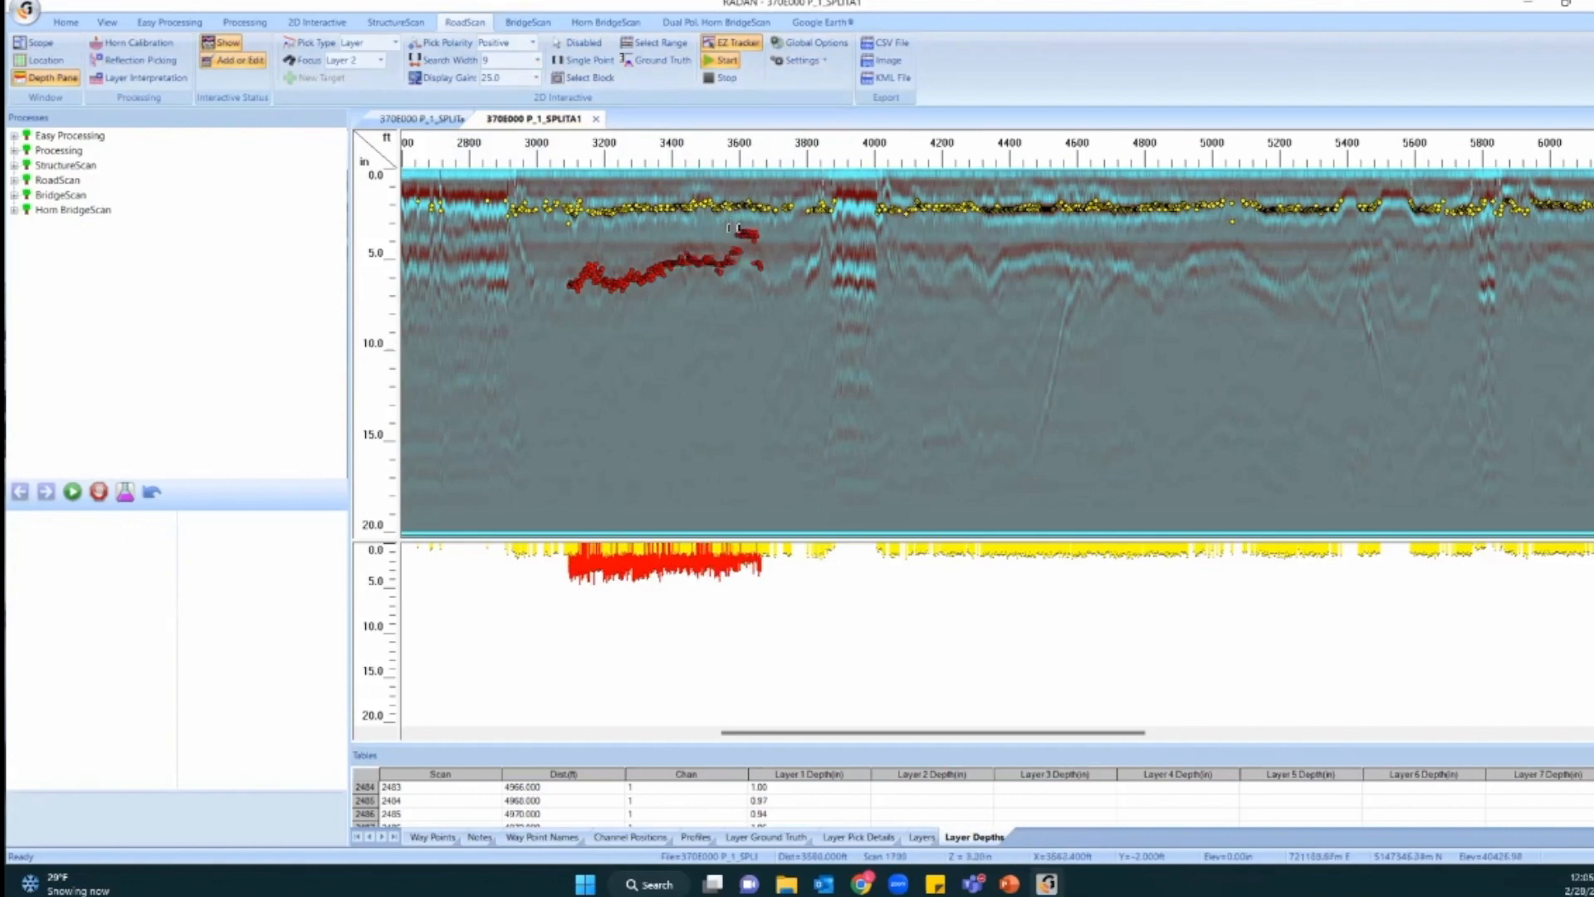
{"action": "right_click", "coordinate": [749, 233]}
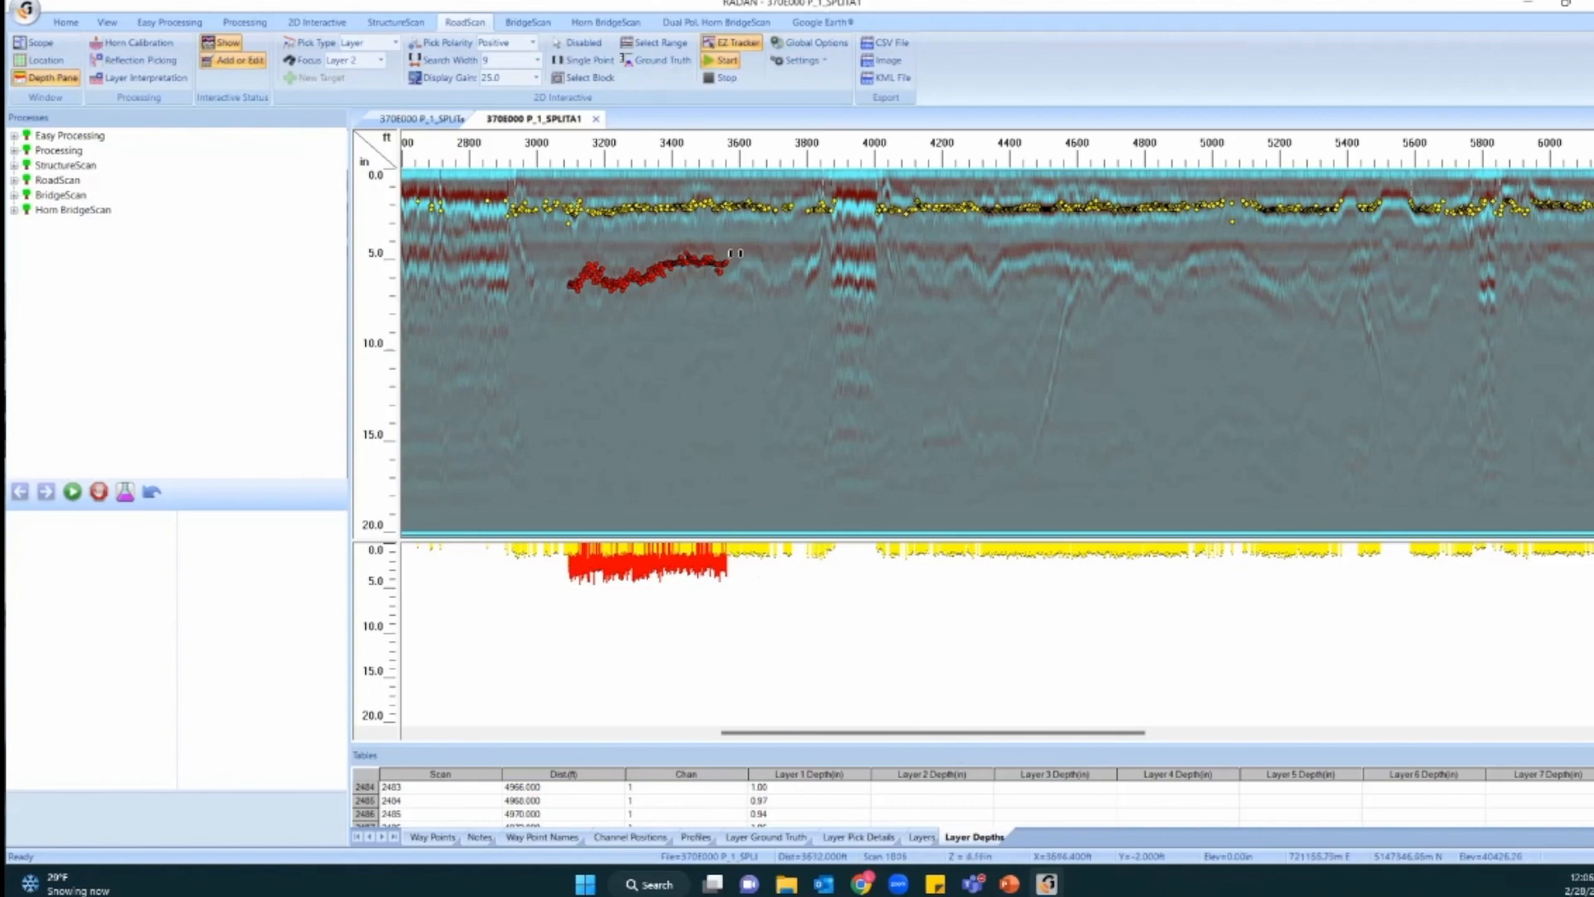
{"action": "left_click_drag", "start_coordinate": [734, 276], "coordinate": [803, 271]}
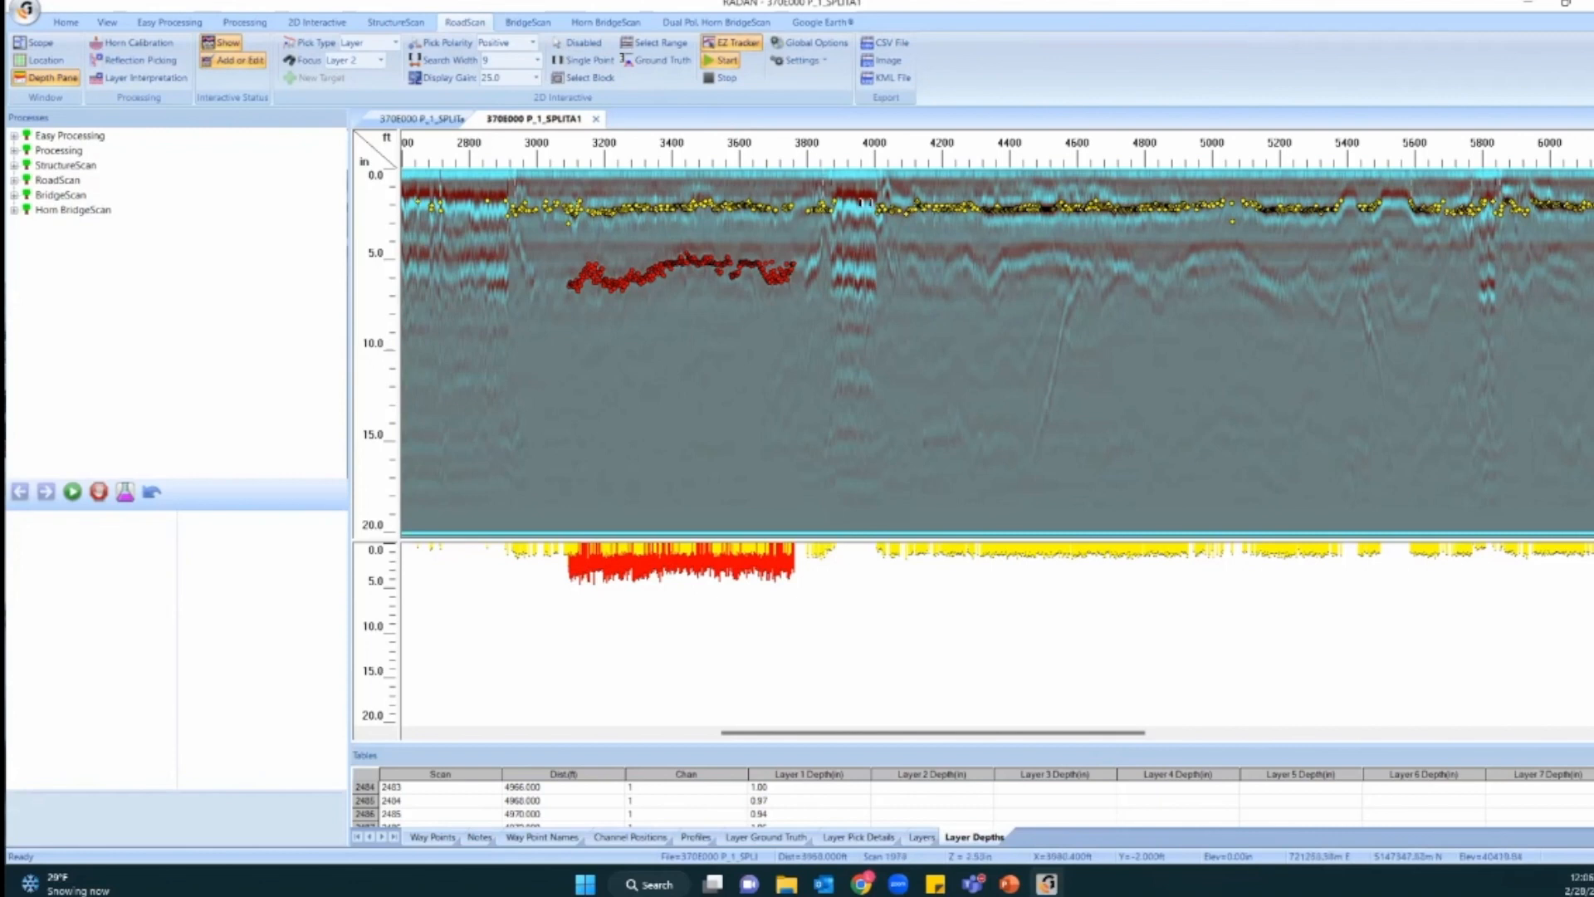
Start a new EZ Tracker trace of Layer 2 from about 4250 to 4730 ft and undo the overlong segment reaching about 5280 ft.
{"action": "left_click", "coordinate": [730, 61]}
{"action": "mouse_move", "coordinate": [953, 265]}
{"action": "left_mouse_down"}
{"action": "mouse_move", "coordinate": [996, 284]}
{"action": "mouse_move", "coordinate": [1038, 263]}
{"action": "mouse_move", "coordinate": [1120, 266]}
{"action": "left_mouse_up"}
{"action": "left_click", "coordinate": [1305, 281]}
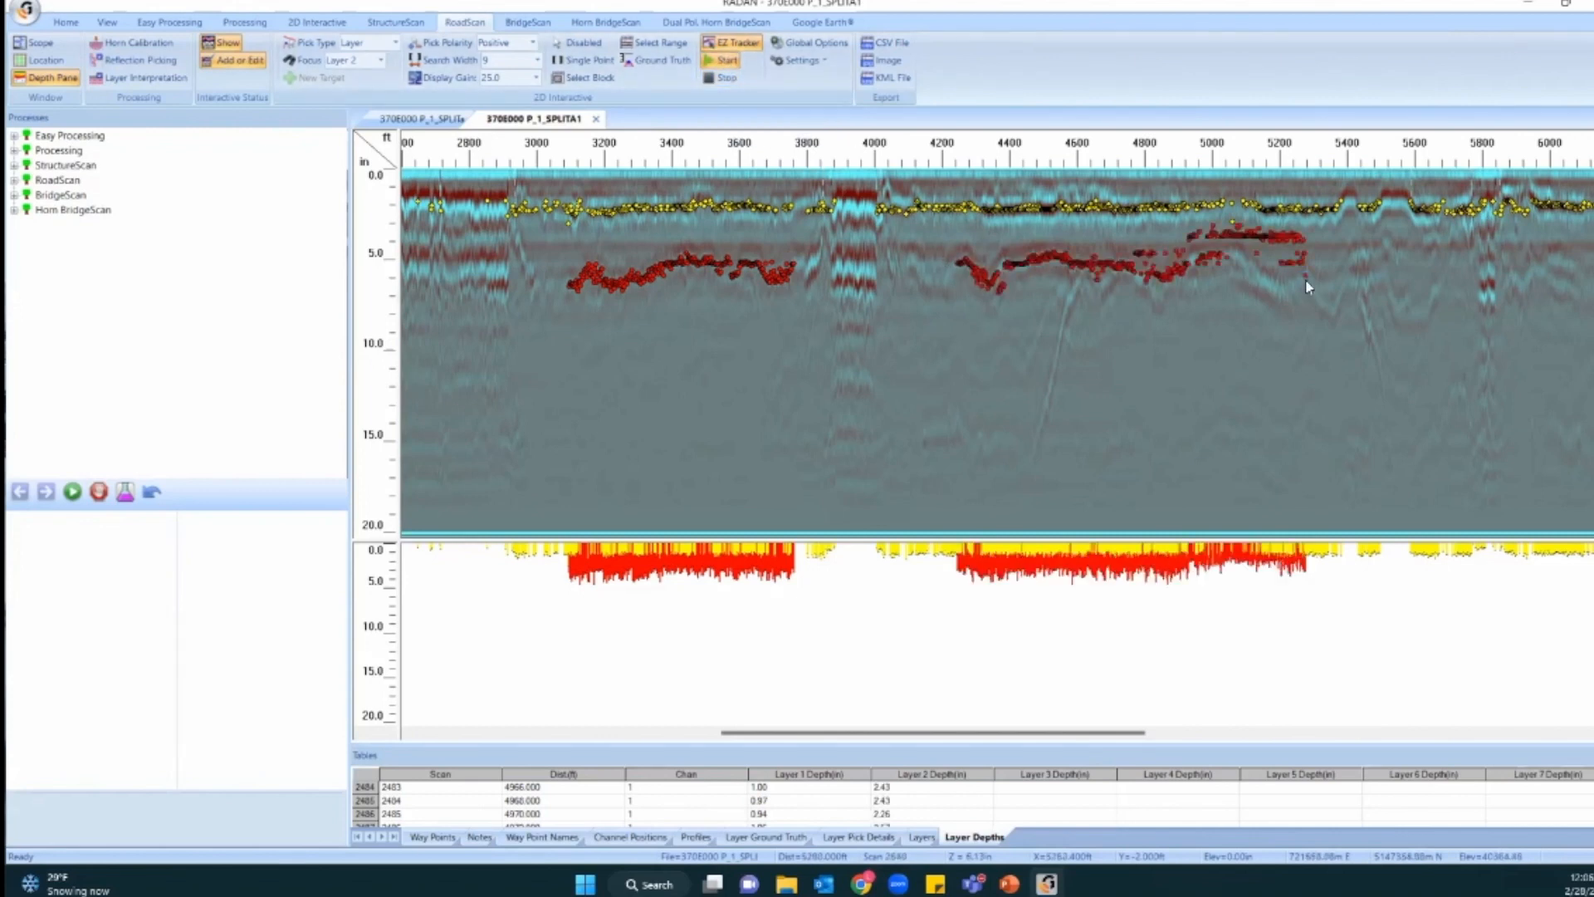
{"action": "key", "text": "ctrl+z"}
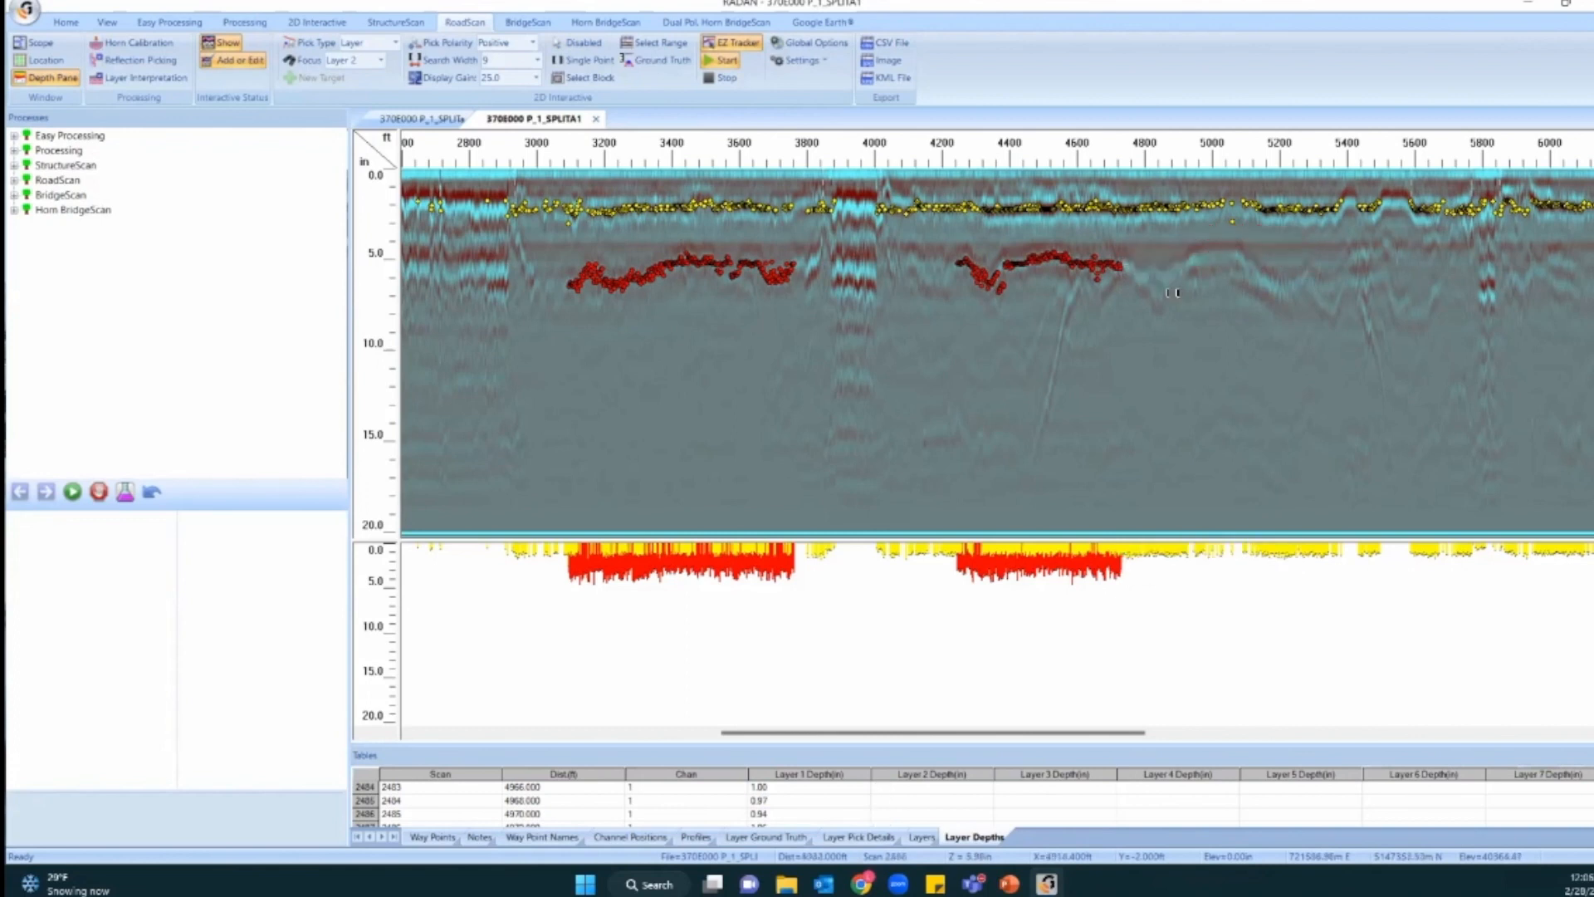
Extend the Layer 2 trace along the reflection from about 4730 to 5410 ft using closely spaced points.
{"action": "left_click", "coordinate": [1160, 284]}
{"action": "left_click", "coordinate": [1189, 266]}
{"action": "left_click_drag", "start_coordinate": [1215, 248], "coordinate": [1348, 310]}
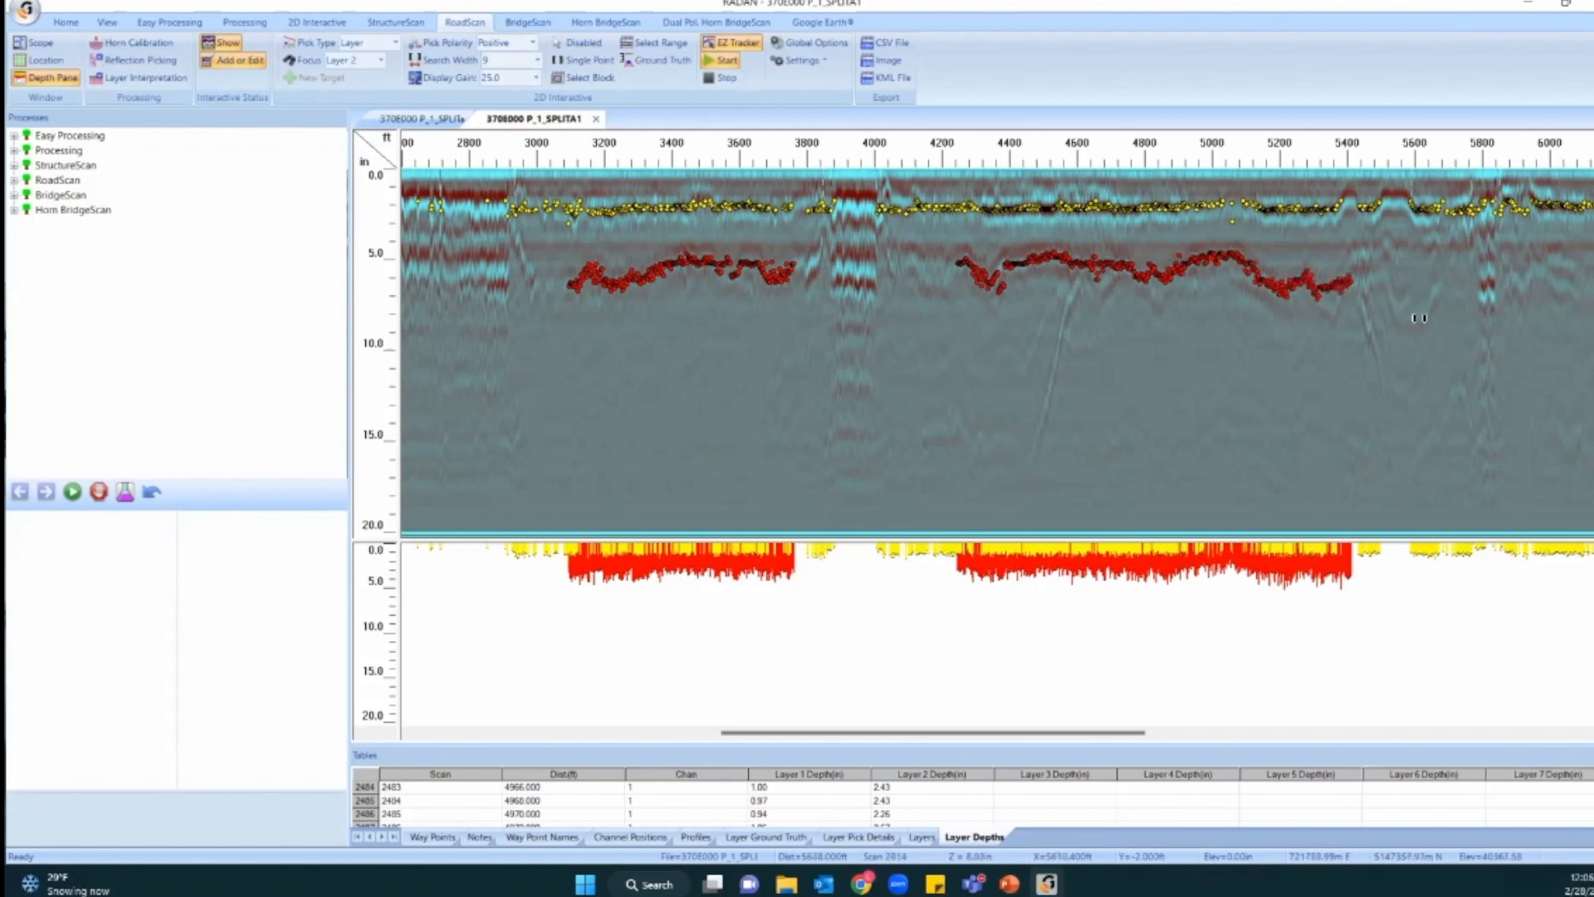
Restart EZ Tracker past the gap and trace Layer 2 from about 6050 to 7590 ft.
{"action": "left_click_drag", "start_coordinate": [896, 733], "coordinate": [1128, 735]}
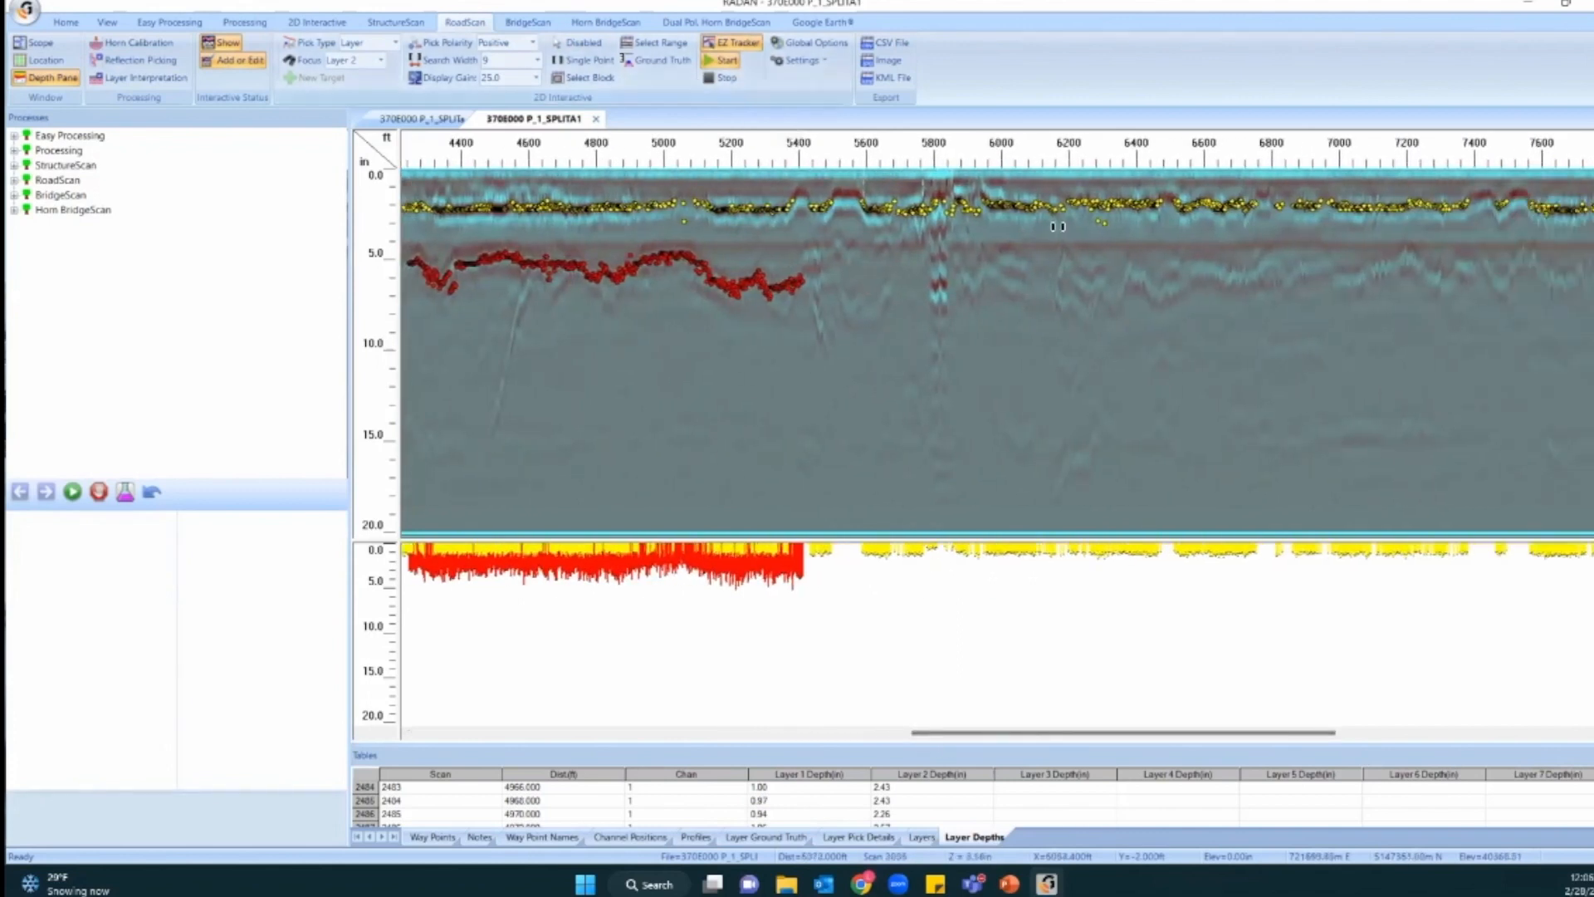
{"action": "left_click", "coordinate": [714, 78]}
{"action": "left_click", "coordinate": [718, 60]}
{"action": "left_click_drag", "start_coordinate": [1034, 276], "coordinate": [1433, 283]}
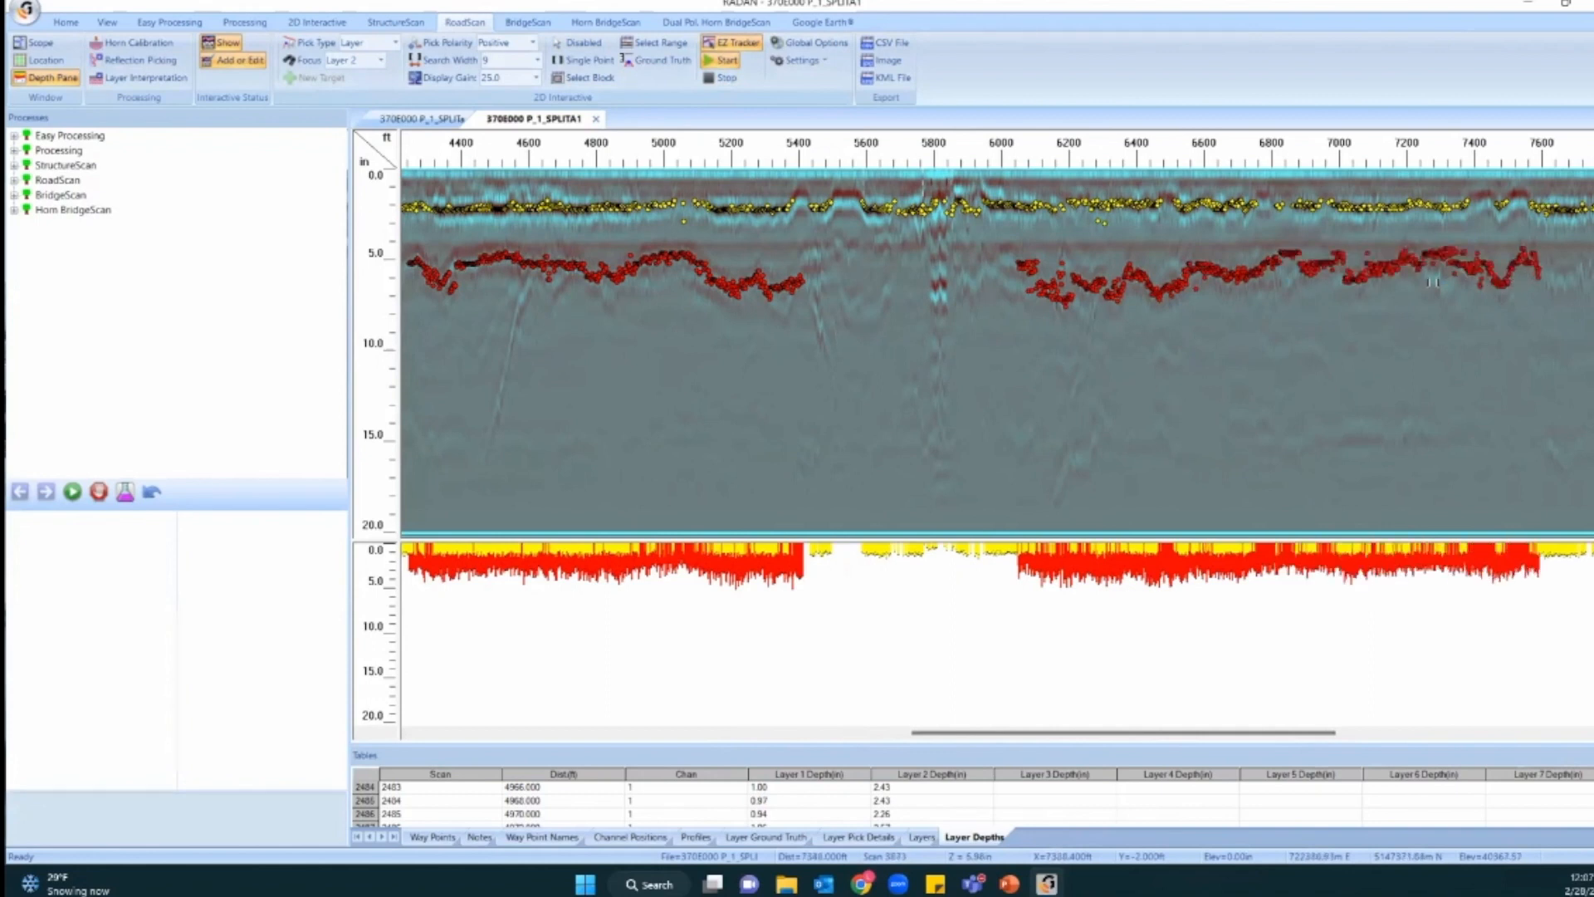
Continue the Layer 2 trace along the reflection from about 7600 to 9000 ft.
{"action": "left_click_drag", "start_coordinate": [1127, 732], "coordinate": [1277, 732]}
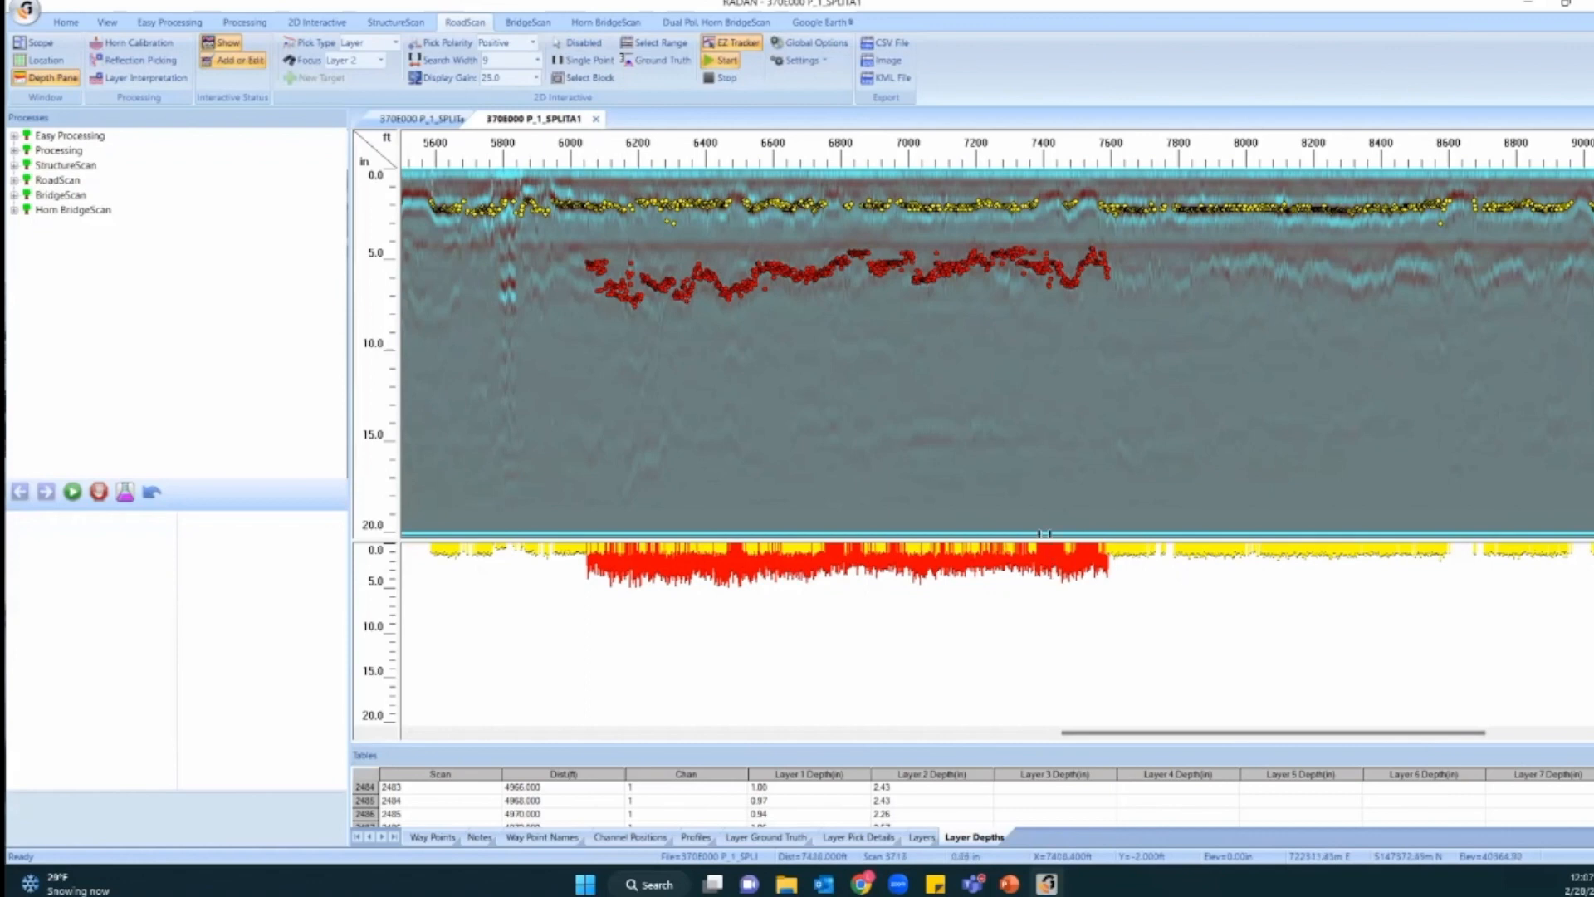
{"action": "left_click", "coordinate": [1050, 562]}
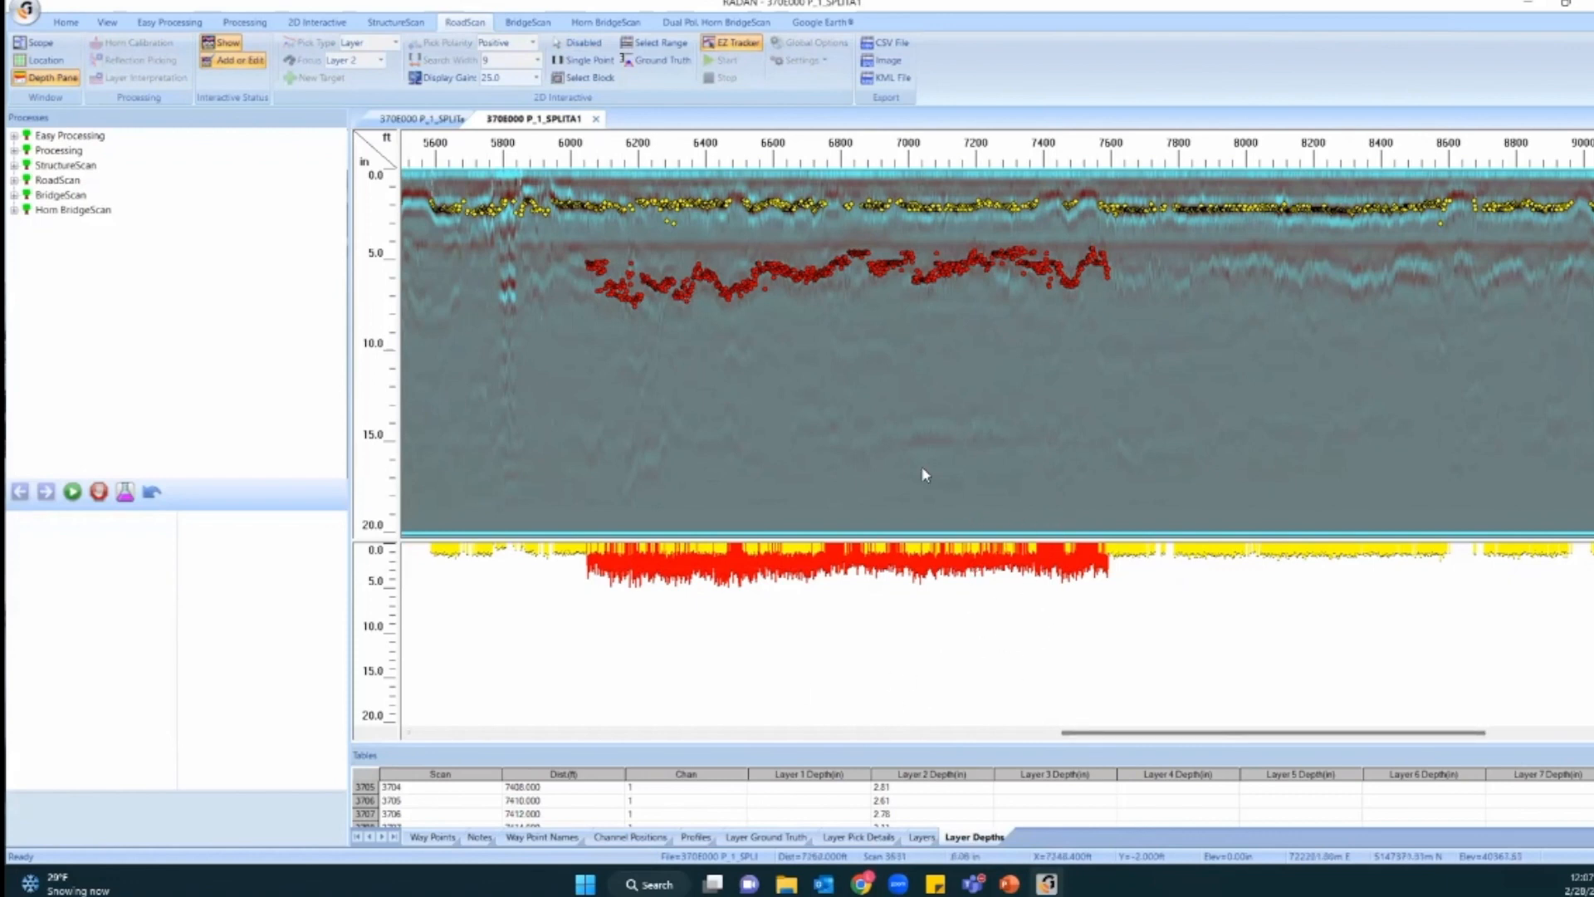
{"action": "left_click_drag", "start_coordinate": [1109, 264], "coordinate": [1340, 266]}
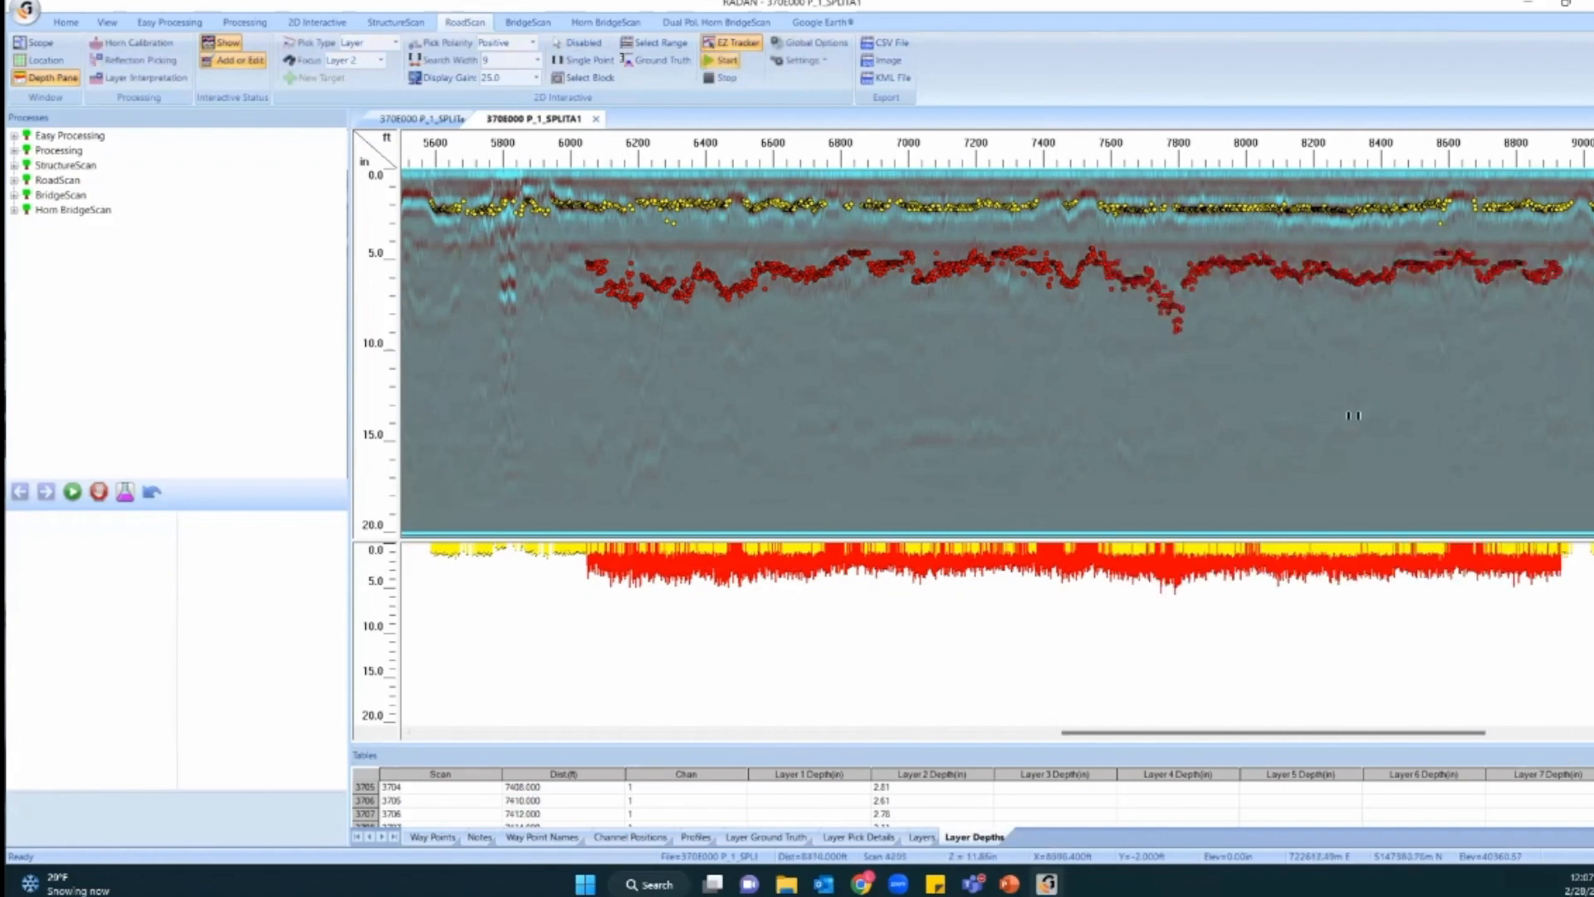
Restart EZ Tracker past the gap and trace Layer 2 from about 9450 to 10060 ft.
{"action": "left_click_drag", "start_coordinate": [1338, 735], "coordinate": [1423, 737]}
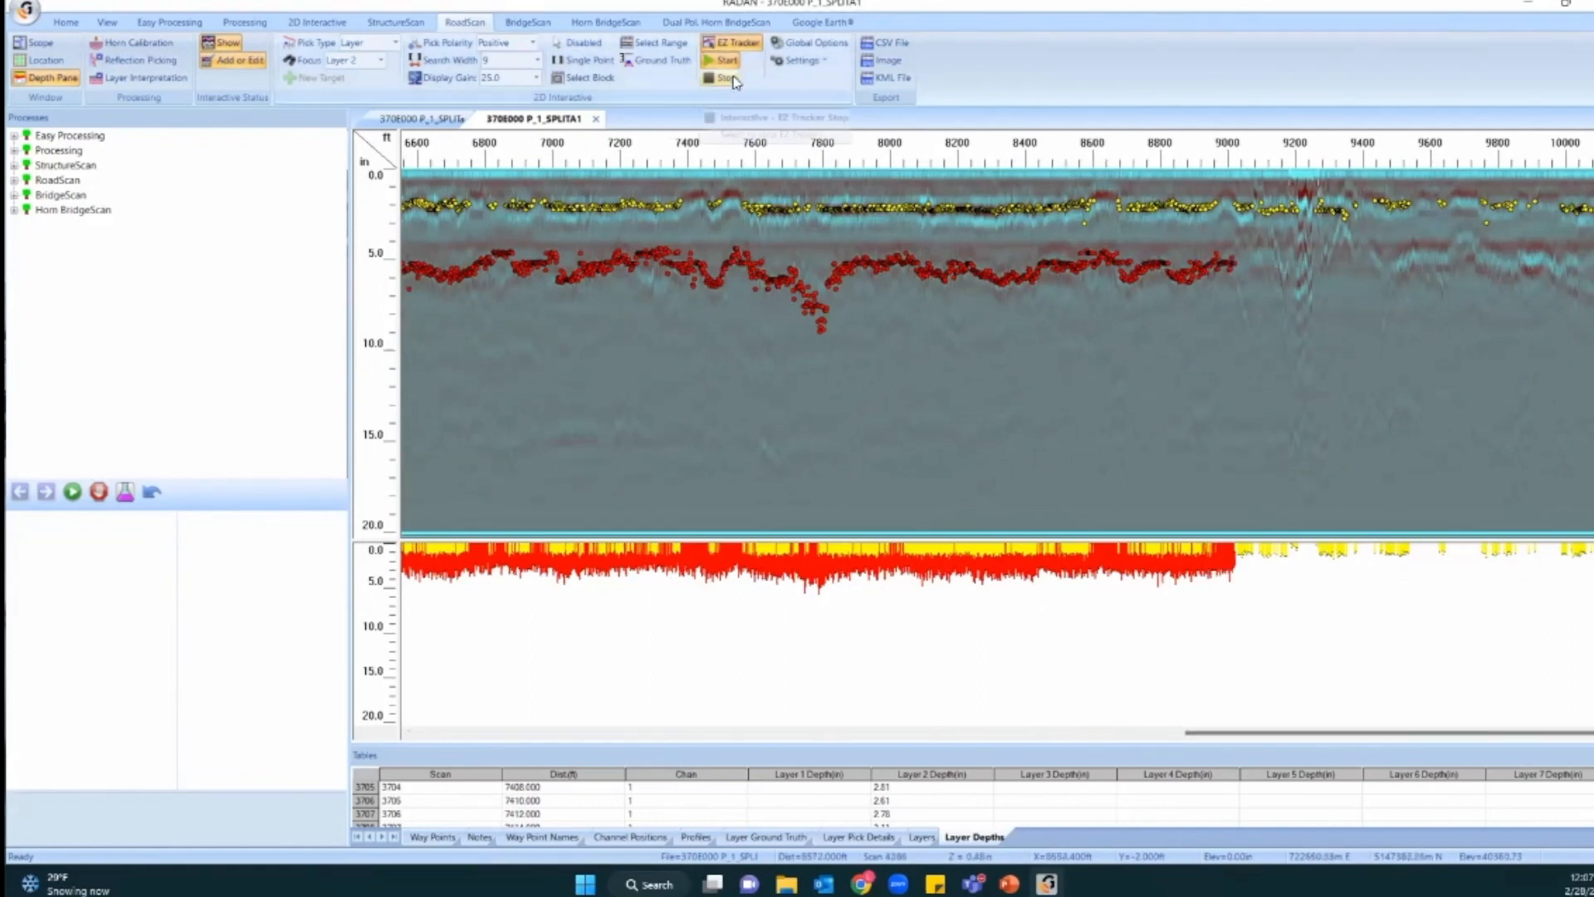
{"action": "left_click", "coordinate": [712, 60]}
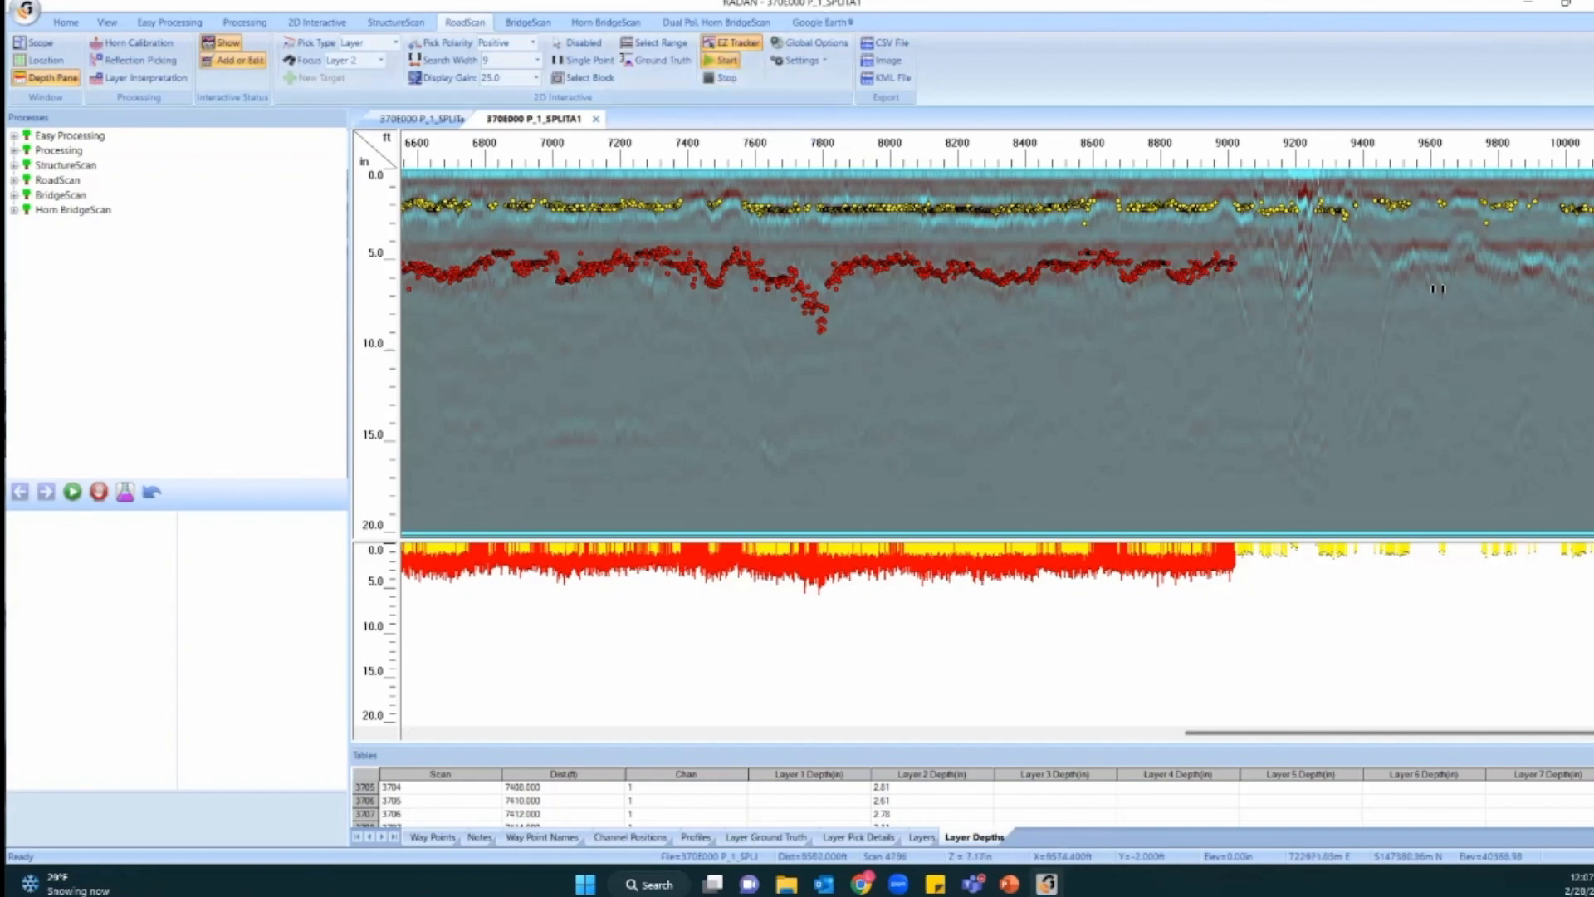
{"action": "left_click_drag", "start_coordinate": [1376, 253], "coordinate": [1593, 264]}
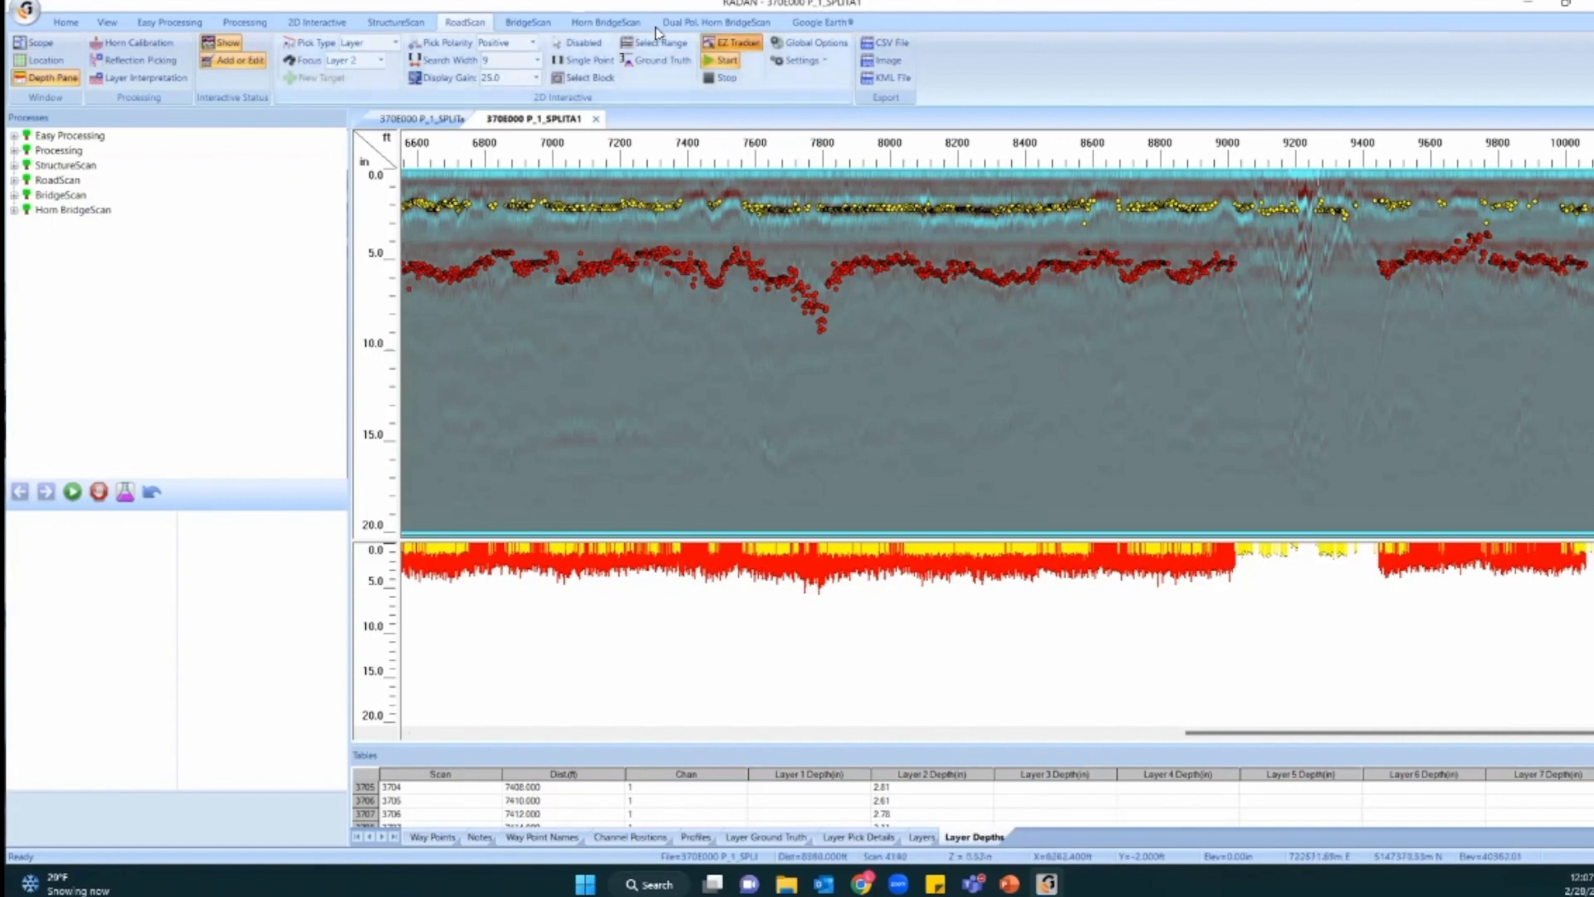
Review the Layer 2 picks along the whole profile, from the end back to the start.
{"action": "scroll", "coordinate": [805, 711], "scroll_direction": "left", "scroll_amount": 5}
{"action": "scroll", "coordinate": [806, 711], "scroll_direction": "left", "scroll_amount": 6}
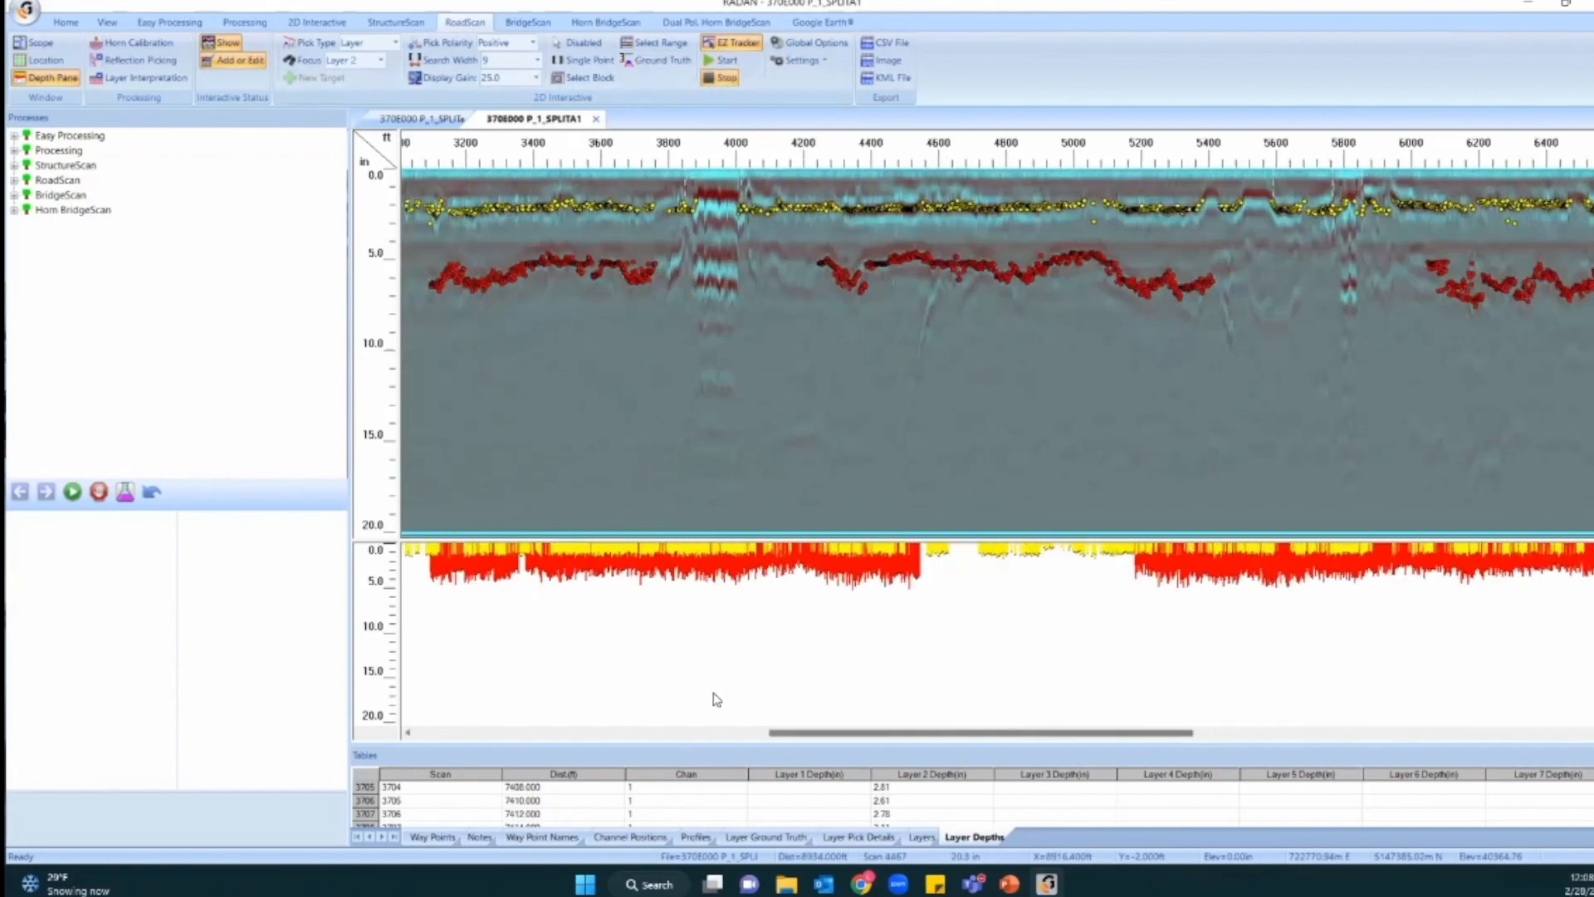
{"action": "scroll", "coordinate": [529, 705], "scroll_direction": "left", "scroll_amount": 3}
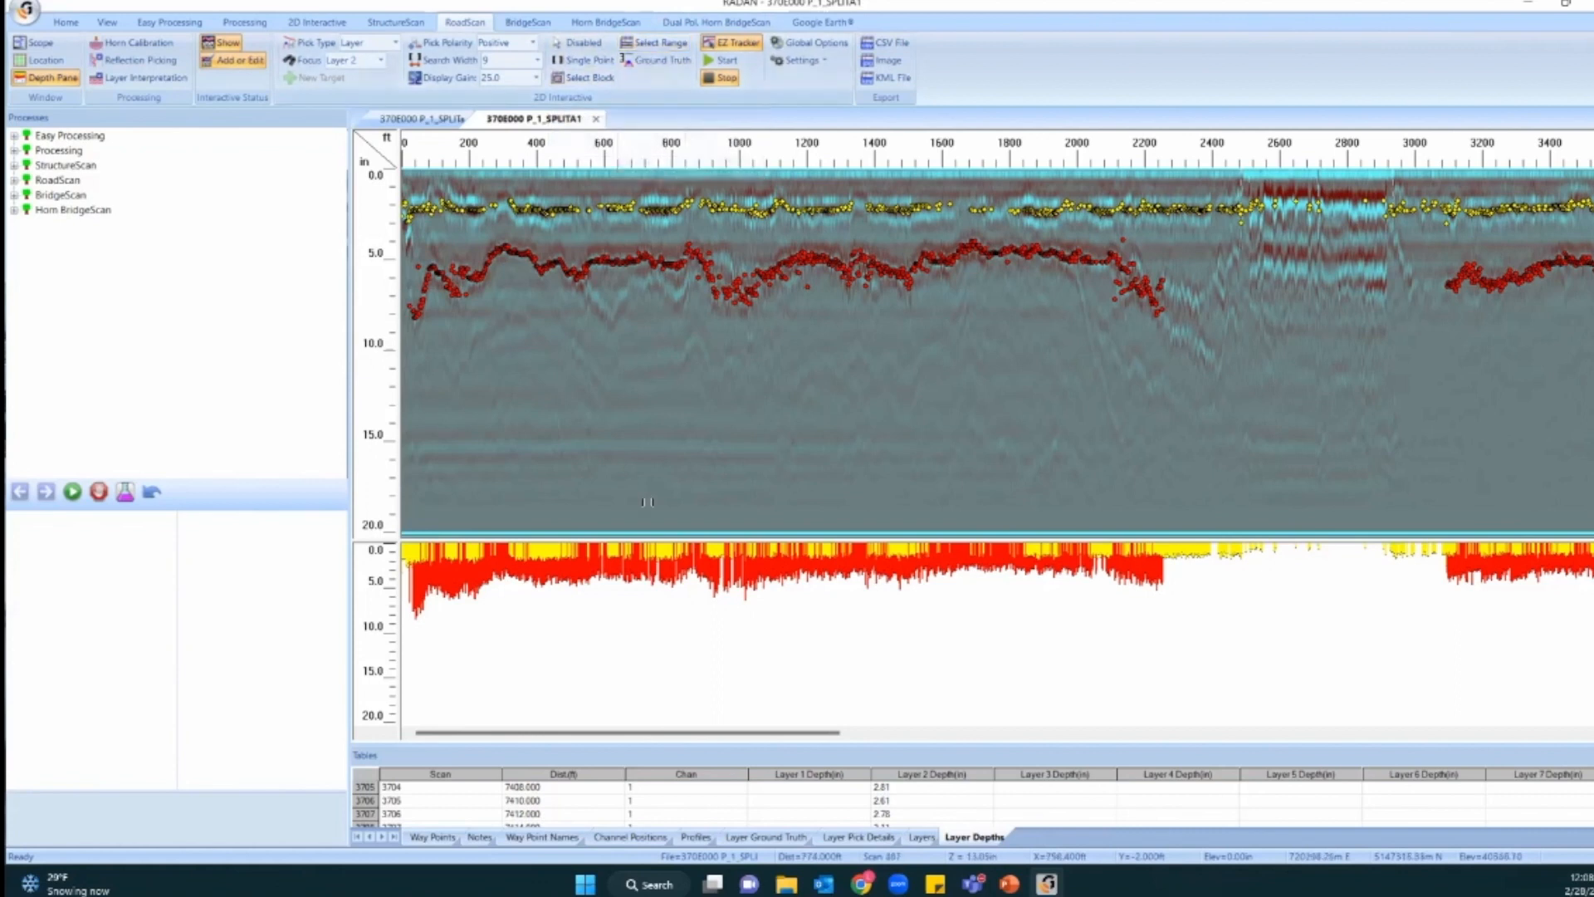
{"action": "left_click_drag", "start_coordinate": [611, 734], "coordinate": [1427, 708]}
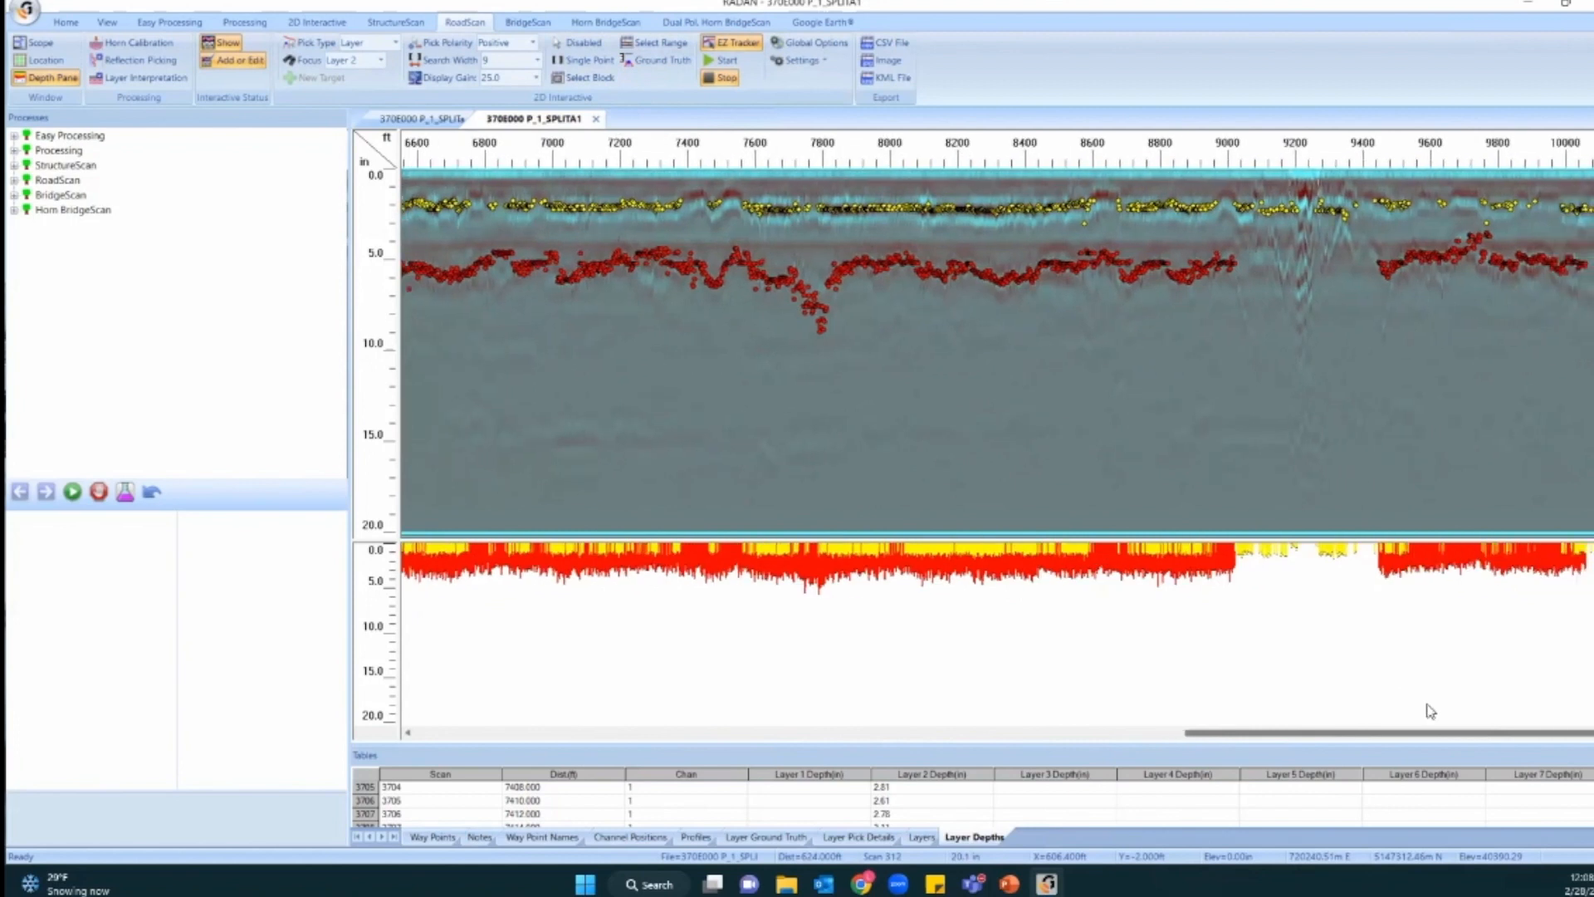
{"action": "left_click_drag", "start_coordinate": [1064, 702], "coordinate": [419, 736]}
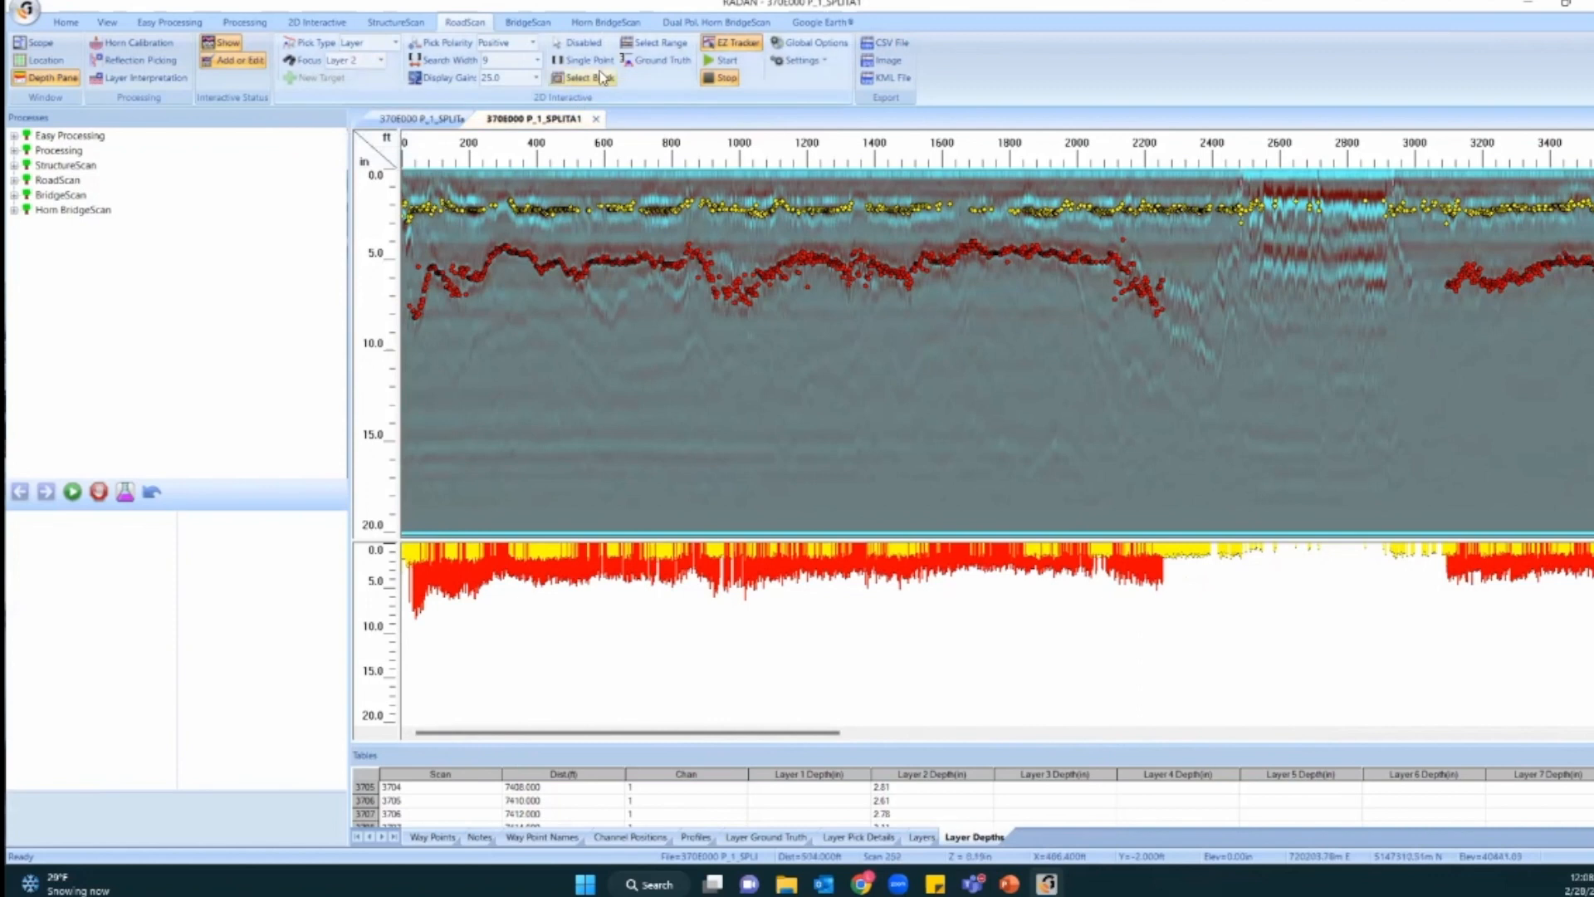
Range-select all Layer 2 picks between about 4 and 10 in depth and change their pick ID to Layer 3.
{"action": "left_click", "coordinate": [650, 42]}
{"action": "left_click_drag", "start_coordinate": [410, 233], "coordinate": [411, 274]}
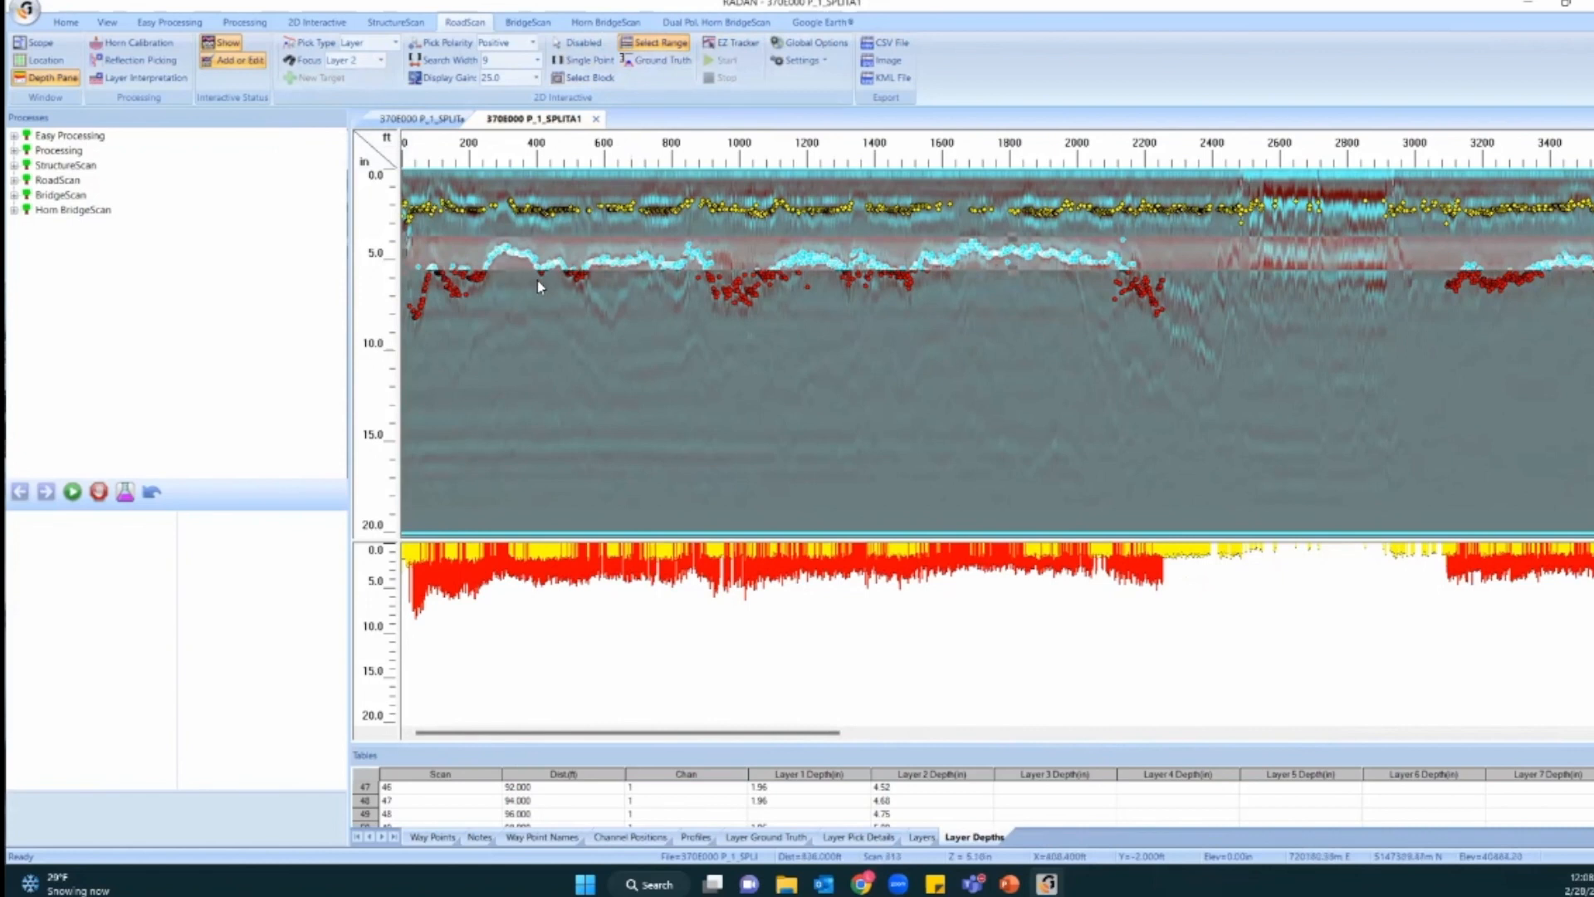
{"action": "left_click", "coordinate": [1012, 270]}
{"action": "scroll", "coordinate": [900, 731], "scroll_direction": "right", "scroll_amount": 3}
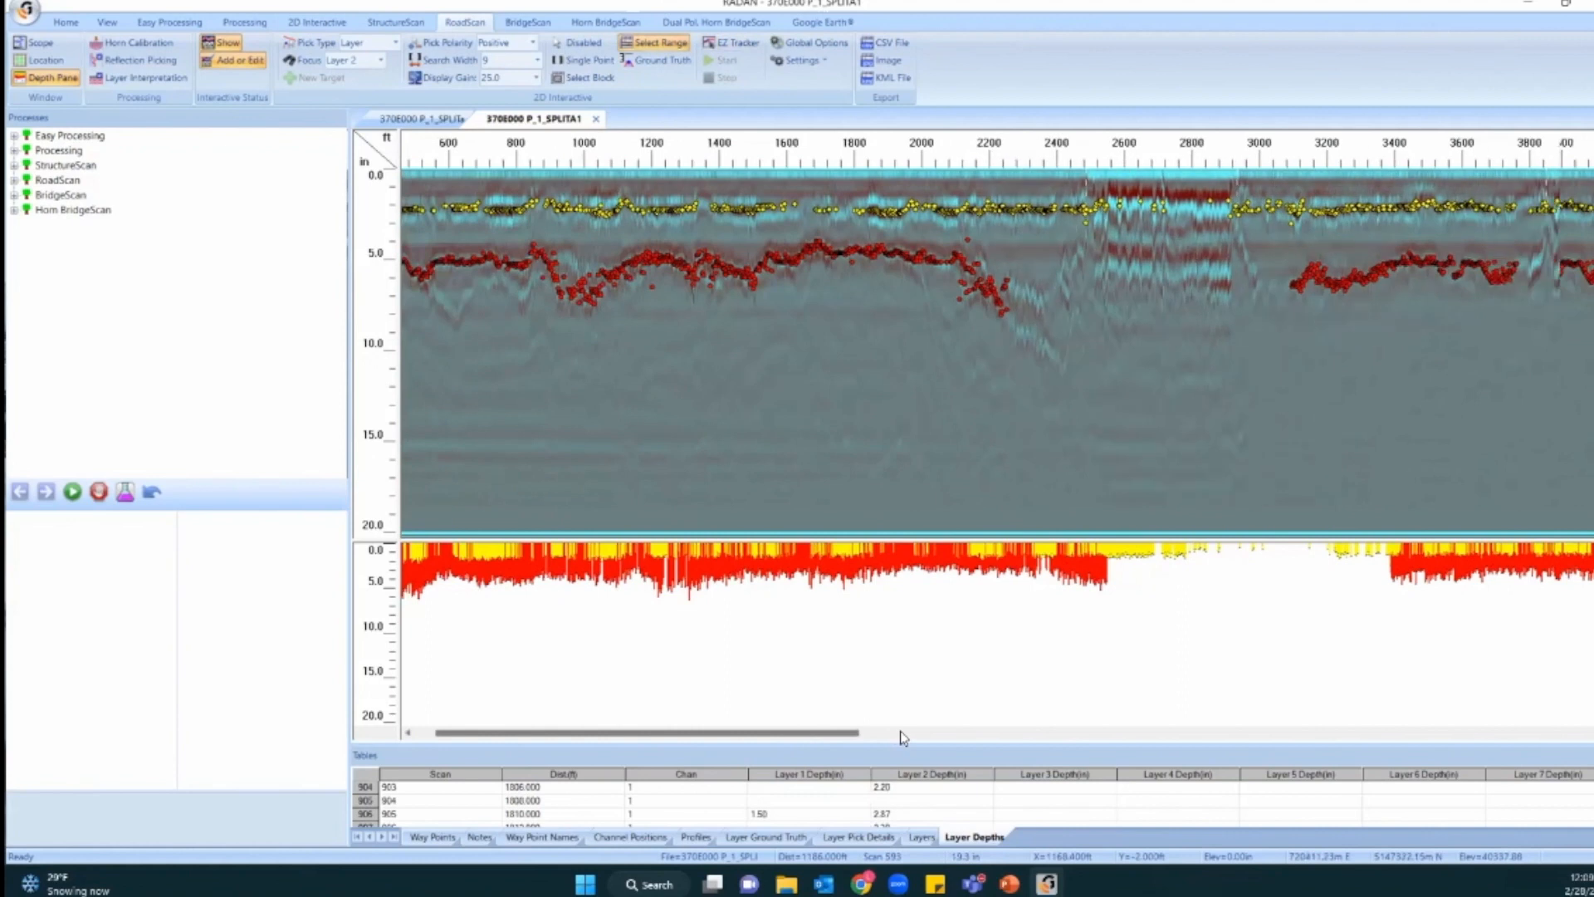
{"action": "scroll", "coordinate": [900, 731], "scroll_direction": "right", "scroll_amount": 15}
{"action": "left_click_drag", "start_coordinate": [1181, 760], "coordinate": [1593, 760]}
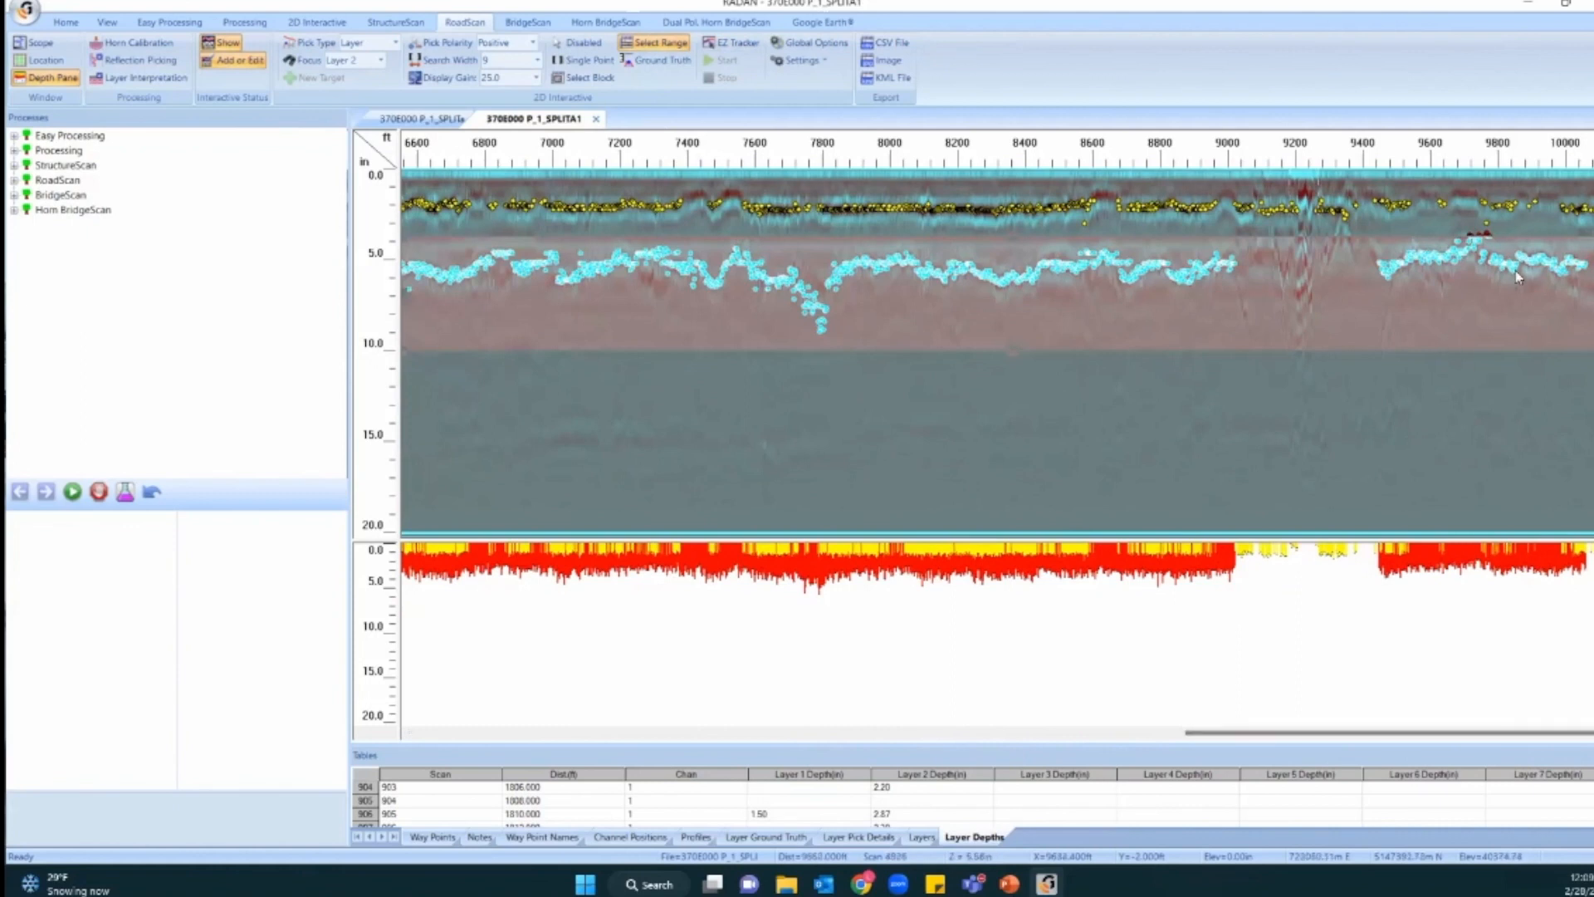
{"action": "left_click_drag", "start_coordinate": [1221, 732], "coordinate": [457, 730]}
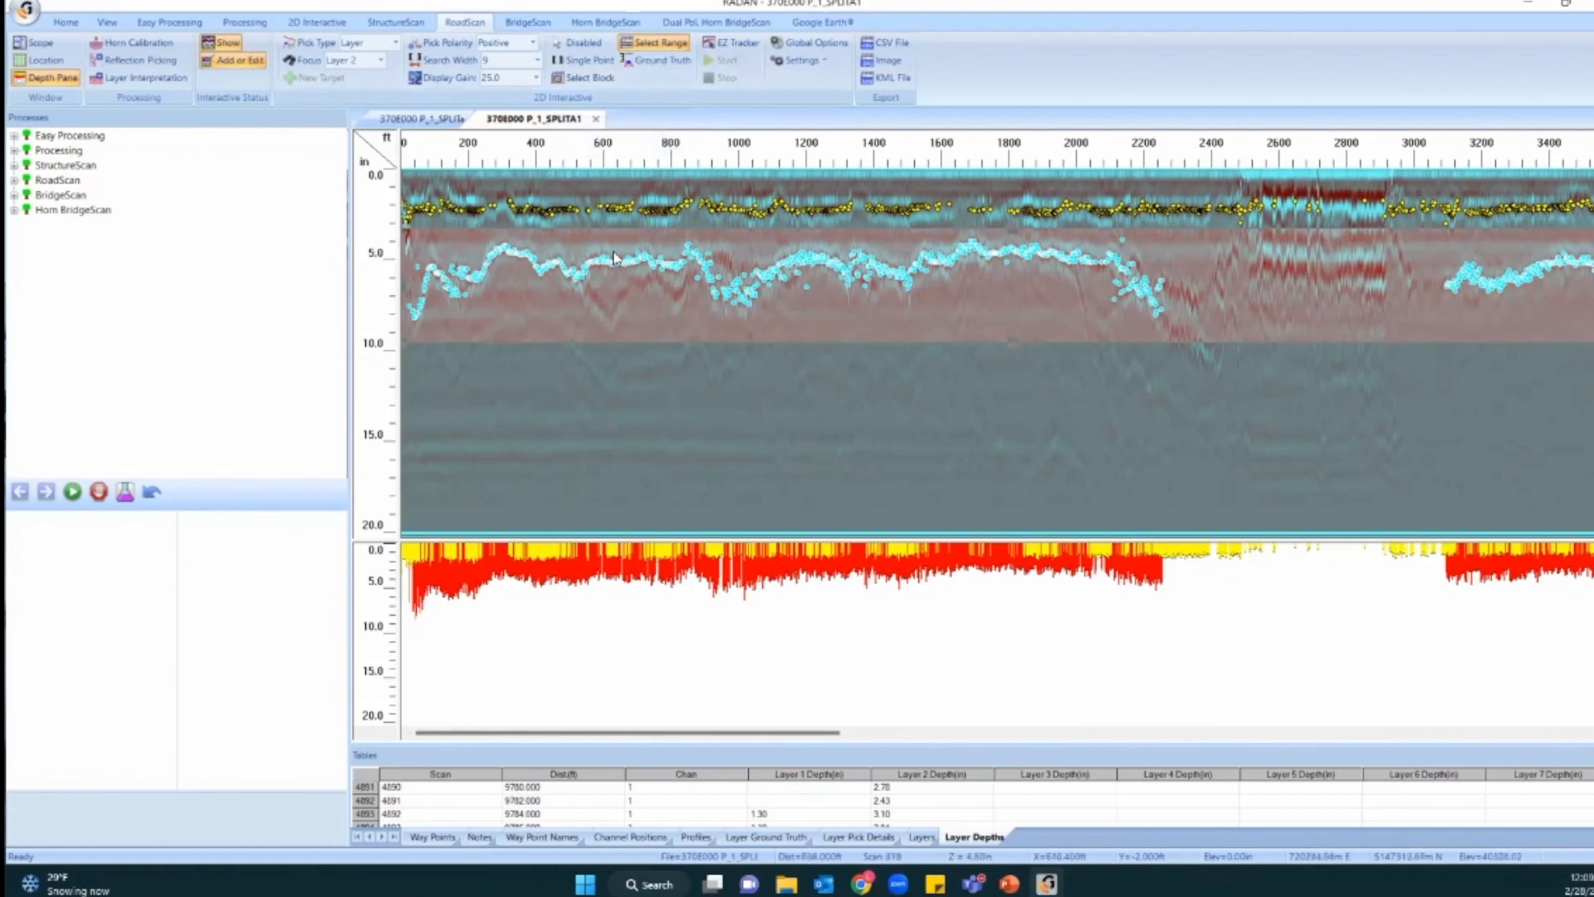
{"action": "right_click", "coordinate": [615, 291]}
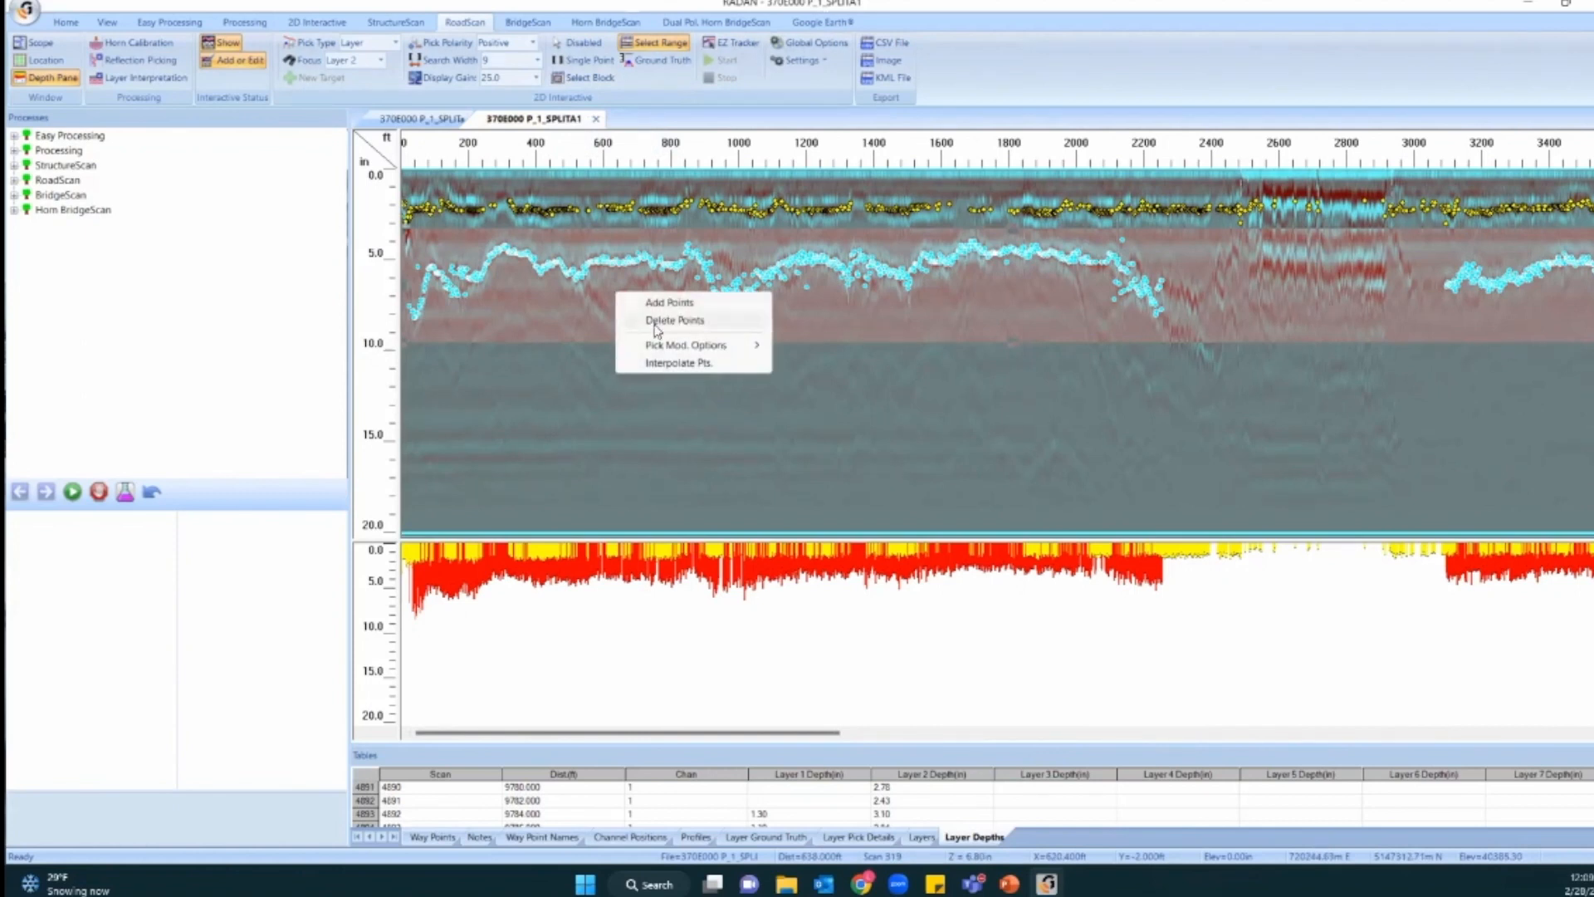
{"action": "mouse_move", "coordinate": [686, 346]}
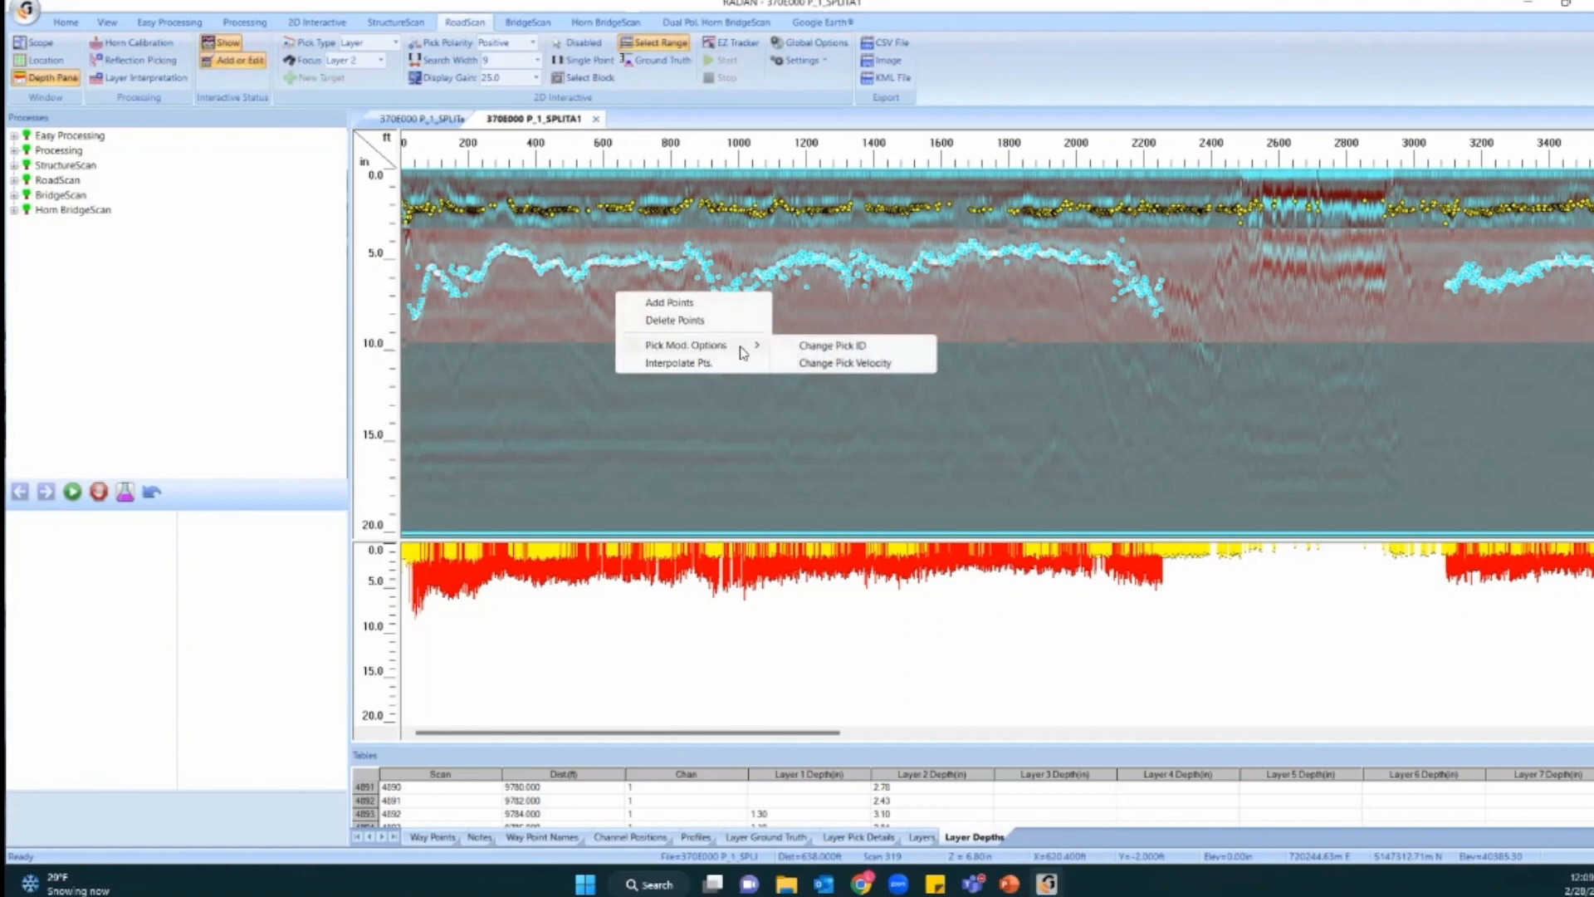
{"action": "left_click", "coordinate": [890, 346]}
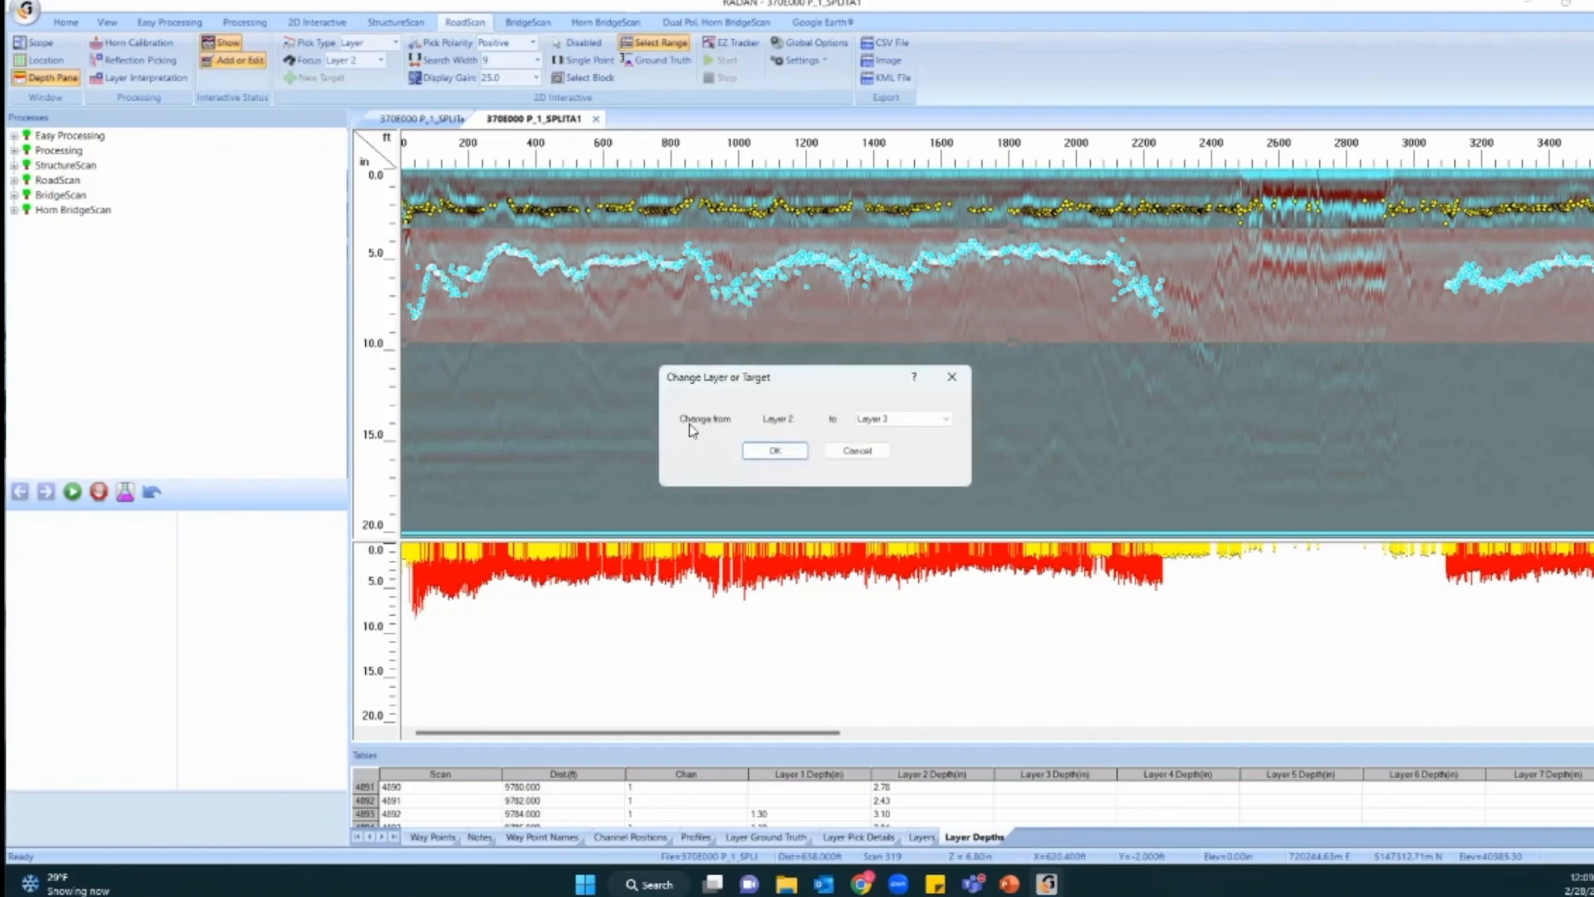
{"action": "left_click", "coordinate": [922, 418]}
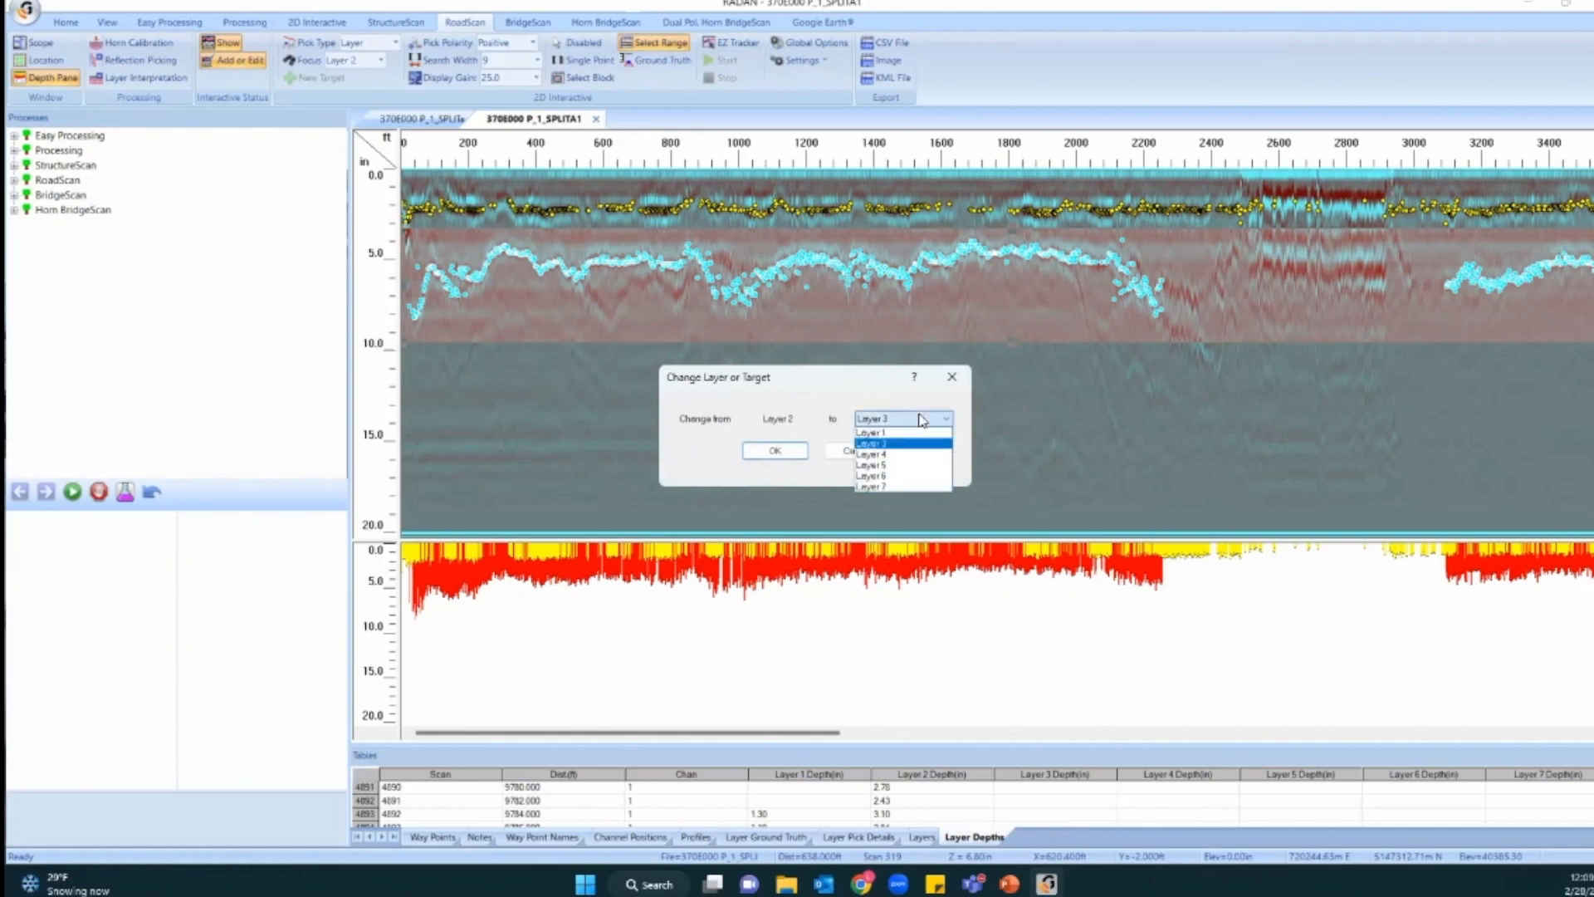
{"action": "left_click", "coordinate": [895, 442]}
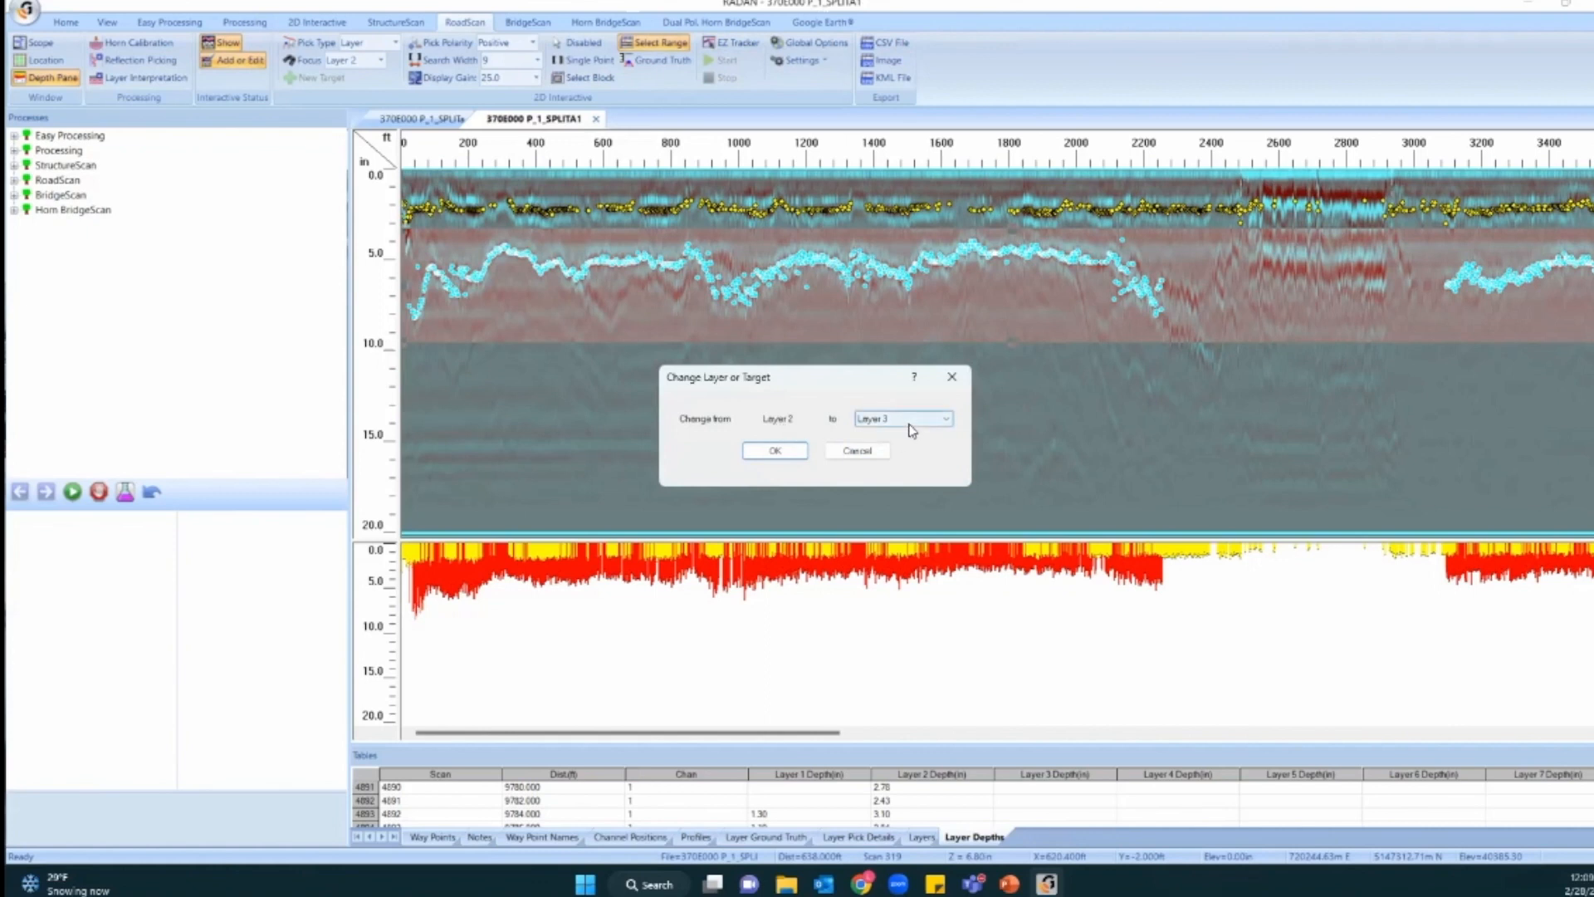
{"action": "left_click", "coordinate": [775, 456]}
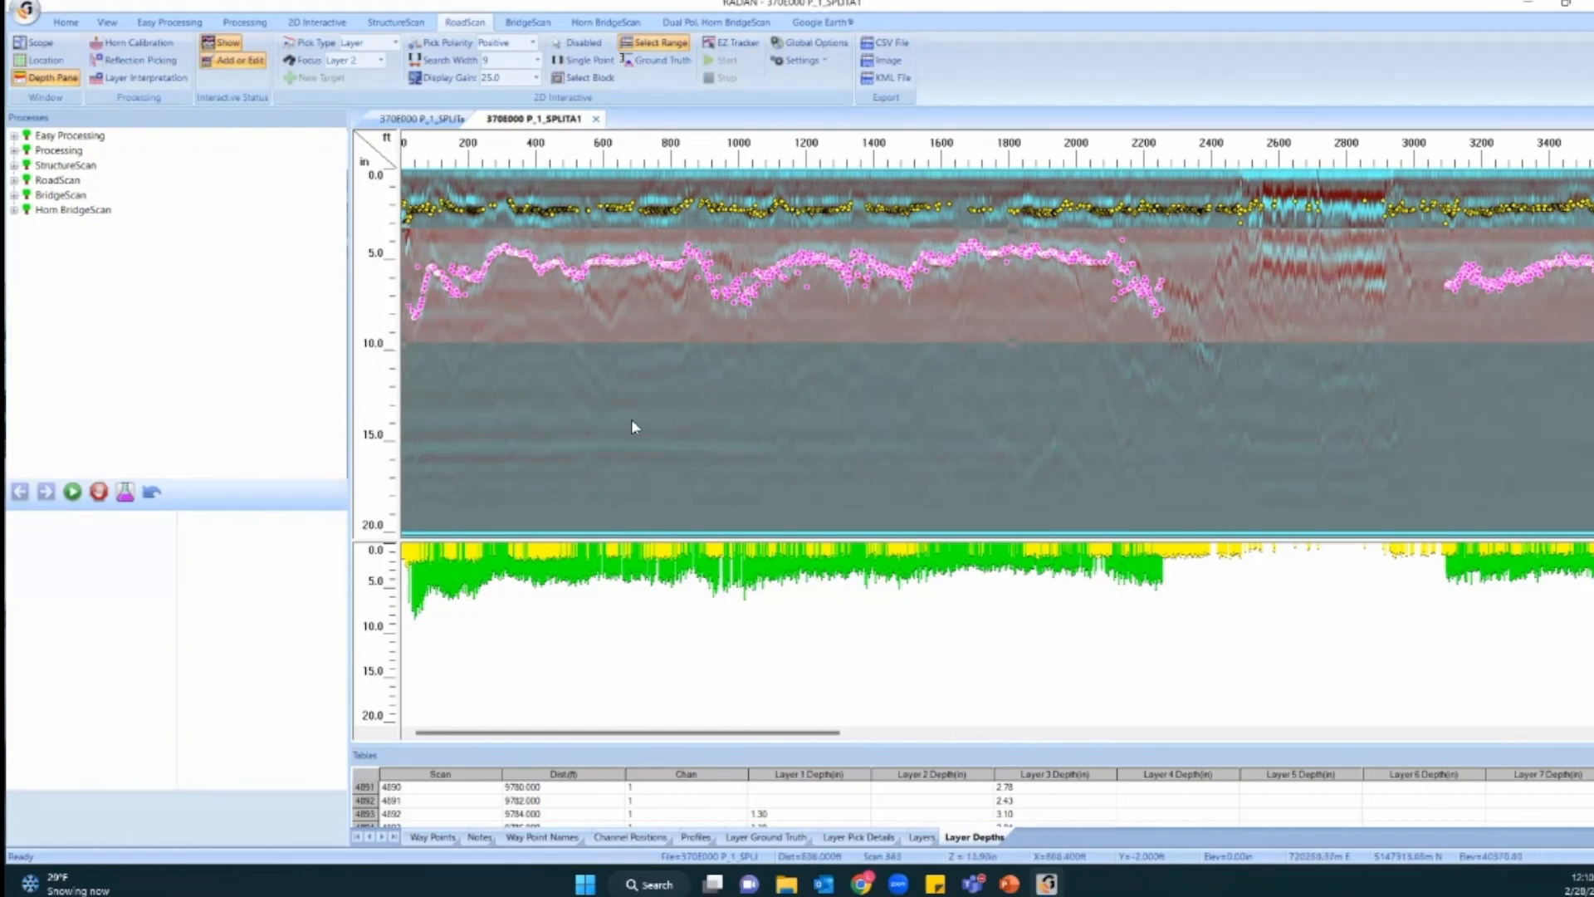
{"action": "left_click", "coordinate": [578, 42]}
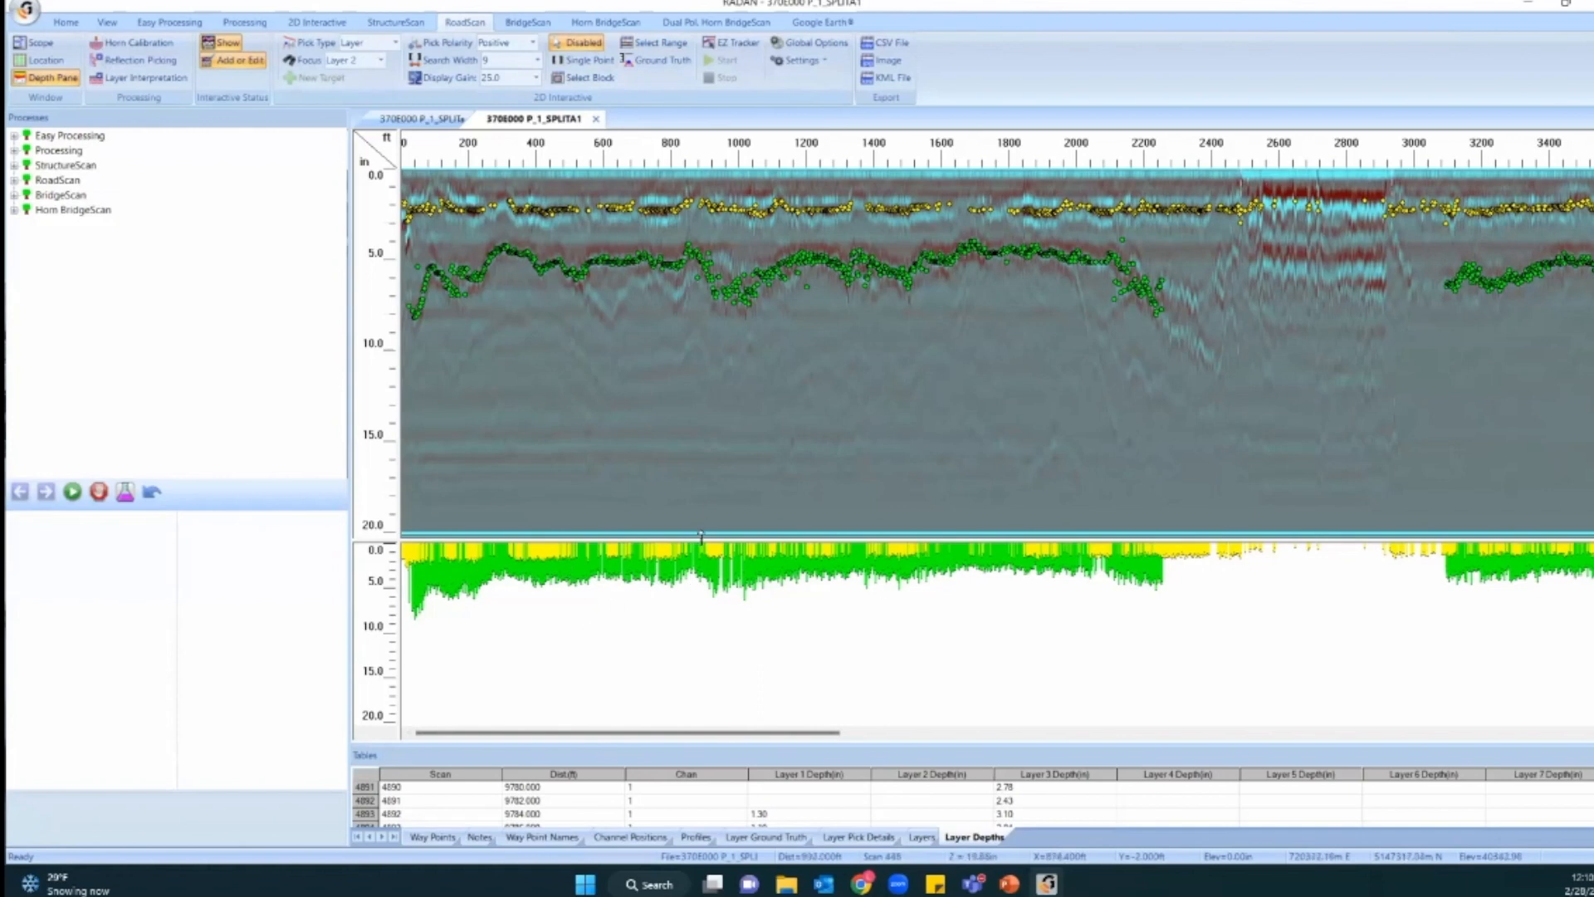
Enlarge the data tables area and display the Layers table with the layer names and colors.
{"action": "left_click_drag", "start_coordinate": [496, 742], "coordinate": [479, 680]}
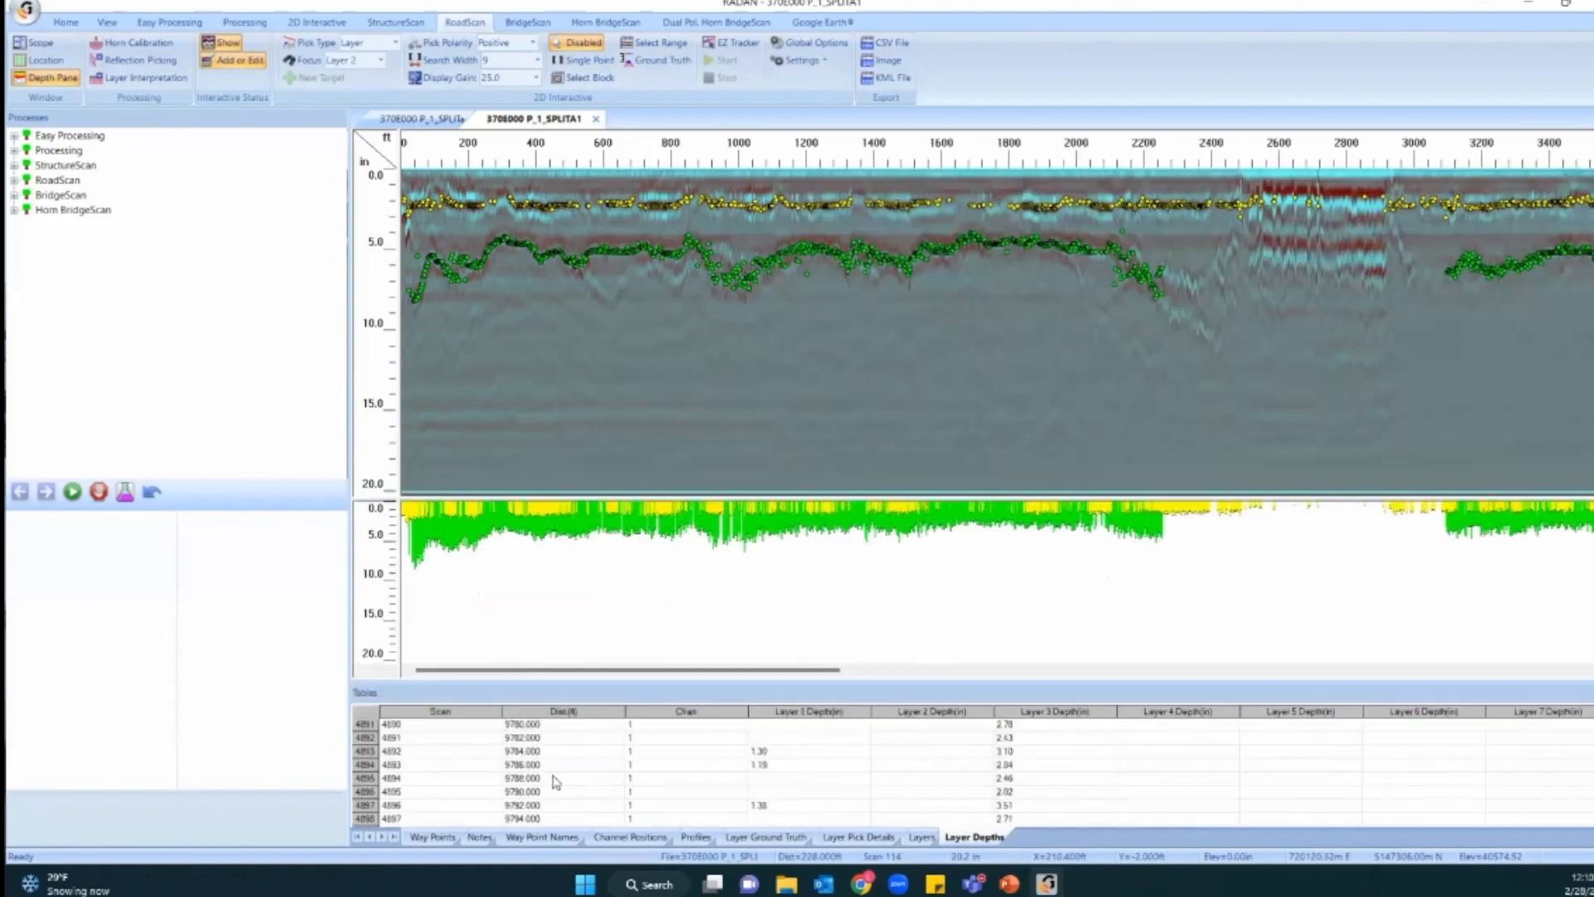
{"action": "left_click", "coordinate": [63, 23]}
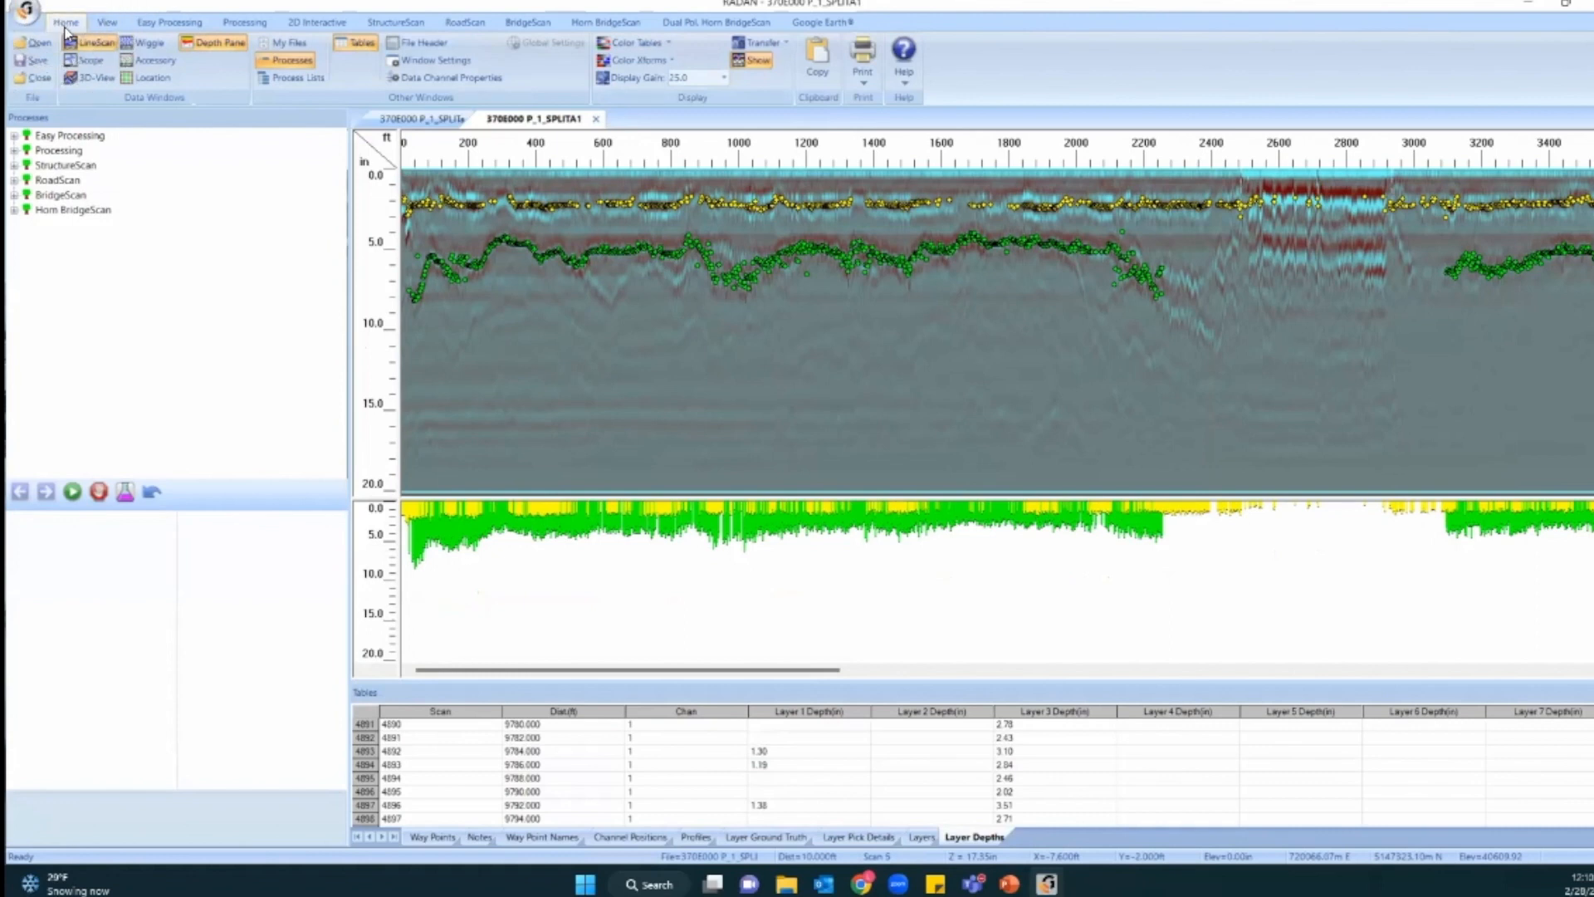
{"action": "left_click", "coordinate": [353, 50]}
{"action": "left_click", "coordinate": [922, 838]}
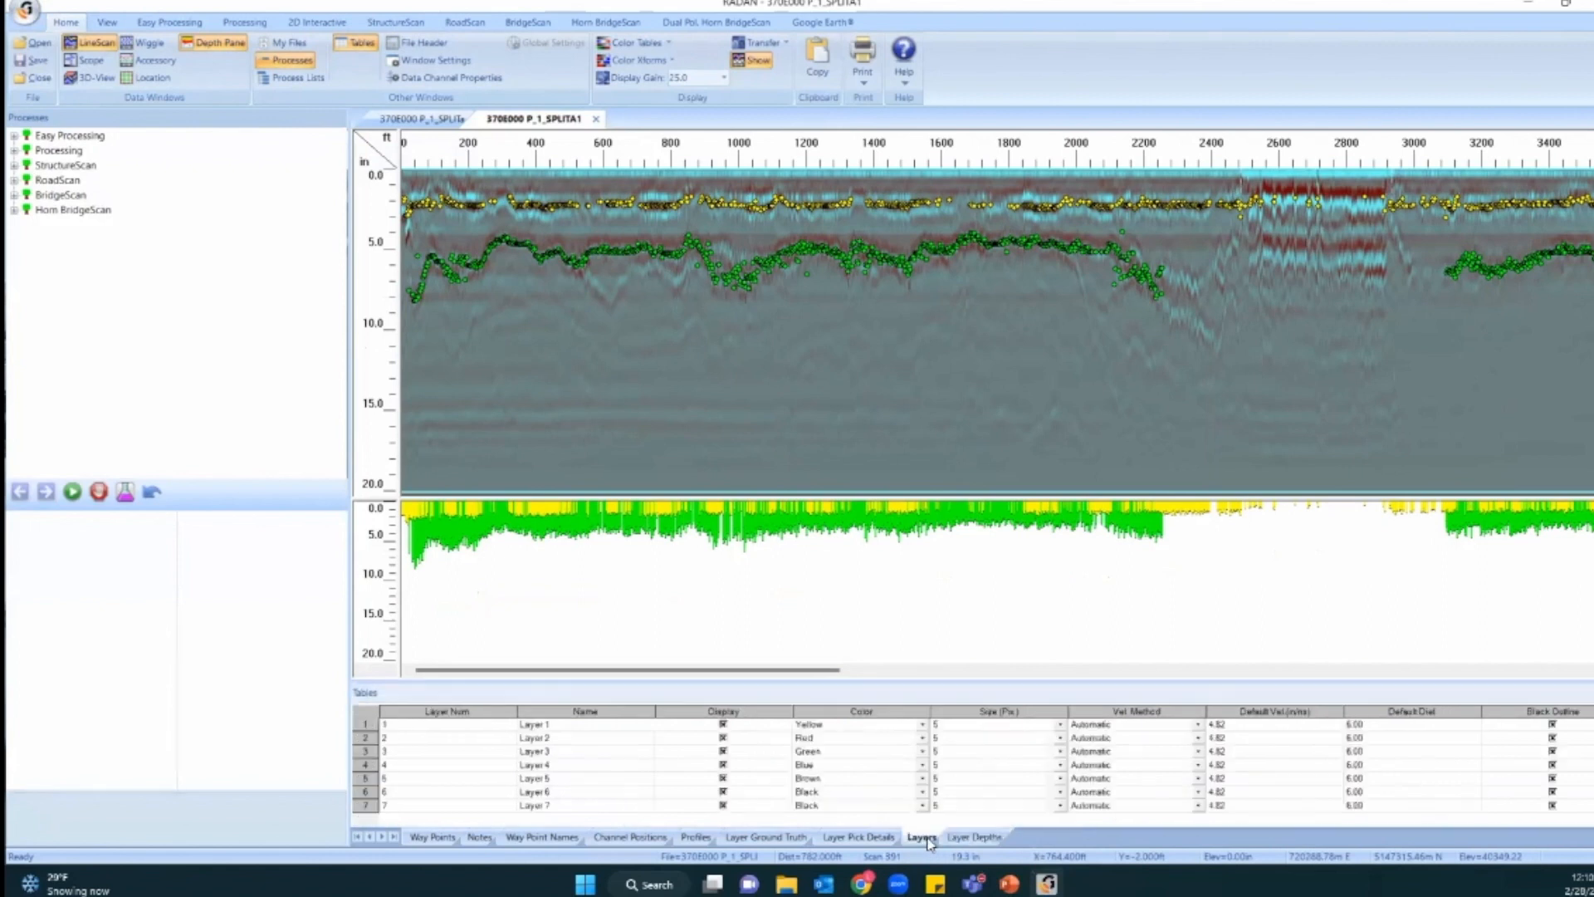
{"action": "left_click", "coordinate": [874, 837]}
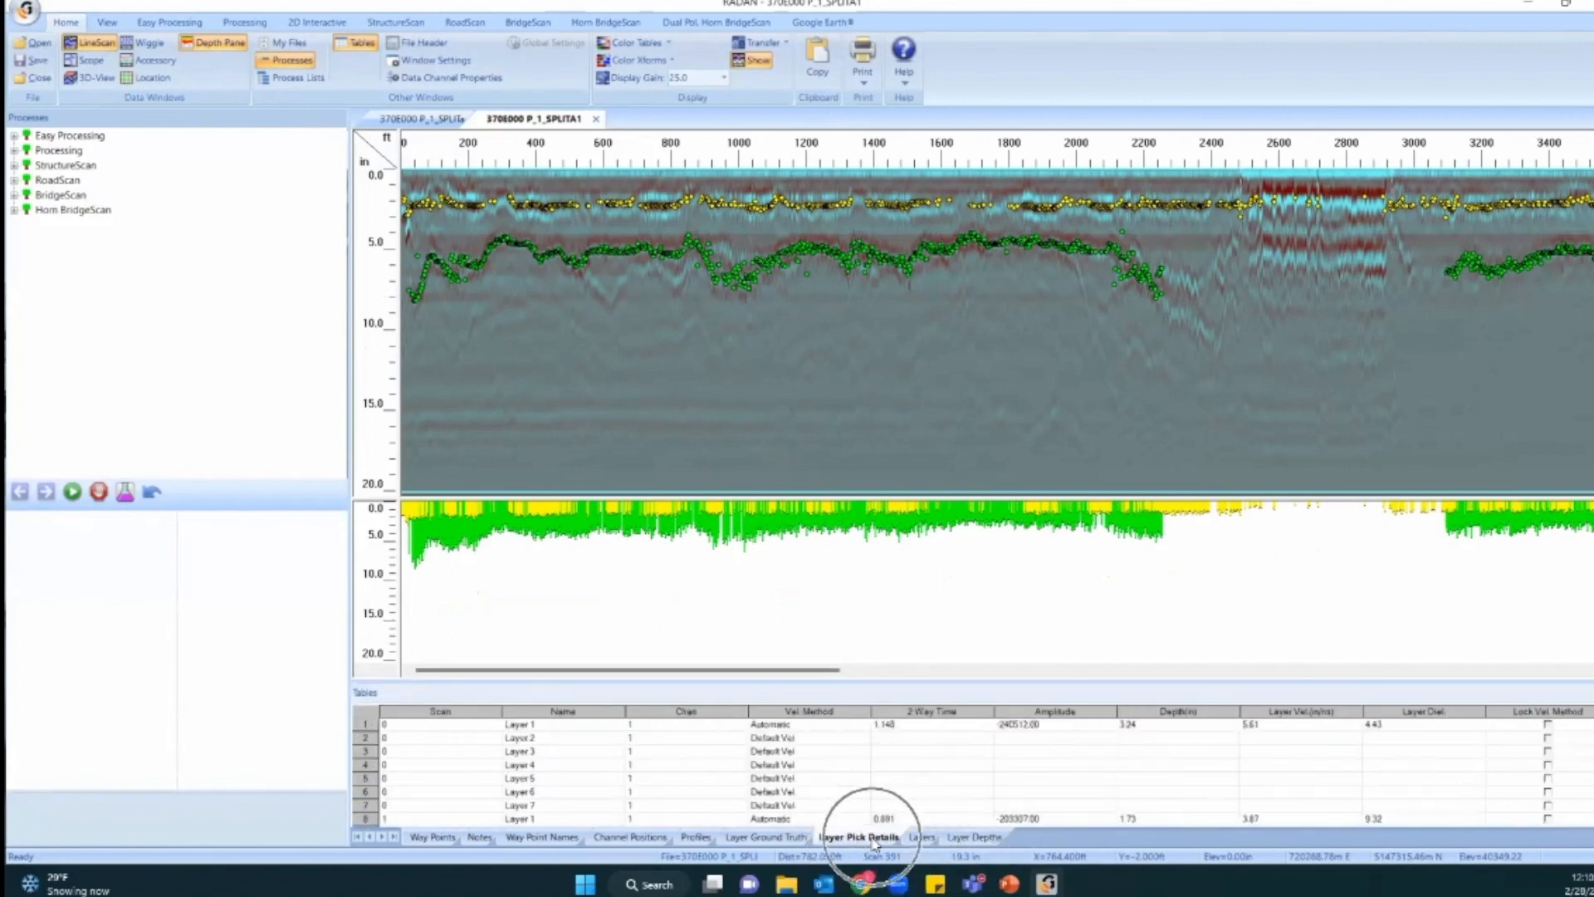
{"action": "left_click", "coordinate": [919, 837]}
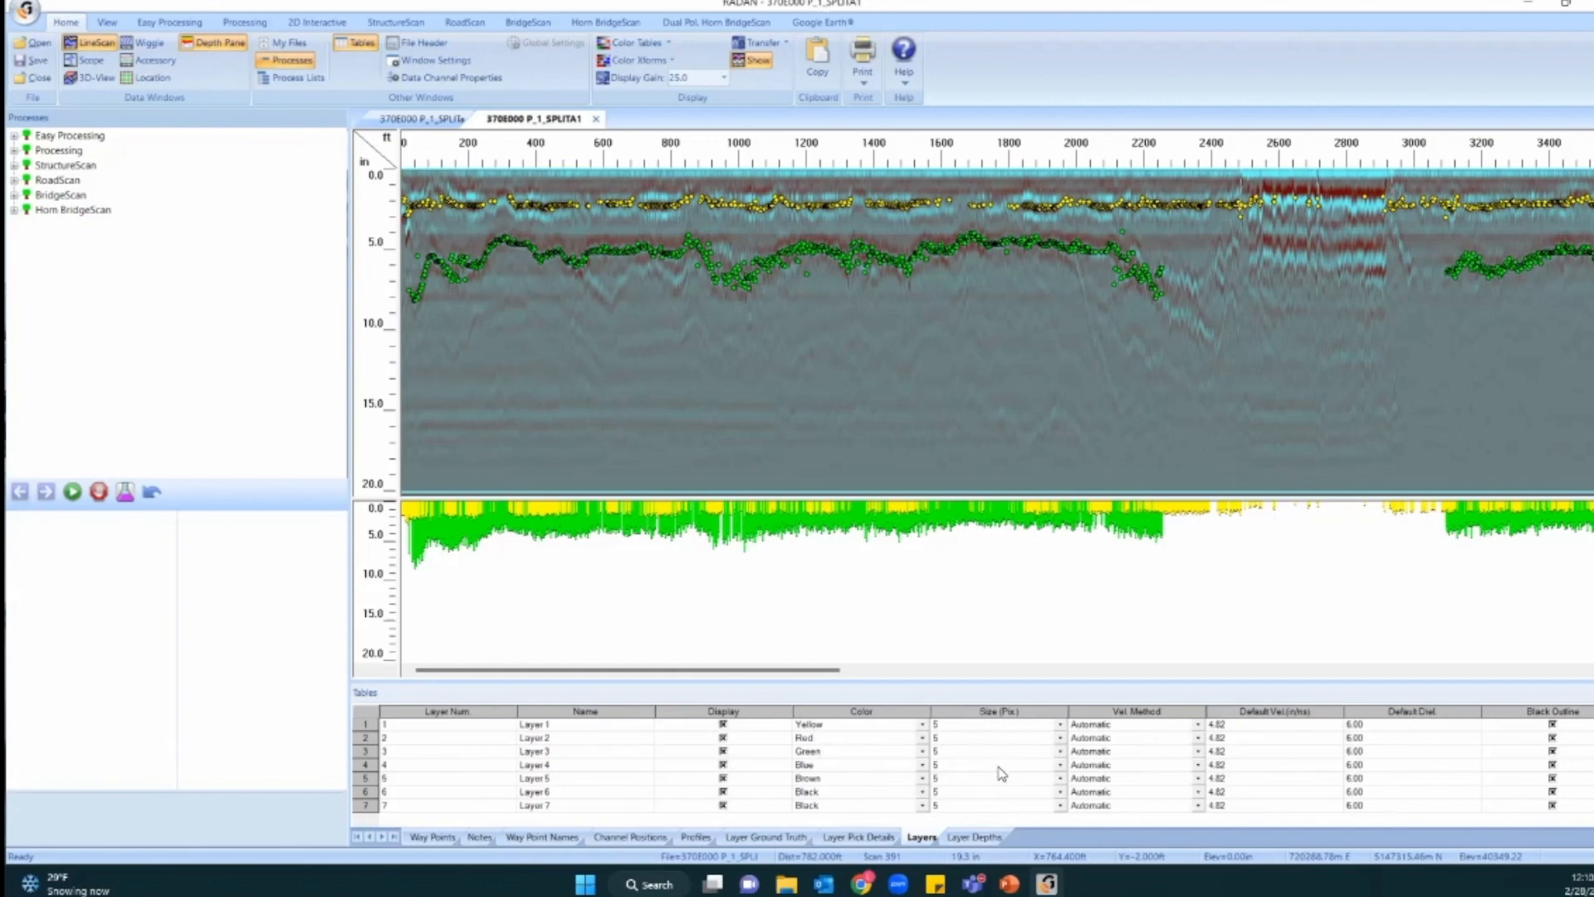
Rename Layer 1 as Gravel and check the new name among the focus layer choices.
{"action": "left_click", "coordinate": [737, 267]}
{"action": "left_click", "coordinate": [553, 728]}
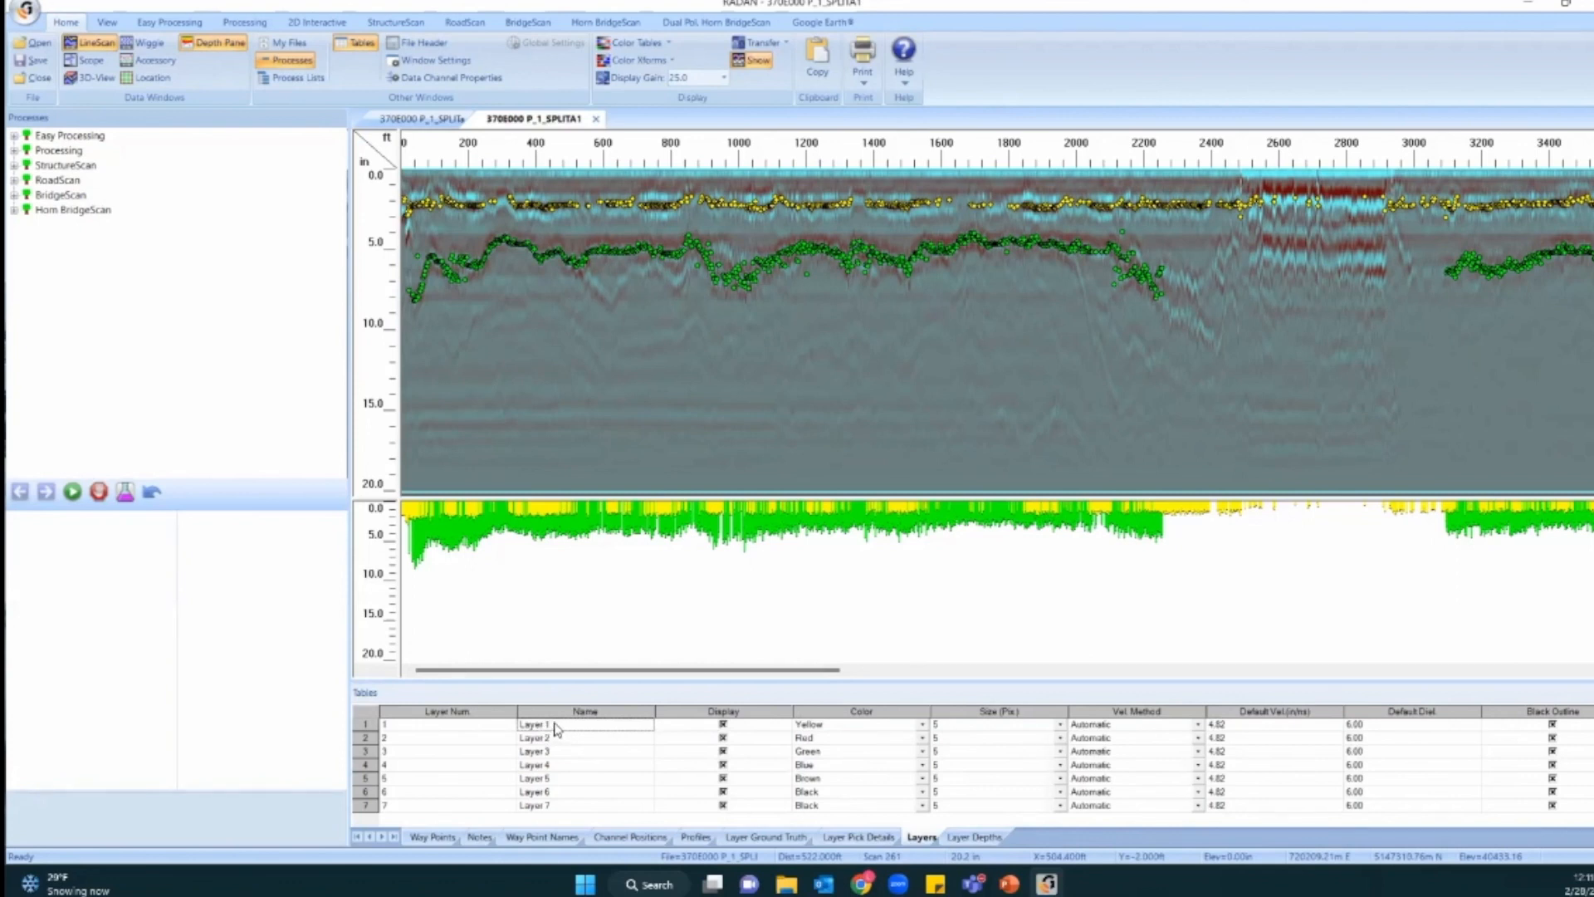
{"action": "double_click", "coordinate": [555, 728]}
{"action": "type", "text": "Gravel"}
{"action": "left_click", "coordinate": [581, 739]}
{"action": "left_click", "coordinate": [449, 21]}
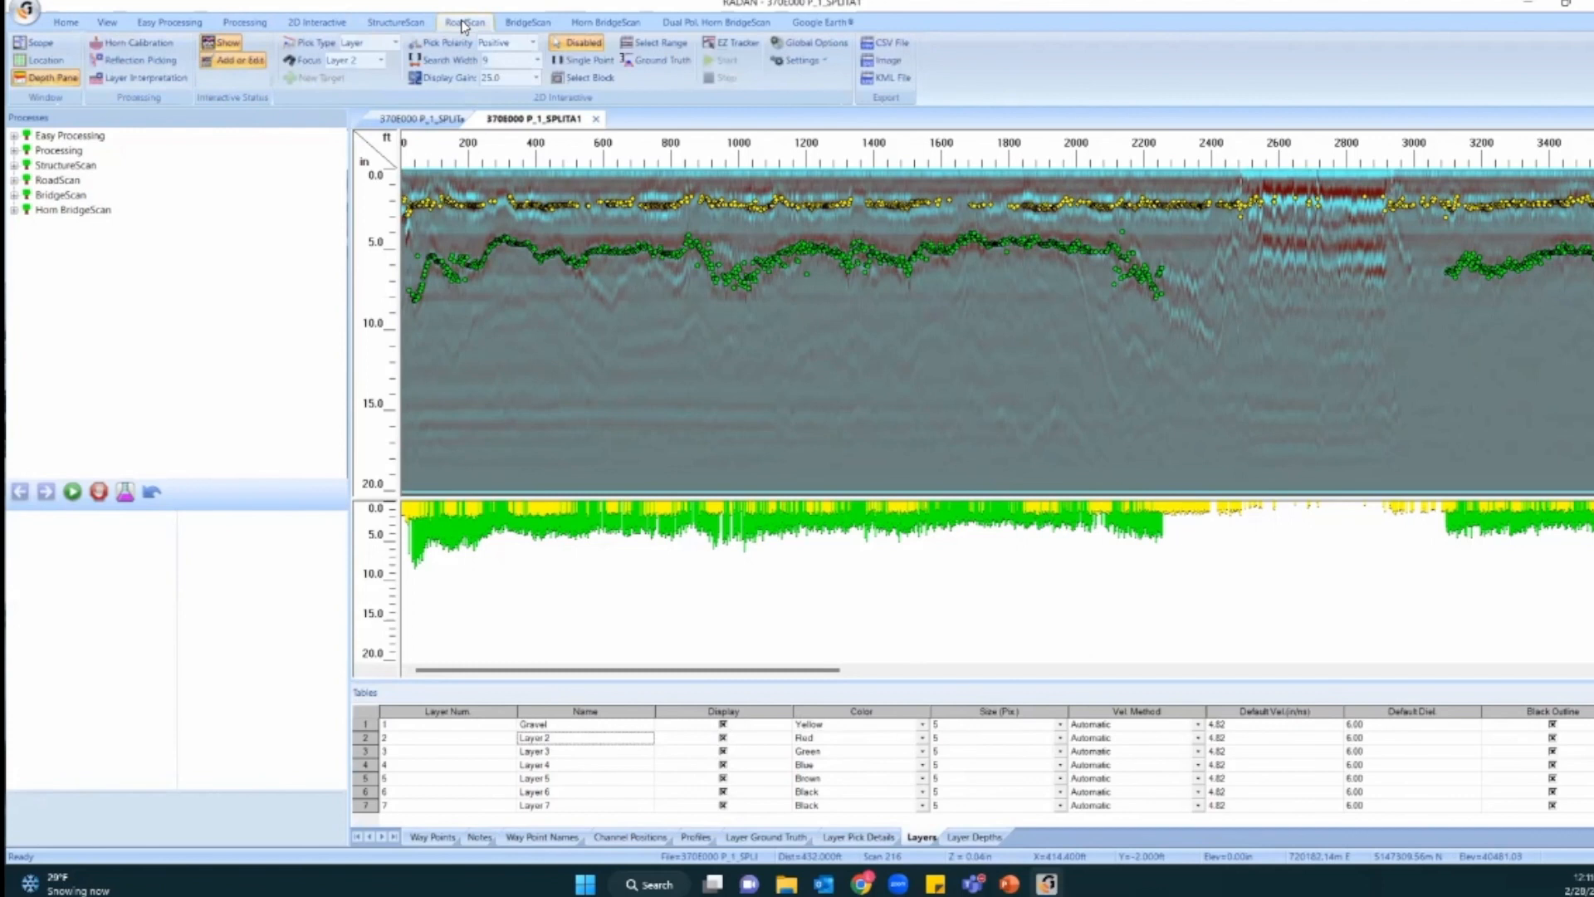
{"action": "left_click", "coordinate": [381, 60]}
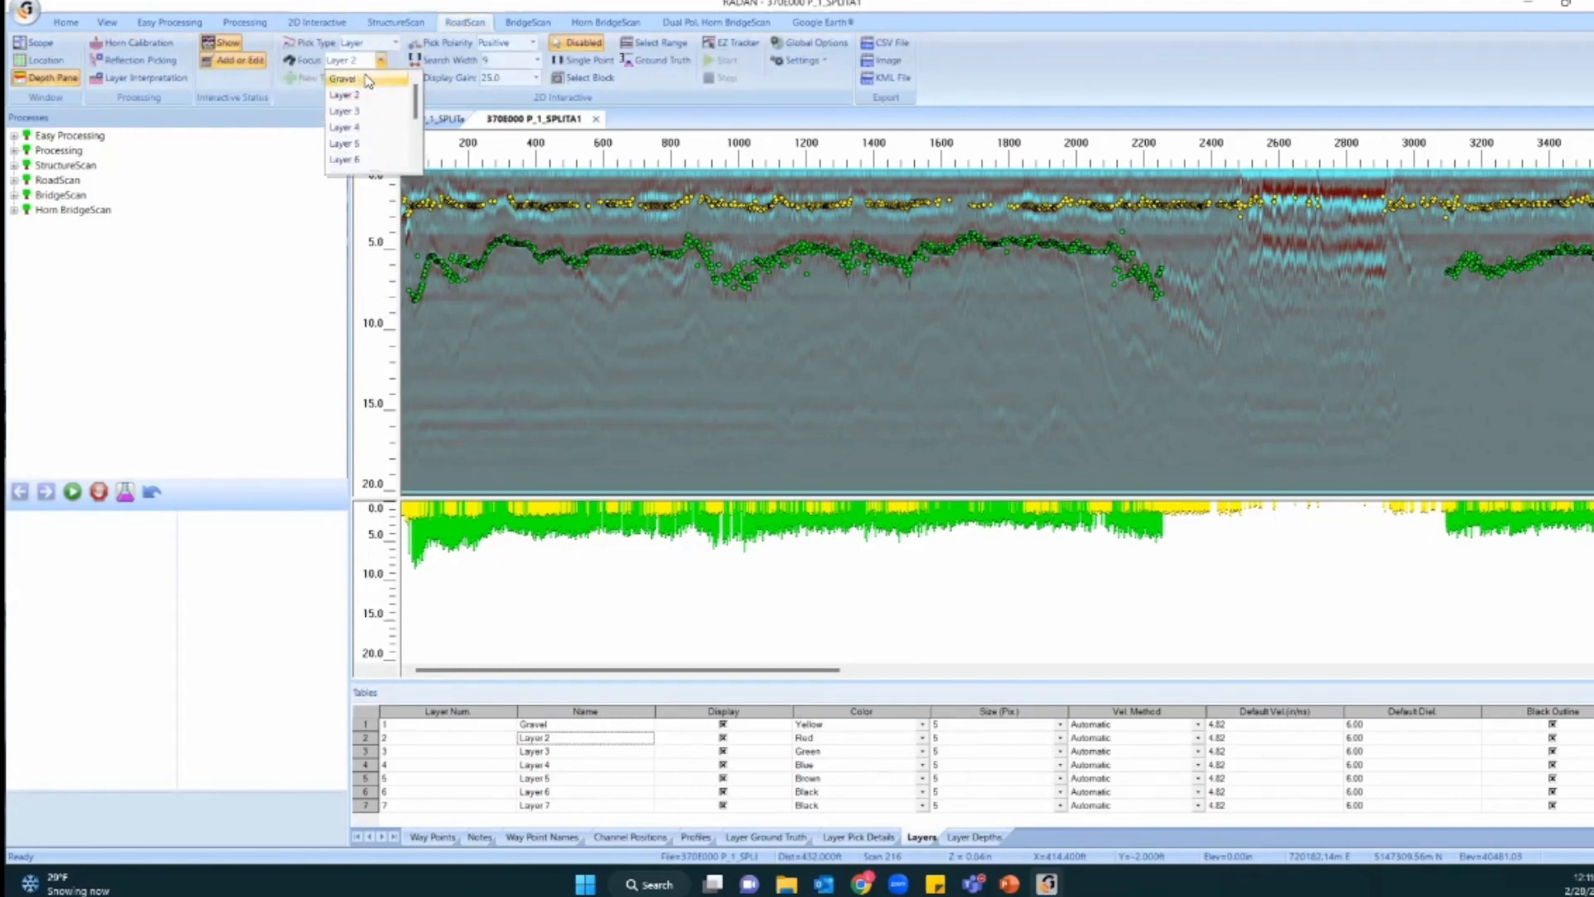
{"action": "left_click", "coordinate": [380, 60]}
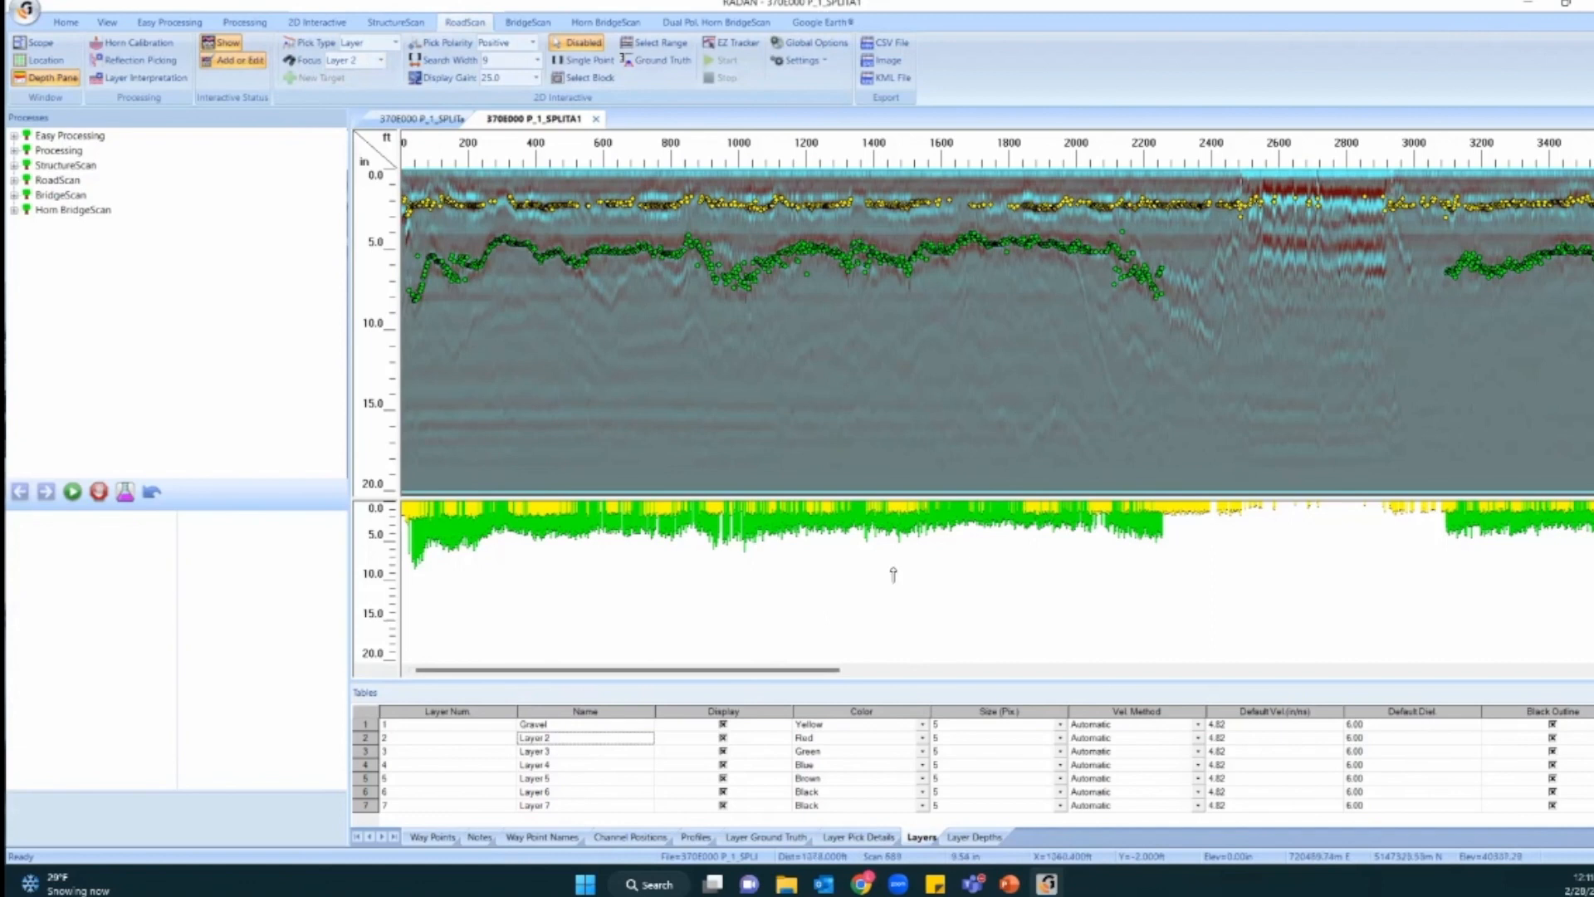
Restore the first layer's name to Layer 1 in the Layers table.
{"action": "left_click", "coordinate": [578, 765]}
{"action": "left_click", "coordinate": [571, 725]}
{"action": "left_click", "coordinate": [586, 724]}
{"action": "type", "text": "Layer 1"}
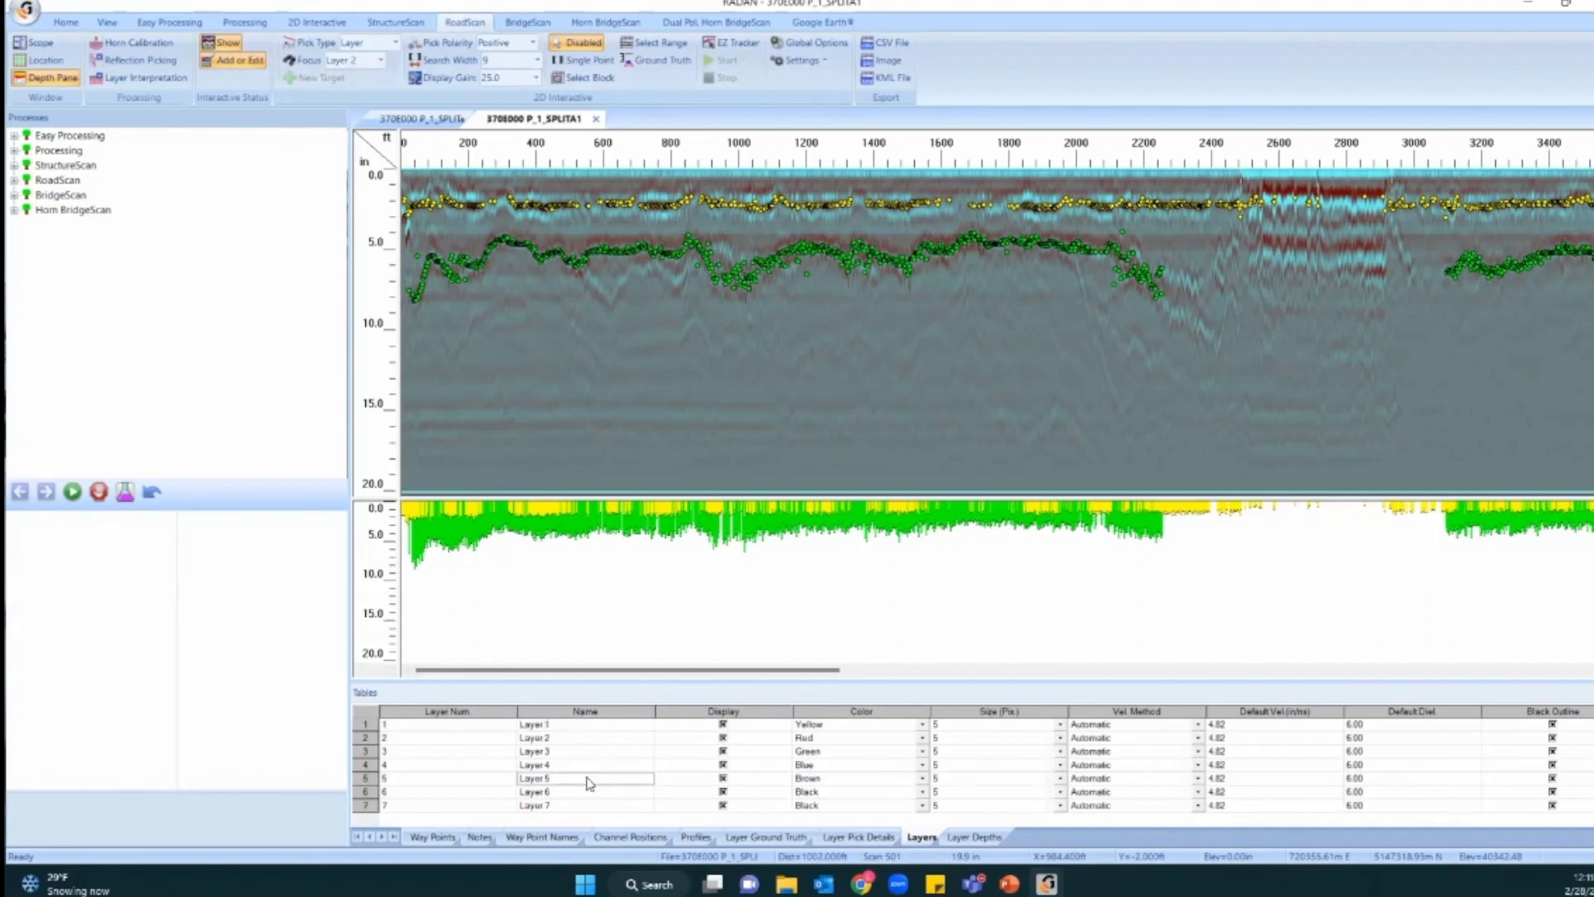
Set the color of Layer 1 to Green and the color of Layer 3 to Brown.
{"action": "left_click", "coordinate": [843, 725]}
{"action": "left_click", "coordinate": [920, 726]}
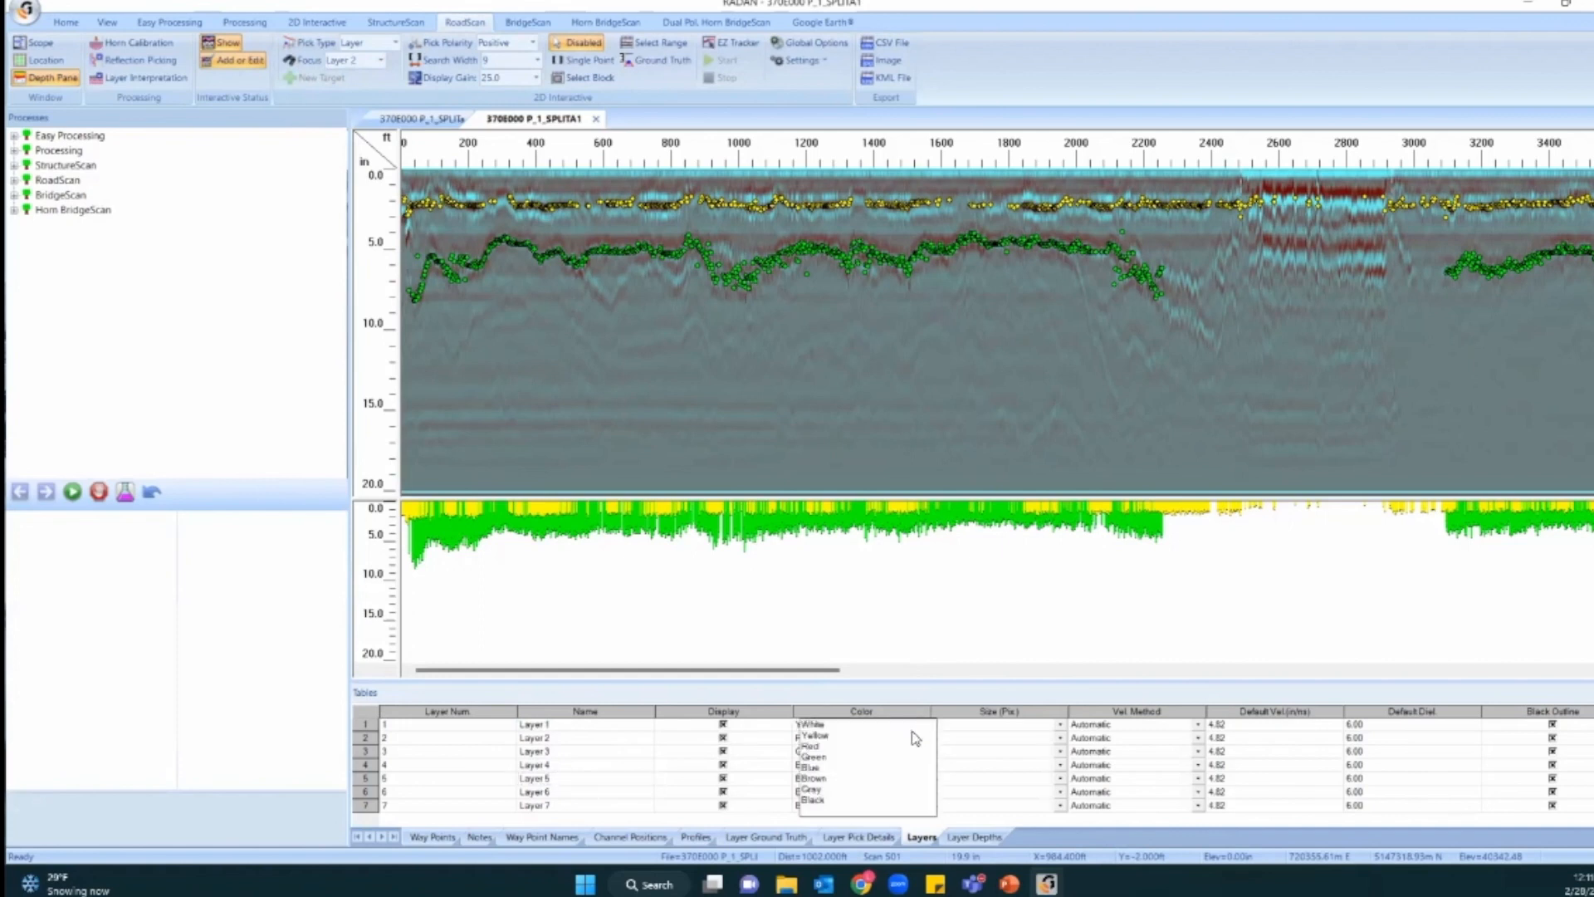
{"action": "left_click", "coordinate": [911, 764]}
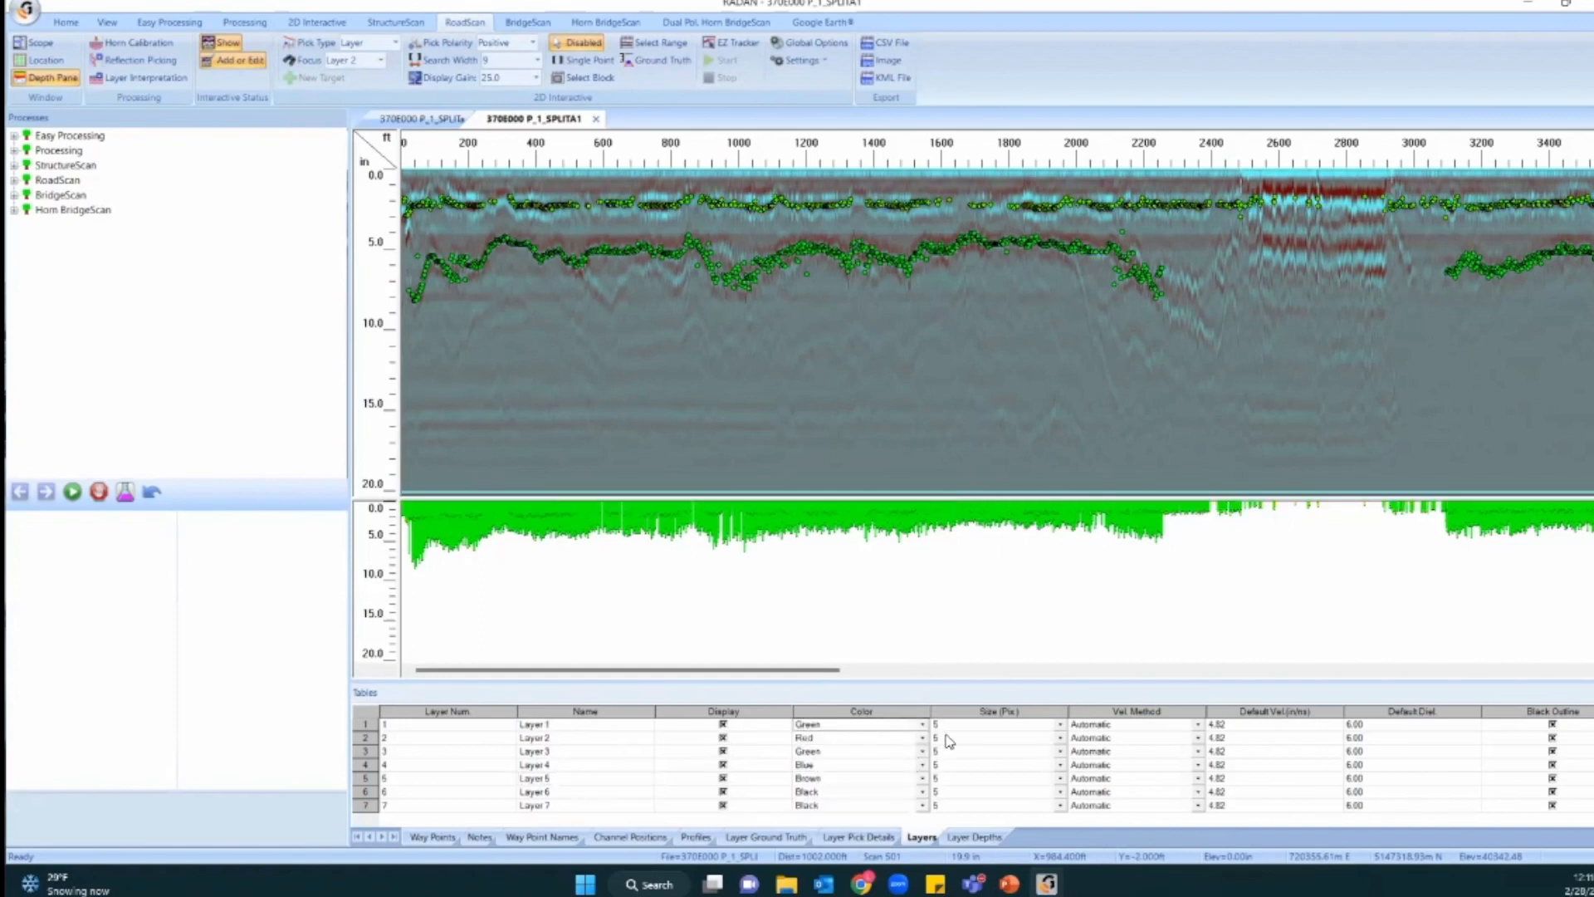
{"action": "left_click", "coordinate": [923, 752]}
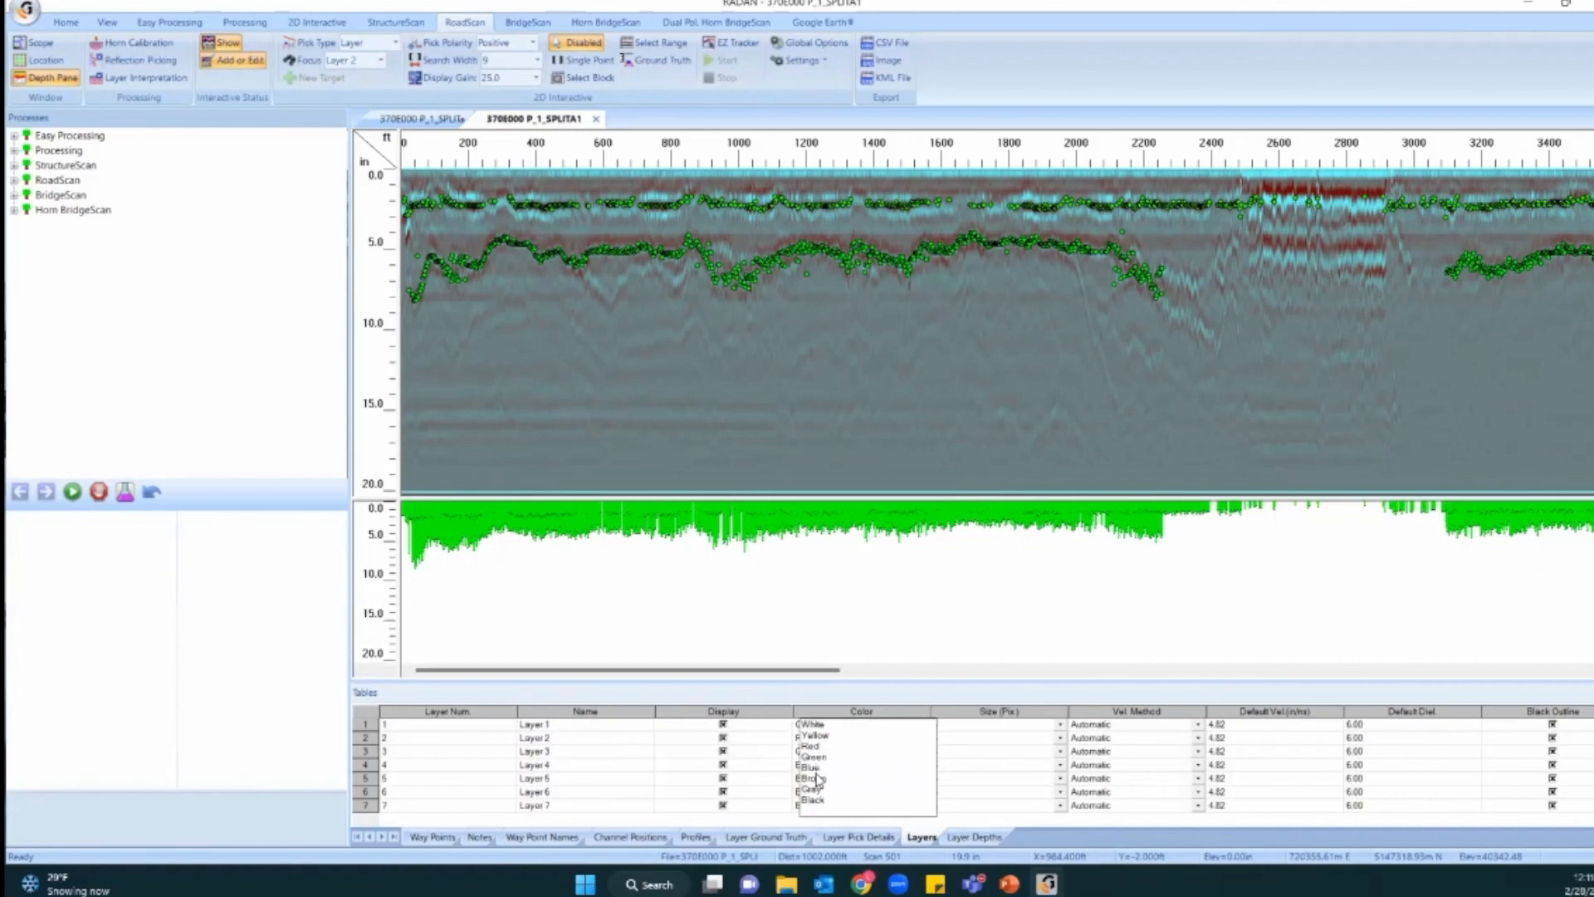
{"action": "left_click", "coordinate": [815, 777]}
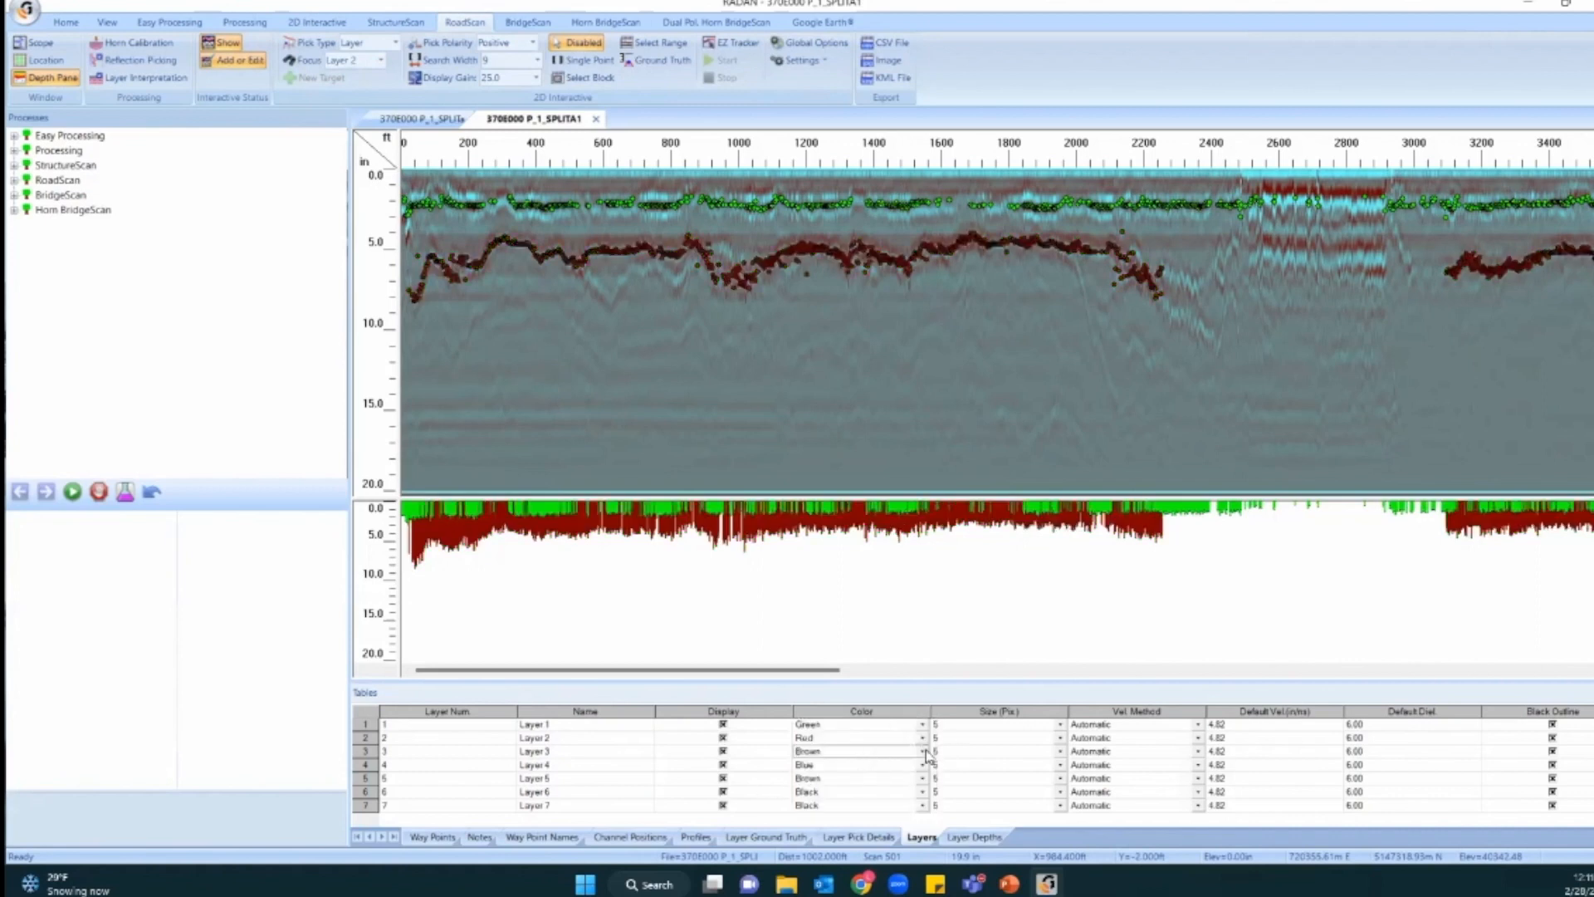
Set the color of Layer 1 back to Yellow and the color of Layer 3 back to Green.
{"action": "left_click", "coordinate": [923, 726]}
{"action": "left_click", "coordinate": [859, 735]}
{"action": "left_click", "coordinate": [923, 750]}
{"action": "left_click", "coordinate": [831, 753]}
{"action": "left_click", "coordinate": [839, 805]}
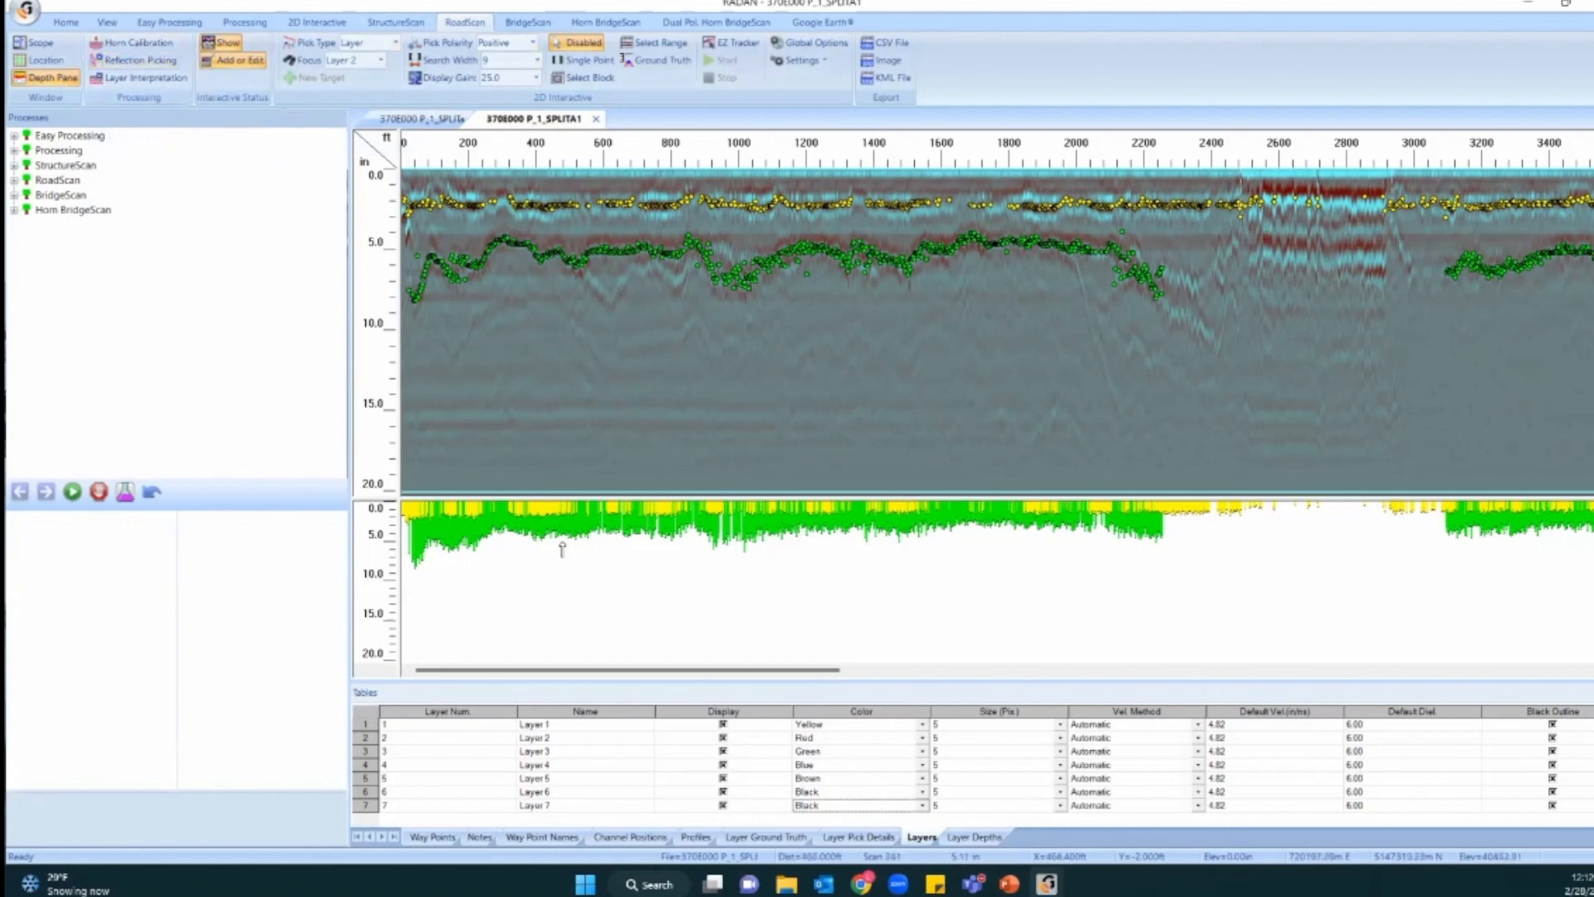
{"action": "left_click", "coordinate": [833, 596]}
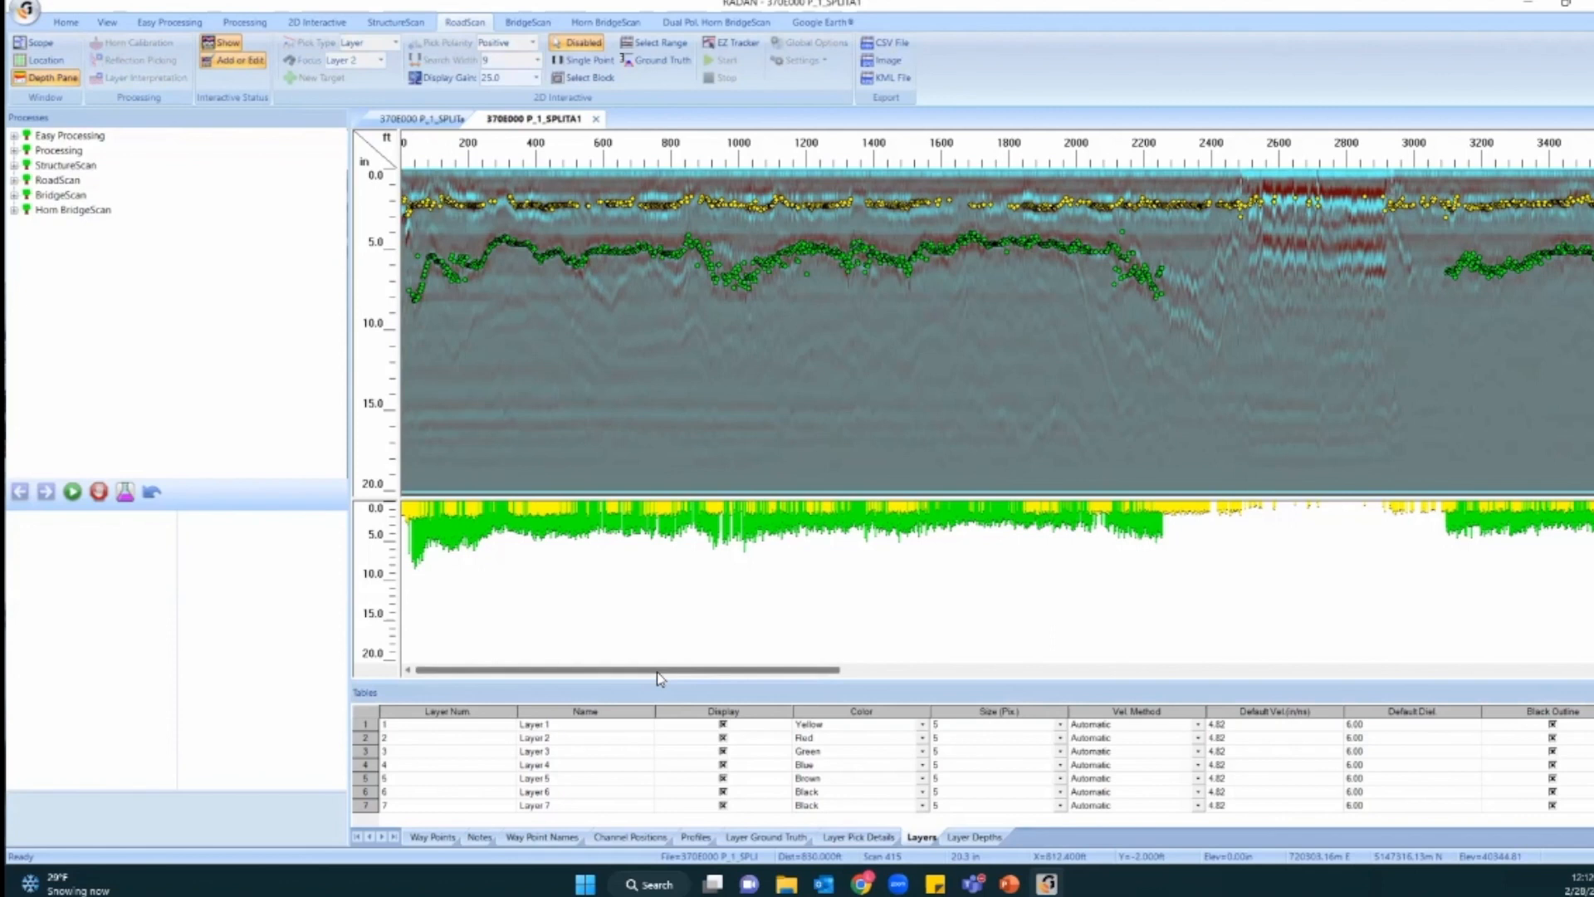
{"action": "left_click_drag", "start_coordinate": [658, 670], "coordinate": [1494, 644]}
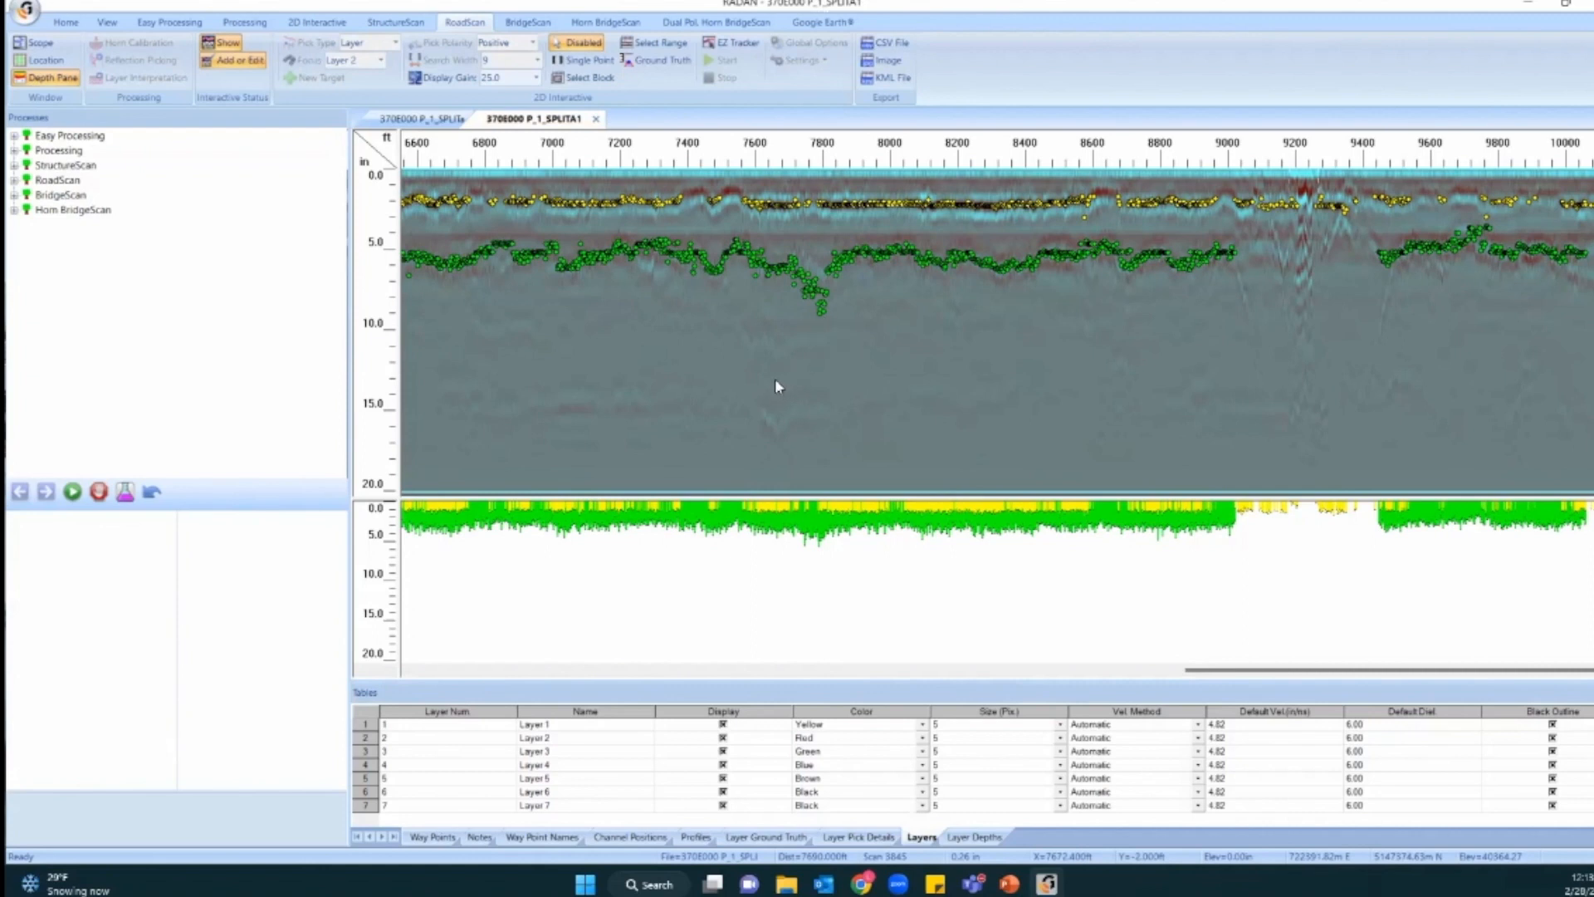
{"action": "key", "text": "ctrl"}
{"action": "key", "text": "ctrl"}
{"action": "key", "text": "ctrl"}
{"action": "key", "text": "ctrl"}
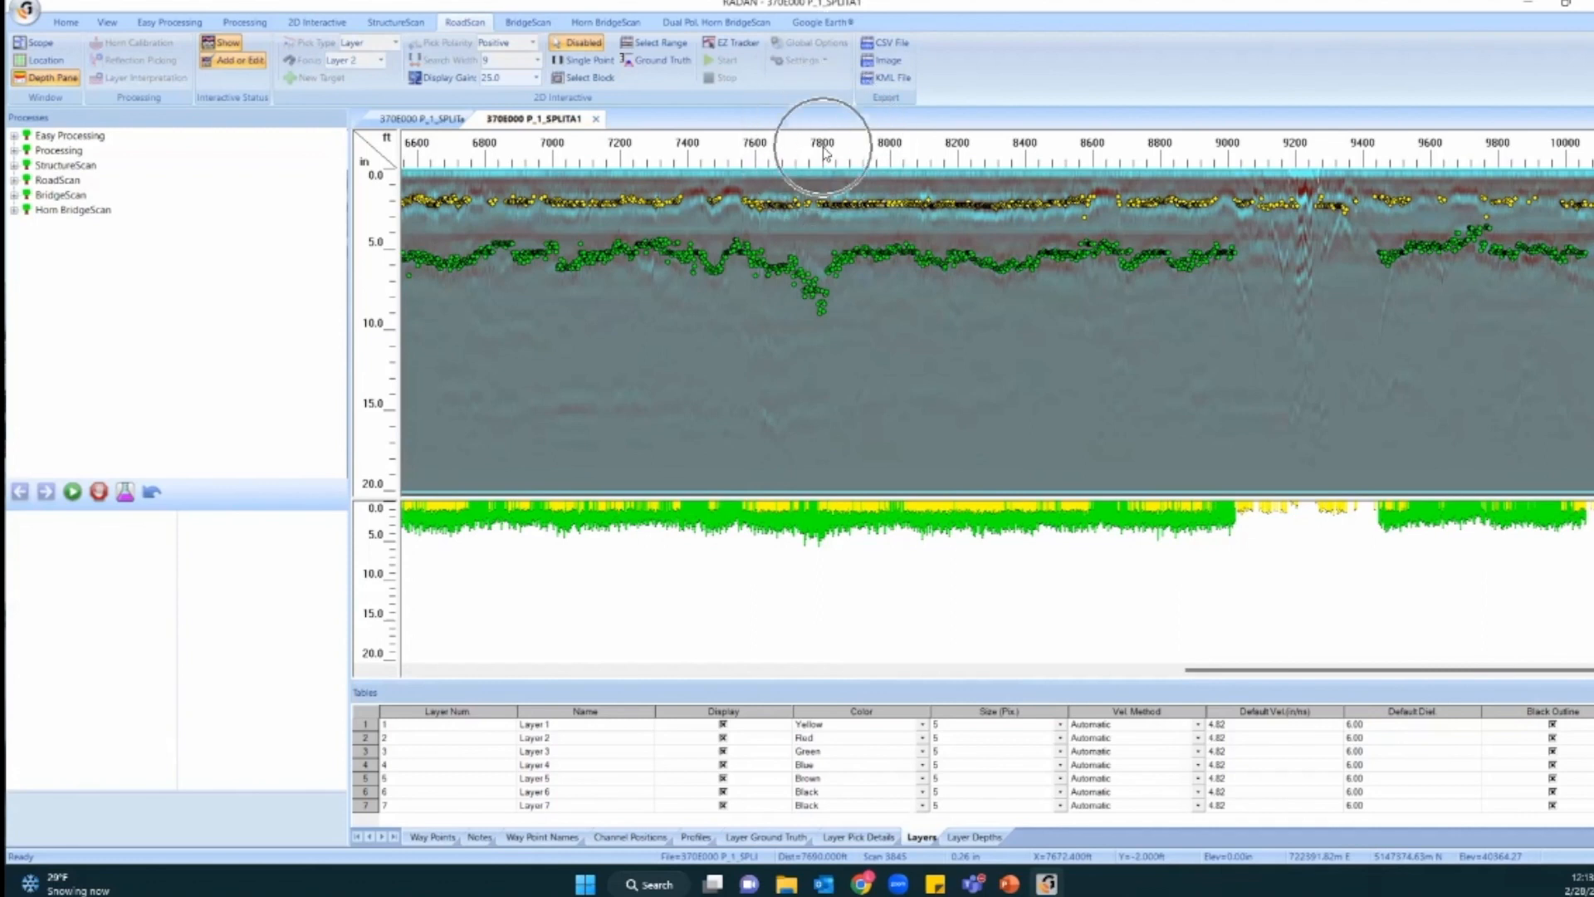
{"action": "key", "text": "ctrl"}
{"action": "key", "text": "ctrl"}
{"action": "key", "text": "ctrl"}
{"action": "key", "text": "ctrl"}
{"action": "key", "text": "ctrl"}
{"action": "key", "text": "ctrl"}
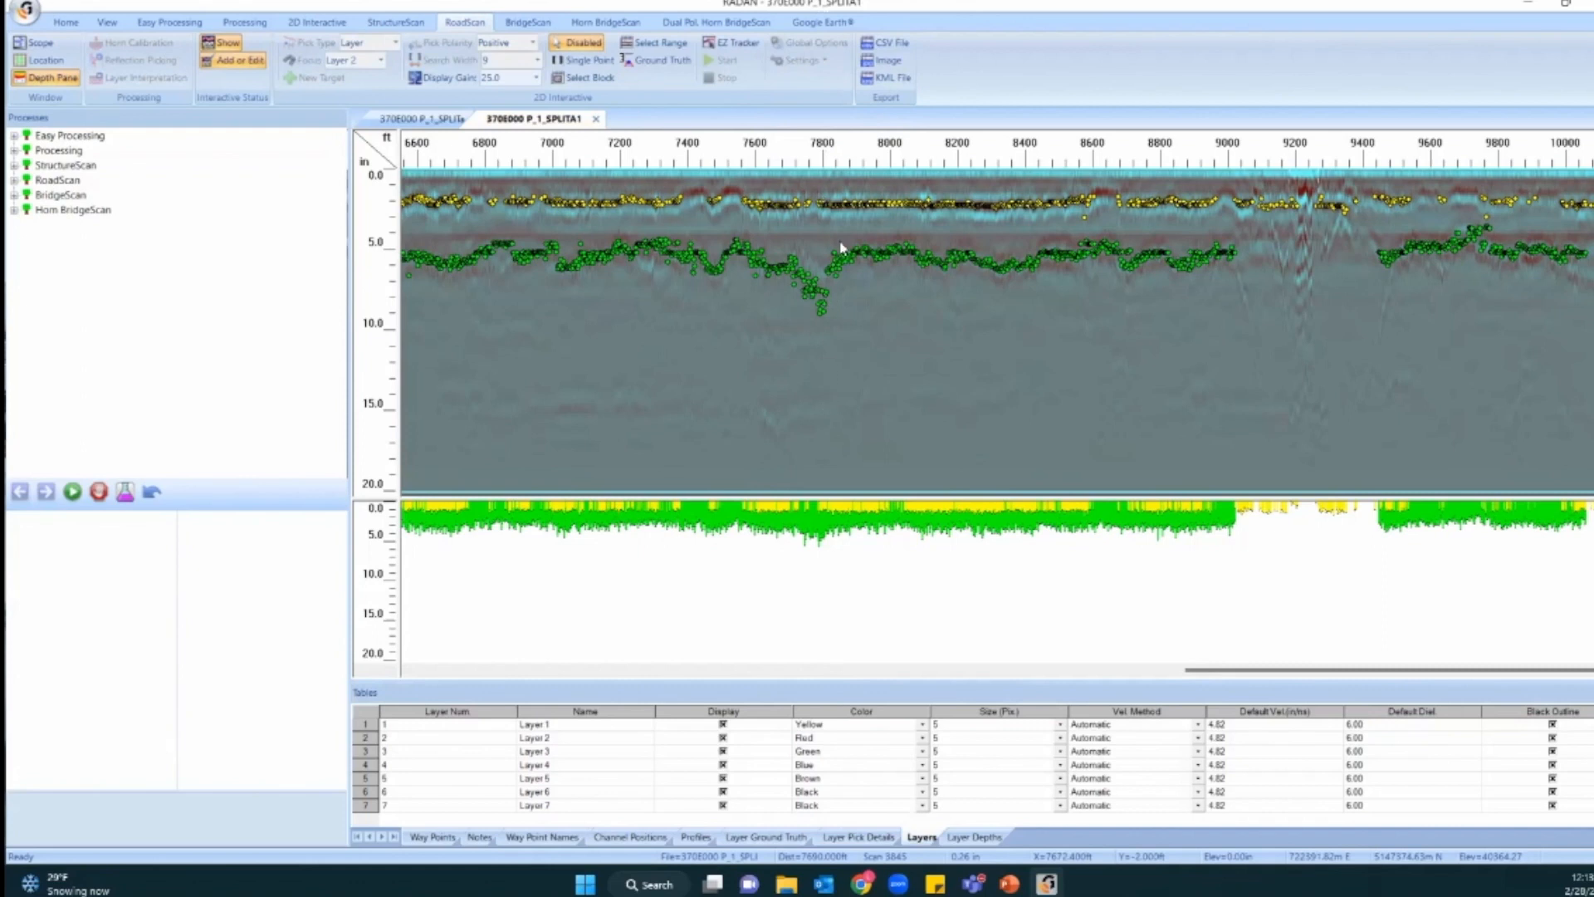
Add a ground truth point on Layer 1 near 7800 ft with a depth of 2 in and its location locked.
{"action": "left_click", "coordinate": [649, 63]}
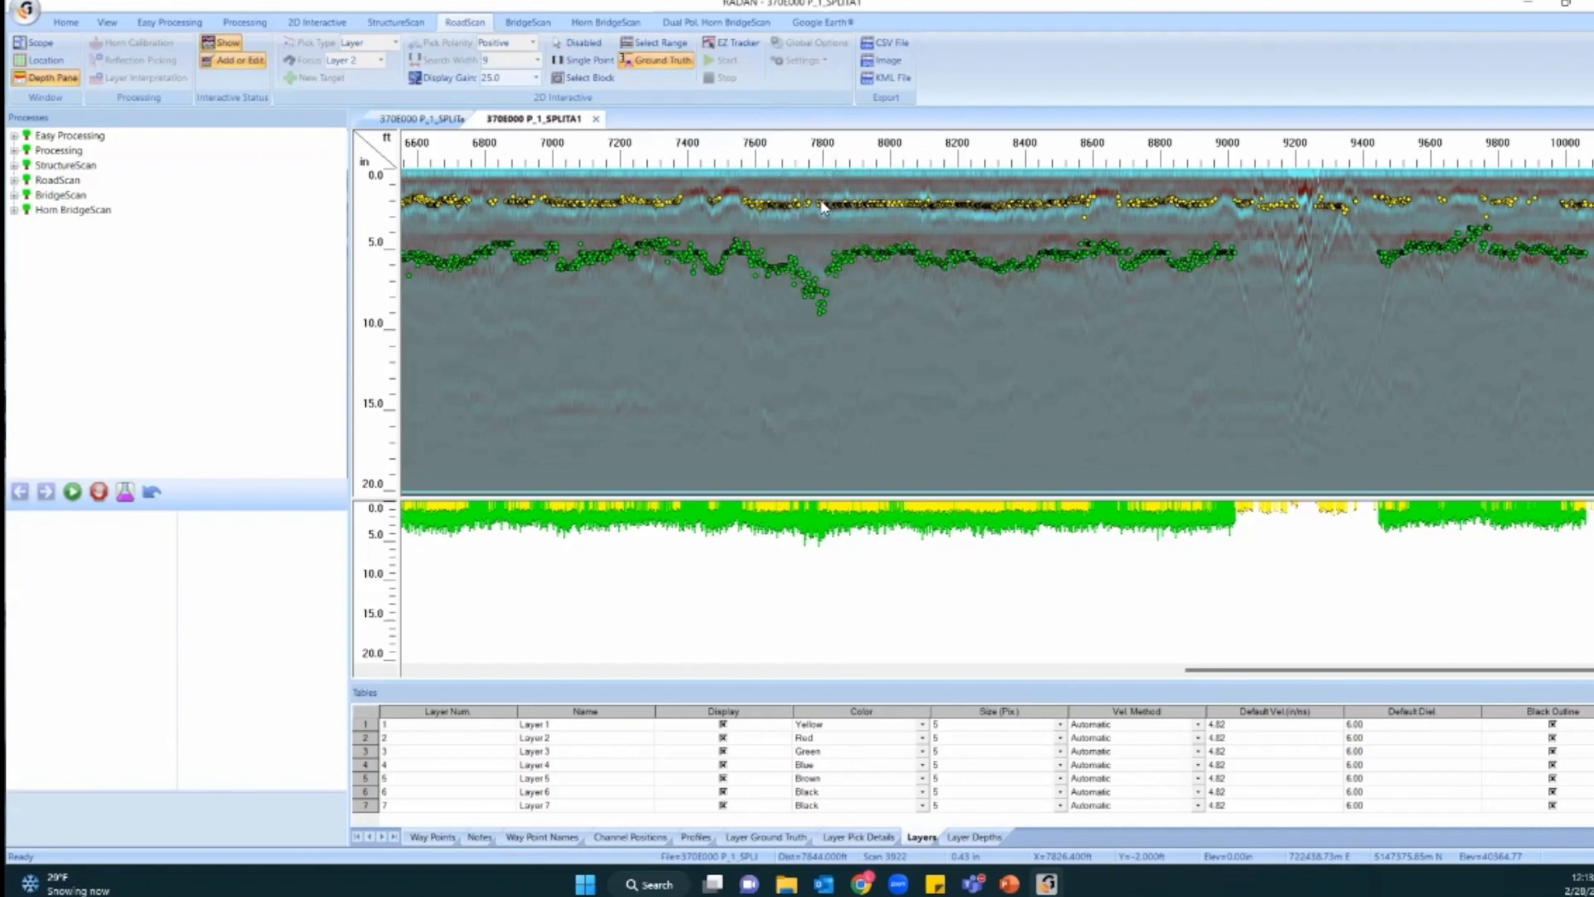
{"action": "left_click", "coordinate": [823, 207]}
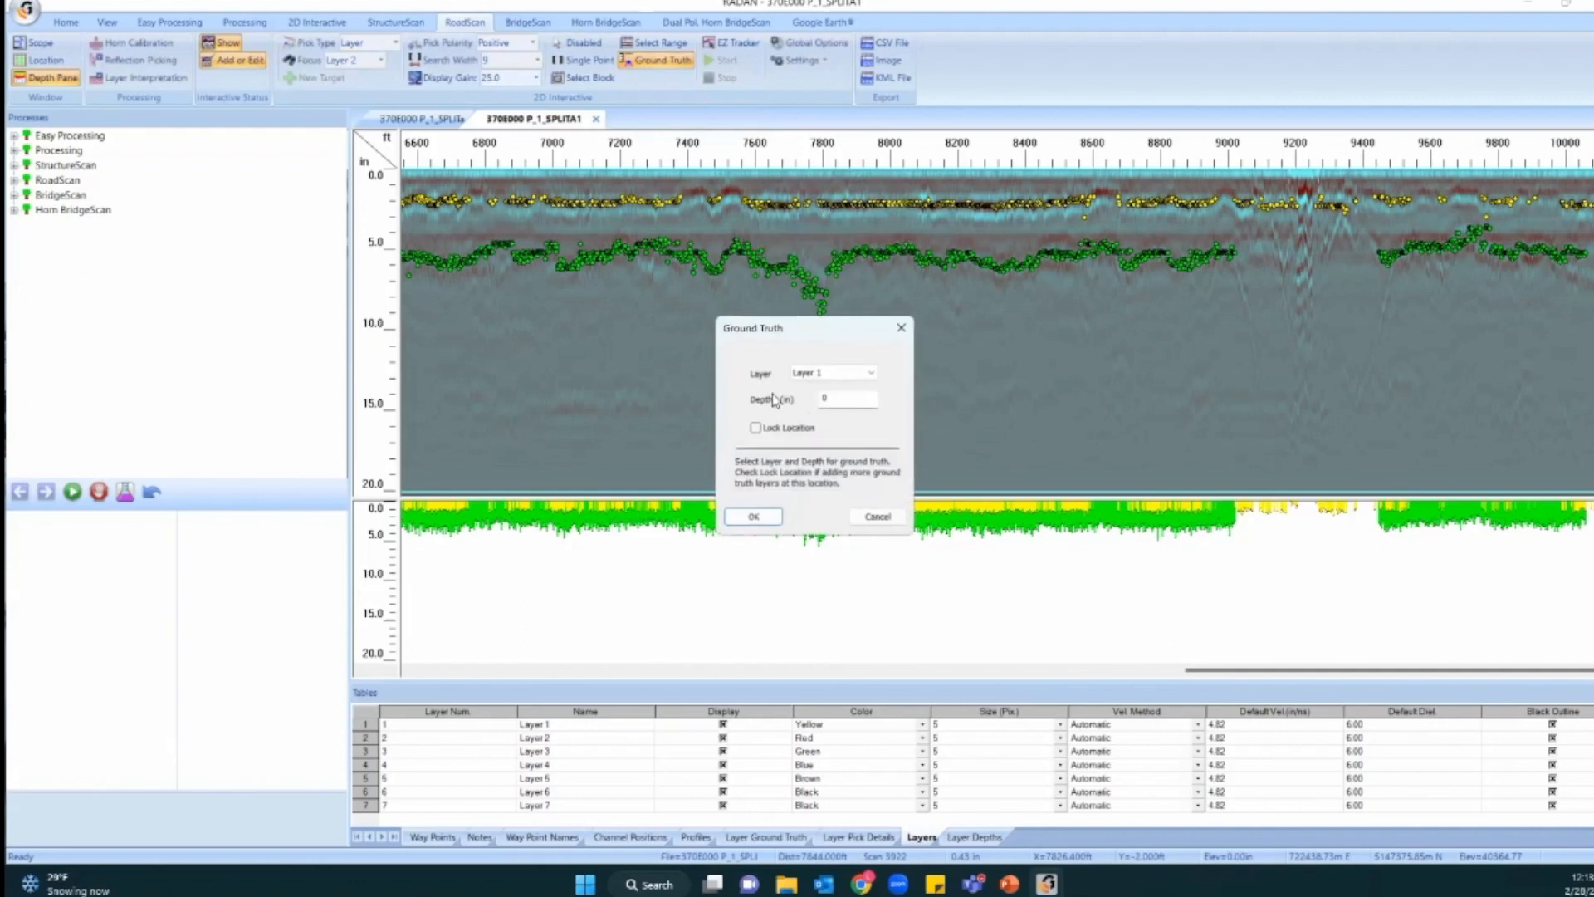
{"action": "left_click", "coordinate": [812, 371]}
{"action": "left_click", "coordinate": [848, 401]}
{"action": "double_click", "coordinate": [864, 404]}
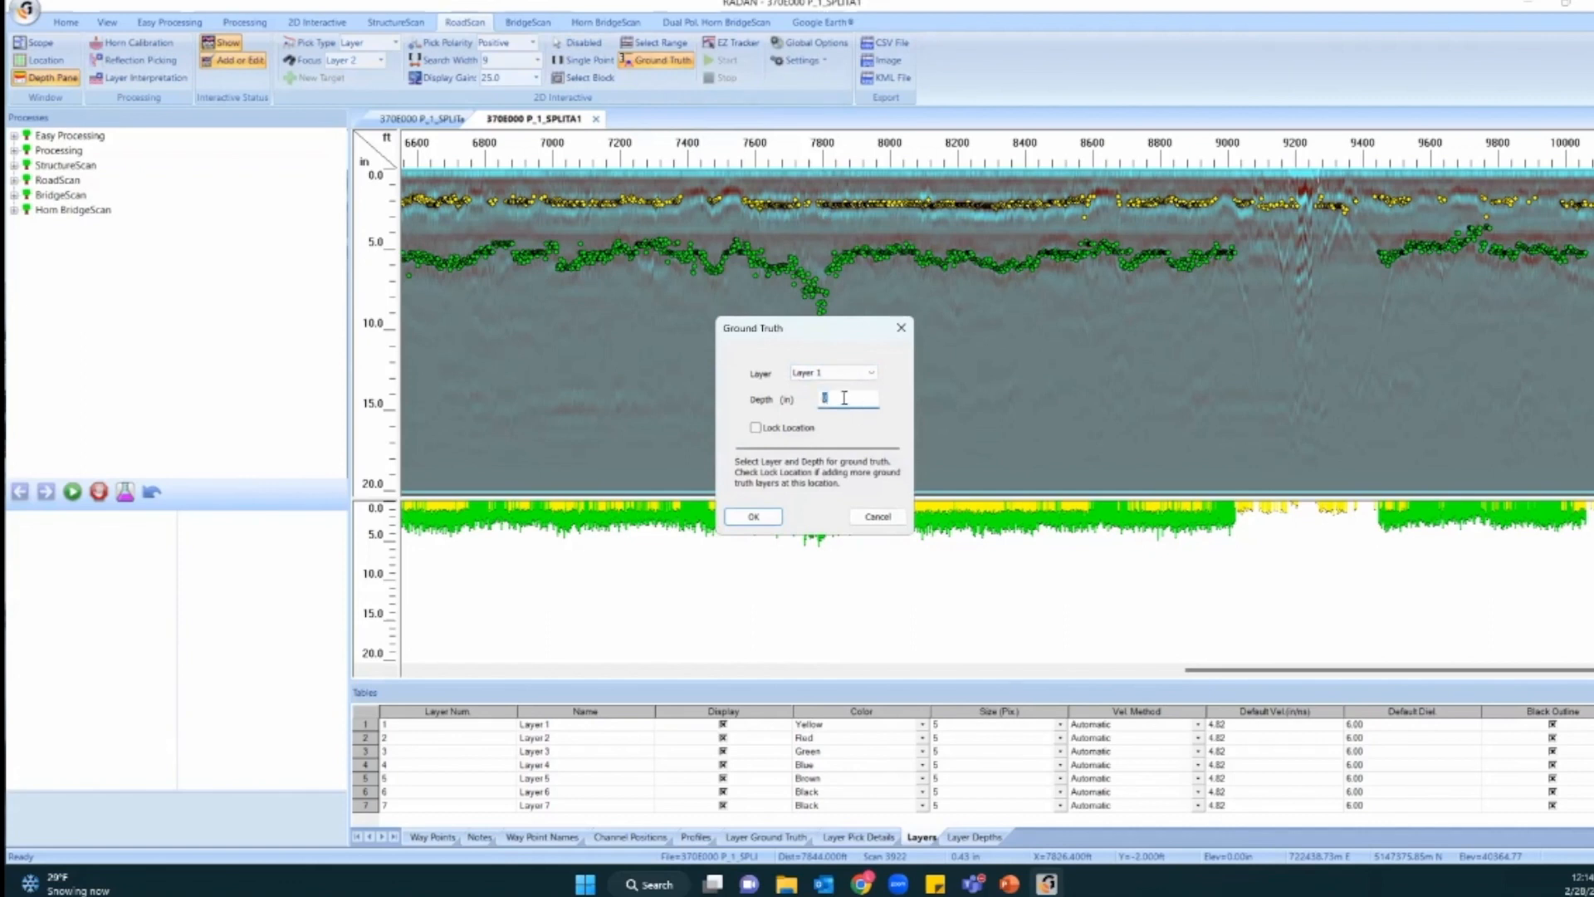
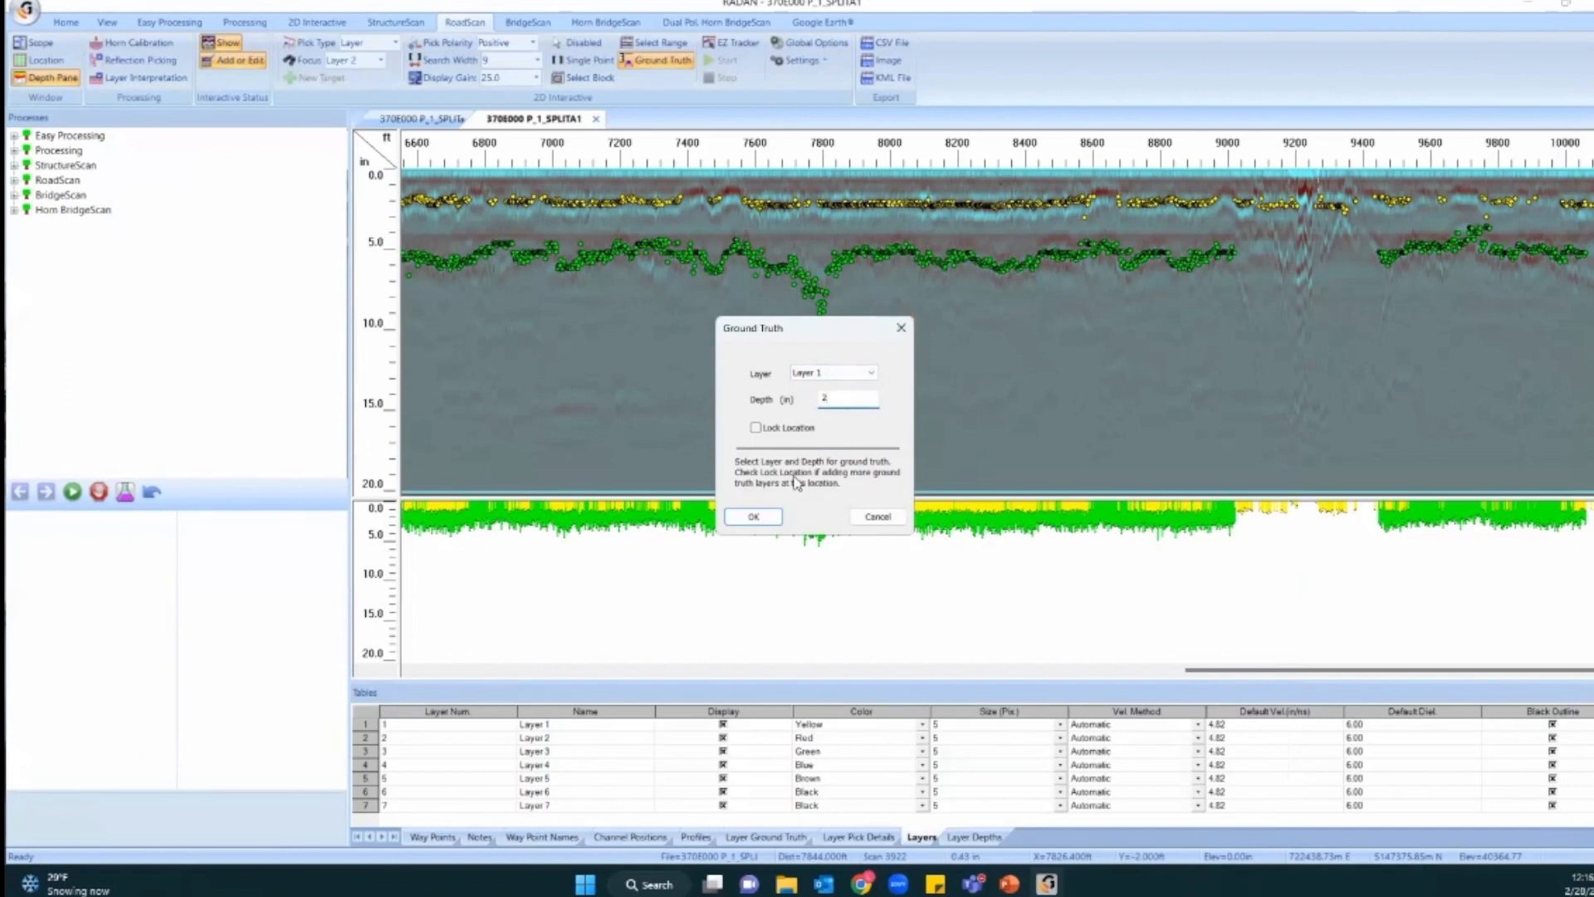
{"action": "left_click", "coordinate": [755, 428]}
{"action": "left_click", "coordinate": [756, 517]}
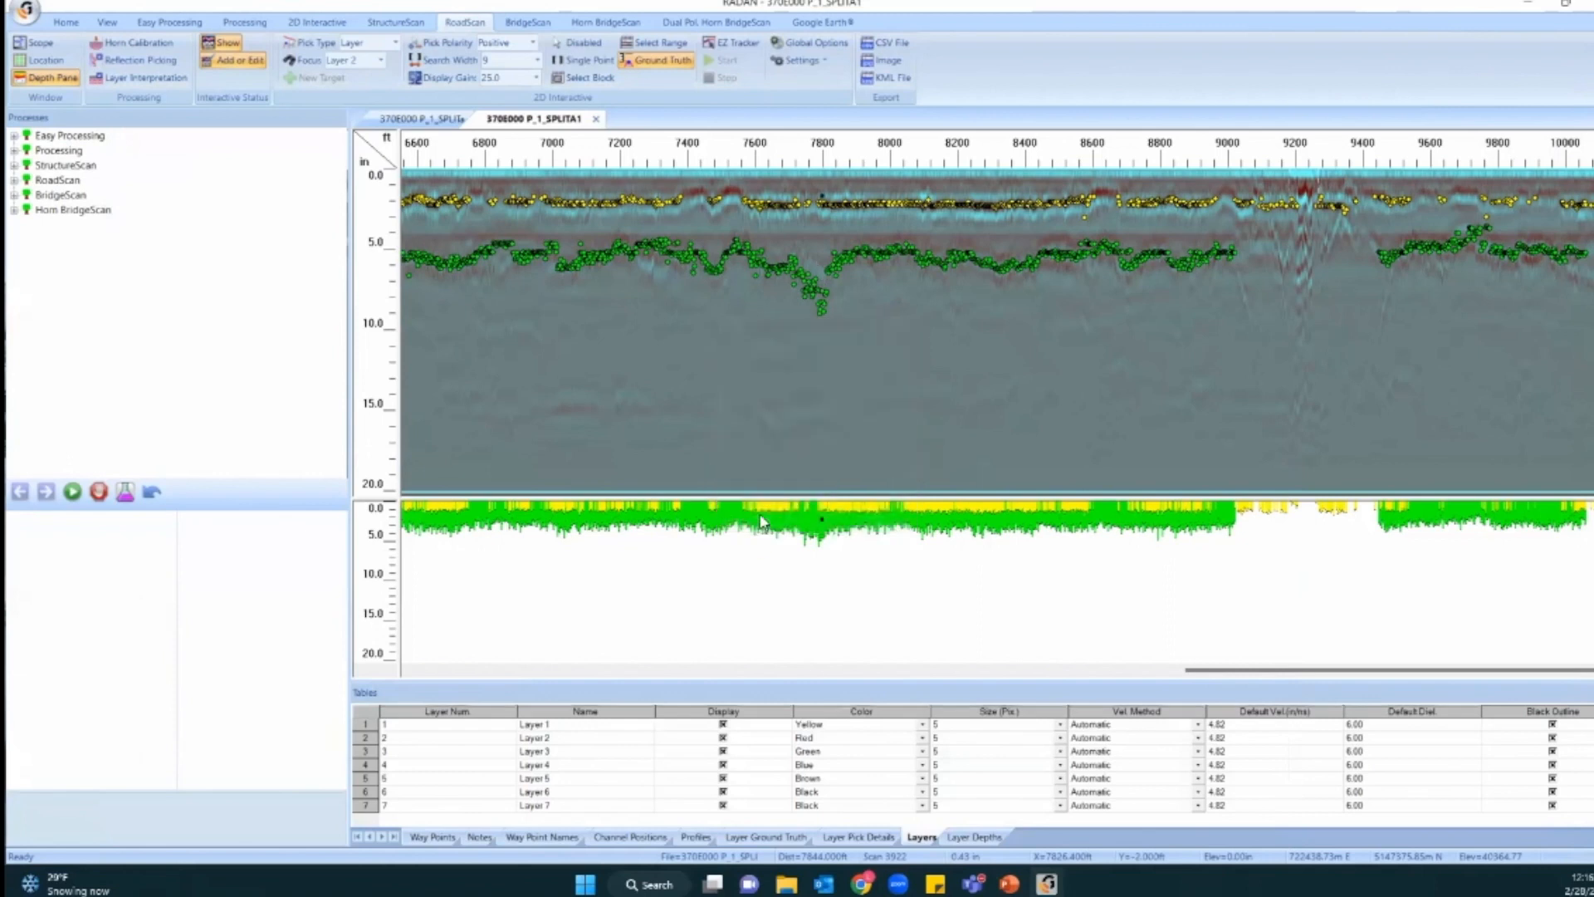
Add a ground truth point for Layer 2 at the same locked location near 7800 ft.
{"action": "left_click", "coordinate": [824, 201]}
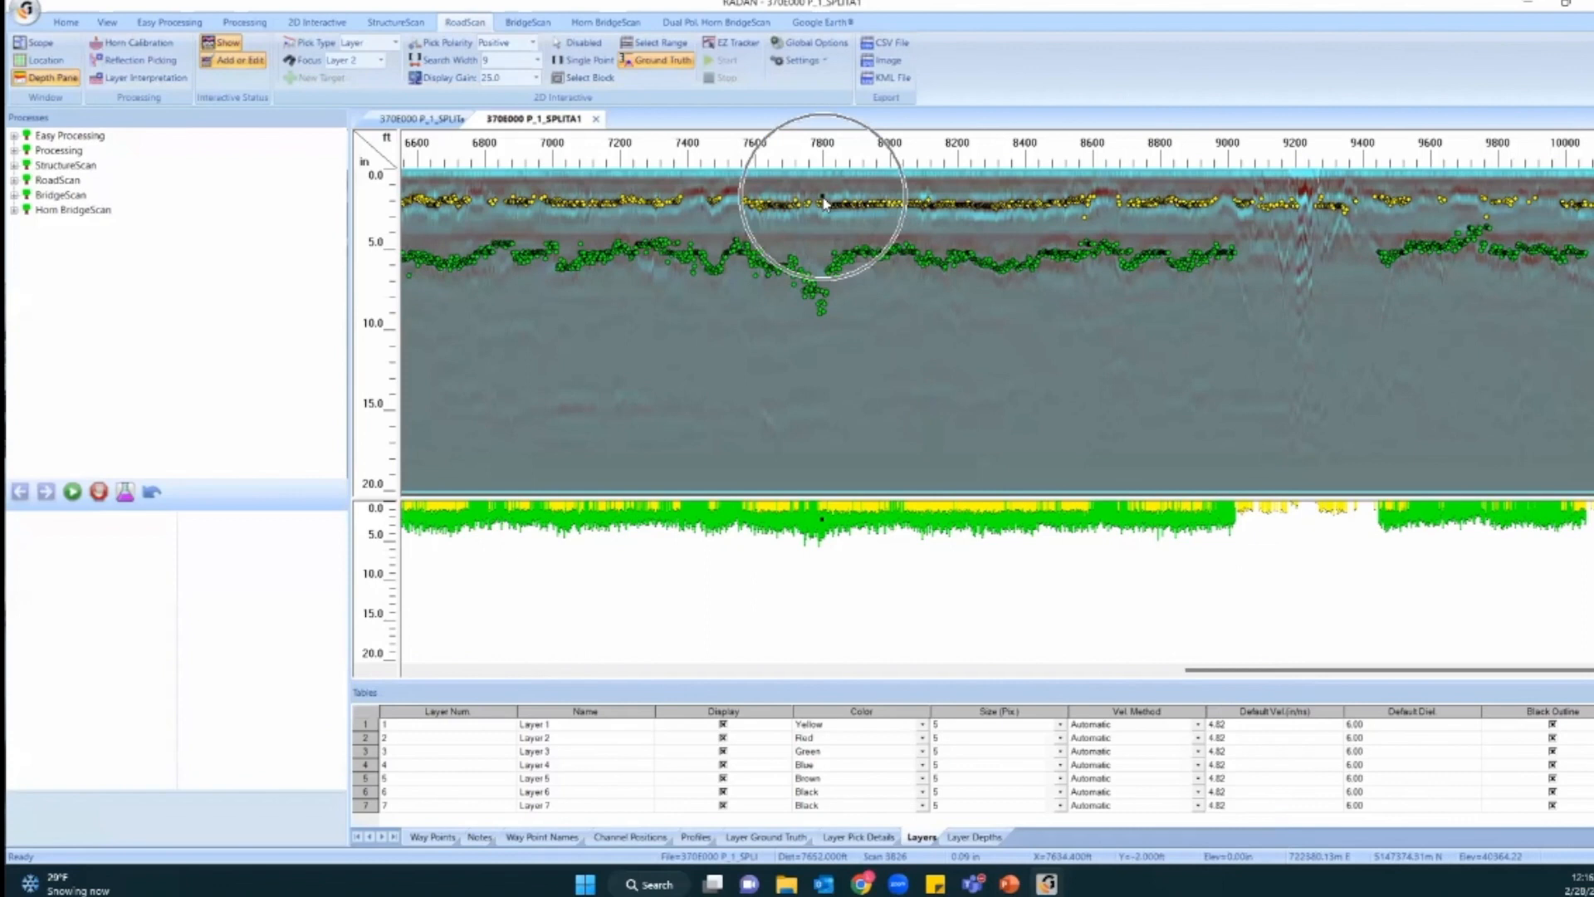
{"action": "left_click", "coordinate": [824, 245]}
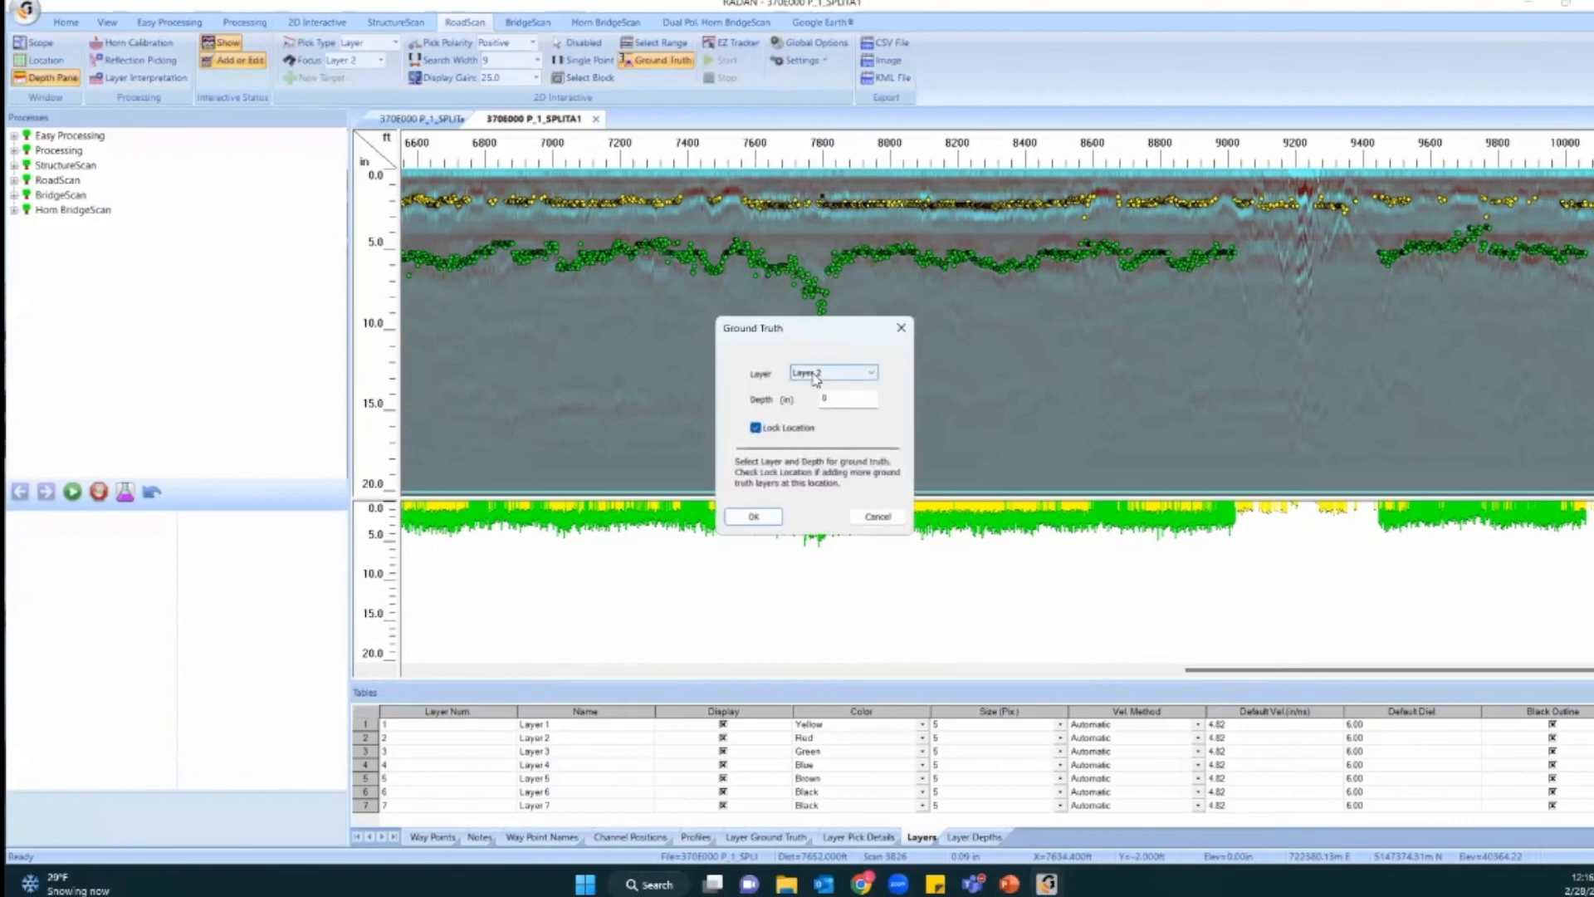
{"action": "left_click", "coordinate": [843, 396]}
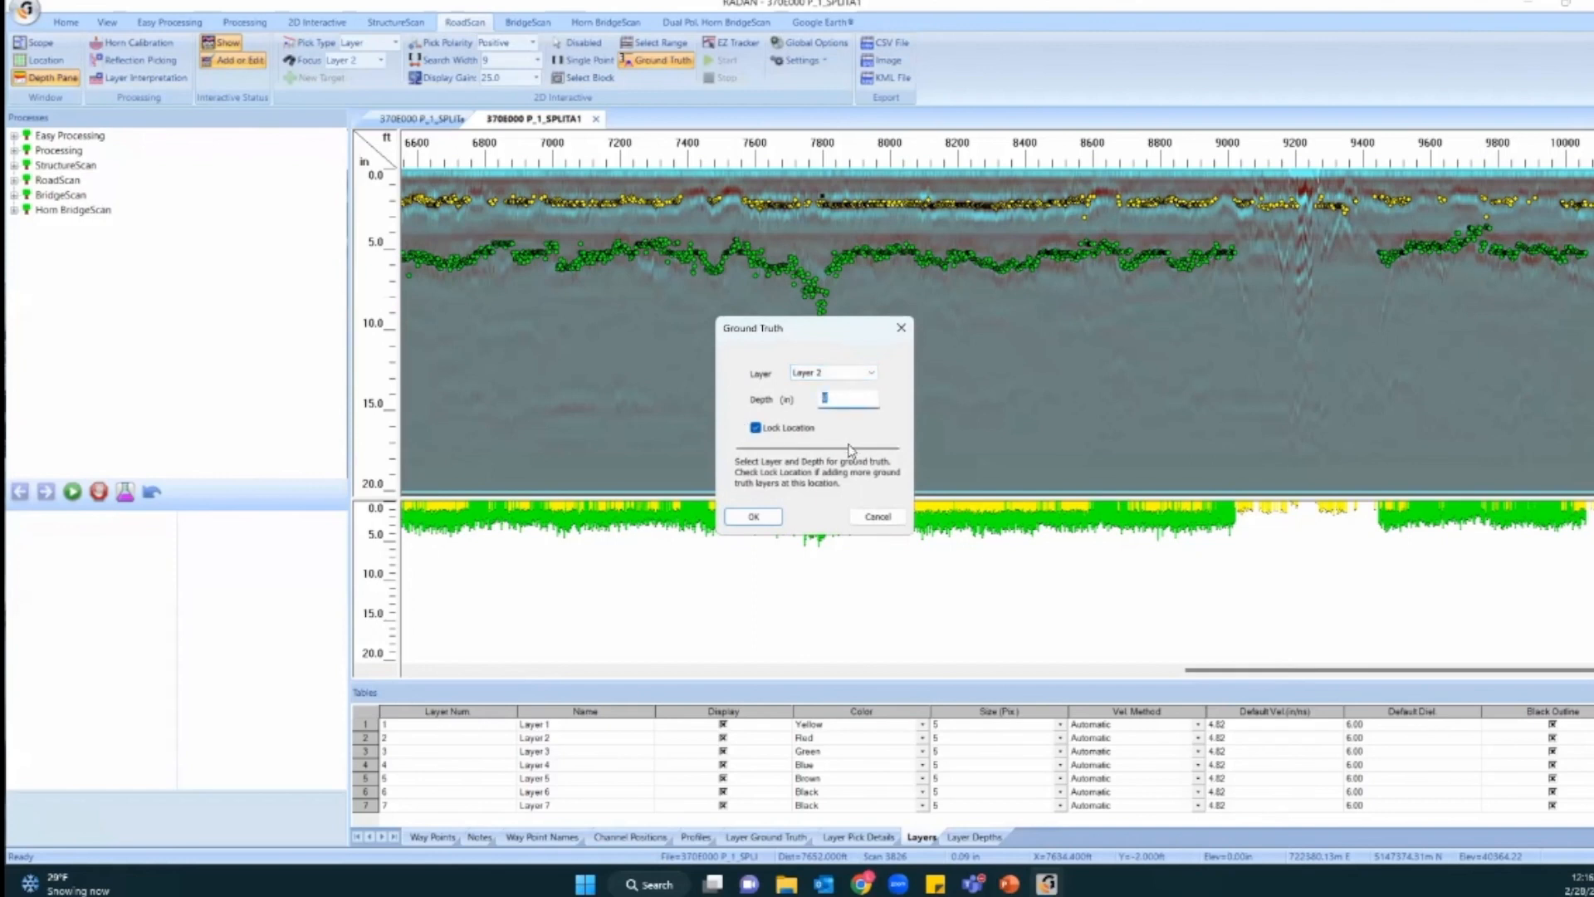
{"action": "left_click", "coordinate": [753, 517]}
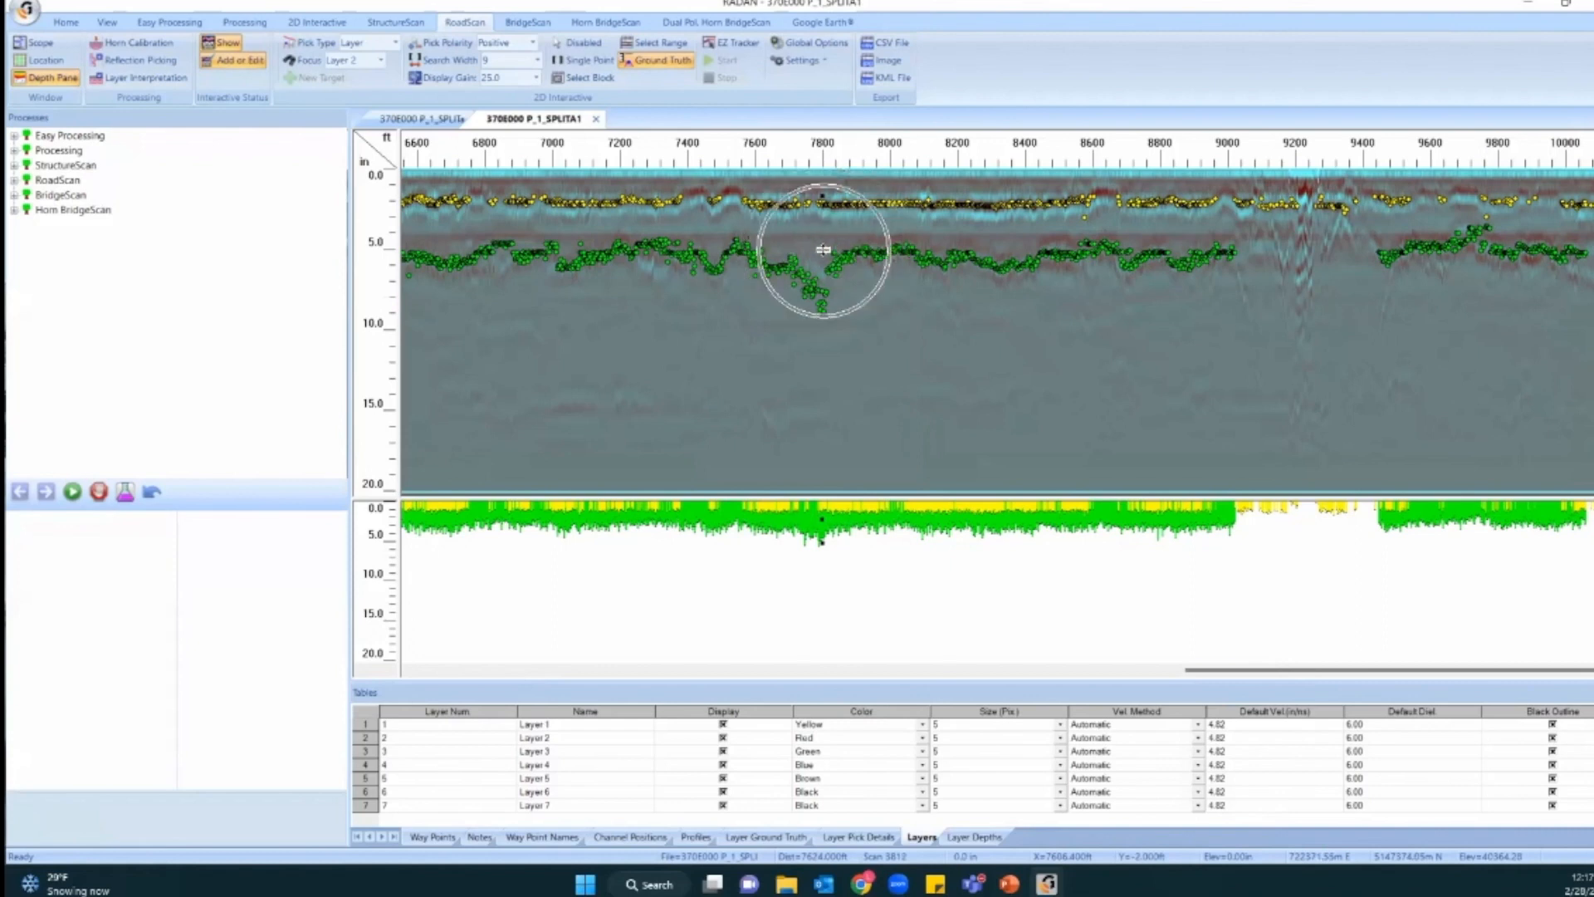
{"action": "left_click", "coordinate": [824, 299]}
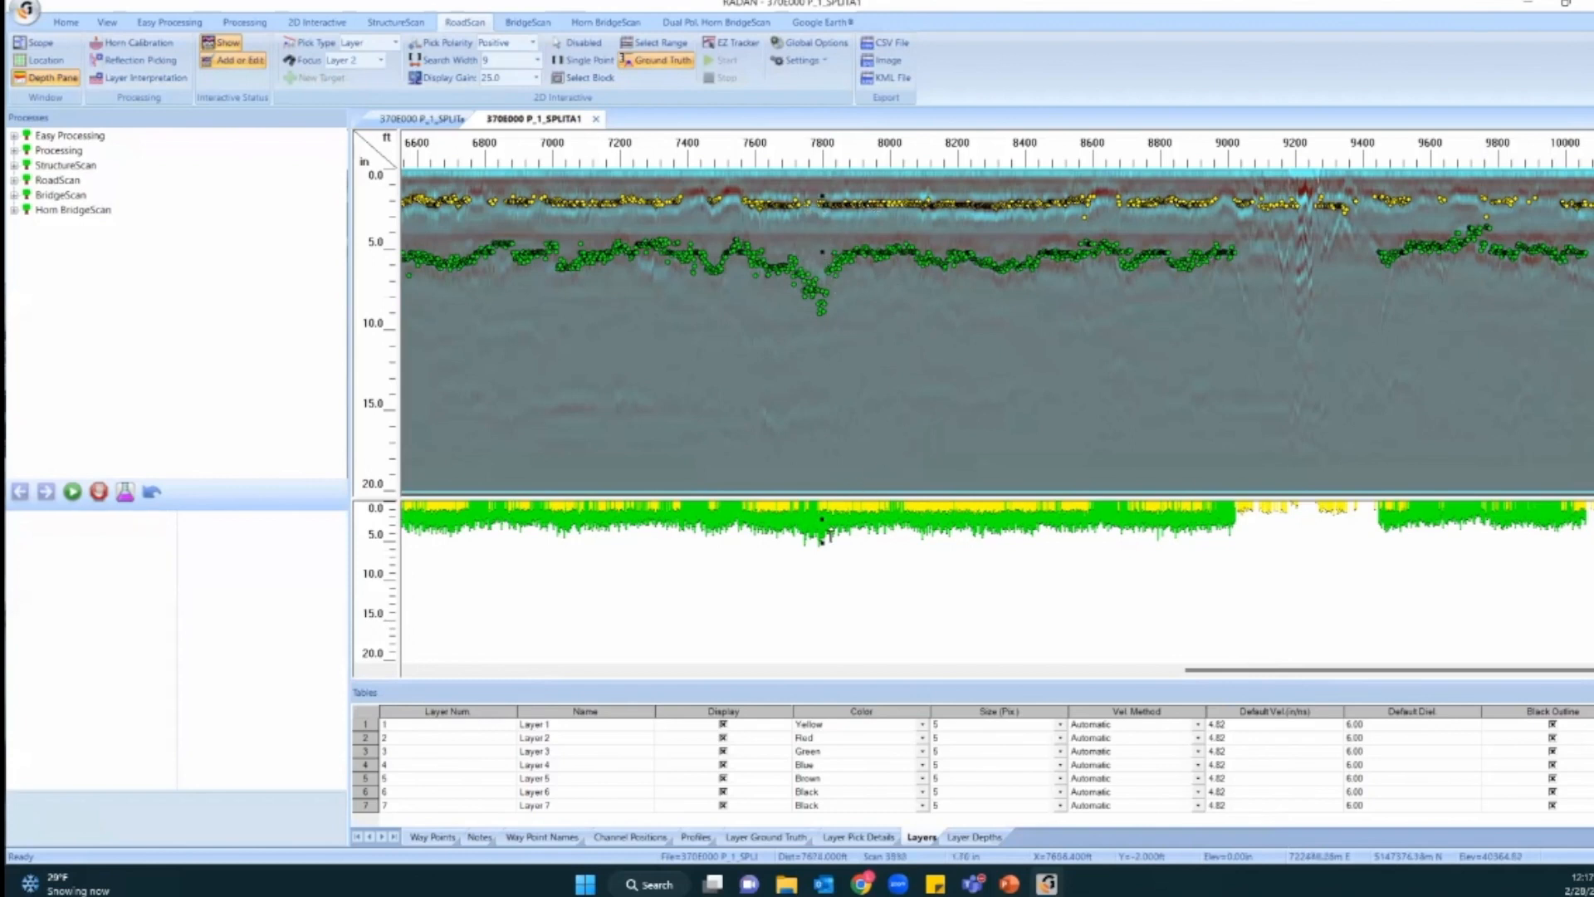
{"action": "left_click", "coordinate": [817, 525]}
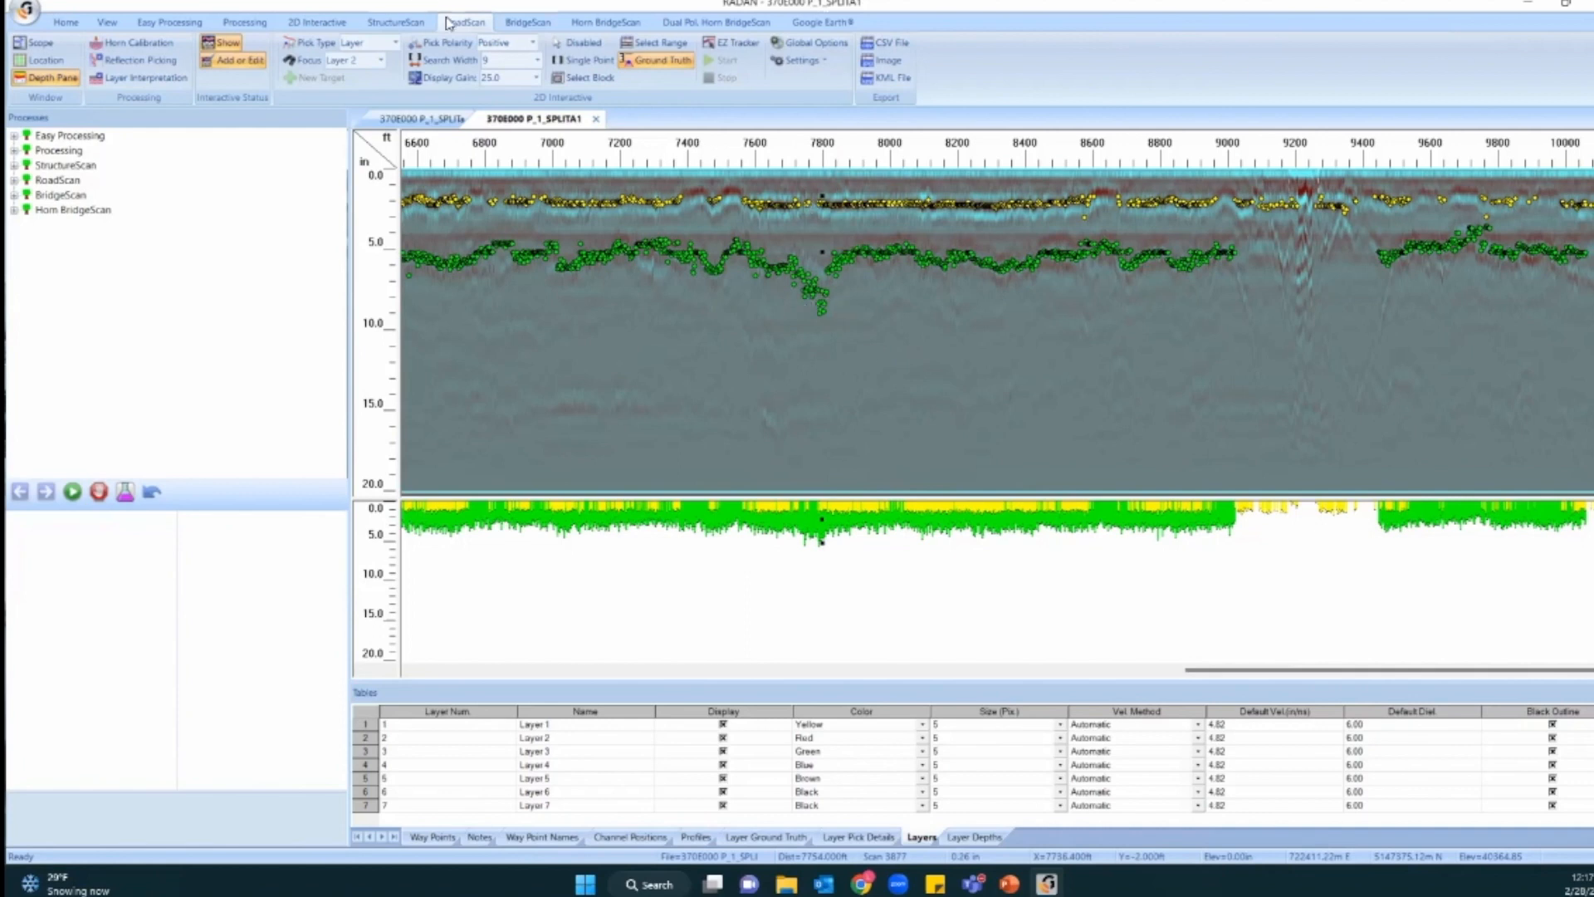
Block-select the picks of both layers from about 7200 to 8400 ft around the ground truth location.
{"action": "left_click", "coordinate": [583, 77]}
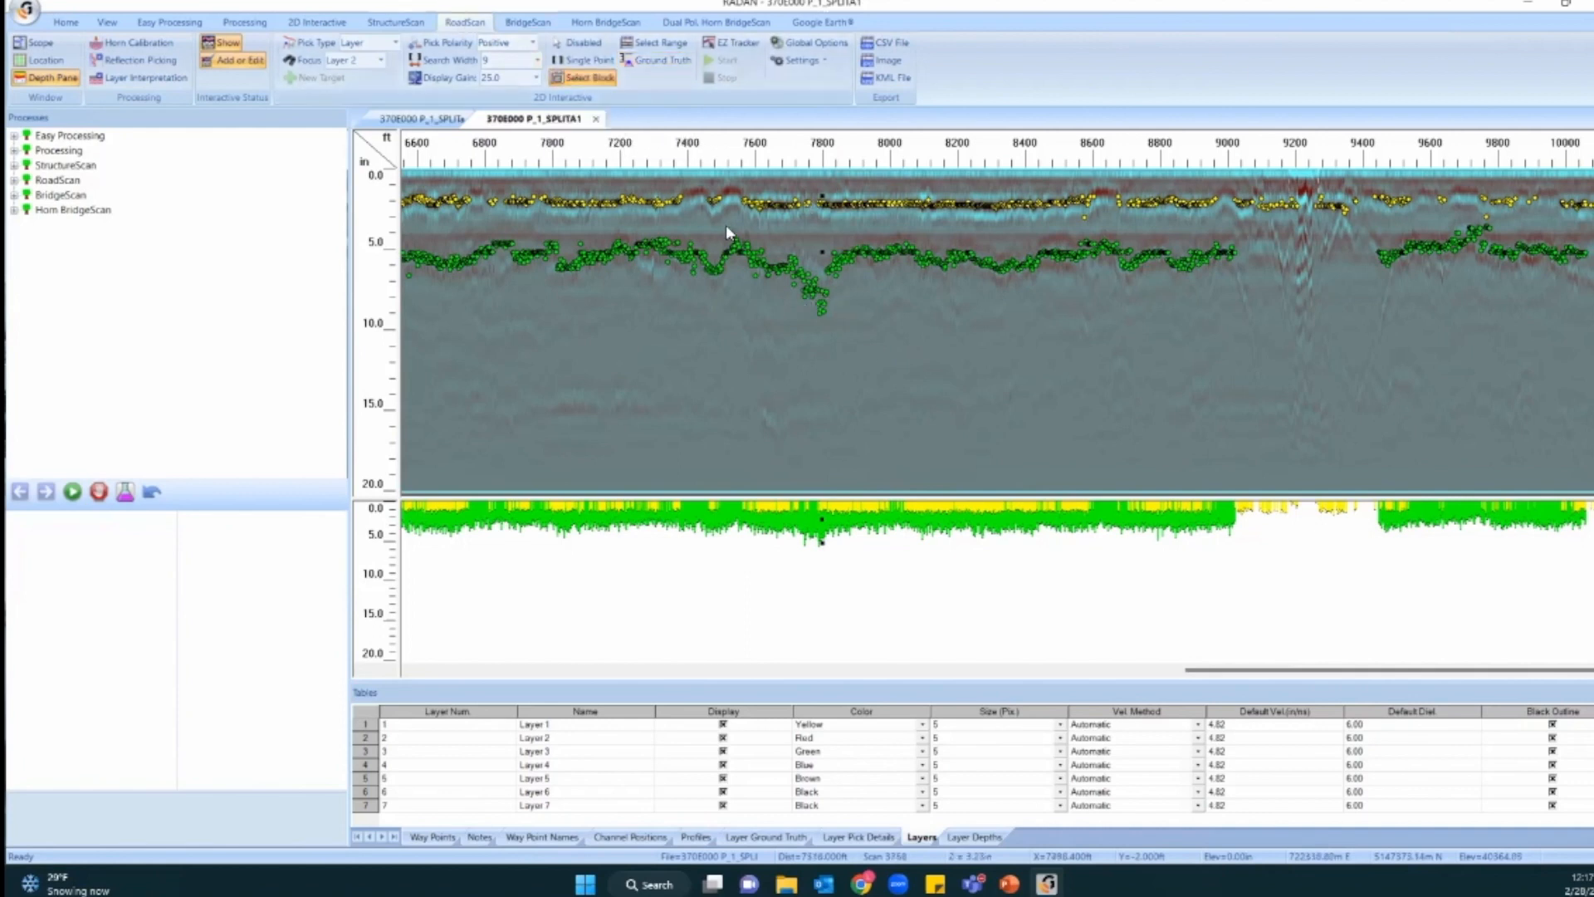
{"action": "mouse_move", "coordinate": [729, 214]}
{"action": "left_mouse_down"}
{"action": "mouse_move", "coordinate": [783, 308]}
{"action": "mouse_move", "coordinate": [1138, 383]}
{"action": "left_mouse_up"}
{"action": "left_click_drag", "start_coordinate": [989, 316], "coordinate": [904, 273]}
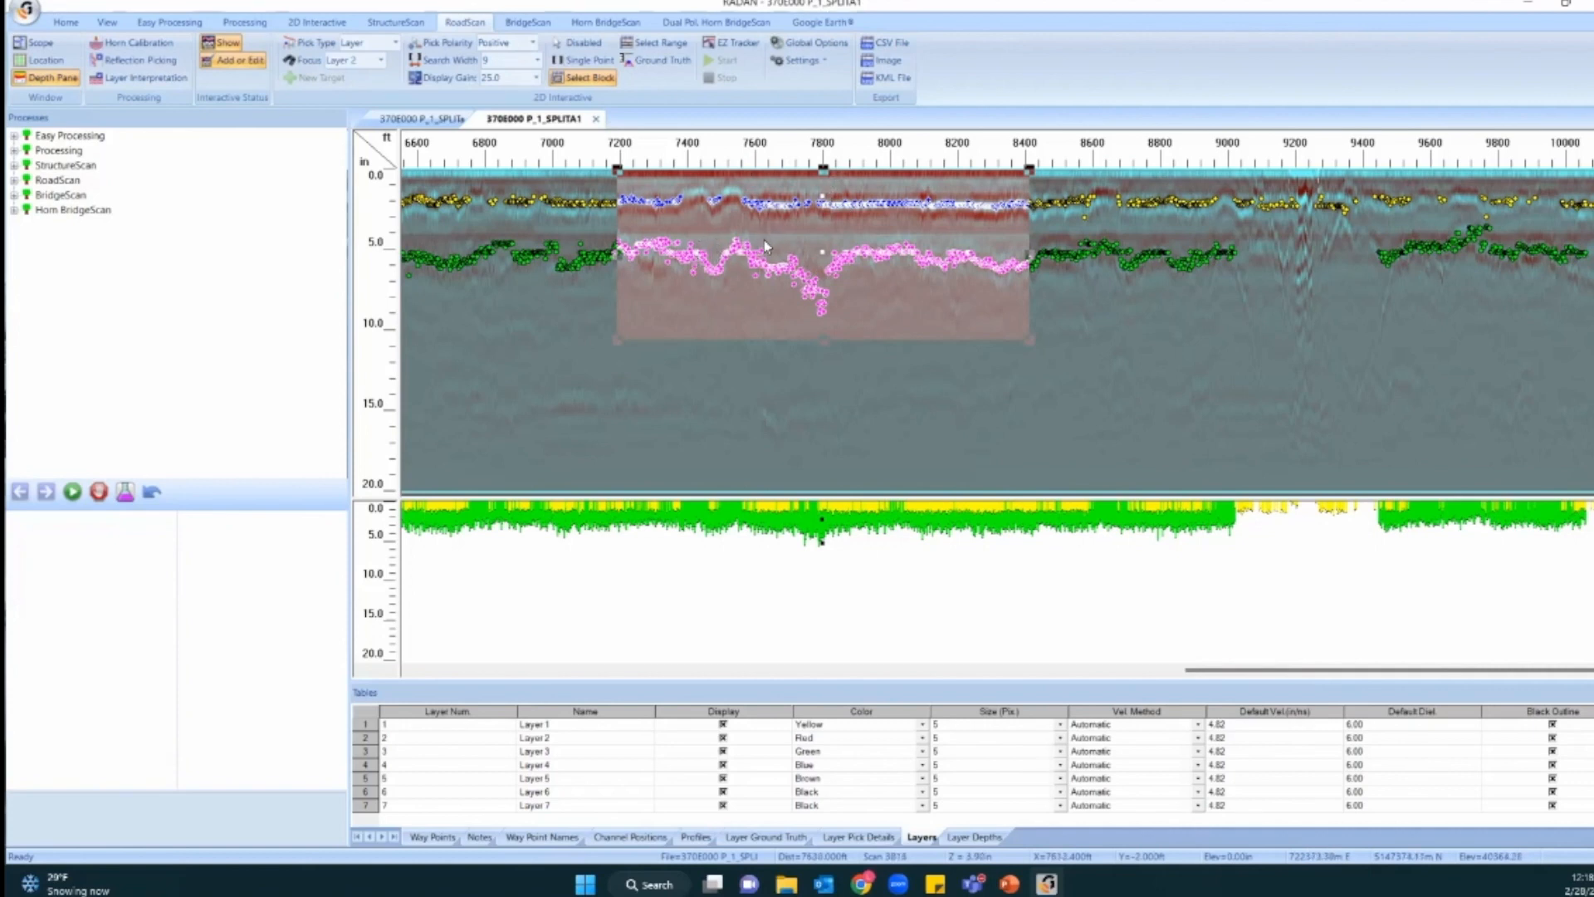
Change the velocity calculation of the block's Layer 2 picks to Core Data.
{"action": "right_click", "coordinate": [708, 244]}
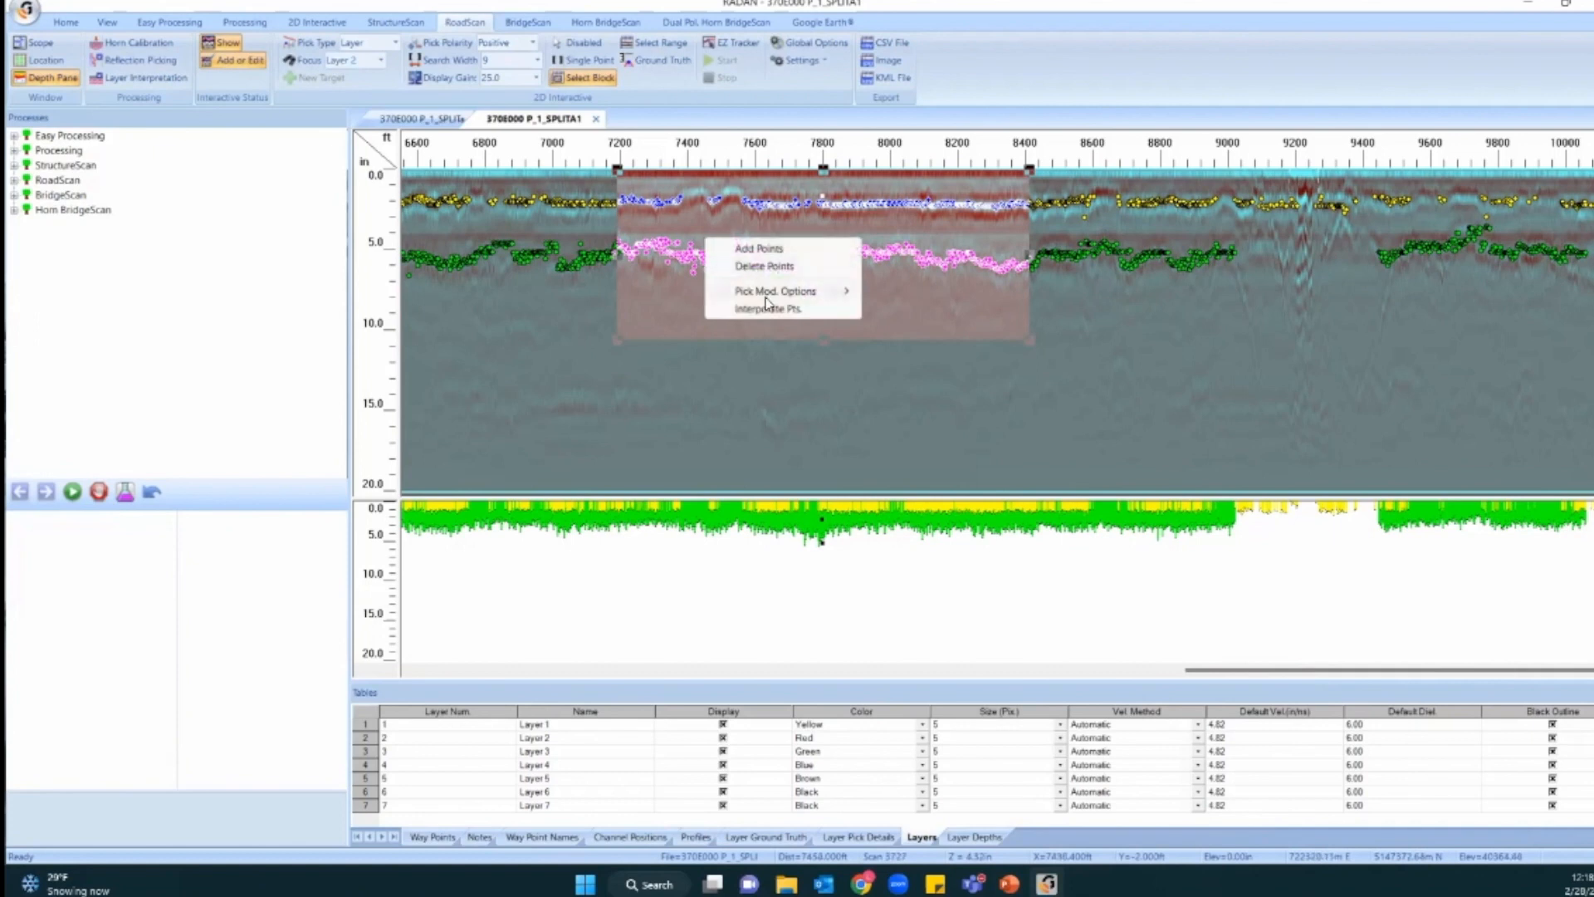
{"action": "mouse_move", "coordinate": [772, 298]}
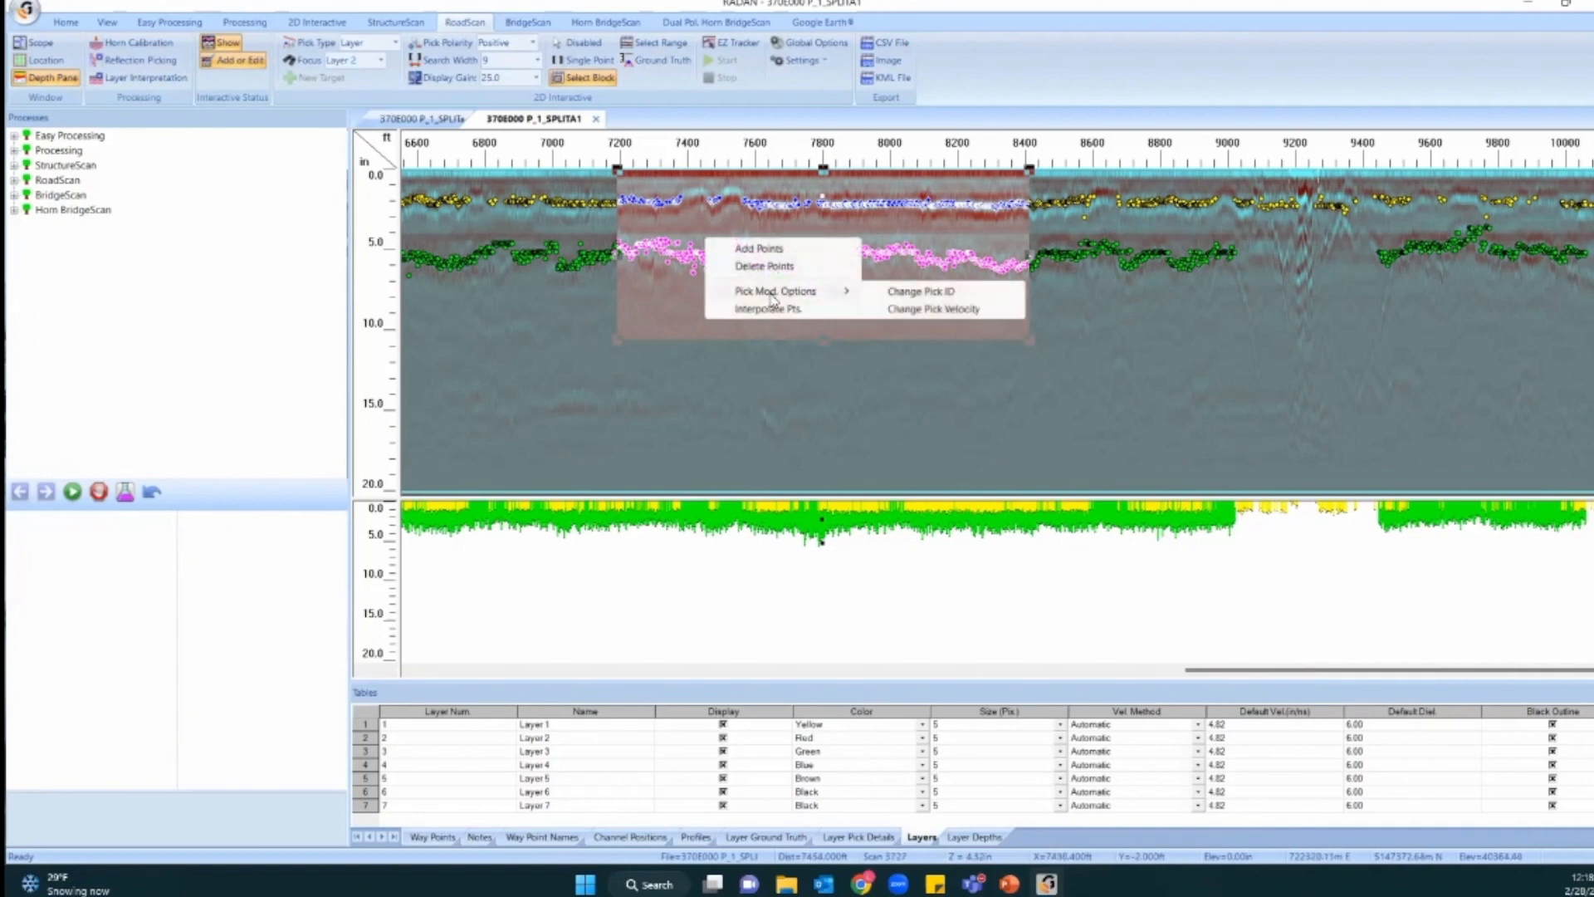
{"action": "left_click", "coordinate": [899, 311]}
{"action": "left_click", "coordinate": [880, 363]}
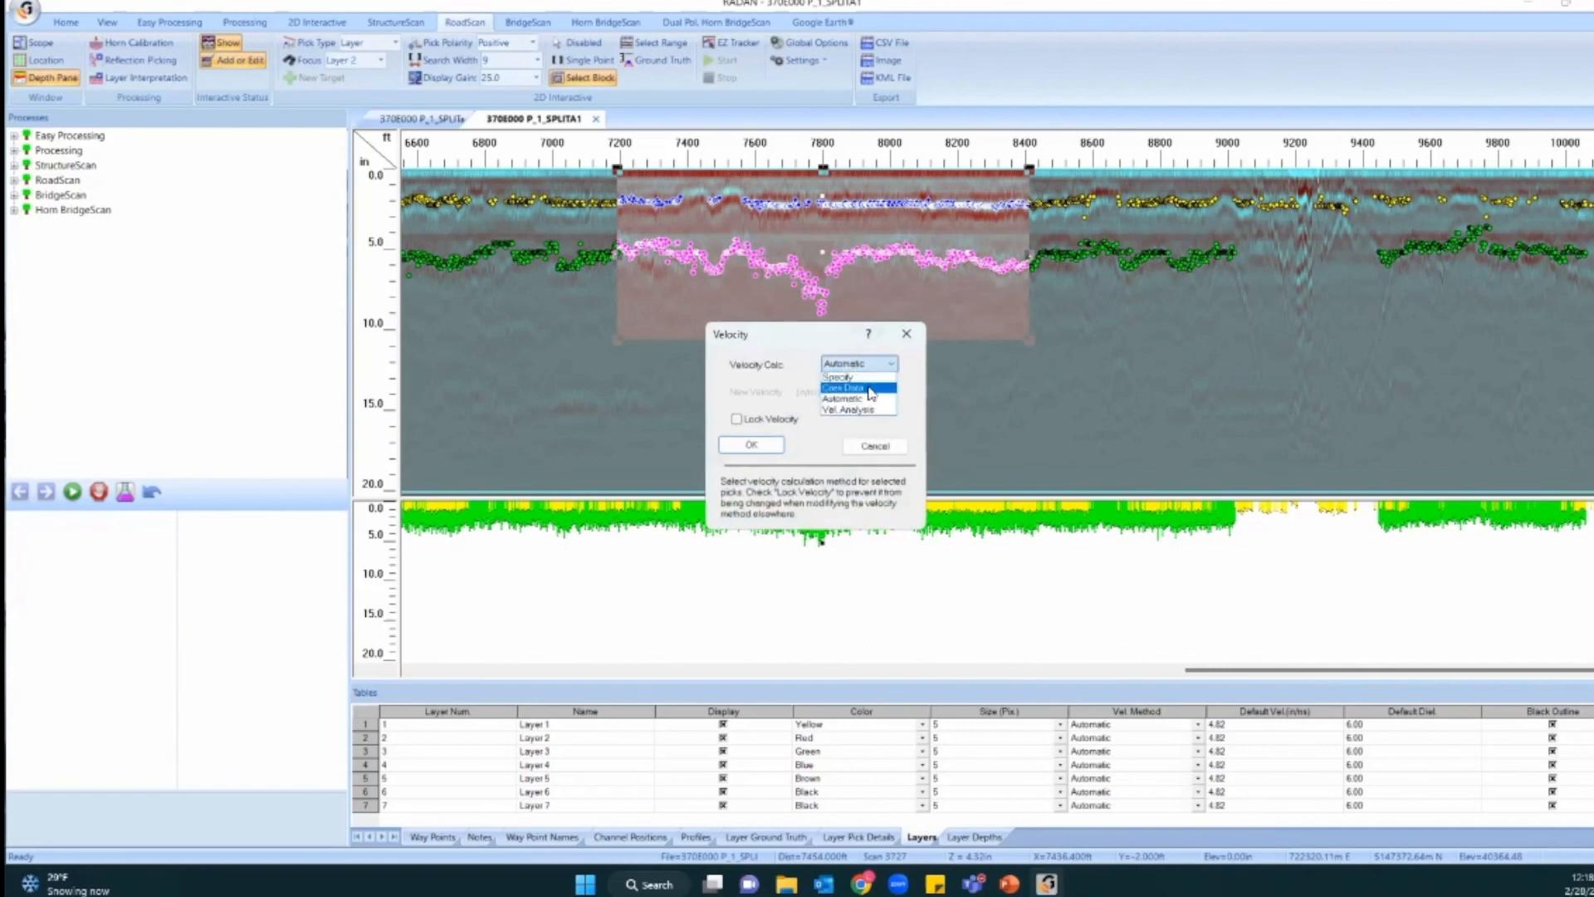
{"action": "left_click", "coordinate": [870, 389]}
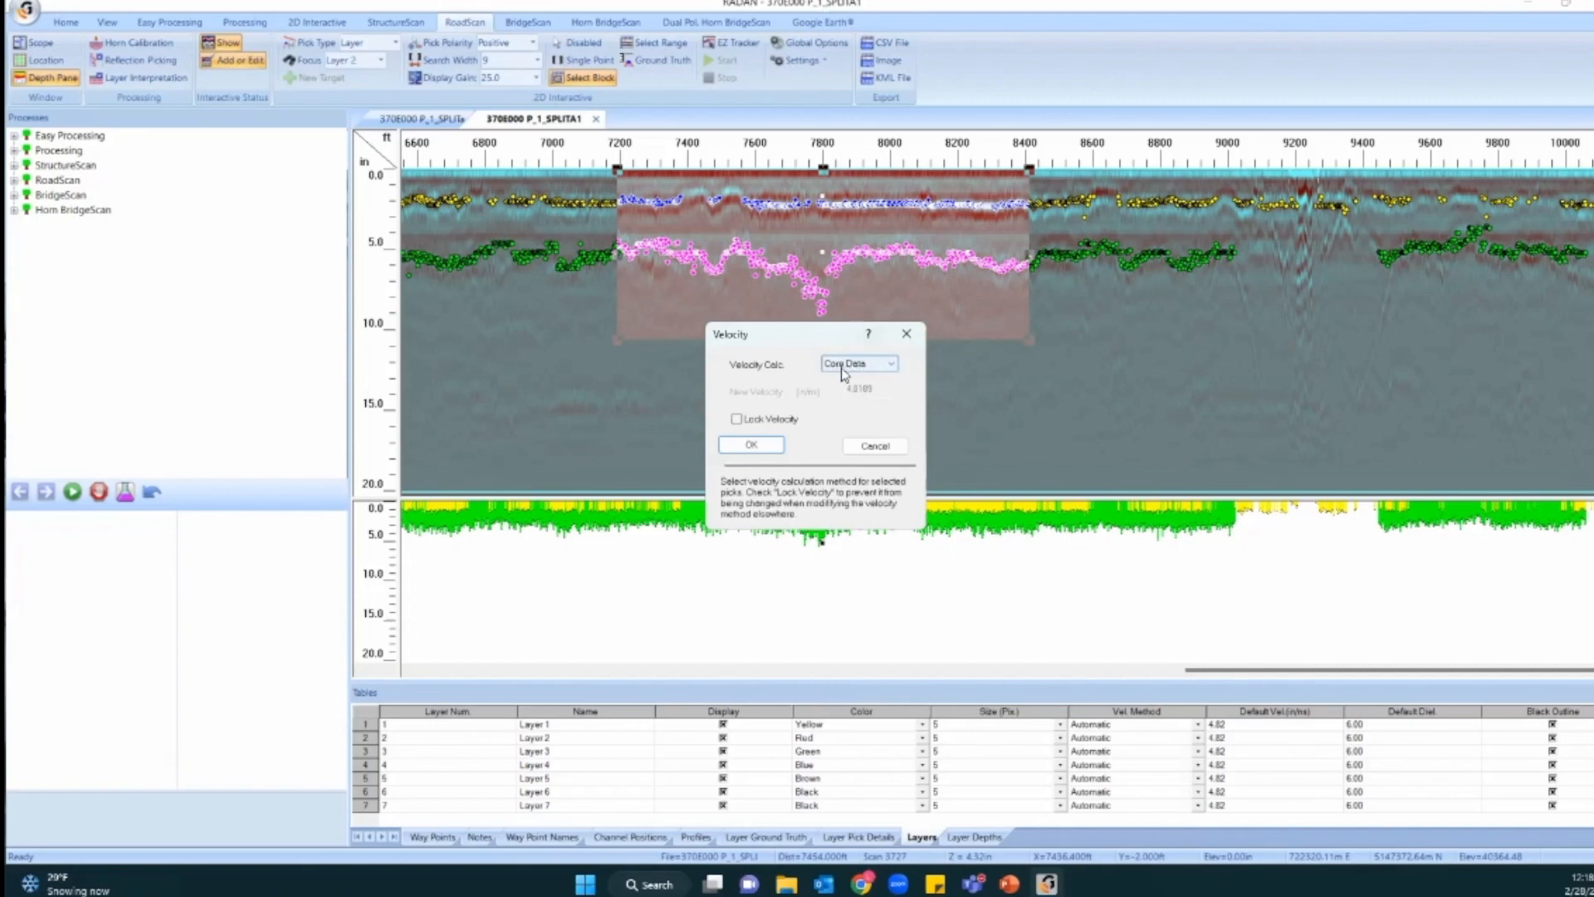
{"action": "left_click", "coordinate": [750, 449]}
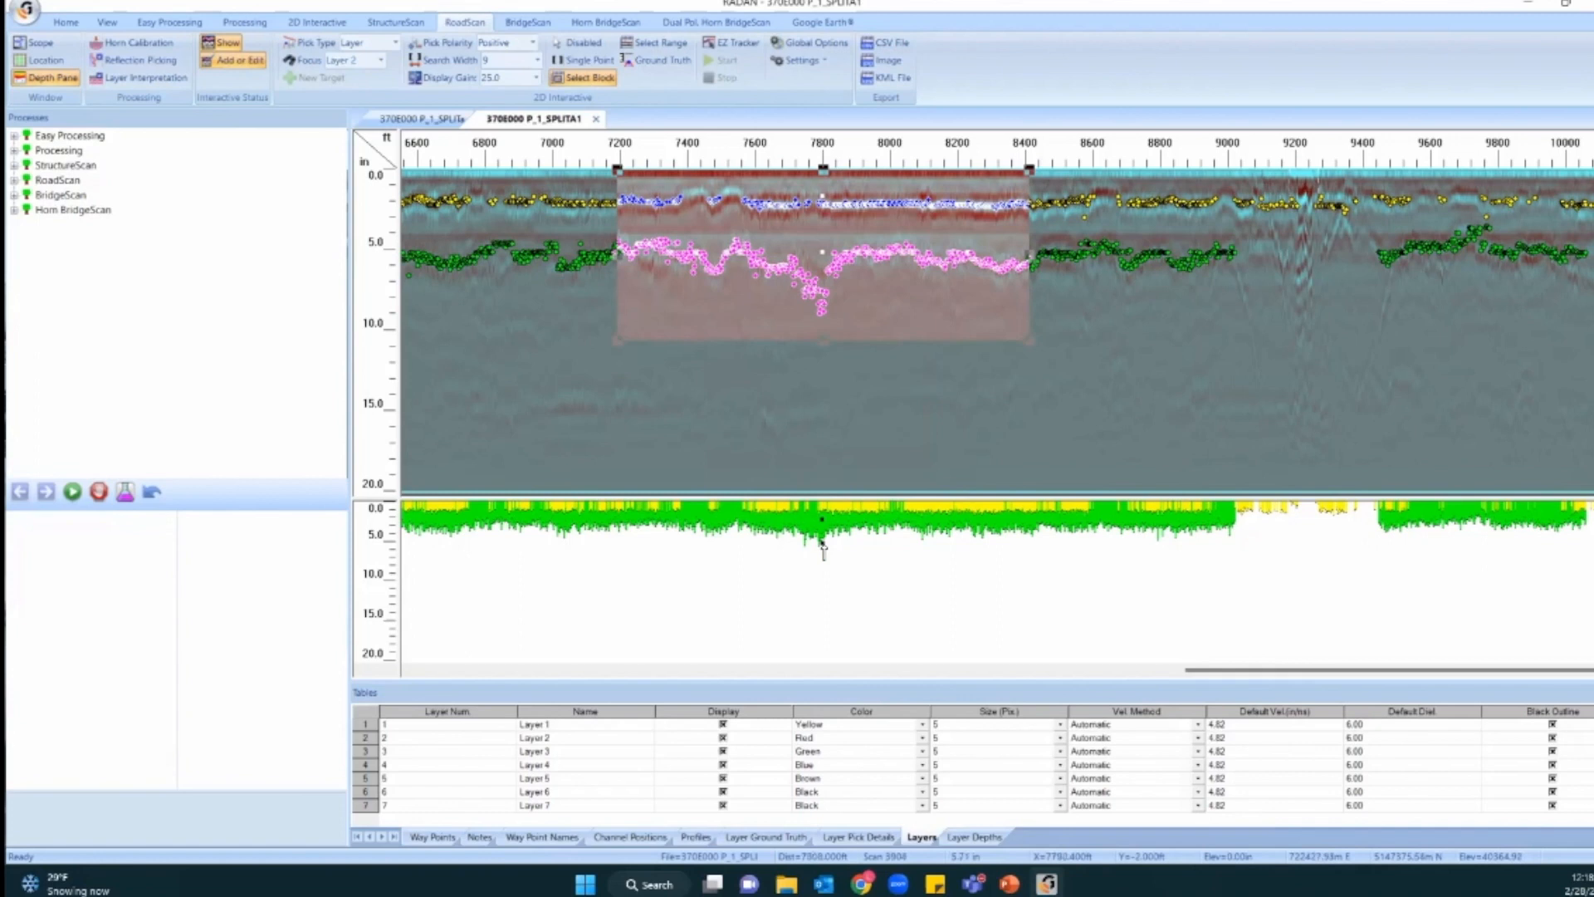
{"action": "left_click", "coordinate": [821, 546]}
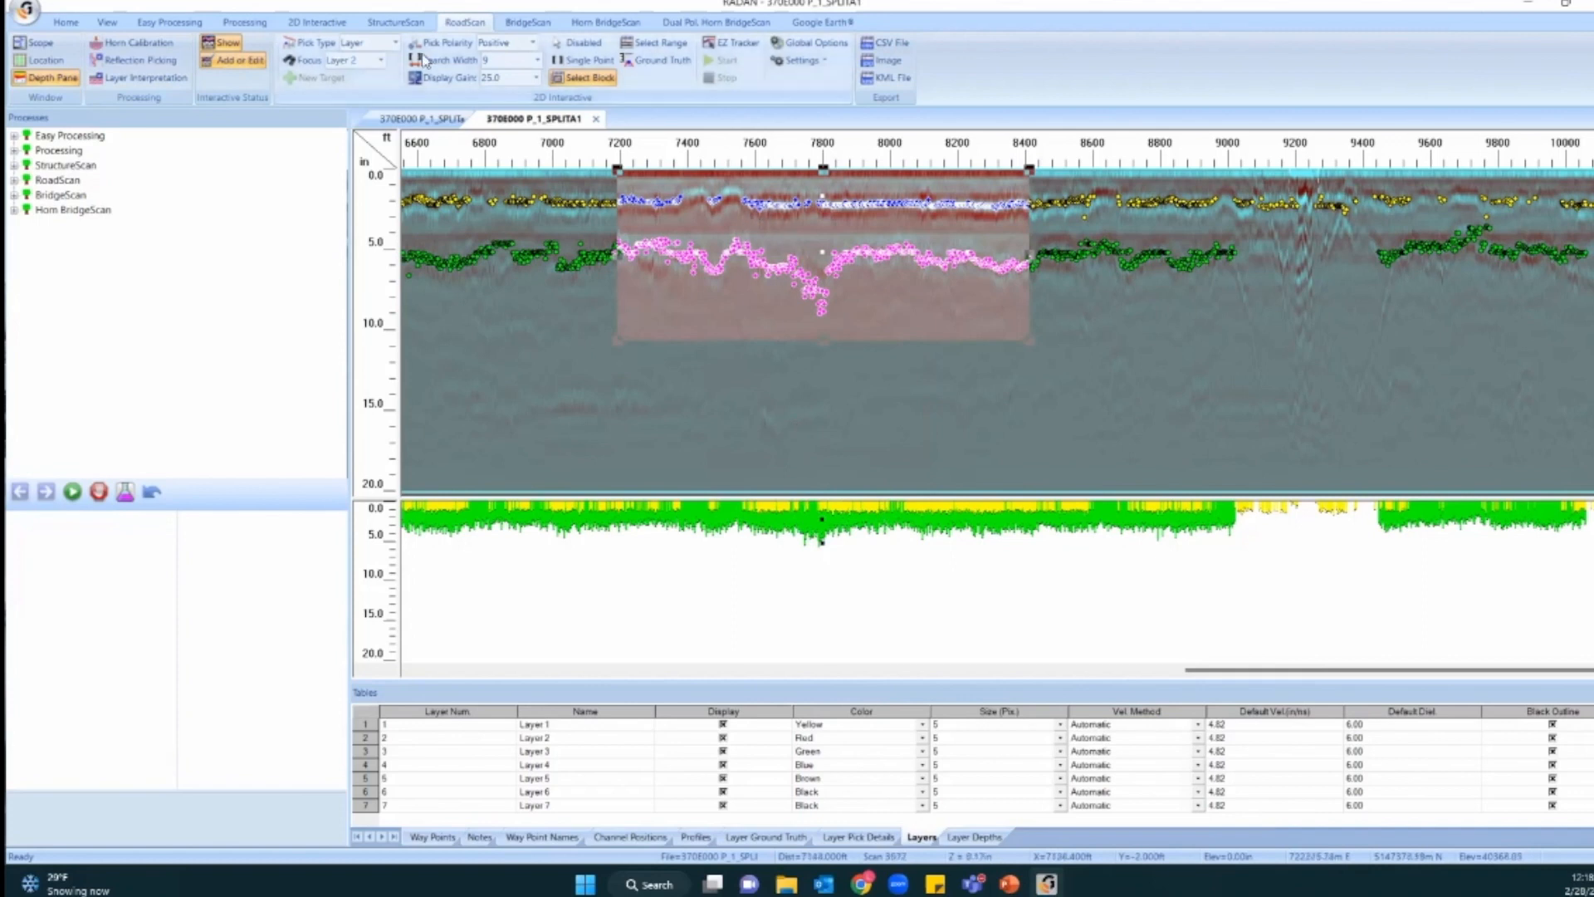
Set the focus to Layer 1 and change the velocity calculation of its picks in the block to Core Data.
{"action": "left_click", "coordinate": [380, 60]}
{"action": "left_click", "coordinate": [357, 78]}
{"action": "right_click", "coordinate": [819, 243]}
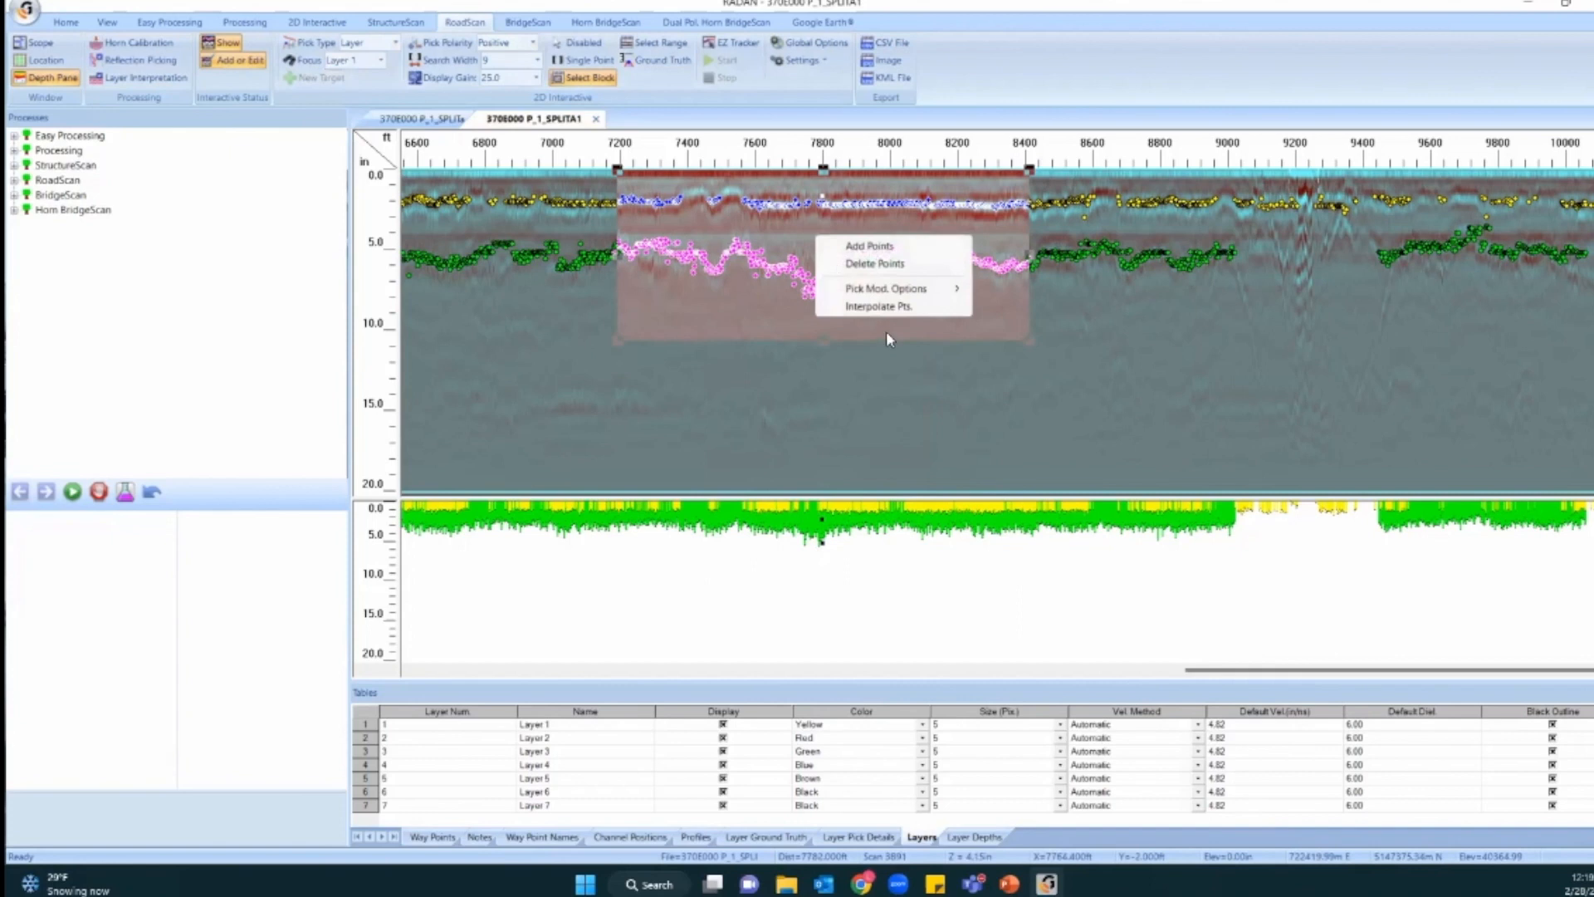
{"action": "mouse_move", "coordinate": [886, 290]}
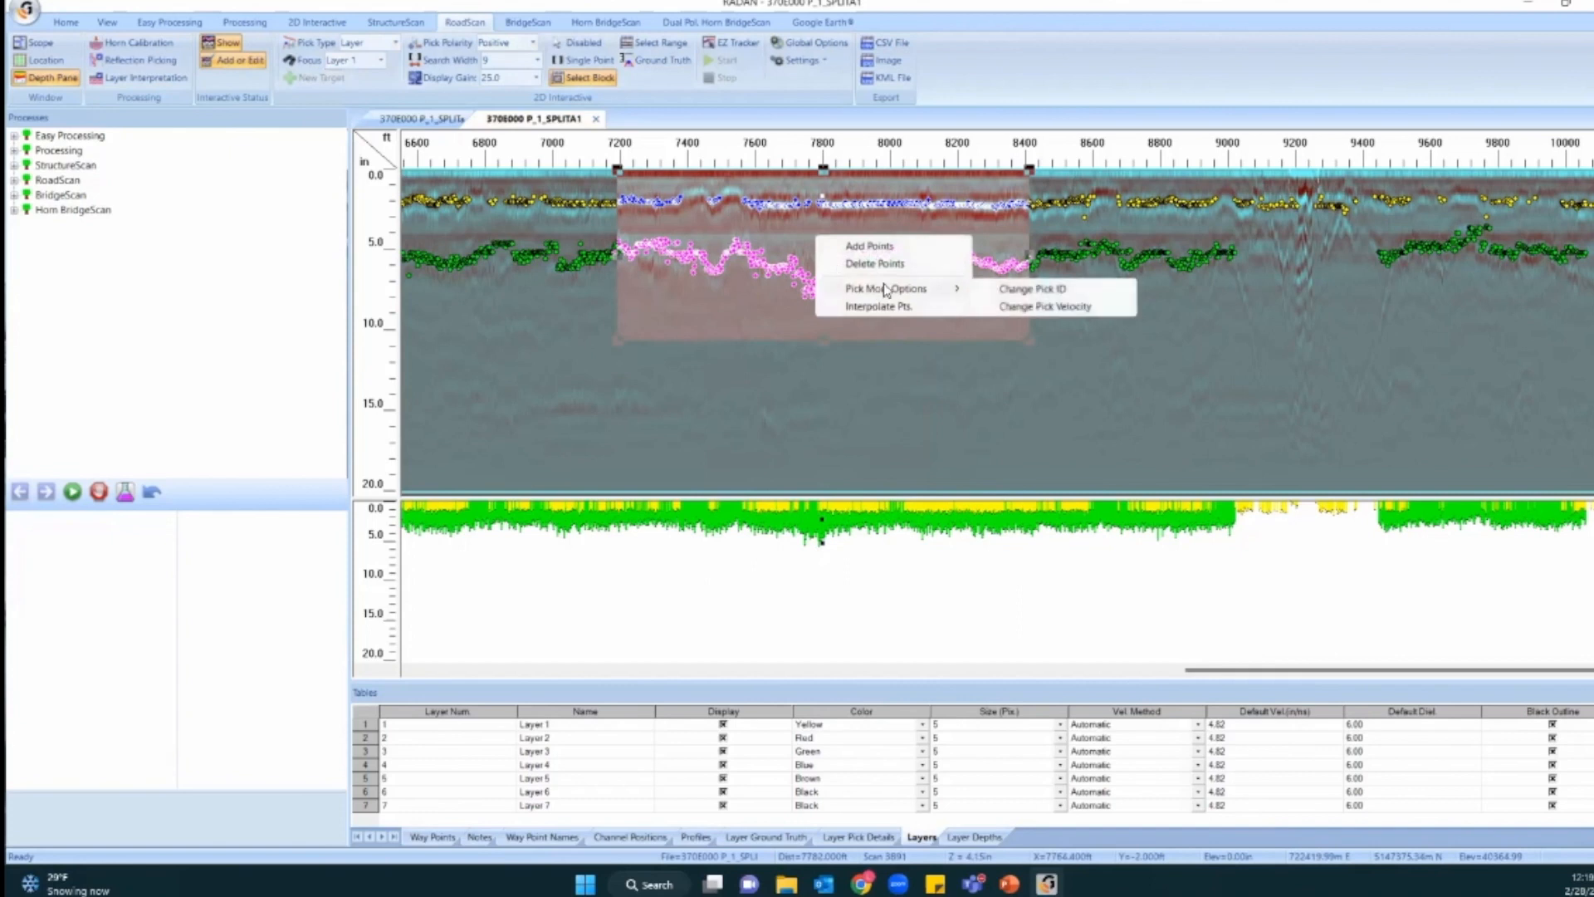
{"action": "left_click", "coordinate": [1029, 307]}
{"action": "left_click", "coordinate": [859, 364]}
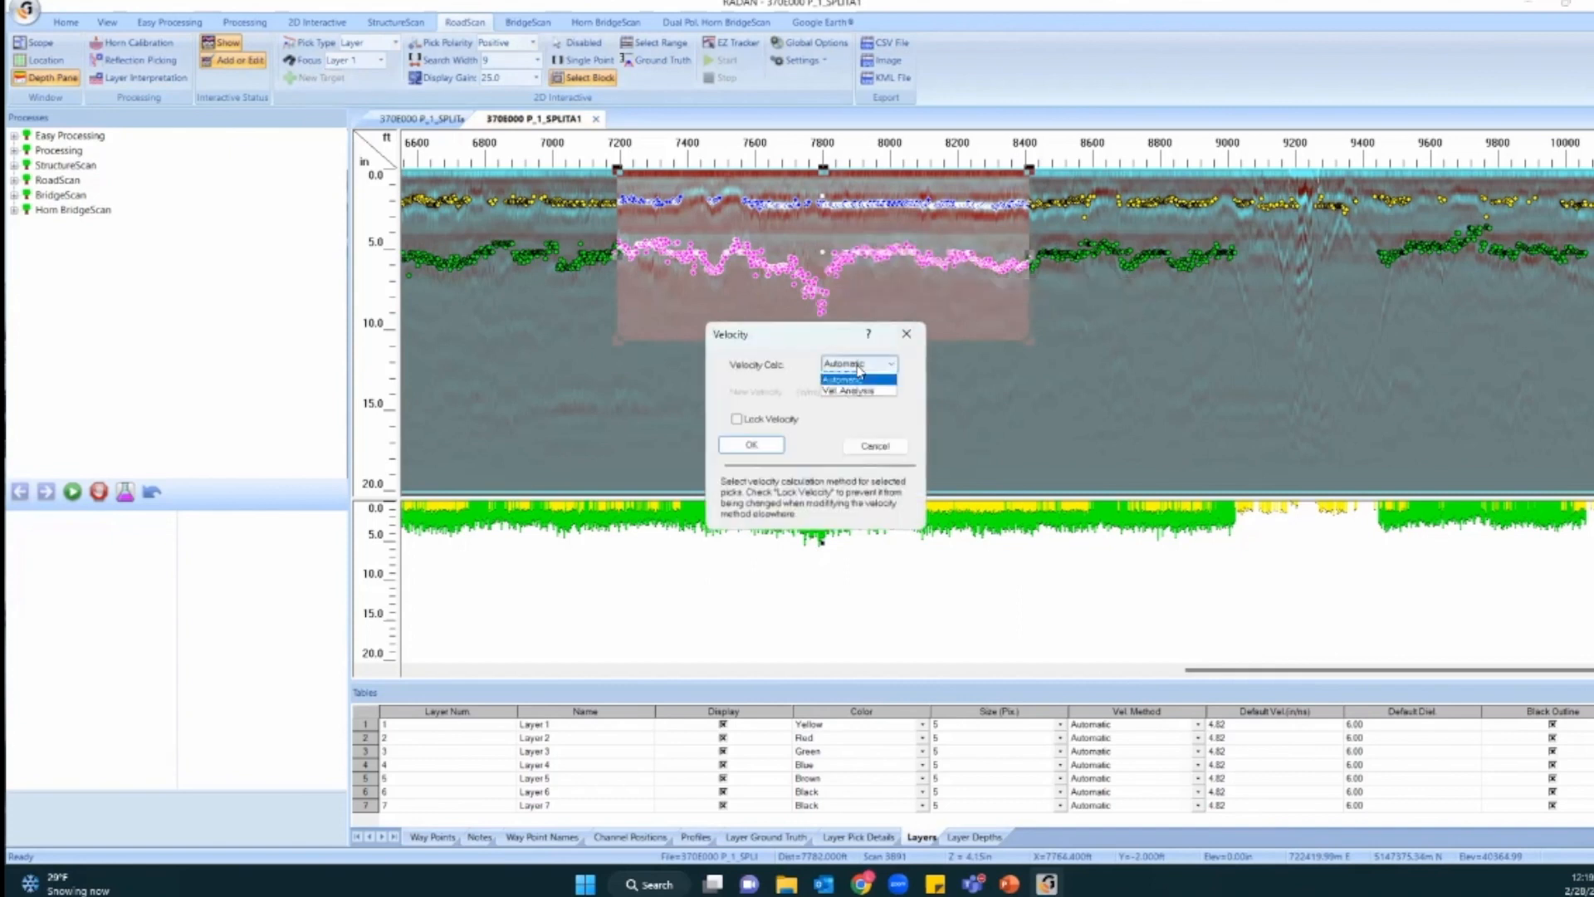
{"action": "left_click", "coordinate": [750, 444]}
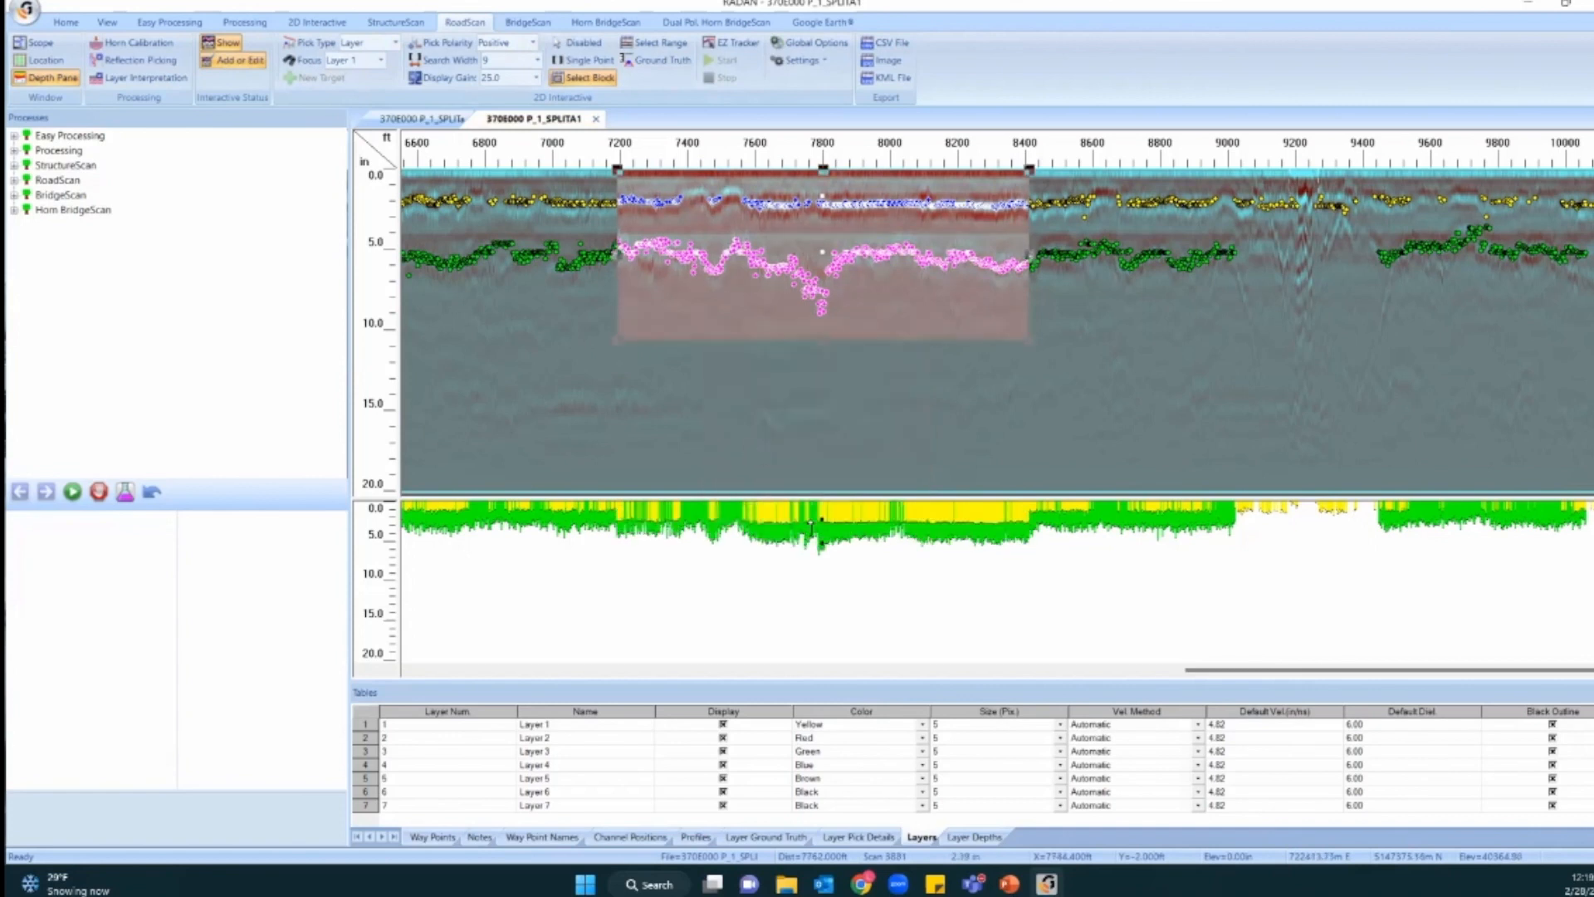
Compare the recalculated layer depths with the ground truth markers near 7800 ft in the depth profile.
{"action": "key", "text": "ctrl"}
{"action": "key", "text": "ctrl"}
{"action": "key", "text": "ctrl"}
{"action": "key", "text": "ctrl"}
{"action": "key", "text": "ctrl"}
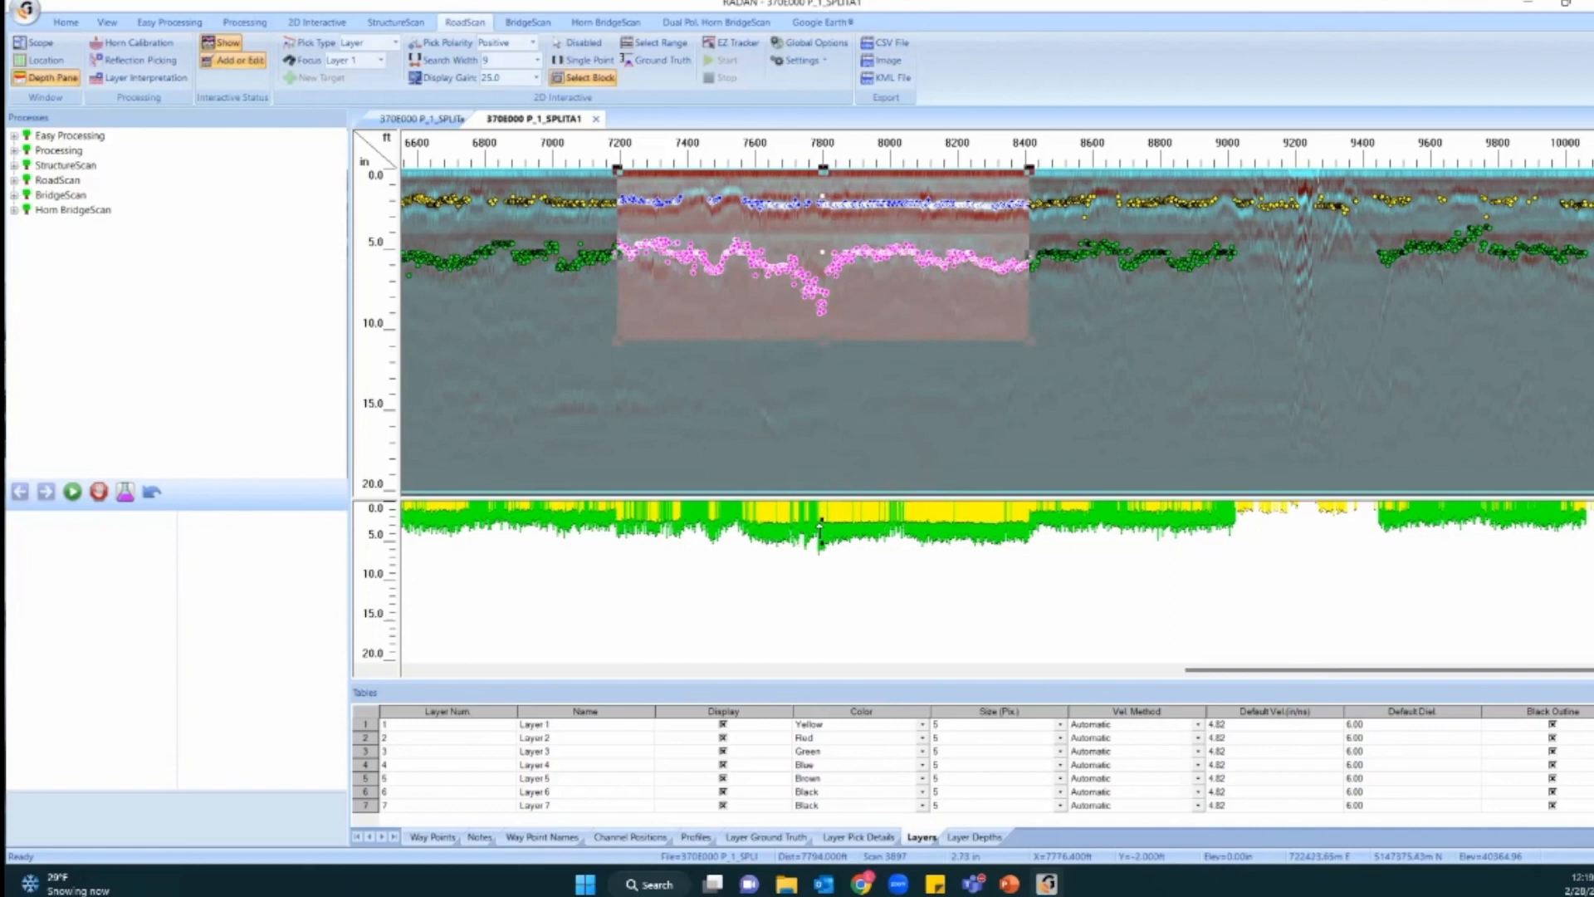
{"action": "key", "text": "ctrl"}
{"action": "key", "text": "ctrl"}
{"action": "key", "text": "ctrl"}
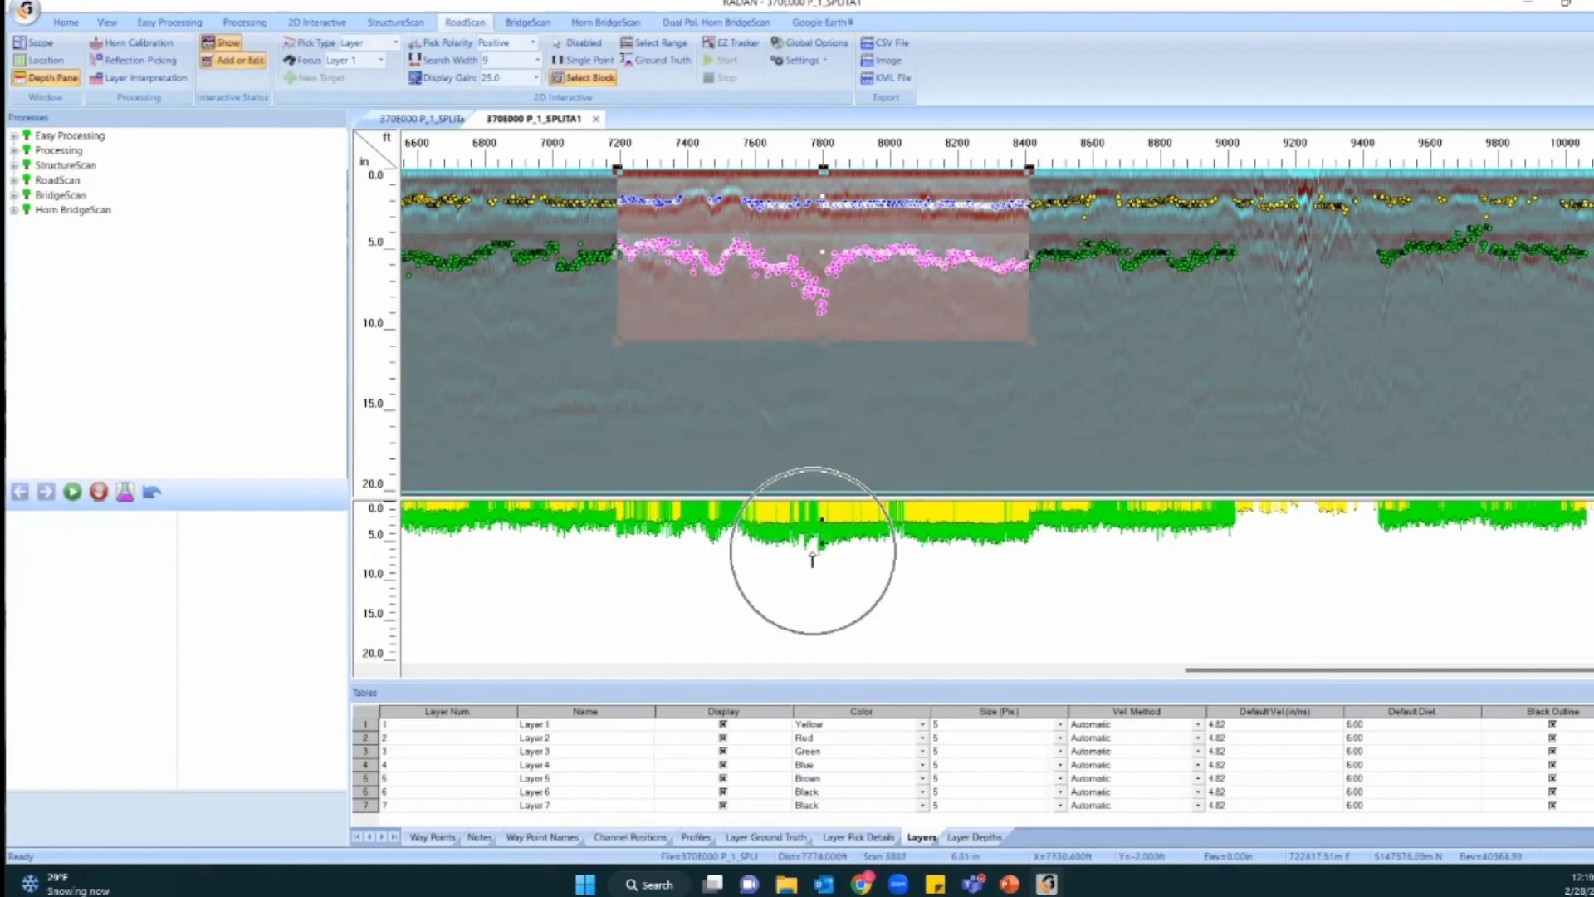
{"action": "key", "text": "ctrl"}
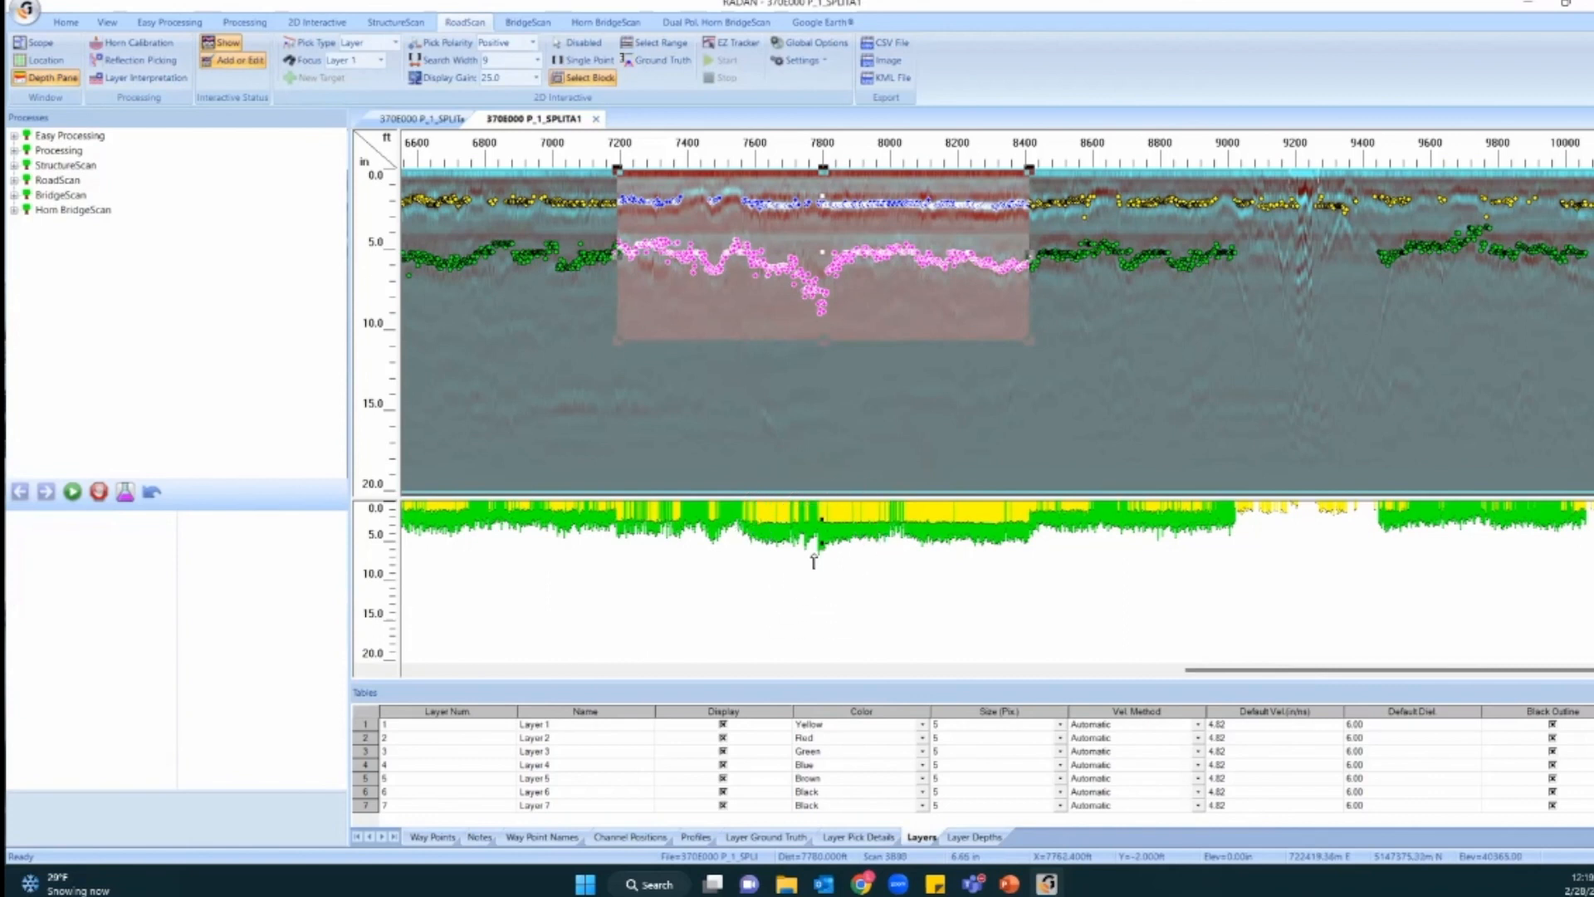
{"action": "key", "text": "ctrl"}
{"action": "left_click", "coordinate": [819, 541]}
{"action": "left_click", "coordinate": [818, 538]}
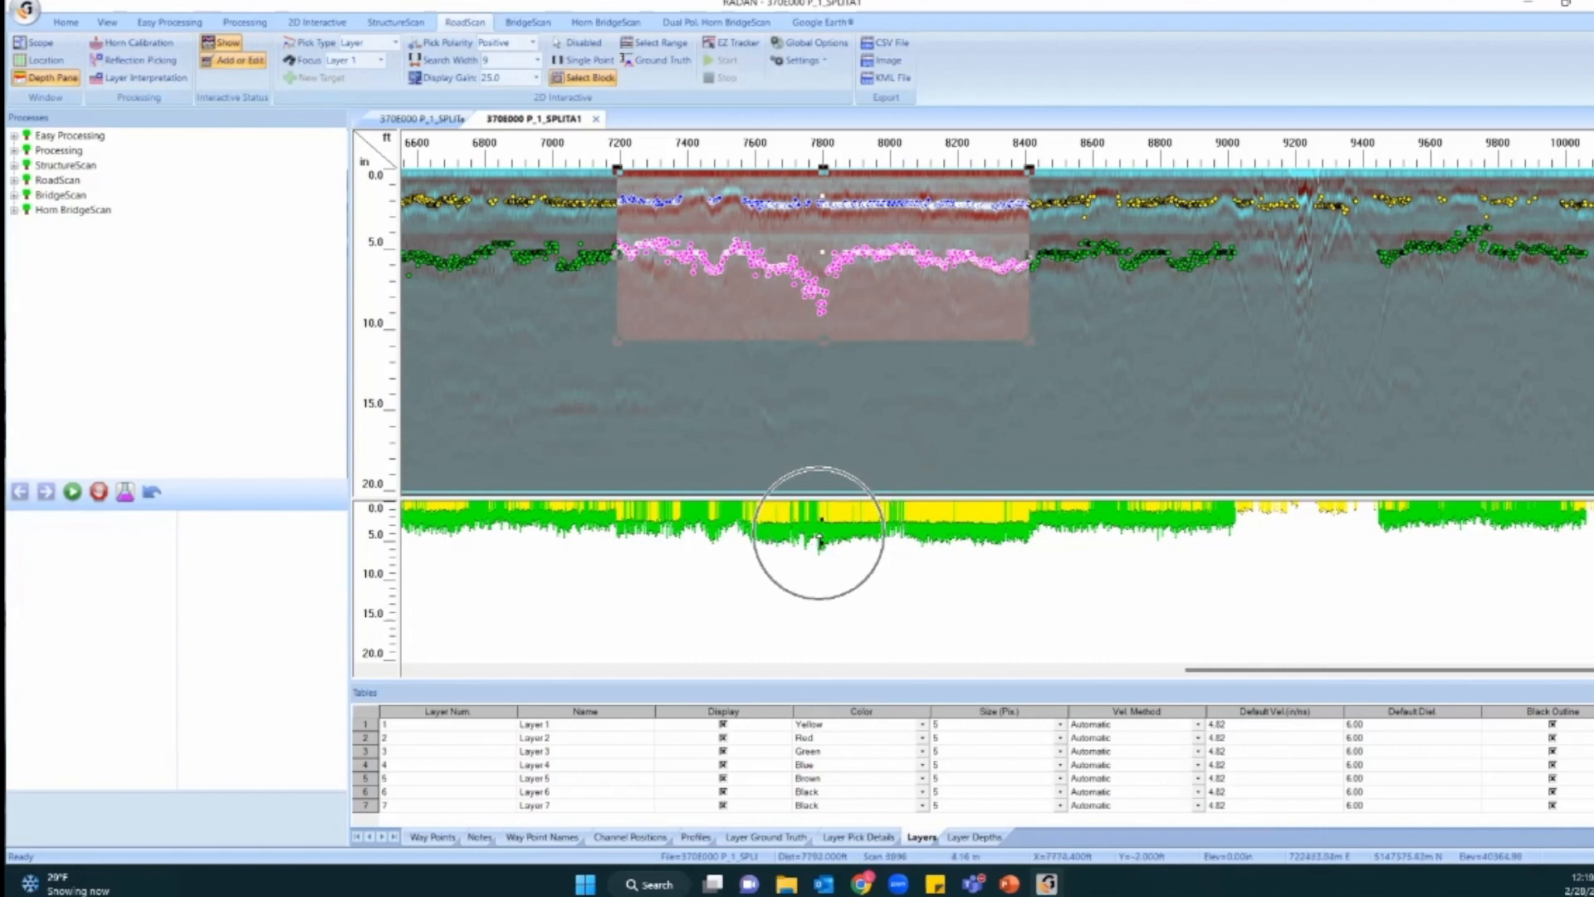